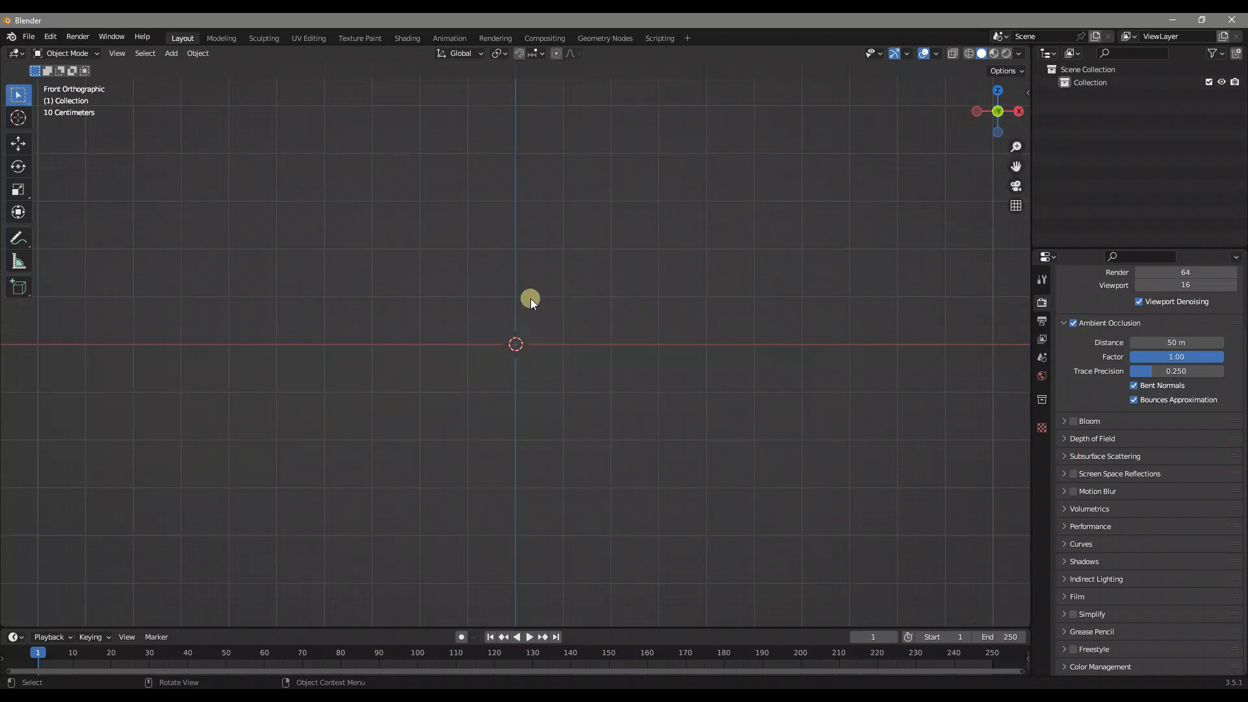
Load Squirrel side view.png as a reference image aligned to the front view.
key("shift+a")
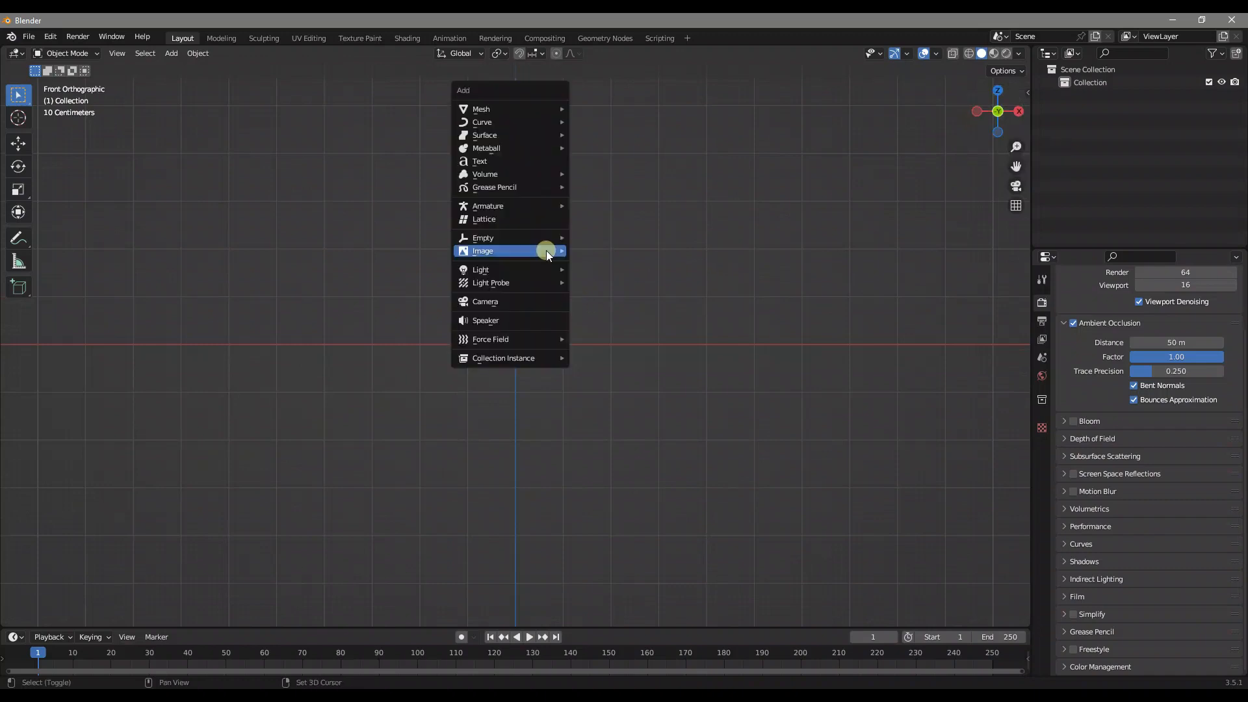
mouse_move(546, 251)
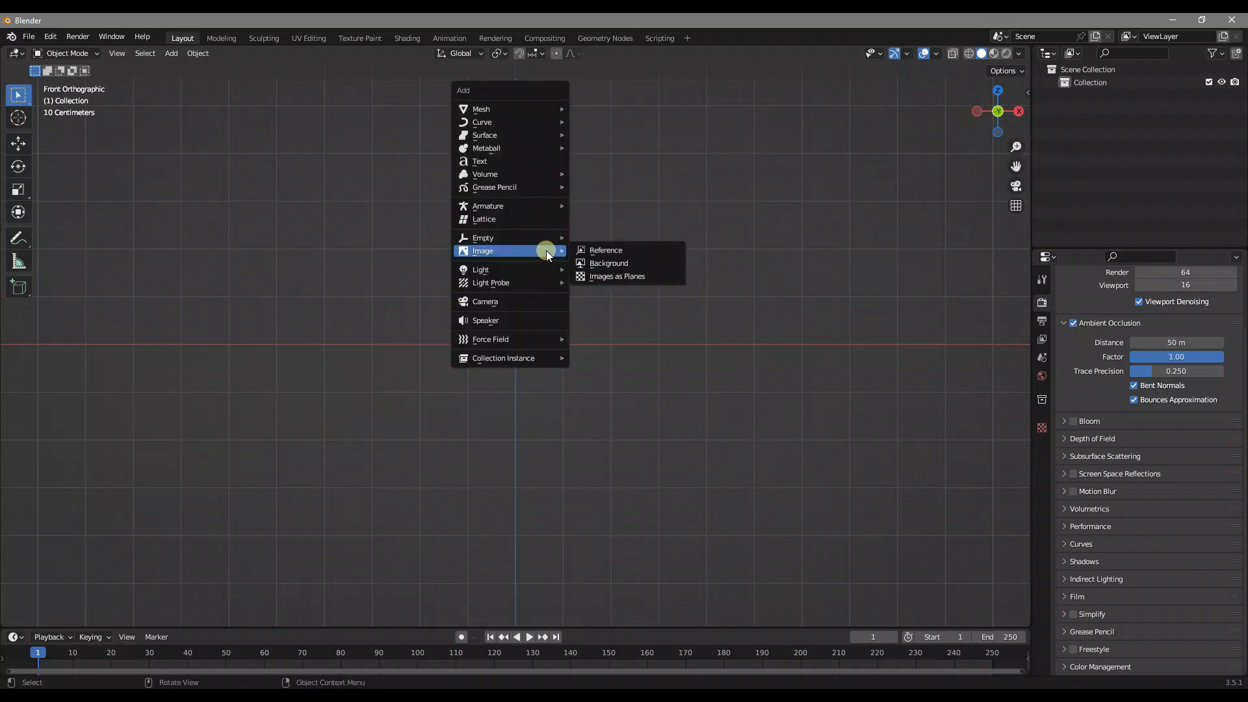
left_click(598, 250)
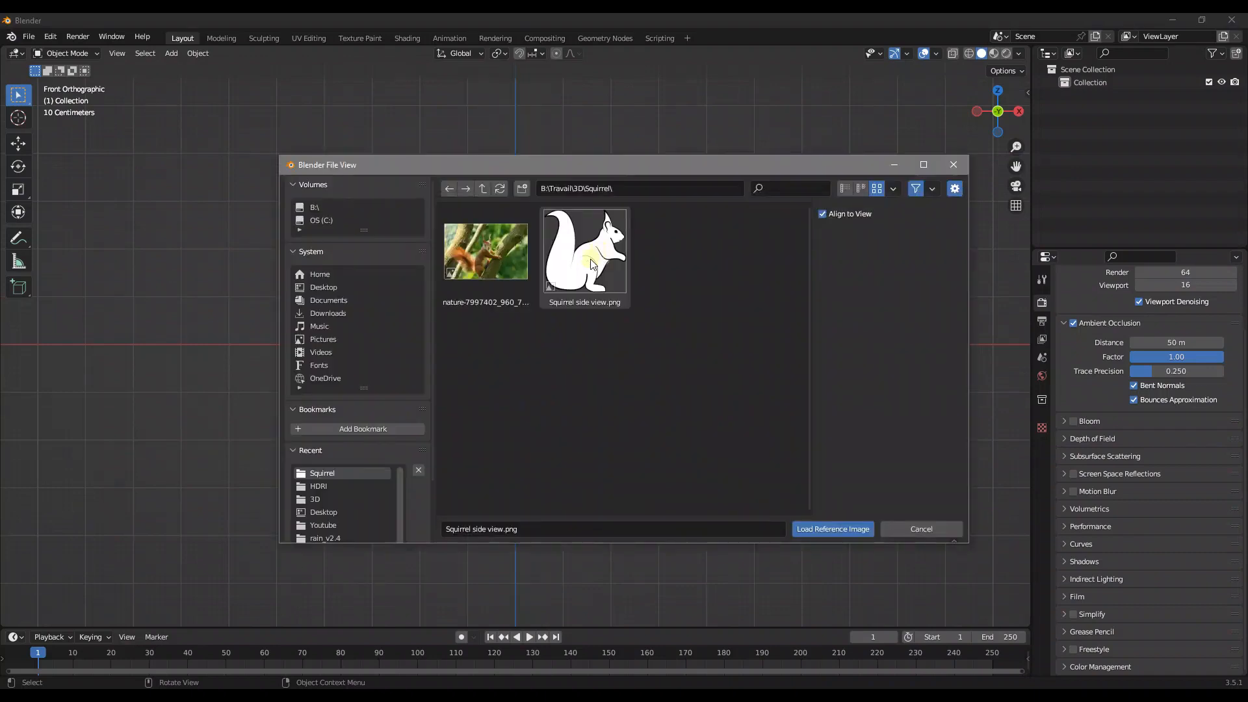
left_click(586, 263)
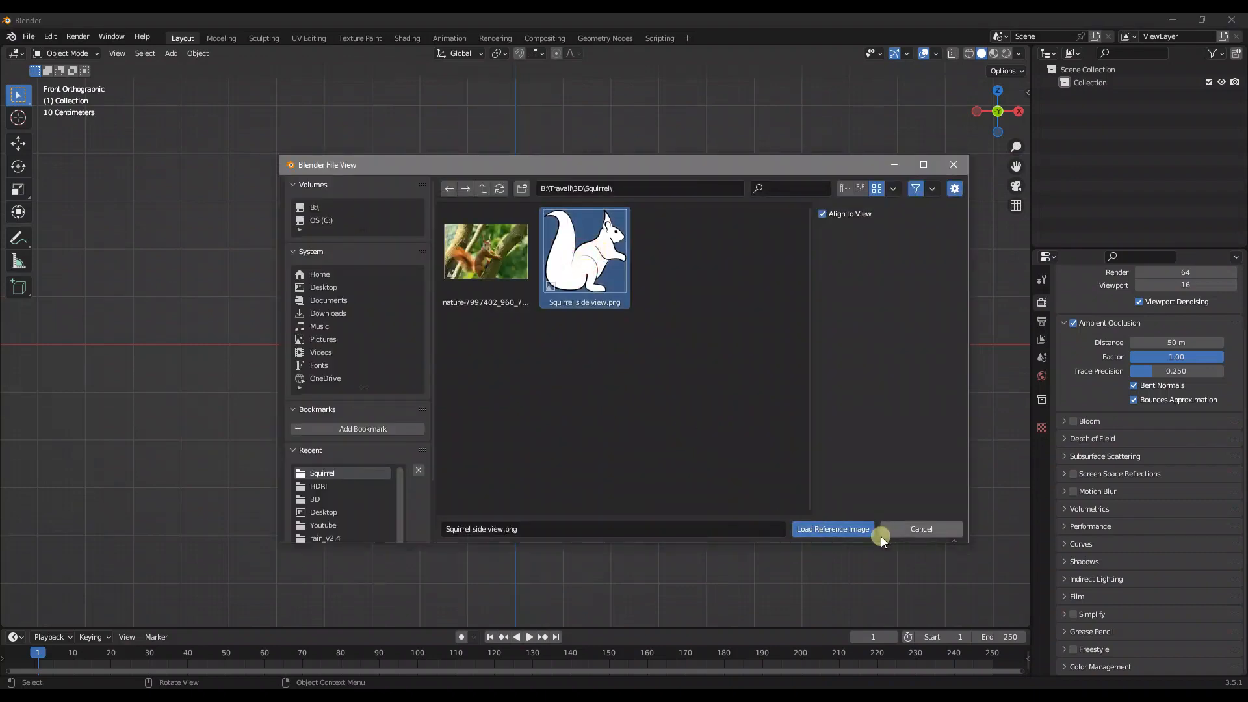
left_click(842, 532)
Add a mesh plane at the centre of the squirrel image and rotate it 90° about the X axis.
key("shift+a")
mouse_move(578, 393)
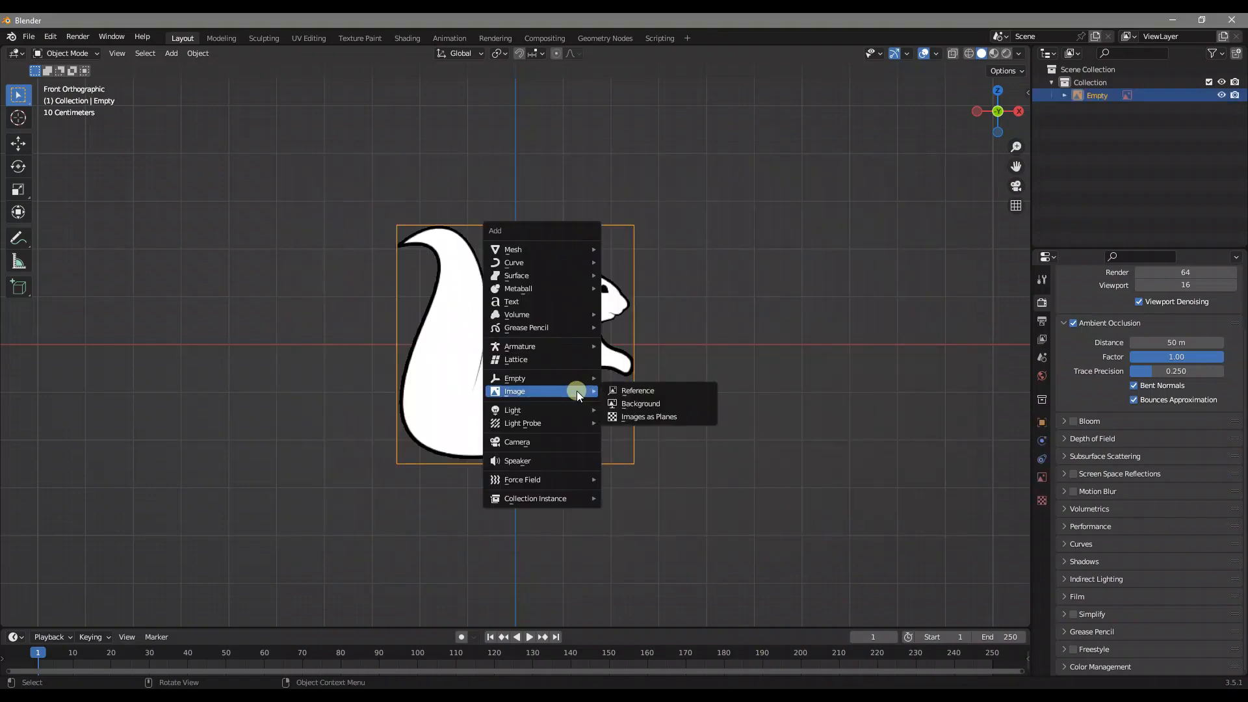
left_click(575, 251)
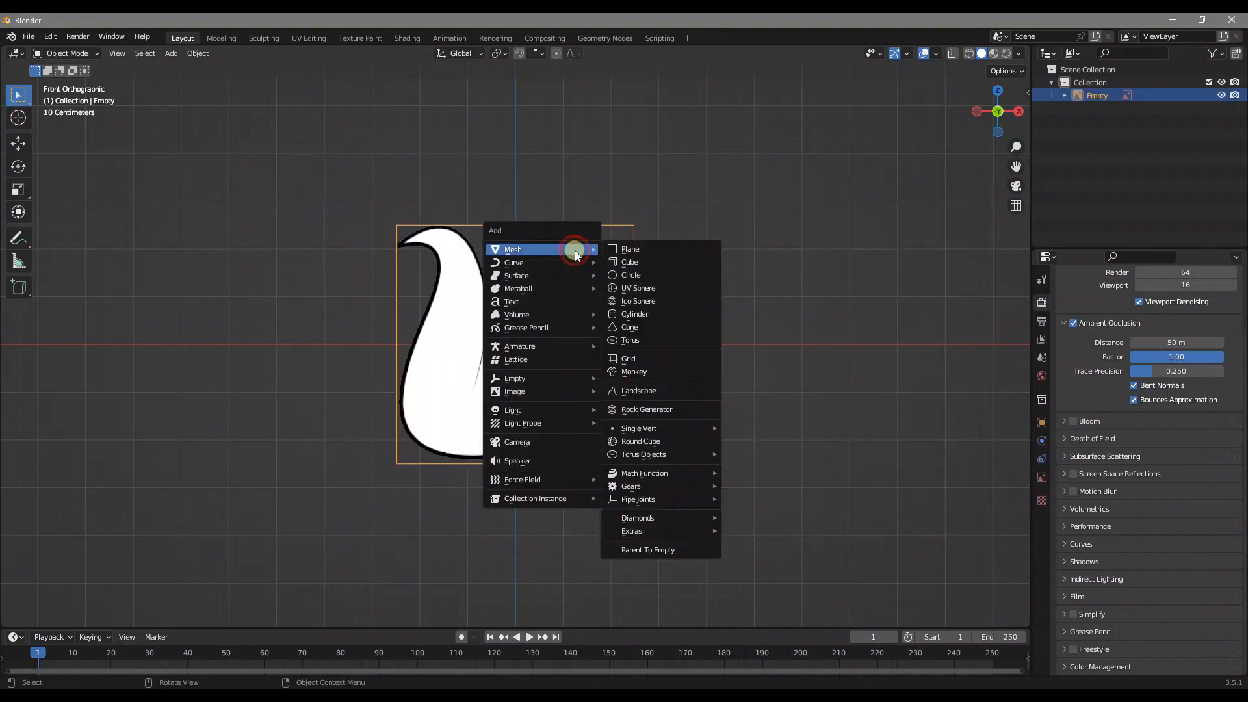
left_click(623, 248)
middle_click_drag(623, 248, 602, 384)
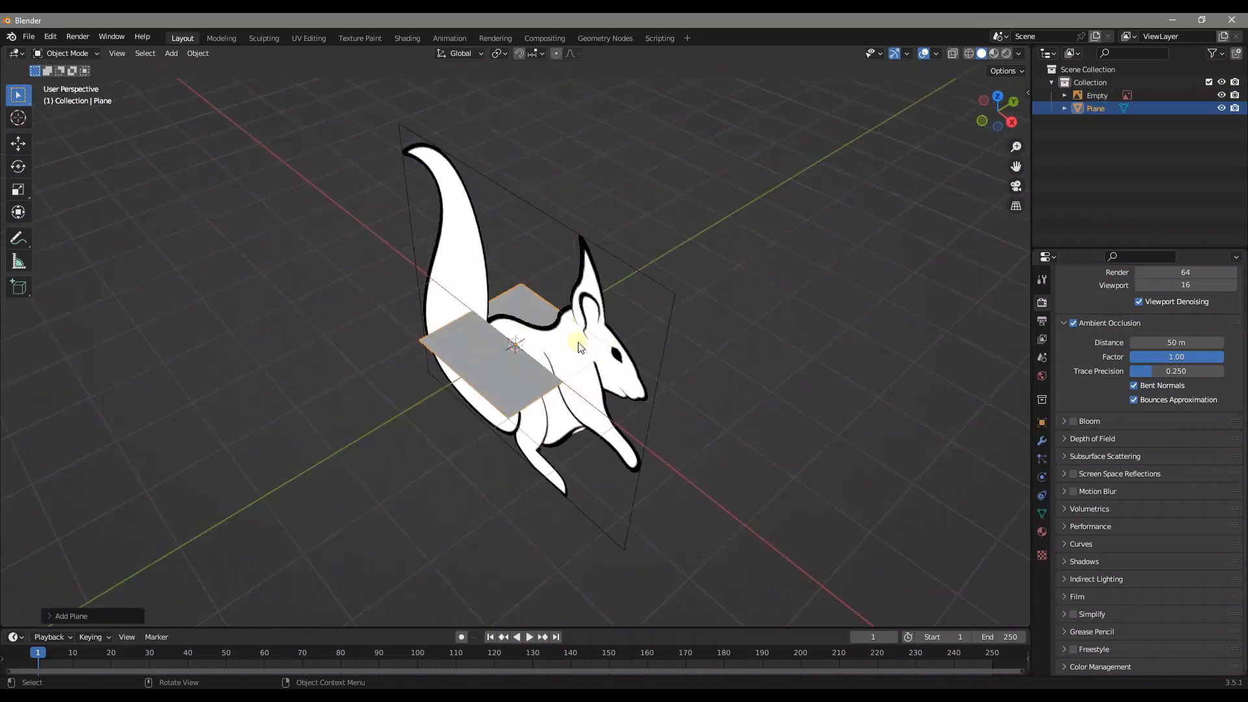
key("r")
type("x")
type("90")
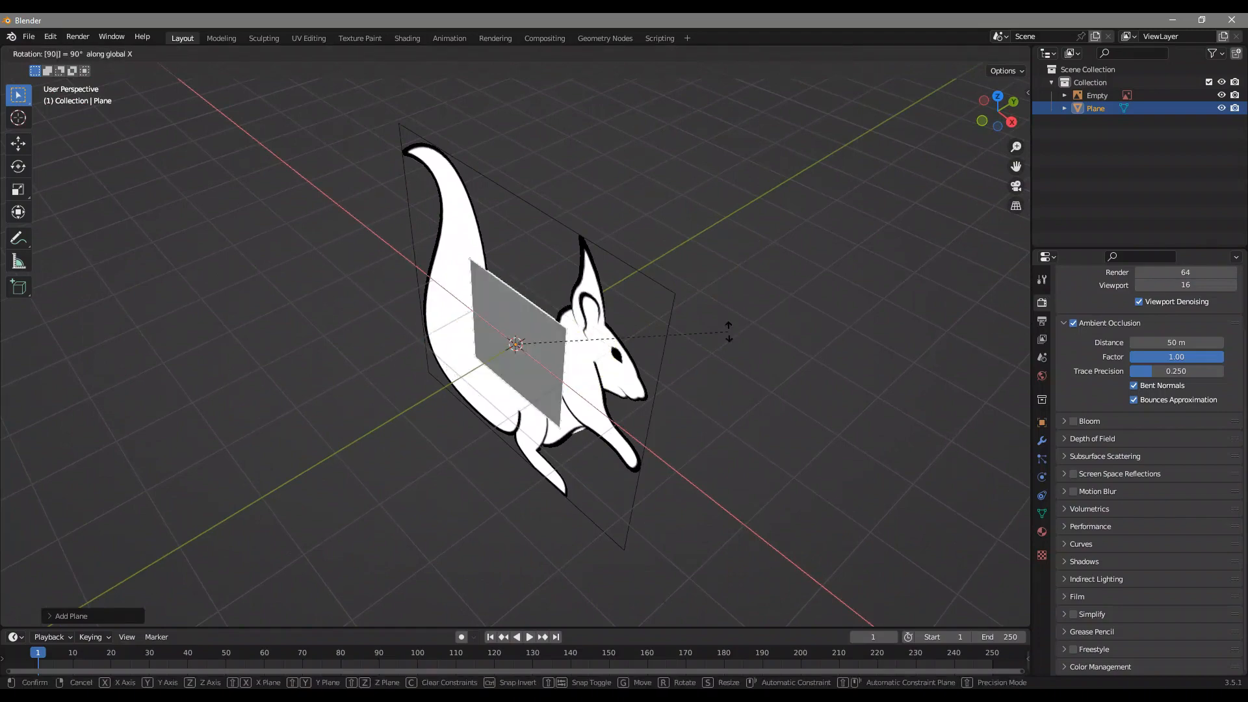
left_click(728, 333)
Turn on X-ray for the plane in front view and enter Edit Mode with circle selection.
middle_click_drag(724, 329, 633, 326)
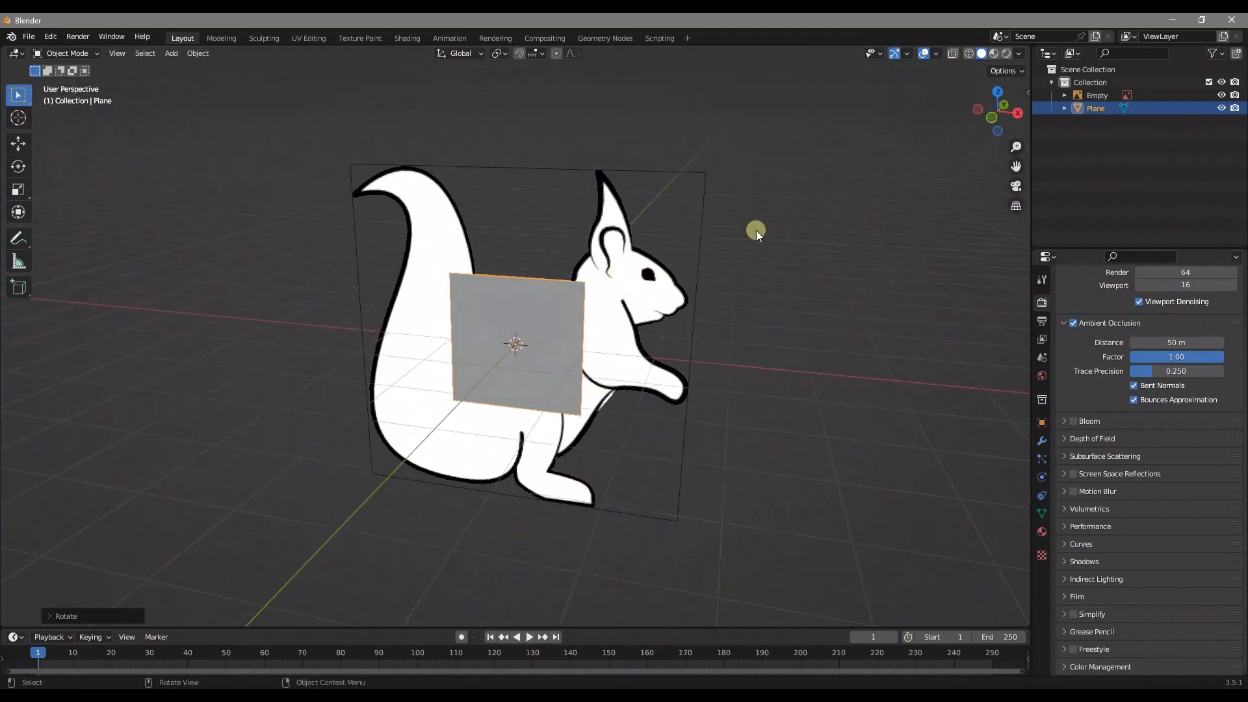
left_click(988, 116)
middle_click_drag(606, 384, 635, 362, "shift")
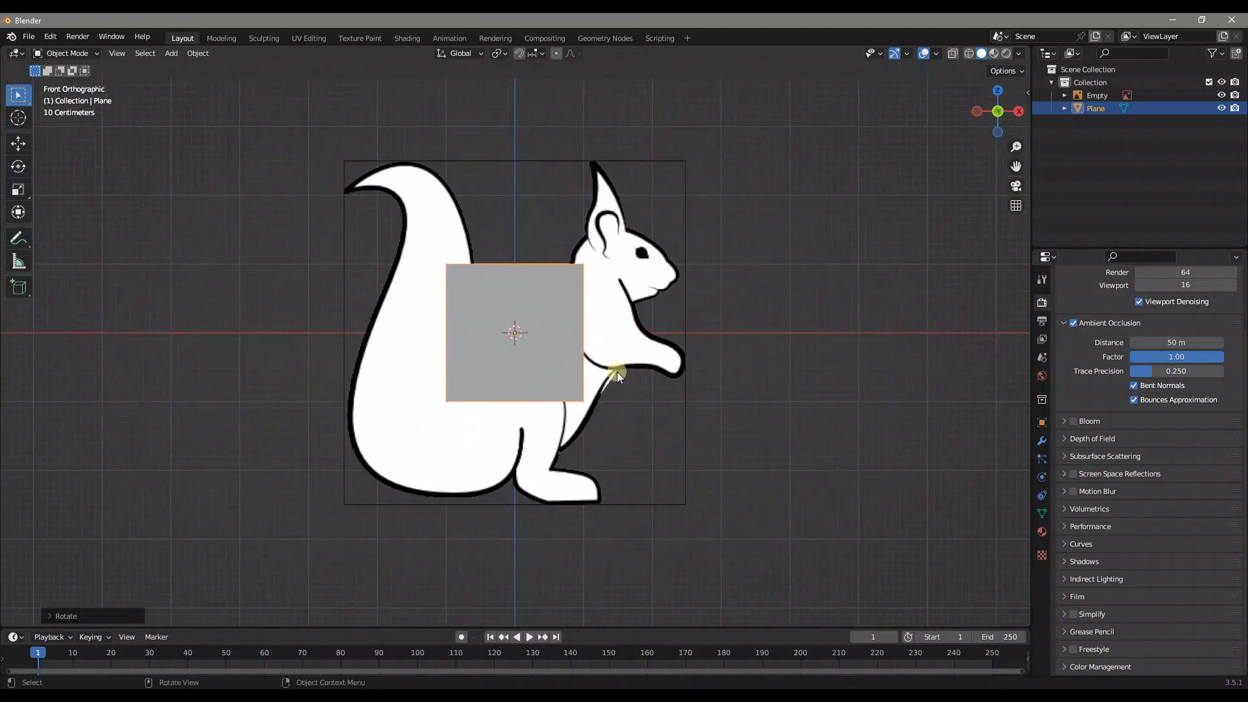
middle_click_drag(489, 373, 481, 407, "shift")
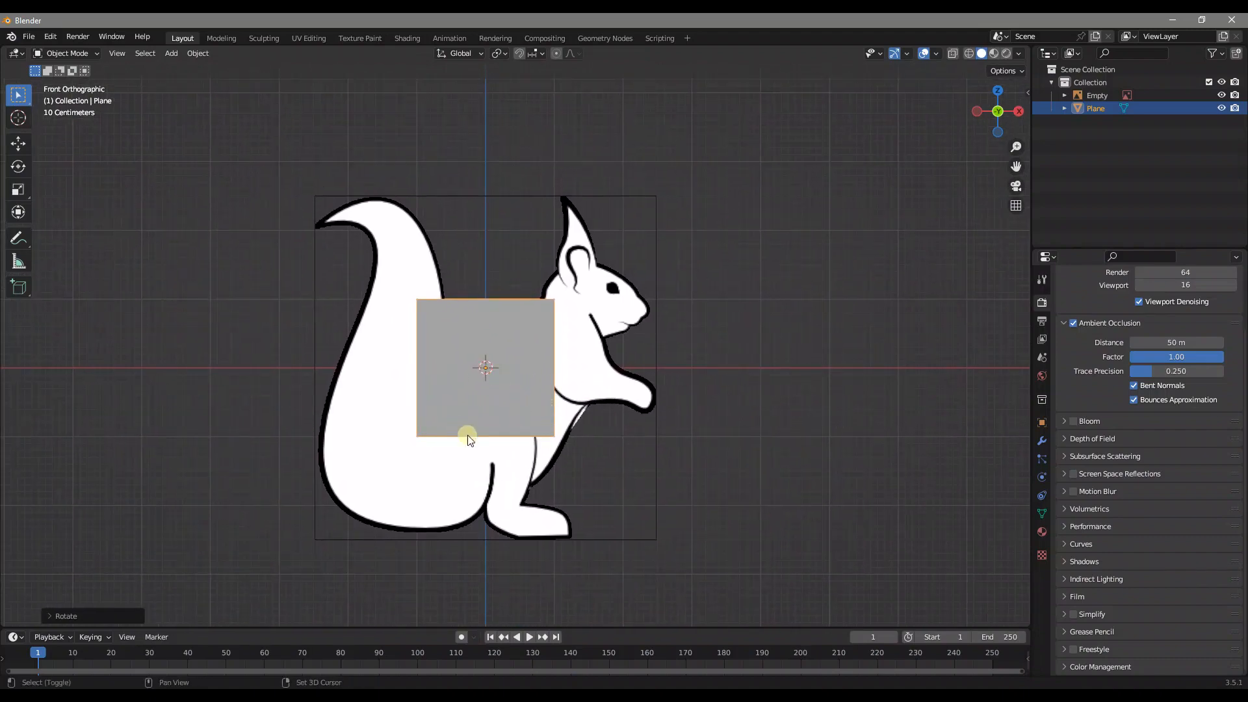
middle_click_drag(443, 451, 474, 408, "shift")
scroll(489, 381, "up", 1)
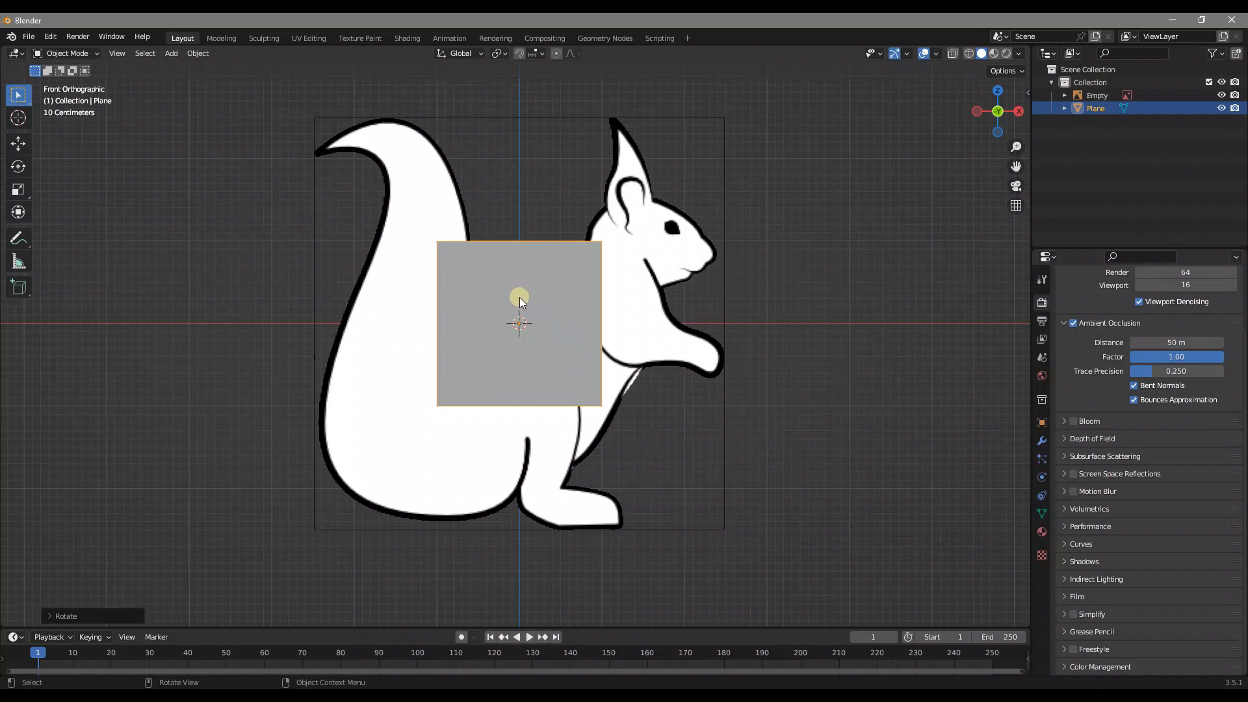
key("alt+z")
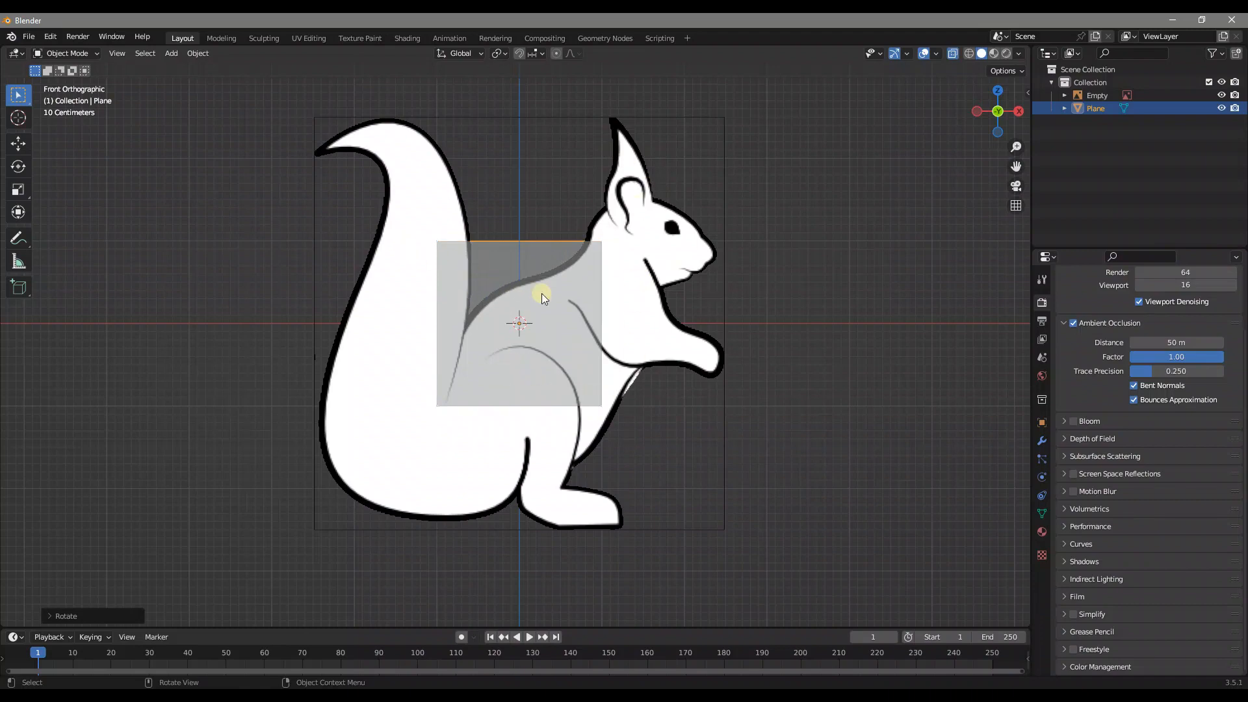
key("Tab")
key("w")
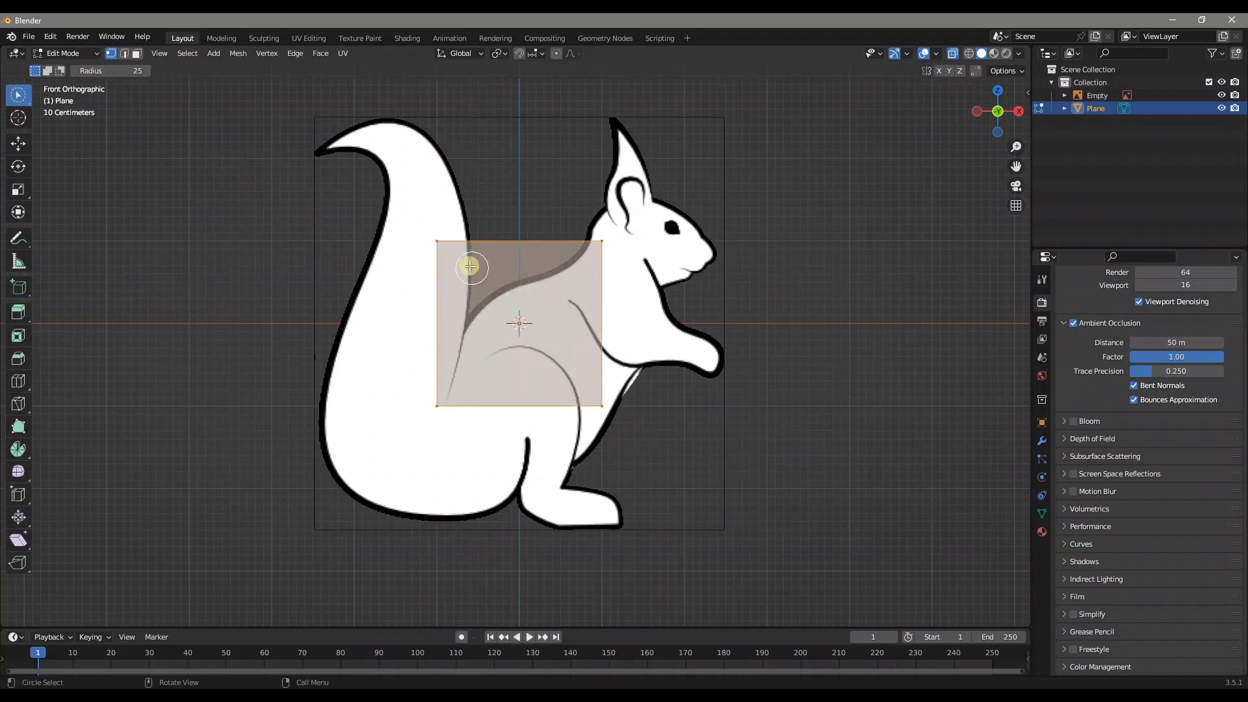
Move the plane's upper-left vertex to where the tail meets the back and its lower-left vertex to where the tail meets the leg.
left_click(438, 246)
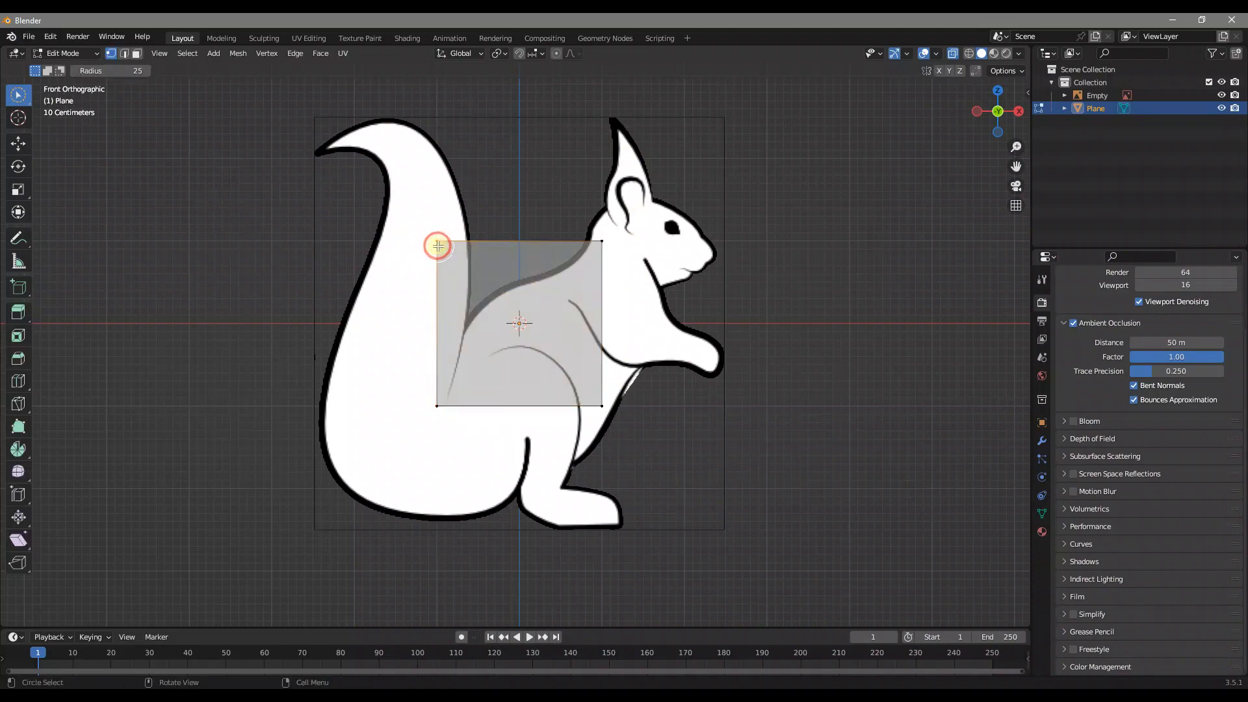
key("g")
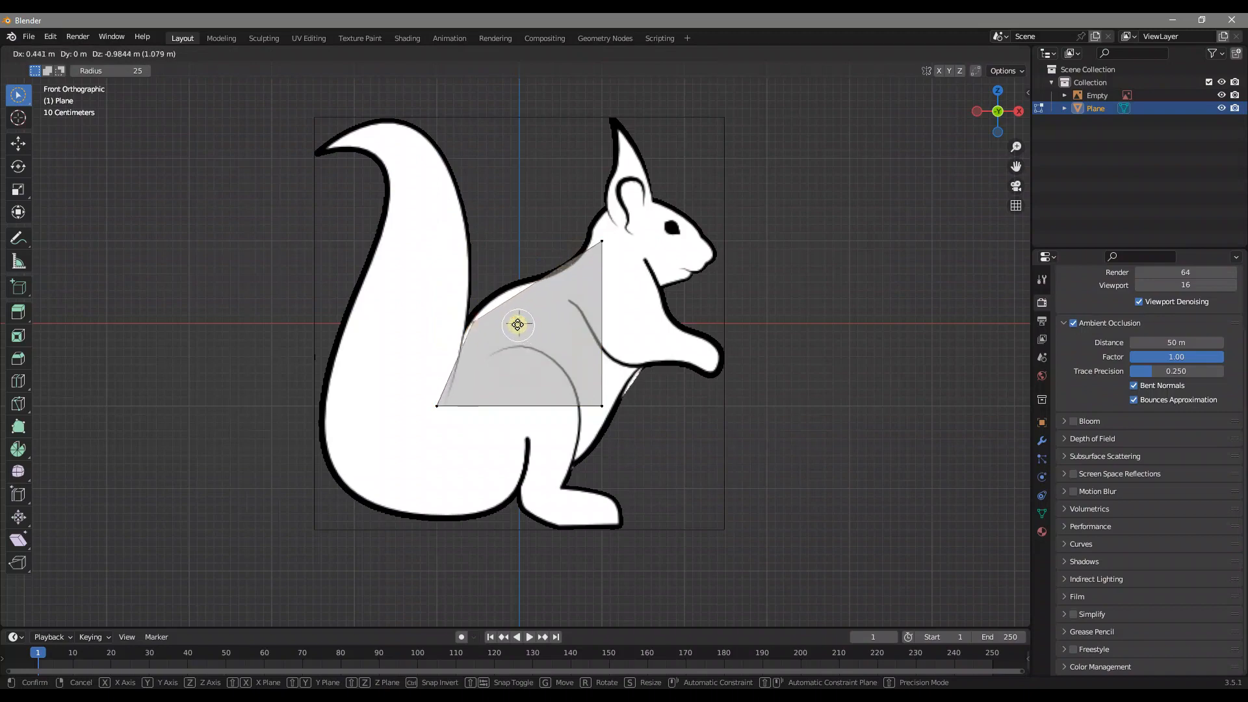
left_click(512, 323)
left_click(443, 412)
left_click(474, 325)
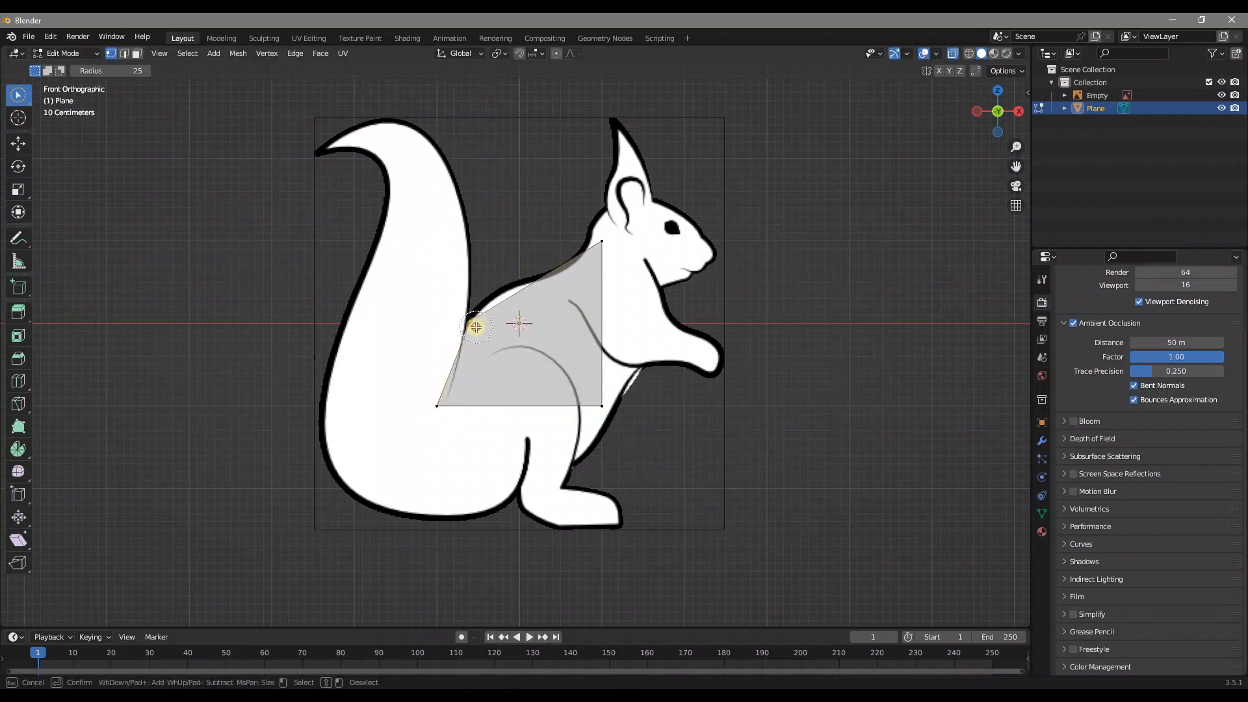
key("g")
left_click(494, 349)
left_click(431, 411)
key("g")
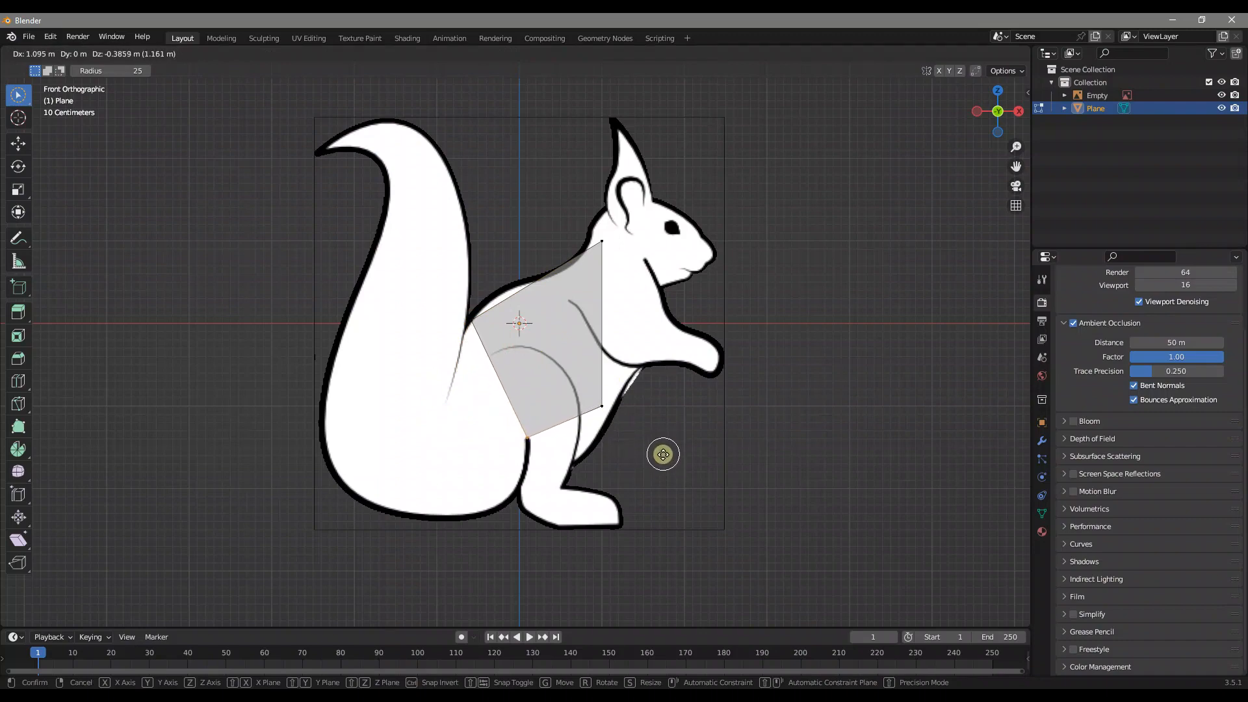
left_click(663, 457)
Move the plane's upper-right vertex onto the back outline and its lower-right vertex to the top of the thigh curve.
left_click(600, 242)
key("g")
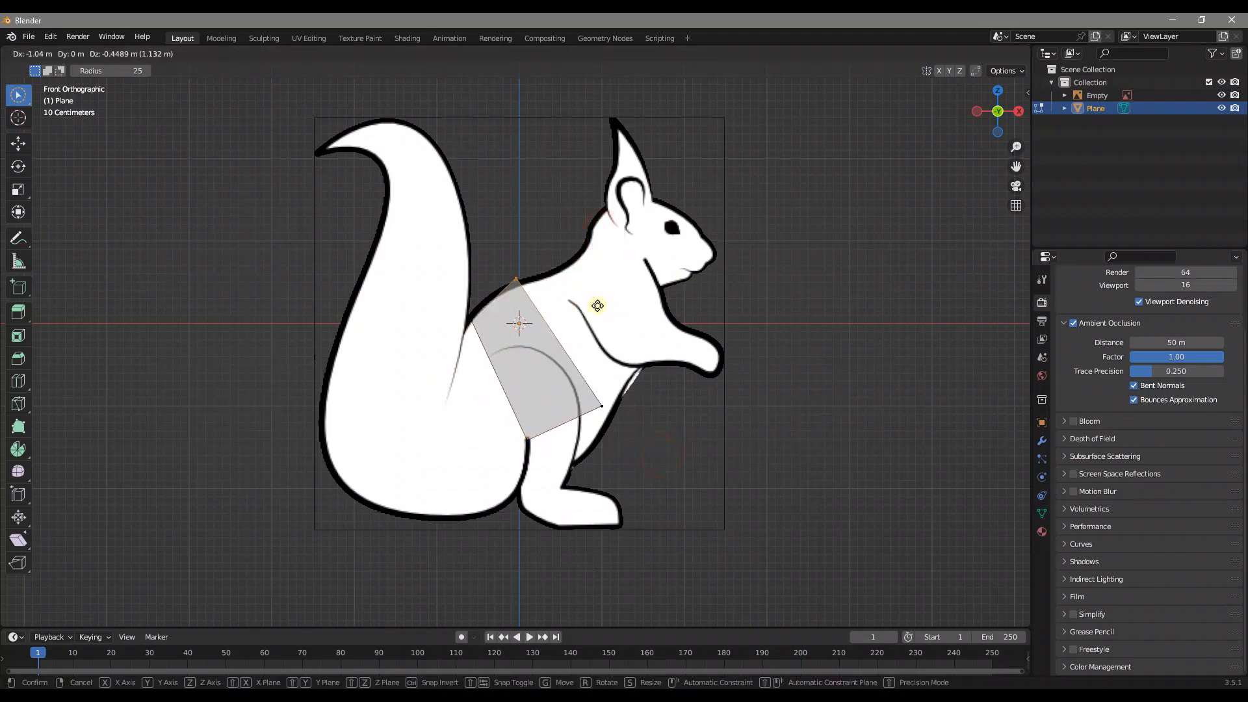
left_click(589, 318)
left_click(610, 397)
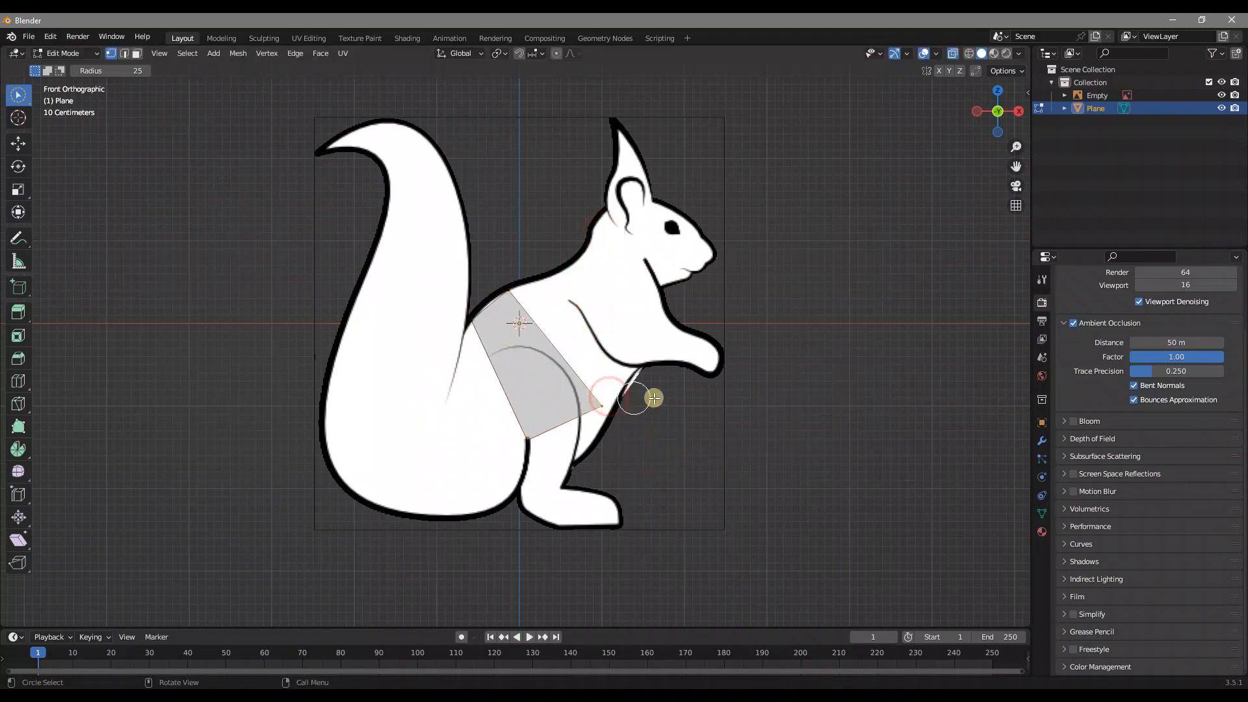
key("g")
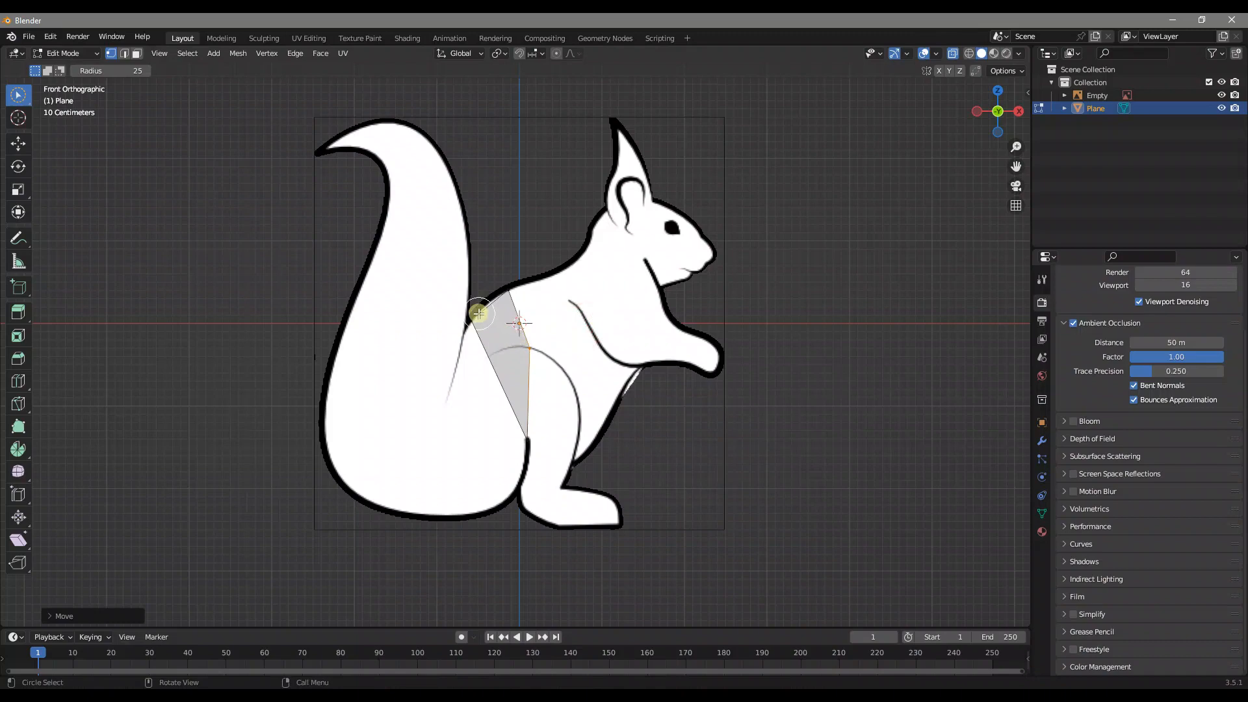
left_click(529, 341)
Fine-tune the upper vertices so they sit on the squirrel's back outline near the tail.
middle_click_drag(599, 353, 545, 337, "shift")
scroll(545, 337, "up", 4)
scroll(532, 340, "down", 3)
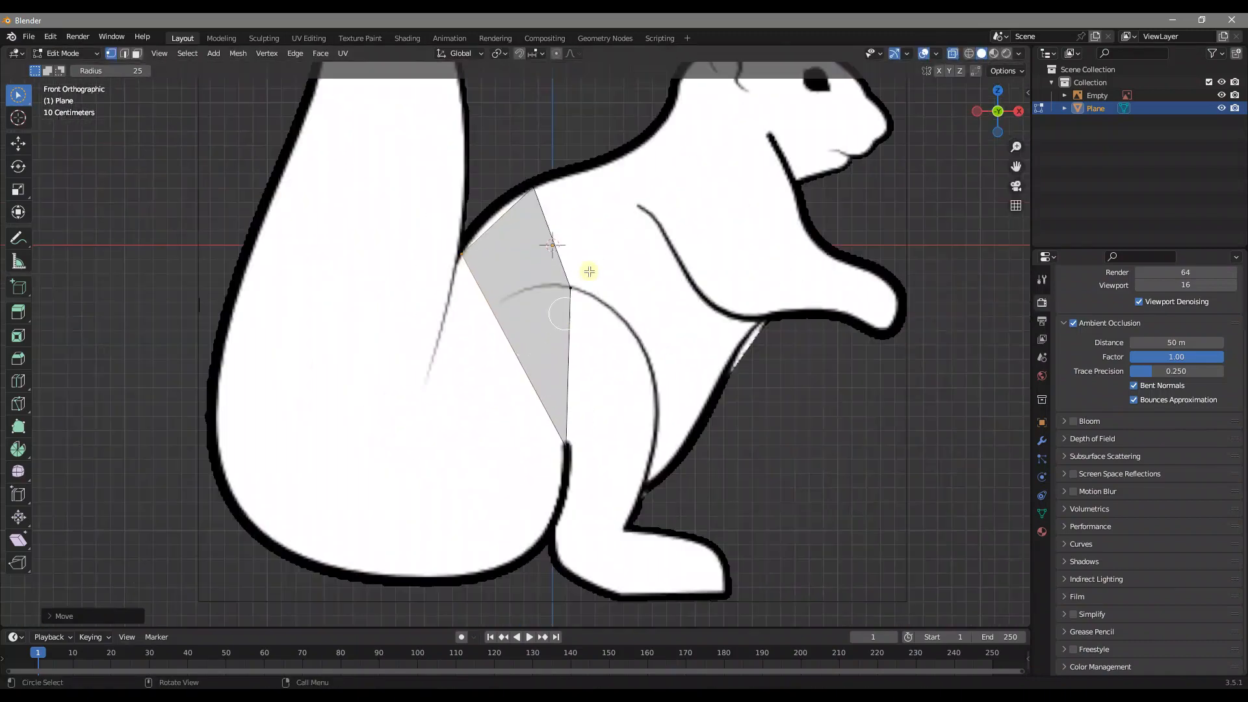
scroll(590, 270, "up", 1)
key("g")
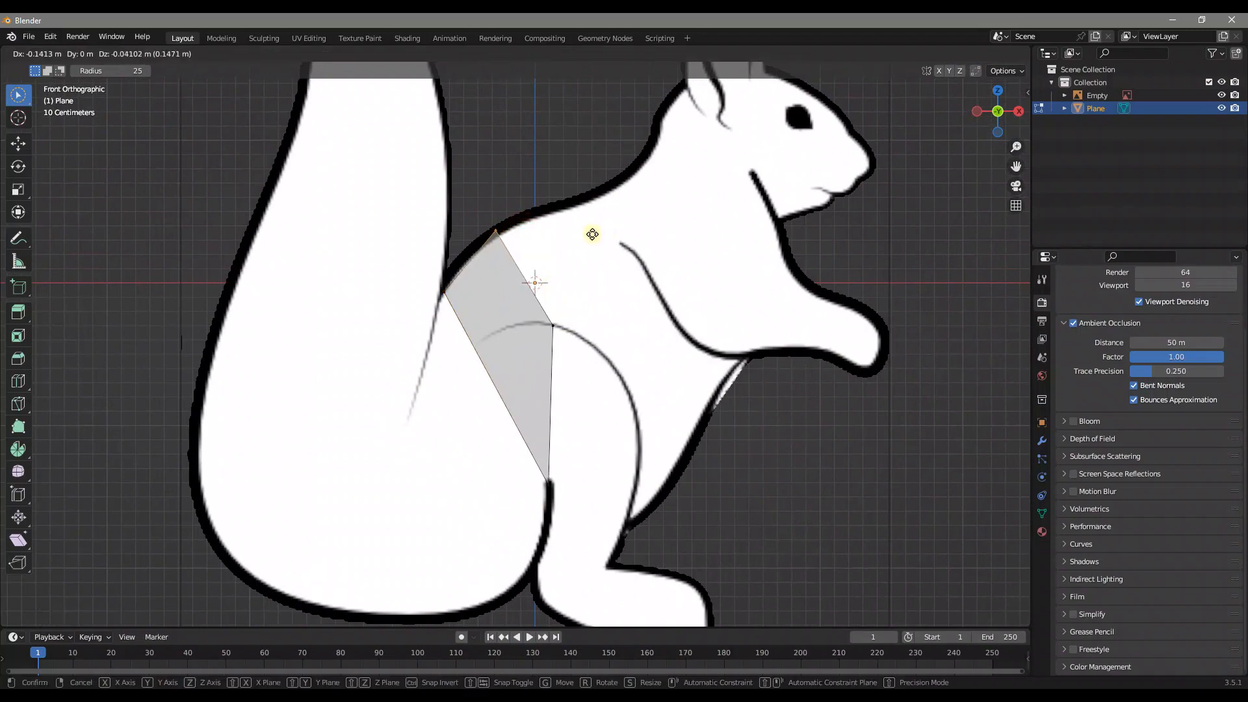
left_click(613, 226)
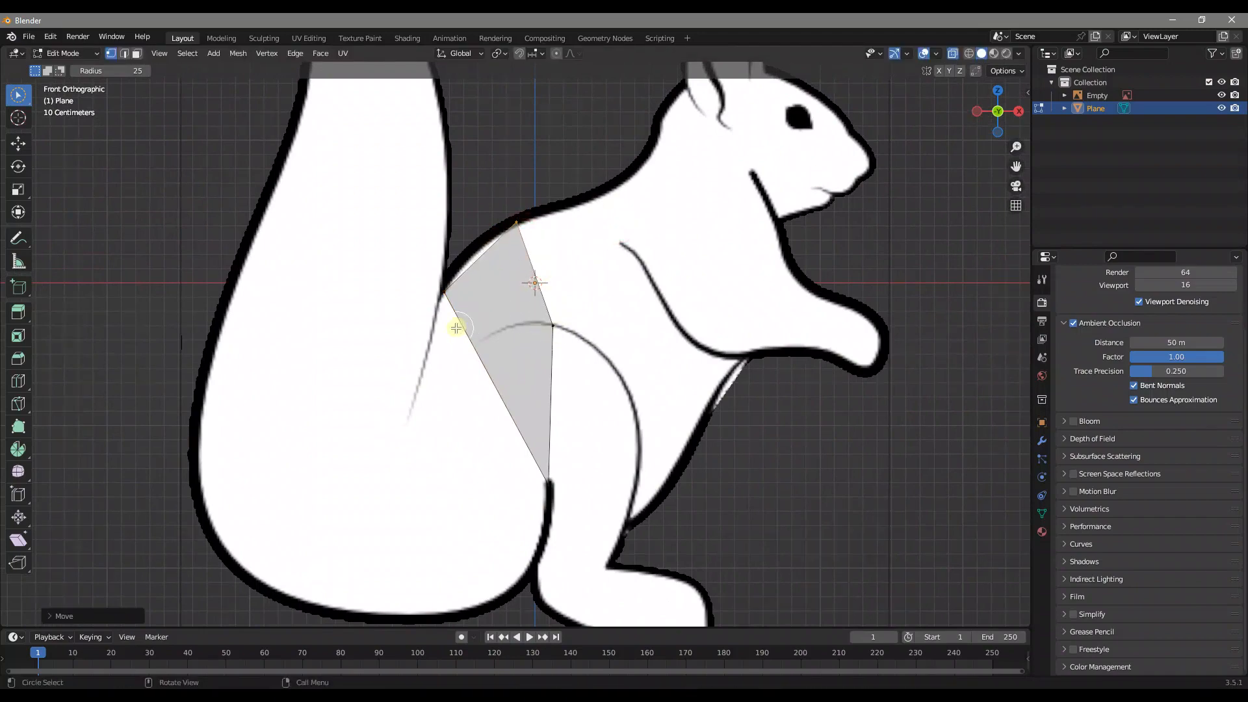
Extrude the two edges running from the back through the thigh to the leg about 0.6 m toward the belly.
middle_click_drag(554, 314, 505, 338, "shift")
mouse_move(457, 254)
left_mouse_down()
mouse_move(489, 350)
mouse_move(501, 514)
left_mouse_up()
scroll(517, 292, "down", 2)
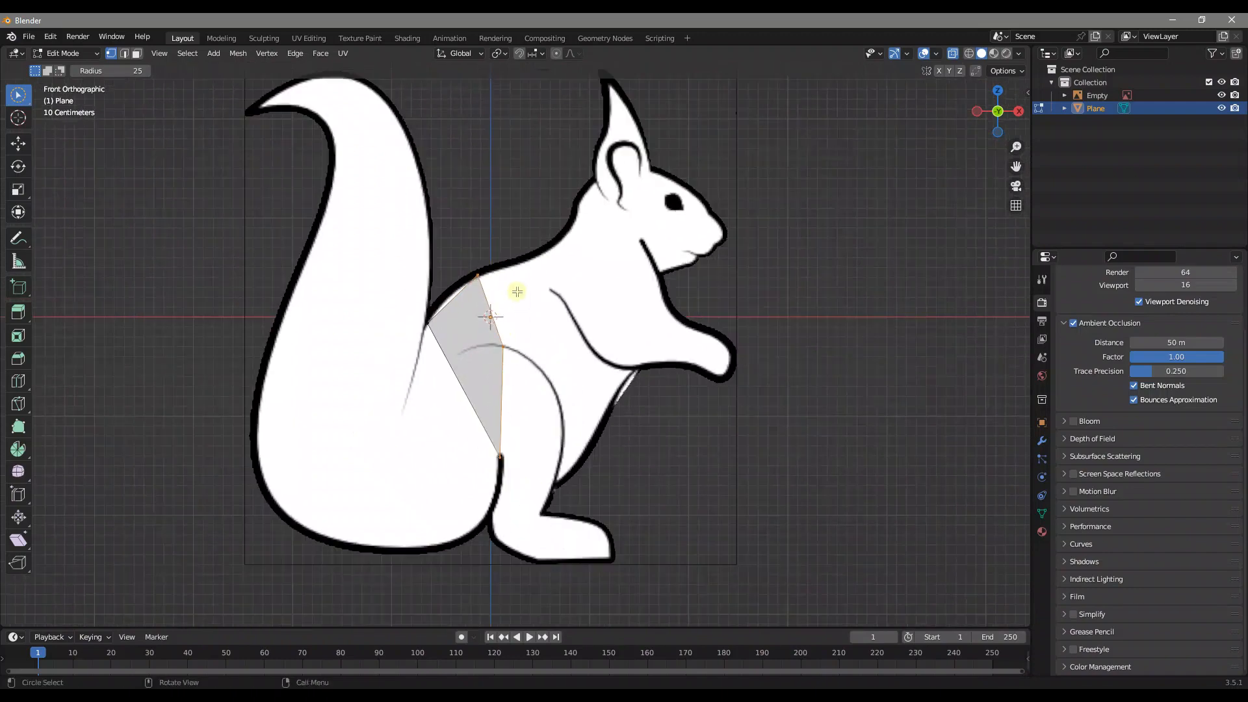
key("e")
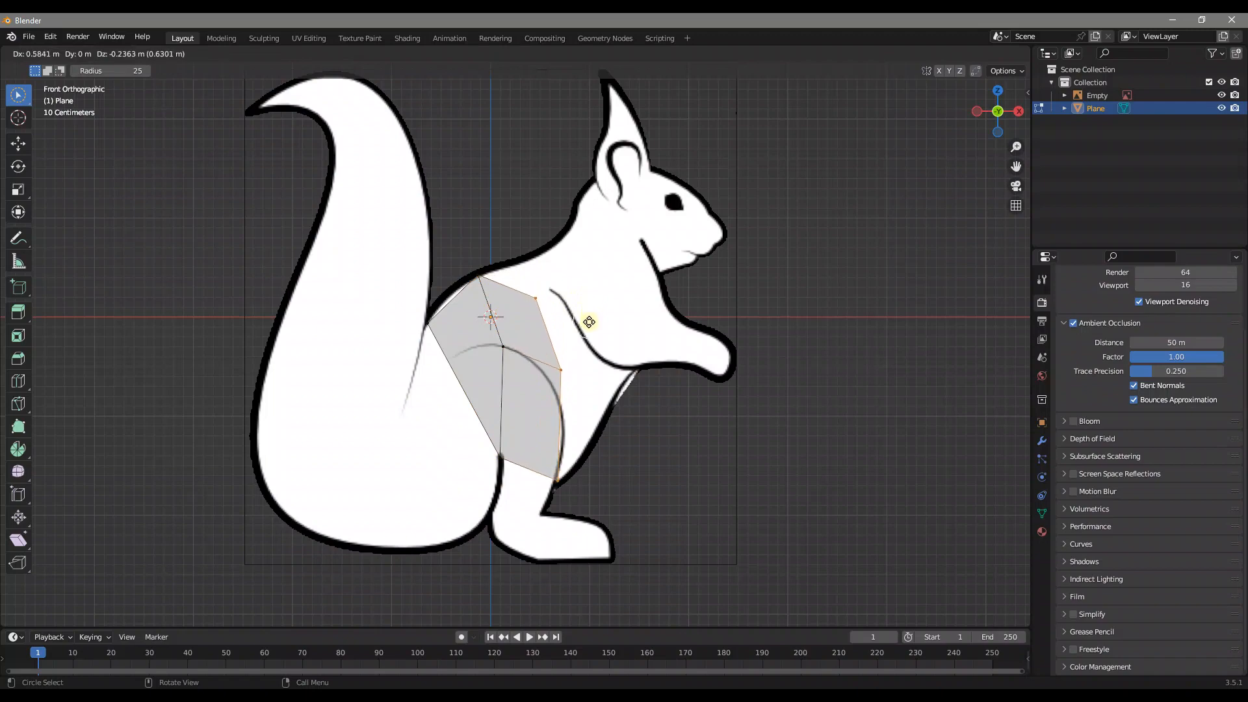
left_click(587, 310)
Move the extruded section's top vertex onto the back outline and its middle vertex onto the thigh curve.
key("g")
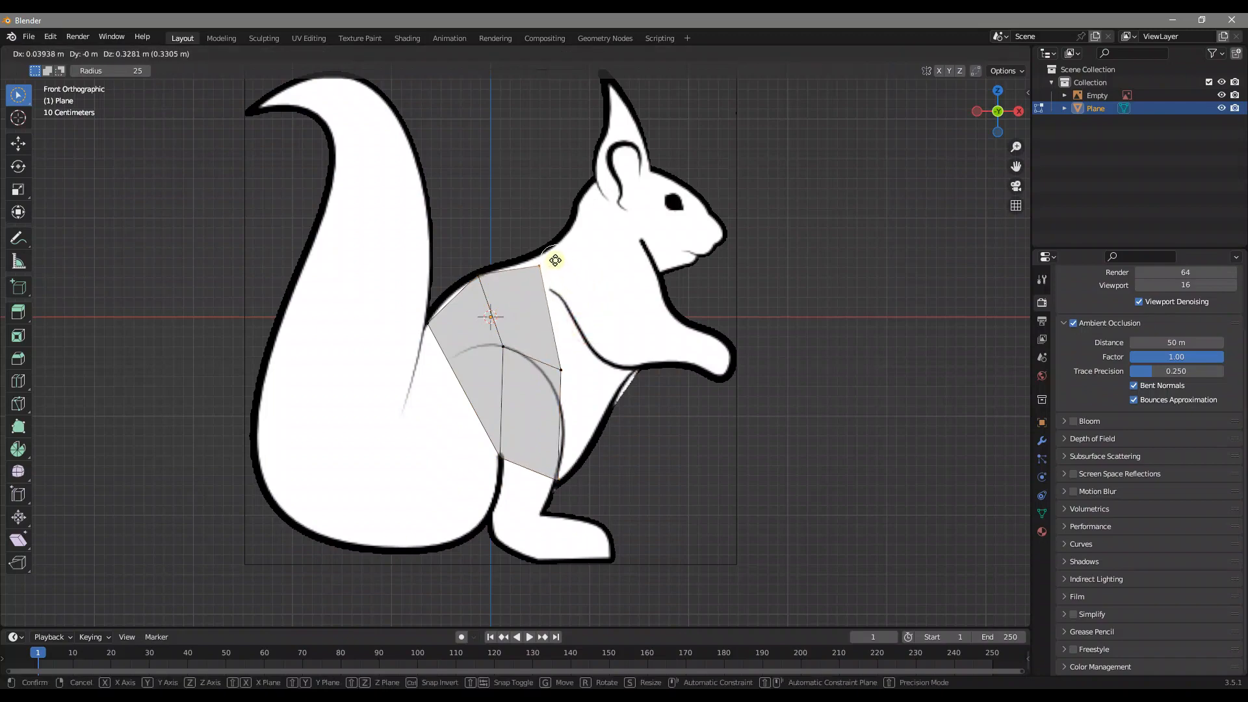
left_click(551, 253)
left_click(559, 368)
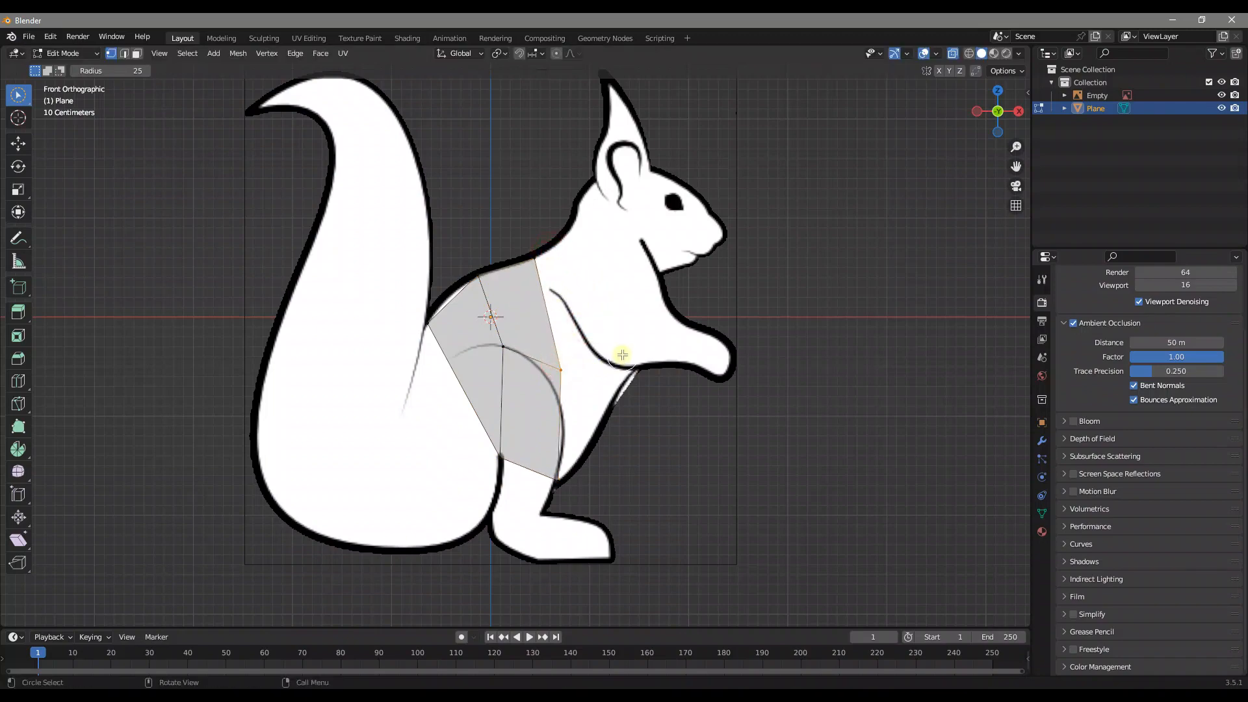
Extrude the front edges again and fit the new vertices to the upper back, the start of the shoulder line and the belly outline.
left_click_drag(538, 251, 549, 492)
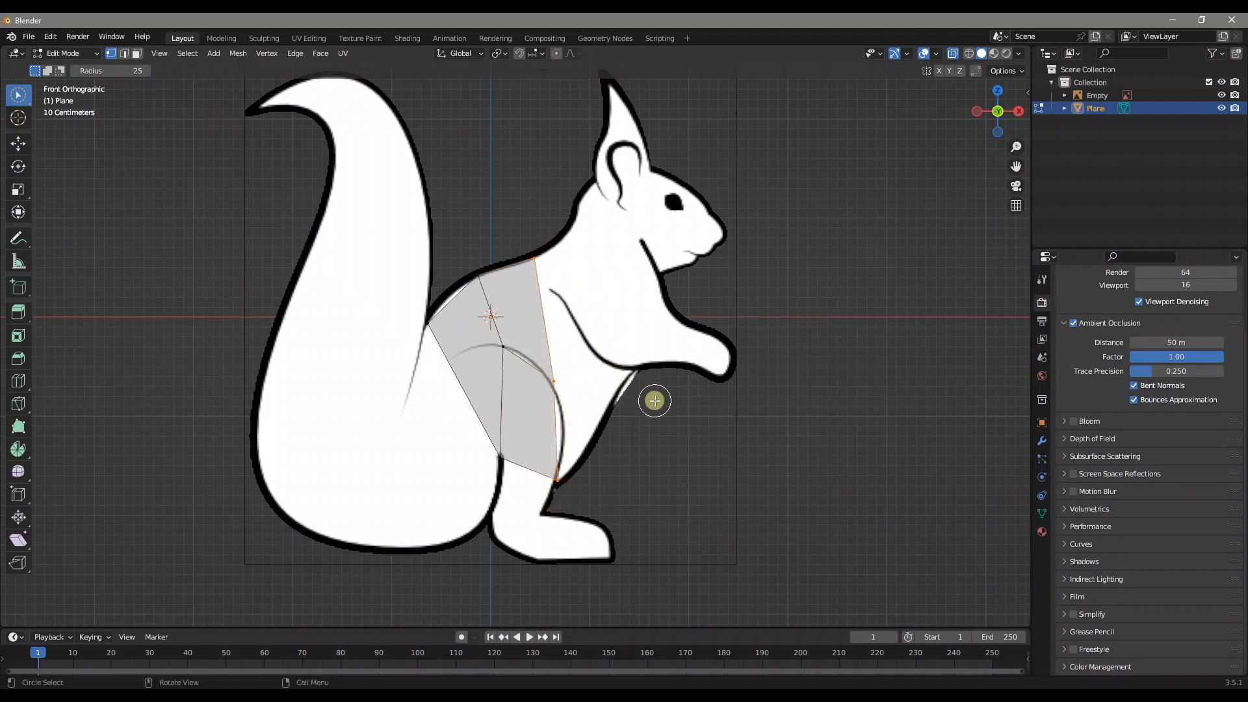
key("e")
key("g")
left_click(626, 297)
left_click(598, 318)
key("g")
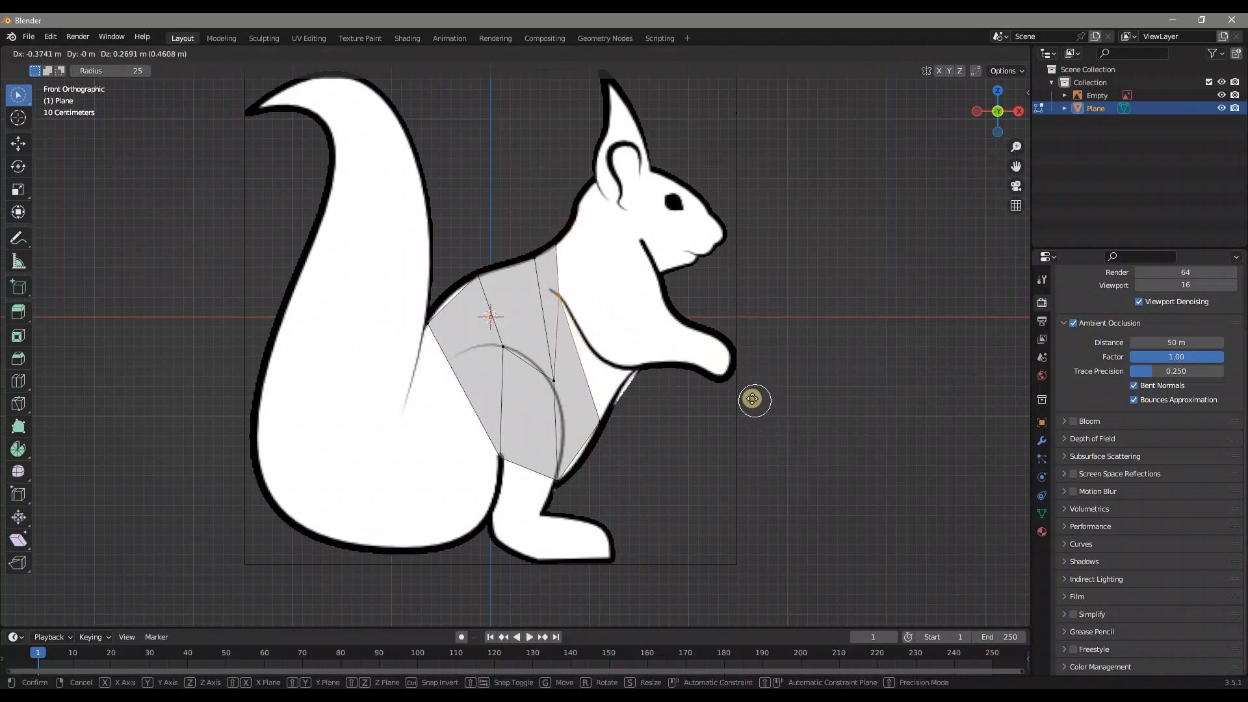
left_click(750, 395)
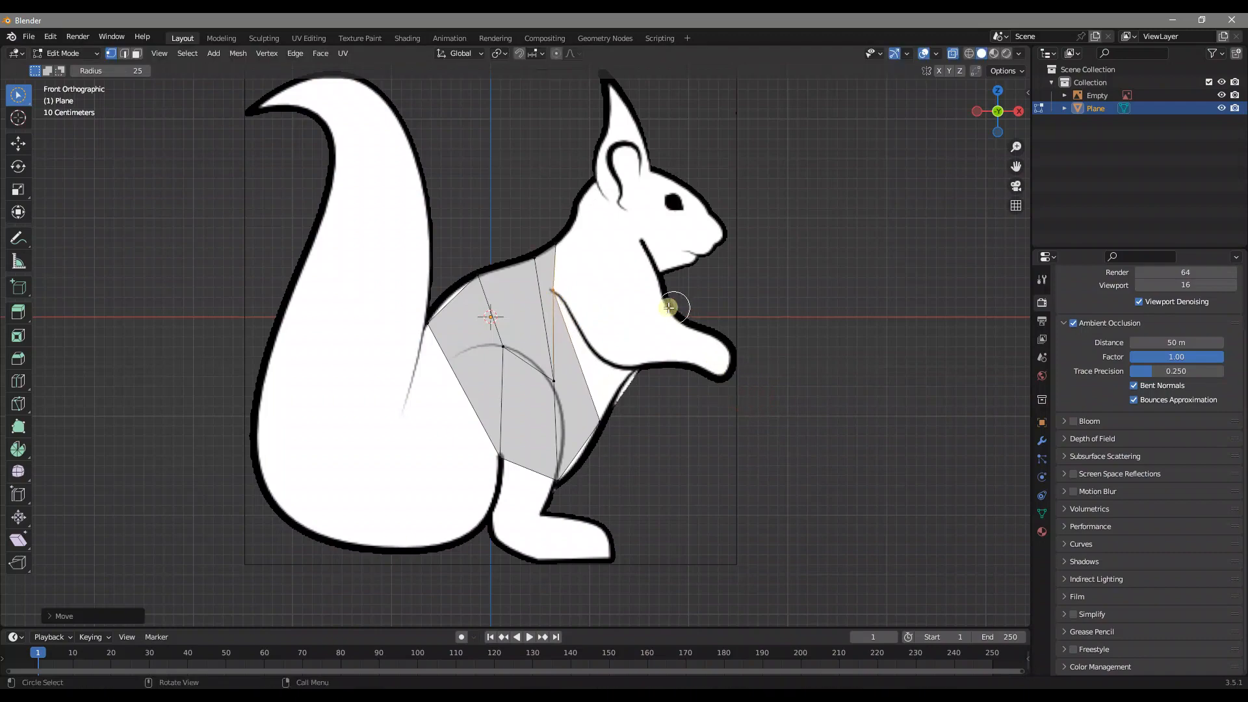
Extrude the front edges between the upper back, shoulder and belly once more toward the head and chest.
scroll(647, 411, "up", 1)
mouse_move(586, 246)
left_mouse_down()
mouse_move(577, 234)
mouse_move(568, 271)
mouse_move(633, 432)
mouse_move(624, 439)
left_mouse_up()
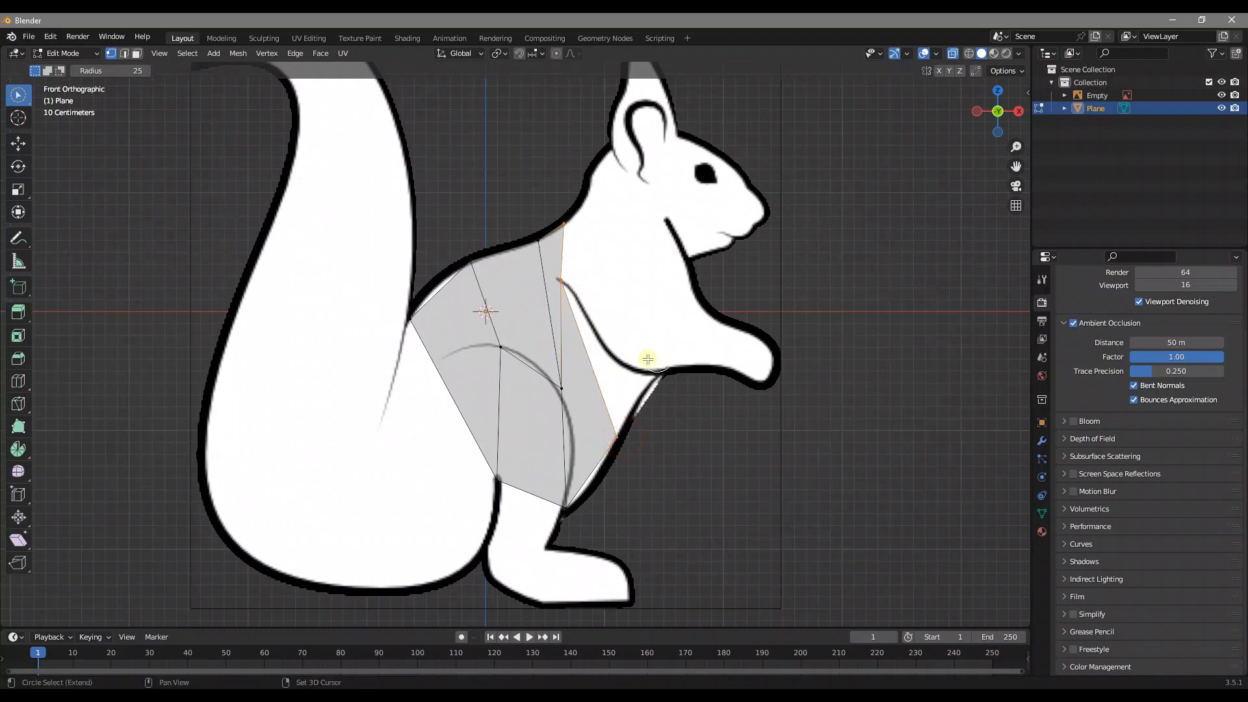
middle_click_drag(646, 357, 624, 418, "shift")
key("g")
left_click(654, 368)
Move the newest section's top vertex onto the nape outline and its middle vertex to the upper end of the neck line behind the cheek.
left_click(539, 249)
key("g")
left_click(596, 263)
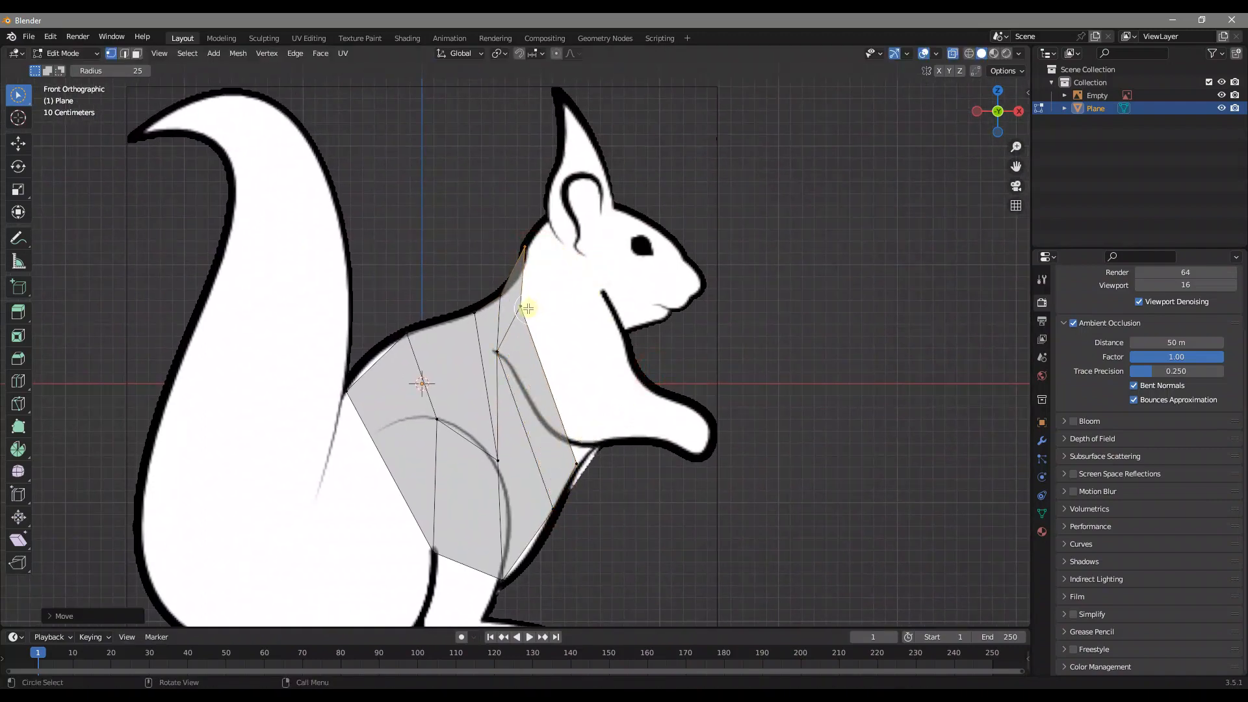
left_click(523, 307)
key("g")
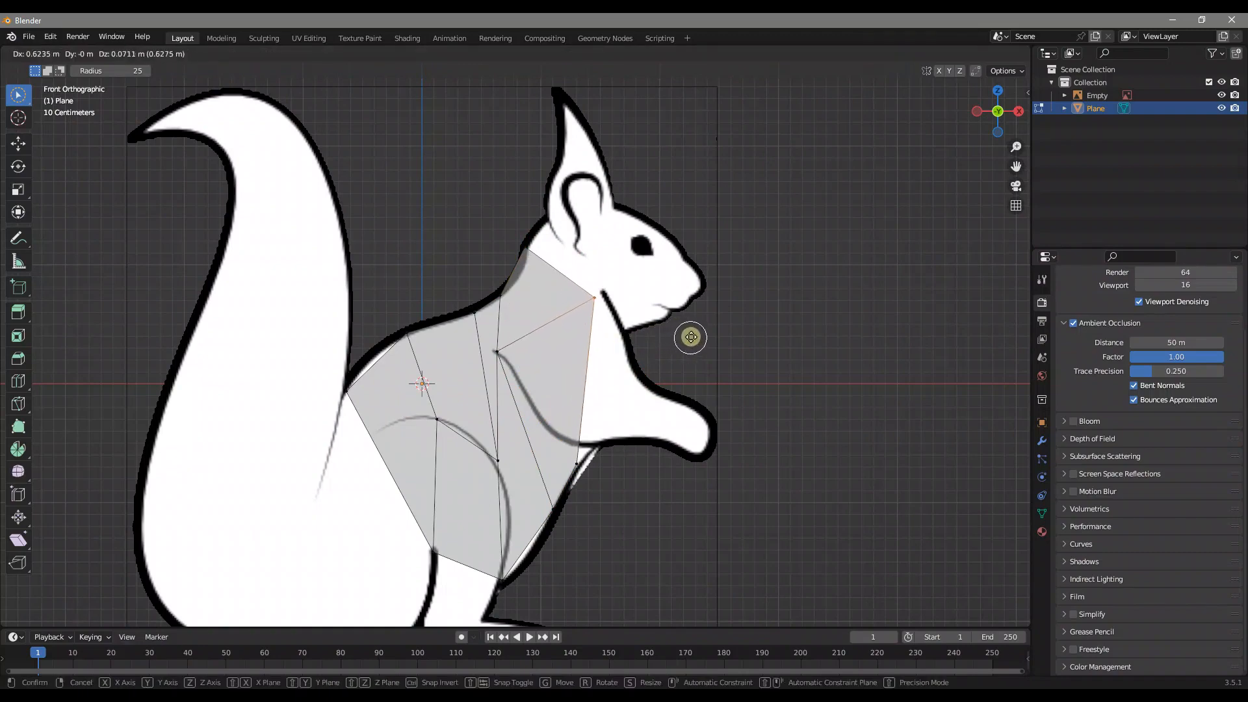
left_click(694, 334)
Move the same section's lowest vertex up to the throat, where the chest outline meets the chin.
left_click(587, 468)
key("g")
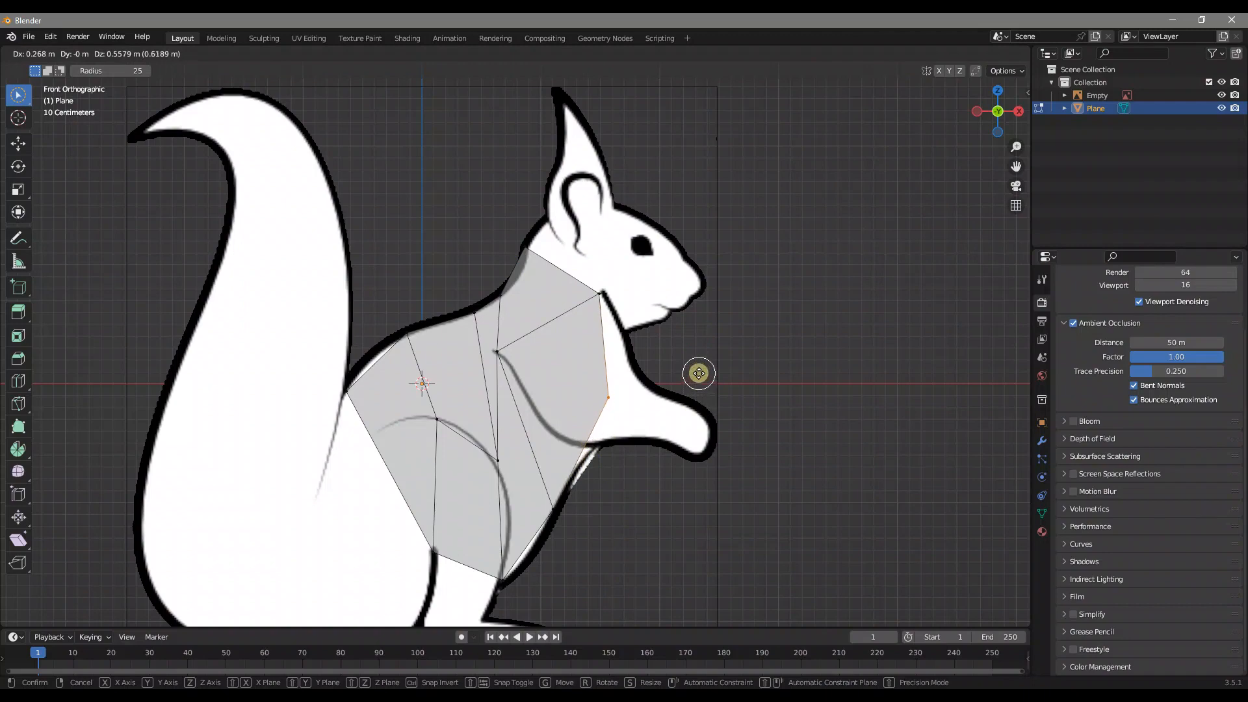
left_click(698, 373)
key("g")
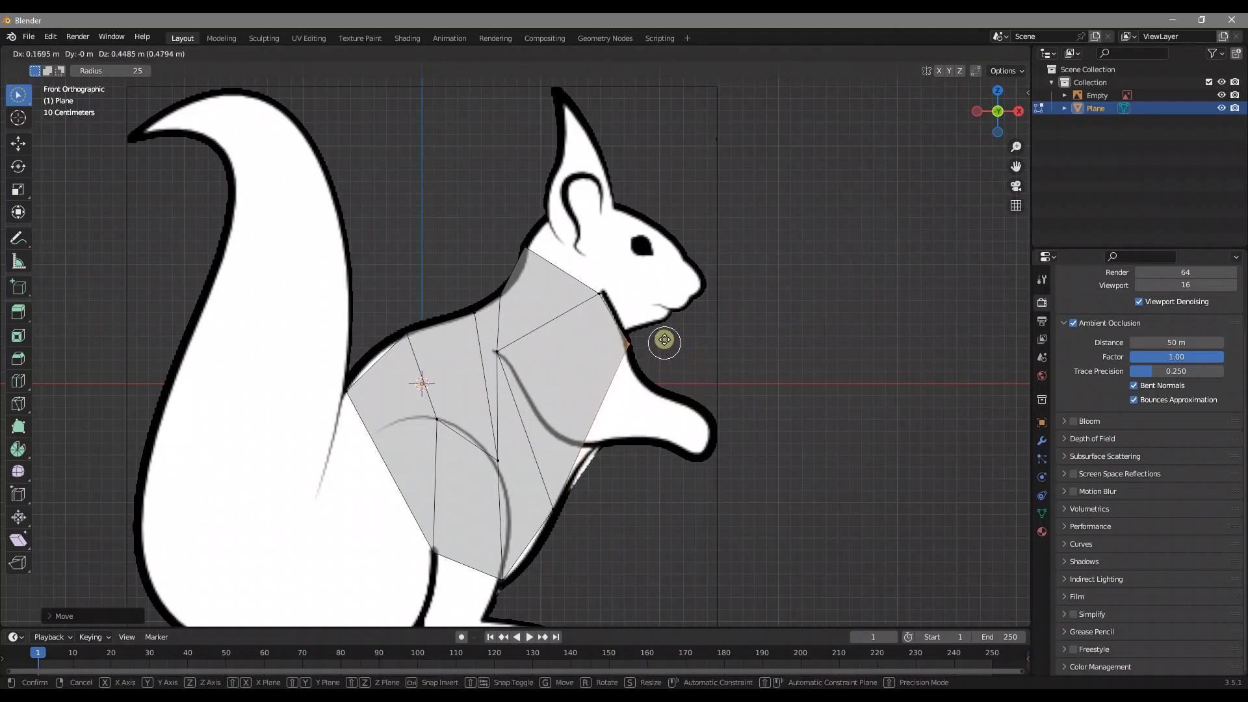
left_click(663, 338)
Extrude the two edges between the nape and the throat about 0.35 m into the head.
middle_click_drag(663, 351, 559, 370, "shift")
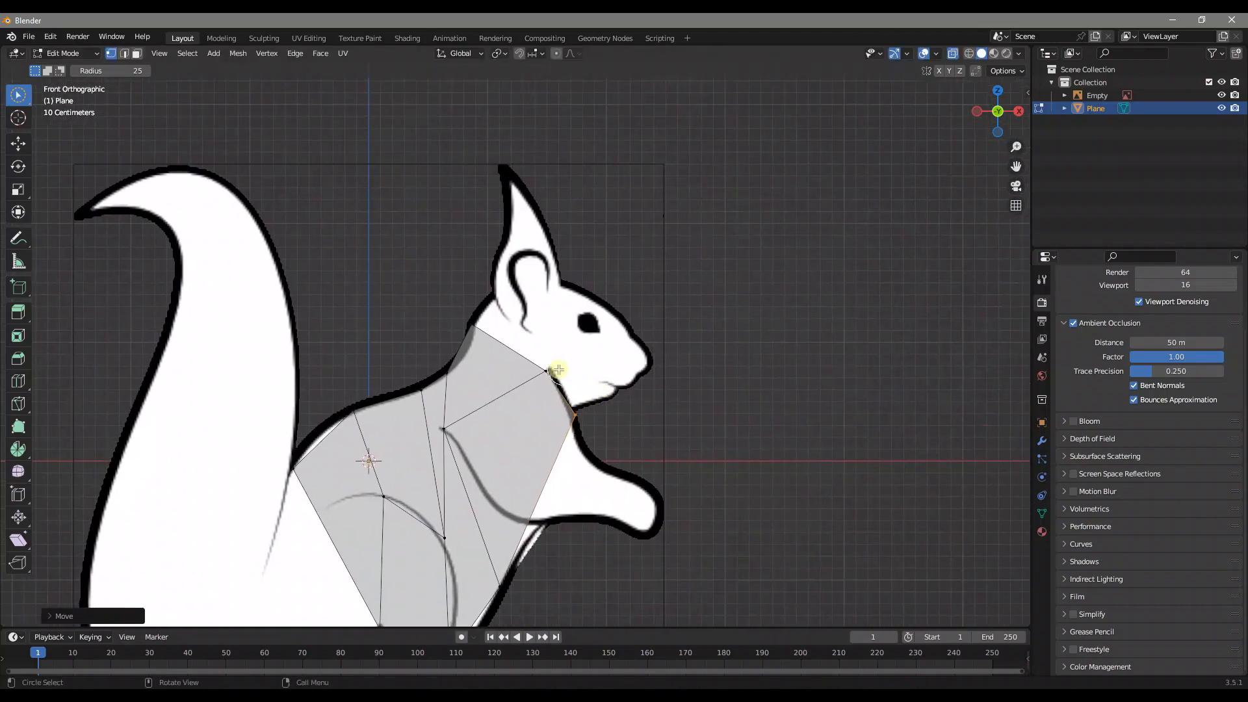
mouse_move(470, 325)
left_mouse_down()
mouse_move(563, 395)
mouse_move(569, 415)
left_mouse_up()
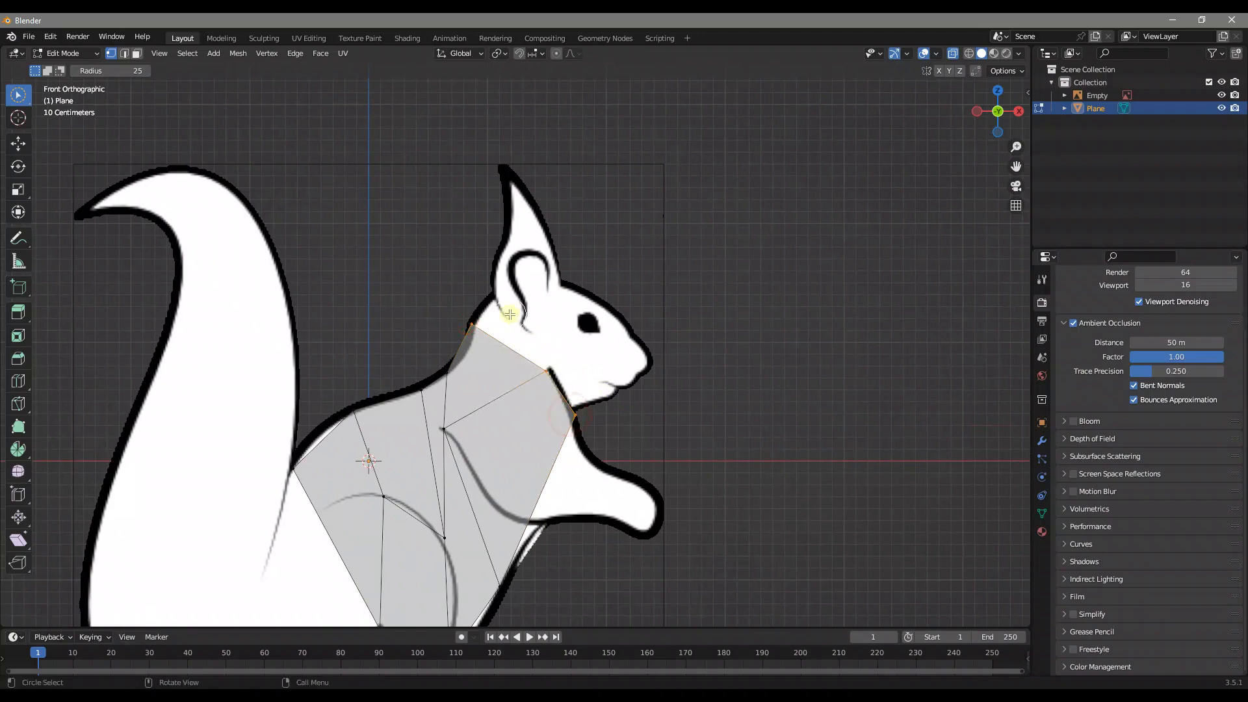
key("e")
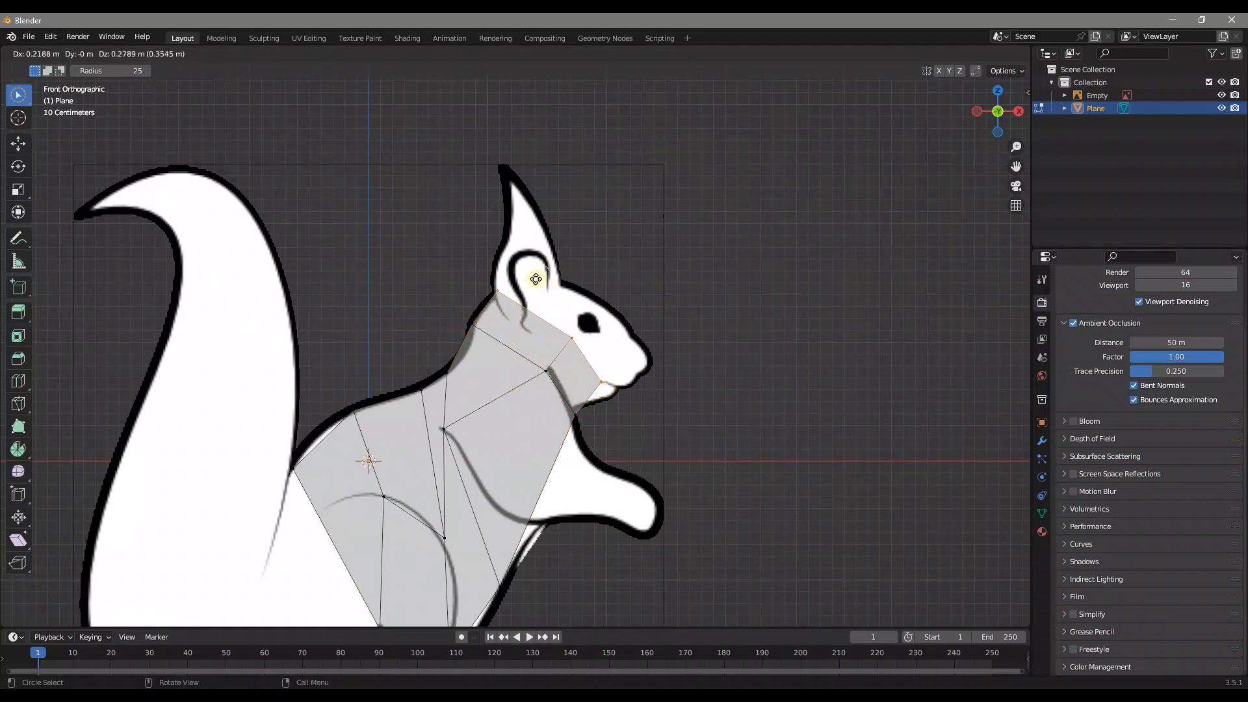
left_click(533, 282)
Lower the extruded section's middle vertex so it sits on the cheek, just in front of the neck line's upper end.
left_click(563, 335)
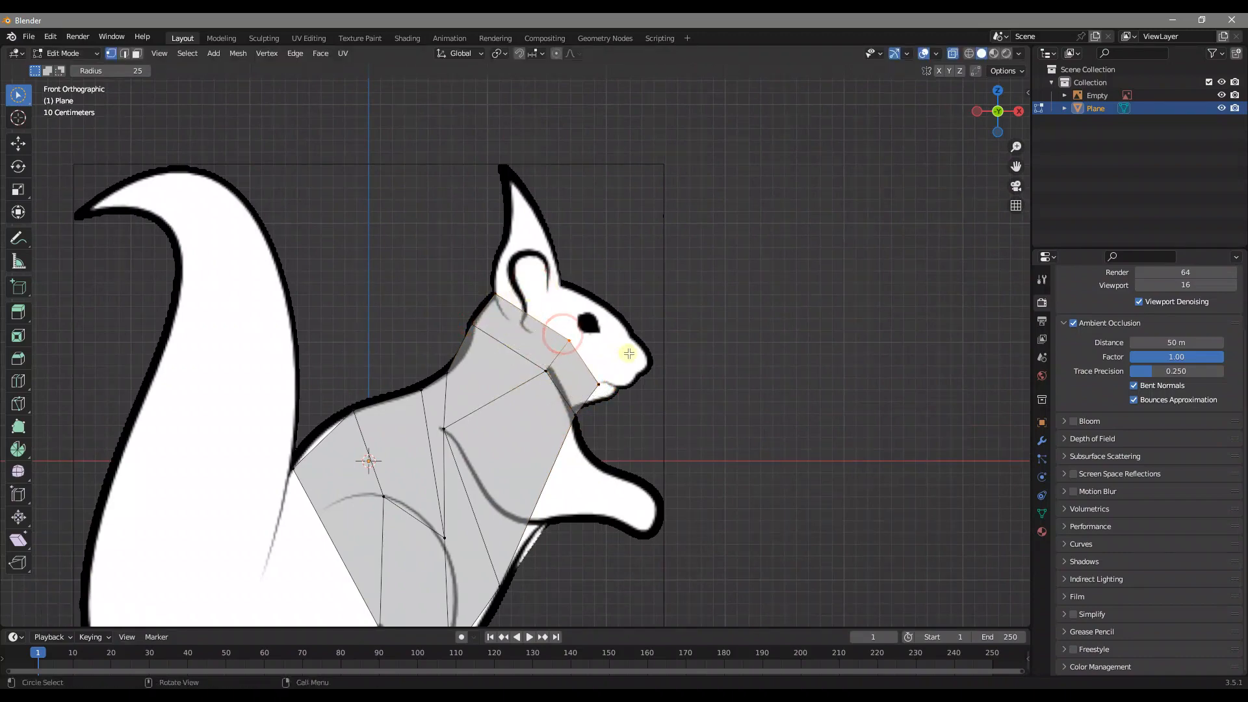
key("g")
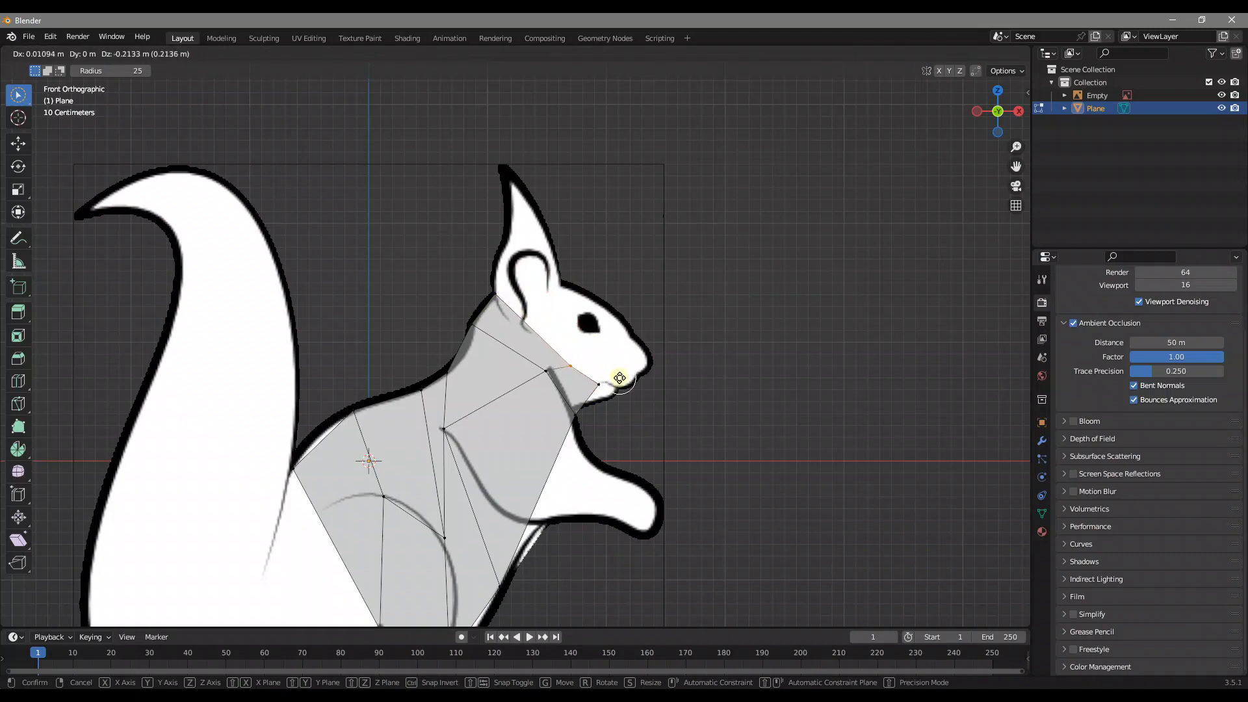
left_click(625, 403)
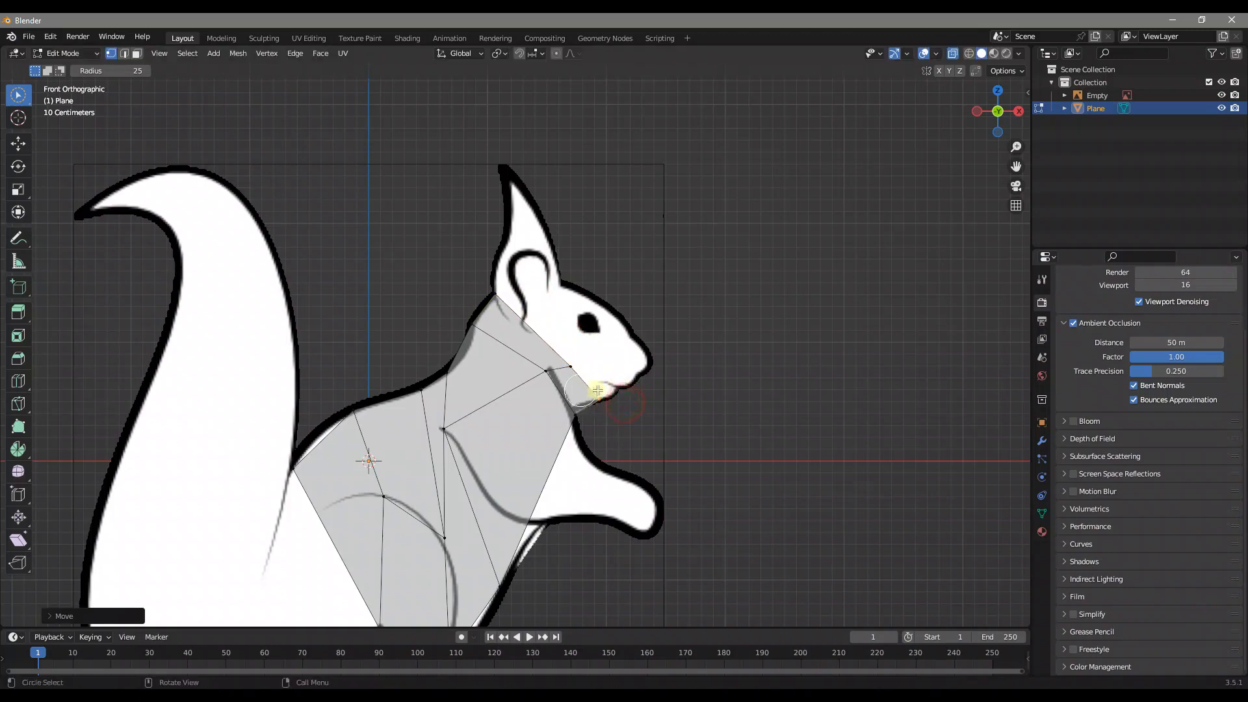
scroll(618, 396, "up", 3)
middle_click_drag(627, 390, 520, 293, "shift")
key("g")
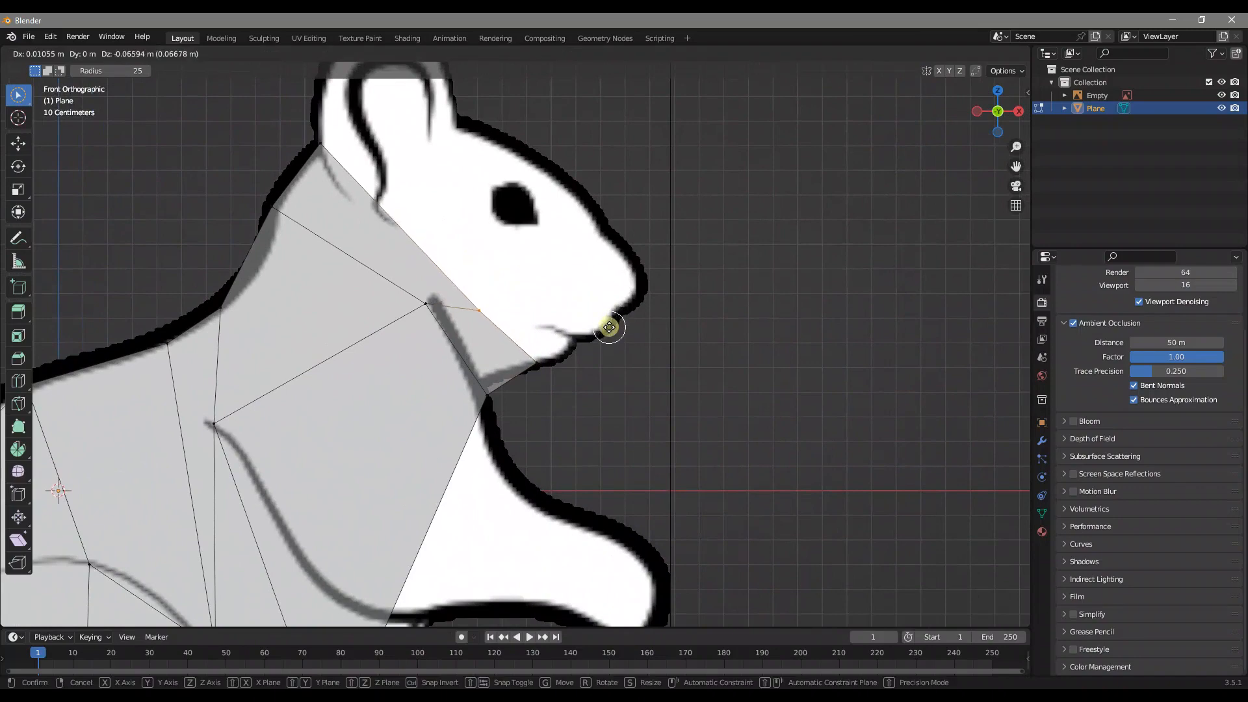
left_click(614, 323)
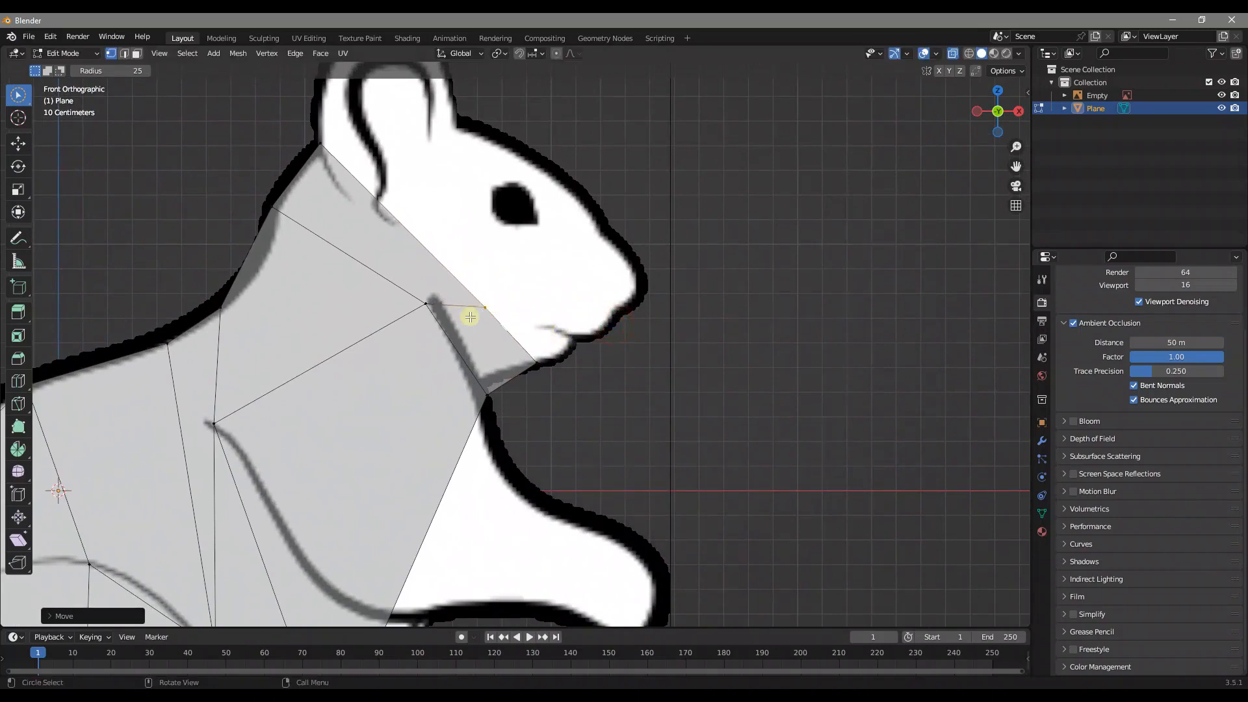
Extrude the two edges from the back of the head to the chin forward until the top vertex reaches the forehead below the ear.
mouse_move(325, 147)
left_mouse_down()
mouse_move(502, 351)
mouse_move(531, 358)
left_mouse_up()
middle_click_drag(519, 227, 488, 314, "shift")
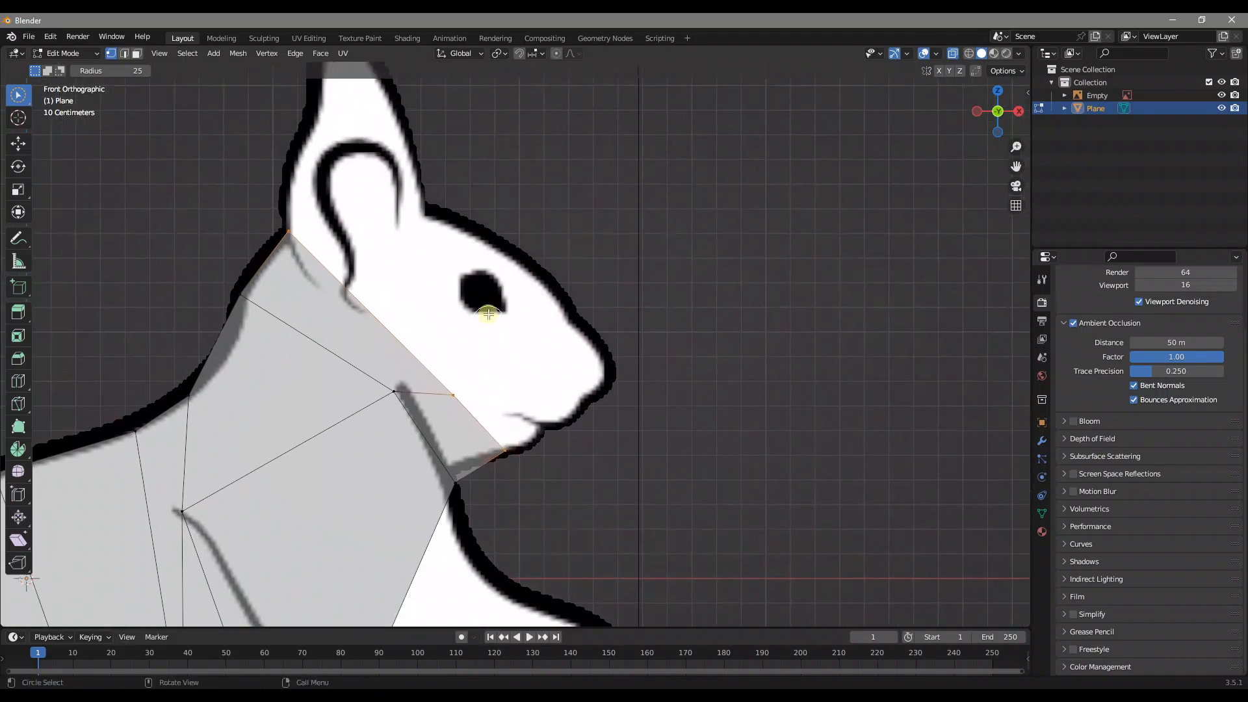
key("e")
left_click(625, 295)
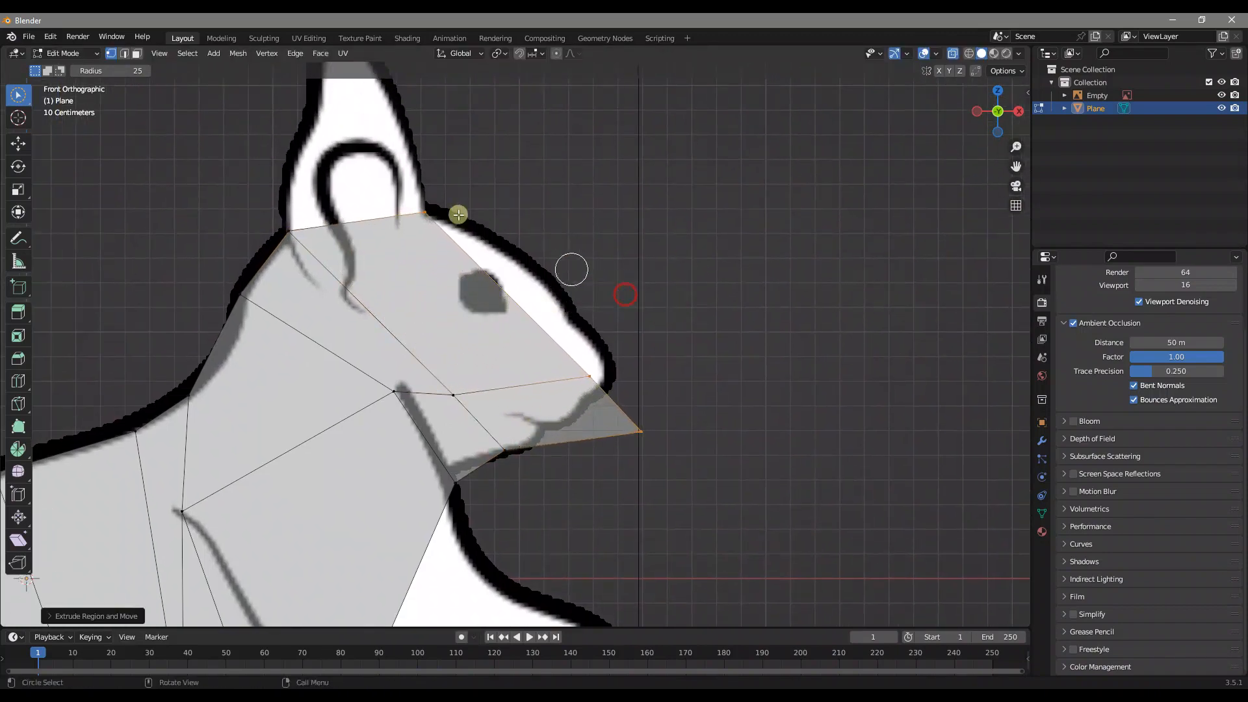
Move the new middle vertex to the corner of the mouth and the lowest vertex onto the underside of the chin.
left_click(582, 369)
key("g")
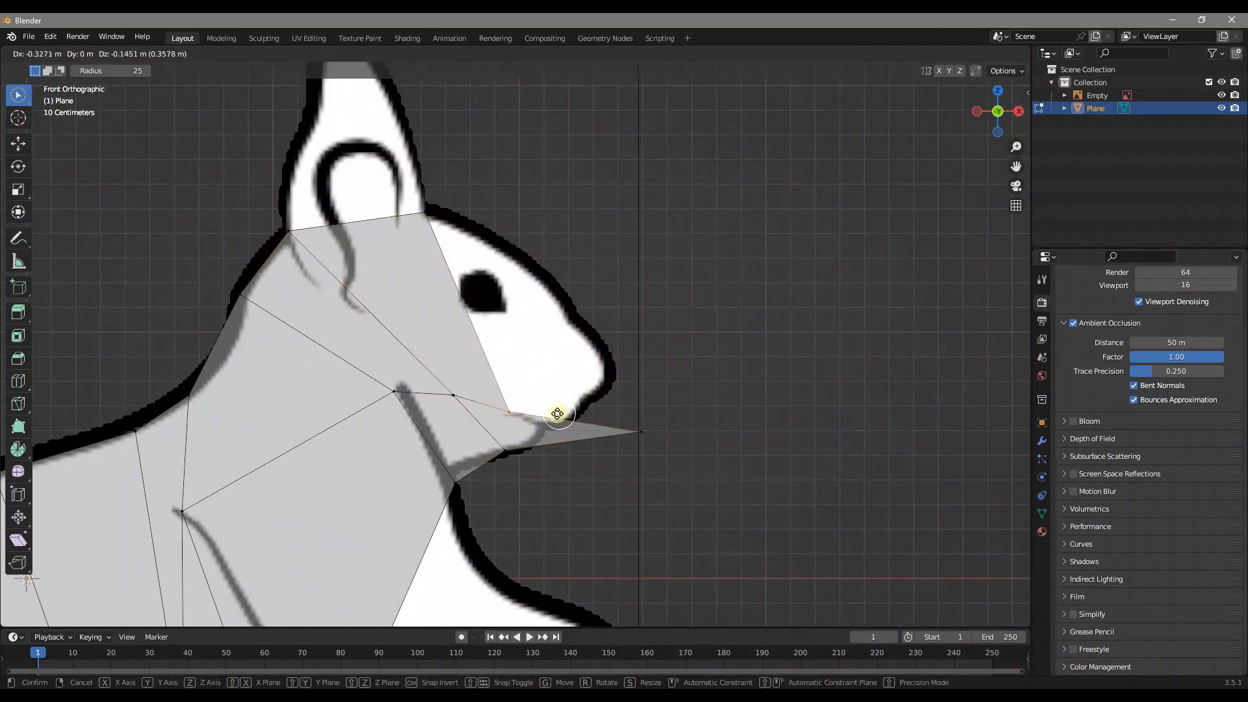
left_click(558, 413)
left_click(639, 430)
key("g")
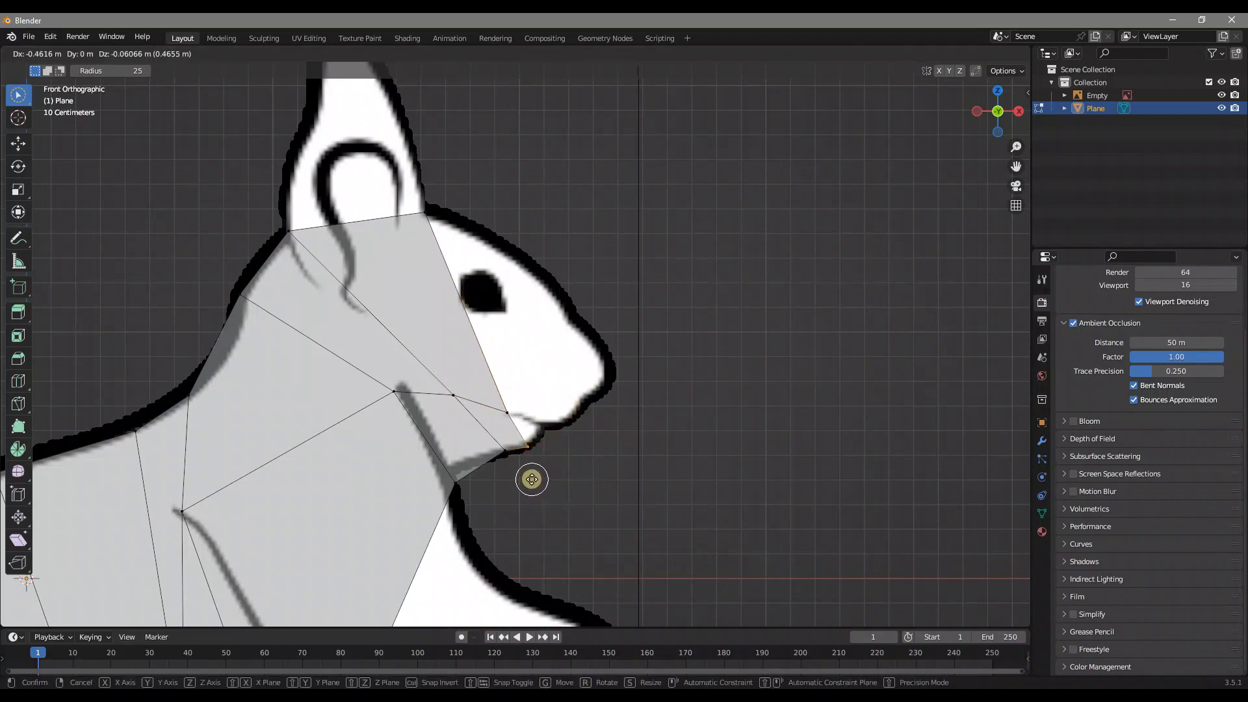
left_click(530, 480)
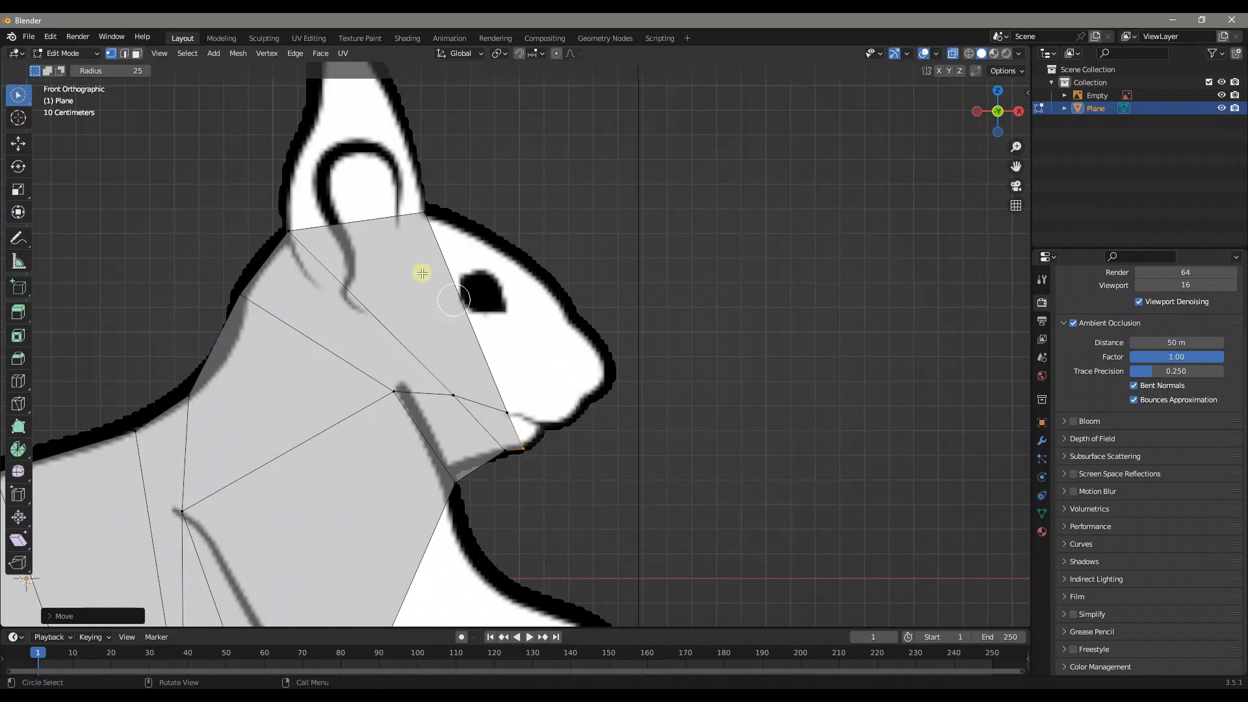
Extrude the forehead-to-chin edges toward the nose and move the new top vertex onto the bridge of the snout.
mouse_move(415, 206)
left_mouse_down()
mouse_move(468, 362)
mouse_move(523, 447)
left_mouse_up()
key("g")
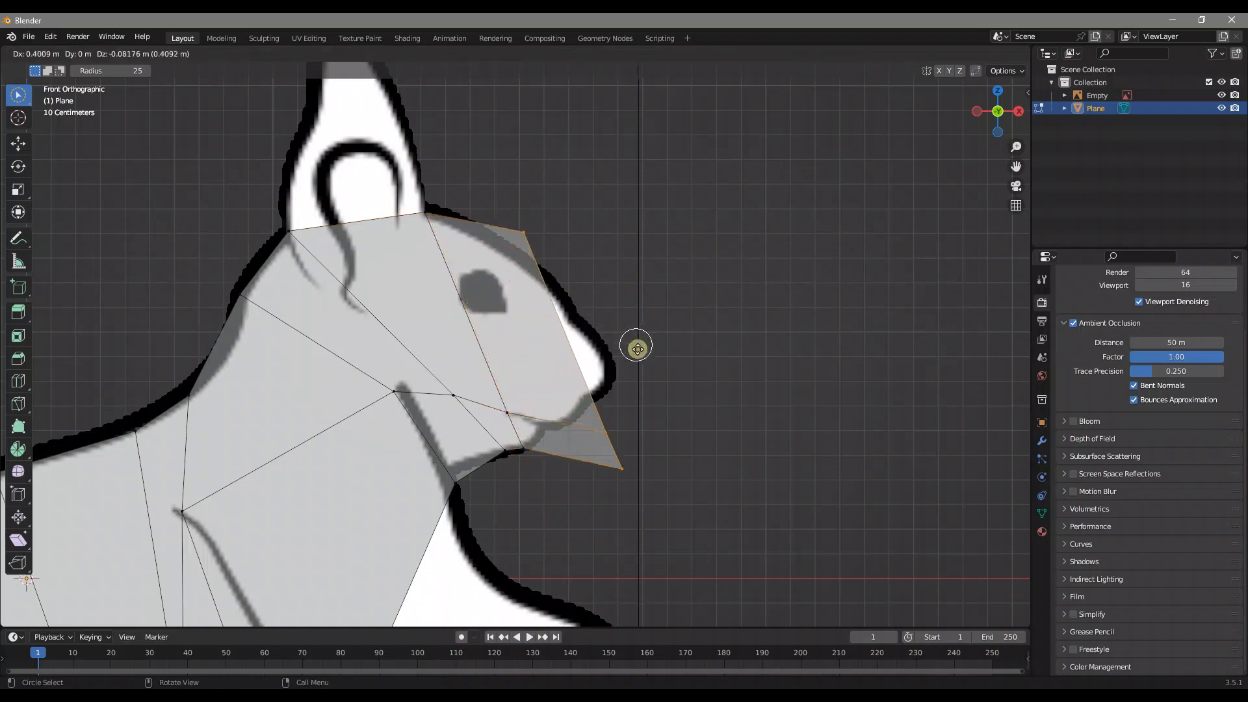
left_click(669, 403)
left_click(558, 300)
key("g")
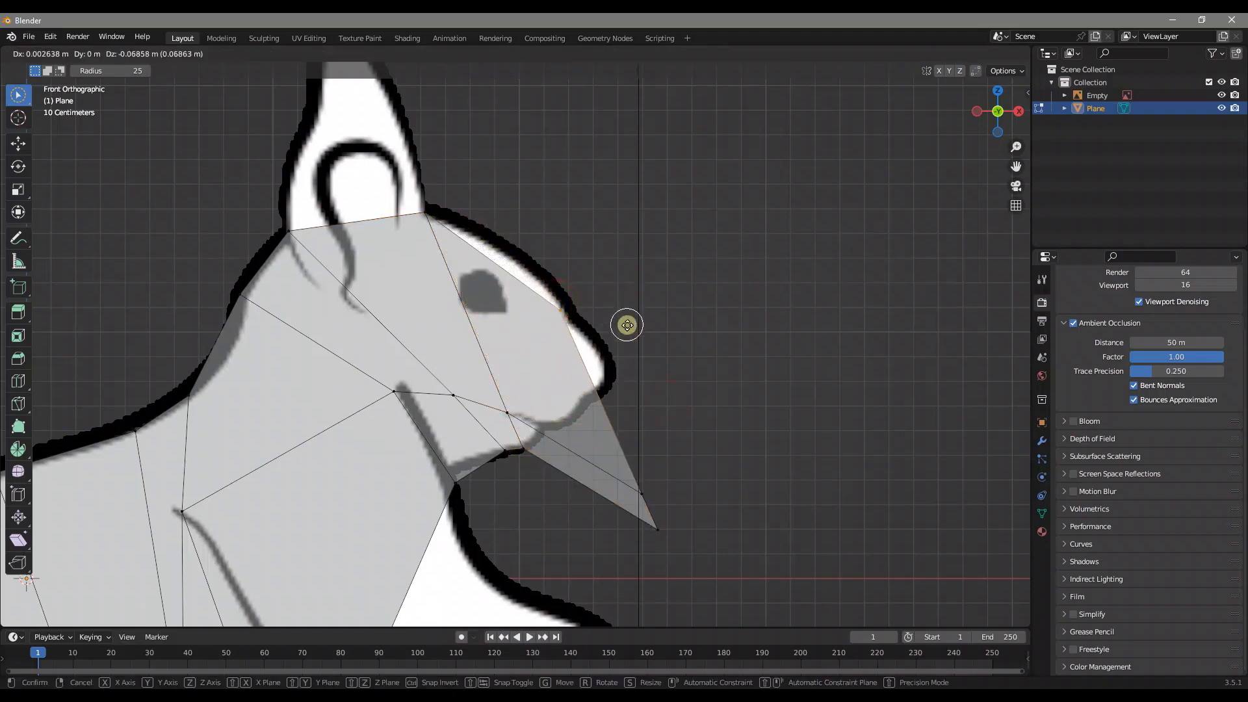
left_click(620, 304)
Move the new middle vertex onto the mouth opening and the lowest vertex onto the front of the chin.
left_click(641, 485)
key("g")
left_click(529, 371)
left_click(657, 523)
key("g")
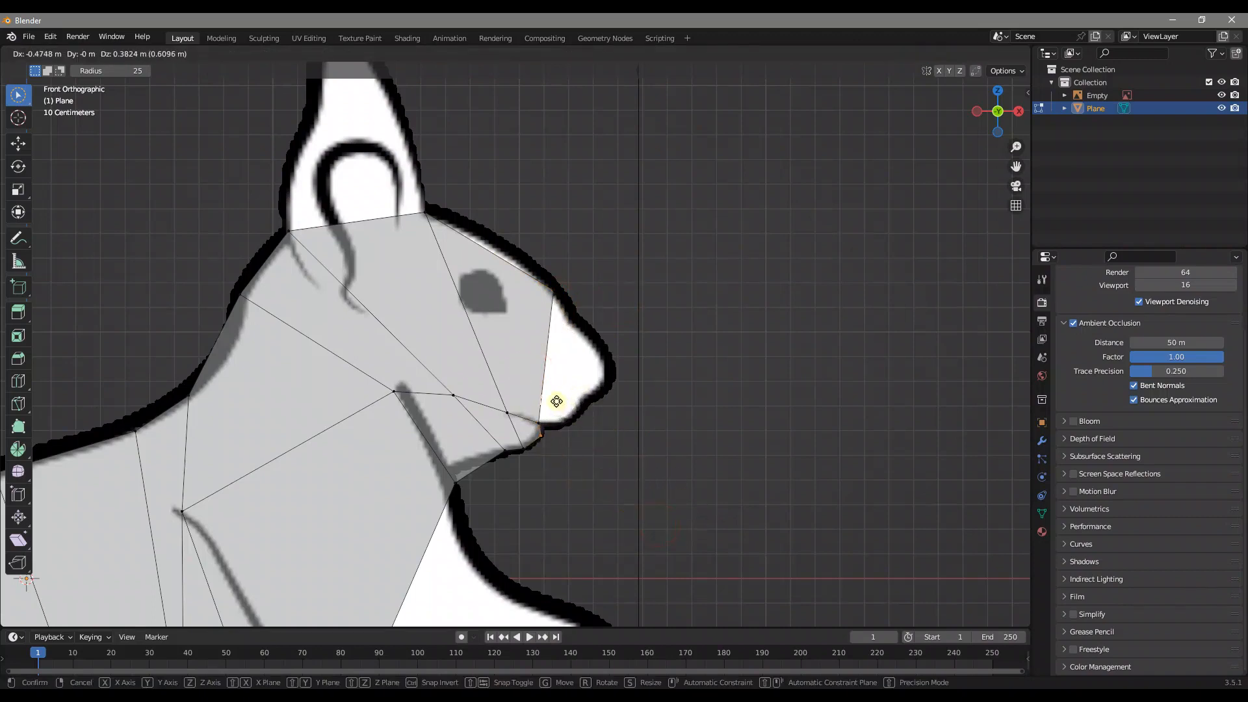
left_click(555, 404)
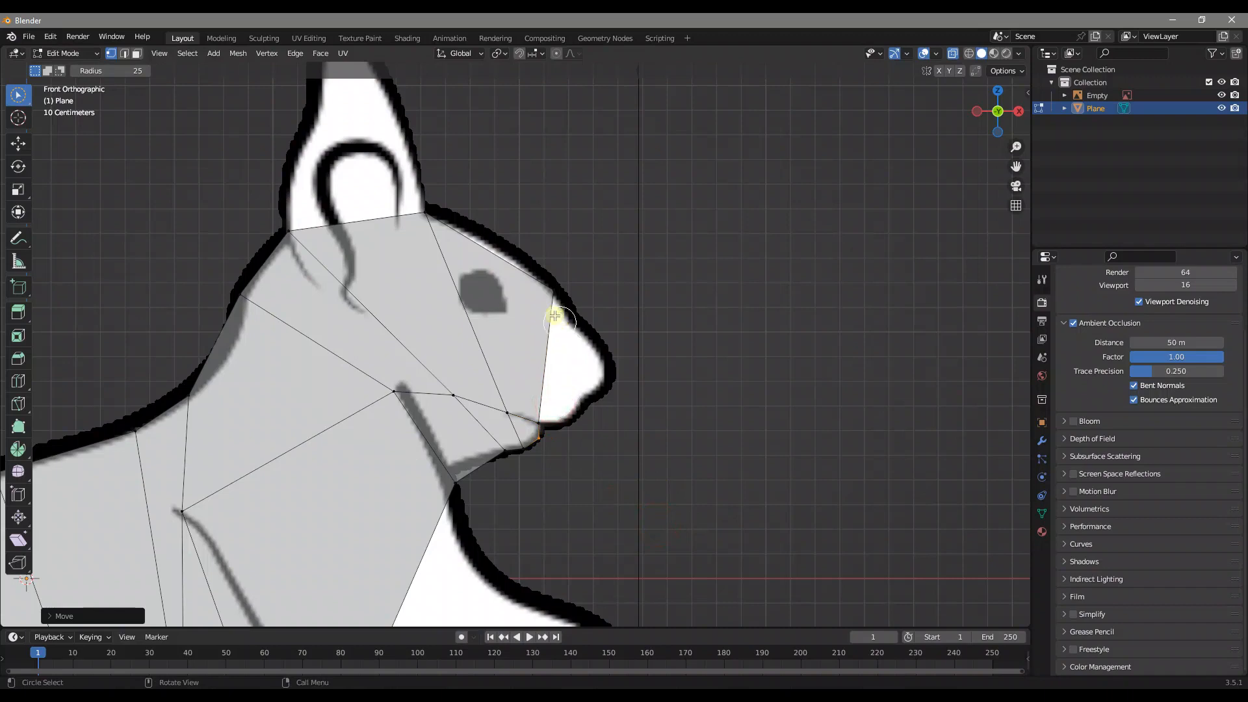
Extrude the edge between the bridge of the snout and the mouth a short distance toward the nose.
left_click_drag(554, 296, 543, 409)
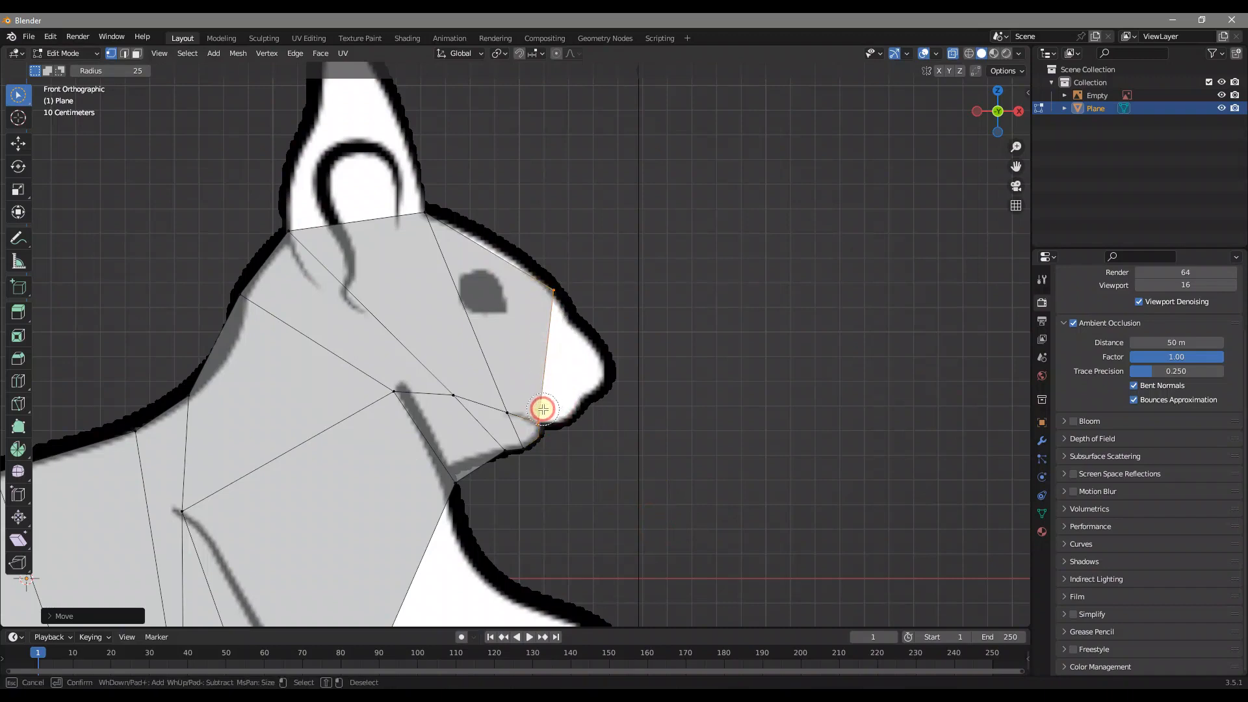
right_click(583, 321)
key("e")
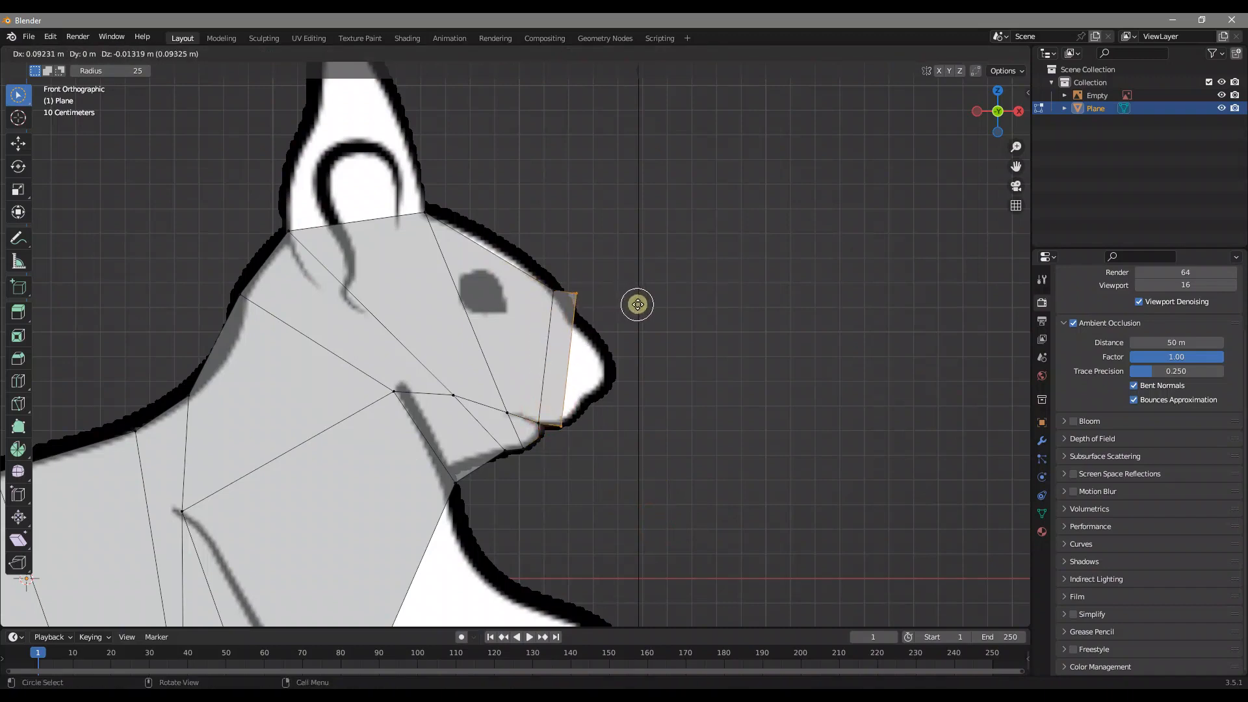
left_click(644, 300)
Fit the snout section's lower vertex to the upper lip outline and its upper vertex to the tip of the nose.
left_click(569, 418)
key("g")
left_click(625, 420)
left_click(584, 295)
key("g")
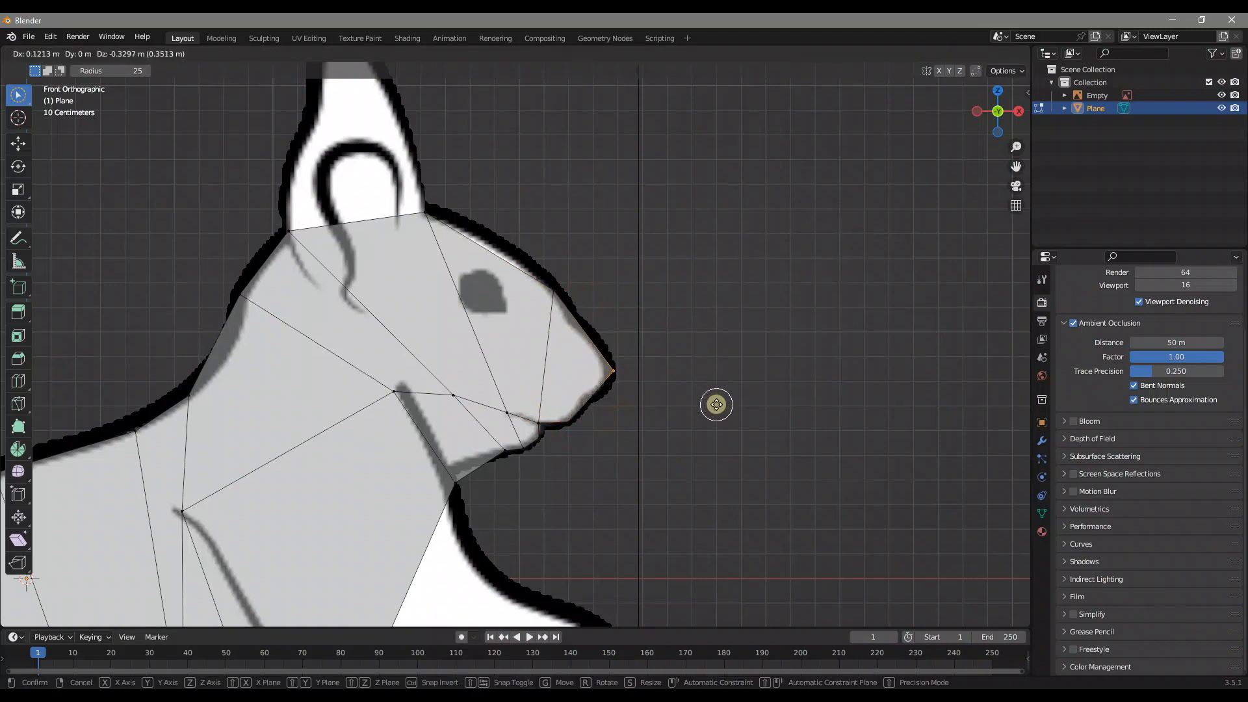
left_click(715, 404)
Extrude the body's rear edge, between the lower back and the leg, about 0.77 m down into the tail.
scroll(616, 396, "down", 5)
middle_click_drag(610, 387, 676, 288, "shift")
key("c")
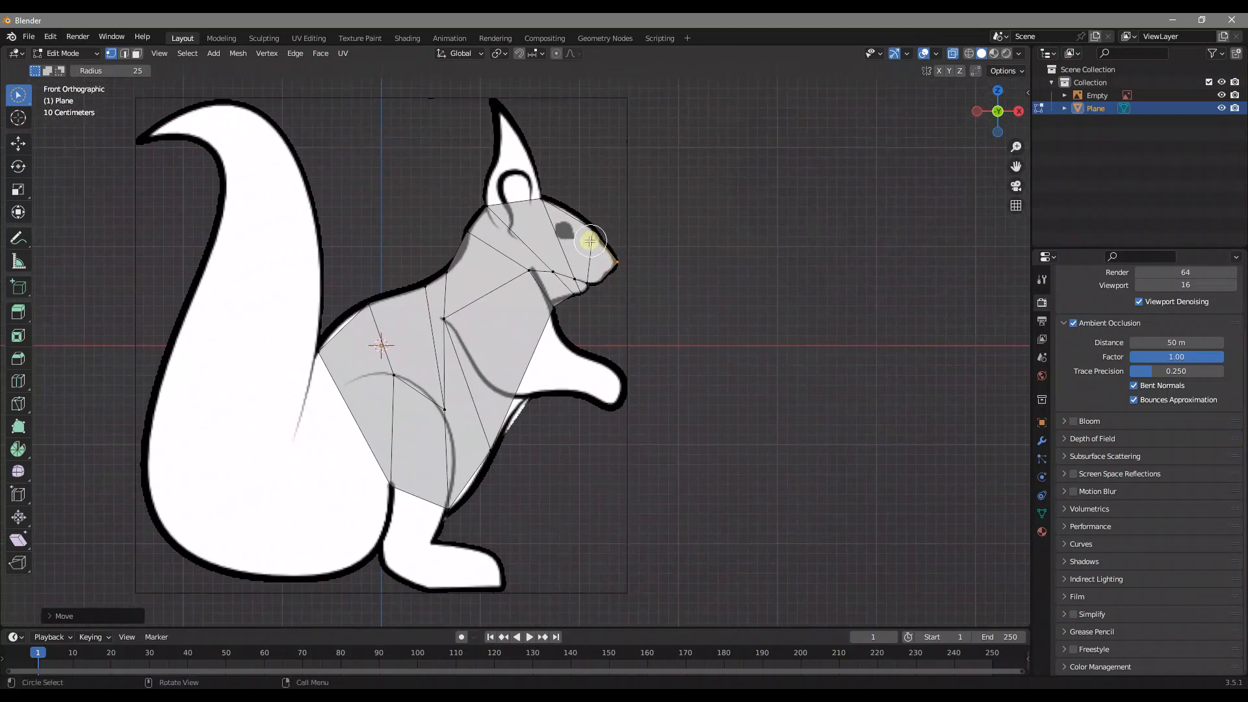
middle_click_drag(520, 415, 672, 390, "shift")
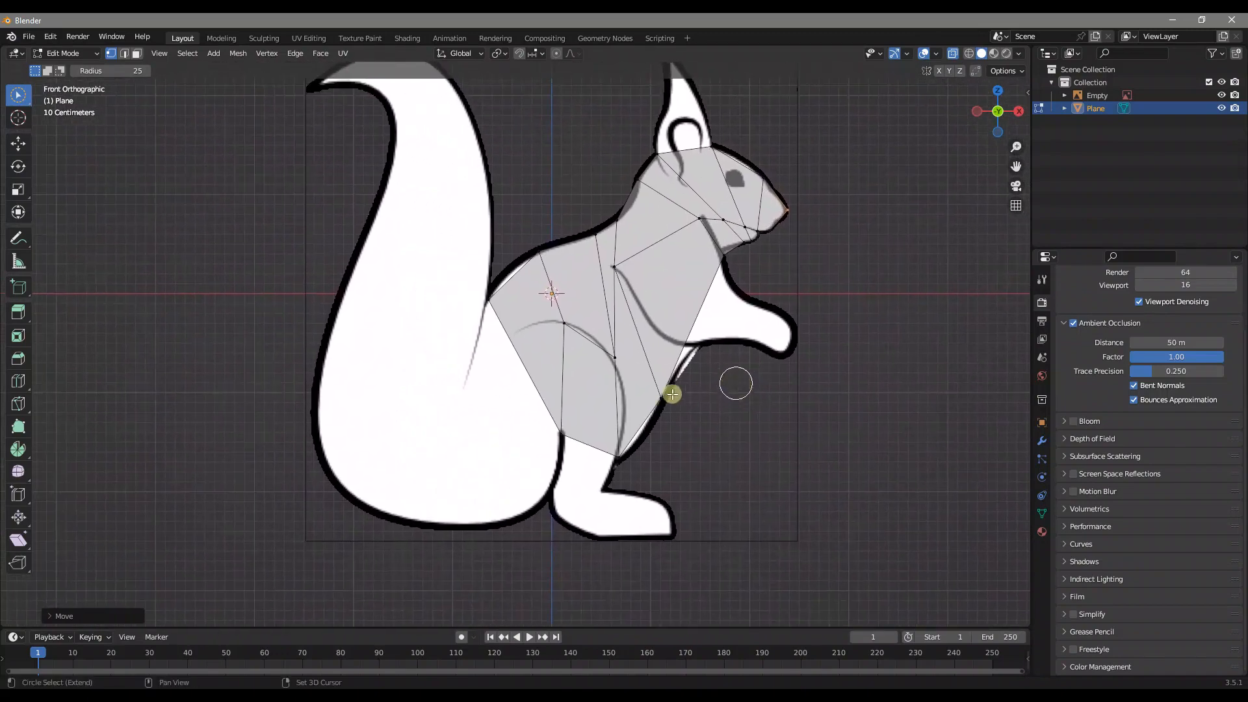
mouse_move(495, 314)
left_mouse_down()
mouse_move(555, 424)
mouse_move(576, 298)
left_mouse_up()
left_click_drag(550, 436, 492, 310)
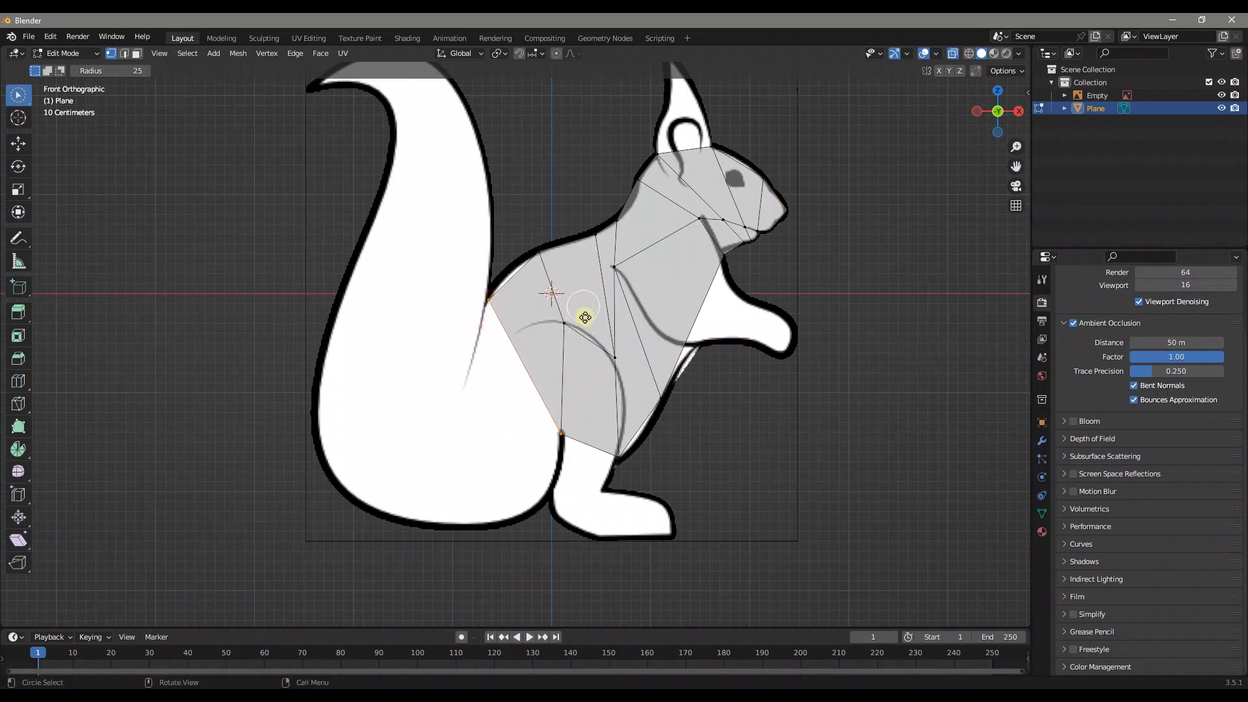
key("g")
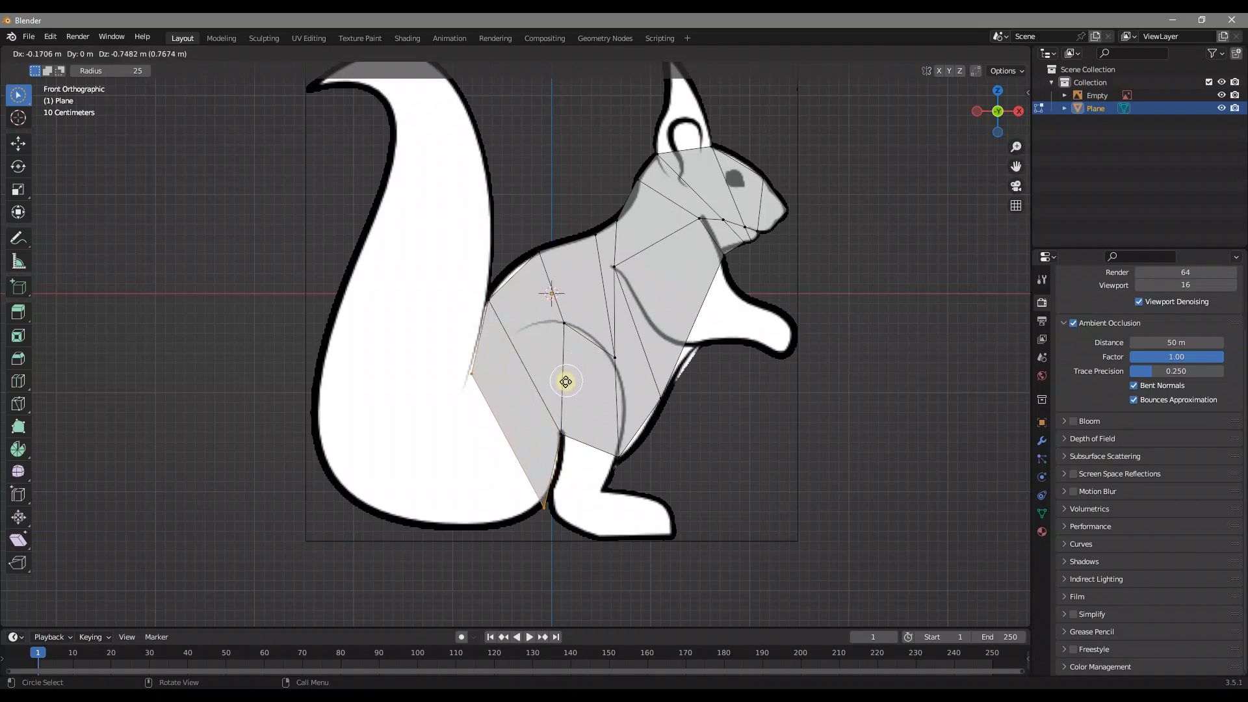
left_click(565, 380)
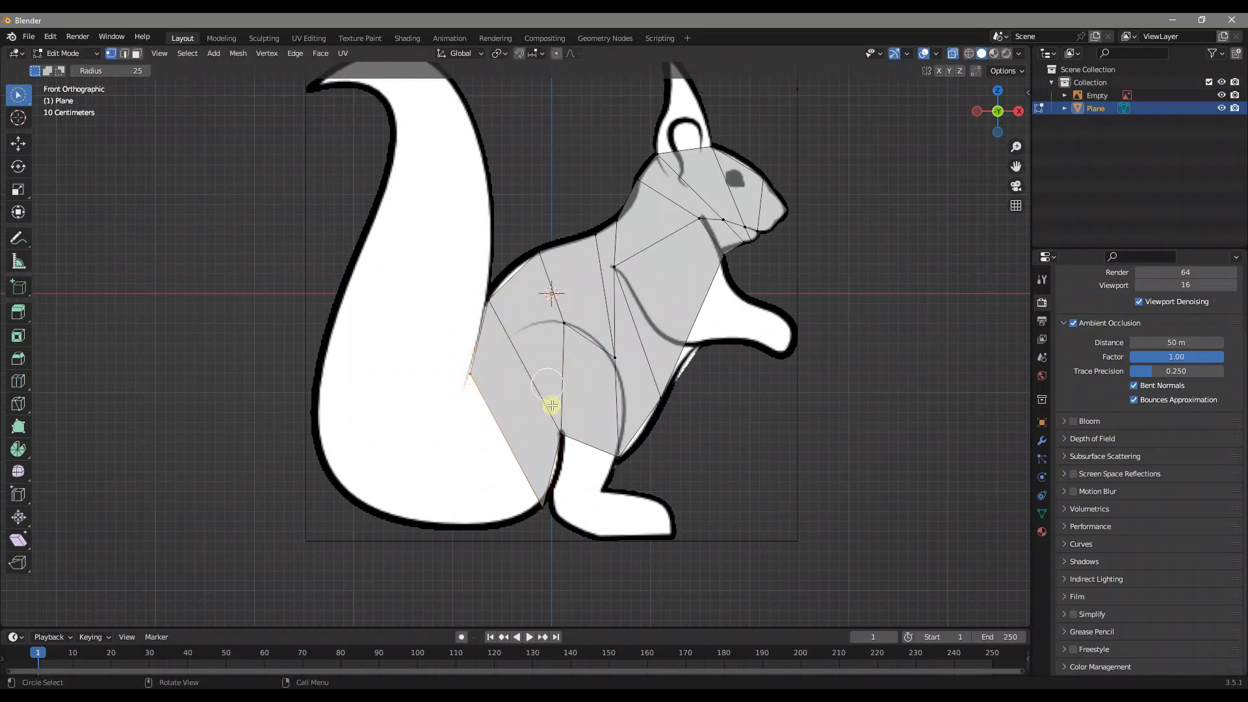
Move the tail section's lower vertex about 0.38 m back onto the tail's bottom outline.
left_click(542, 505)
key("g")
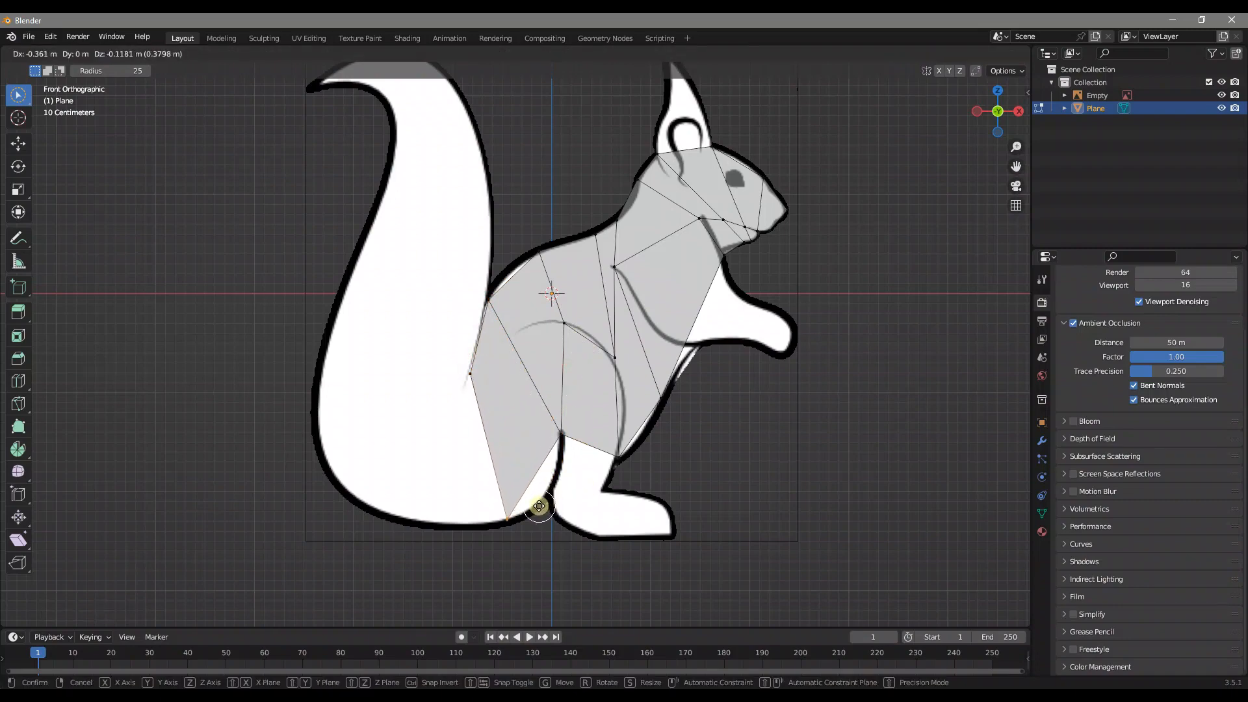
left_click(539, 506)
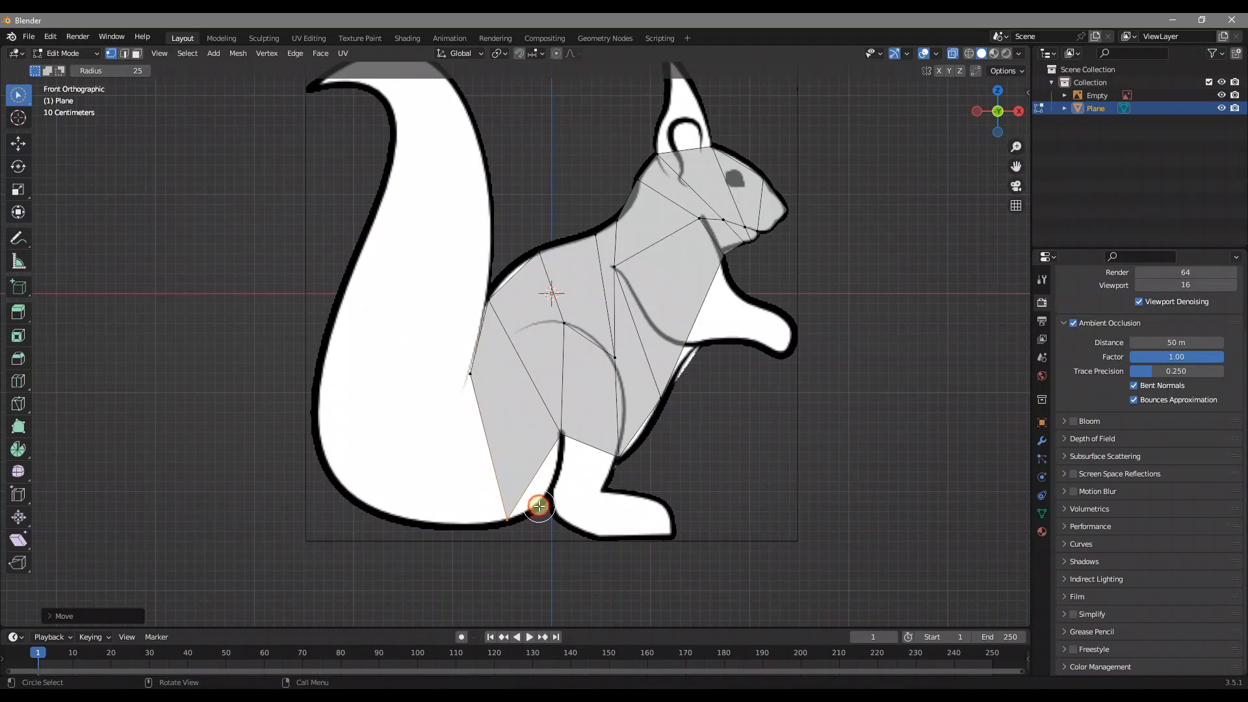
Extrude the tail's rear edge about 0.18 m and move its lower vertex about 0.47 m back along the tail's bottom outline.
left_click(464, 381, "shift")
middle_click_drag(572, 475, 644, 497, "shift")
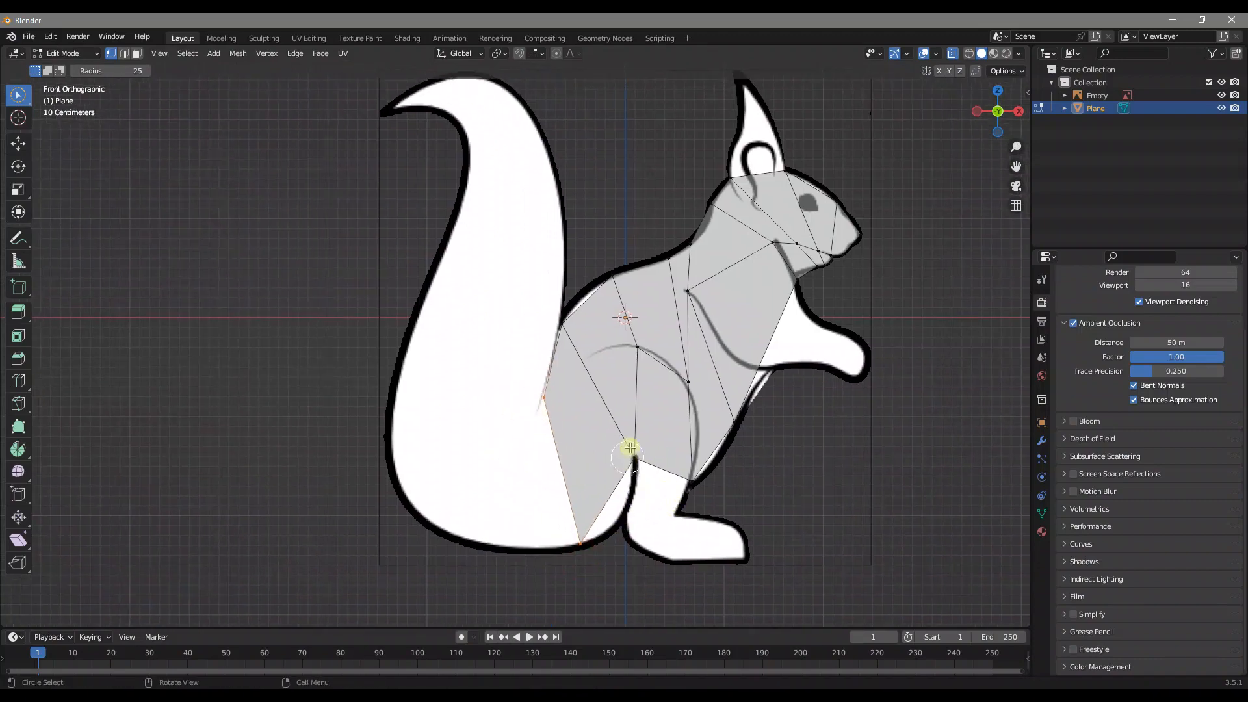
key("g")
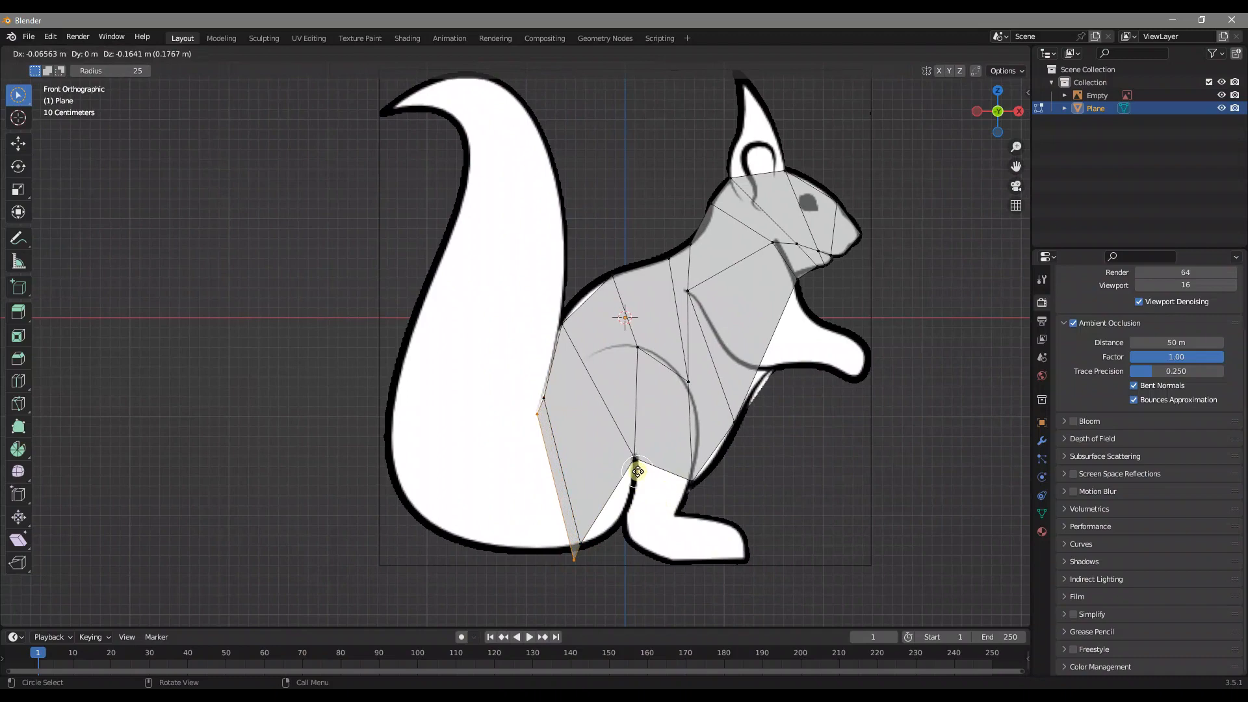
left_click(637, 471)
left_click(535, 426)
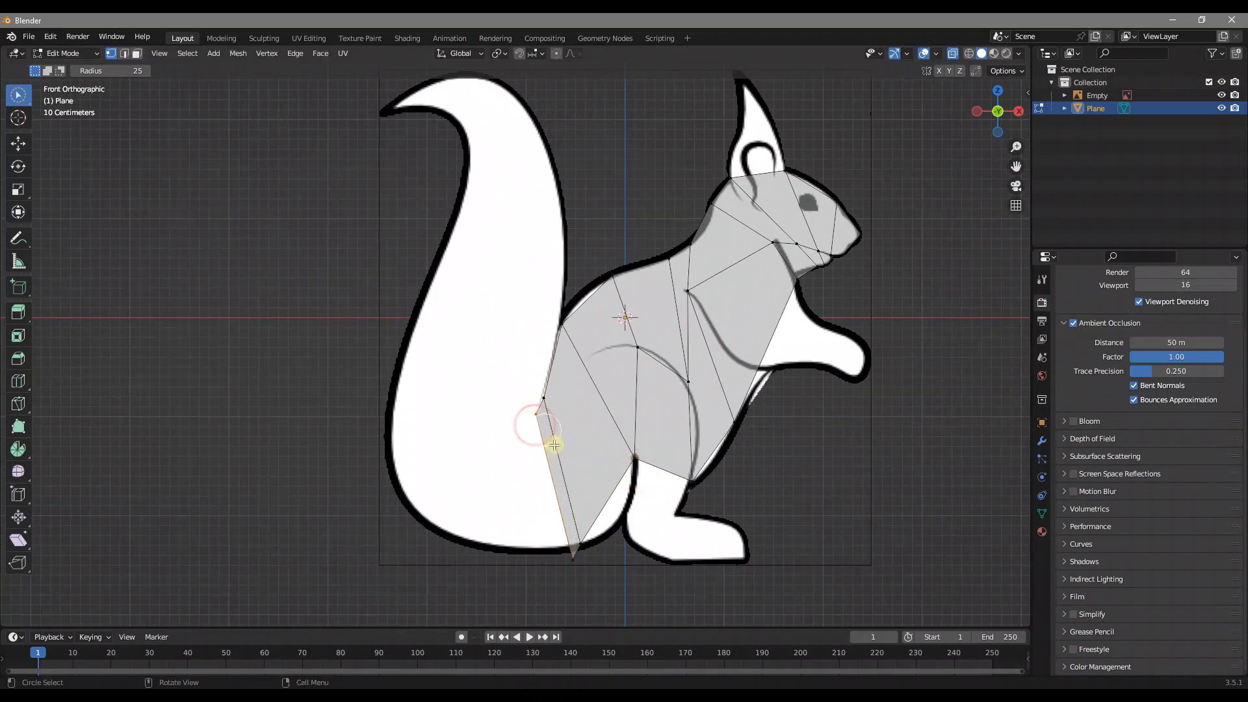
key("e")
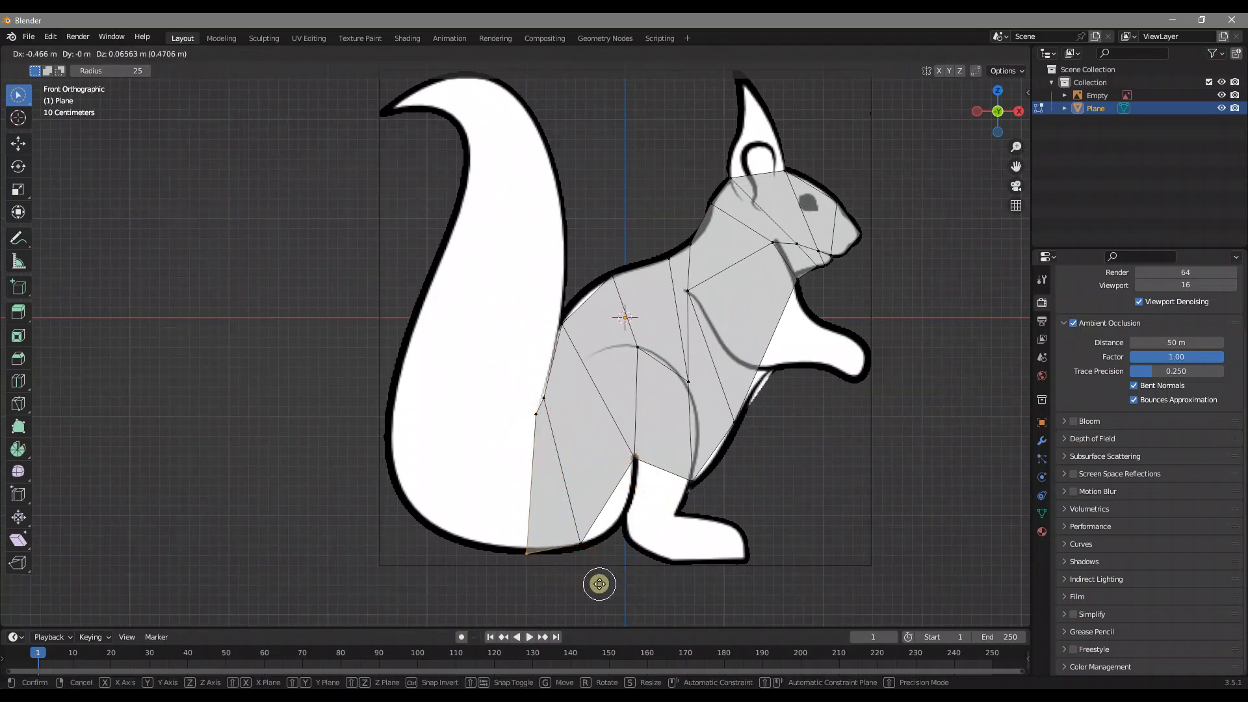
left_click(602, 583)
Extrude the tail's rear edge about 0.18 m upward and nudge its upper vertex toward the gap between tail and back.
left_click(532, 426)
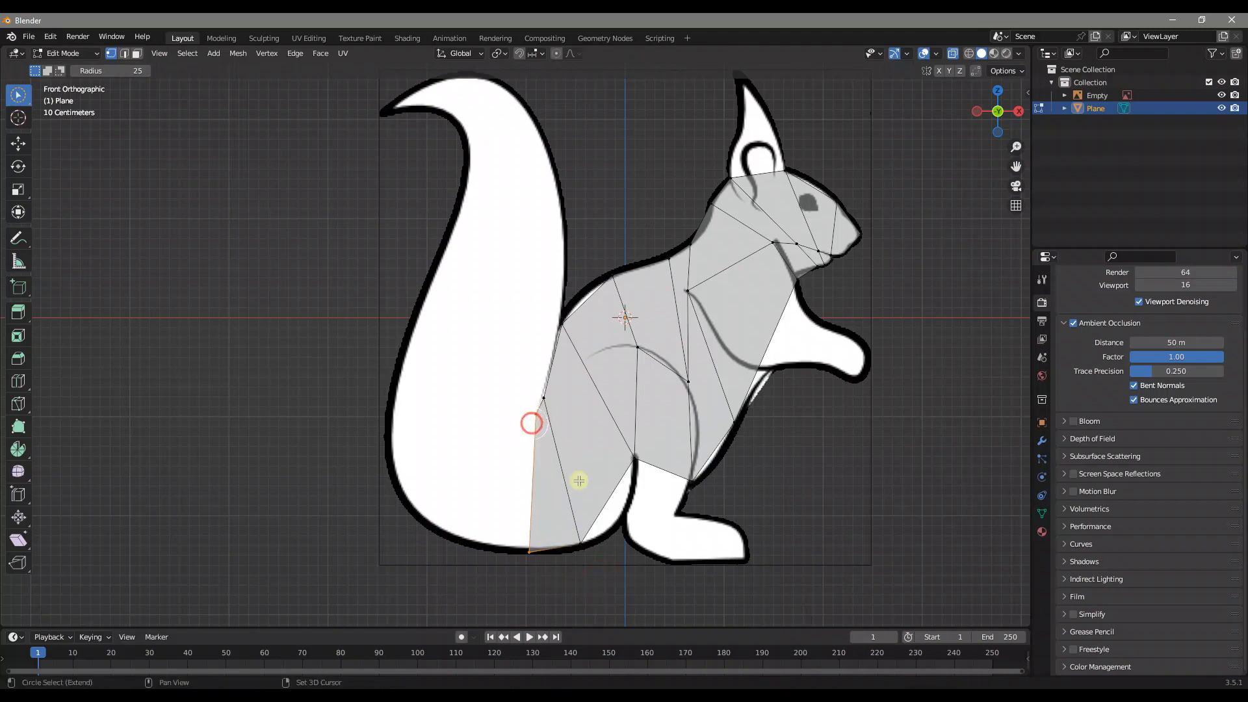
key("e")
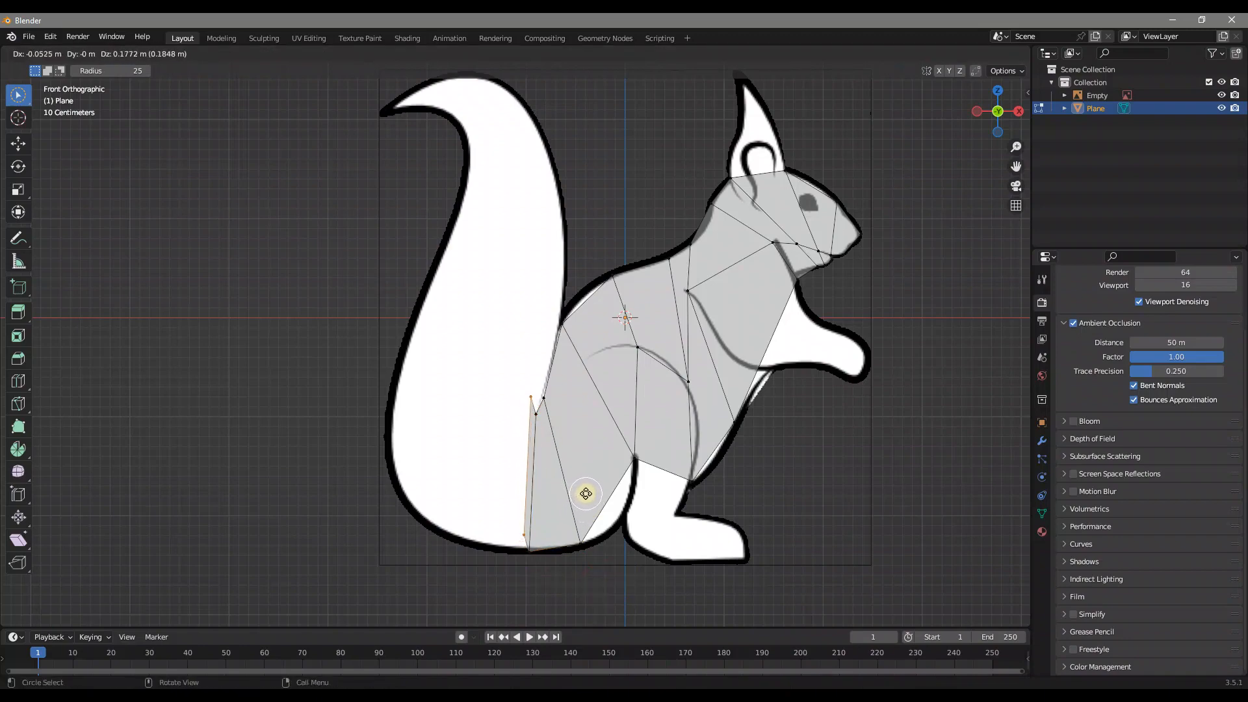
left_click(583, 491)
key("g")
left_click(528, 392)
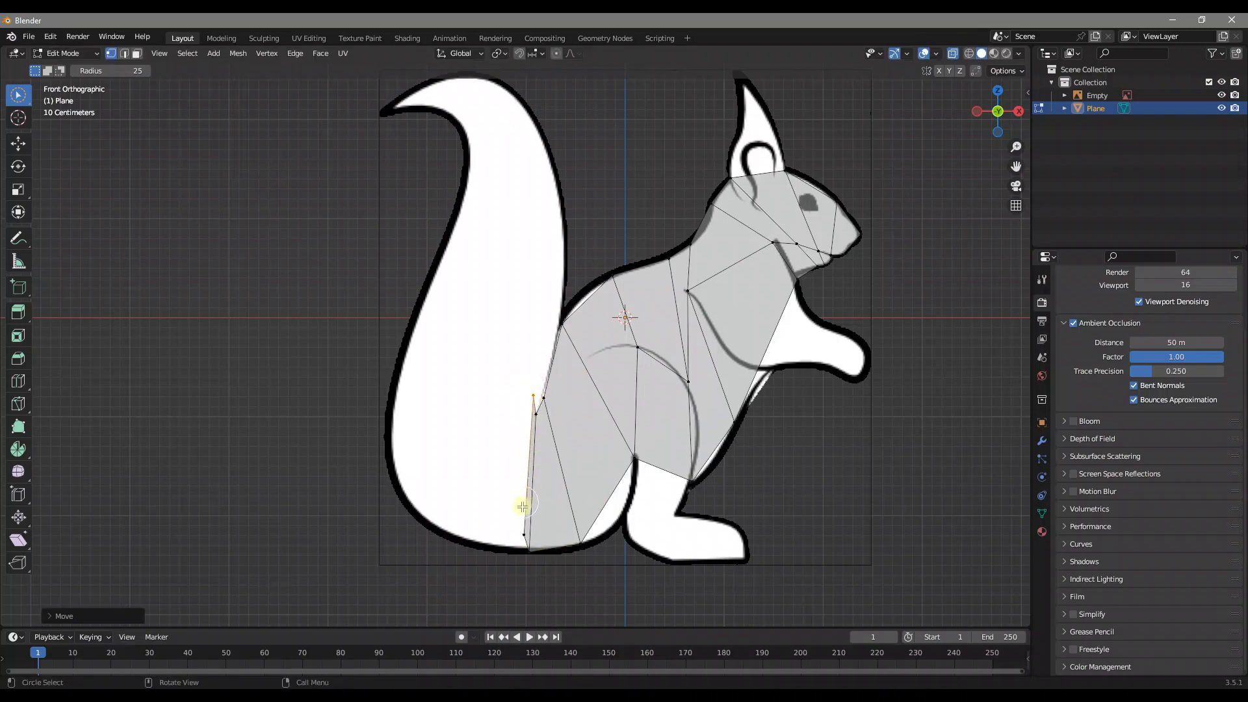
Move the new tail section's lower vertex back onto the outline where the tail's bottom curves upward.
left_click(517, 520)
key("g")
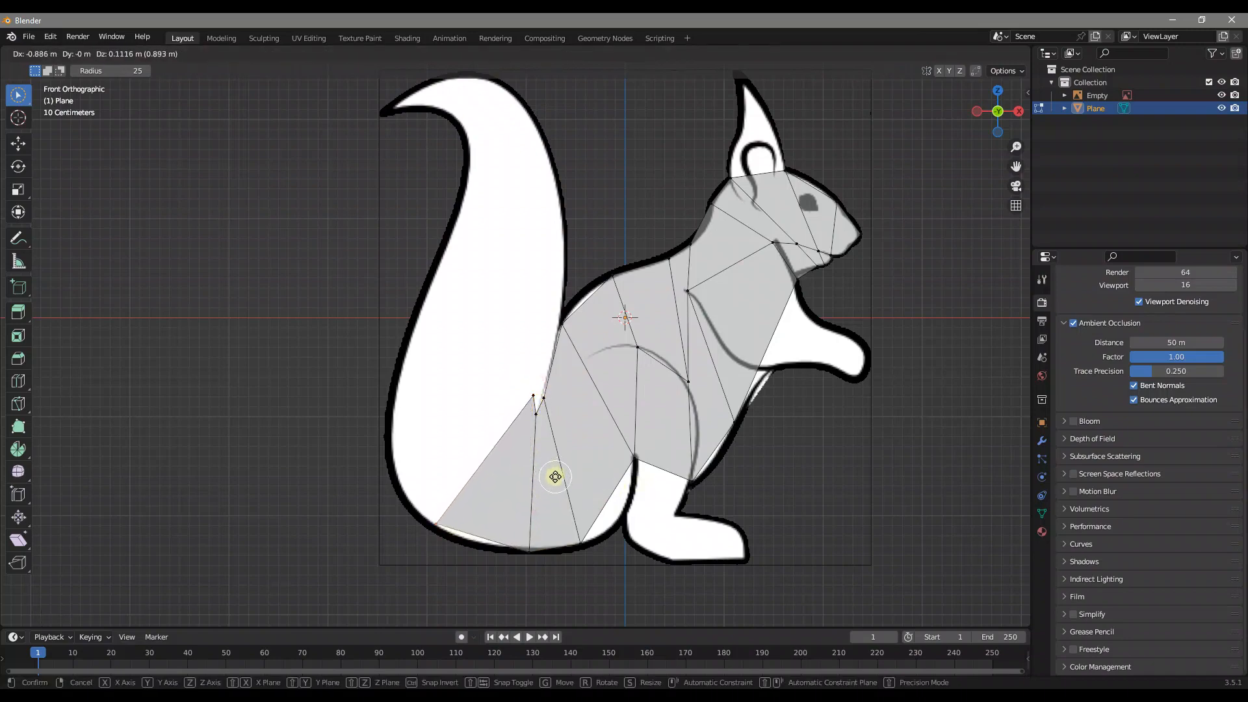
left_click(543, 467)
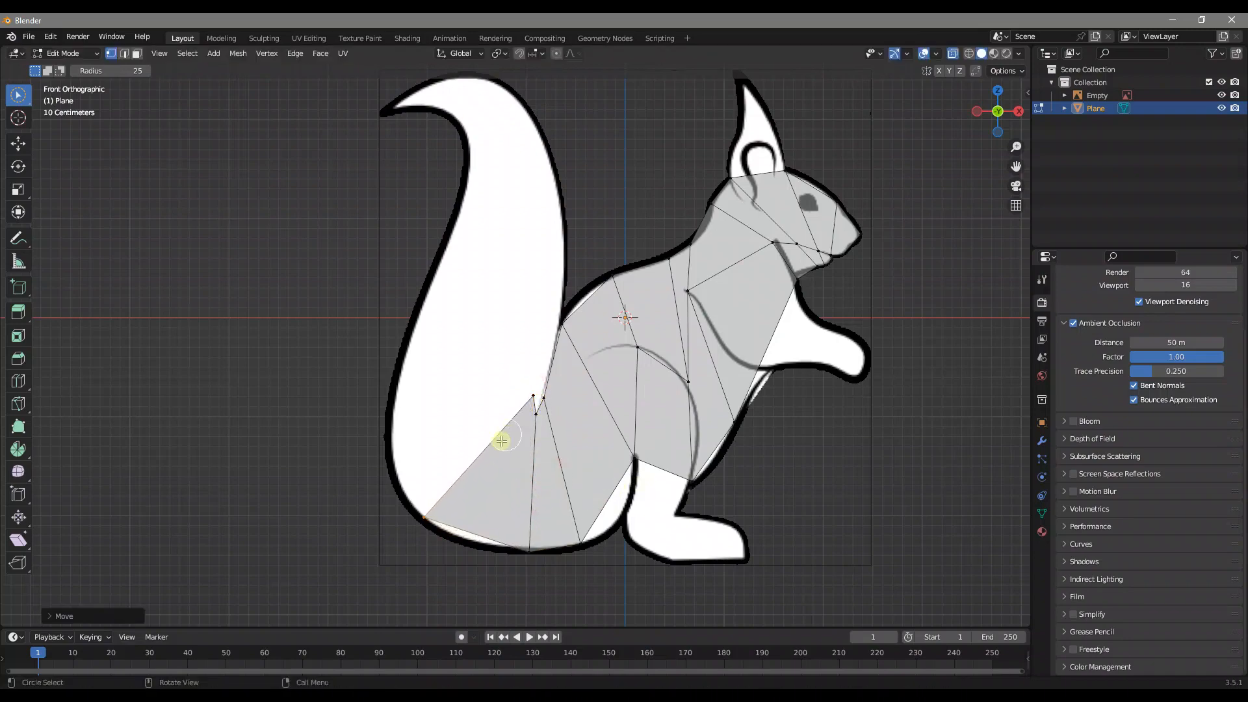
Extrude the tail's slanted rear edge upward and fit its ends to the rear outline and the junction with the back.
left_click(521, 394, "shift")
middle_click_drag(549, 388, 480, 482, "shift")
key("e")
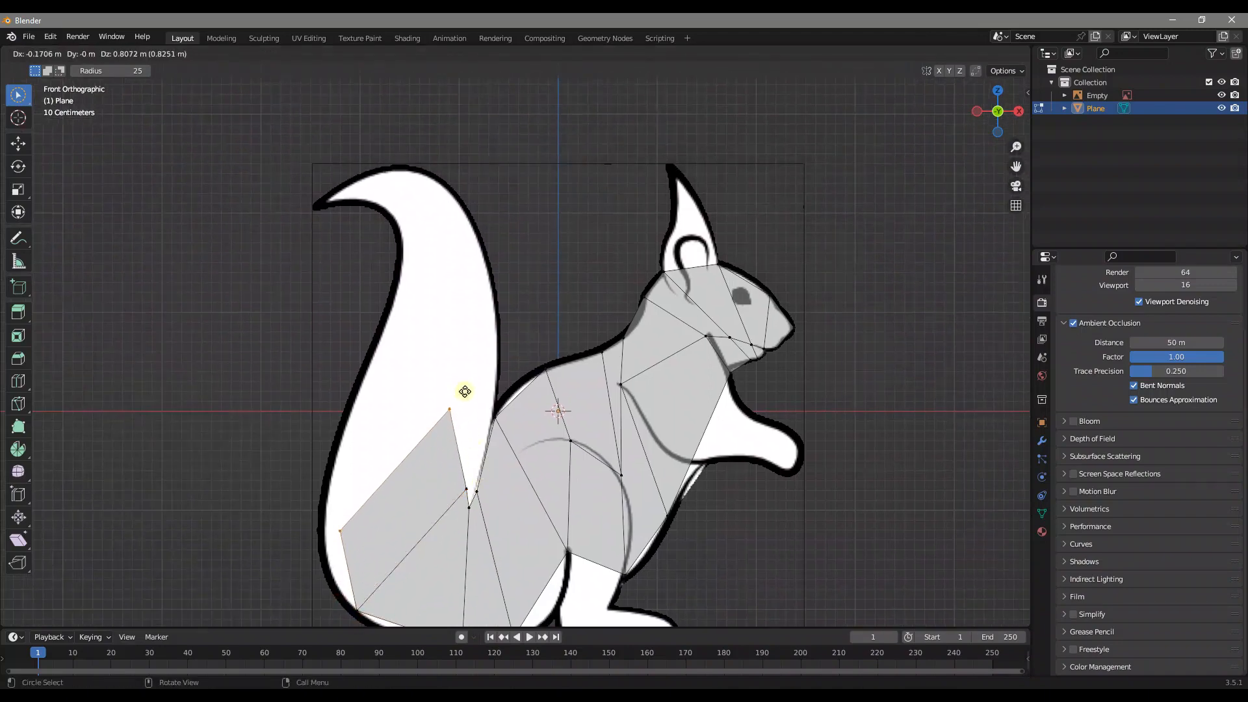
left_click(439, 351)
key("g")
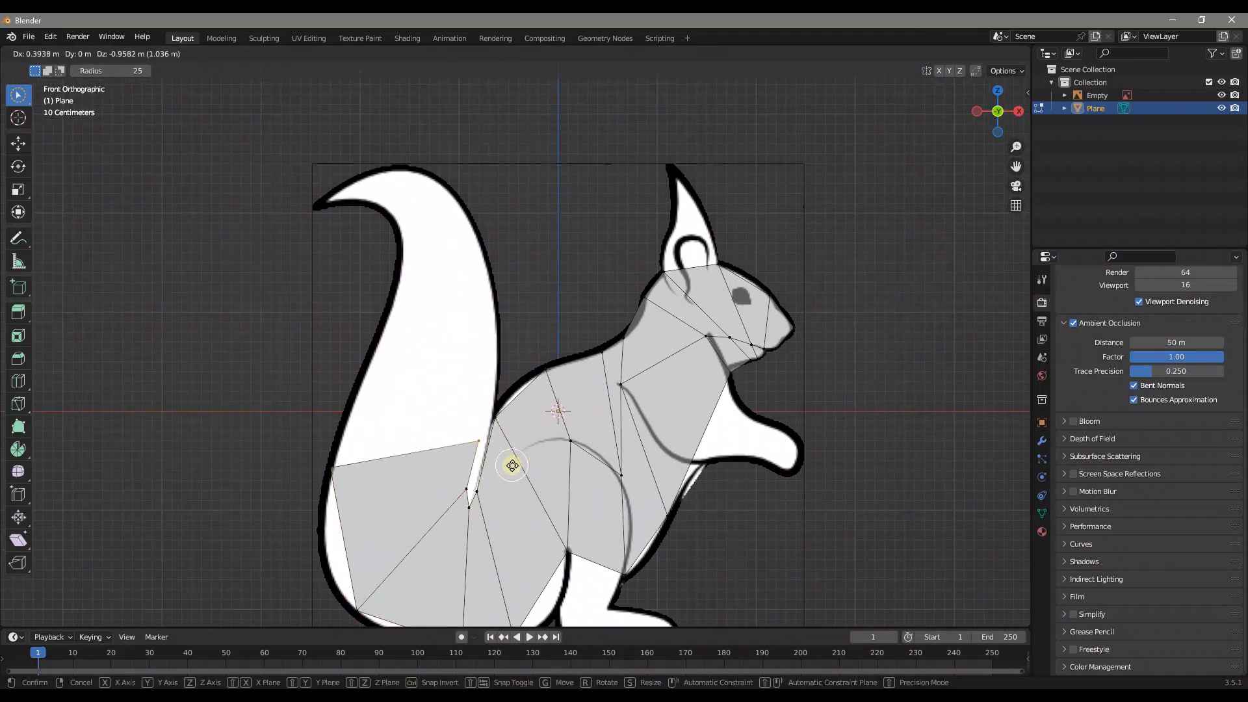
left_click(520, 444)
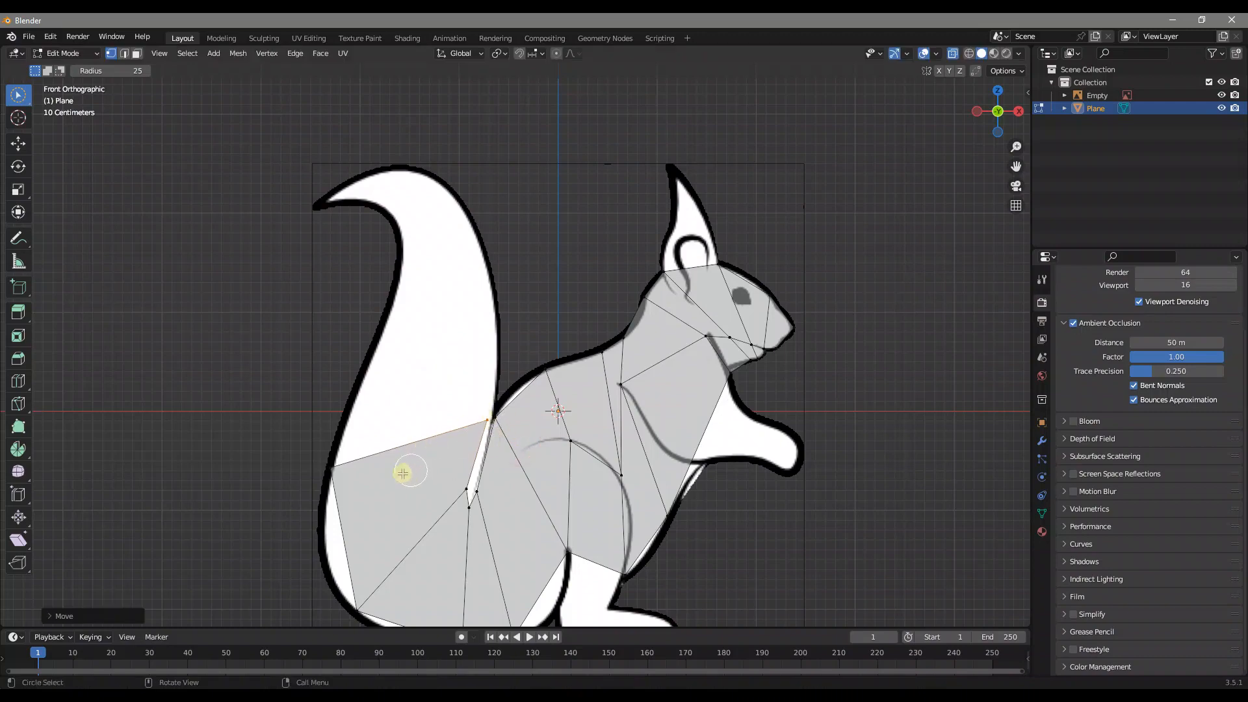
Extrude the tail's upper edge up to the start of the curl and fit both end vertices to the tail outline.
mouse_move(327, 475)
left_mouse_down()
mouse_move(356, 411)
mouse_move(470, 413)
mouse_move(481, 364)
left_mouse_up()
key("g")
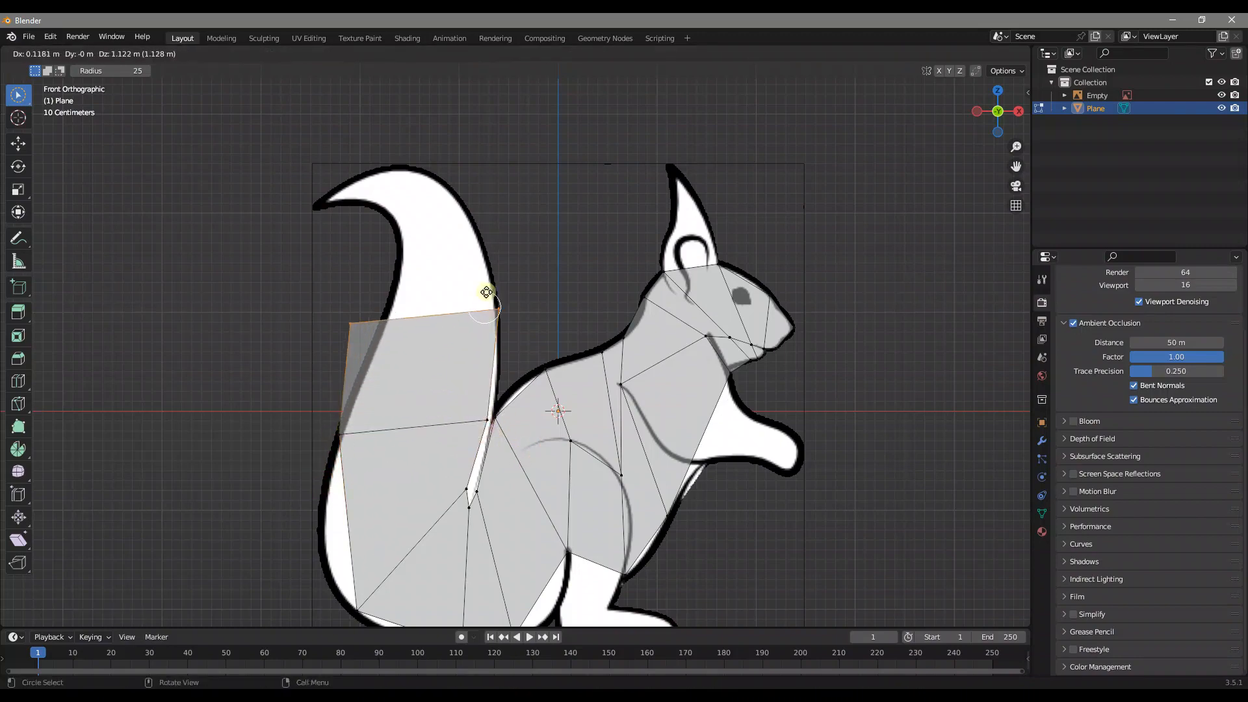
left_click(543, 240)
key("g")
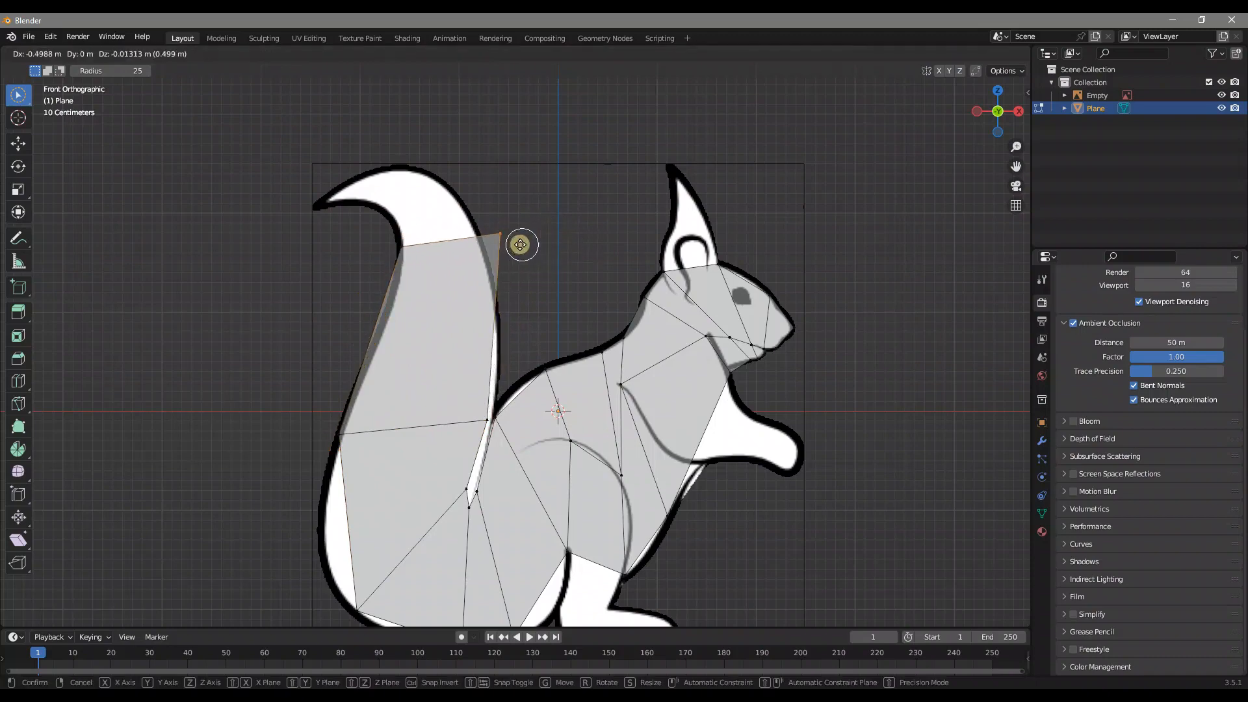
left_click(500, 250)
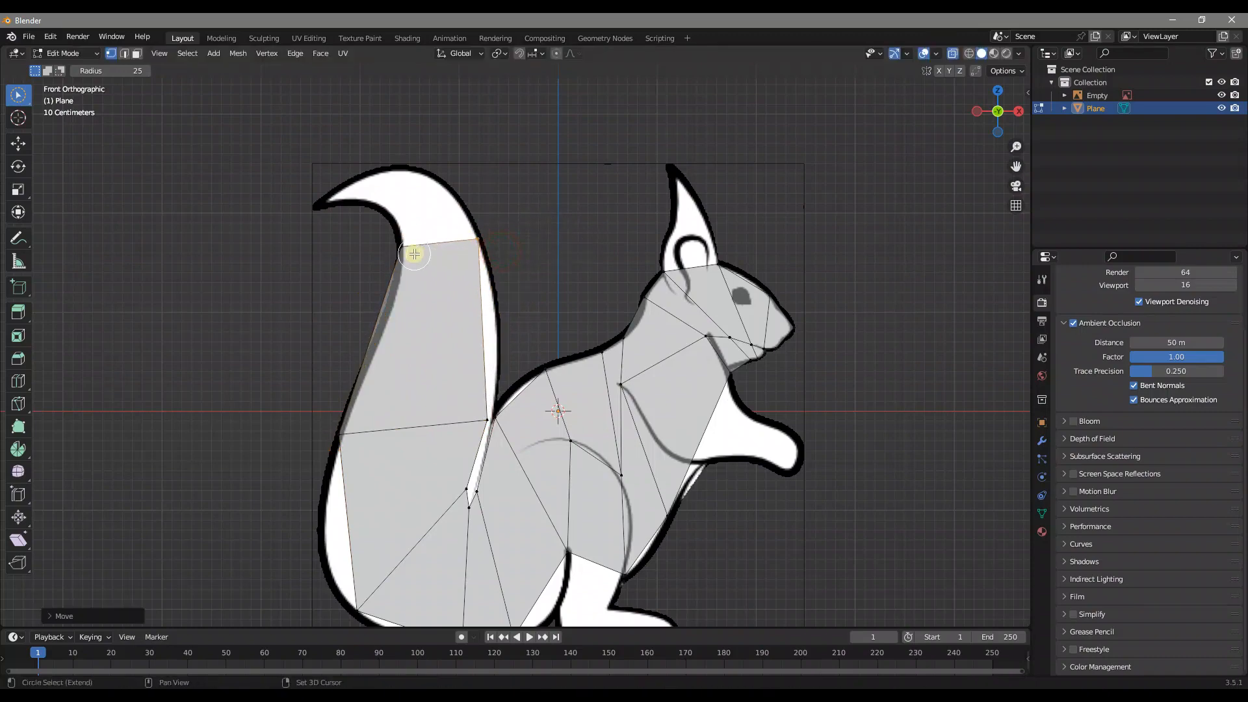
Extrude the tail's upper edge into the curl and move its outer vertex onto the curl's top outline.
left_click_drag(418, 251, 571, 251)
key("e")
left_click(522, 204)
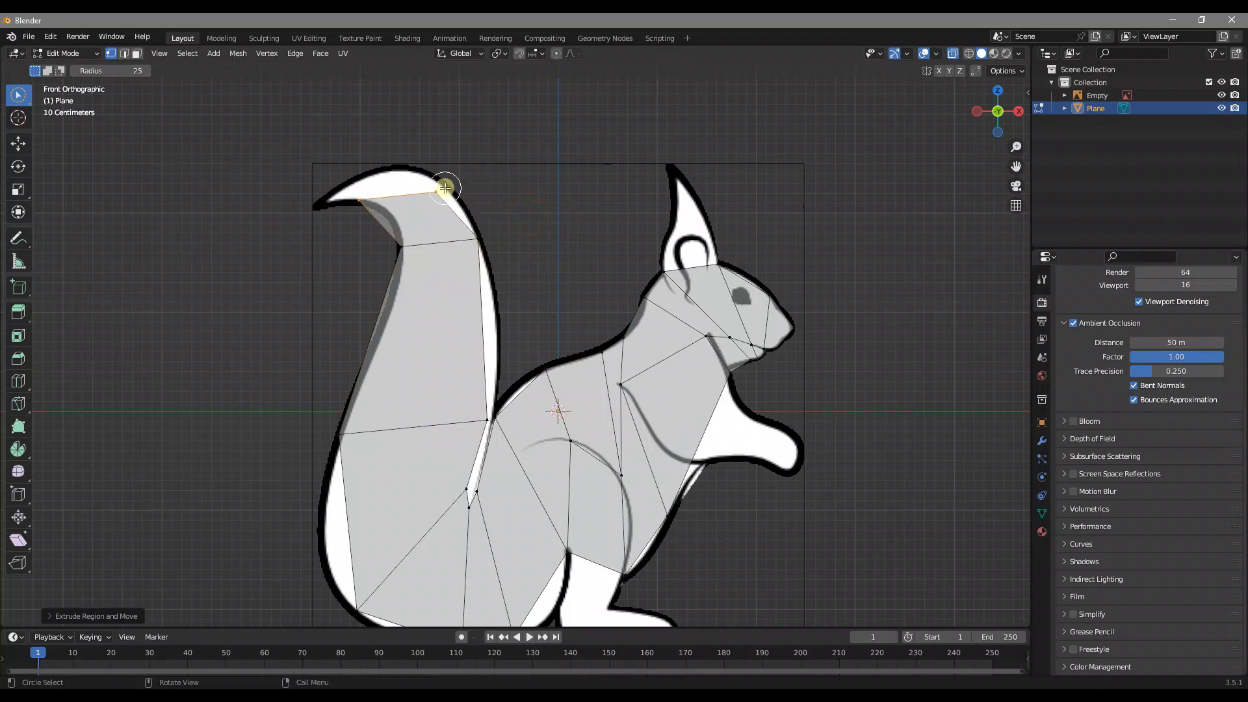
key("g")
left_click(360, 191)
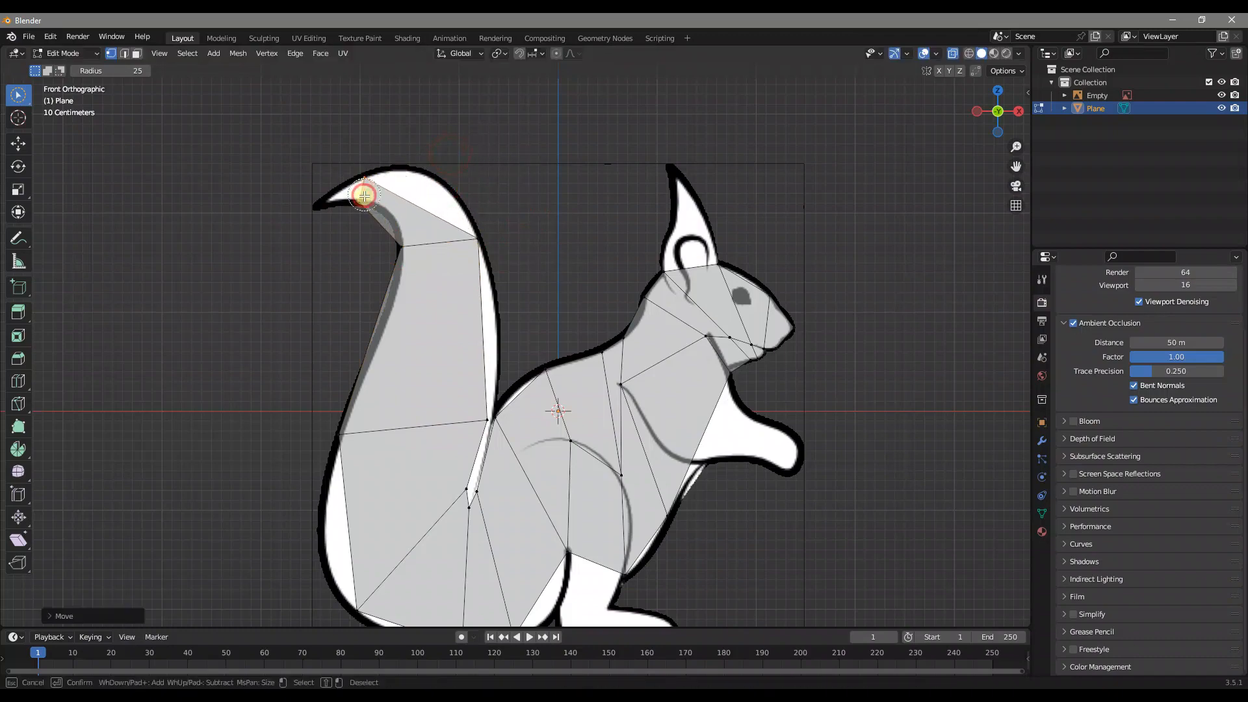
Extrude the curl's end edge out to the pointed tip of the tail and fit it to the outline.
left_click(480, 176)
left_click(329, 178)
key("g")
left_click(404, 174)
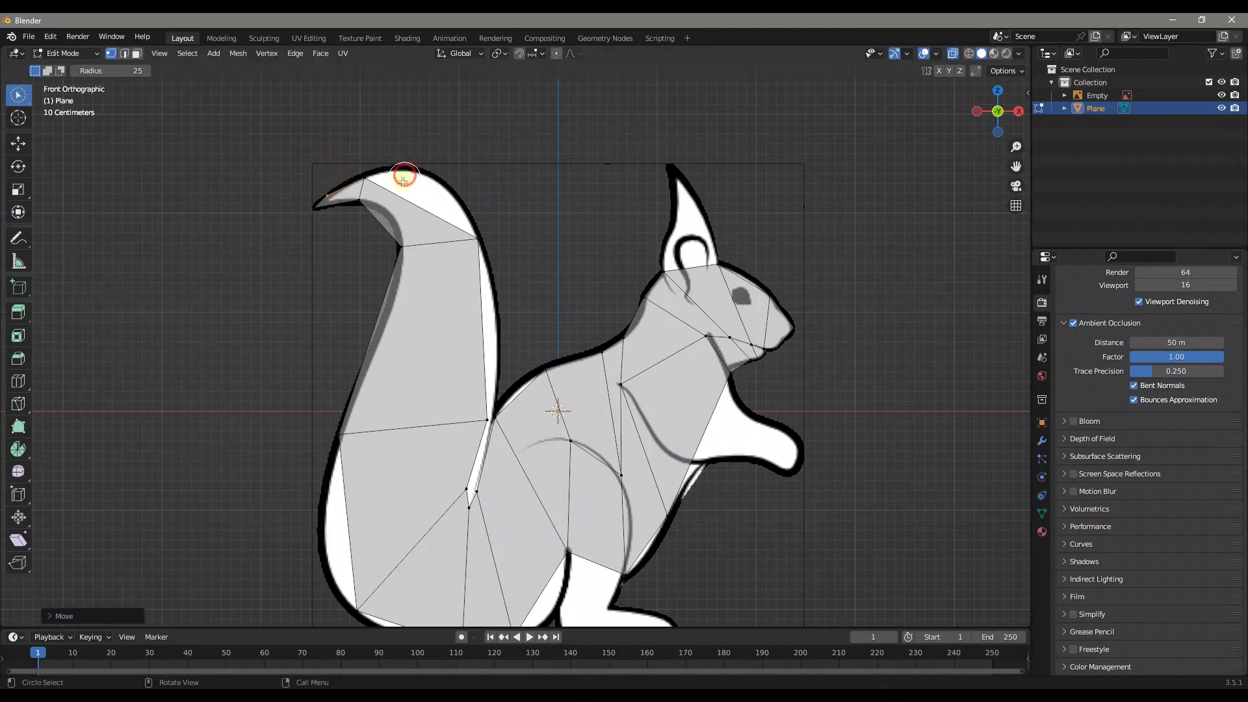
Select the whole traced silhouette and extrude it about 0.25 m along its normal to give it thickness.
middle_click_drag(741, 395, 671, 310, "shift")
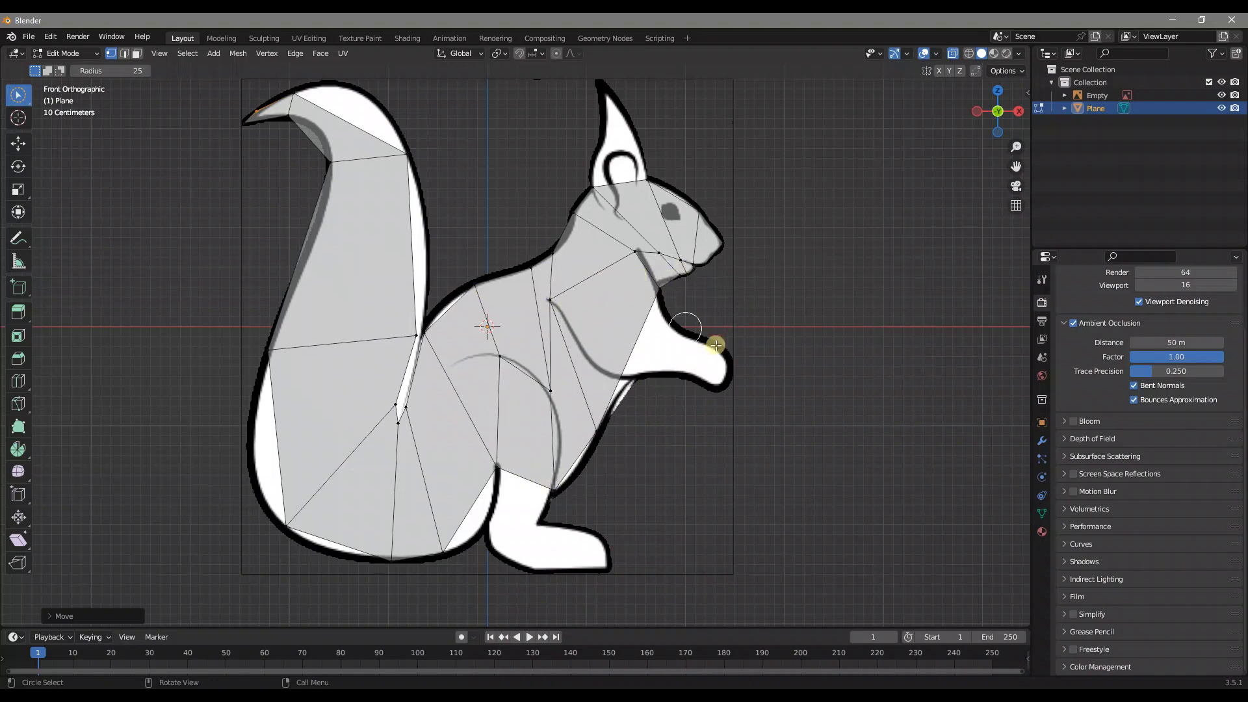
middle_click_drag(757, 307, 717, 272)
scroll(717, 271, "up", 1)
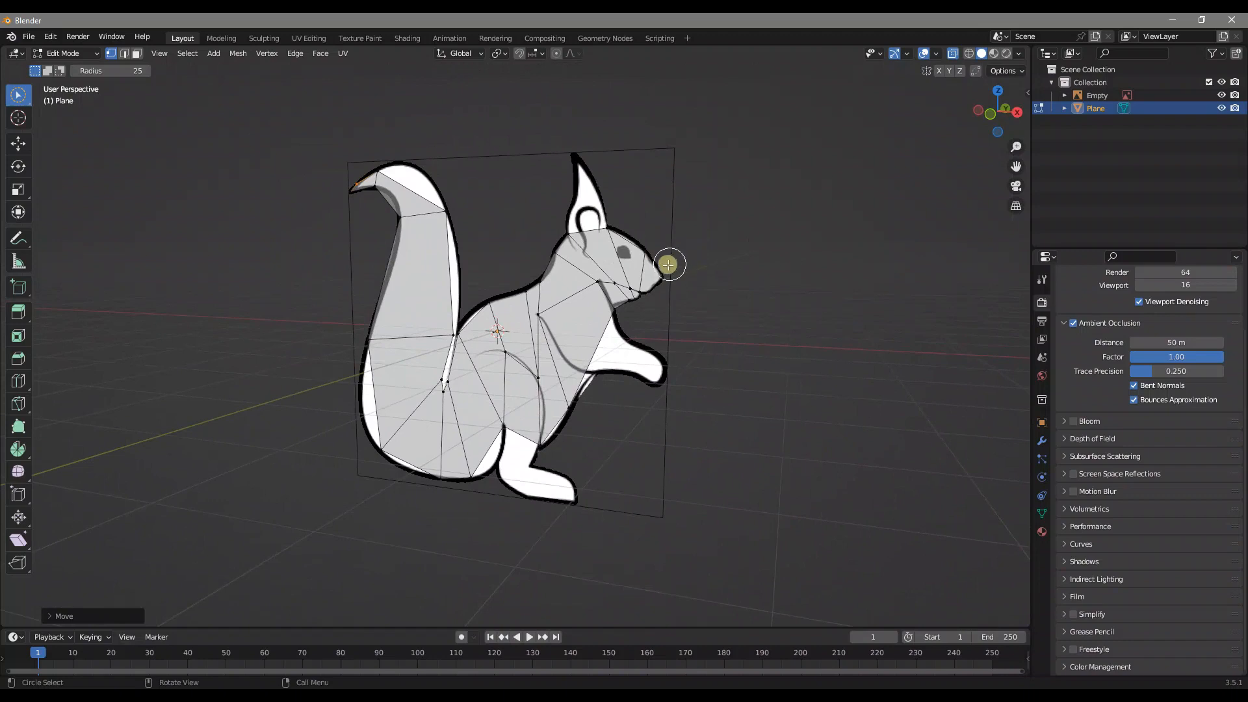
key("a")
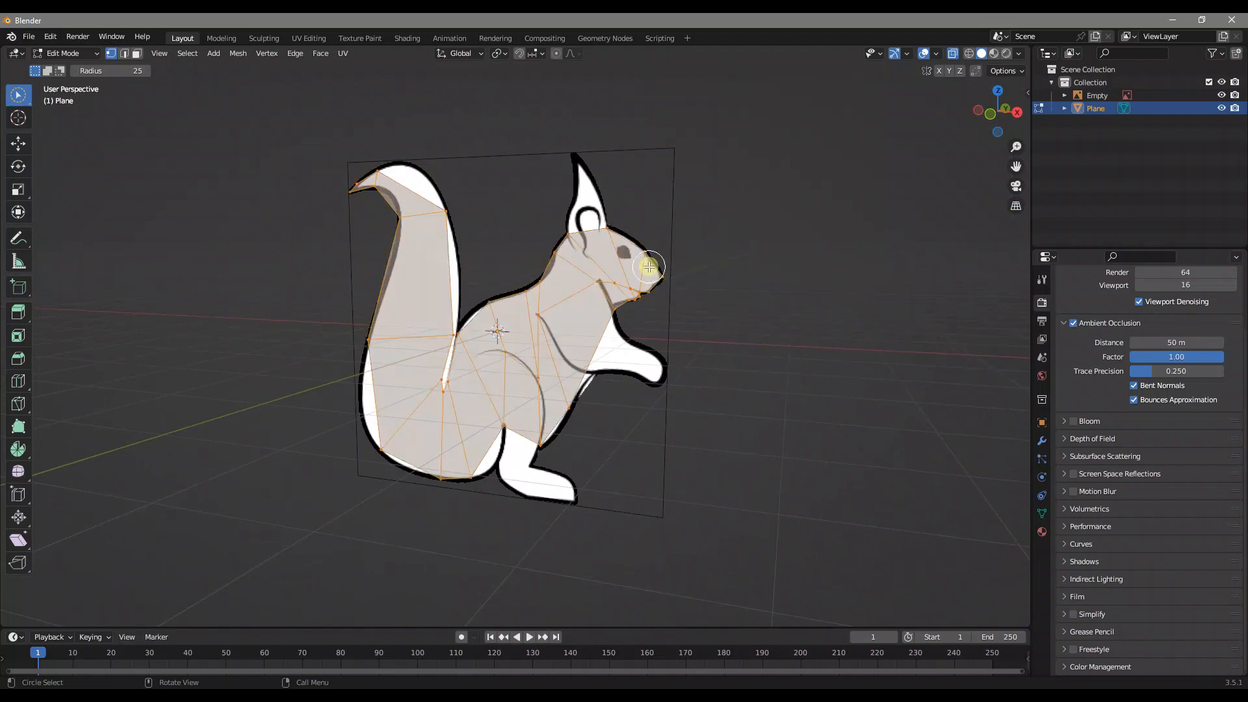
middle_click_drag(598, 285, 632, 357)
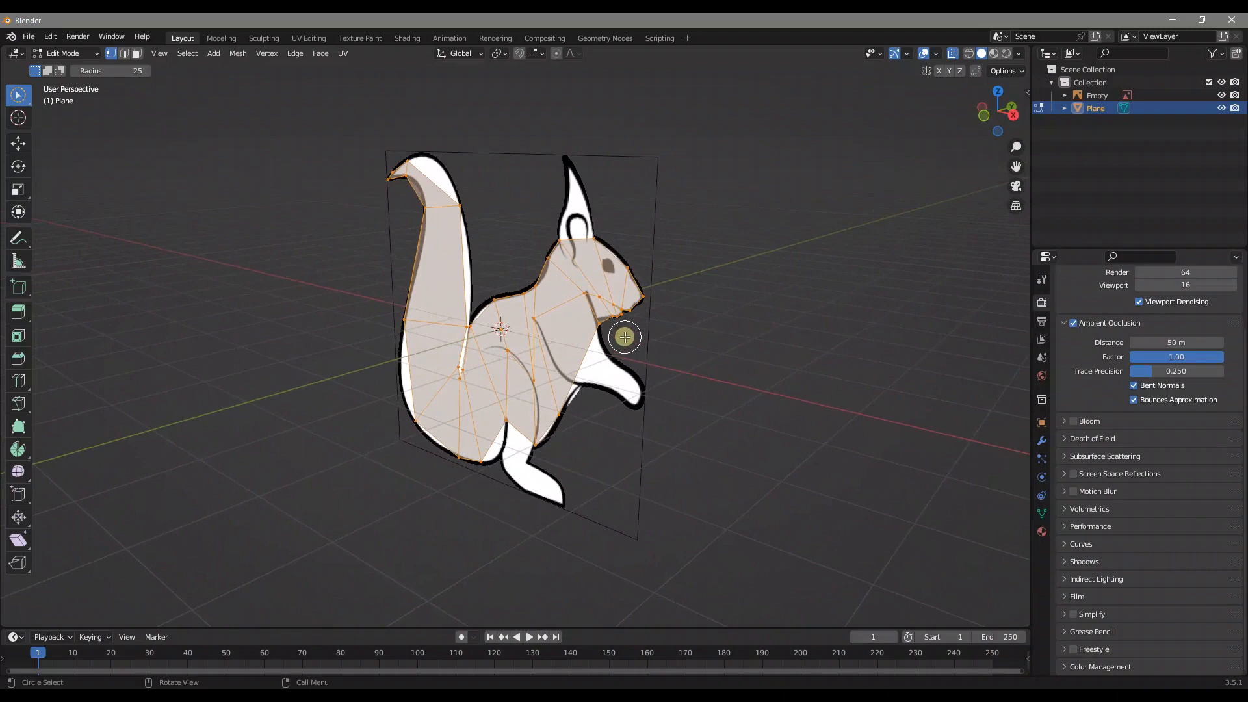
middle_click_drag(747, 276, 636, 314)
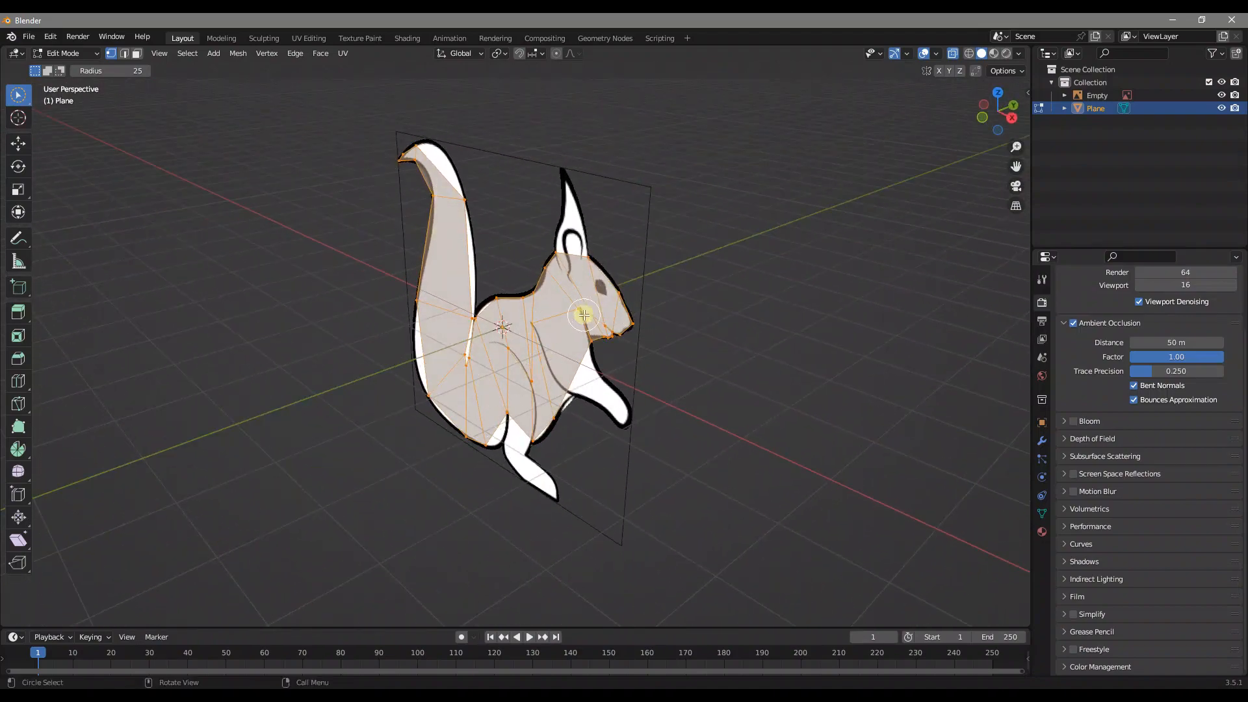
middle_click_drag(744, 292, 730, 298)
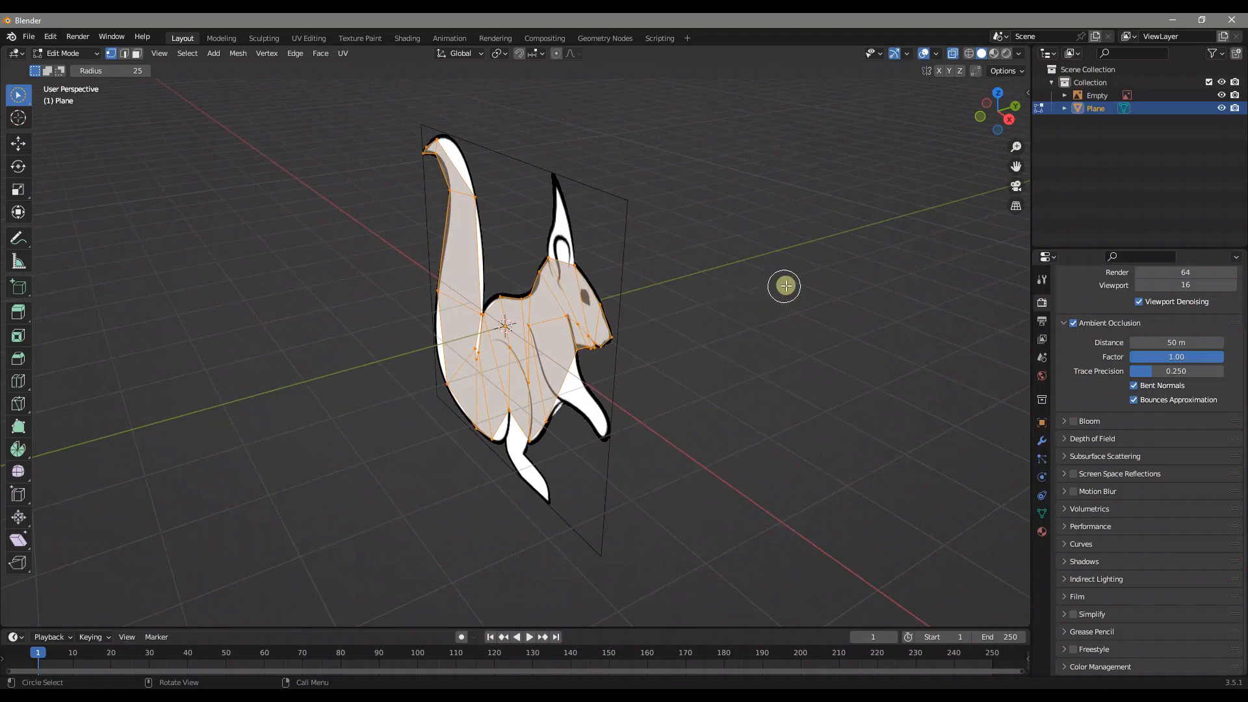
key("e")
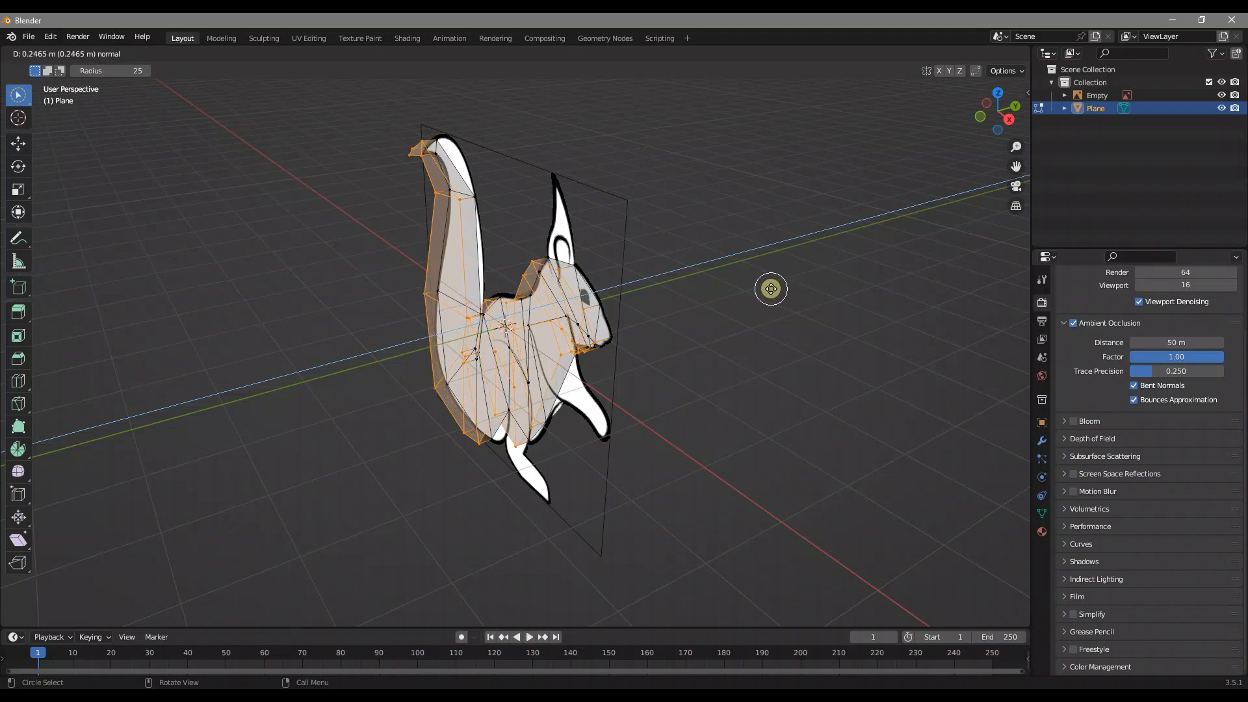
left_click(766, 289)
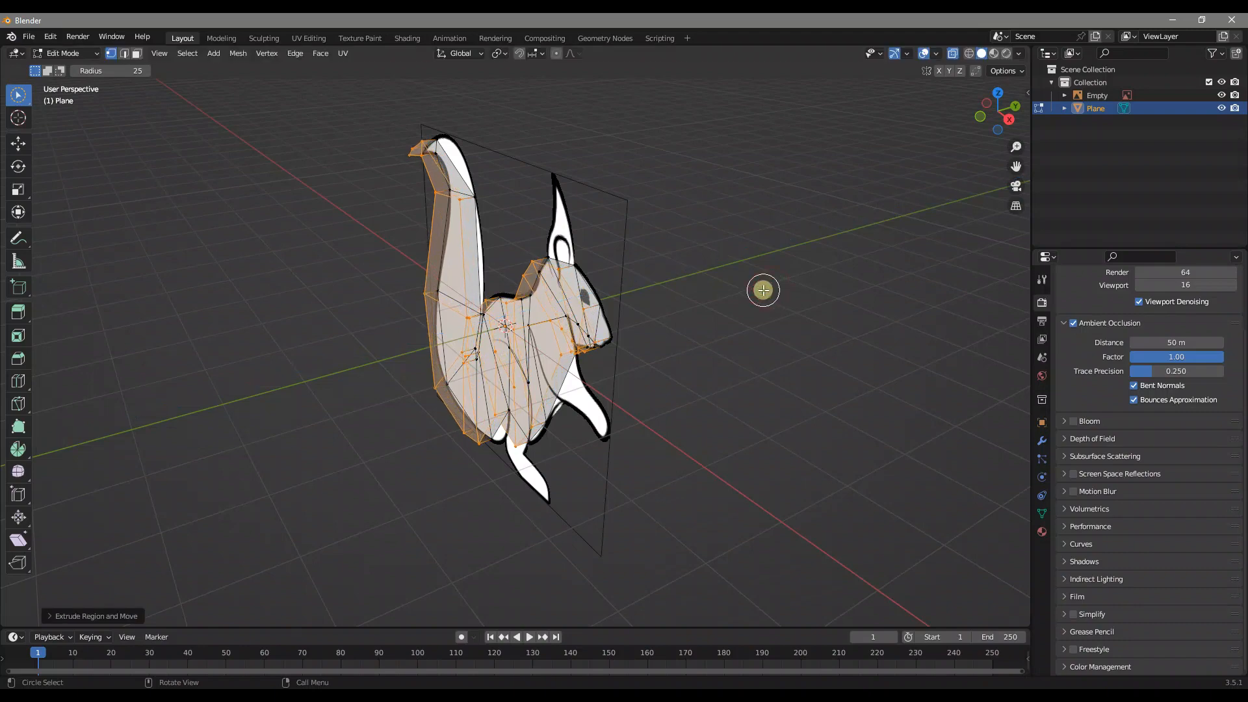
Turn off X-ray, select all flat faces on the squirrel's back side from tail to snout in face mode, and delete them.
mouse_move(739, 275)
middle_mouse_down()
mouse_move(705, 286)
mouse_move(663, 273)
mouse_move(589, 281)
mouse_move(719, 267)
middle_mouse_up()
middle_click_drag(730, 323, 644, 434)
scroll(644, 434, "up", 3)
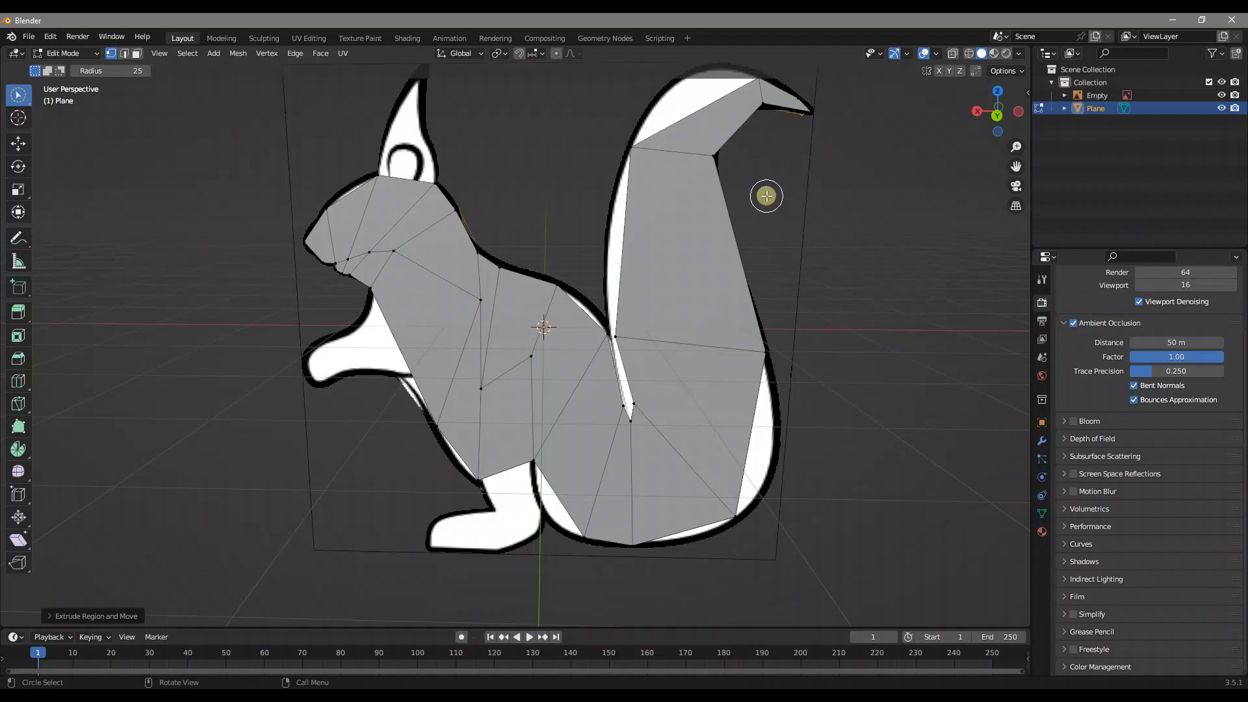
middle_click_drag(501, 398, 505, 377)
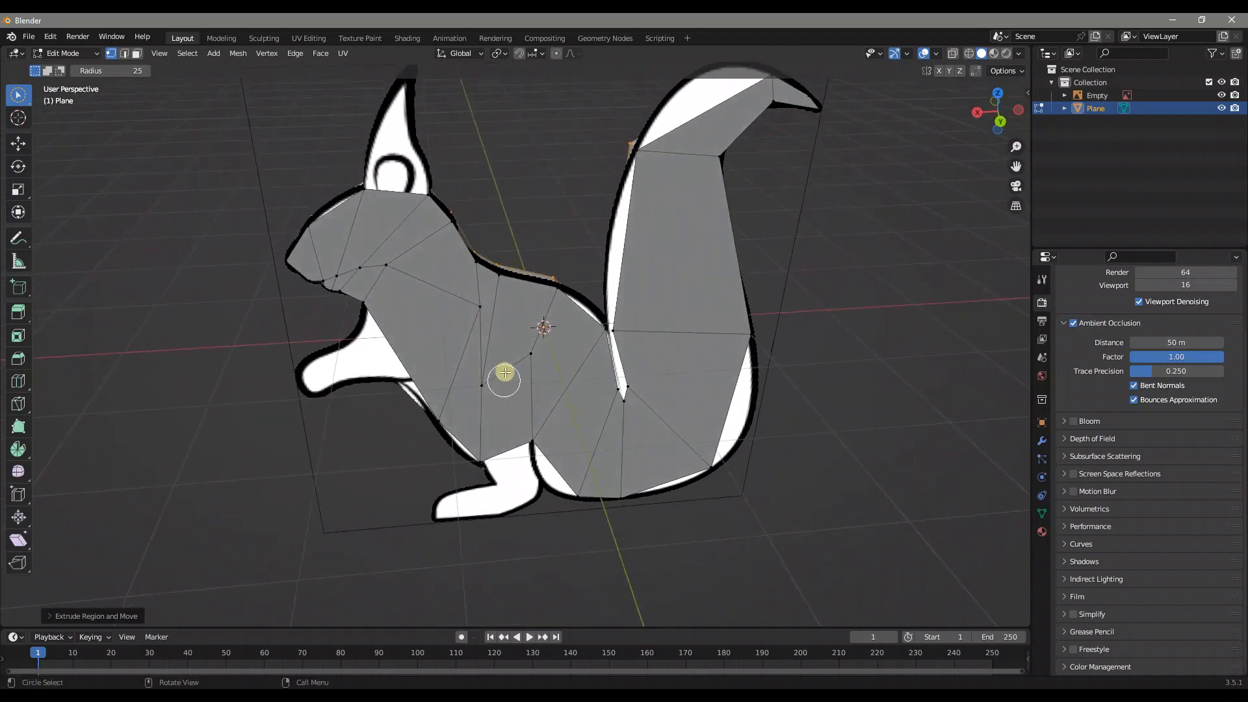
middle_click_drag(767, 211, 657, 209)
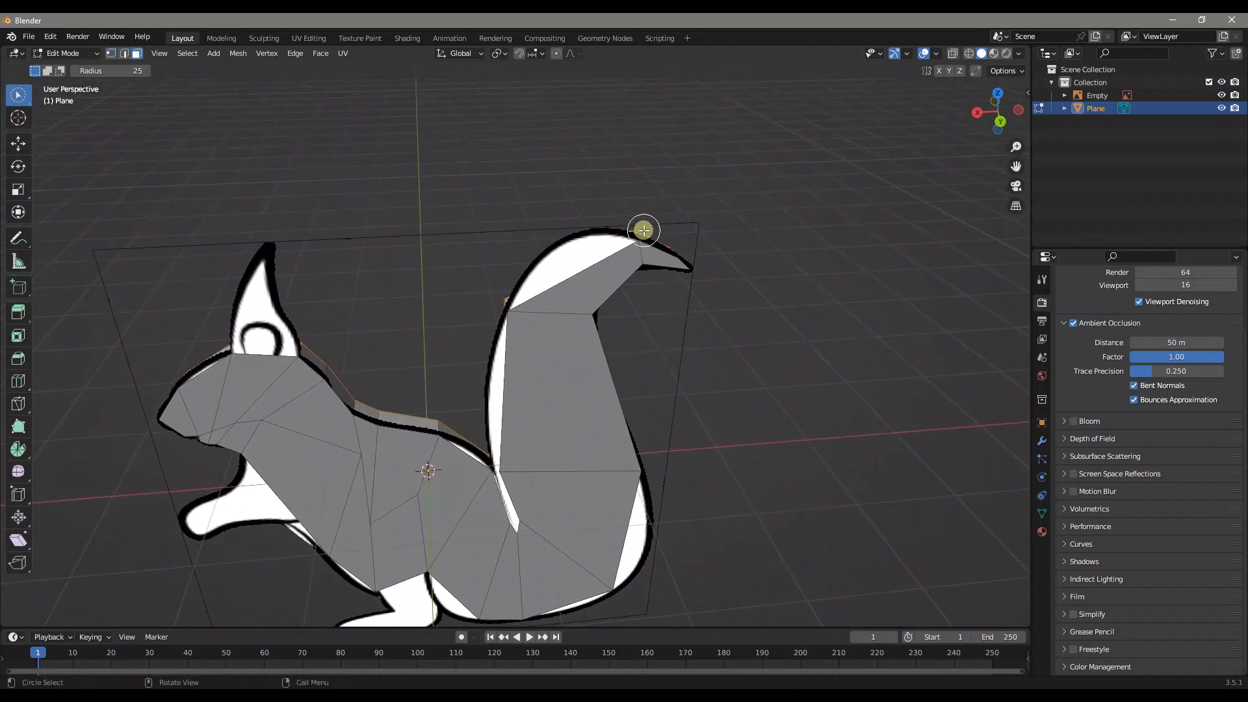
scroll(644, 230, "up", 5)
left_click(813, 122)
left_click(573, 494, "shift")
middle_click_drag(627, 501, 674, 407, "shift")
left_click(663, 438, "shift")
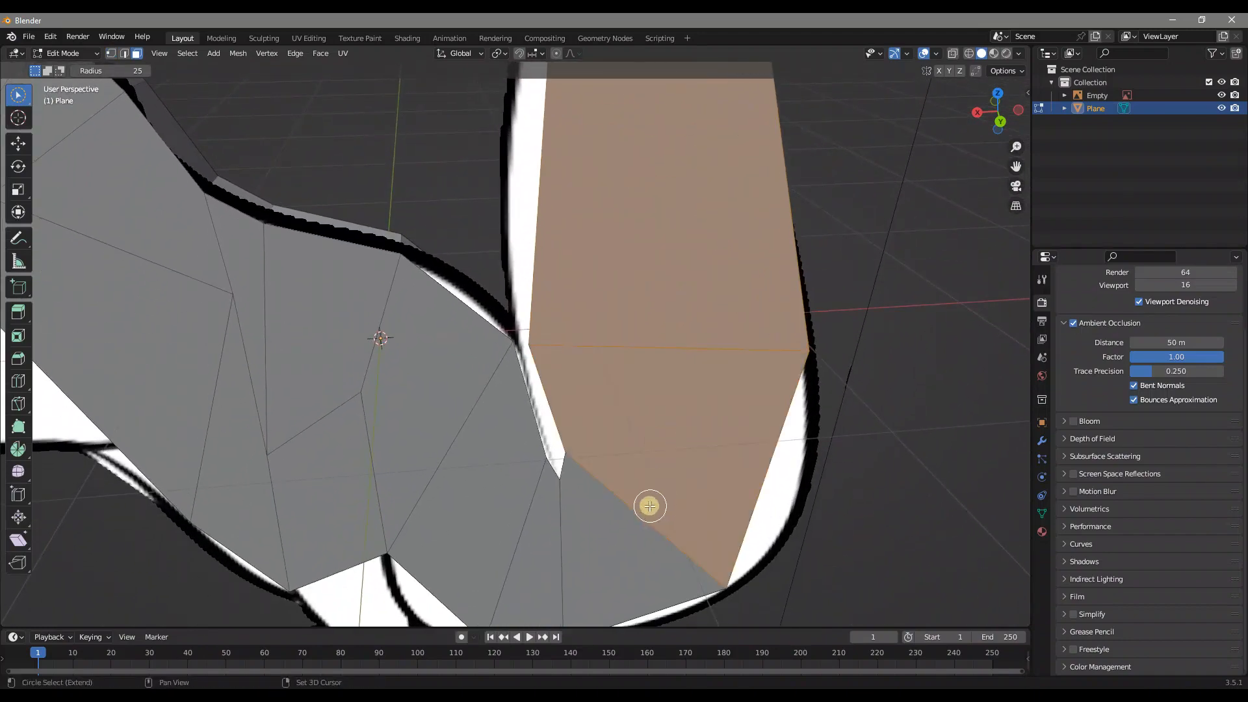
key("c")
mouse_move(568, 529)
left_mouse_down()
mouse_move(377, 399)
mouse_move(309, 371)
left_mouse_up()
middle_click_drag(309, 372, 521, 418, "shift")
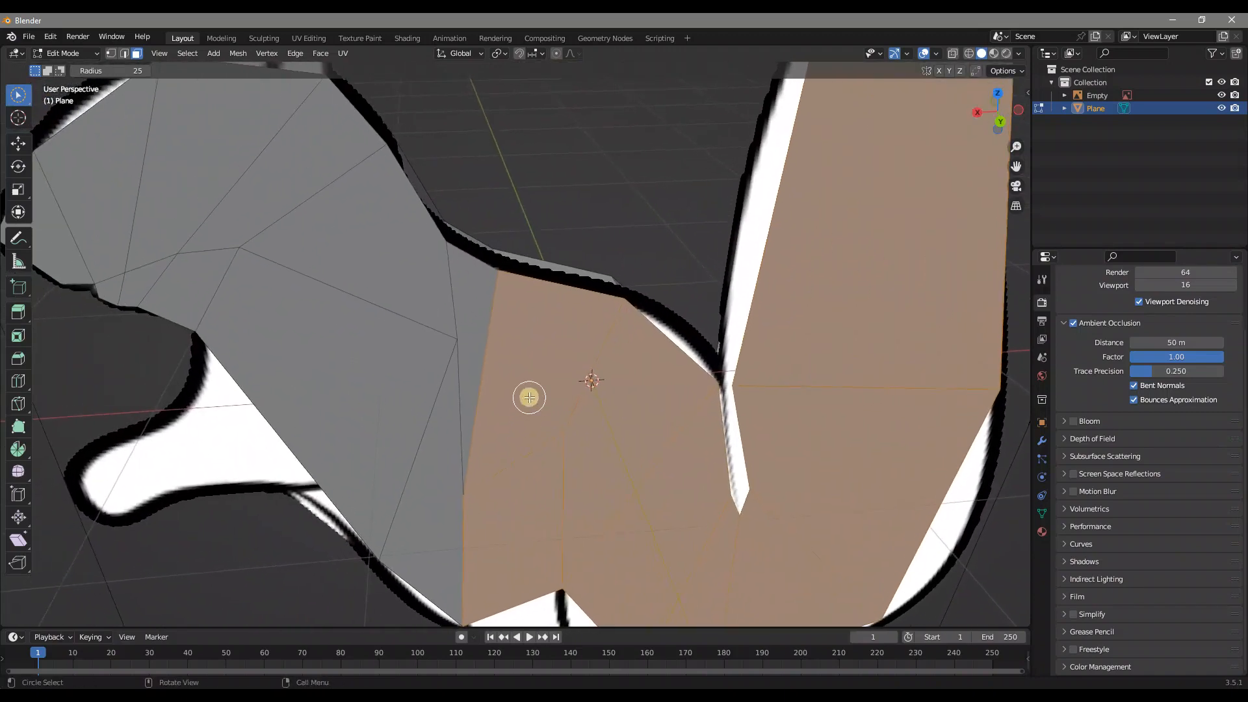
mouse_move(518, 396)
left_mouse_down()
mouse_move(432, 398)
mouse_move(323, 247)
mouse_move(189, 208)
mouse_move(101, 219)
mouse_move(136, 271)
mouse_move(165, 267)
left_mouse_up()
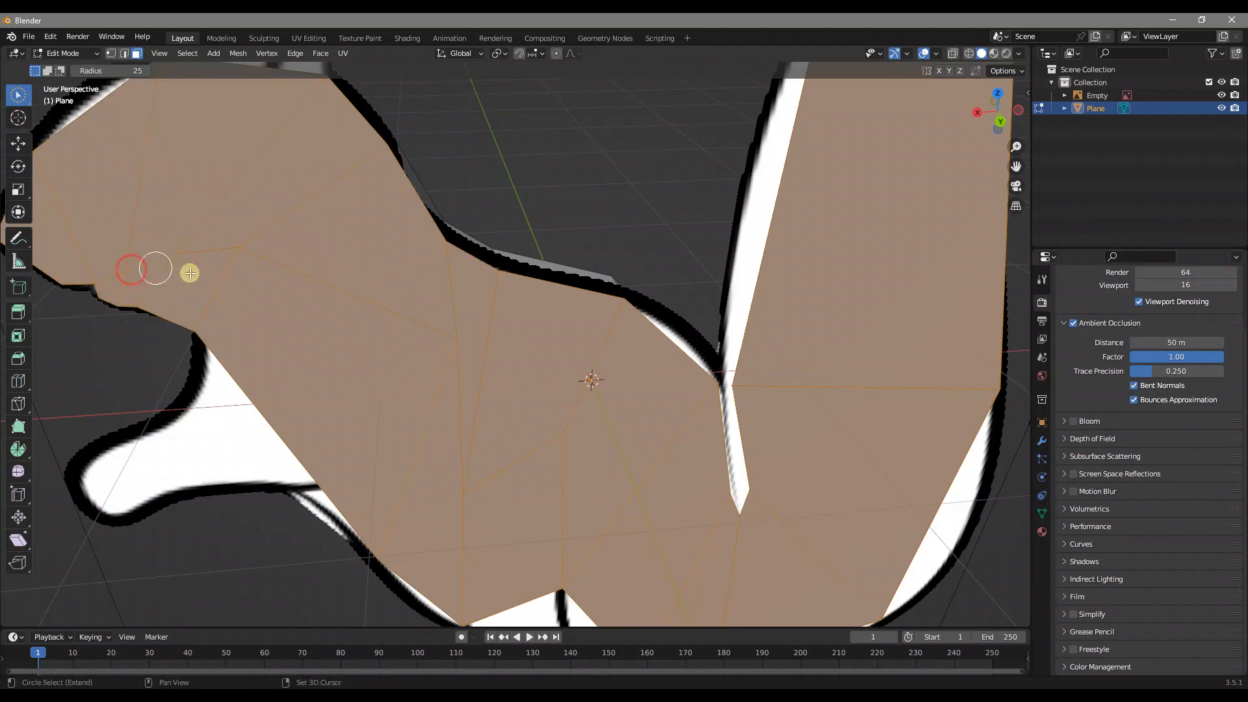
middle_click_drag(164, 268, 282, 261, "shift")
scroll(356, 272, "down", 6)
key("x")
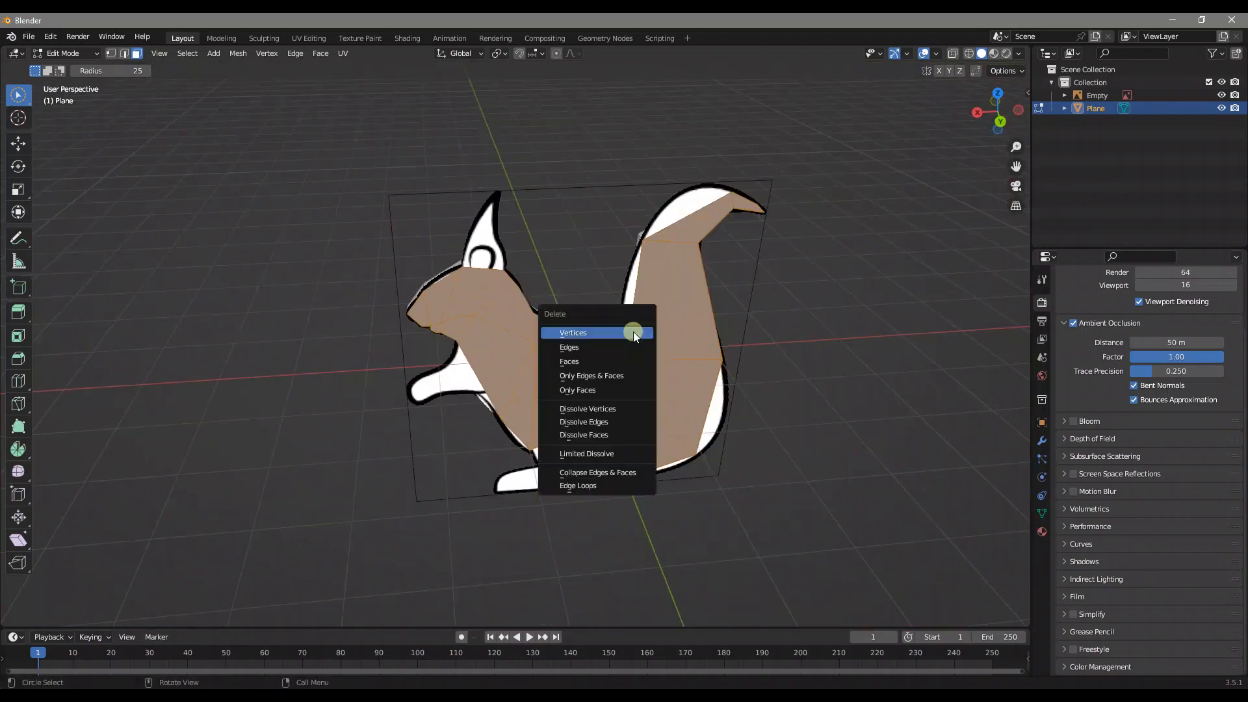
left_click(607, 361)
Return to Object Mode and view the extruded half of the squirrel from the front side.
middle_click_drag(636, 365, 819, 337)
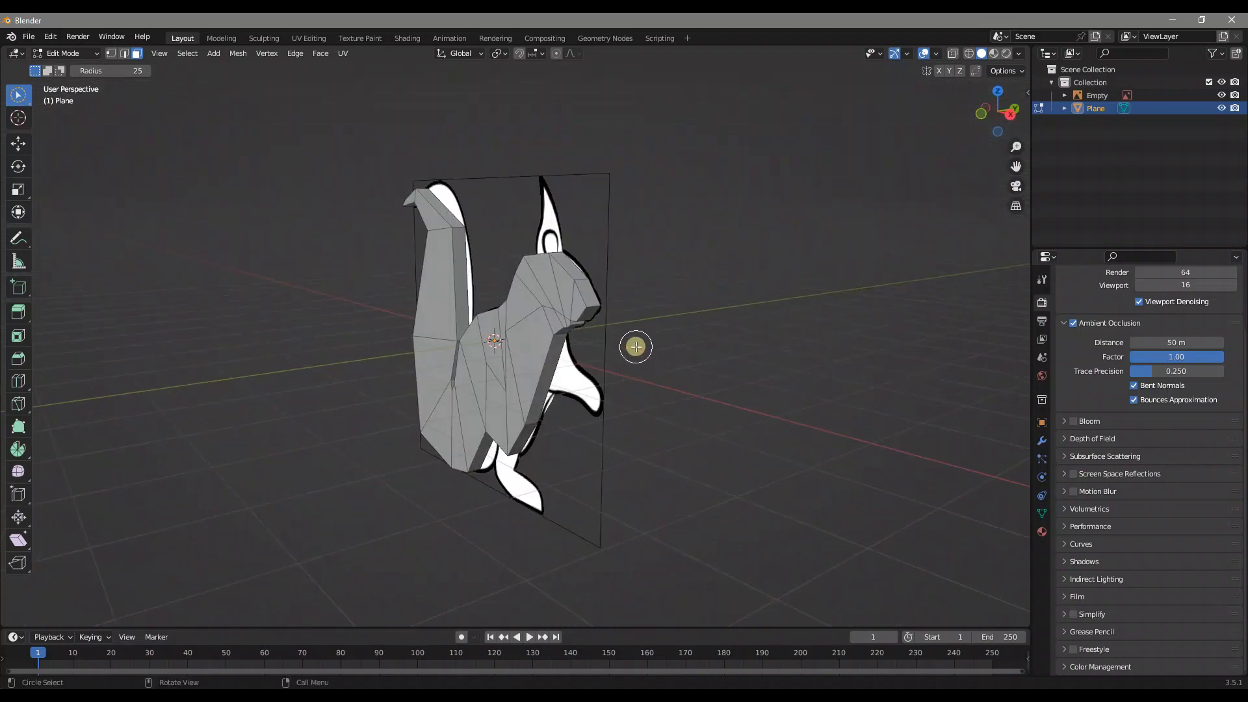
key("Tab")
mouse_move(559, 345)
middle_mouse_down()
mouse_move(572, 355)
mouse_move(560, 353)
middle_mouse_up()
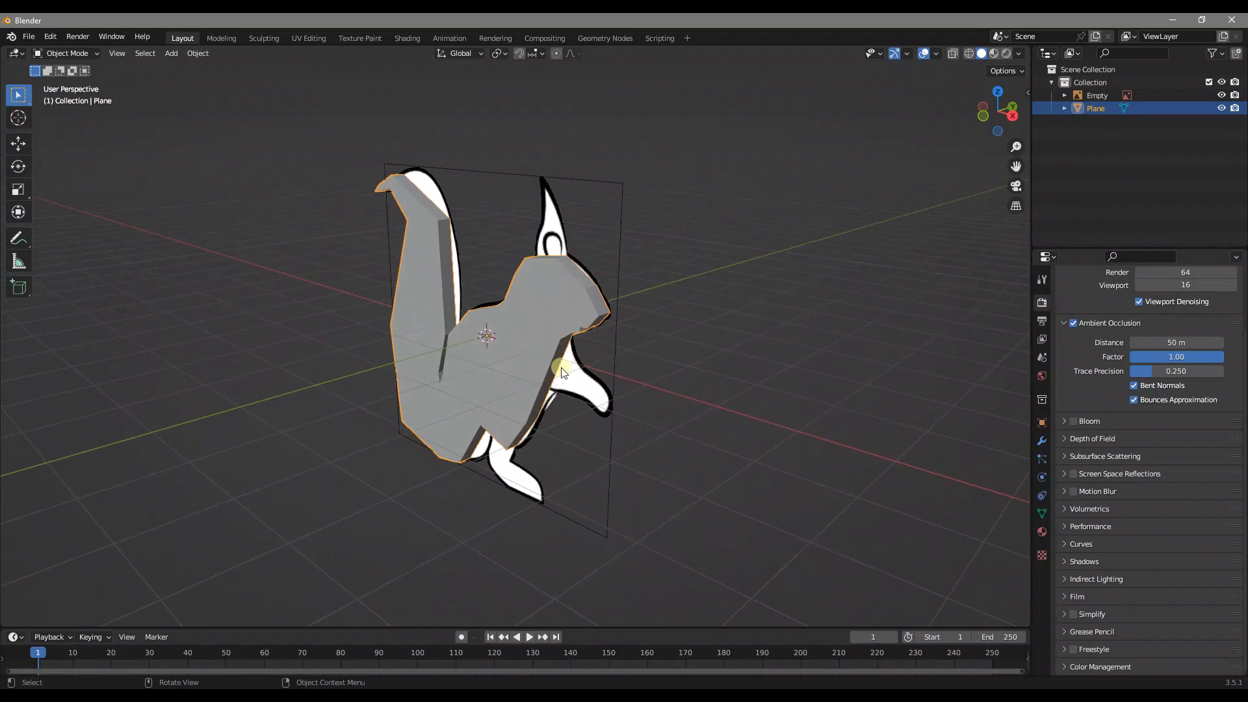
Apply the squirrel mesh's rotation and add a Mirror modifier to it.
key("ctrl+a")
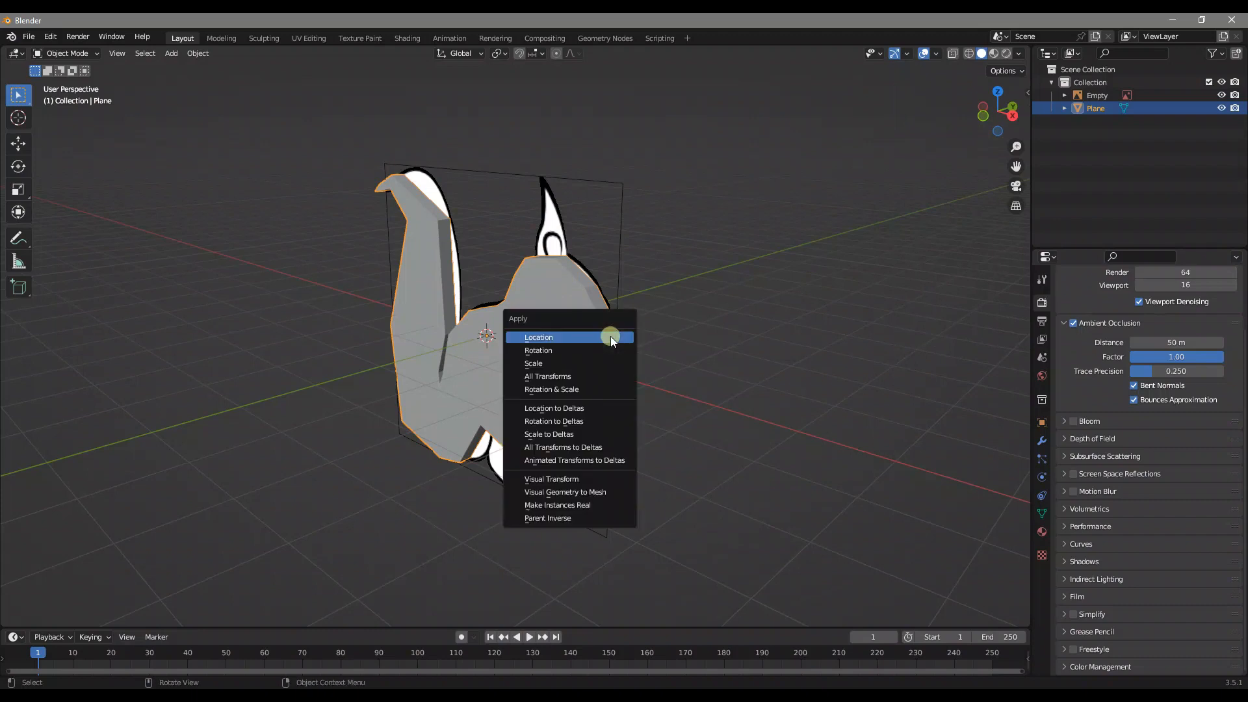
left_click(572, 351)
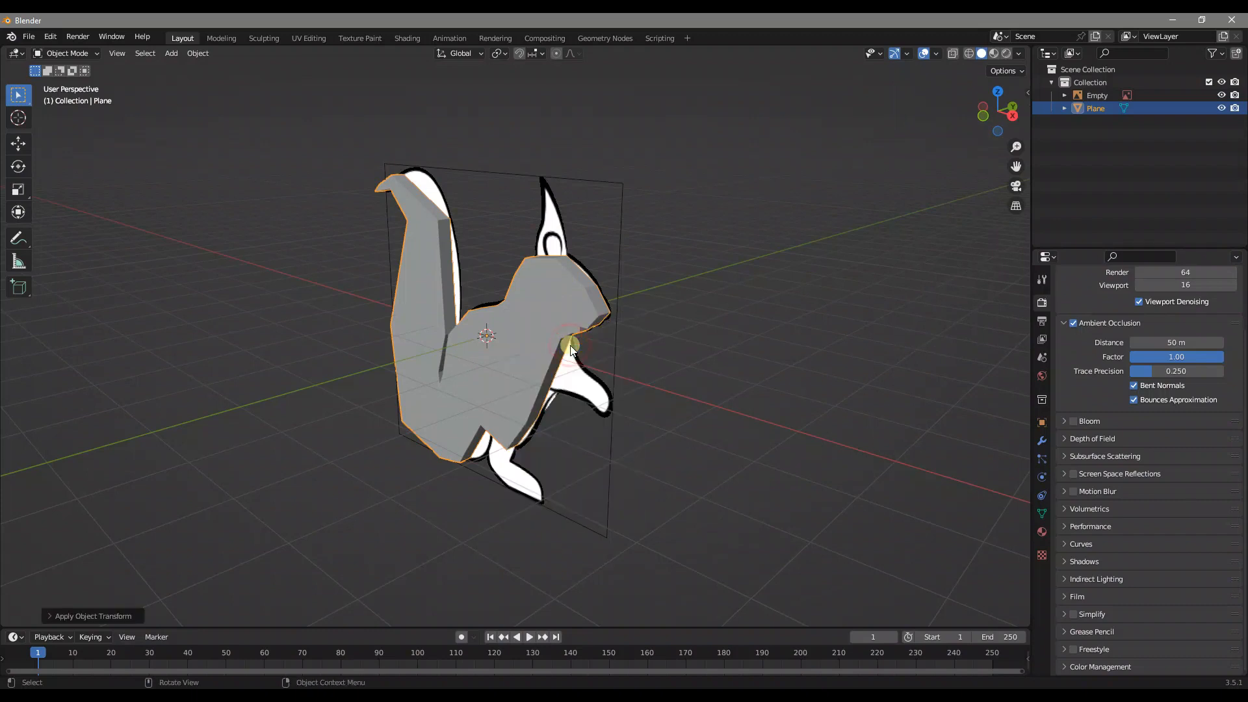
middle_click_drag(1014, 449, 1009, 356)
left_click(1042, 439)
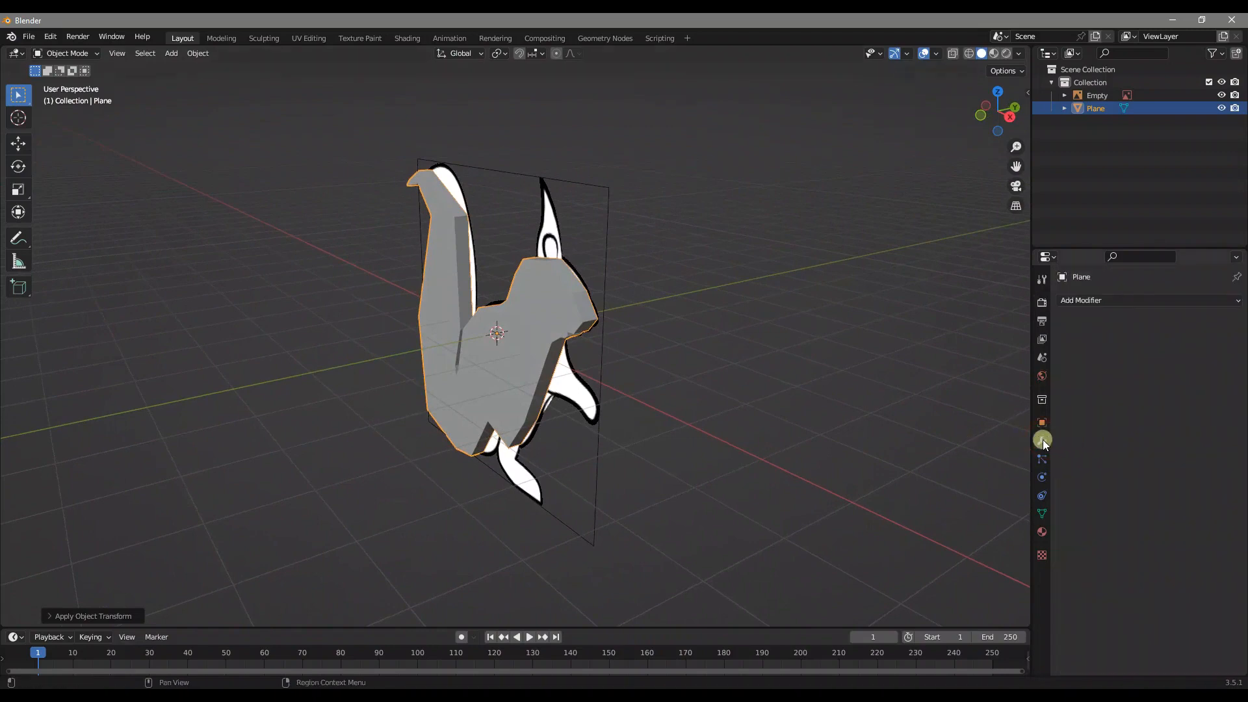
left_click(1108, 301)
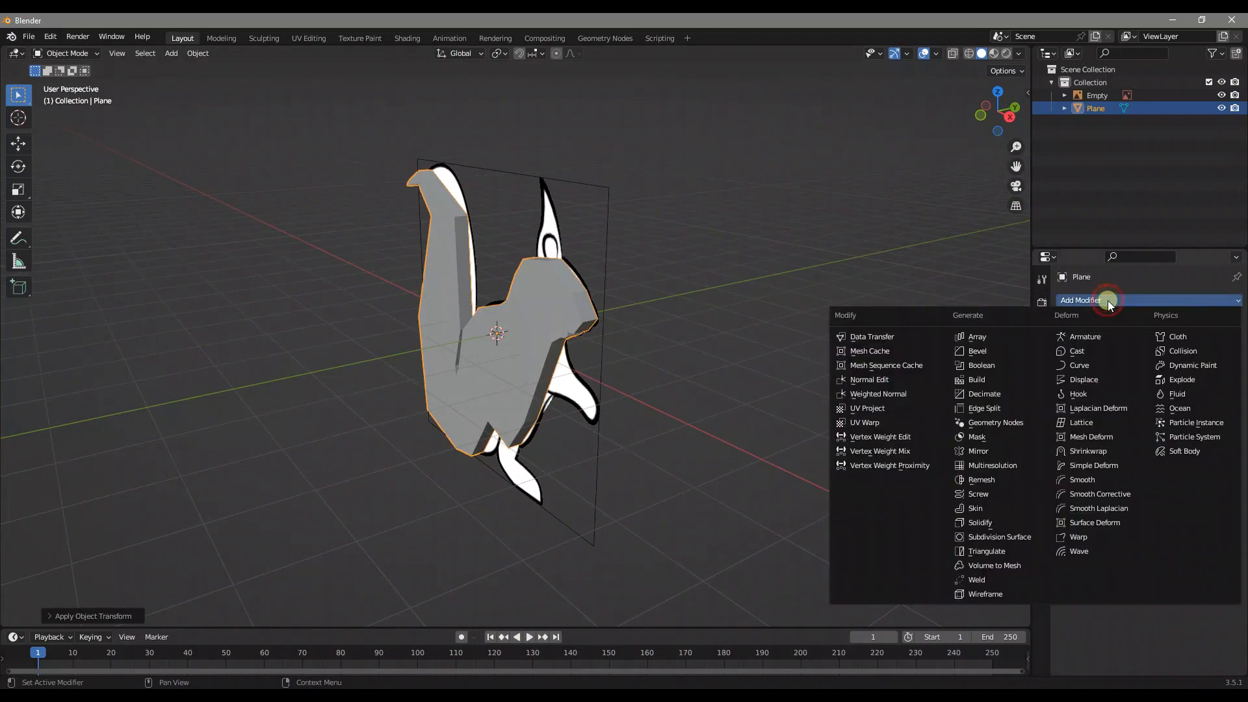
left_click(1000, 455)
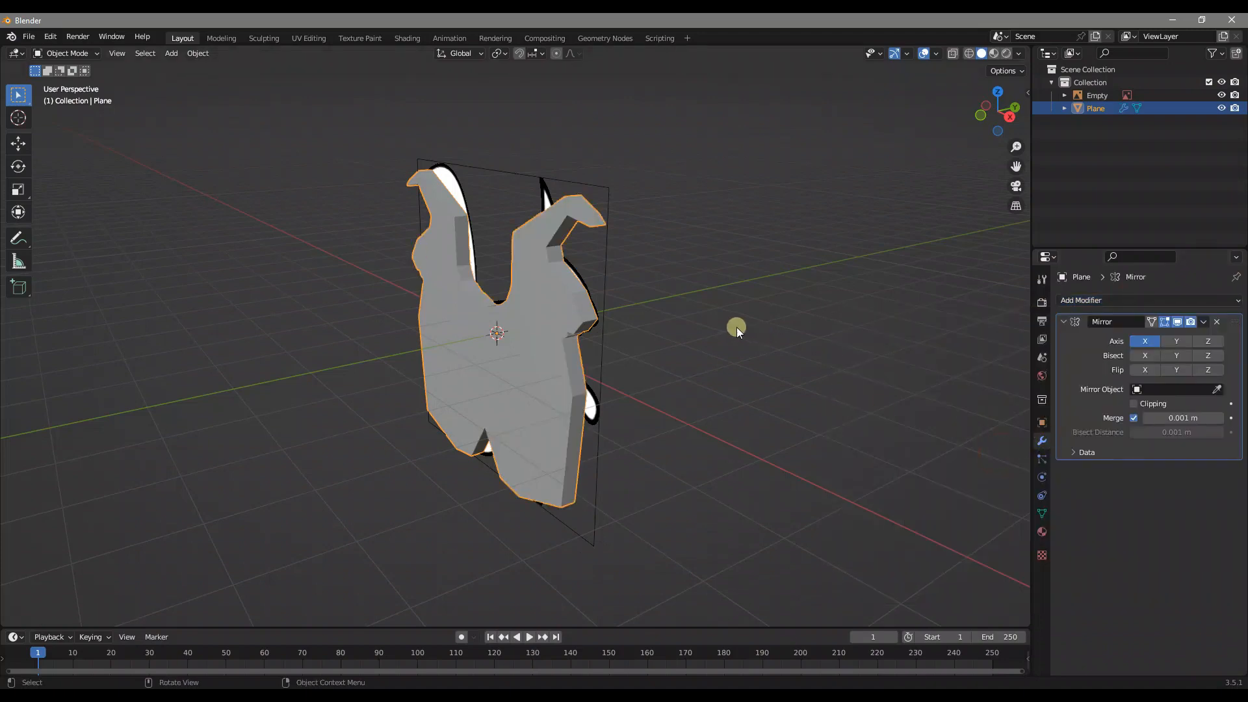
Set the Mirror modifier to mirror along Y only instead of X, and enable its Clipping option.
middle_click_drag(485, 430, 844, 406)
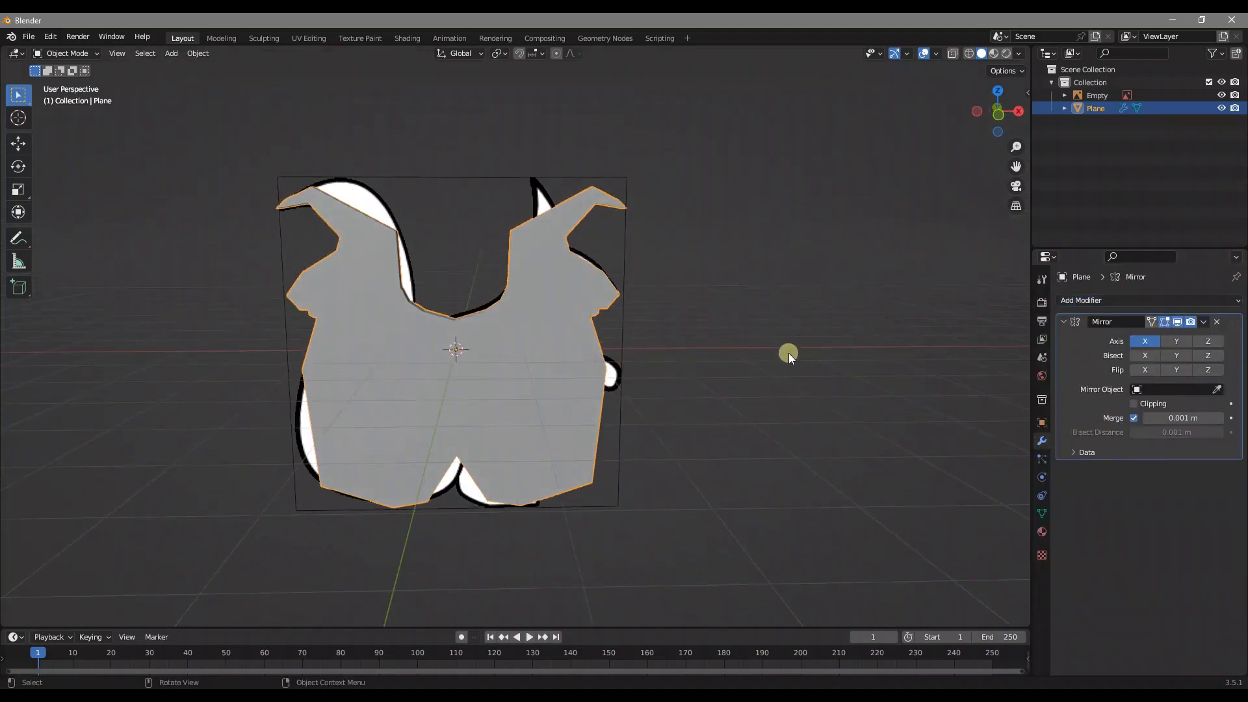
left_click(1150, 339)
middle_click_drag(767, 349, 521, 306)
middle_click_drag(591, 364, 642, 368)
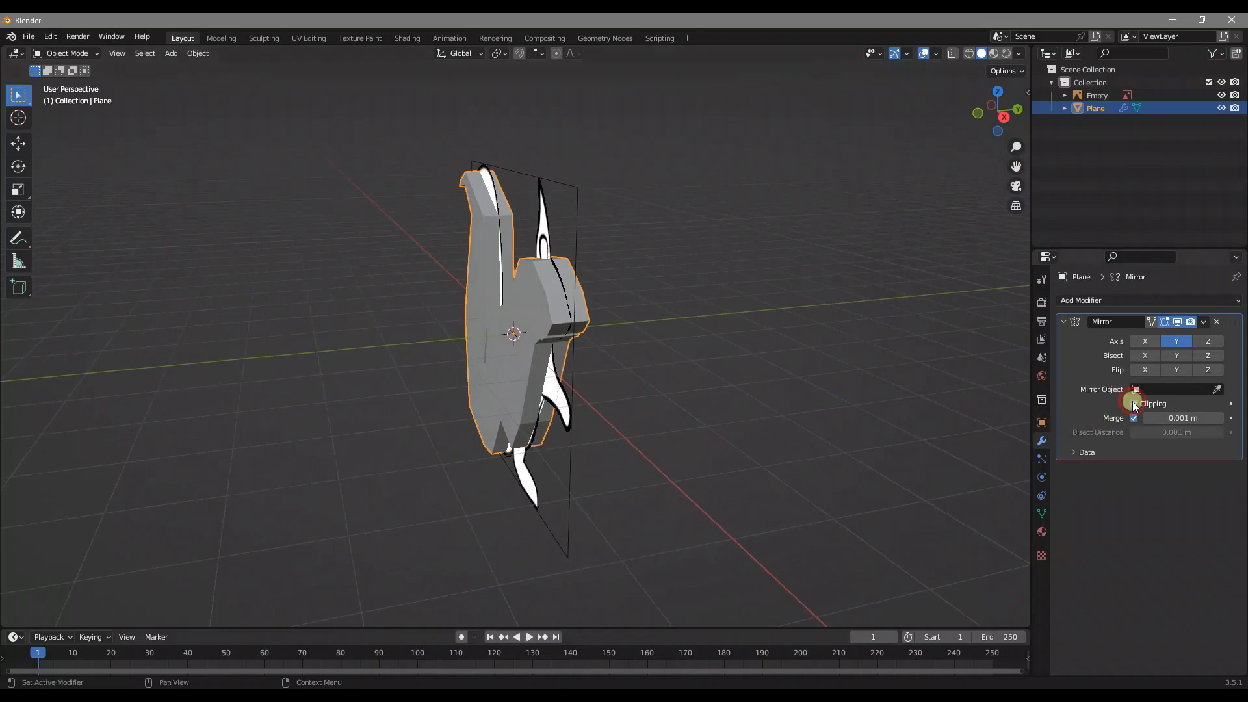
Enter Edit Mode and select the open edge loop running along the mirror seam from tail to snout.
key("Tab")
mouse_move(650, 273)
middle_mouse_down()
mouse_move(581, 280)
mouse_move(571, 290)
mouse_move(584, 293)
middle_mouse_up()
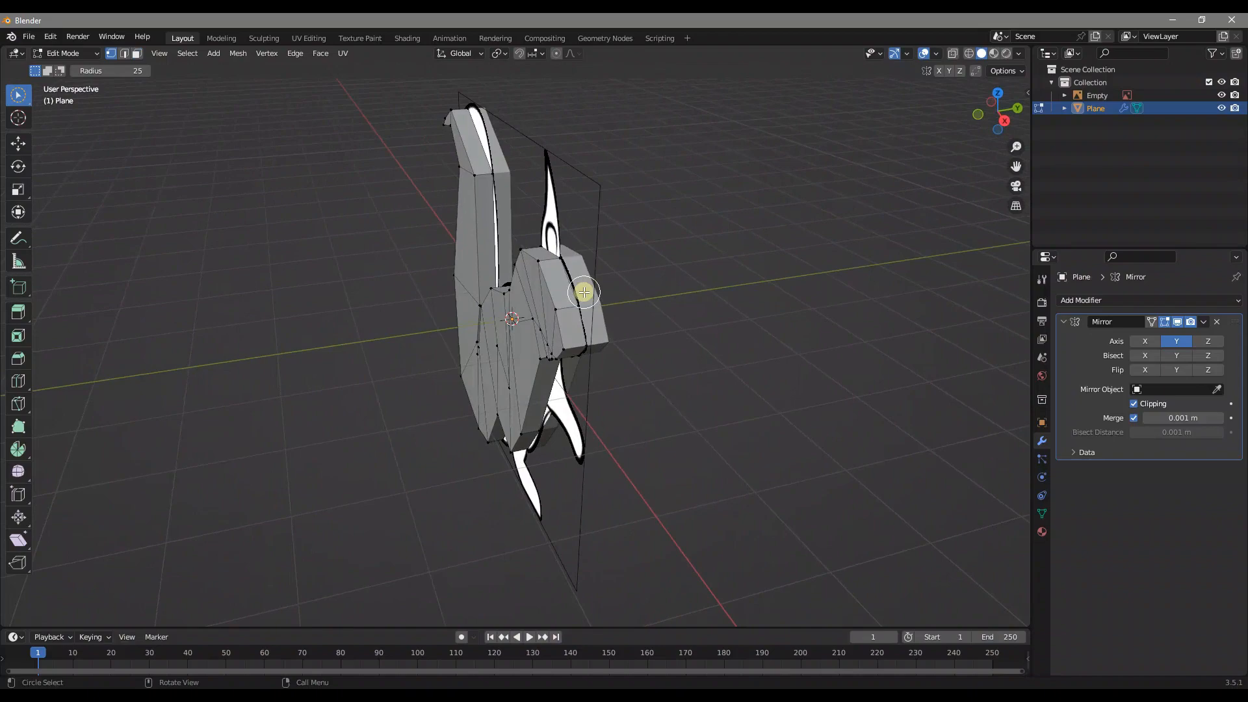
scroll(584, 291, "up", 3)
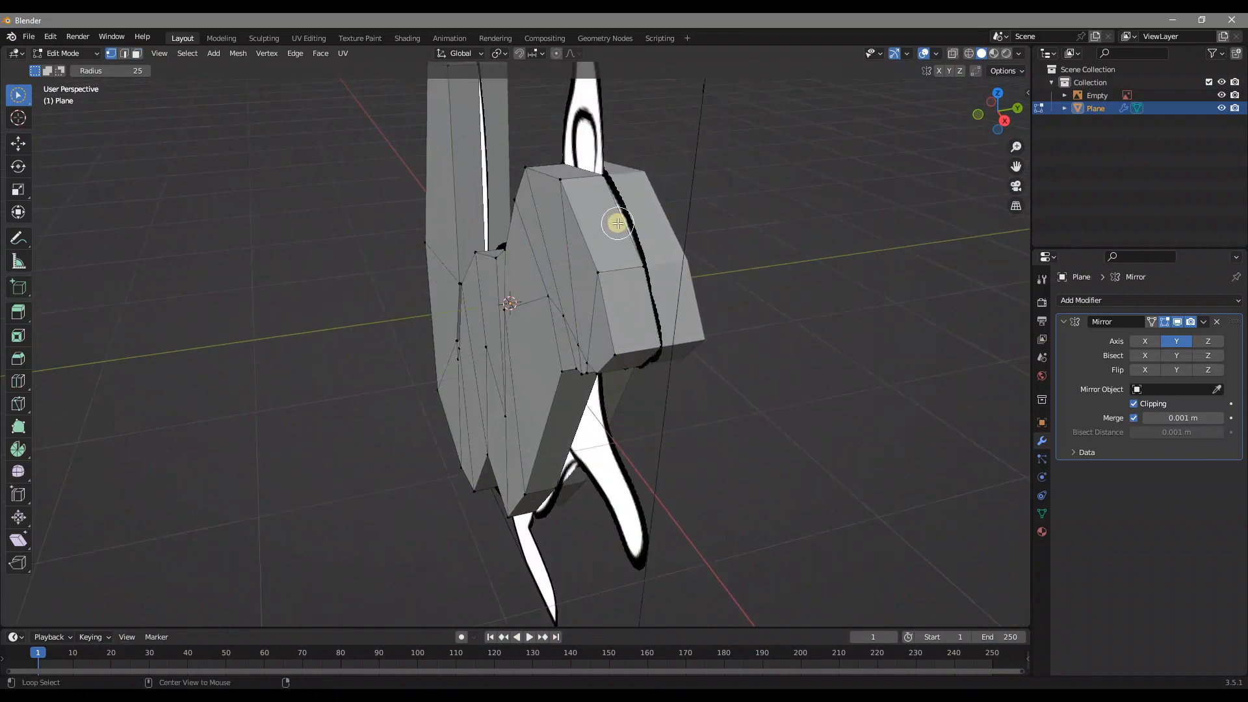
middle_click_drag(607, 201, 628, 235)
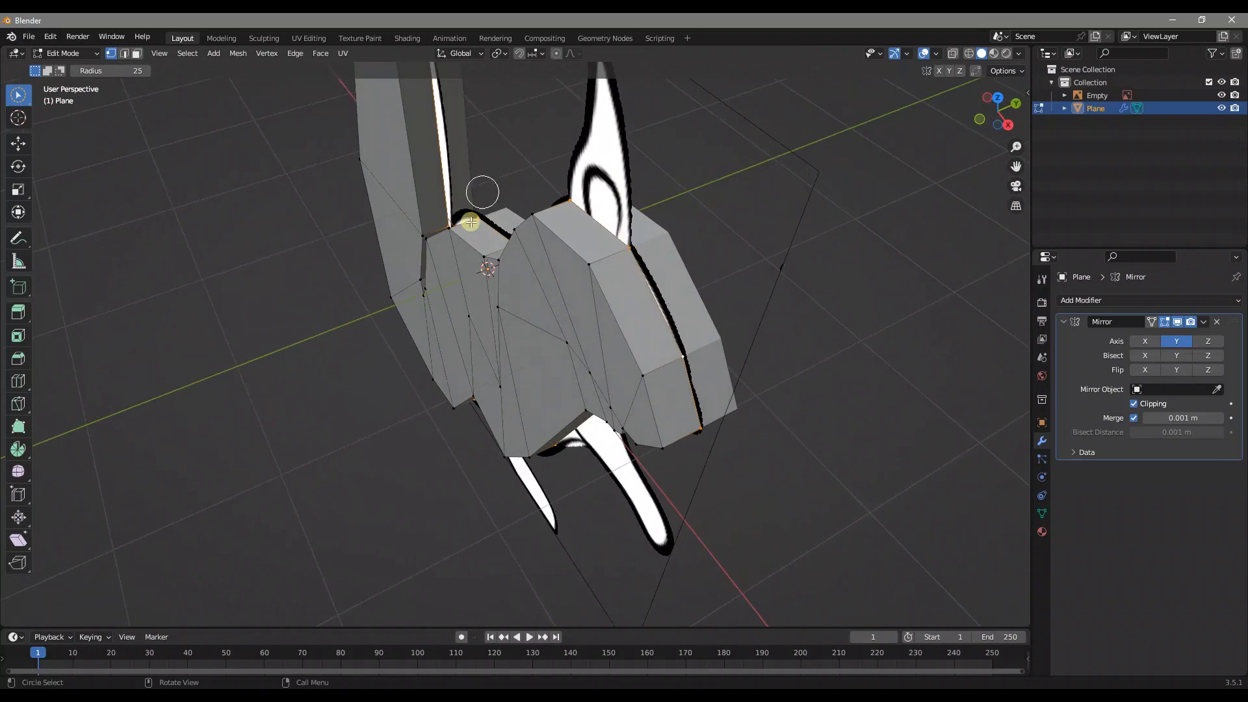
scroll(634, 299, "down", 3)
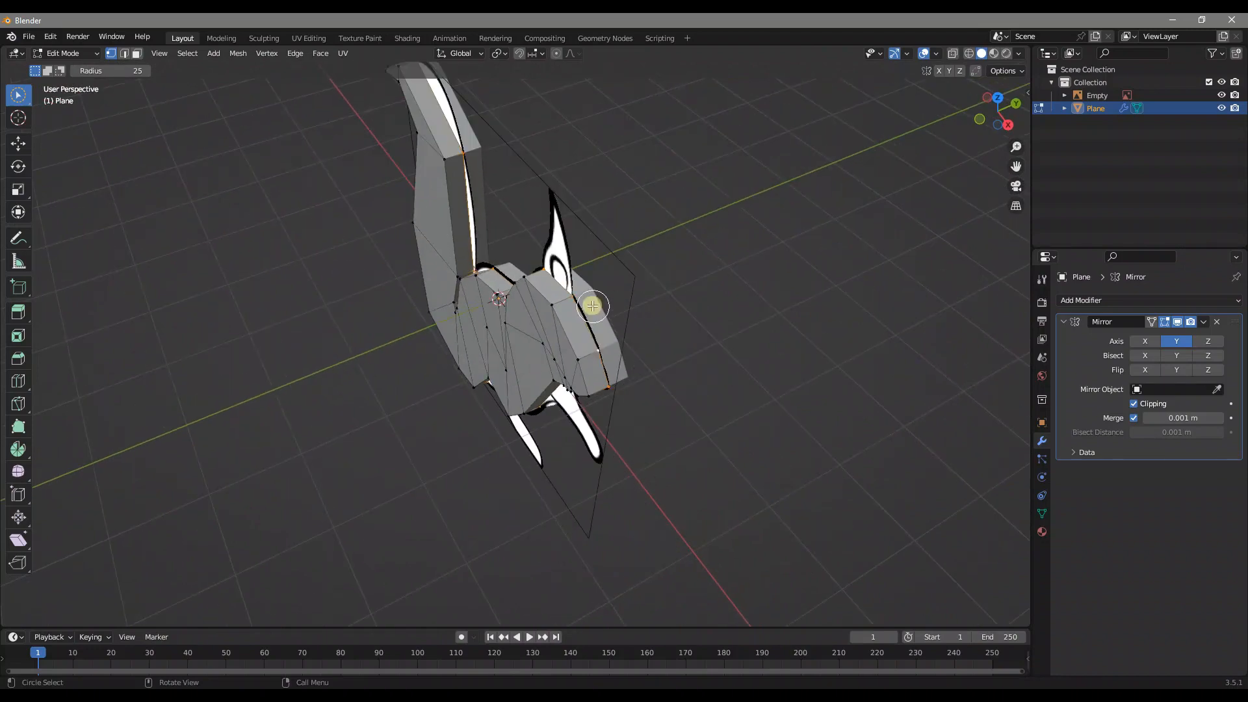
scroll(573, 314, "up", 3)
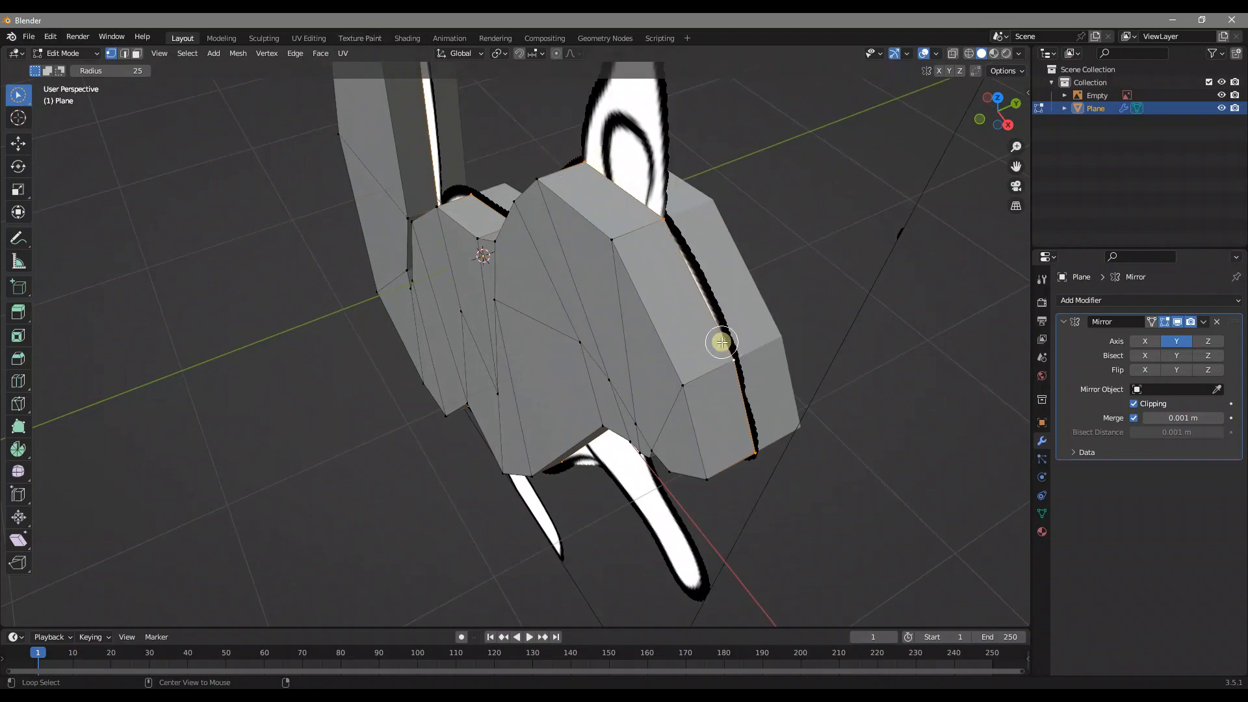
mouse_move(697, 308)
middle_mouse_down()
mouse_move(725, 349)
mouse_move(680, 312)
middle_mouse_up()
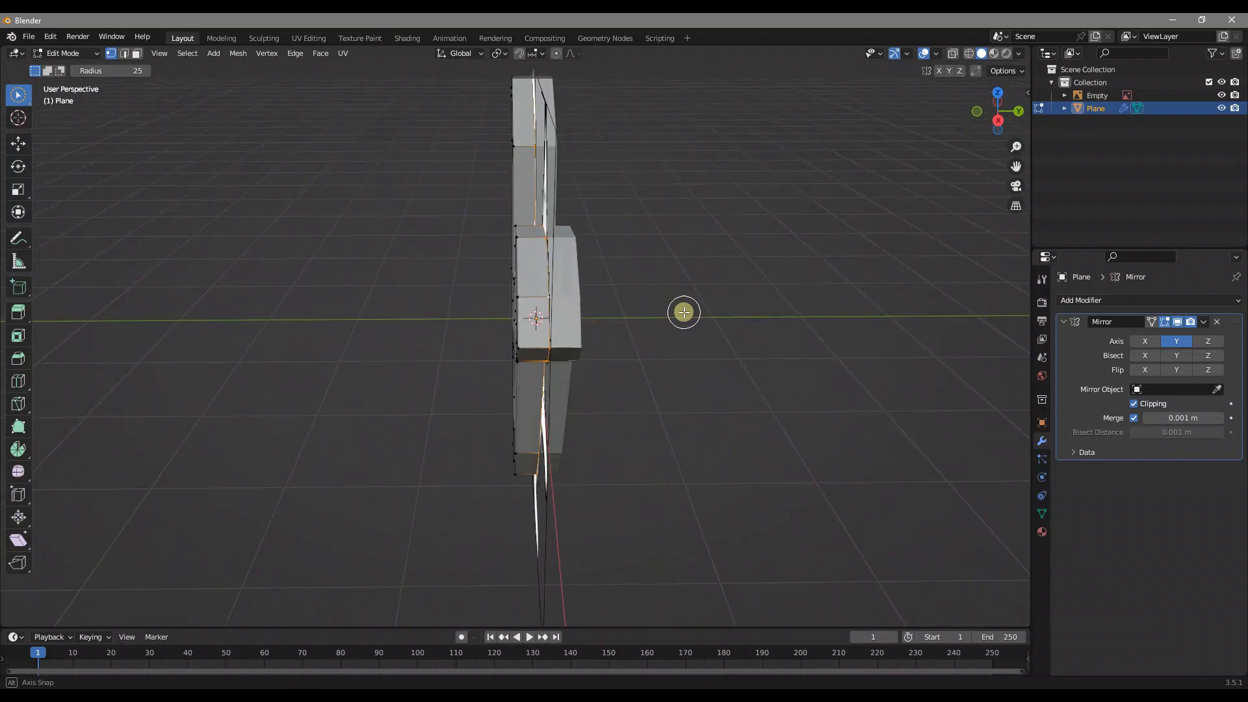
Try moving the seam edge loop with the mirror's Clipping on and off, cancel both moves, and leave Clipping enabled.
key("g")
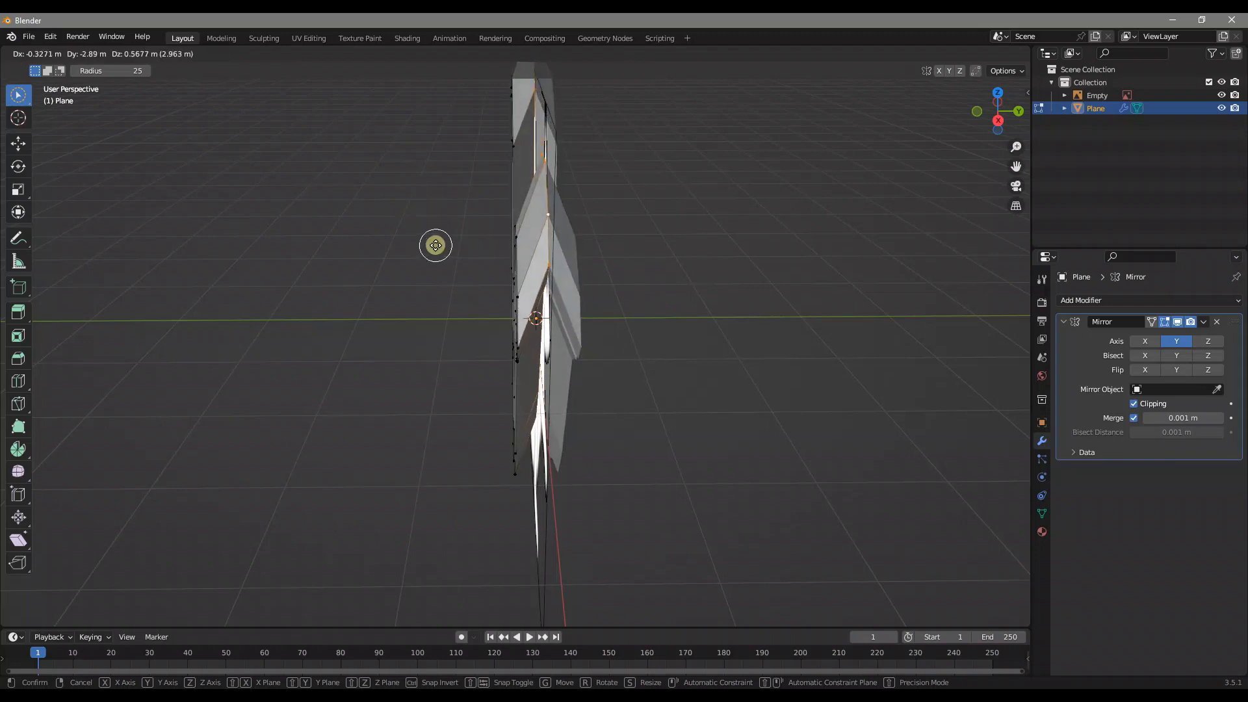
right_click(366, 288)
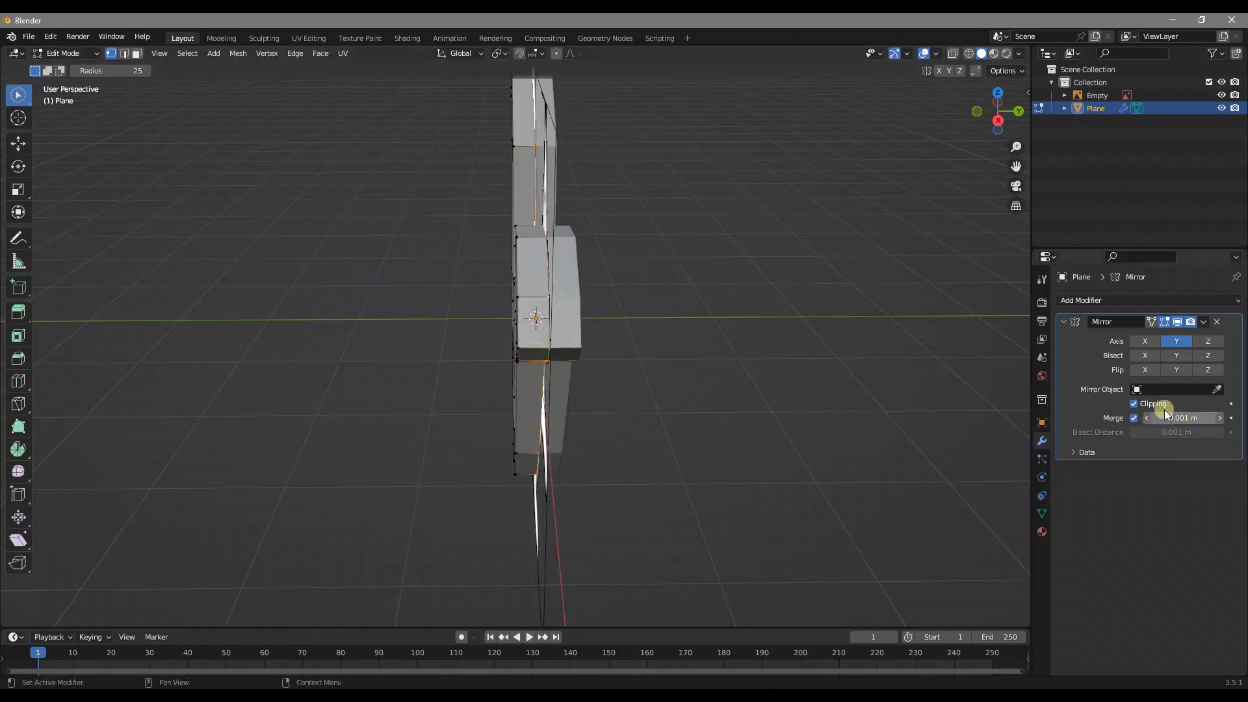
key("g")
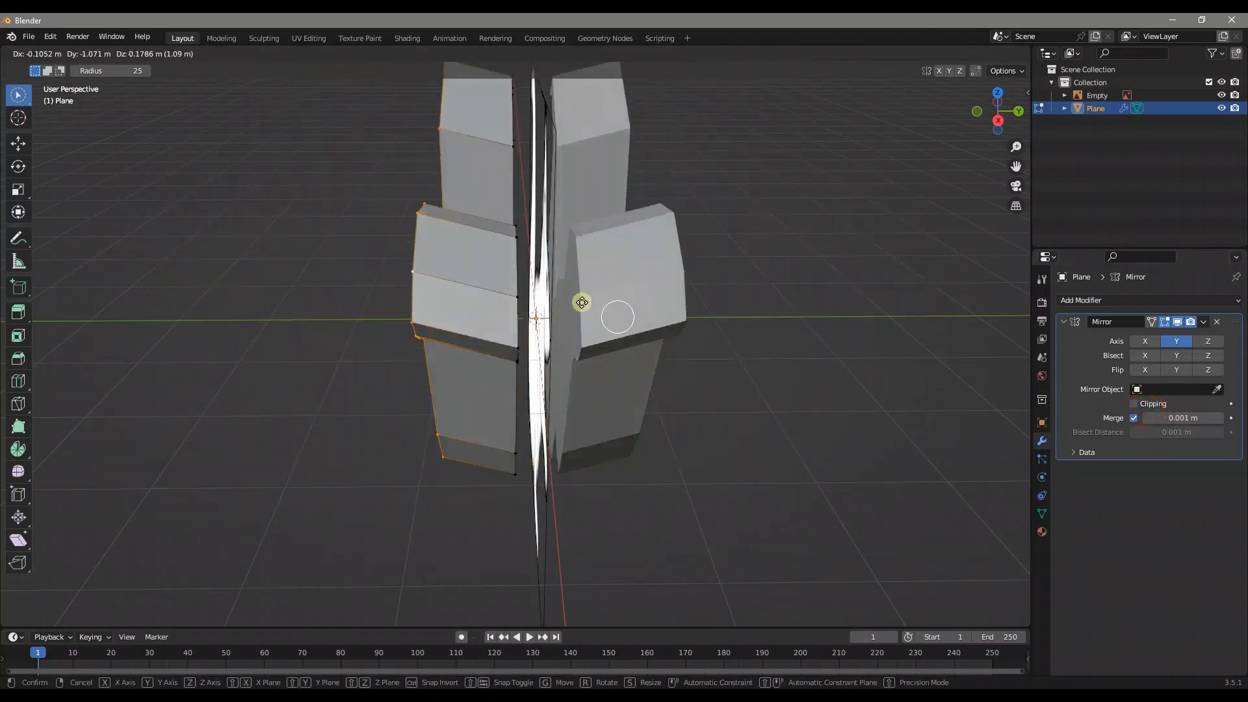
right_click(541, 333)
left_click(1132, 390)
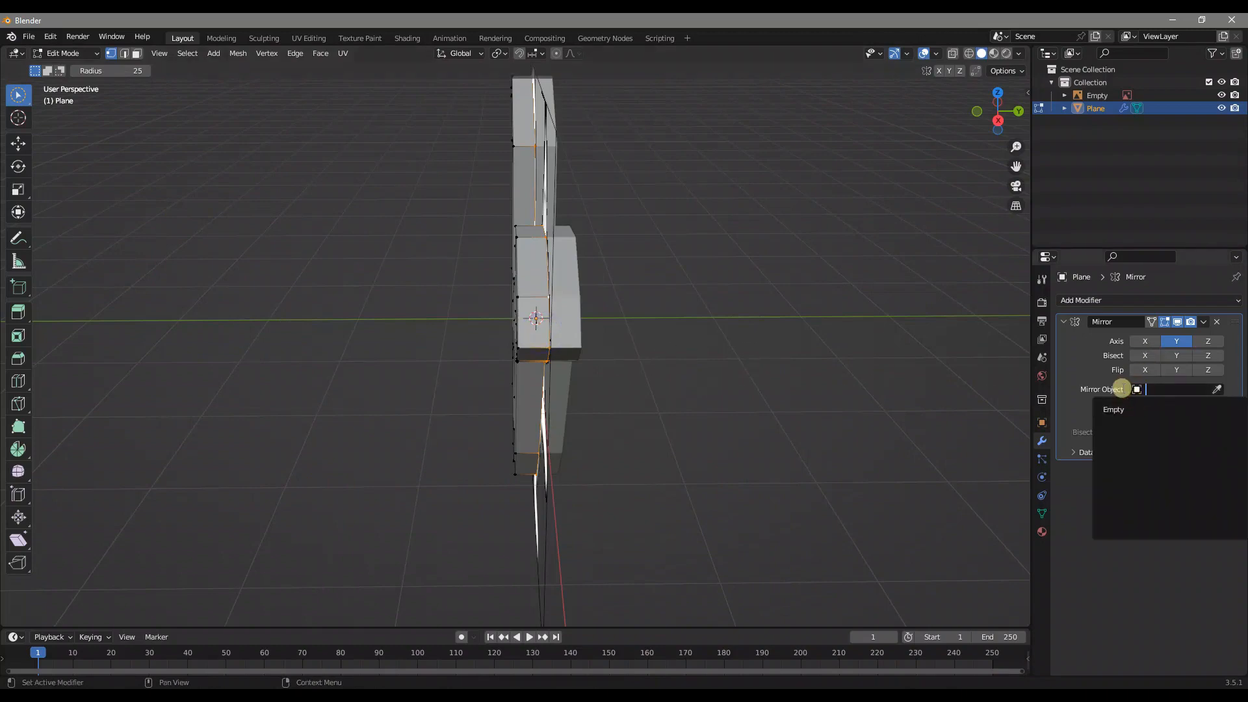
key("Escape")
With X-ray on in front orthographic view, add a loop cut running through tail, body and head, with an edge slide of about -0.39.
middle_click_drag(867, 431, 612, 318)
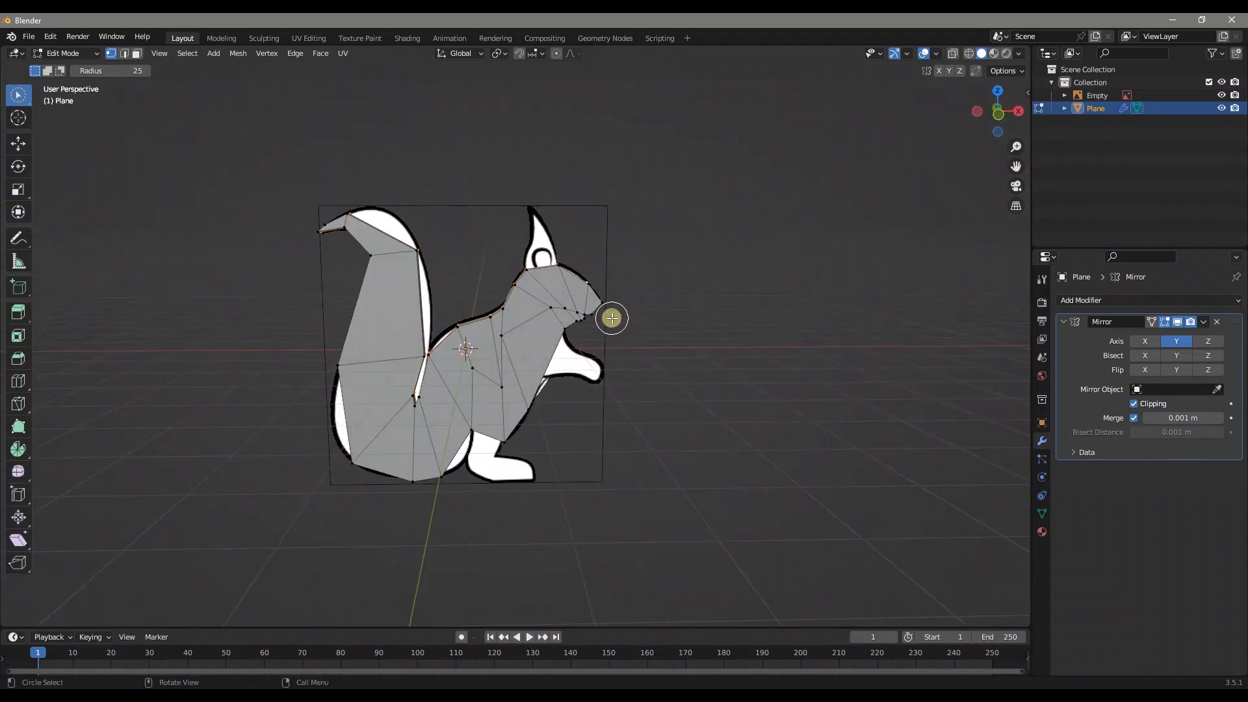
scroll(612, 318, "up", 4)
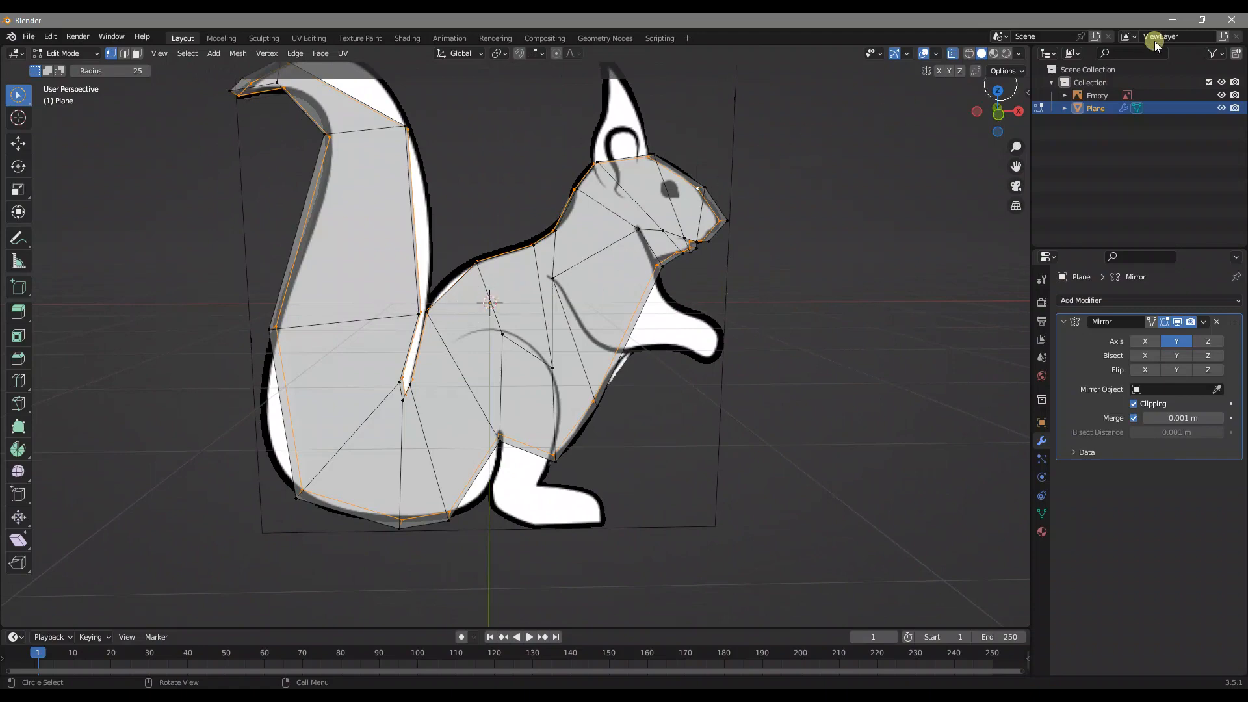
left_click(991, 118)
scroll(432, 351, "up", 3)
middle_click_drag(575, 357, 493, 332, "shift")
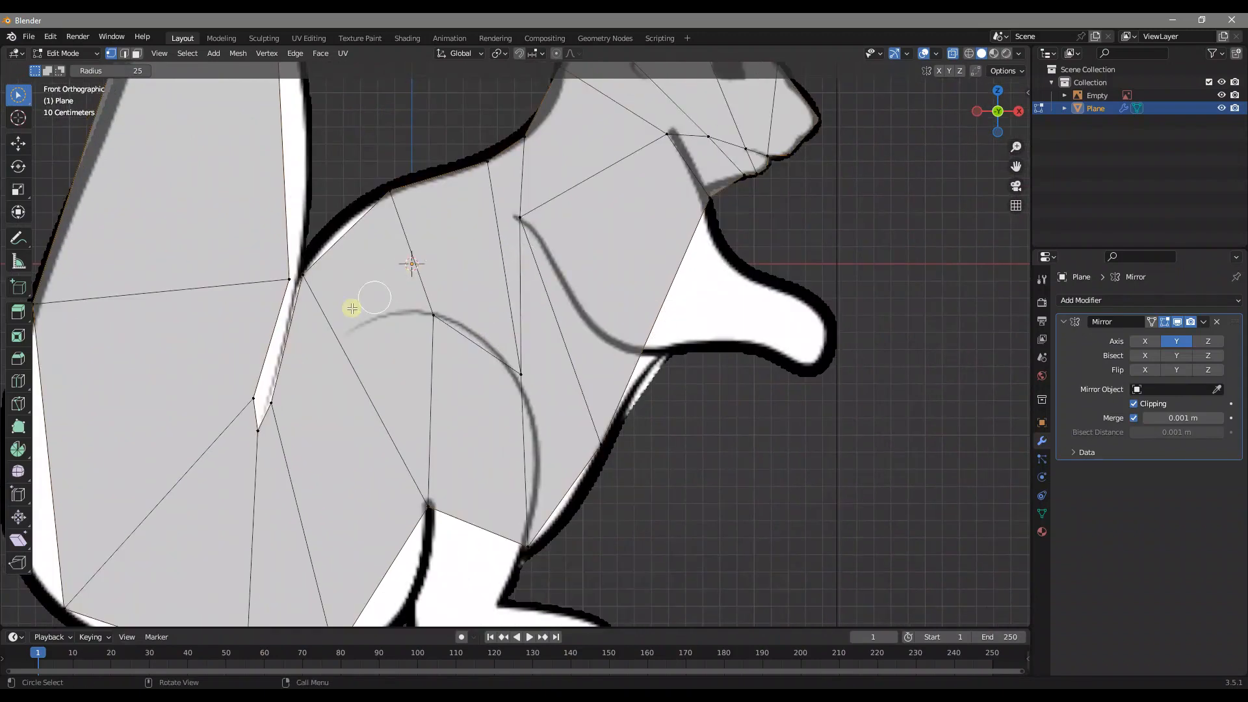
scroll(345, 357, "down", 2)
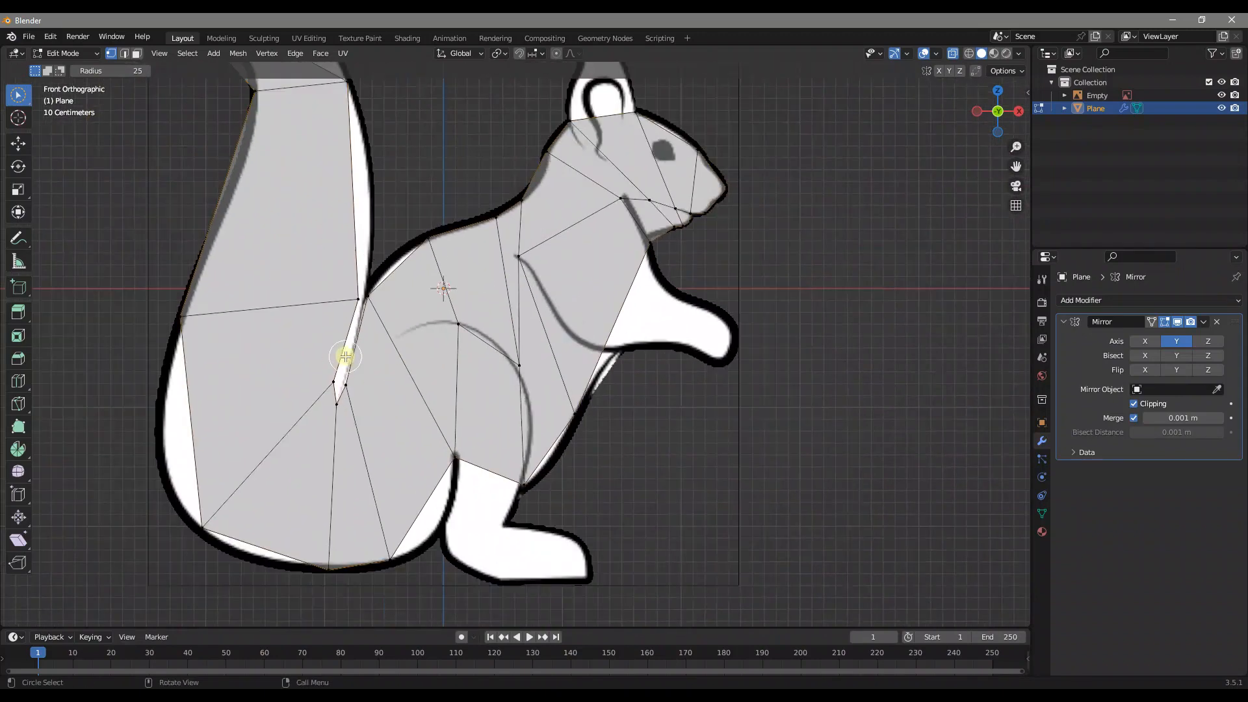
middle_click_drag(424, 278, 481, 337, "shift")
key("ctrl+r")
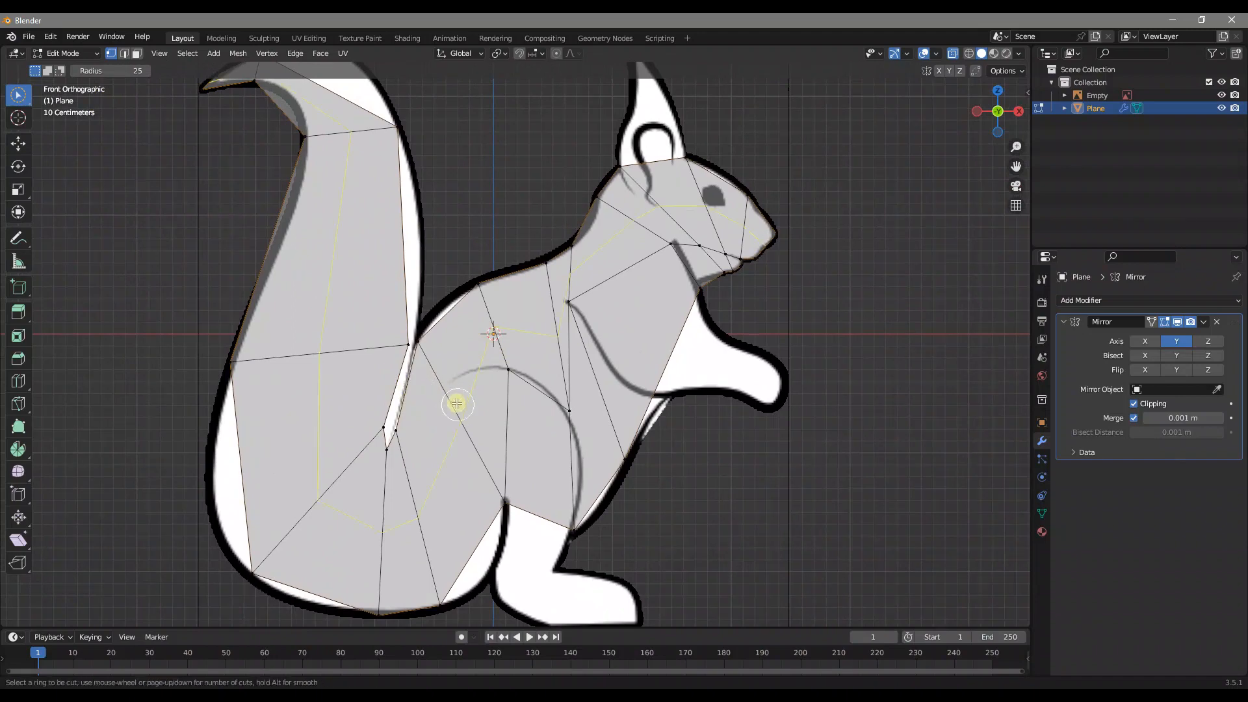
left_click(448, 407)
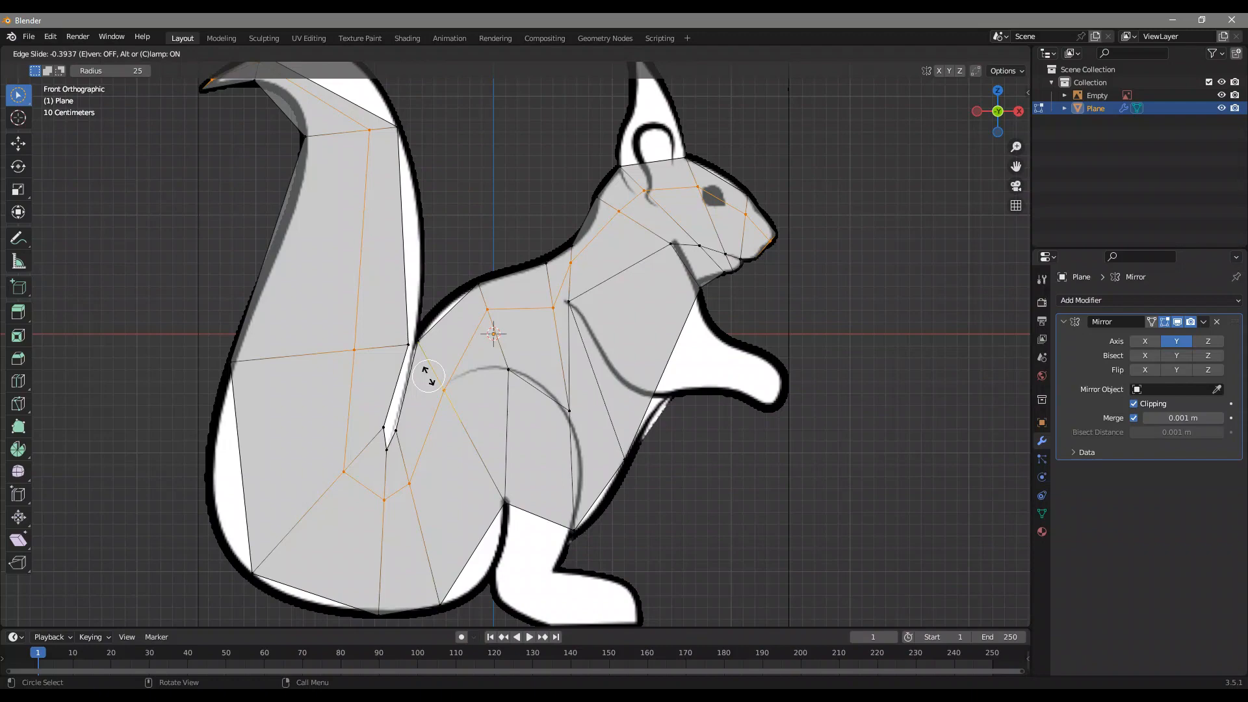
left_click(451, 395)
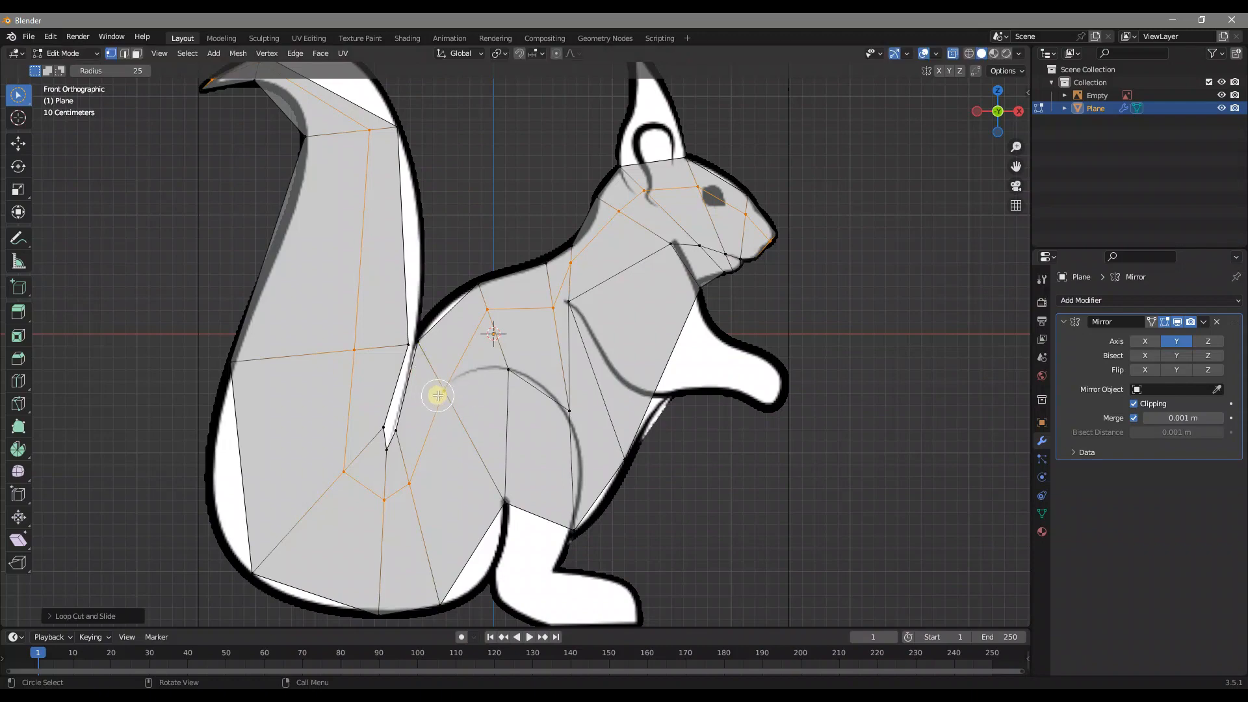
Move the loop-cut vertex below the middle of the back down onto the top of the thigh curve.
left_click(450, 391)
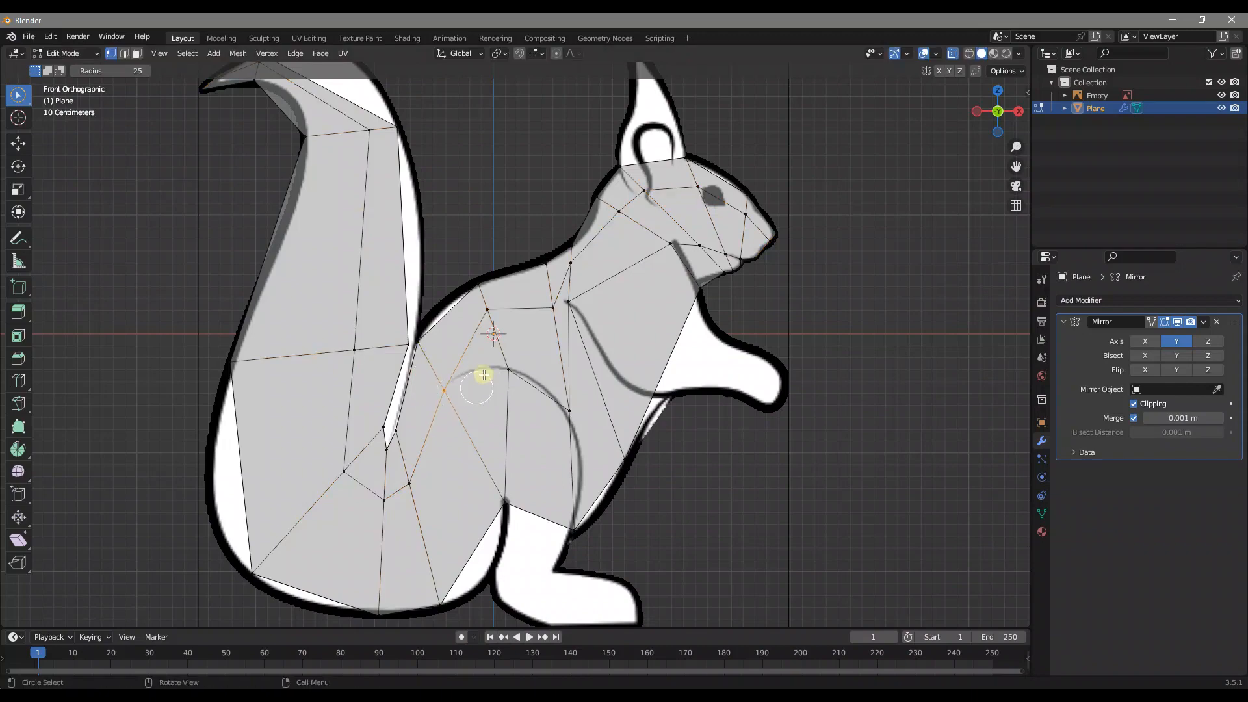
scroll(504, 368, "up", 2)
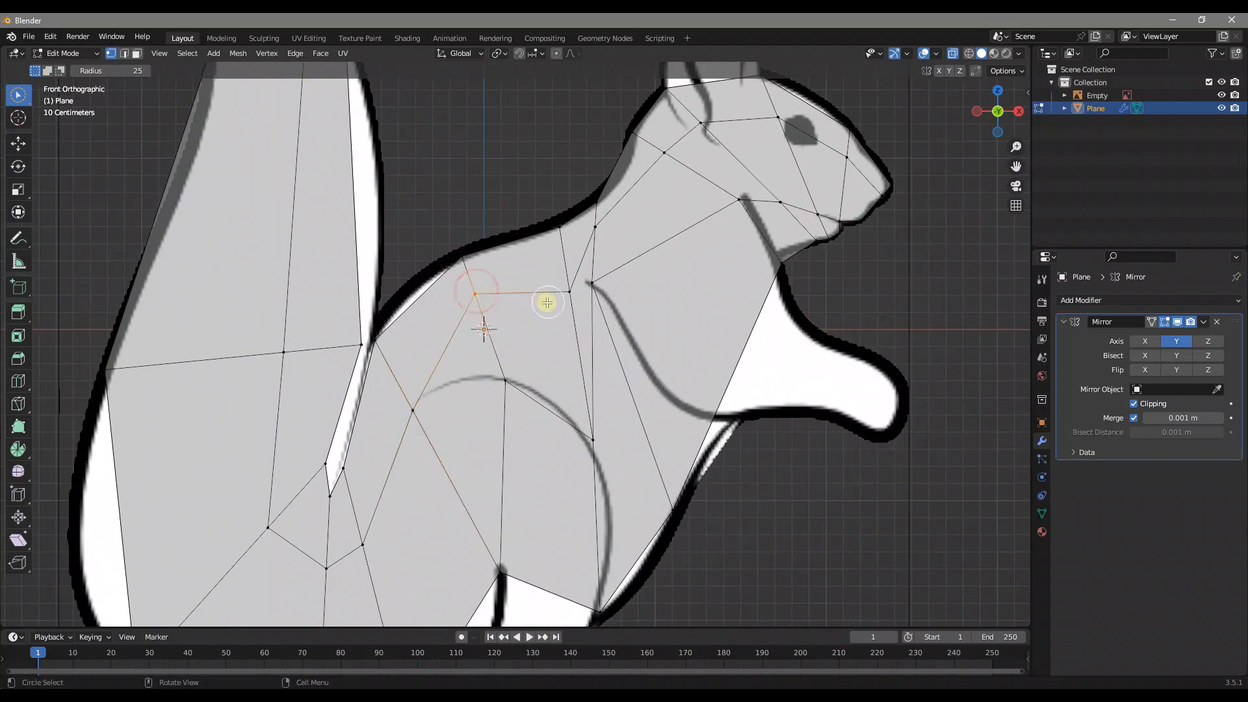
key("g")
left_click(539, 382)
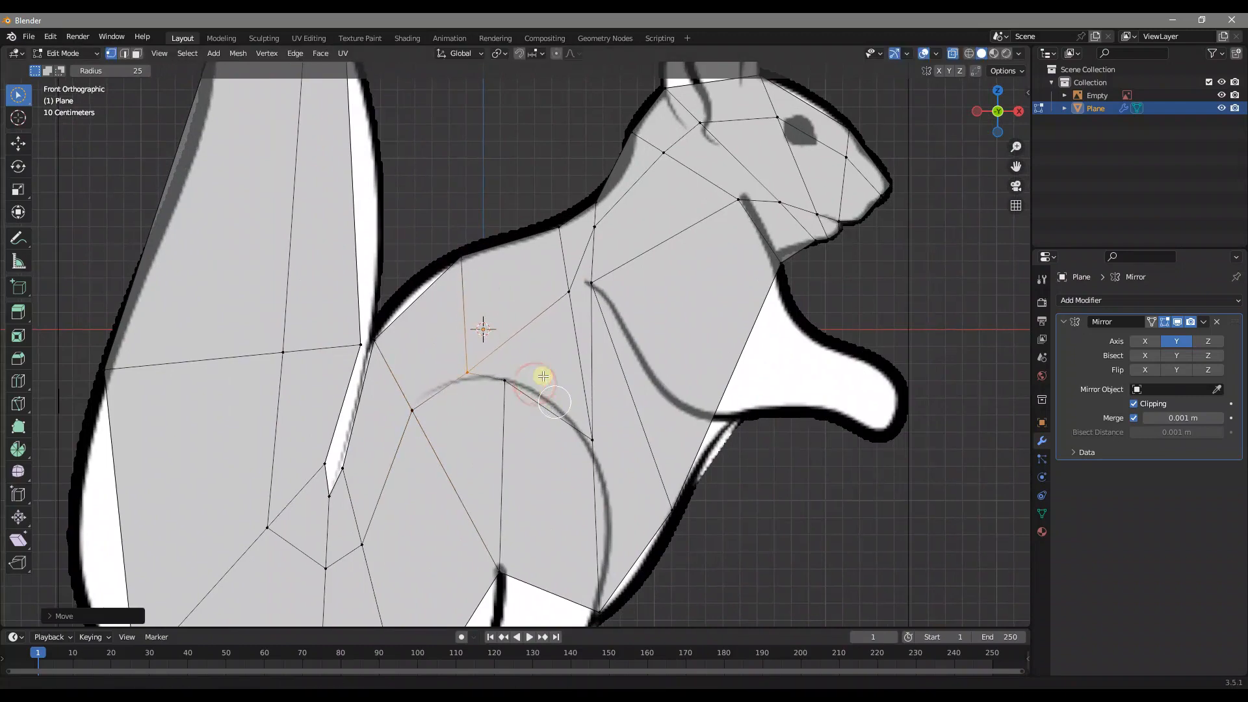
Select the two faces covering the thigh and inset them together to create a thin border.
middle_click_drag(544, 376, 528, 274, "shift")
left_click_drag(412, 281, 480, 329)
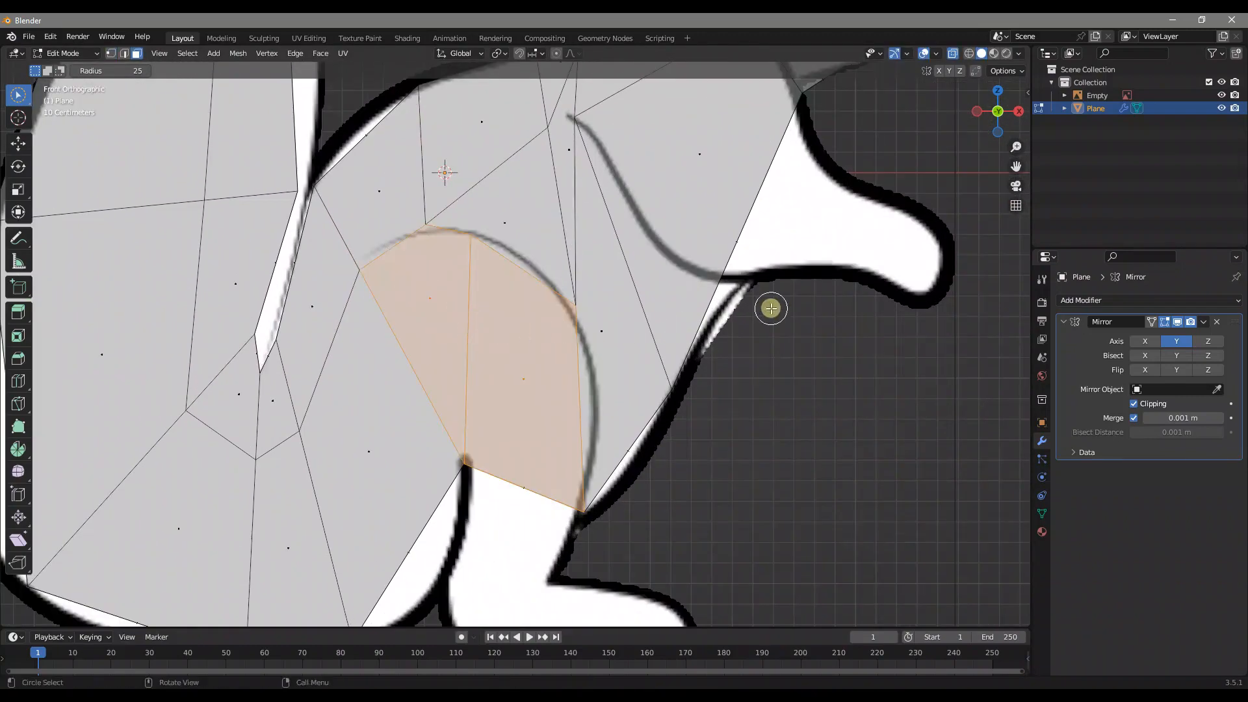
key("i")
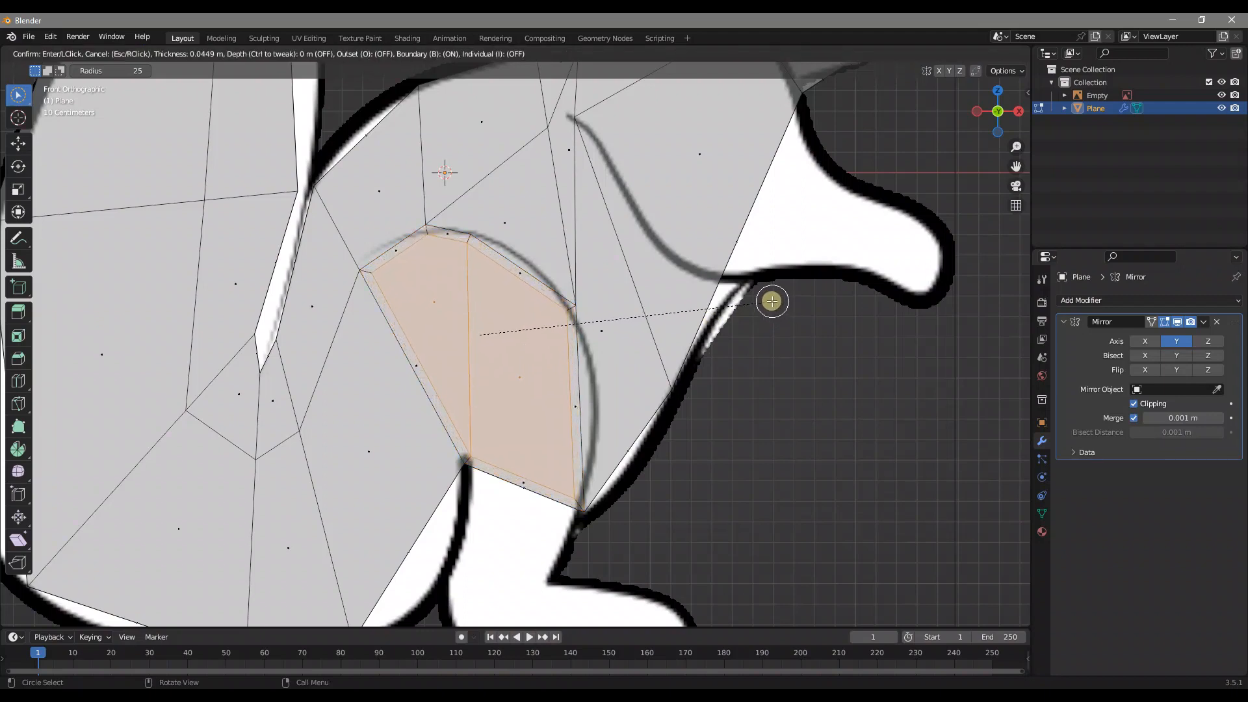
left_click(771, 301)
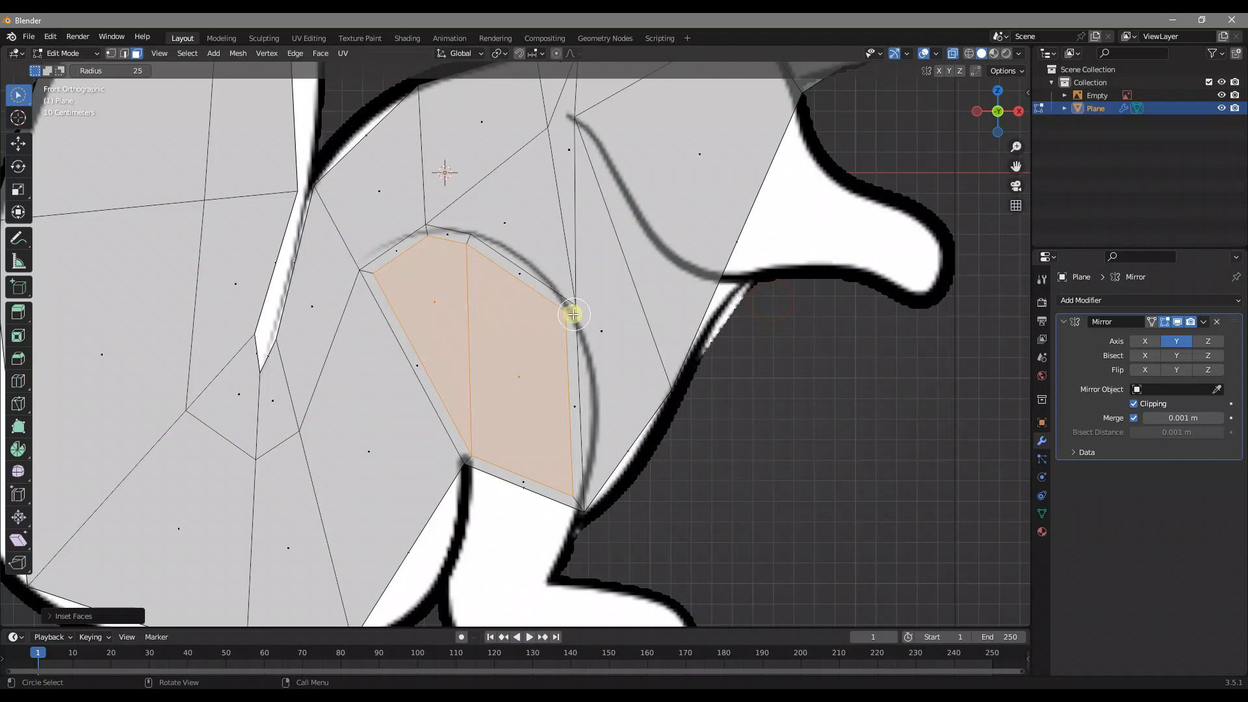
Nudge the inset's rear bottom vertex slightly in vertex mode and raise its front bottom vertex by about 0.37 m.
key("1")
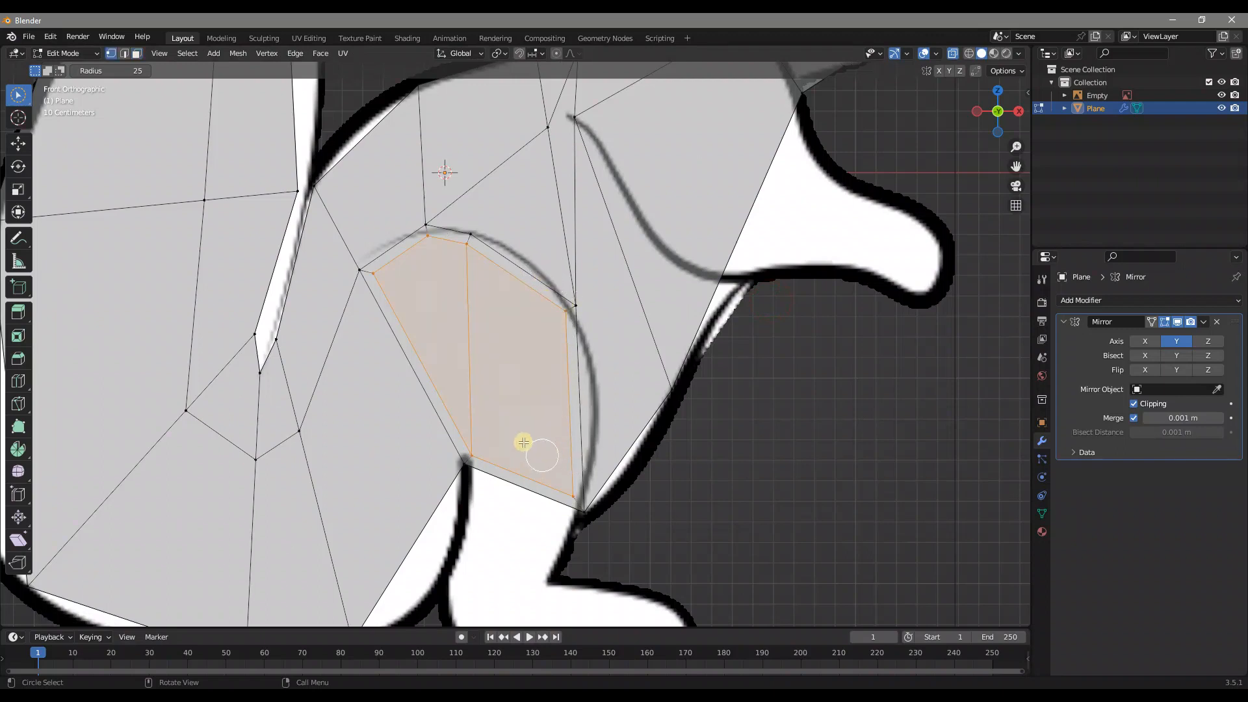
left_click(480, 445)
key("g")
left_click(543, 413)
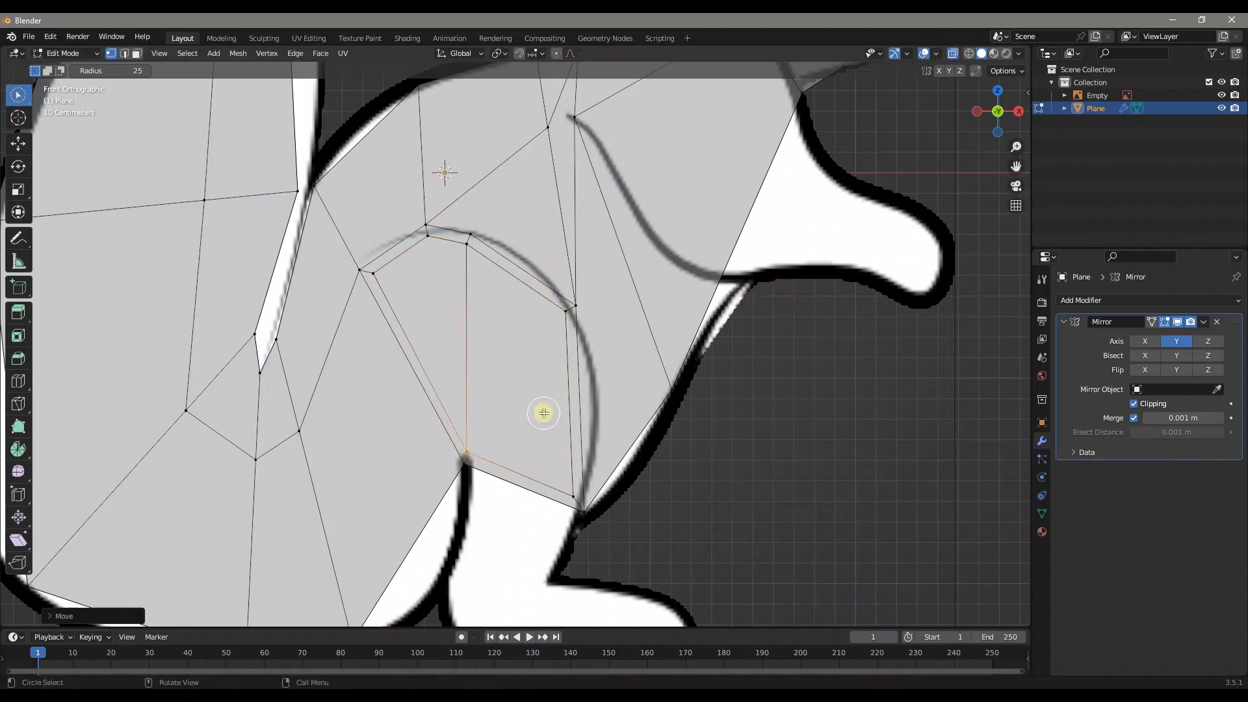
left_click(571, 481)
key("g")
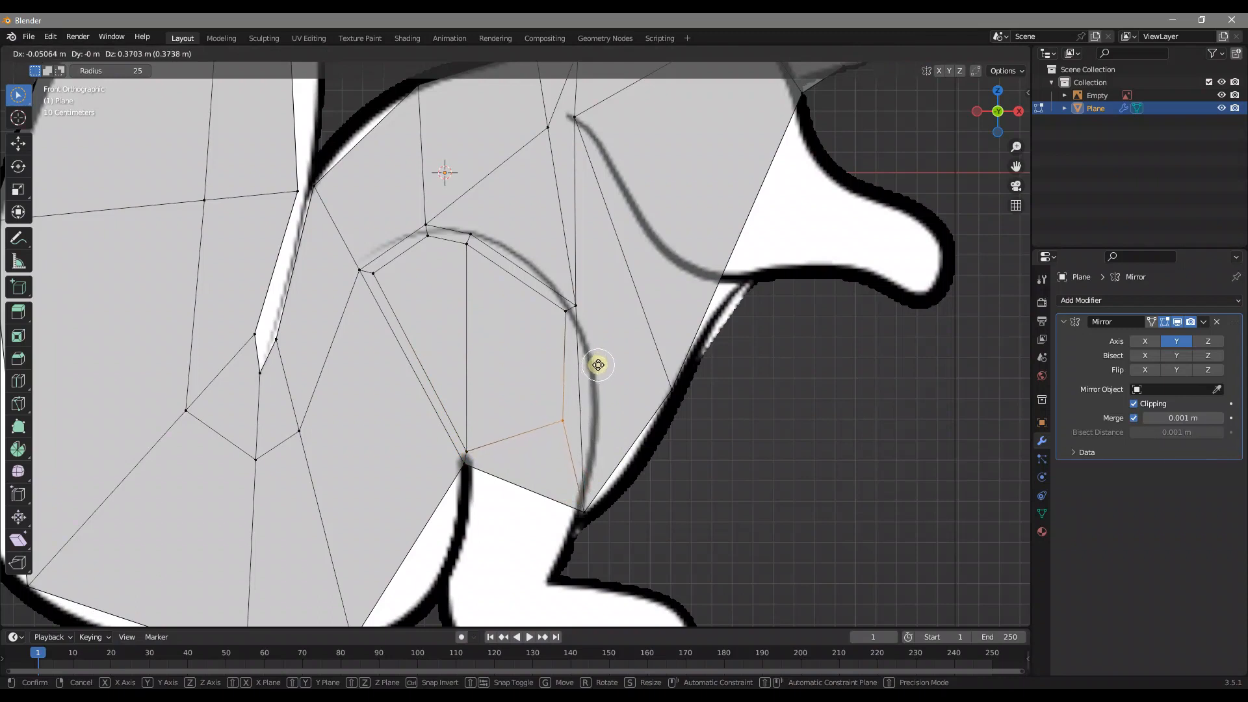
left_click(598, 364)
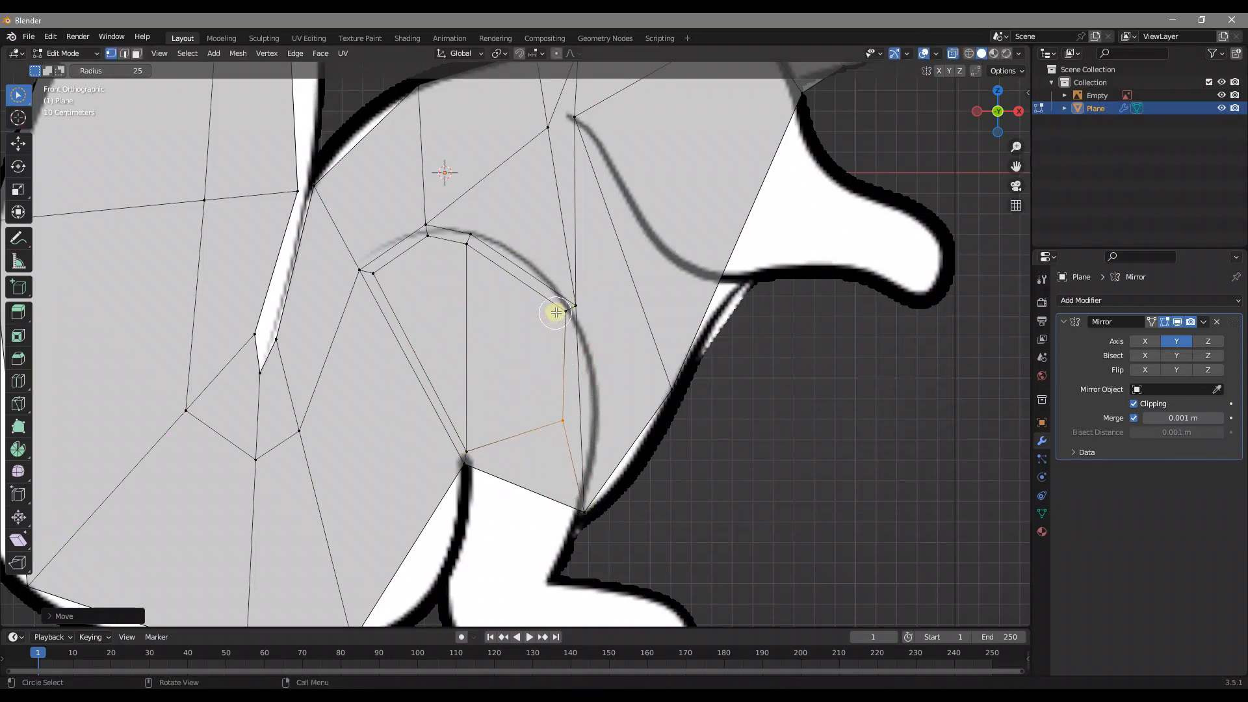
Select the two inset faces on the thigh and move them outward along the Y axis by about 0.09 m.
key("3")
left_click(500, 348)
left_click(428, 301, "shift")
scroll(456, 301, "down", 3)
scroll(456, 300, "down", 1)
middle_click_drag(541, 279, 611, 331)
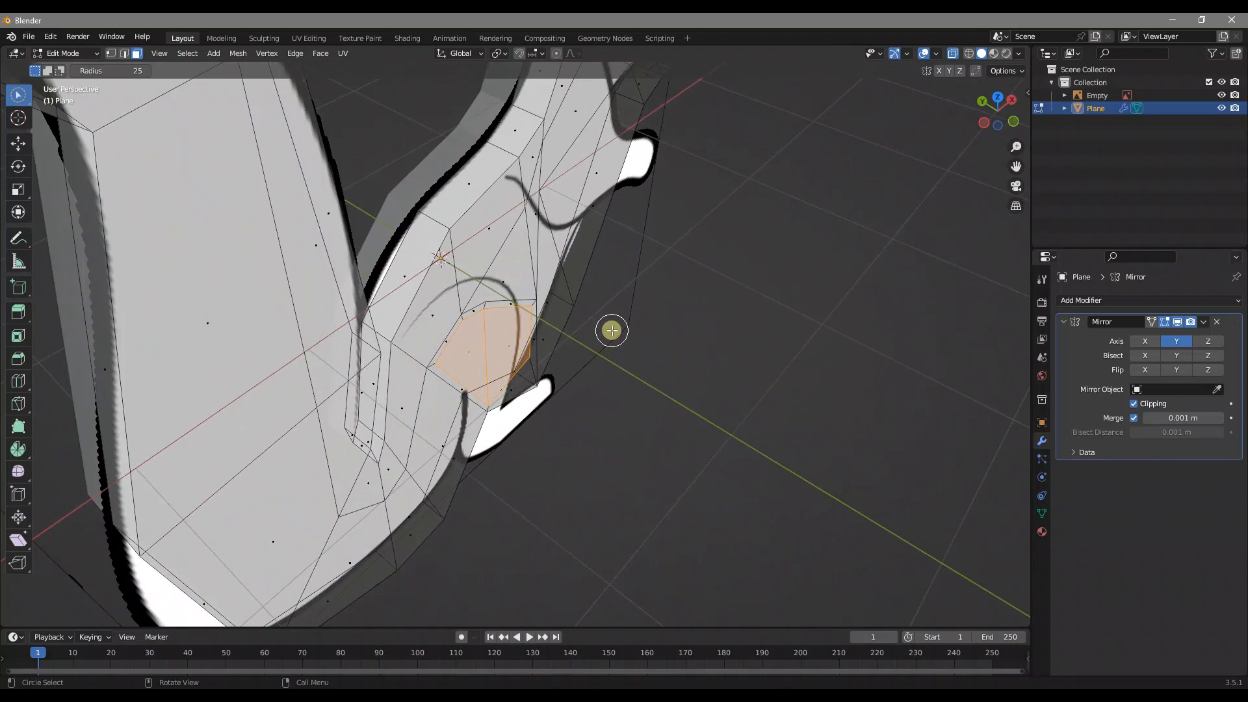
key("g")
key("y")
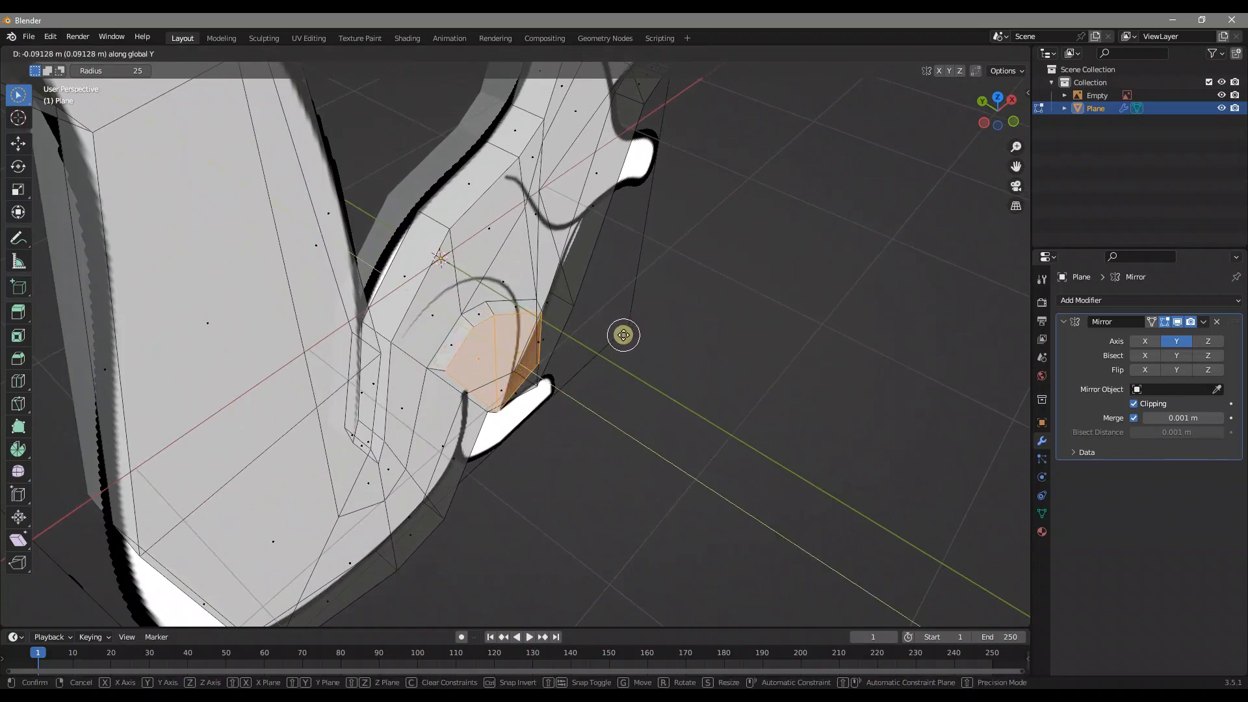
left_click(625, 337)
In vertex mode, lower the three upper rear vertices of the raised thigh inset and move its front upper vertex down.
middle_click_drag(624, 334, 430, 304)
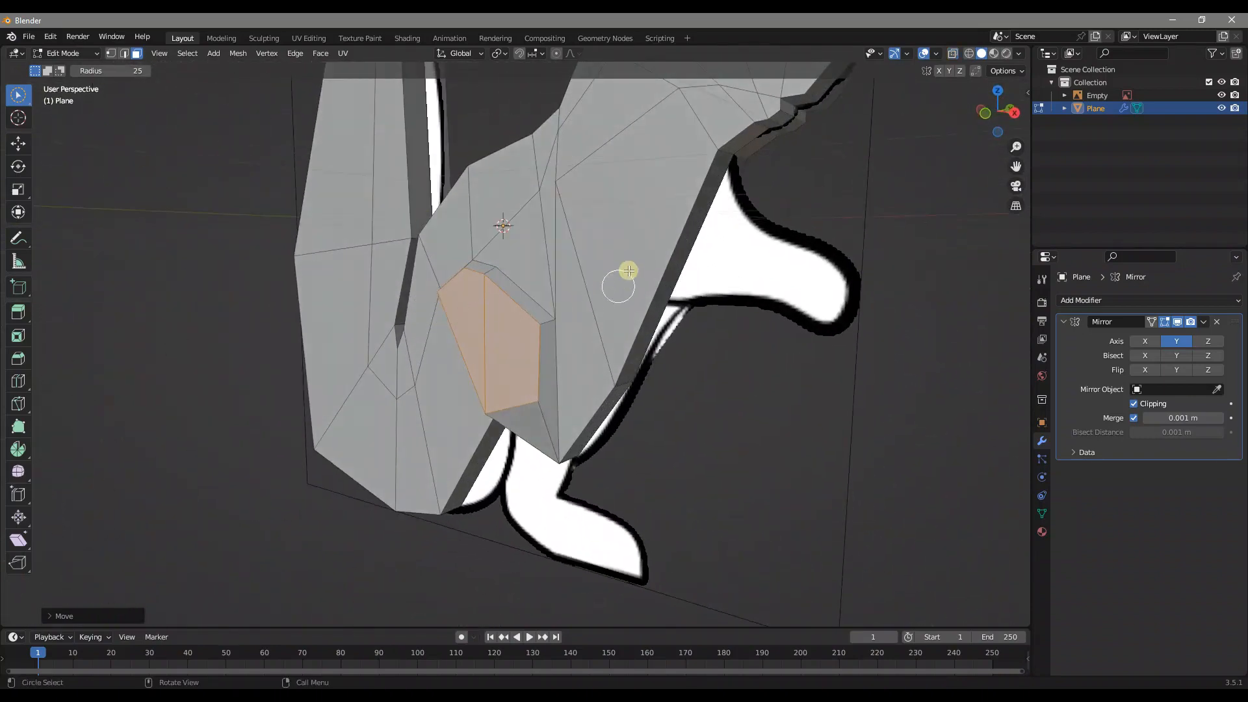
middle_click_drag(628, 271, 546, 267)
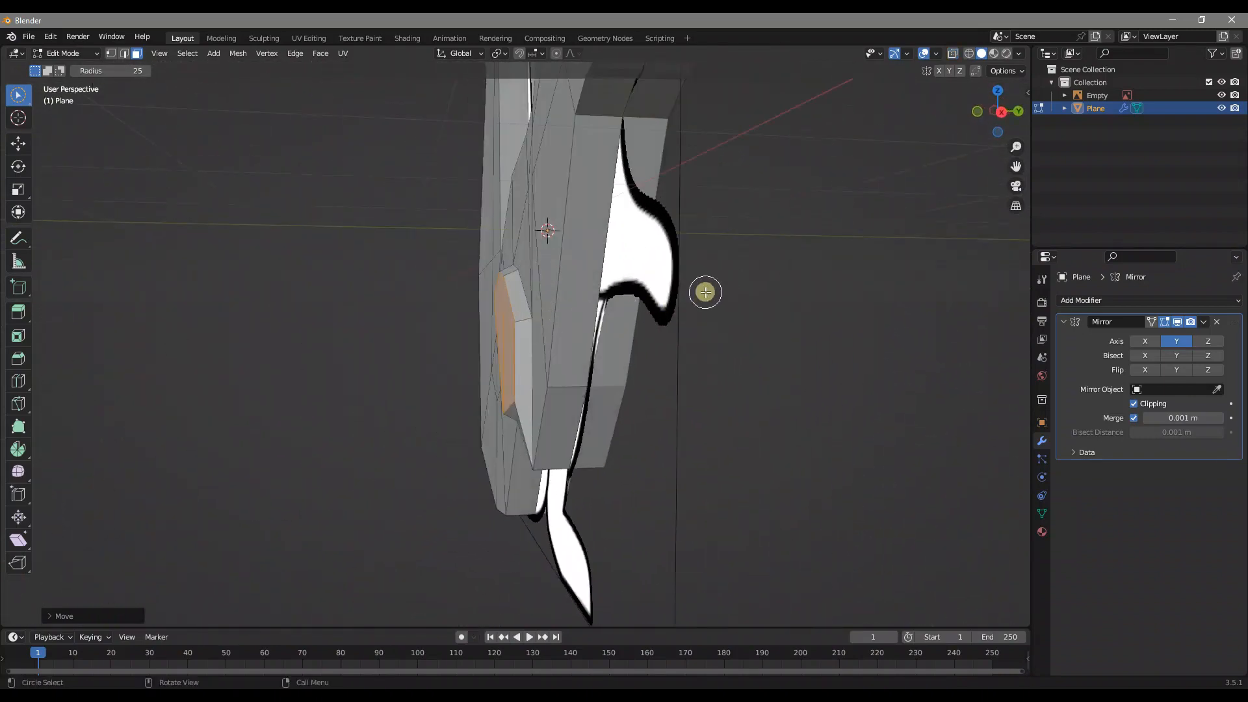
middle_click_drag(482, 317, 537, 341)
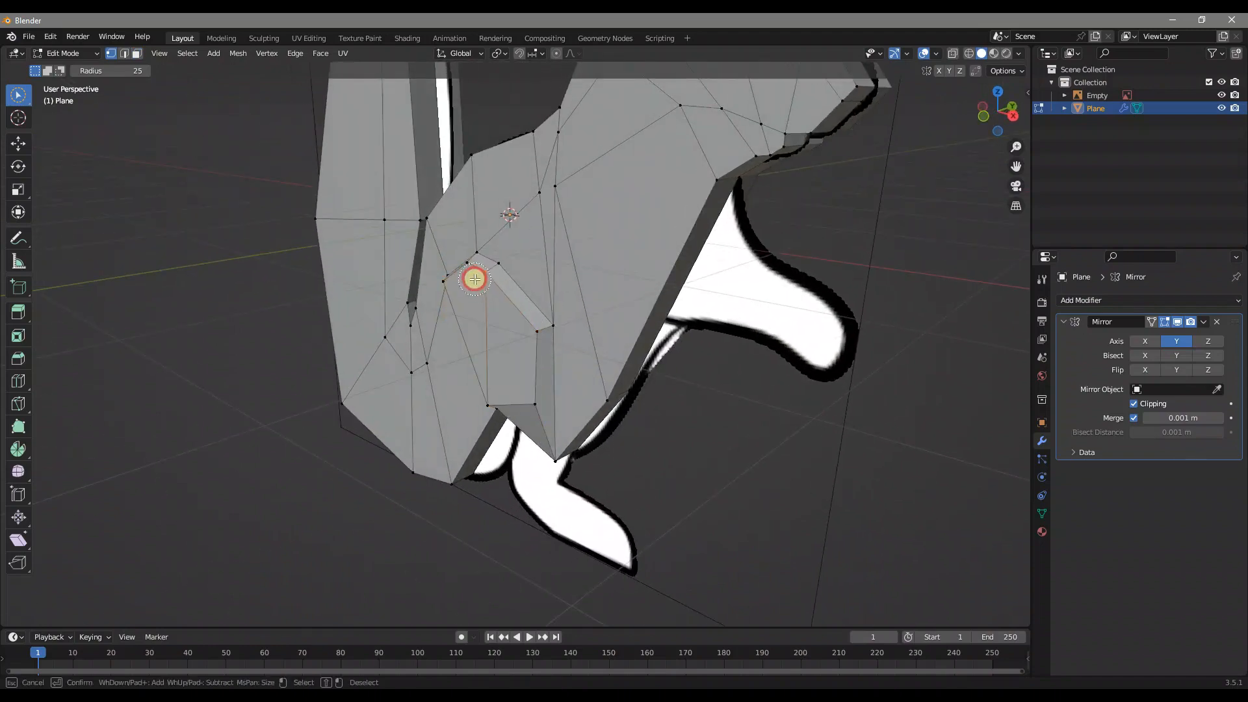
middle_click_drag(469, 279, 507, 370)
key("g")
left_click(652, 325)
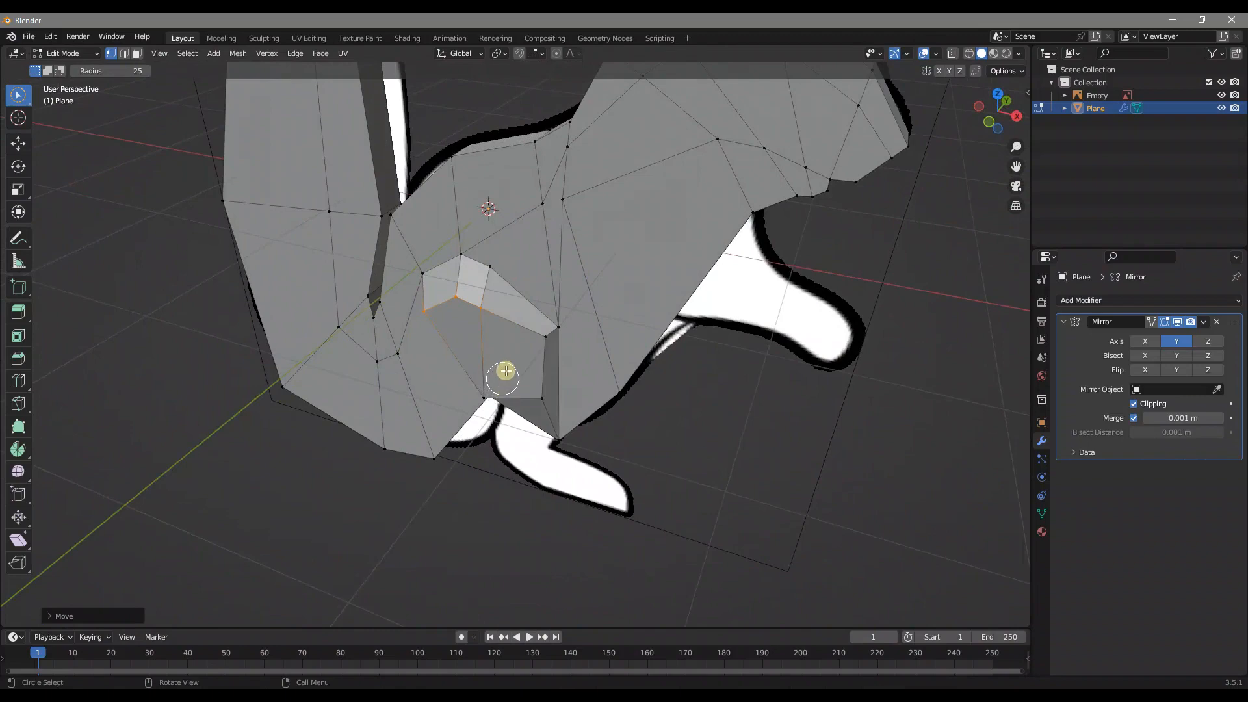
key("g")
left_click(617, 375)
middle_click_drag(616, 375, 519, 321)
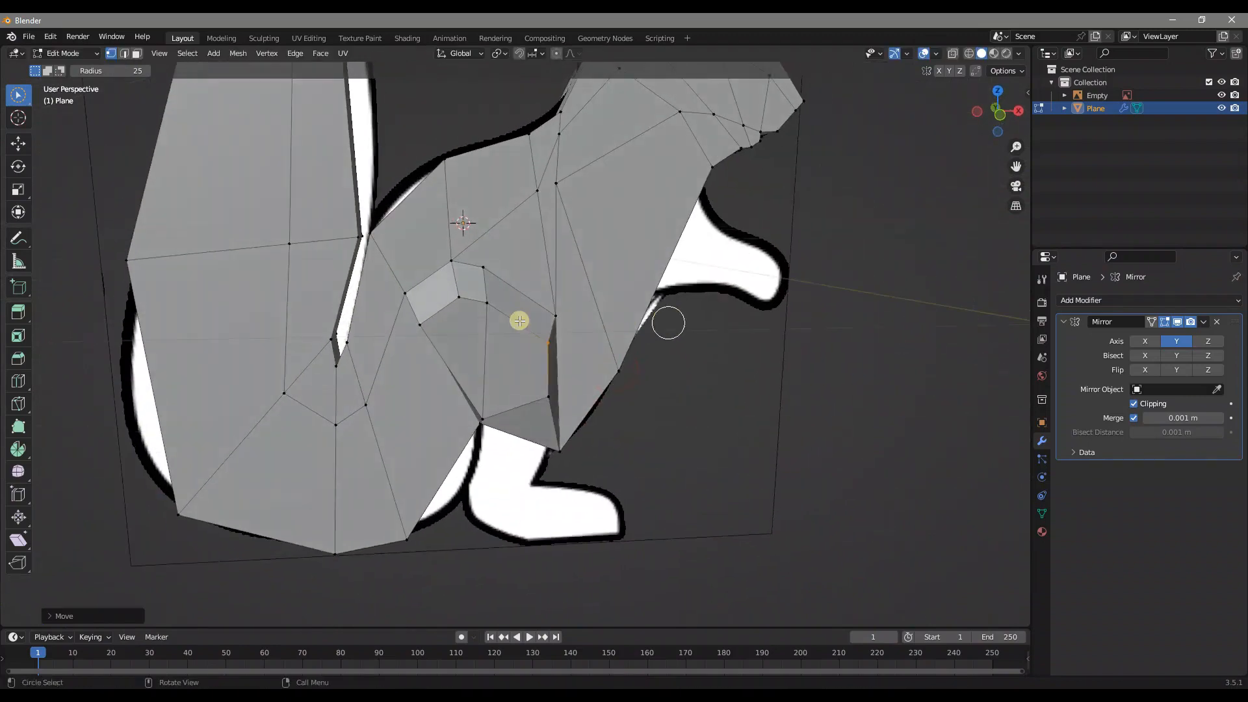
Move the thigh inset's rear upper vertex forward by about 0.11 m.
key("g")
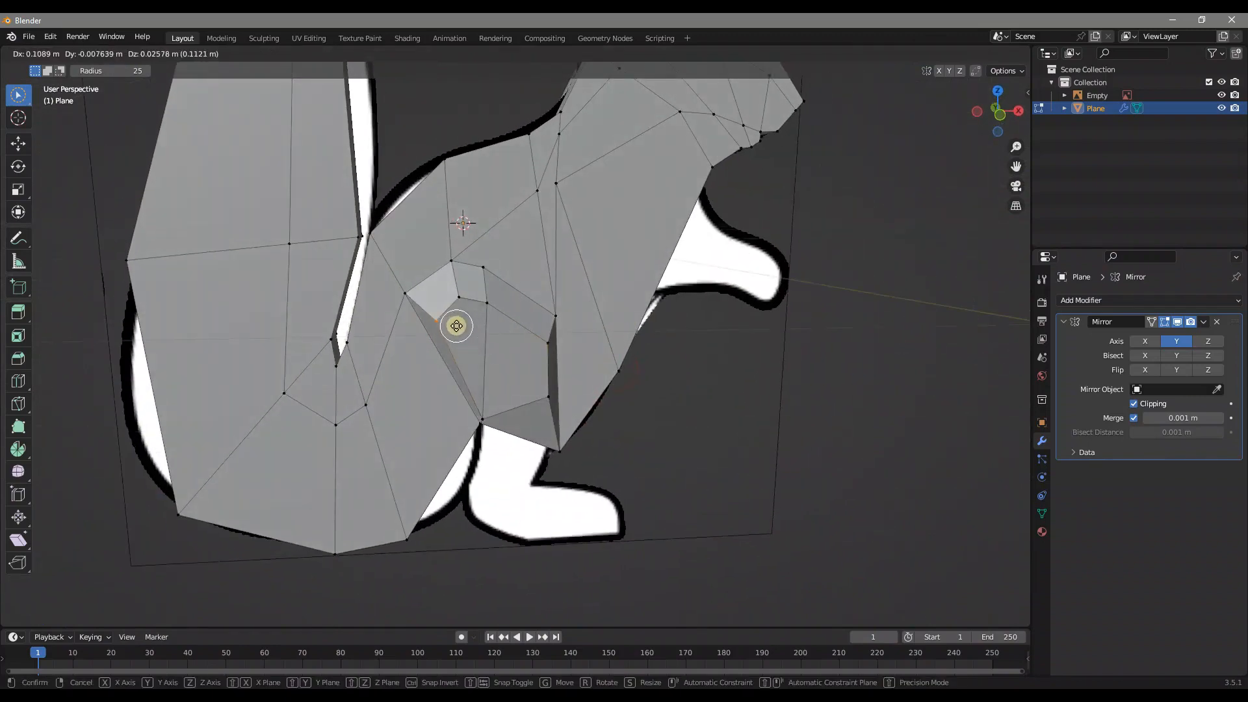
left_click(454, 325)
key("g")
left_click(450, 323)
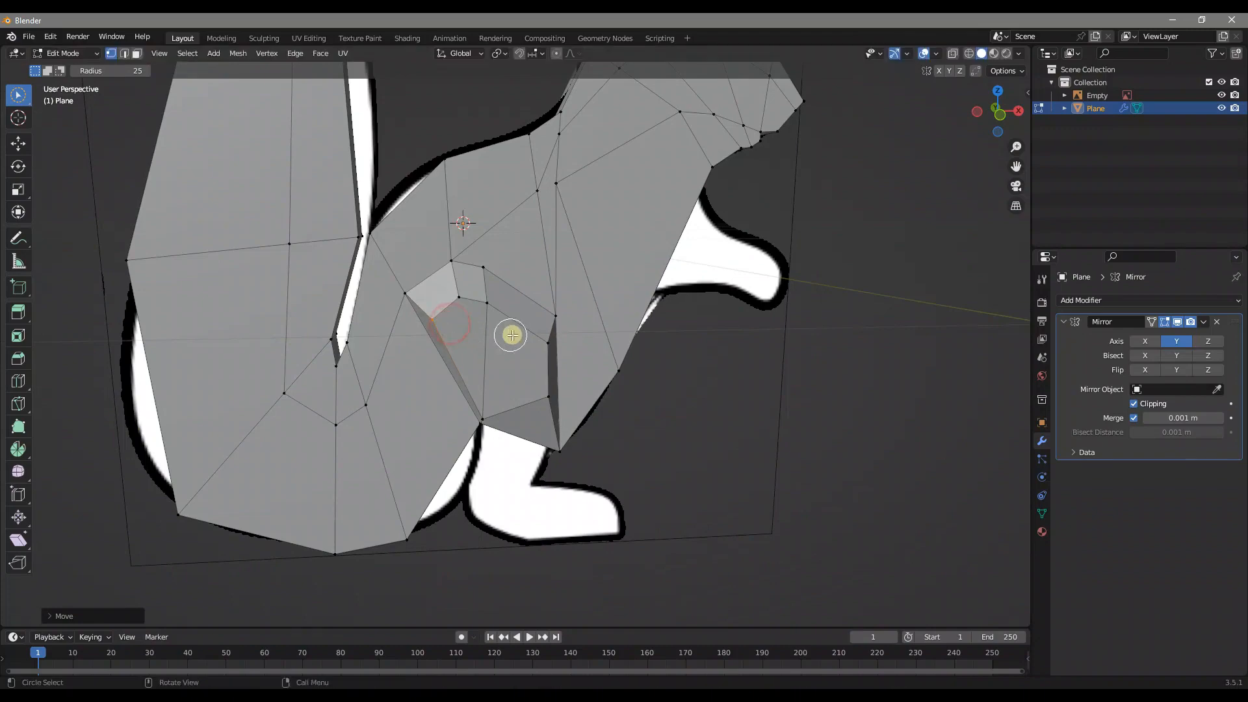
Select the thigh inset's upper row of vertices and move it farther out from the body.
middle_click_drag(494, 372, 544, 361)
left_click_drag(507, 327, 524, 316)
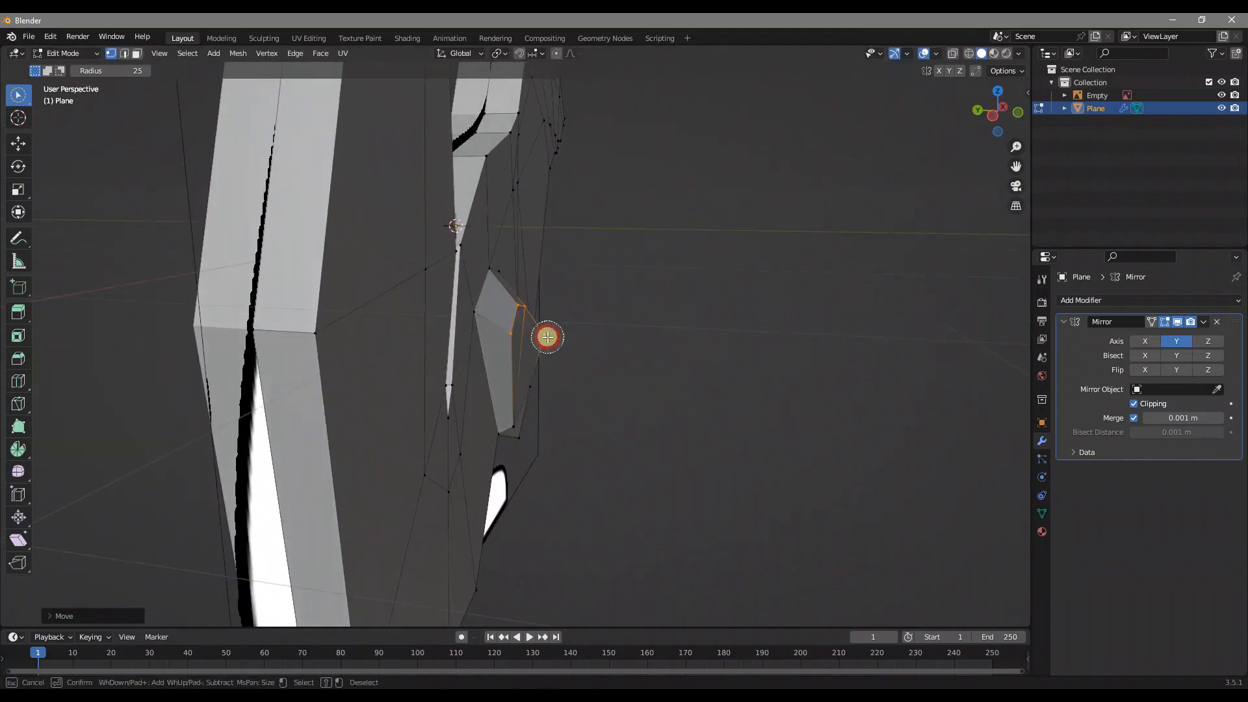
right_click(547, 337)
key("g")
left_click(611, 357)
In front orthographic view, move the thigh inset's two front vertices forward onto the thigh curve of the reference.
middle_click_drag(611, 357, 505, 346)
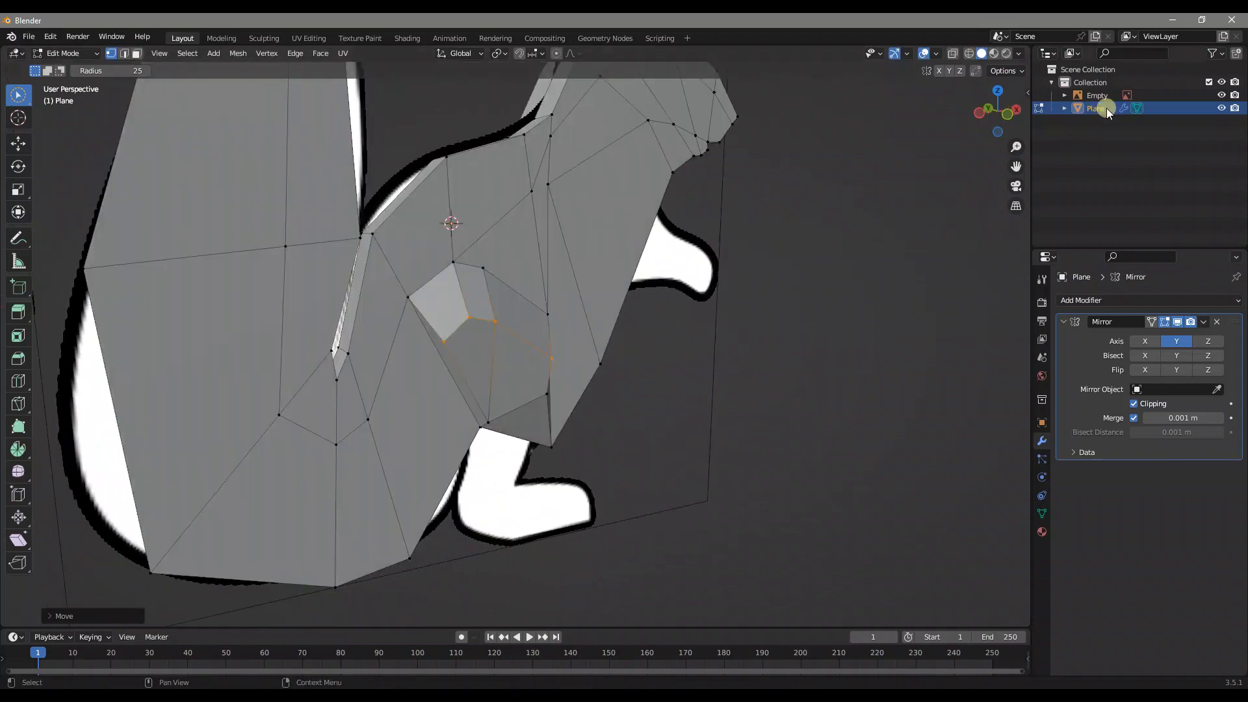
left_click(1018, 117)
scroll(605, 323, "up", 4)
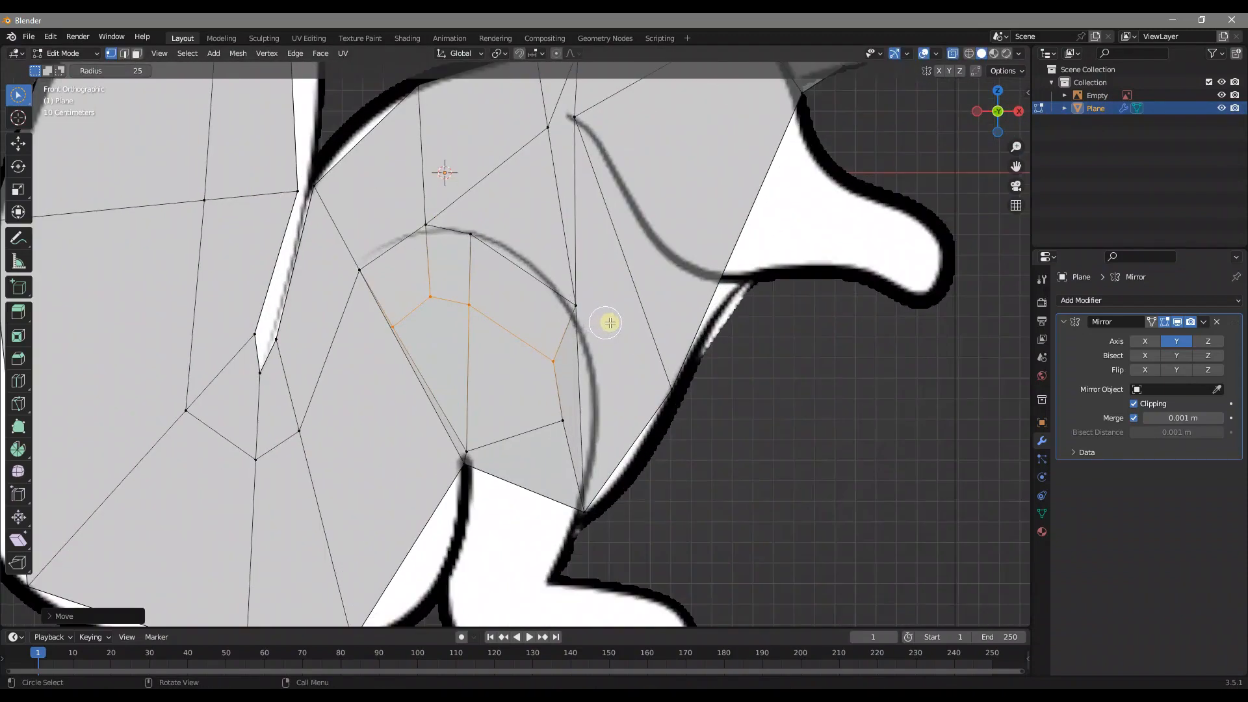
left_click(555, 364)
key("g")
left_click(663, 365)
left_click(544, 430)
left_click(572, 429)
key("g")
left_click(702, 396)
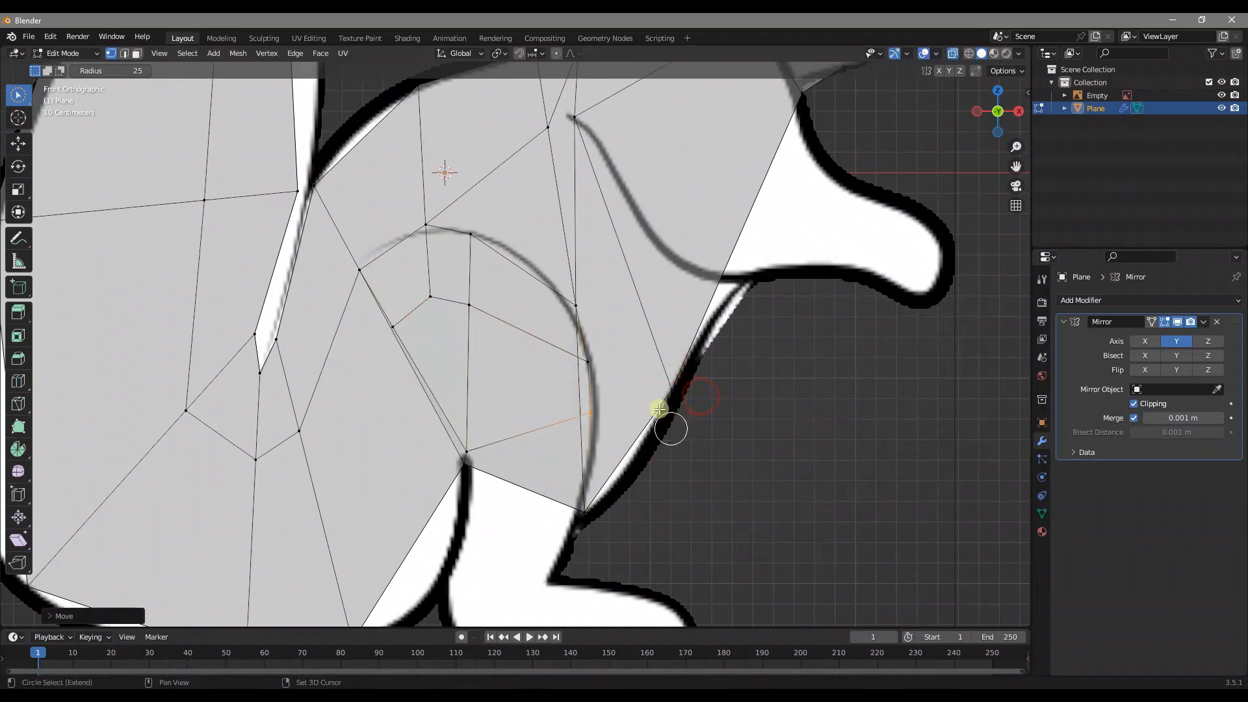
Extrude the two inset thigh faces outward and lower the extruded end by about 0.22 m along Z.
middle_click_drag(551, 413, 534, 349, "shift")
key("3")
left_click(442, 284)
middle_click_drag(442, 284, 595, 322)
key("e")
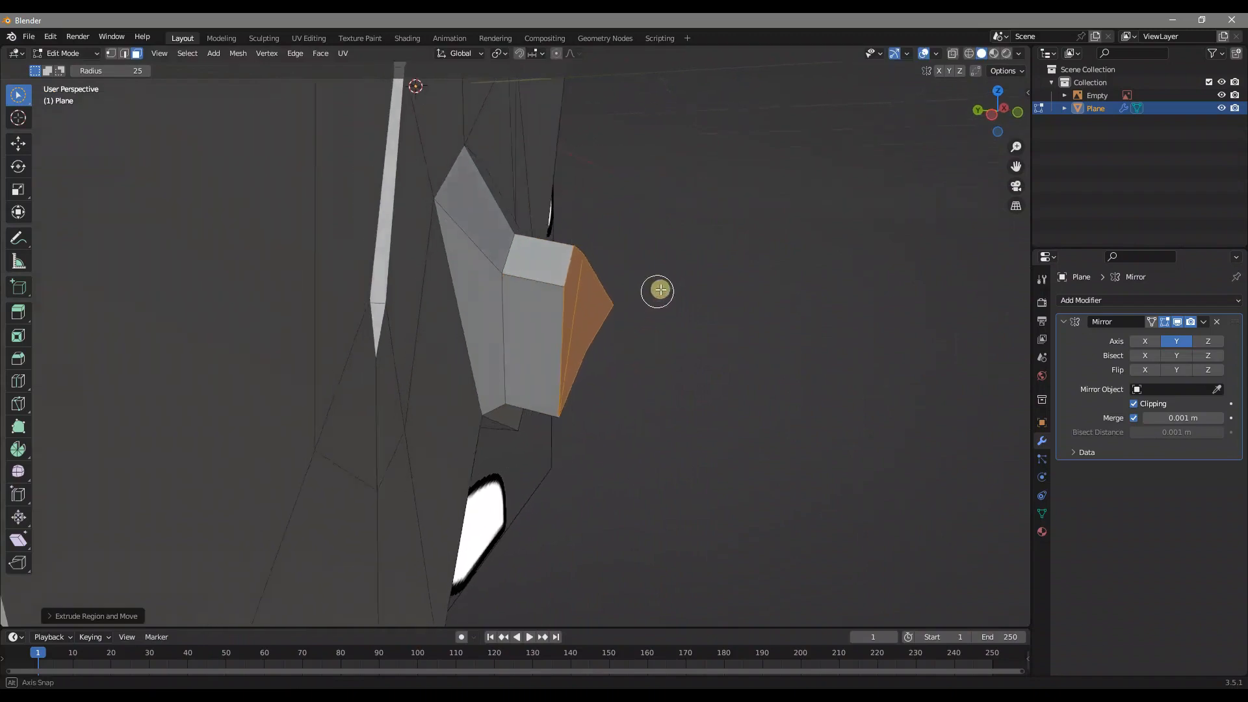
key("z")
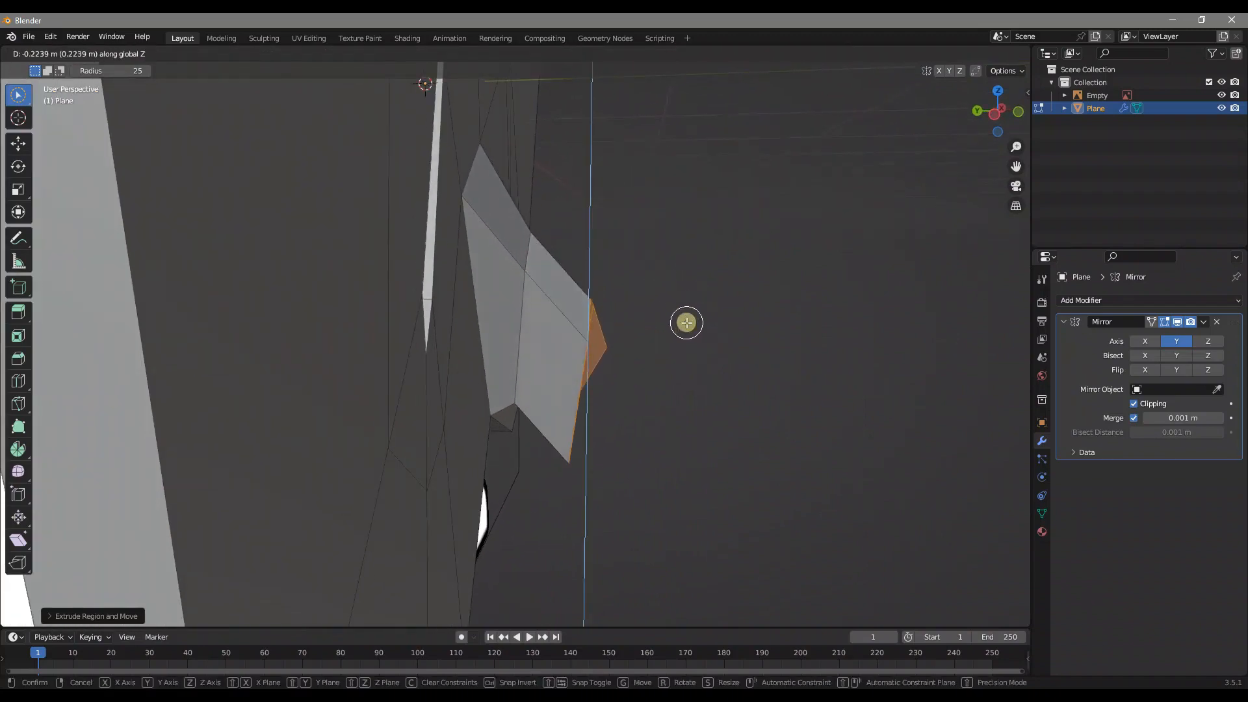
left_click(683, 322)
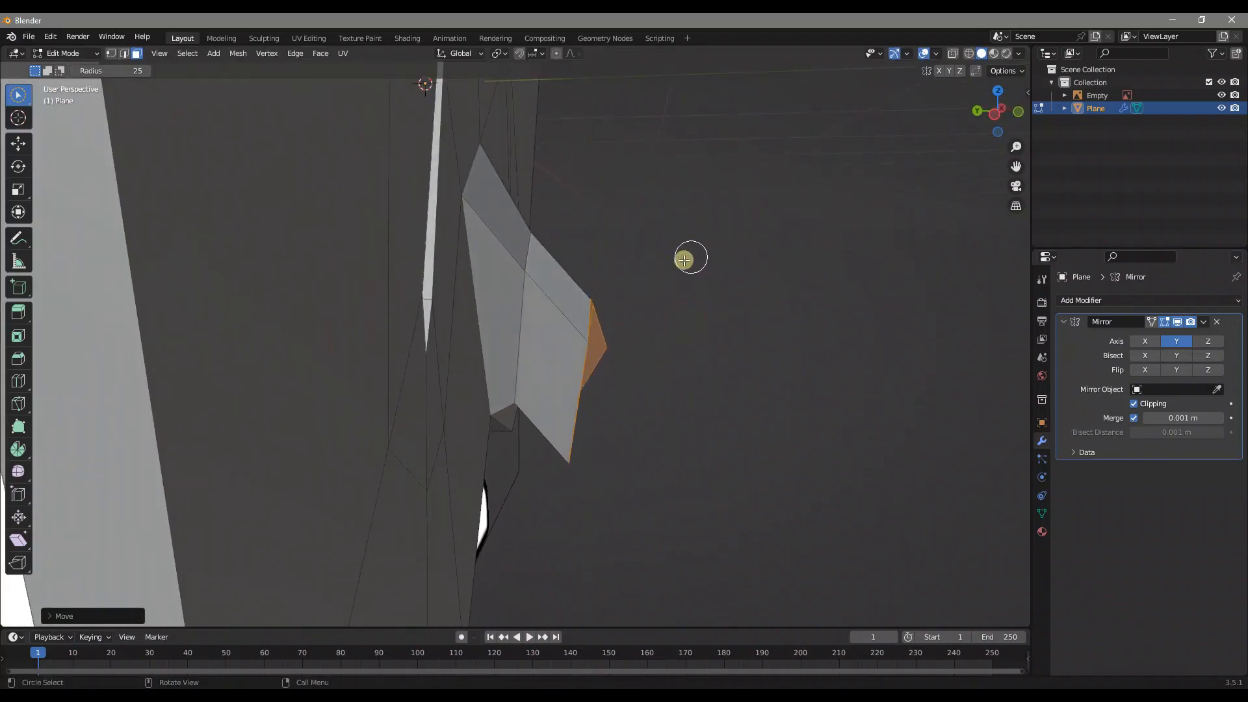
In right orthographic view, rotate the extruded leg end toward facing downward and scale it down.
left_click(1019, 116)
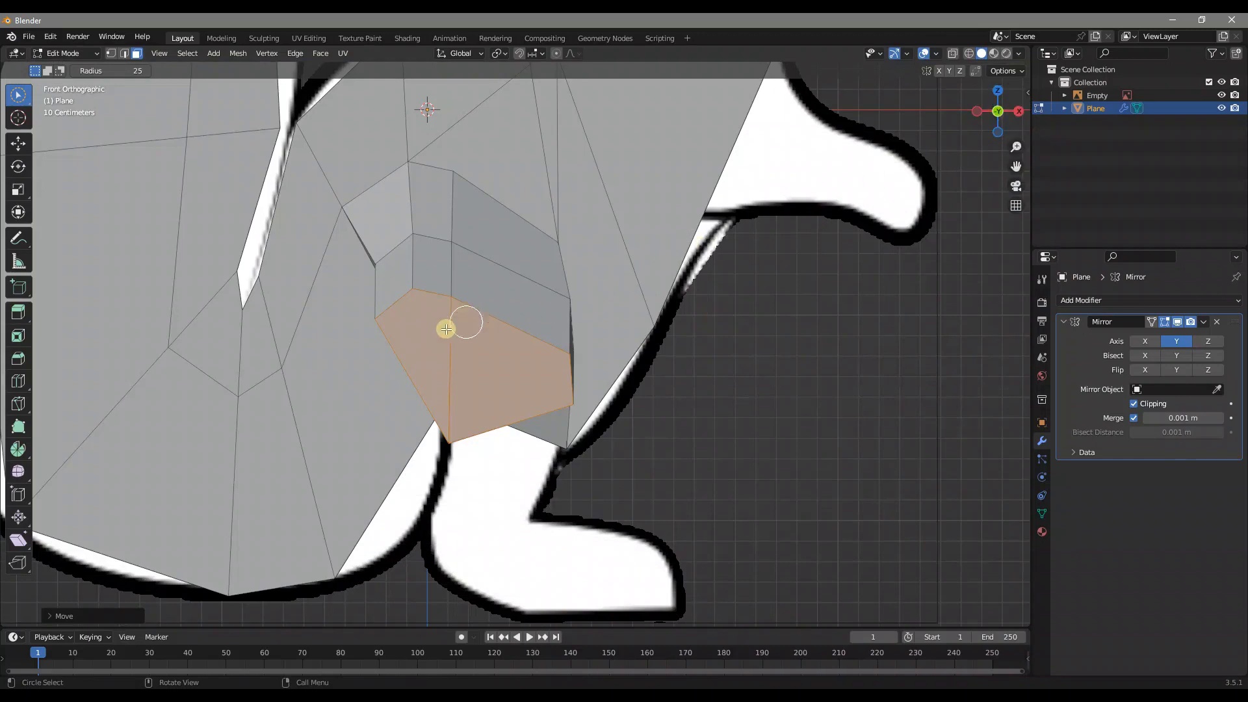
left_click(1018, 111)
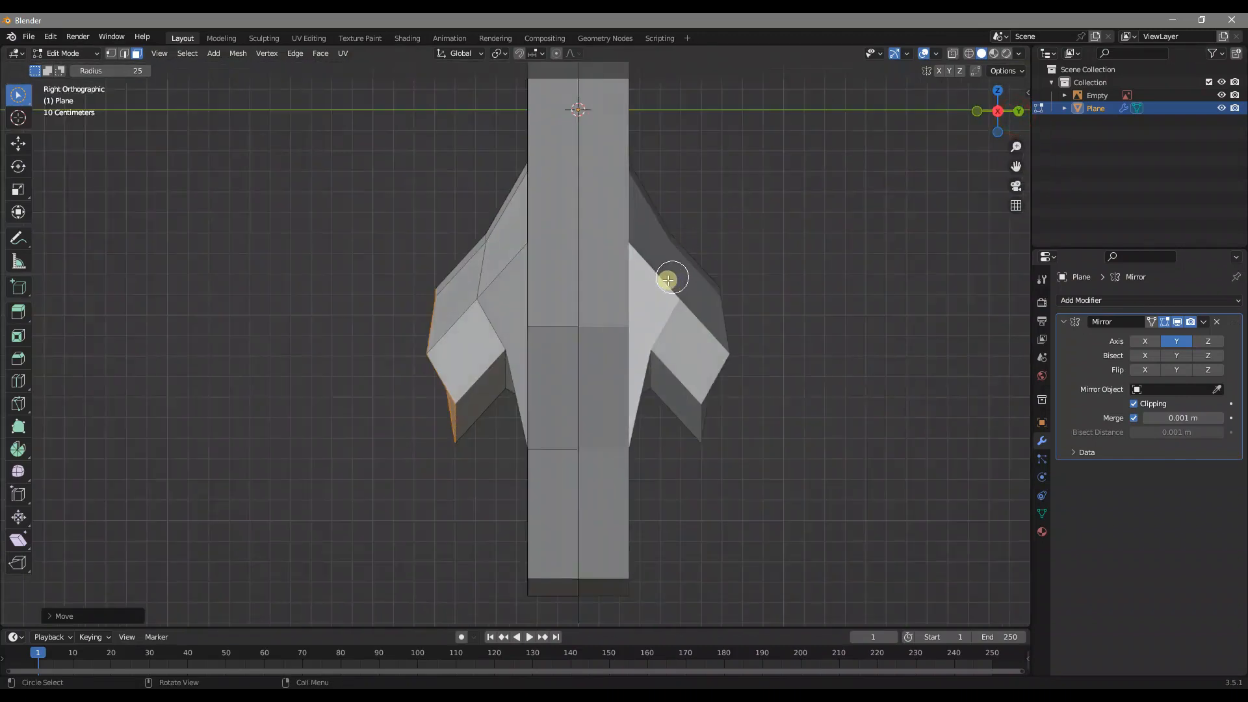
key("r")
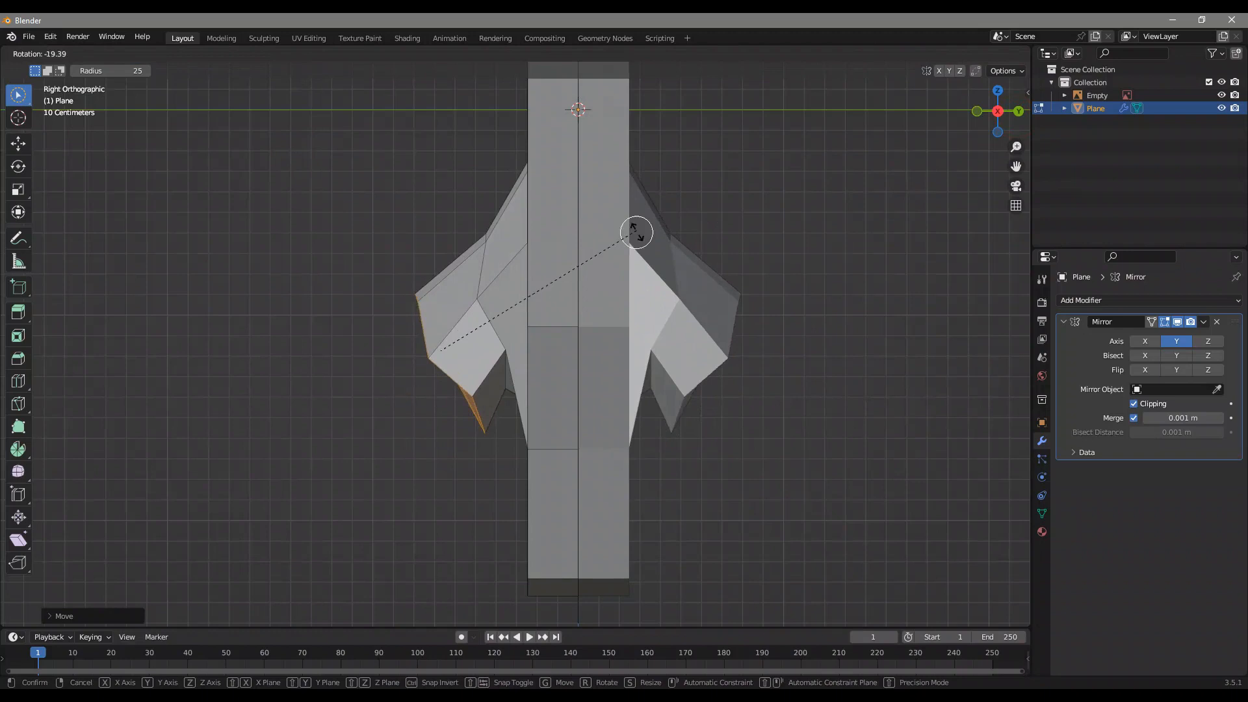
left_click(600, 164)
key("s")
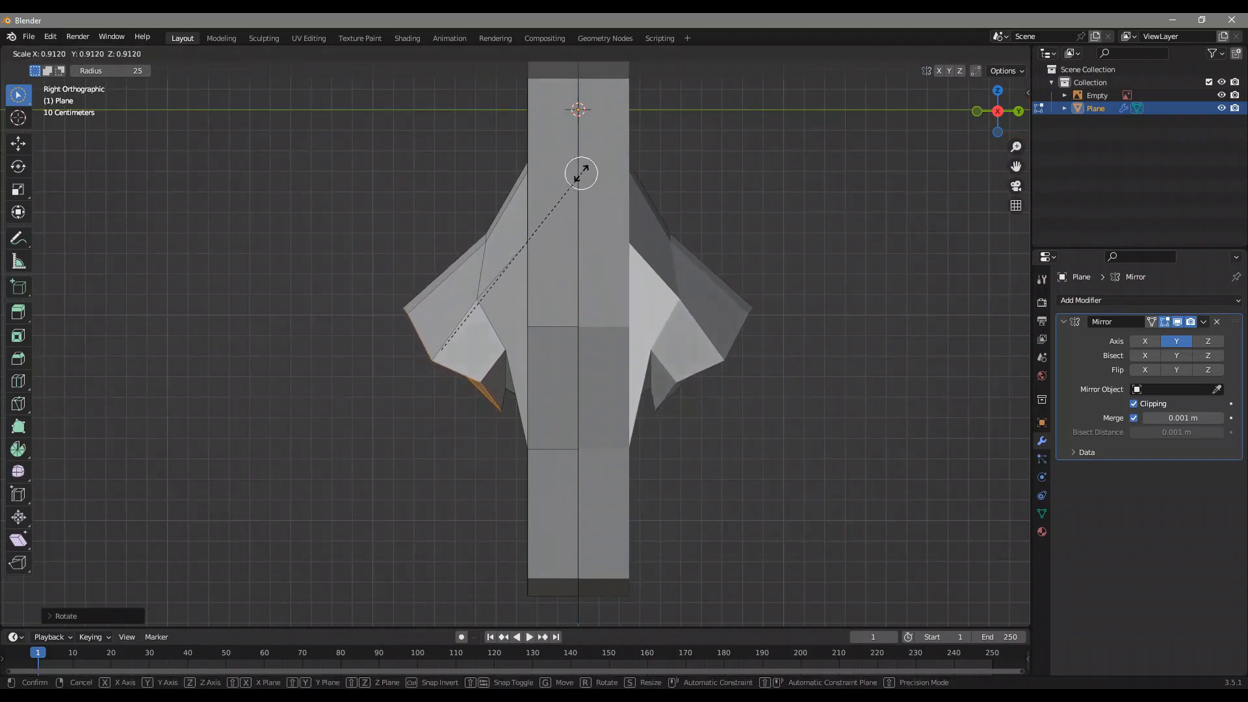
left_click(536, 221)
Reposition the leg's end faces slightly lower and closer to the body, rotate them further and shrink them again.
key("g")
left_click(556, 247)
key("r")
left_click(585, 218)
key("s")
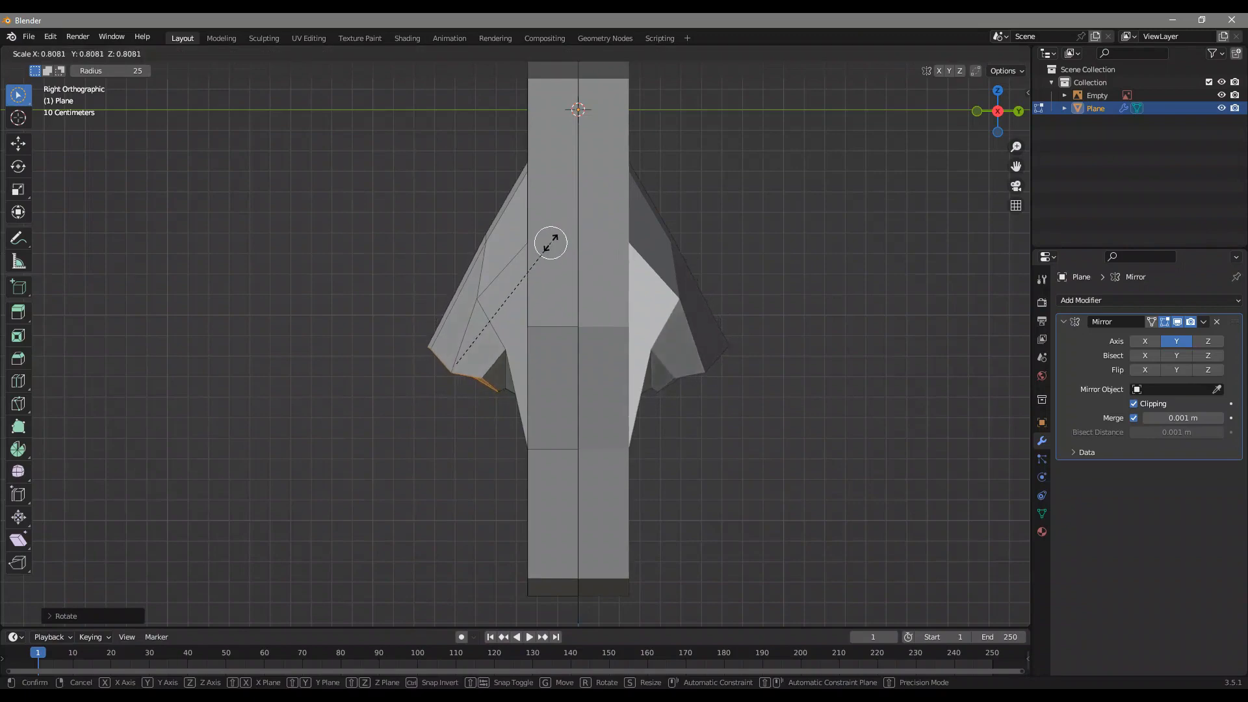
left_click(530, 251)
In front orthographic view, widen the leg's end faces along X and shift them forward to the front of the thigh.
scroll(524, 251, "down", 3)
middle_click_drag(518, 270, 744, 256)
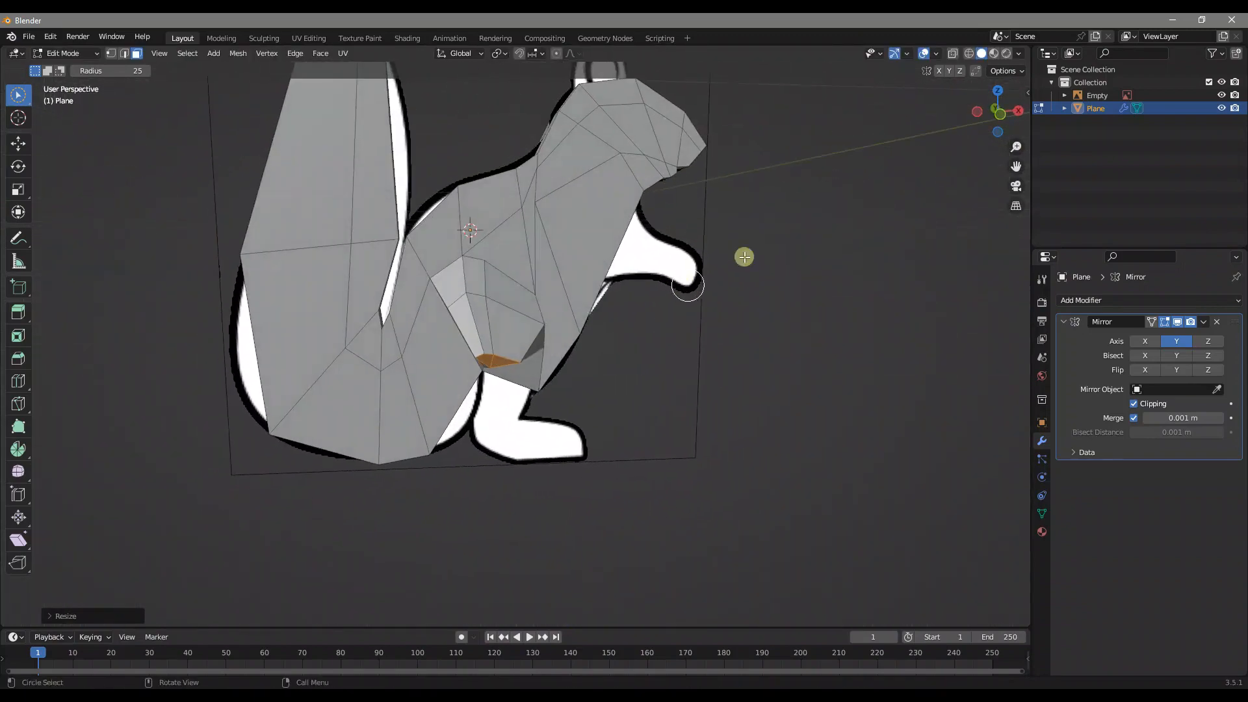
left_click(1004, 119)
scroll(627, 326, "up", 6)
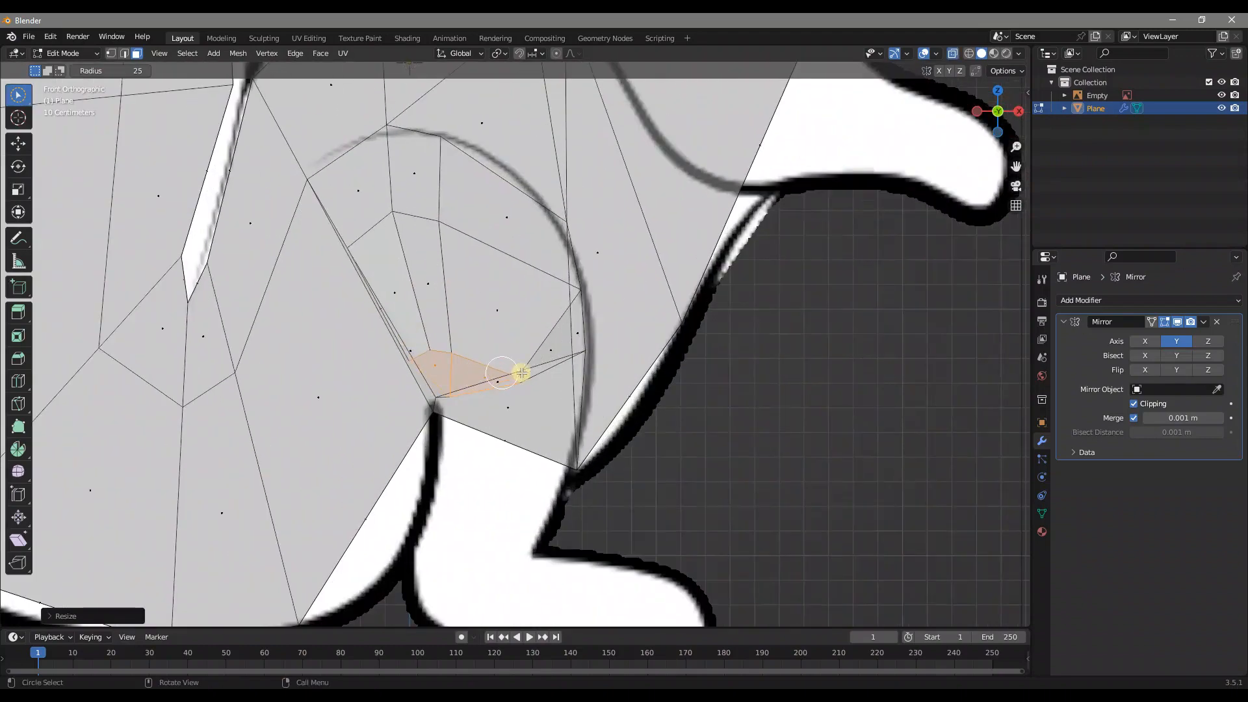
scroll(645, 335, "down", 7)
scroll(645, 334, "up", 5)
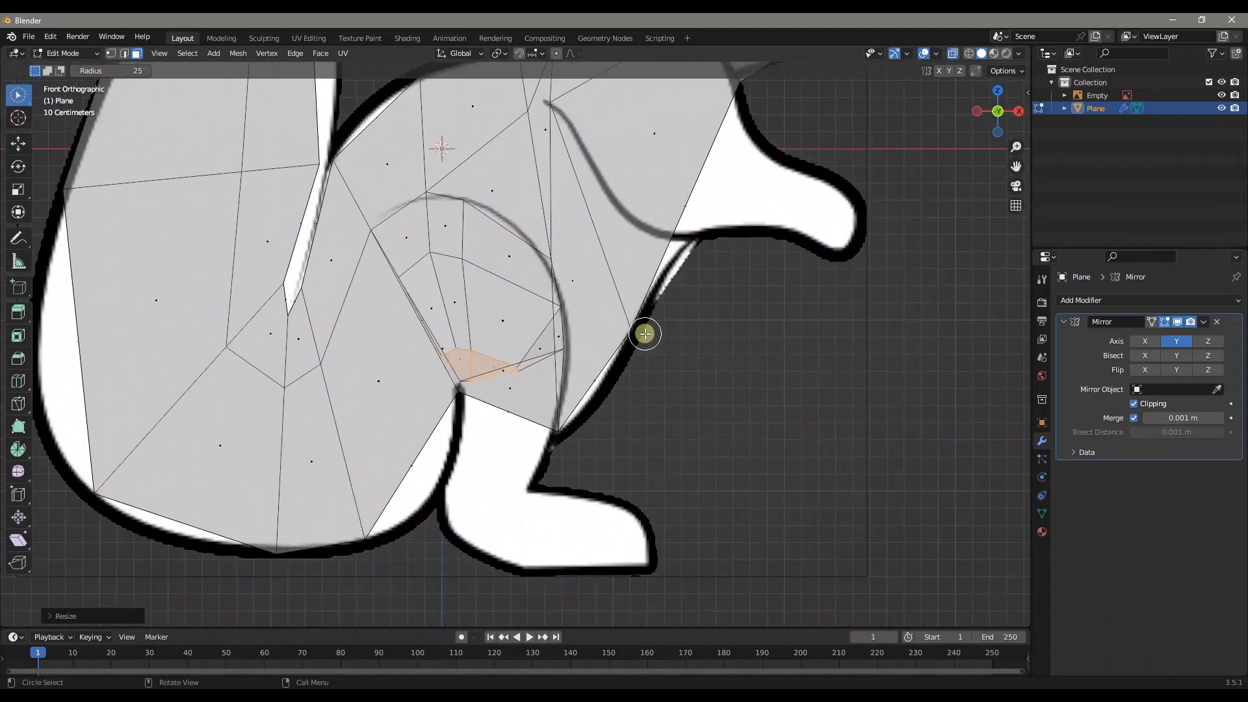
key("s")
key("x")
left_click(740, 335)
key("g")
left_click(763, 335)
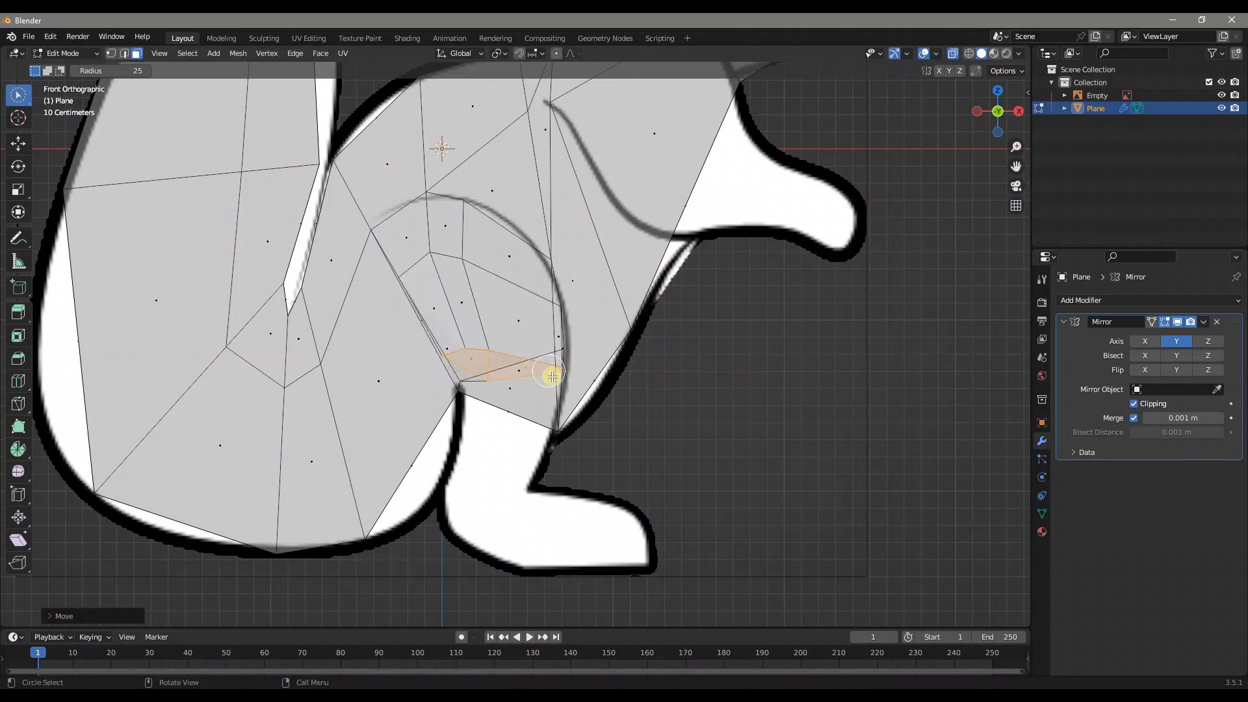
Move the leg's end faces down to the top of the lower leg and scale them to fit its width.
key("g")
key("s")
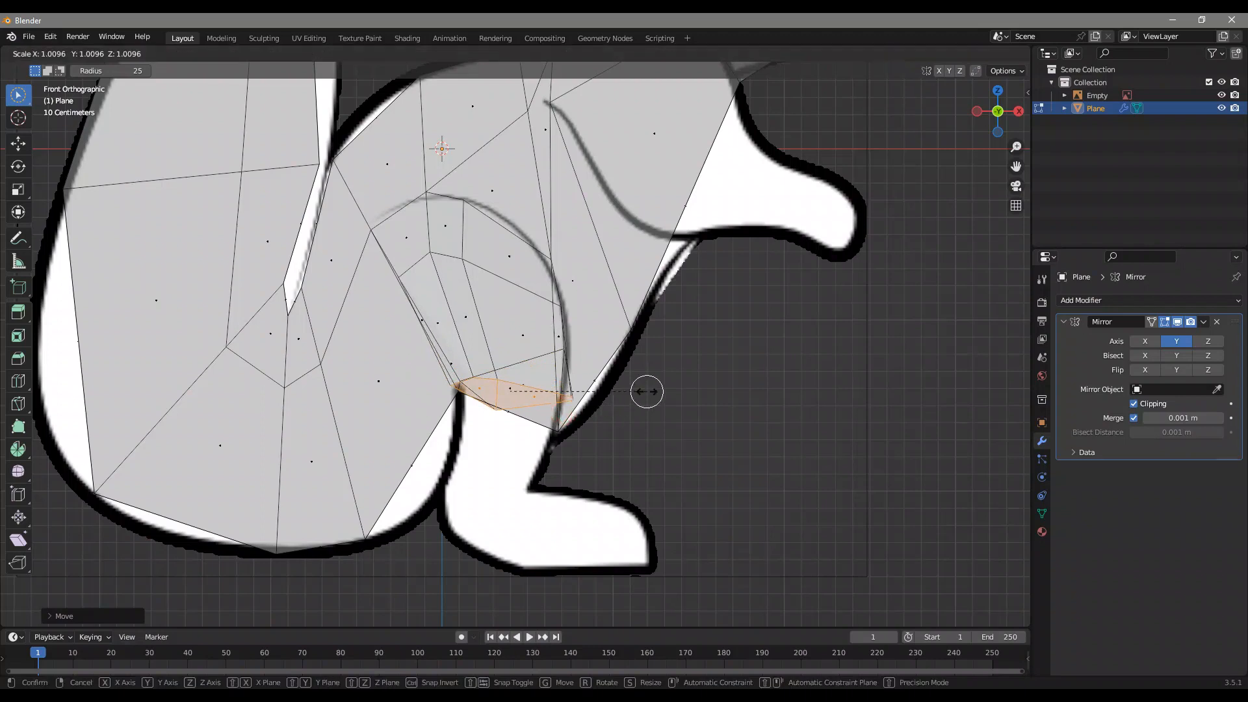
right_click(626, 396)
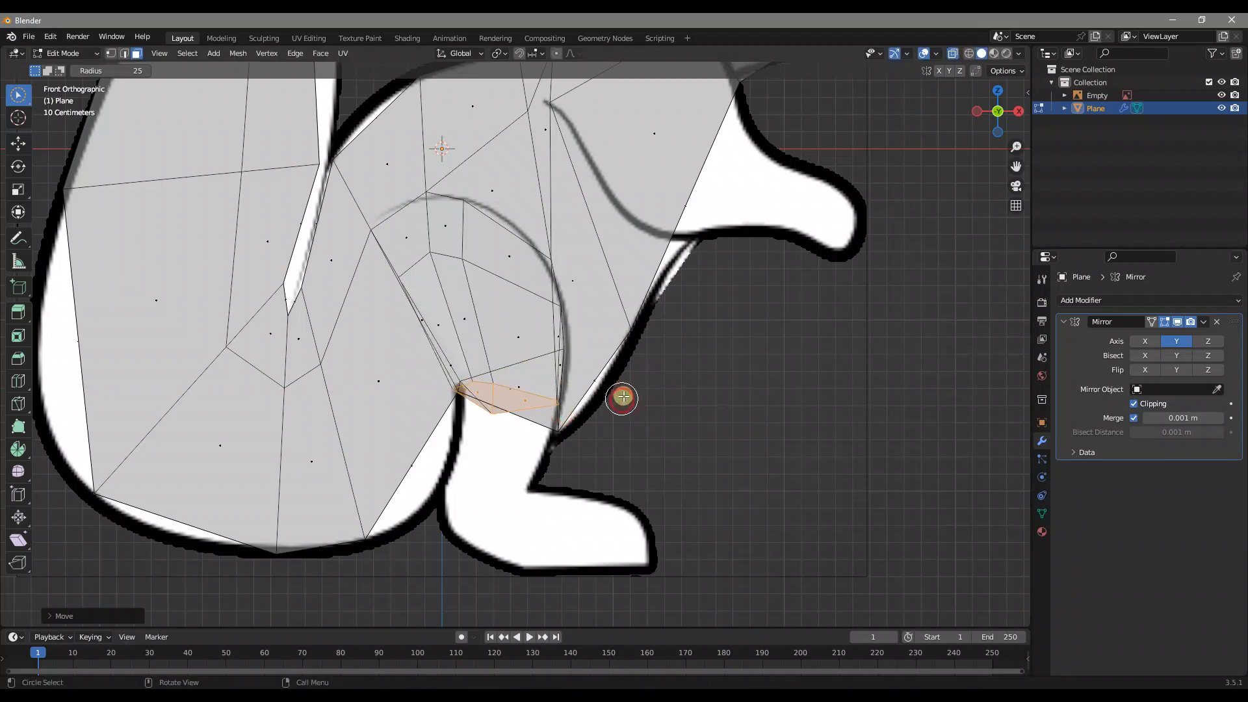
middle_click_drag(628, 355, 607, 282, "shift")
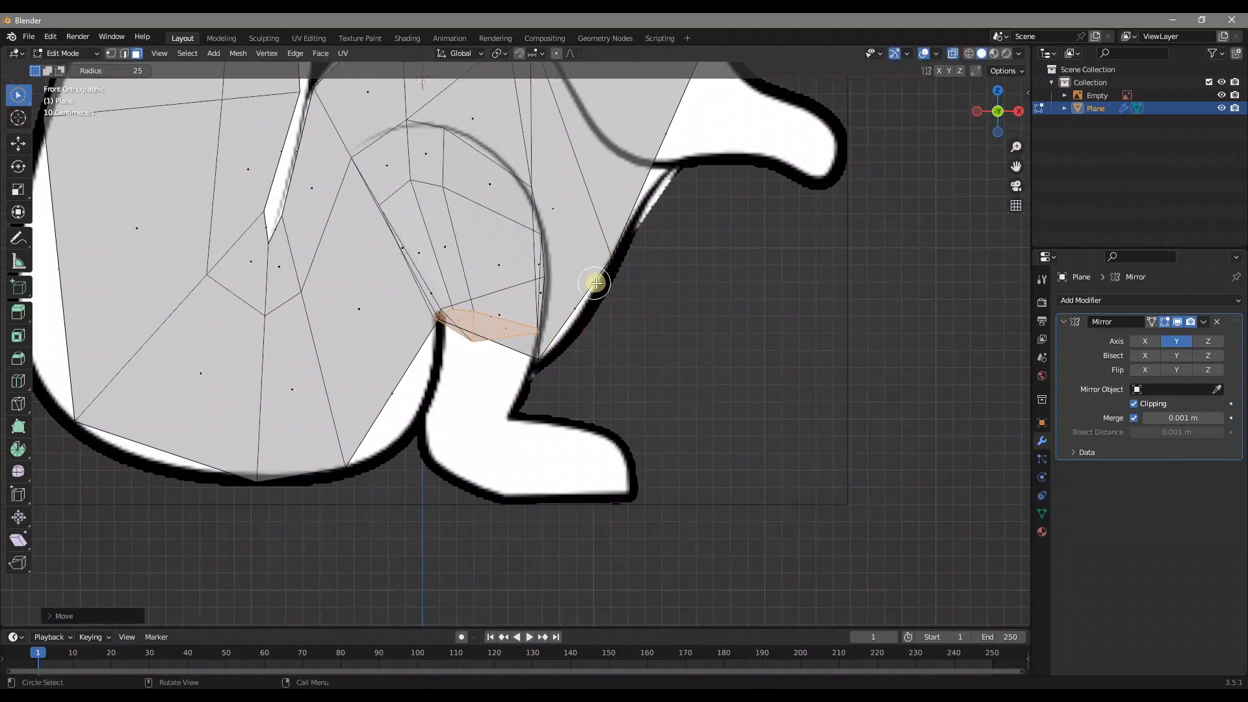
In right orthographic view, rotate the leg's end faces by about 26° so they lie nearly level.
left_click(1019, 119)
key("r")
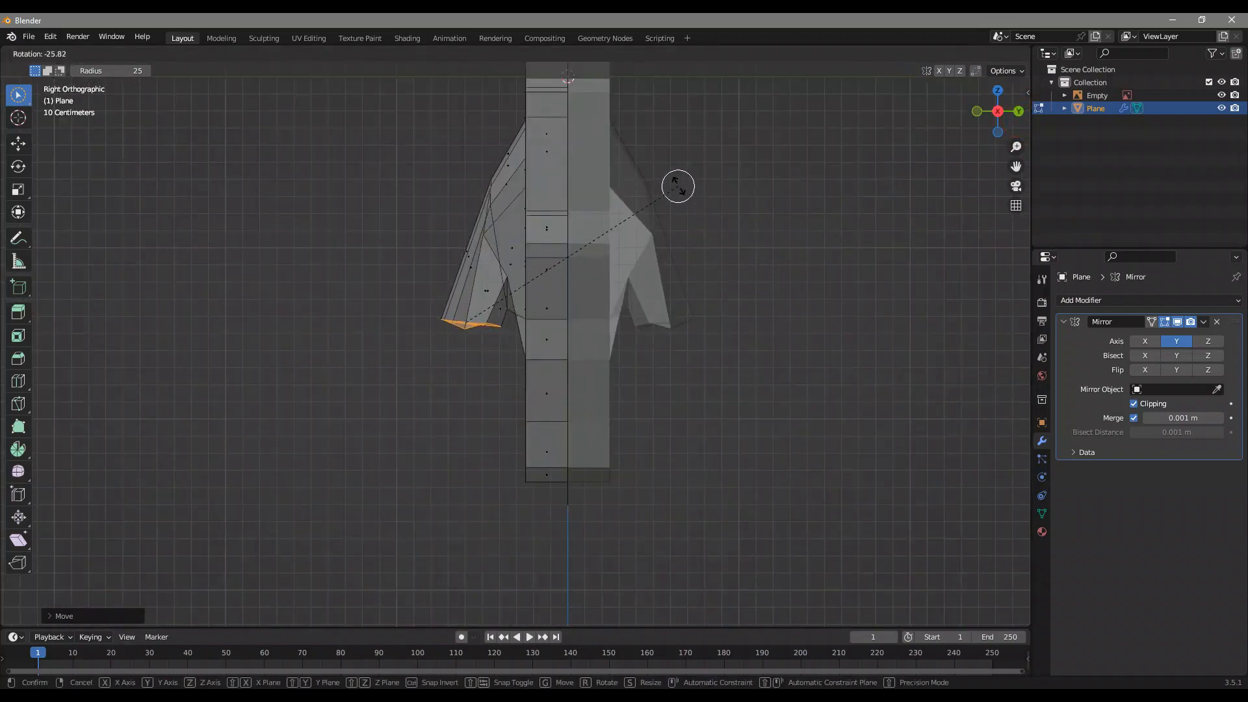
left_click(673, 173)
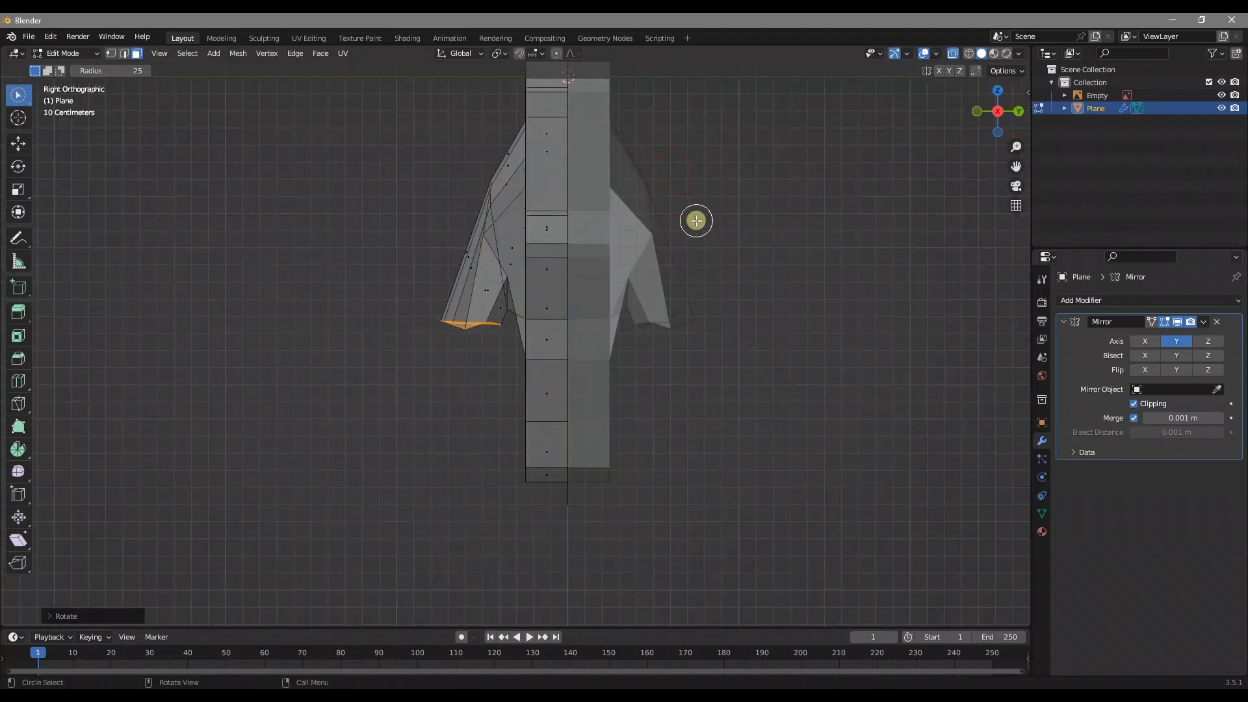
In front orthographic view, extrude the leg's end faces down to the ankle and scale them to the ankle's width.
left_click(975, 120)
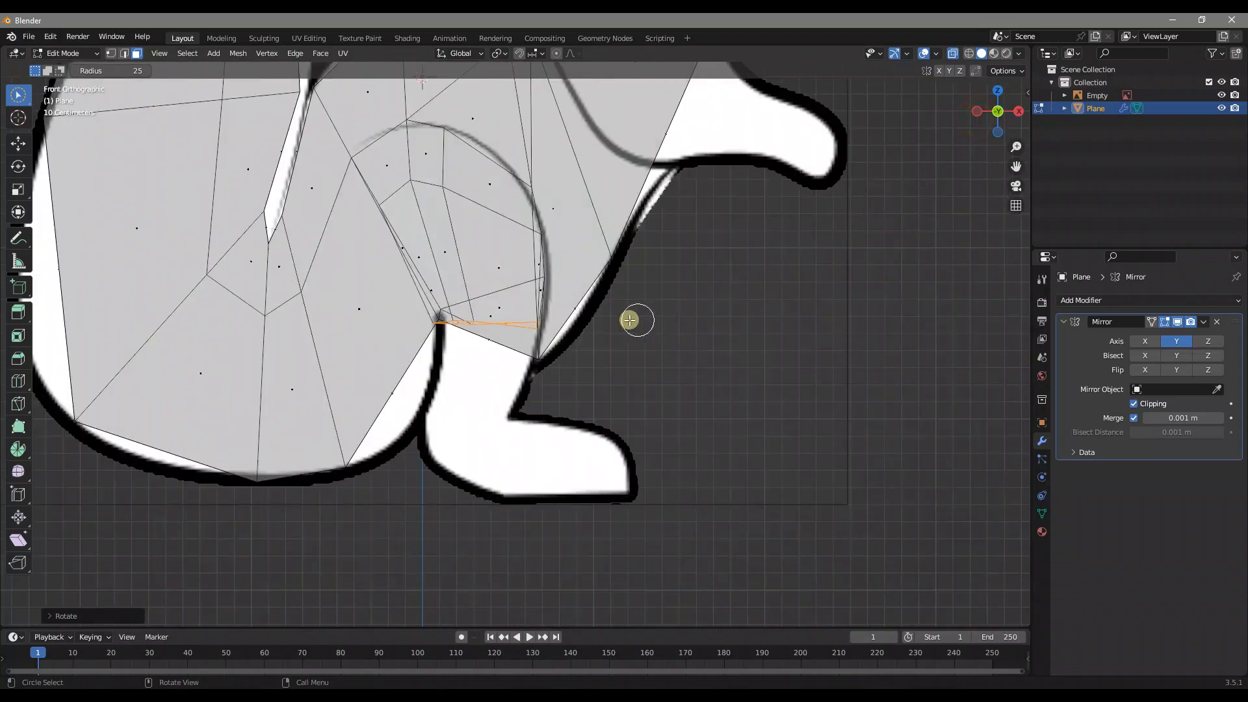
key("e")
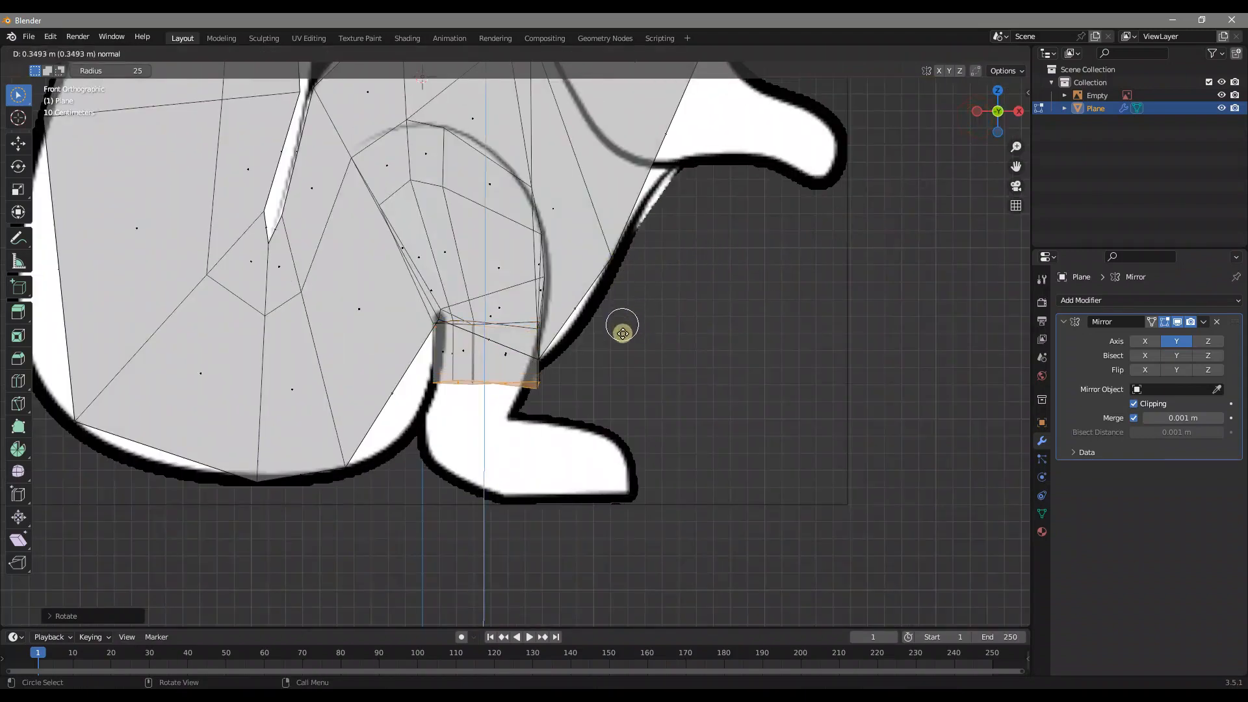
left_click(601, 350)
key("s")
left_click(711, 316)
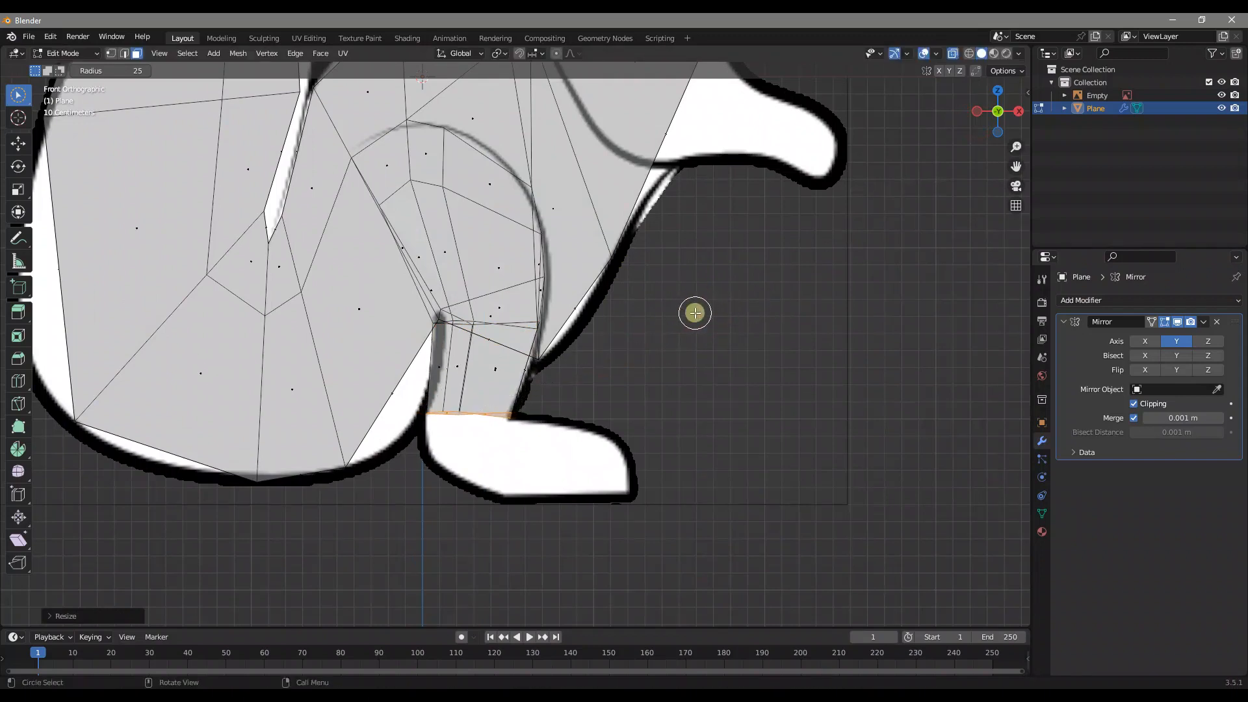
Extrude the ankle faces down into the heel, then rotate and move them to face forward across the foot outline.
key("e")
left_click(718, 370)
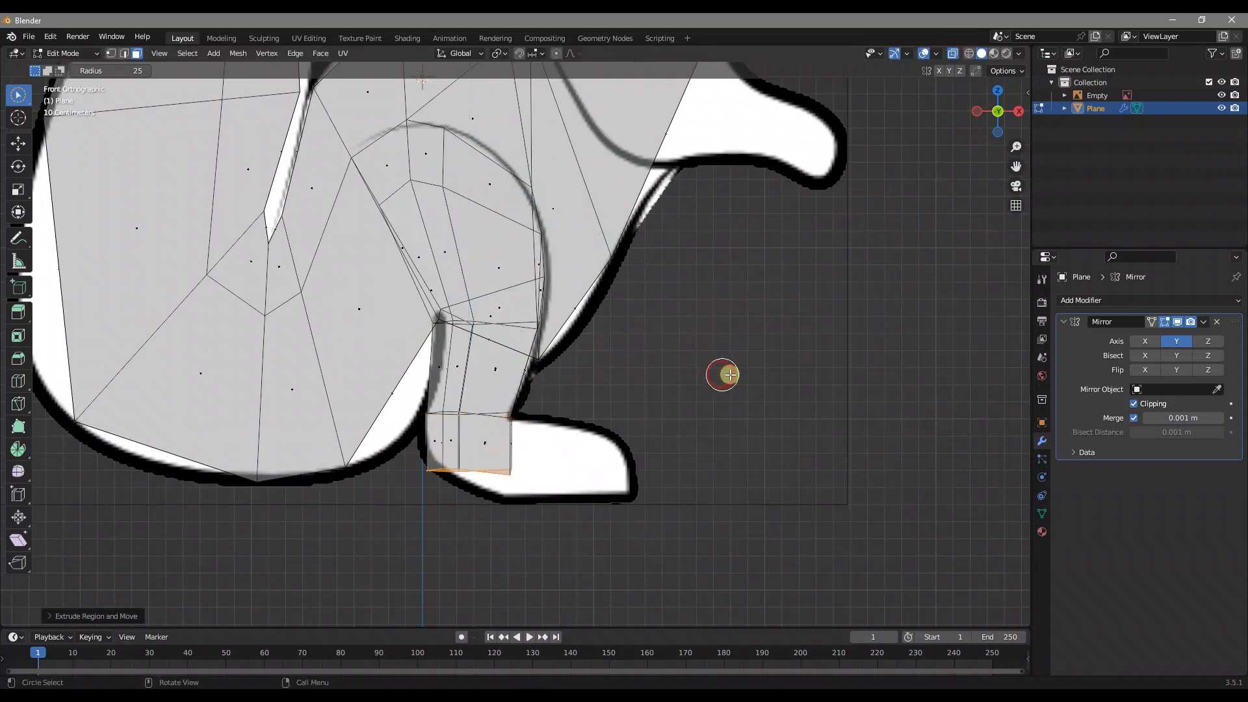
key("r")
left_click(638, 280)
key("g")
left_click(666, 266)
key("r")
left_click(589, 219)
key("g")
left_click(607, 215)
key("r")
left_click(660, 274)
Extrude the foot's end faces forward to the toes and rotate them to near vertical.
key("e")
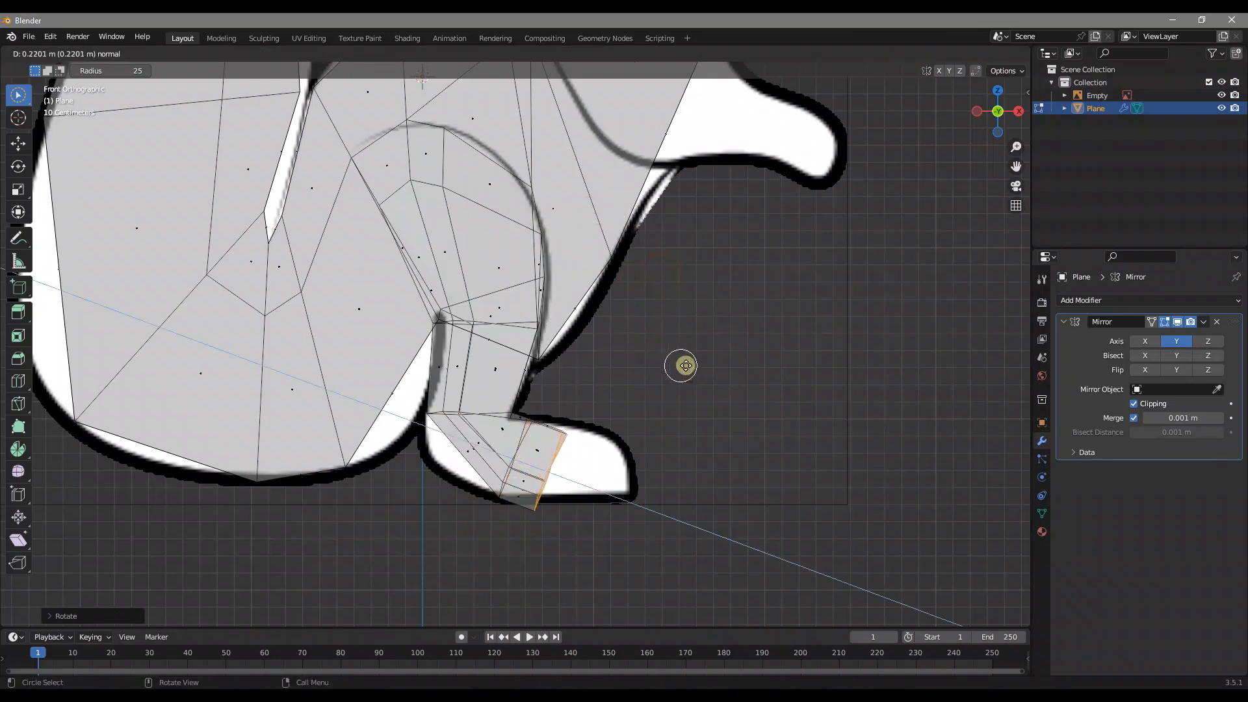
left_click(764, 372)
key("g")
left_click(739, 335)
key("r")
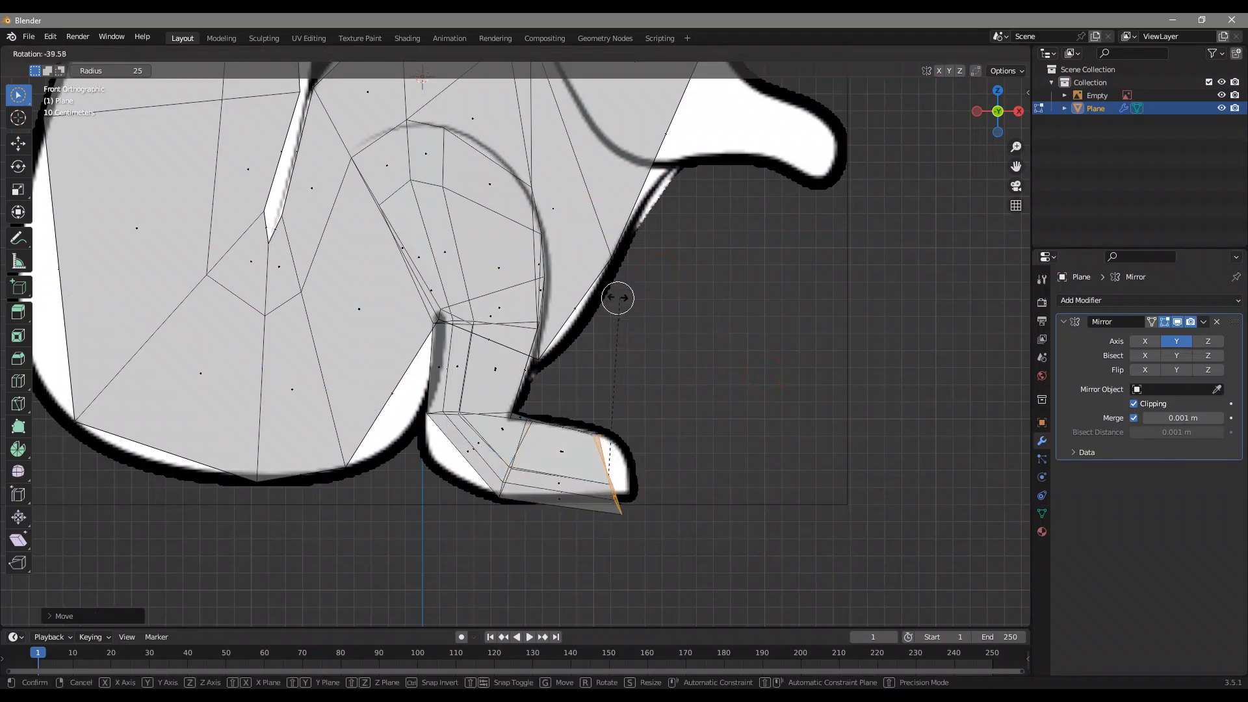
left_click(600, 307)
Move and scale the toe faces to fit the front end of the foot outline.
key("g")
left_click(627, 299)
key("s")
left_click(706, 368)
key("g")
left_click(697, 368)
Inset the large shoulder face above the front leg by about 0.04 m.
scroll(681, 359, "down", 5)
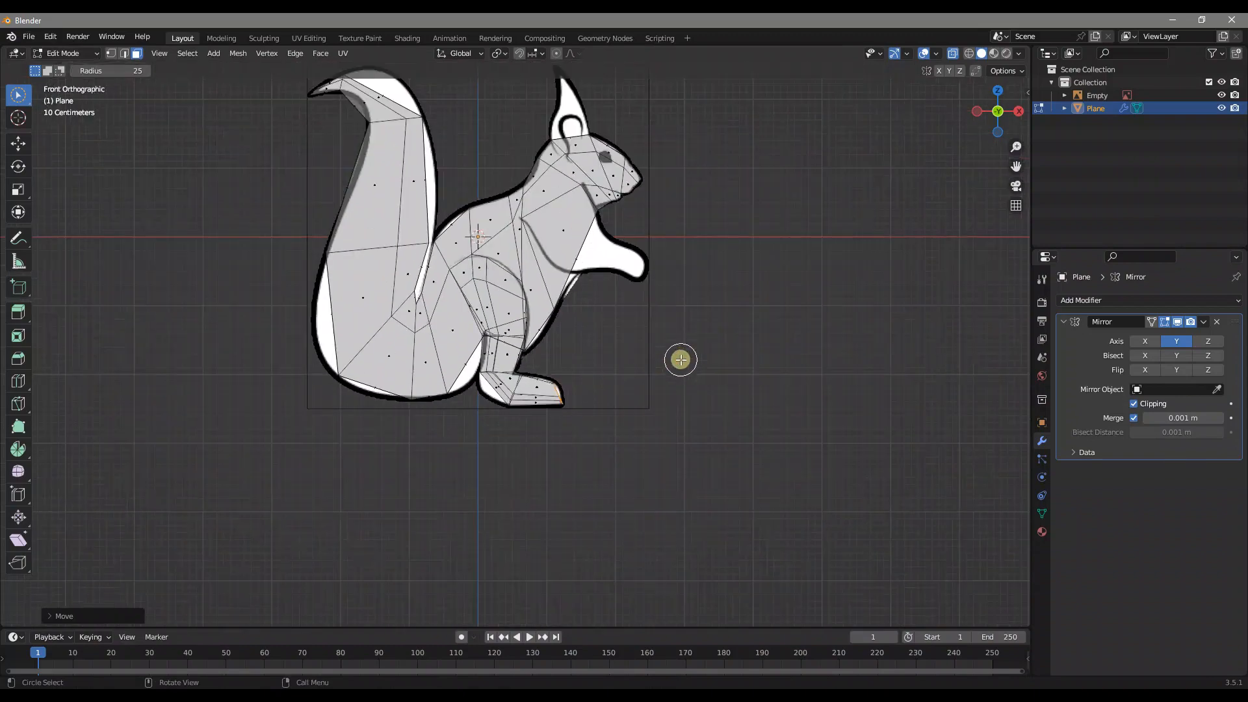
middle_click_drag(656, 342, 626, 364)
middle_click_drag(582, 297, 602, 253, "shift")
scroll(535, 312, "up", 5)
left_click(593, 246)
mouse_move(663, 287)
middle_mouse_down()
mouse_move(644, 293)
mouse_move(654, 291)
middle_mouse_up()
key("i")
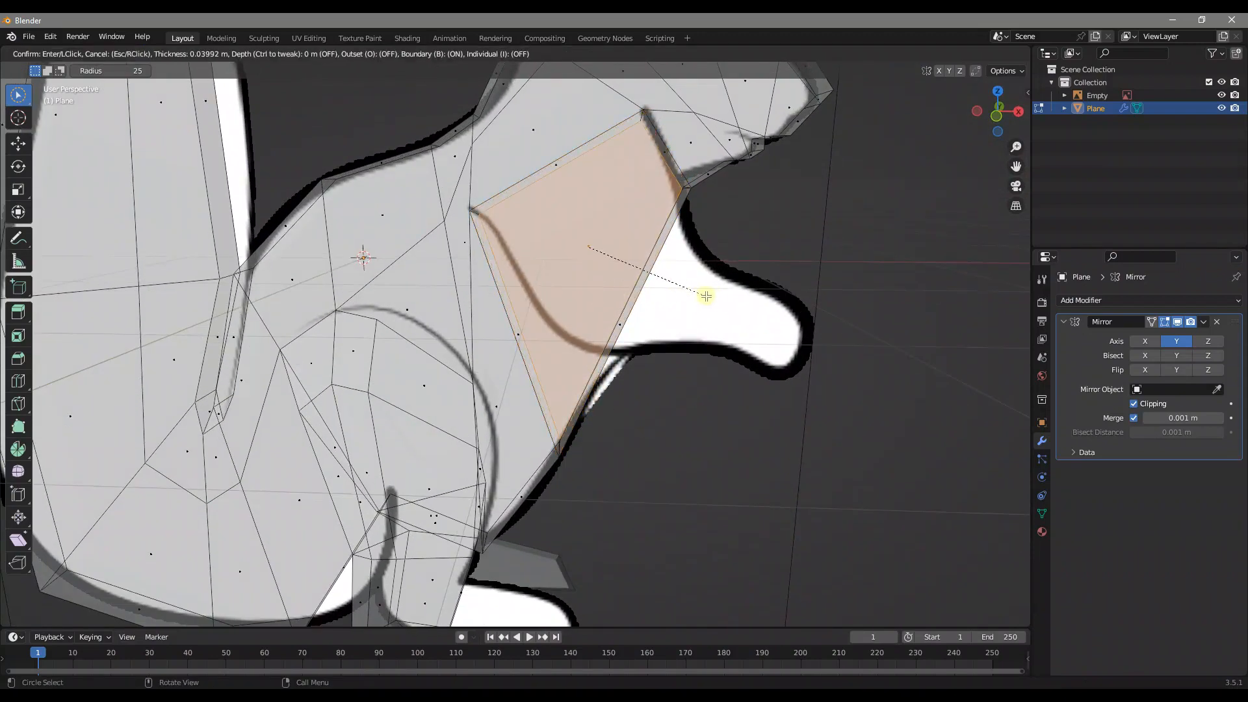
left_click(700, 296)
In front orthographic view, move the inset's lowest vertex up and back onto the reference arm line.
left_click(565, 412)
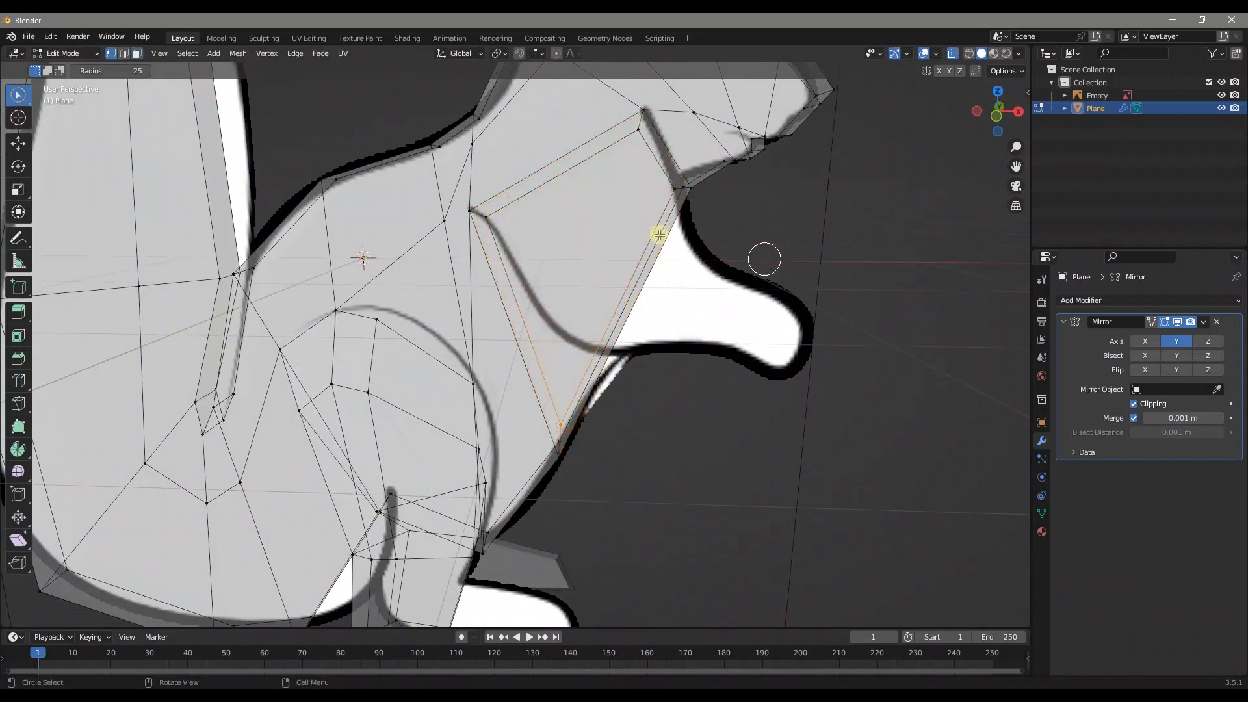
middle_click_drag(698, 334, 661, 348)
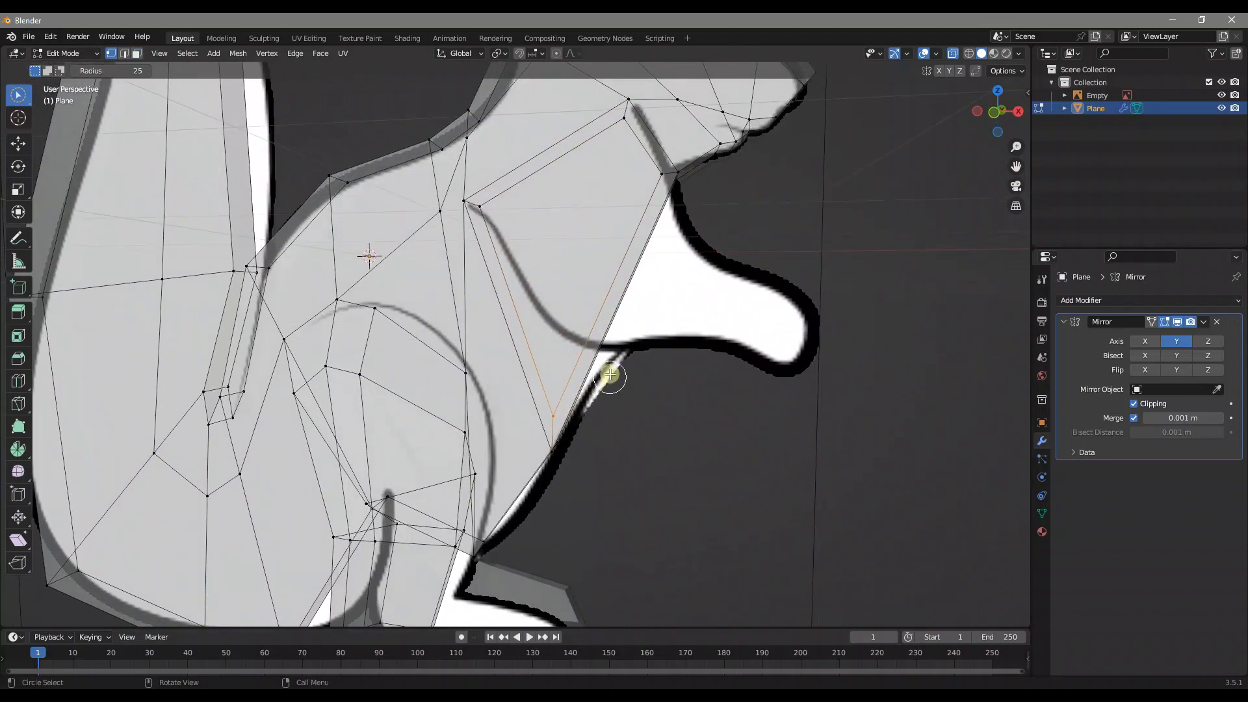
left_click(975, 140)
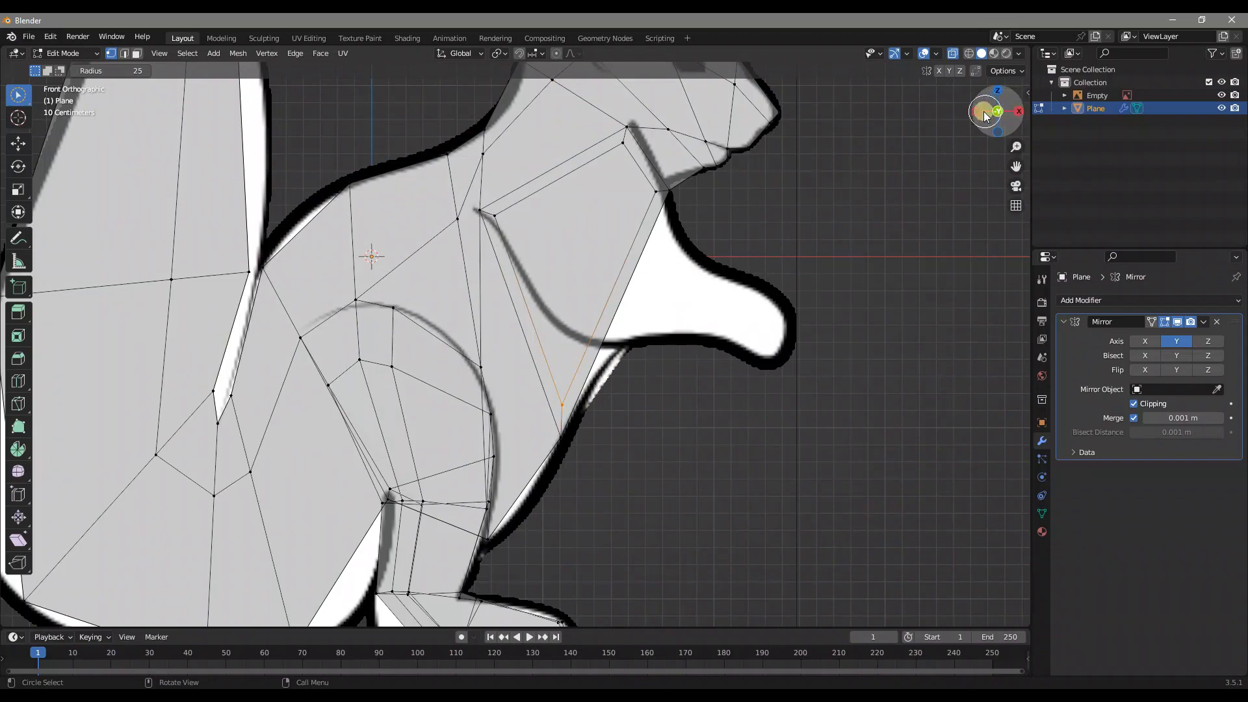
key("g")
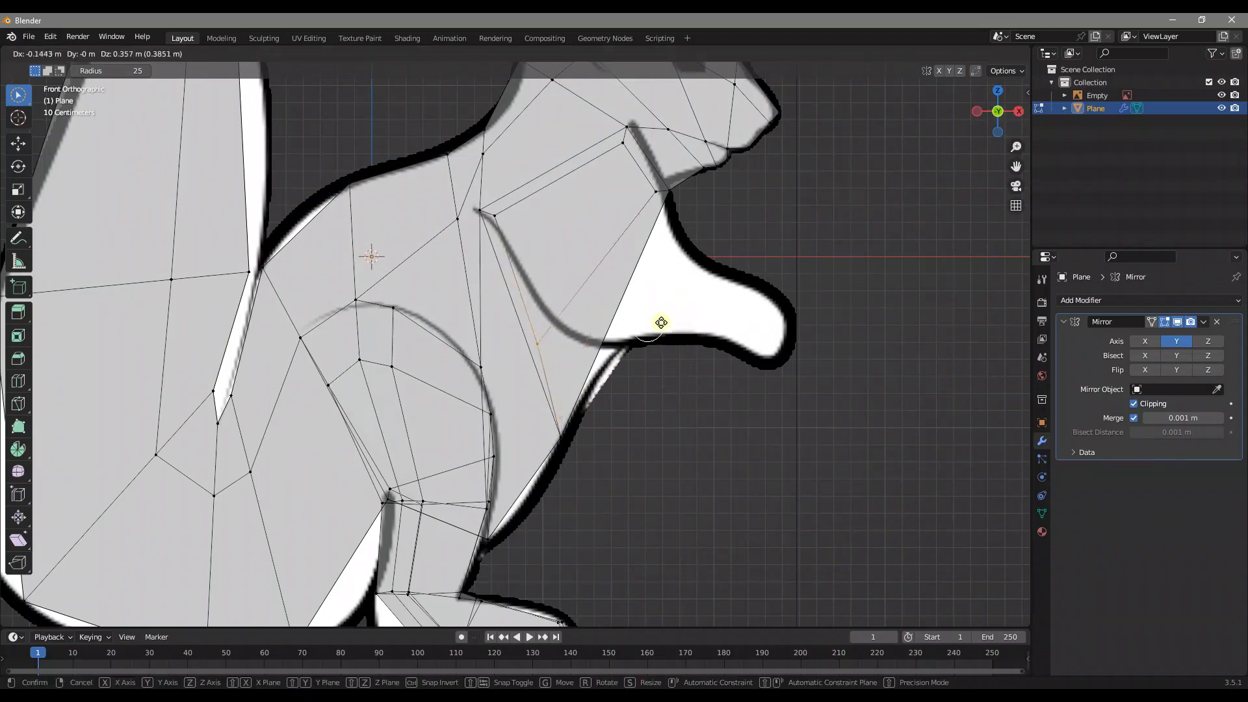
left_click(643, 273)
Move the inset's upper front corner about 0.04 m forward and the adjacent outer vertex about 0.08 m up and forward.
left_click(619, 153)
key("g")
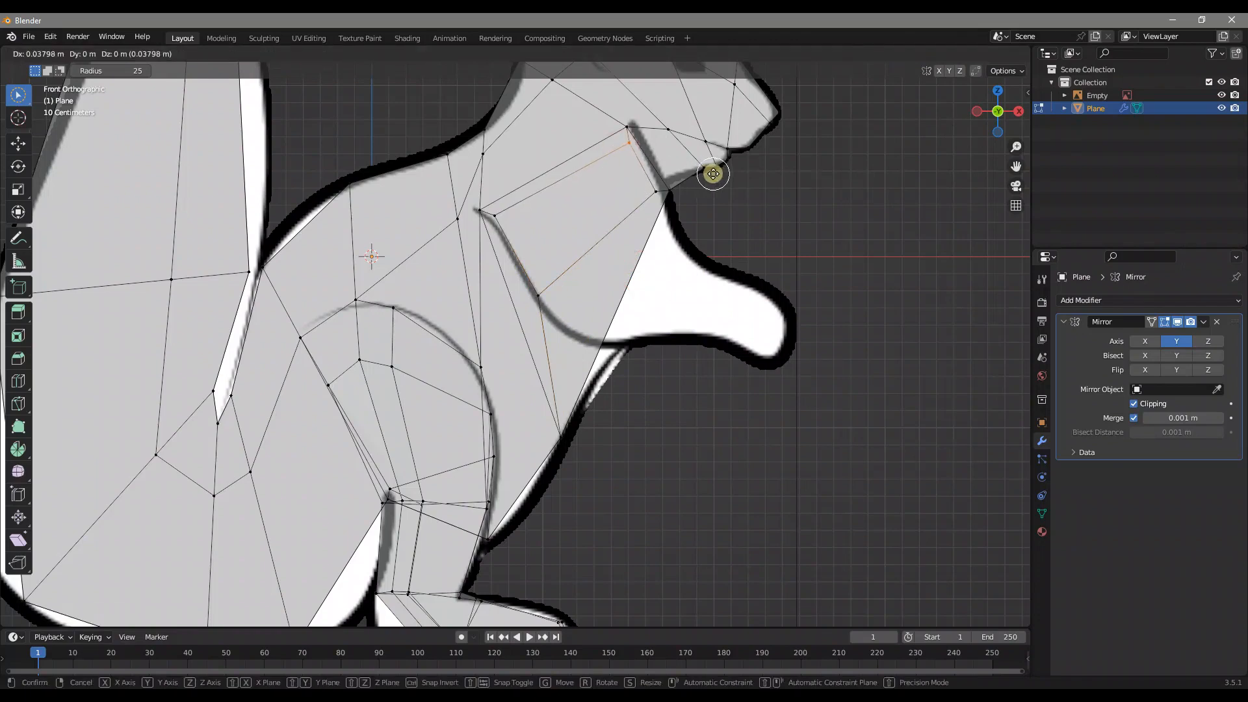
left_click(713, 174)
left_click(634, 136)
key("g")
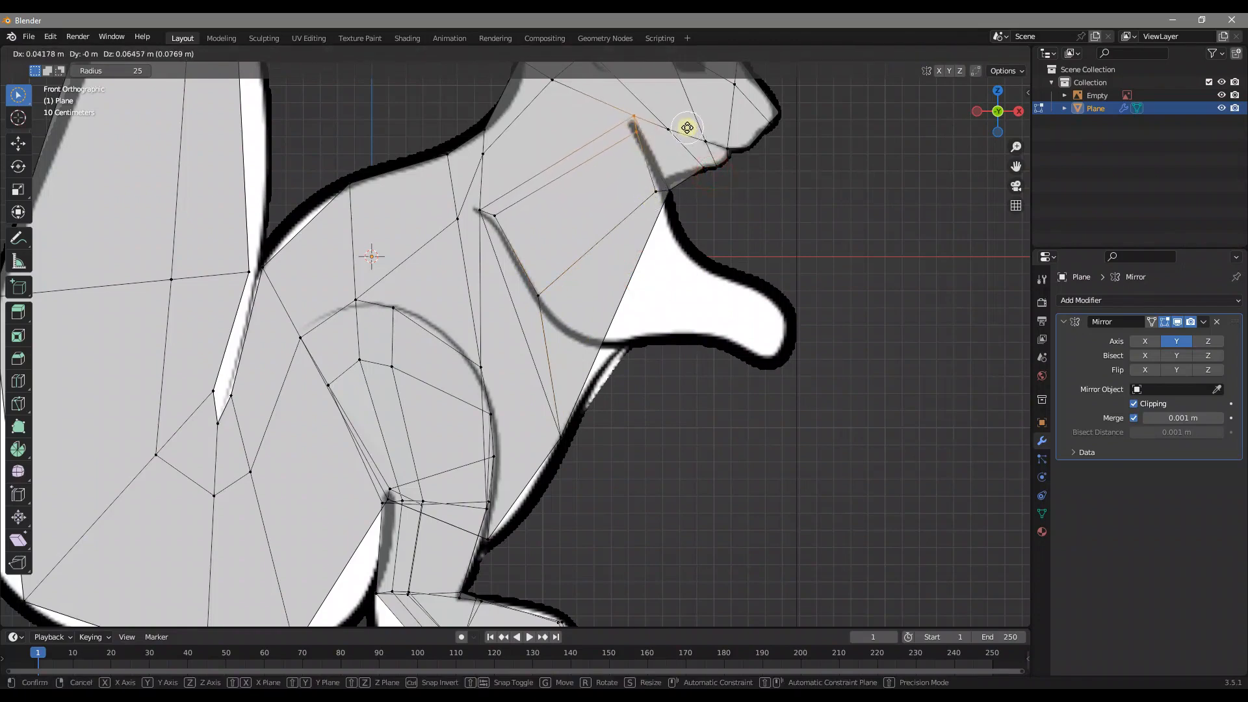
left_click(687, 127)
left_click(639, 187)
Extrude the inset shoulder face outward and move it down along the Z axis.
key("3")
left_click(583, 210)
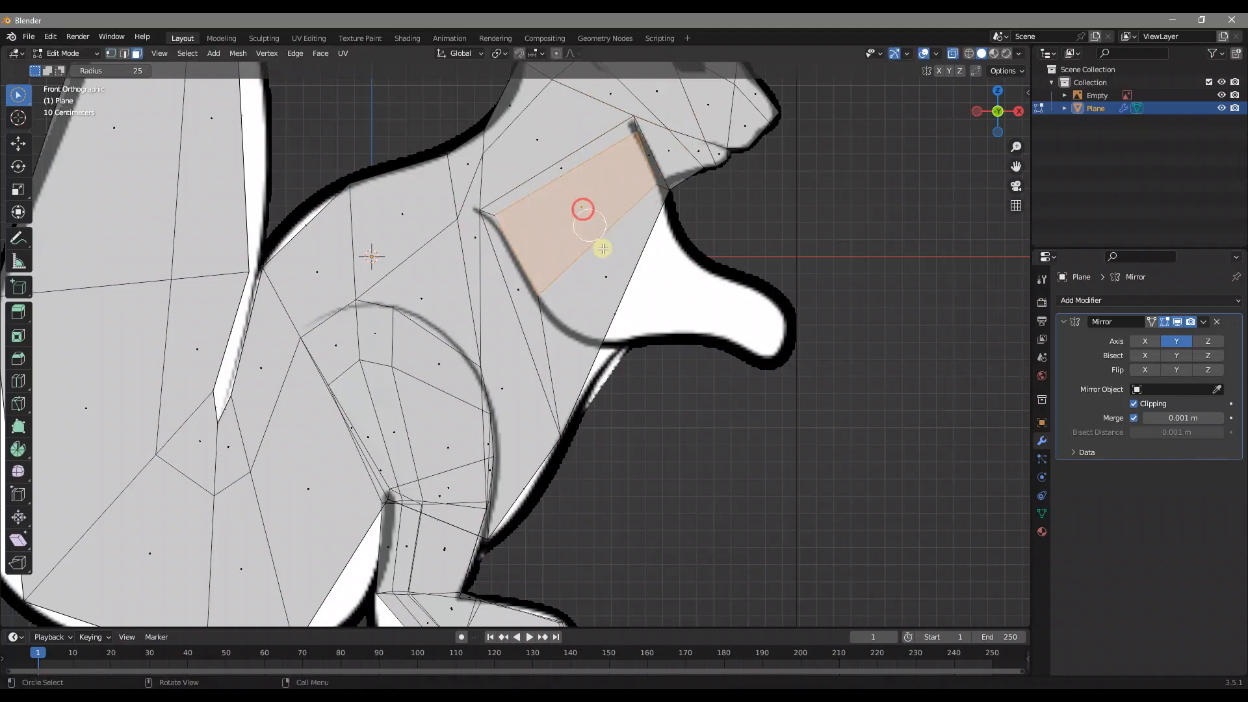
middle_click_drag(660, 253, 606, 270)
key("e")
left_click(720, 260)
key("g")
key("z")
left_click(754, 238)
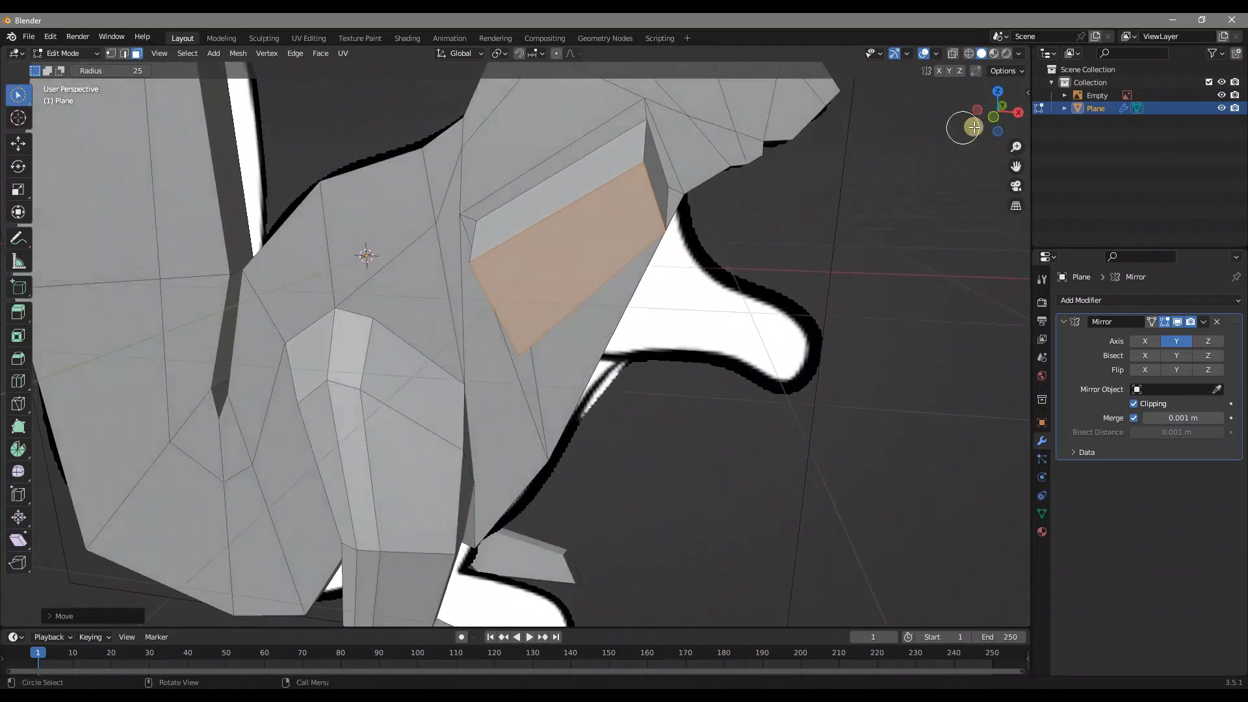
Lower the upper edge vertices of the extruded shoulder face along the Z axis.
left_click(993, 118)
key("alt+z")
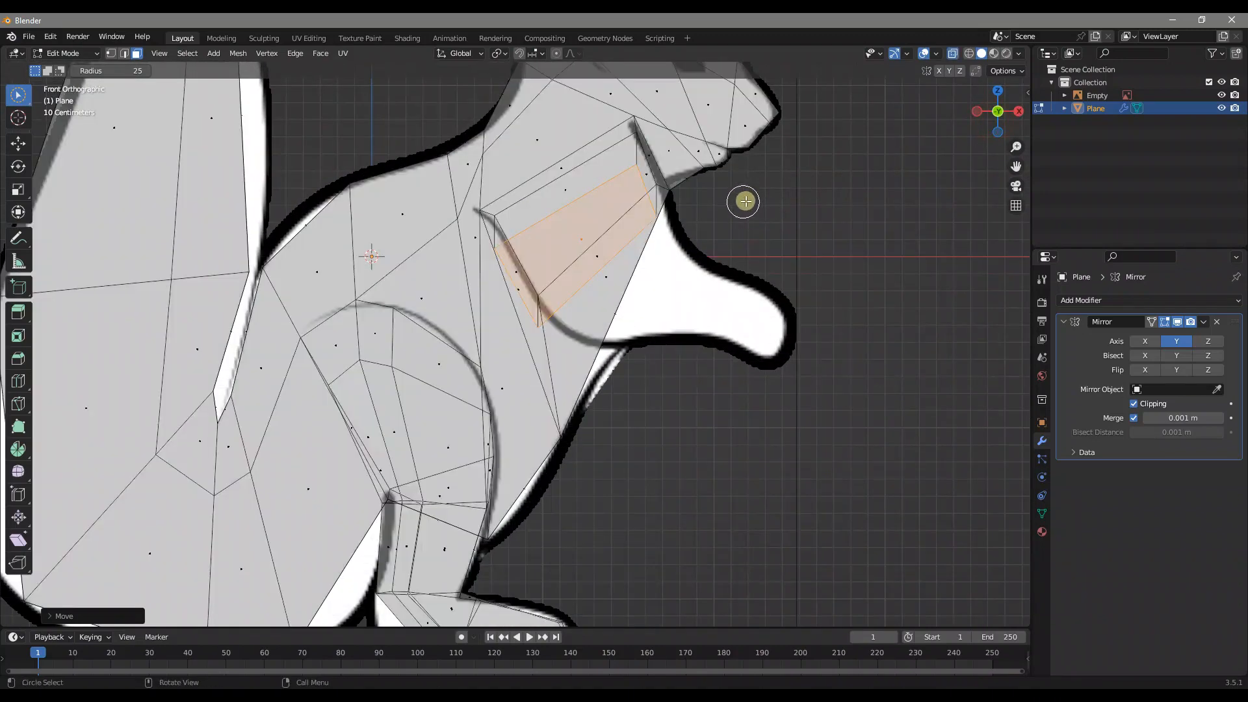
middle_click_drag(567, 240, 467, 274, "shift")
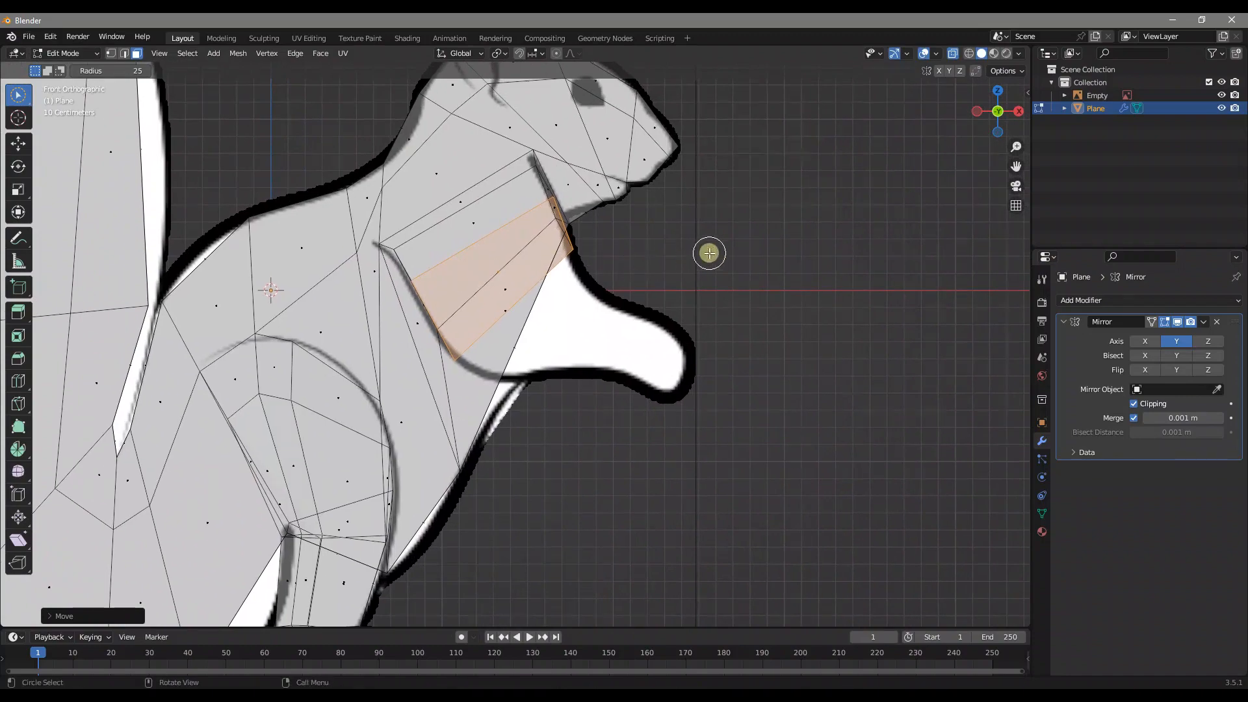
middle_click_drag(709, 252, 572, 262)
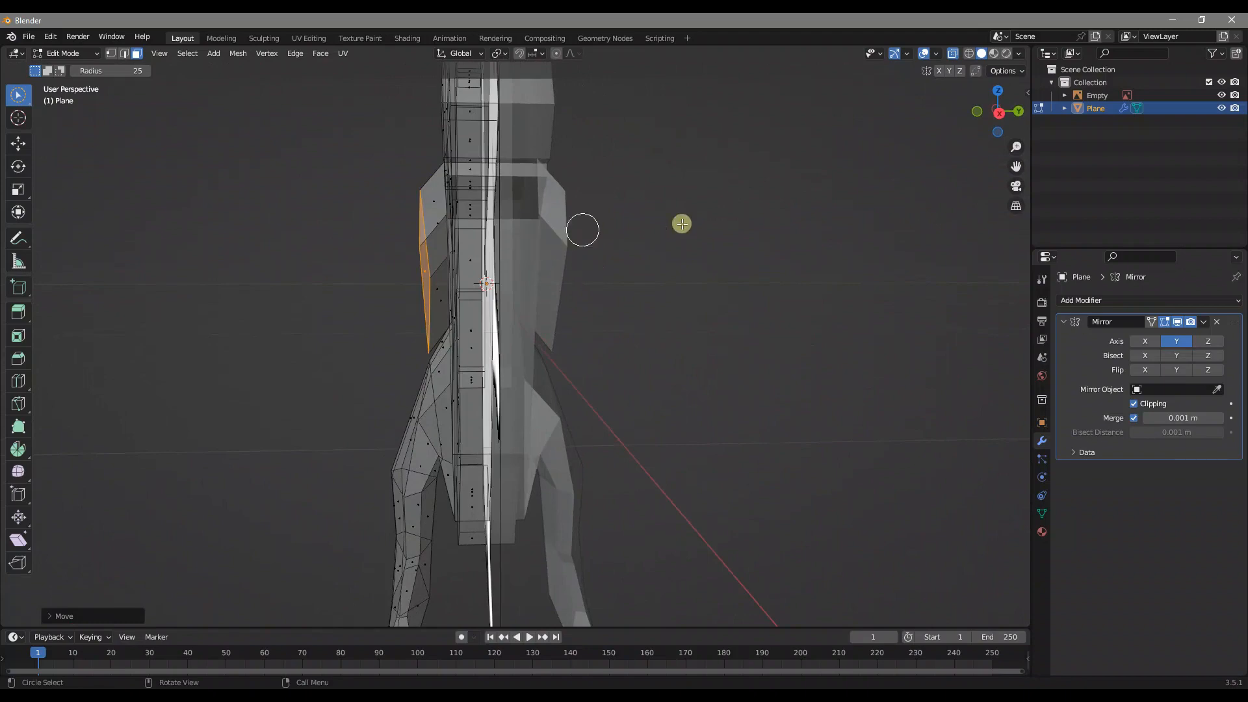
middle_click_drag(533, 290, 539, 184)
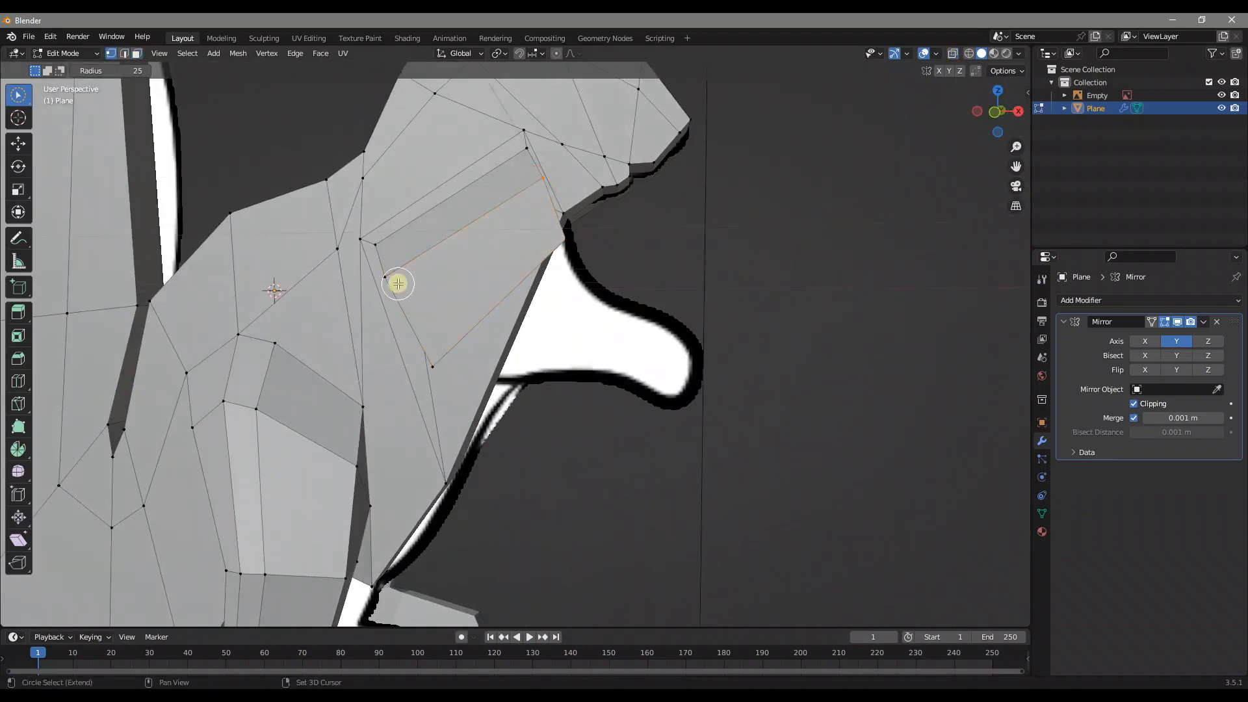
middle_click_drag(669, 264, 569, 263)
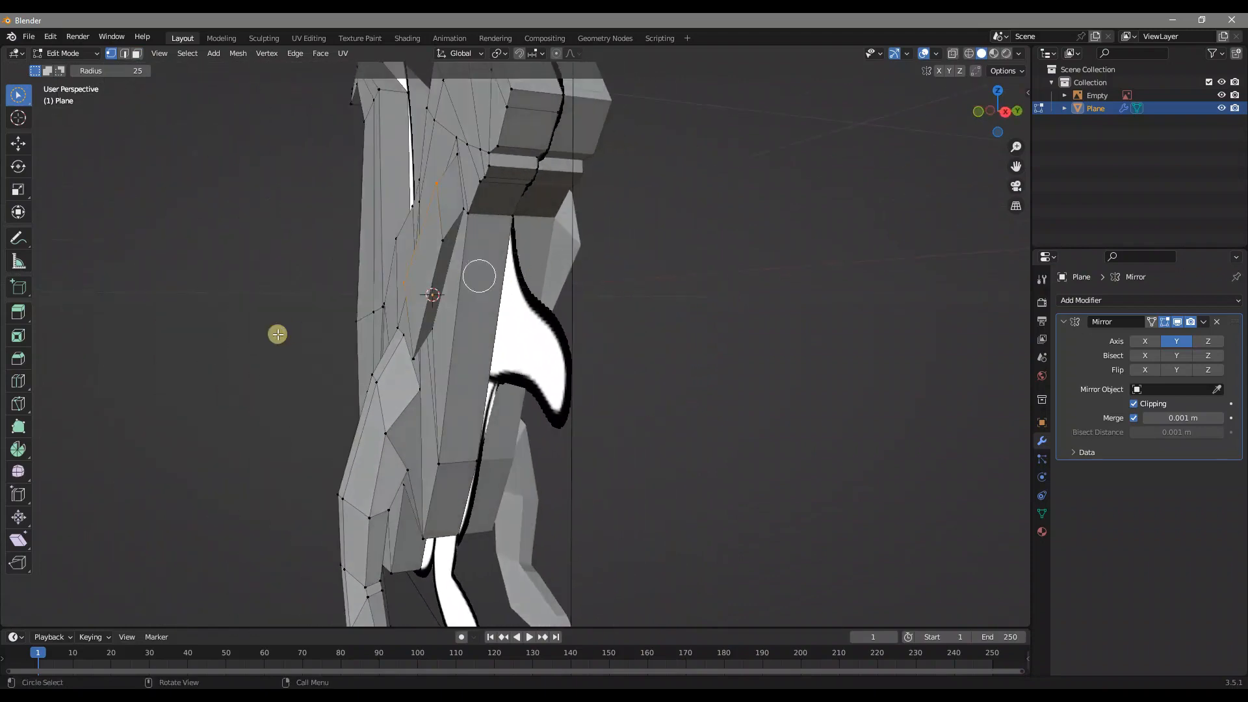
key("g")
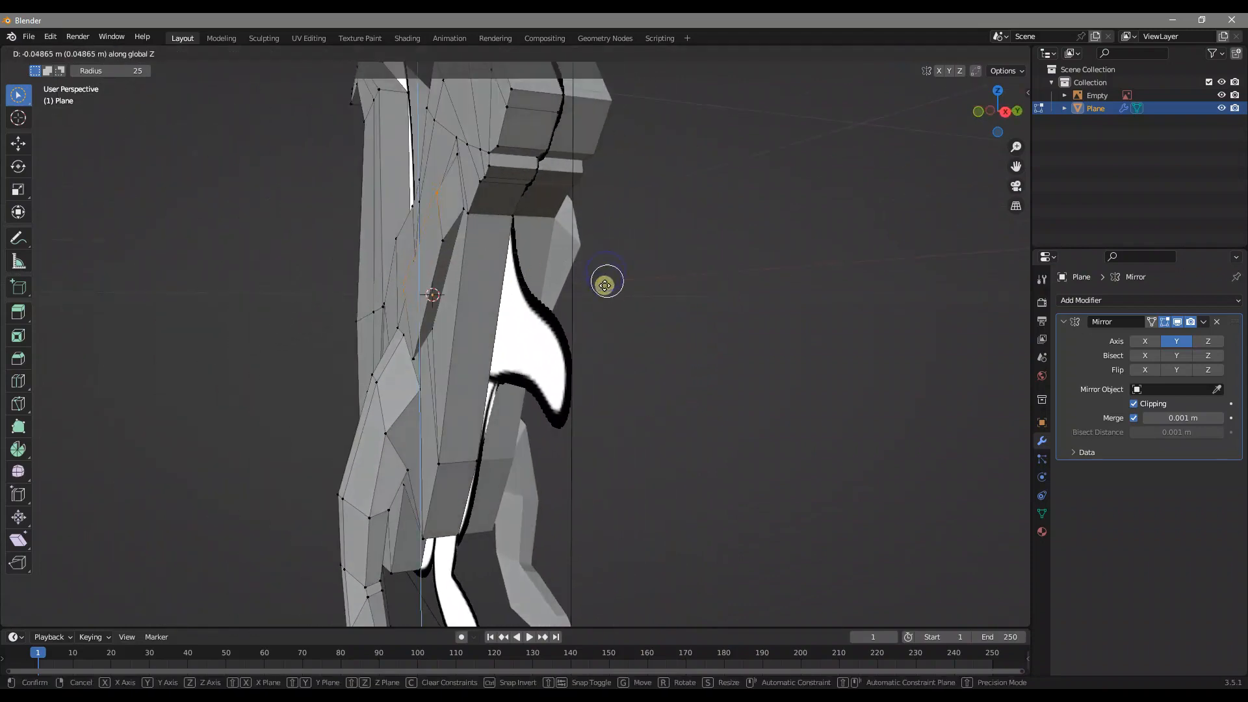
left_click(597, 309)
Move the shoulder's lower edge vertices about 0.075 m along the Y axis toward the body.
middle_click_drag(518, 337, 586, 338)
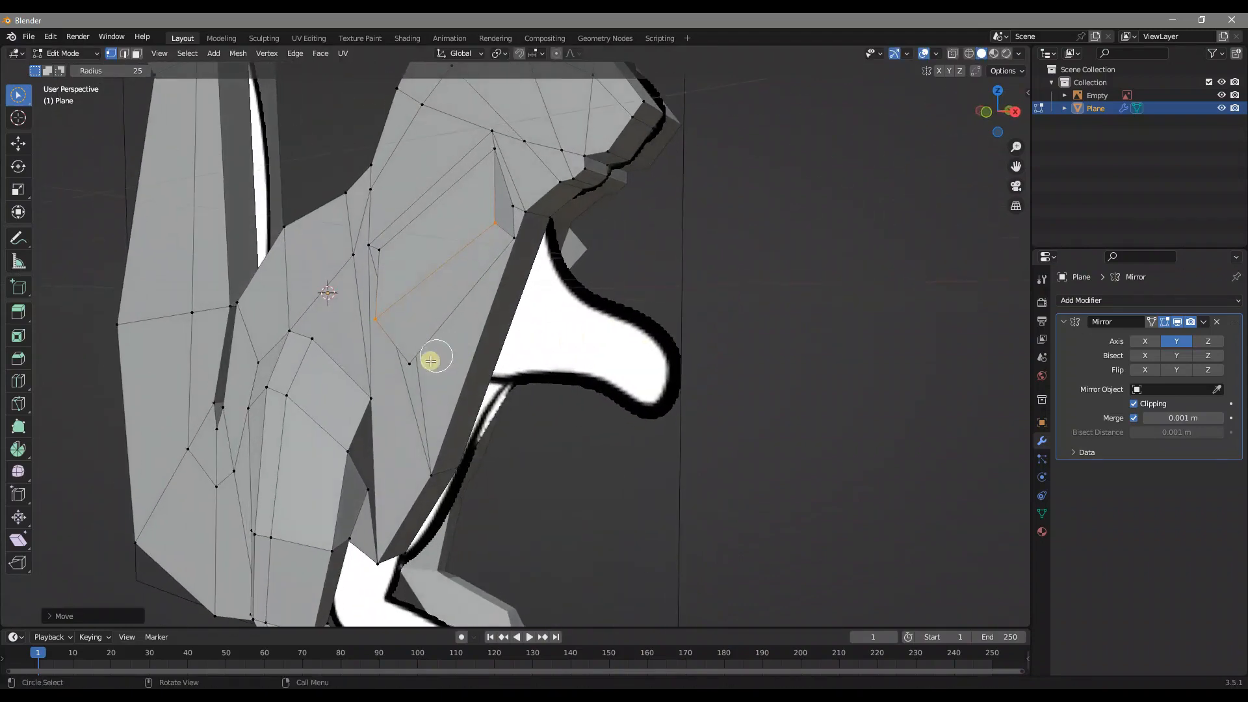
left_click(420, 365)
middle_click_drag(569, 279, 552, 298)
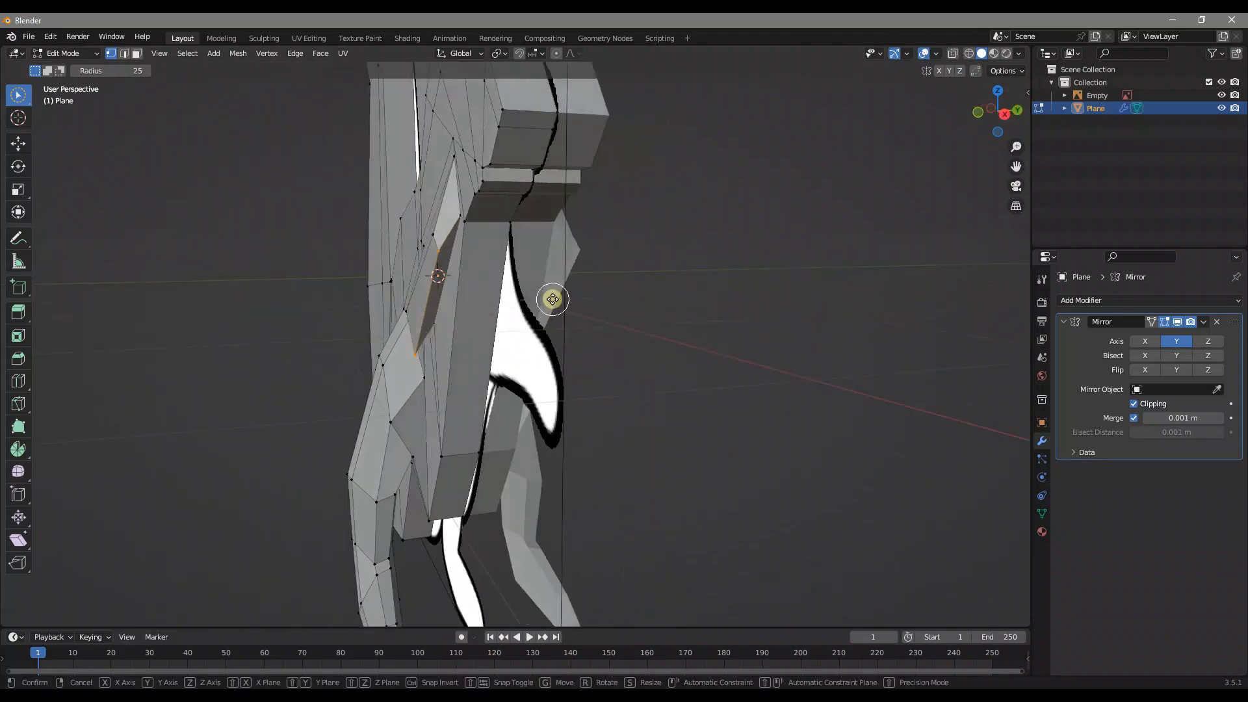
key("g")
key("y")
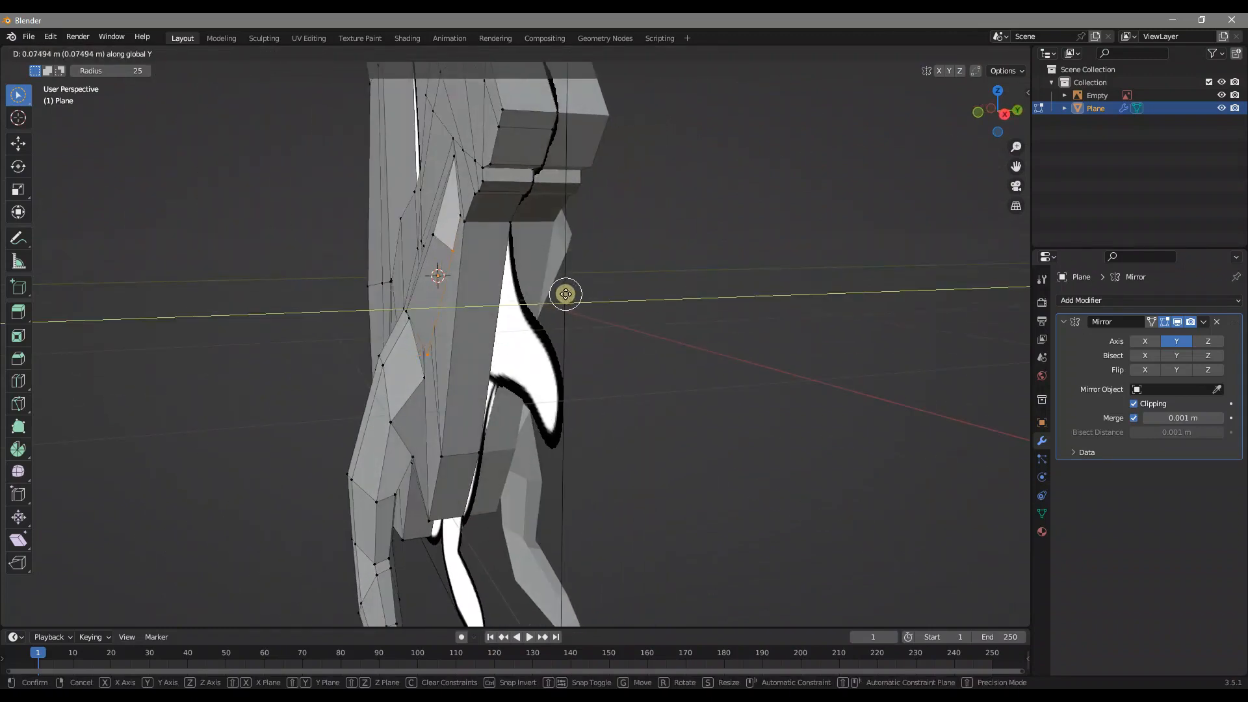
left_click(566, 295)
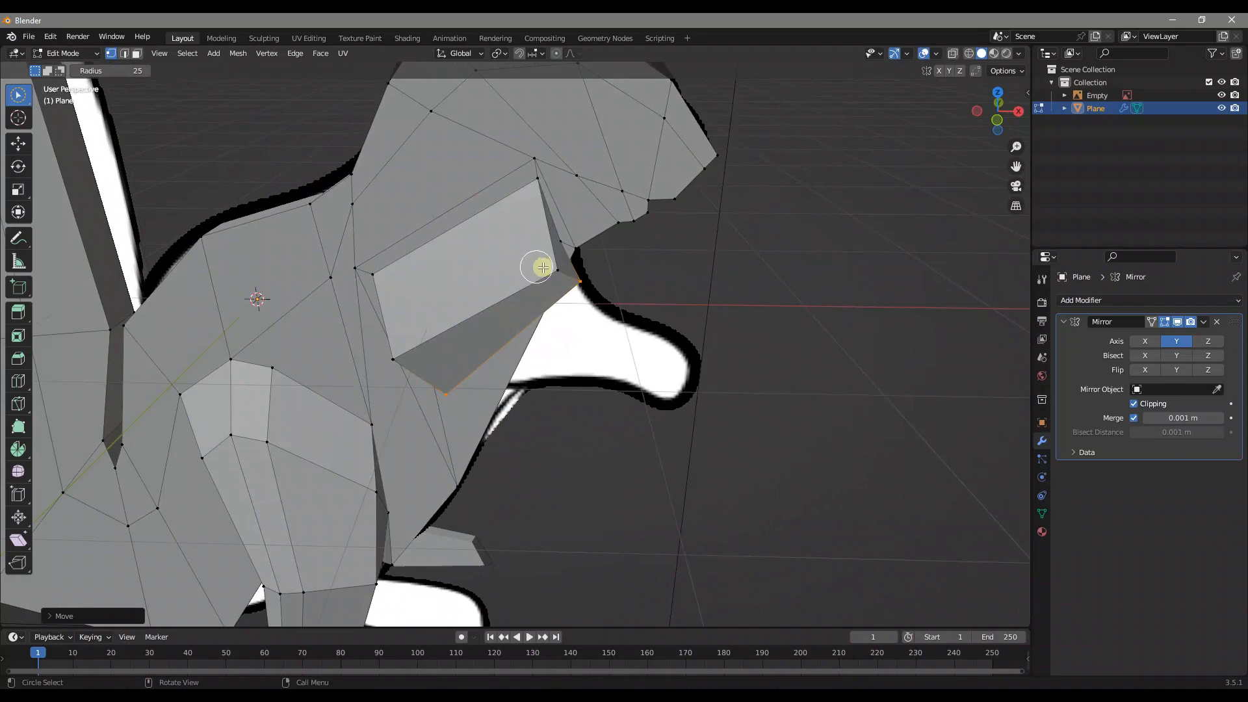
Lower the shoulder's outer edge vertices along the Z axis and bring them close to the lower edge.
left_click(552, 268)
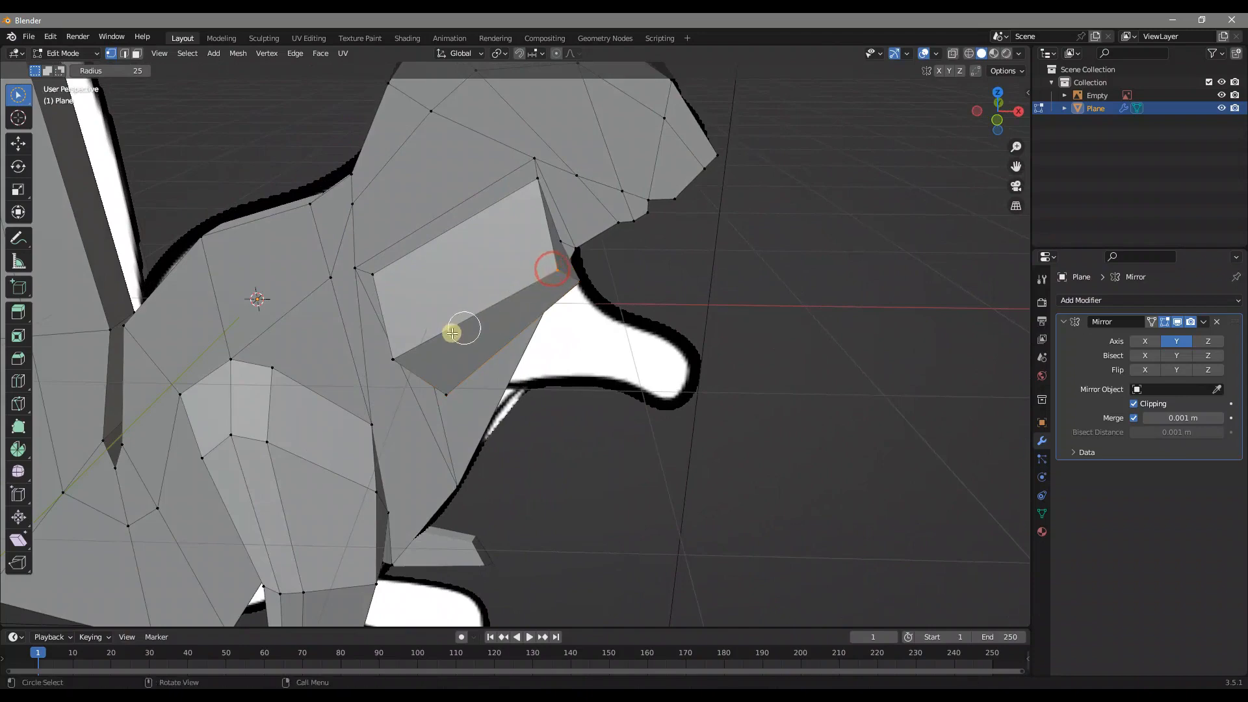
left_click(408, 356)
key("g")
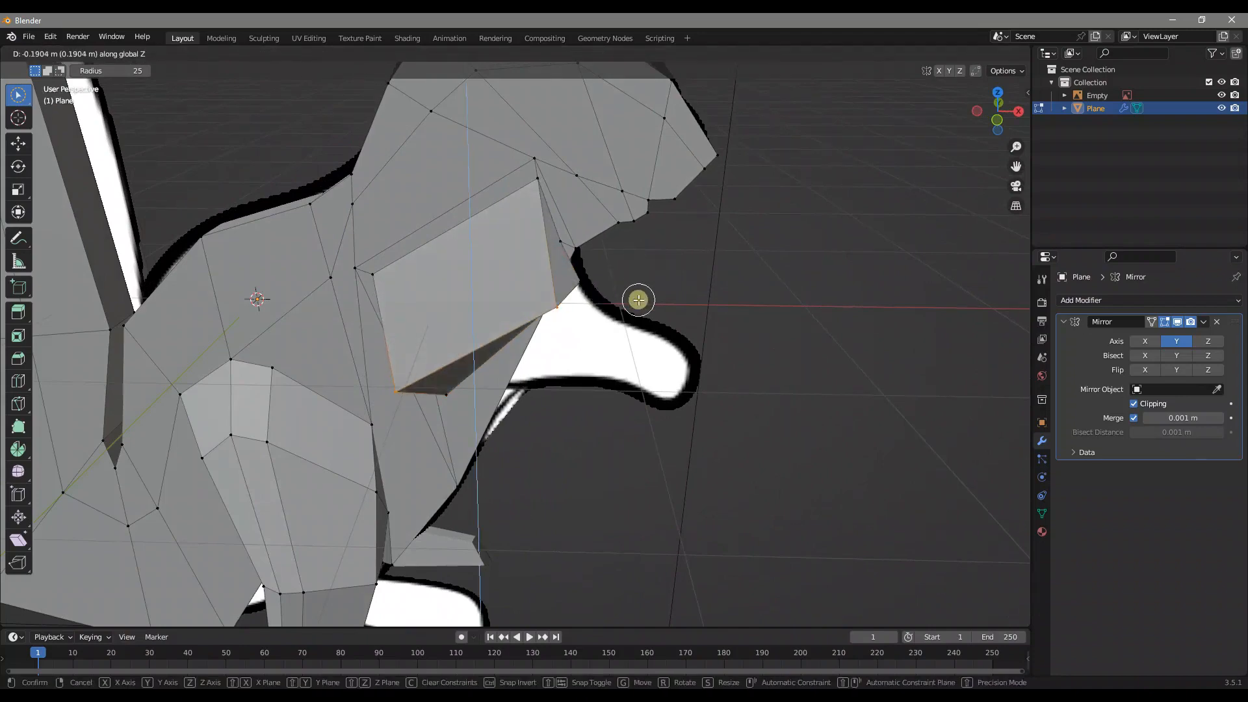
left_click(660, 290)
middle_click_drag(637, 275, 476, 323)
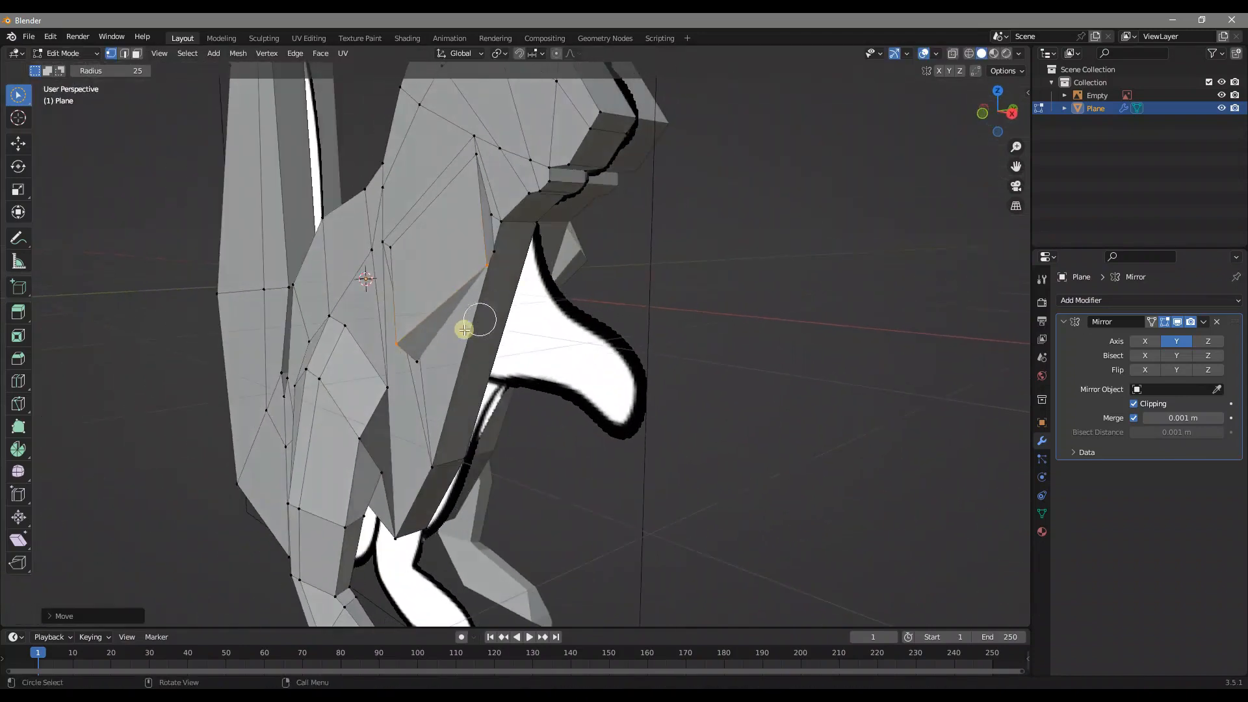
key("g")
left_click(416, 357)
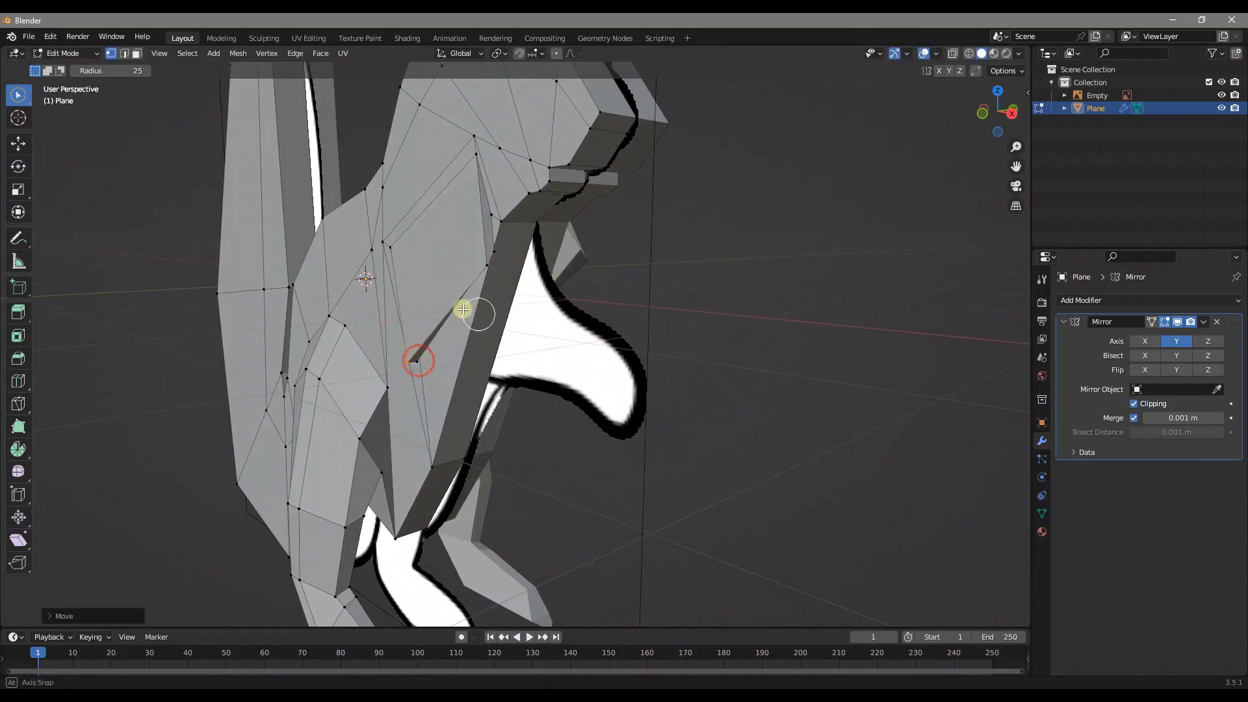
Adjust the position of the front corner vertex on the shoulder's lower edge.
middle_click_drag(474, 312, 433, 278)
left_click_drag(434, 277, 432, 262)
key("g")
right_click(449, 263)
left_click(449, 264)
key("g")
left_click(449, 279)
Move the rear corner vertex of the shoulder's underside about 0.07 m back and down to straighten the edge.
middle_click_drag(450, 279, 538, 327)
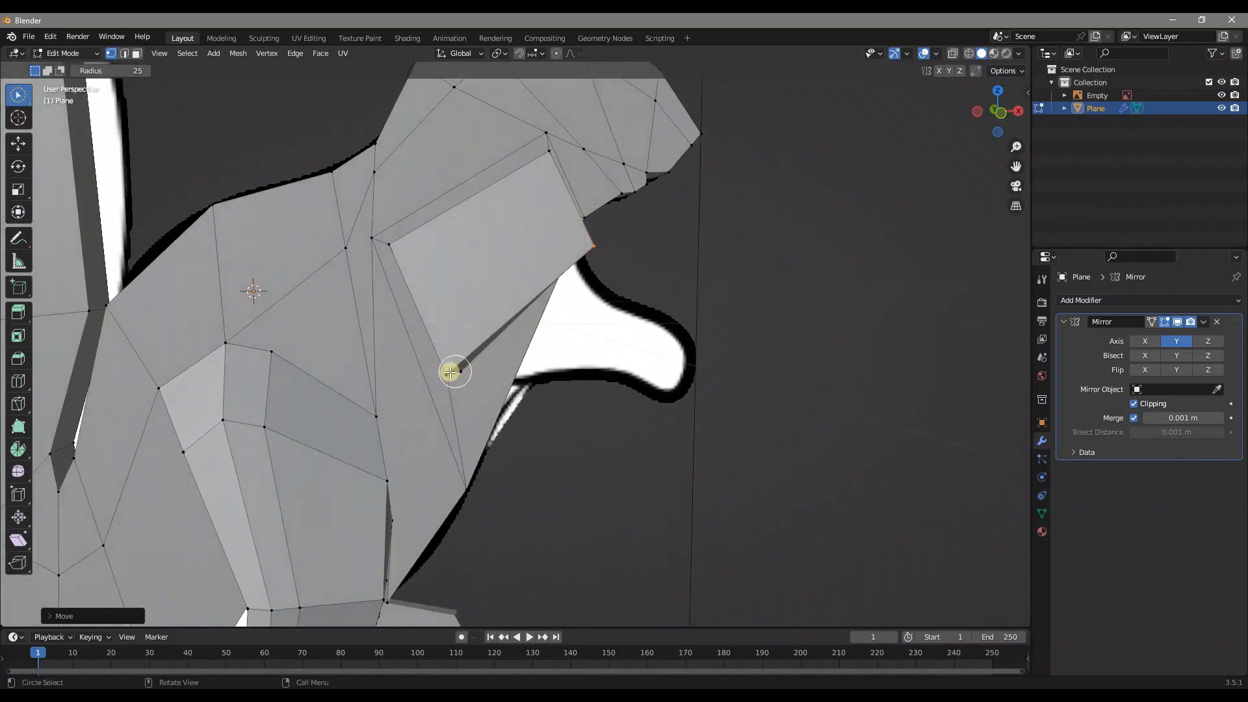
left_click_drag(432, 375, 468, 375)
key("g")
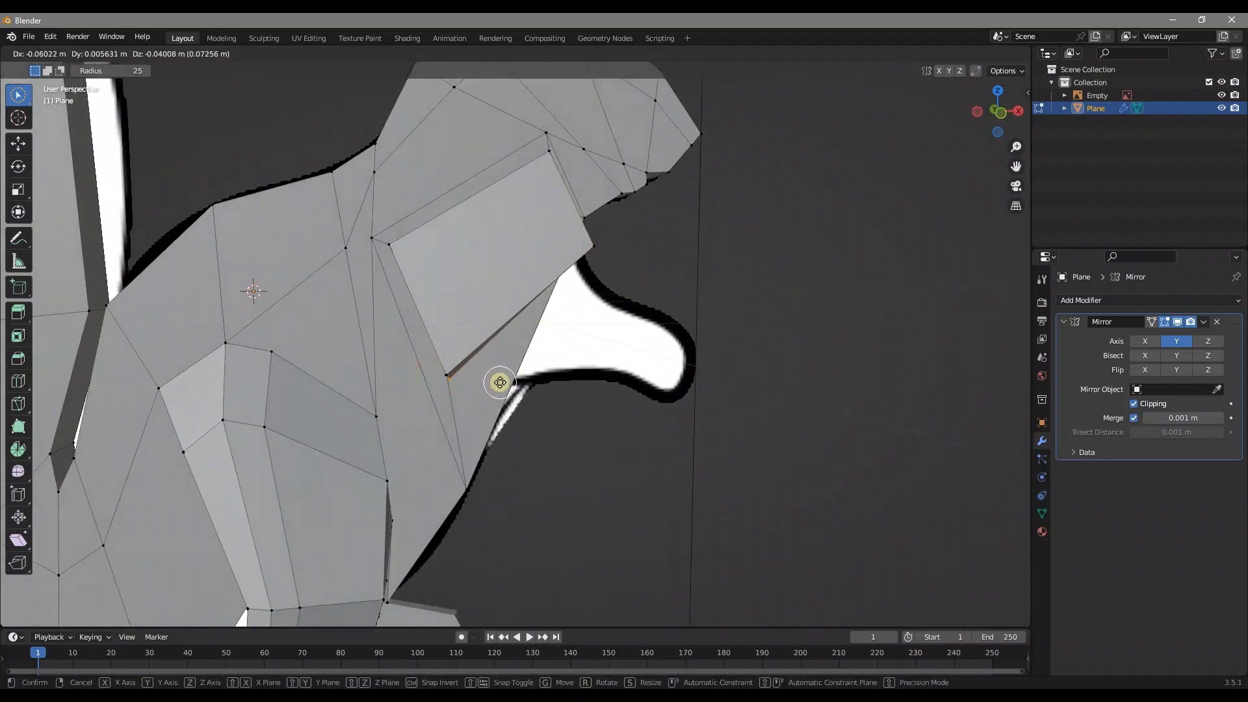
left_click(499, 383)
In face selection mode, select the narrow face along the underside of the shoulder.
scroll(605, 258, "down", 2)
left_click(572, 287)
middle_click_drag(572, 287, 444, 323)
scroll(451, 326, "up", 4)
key("3")
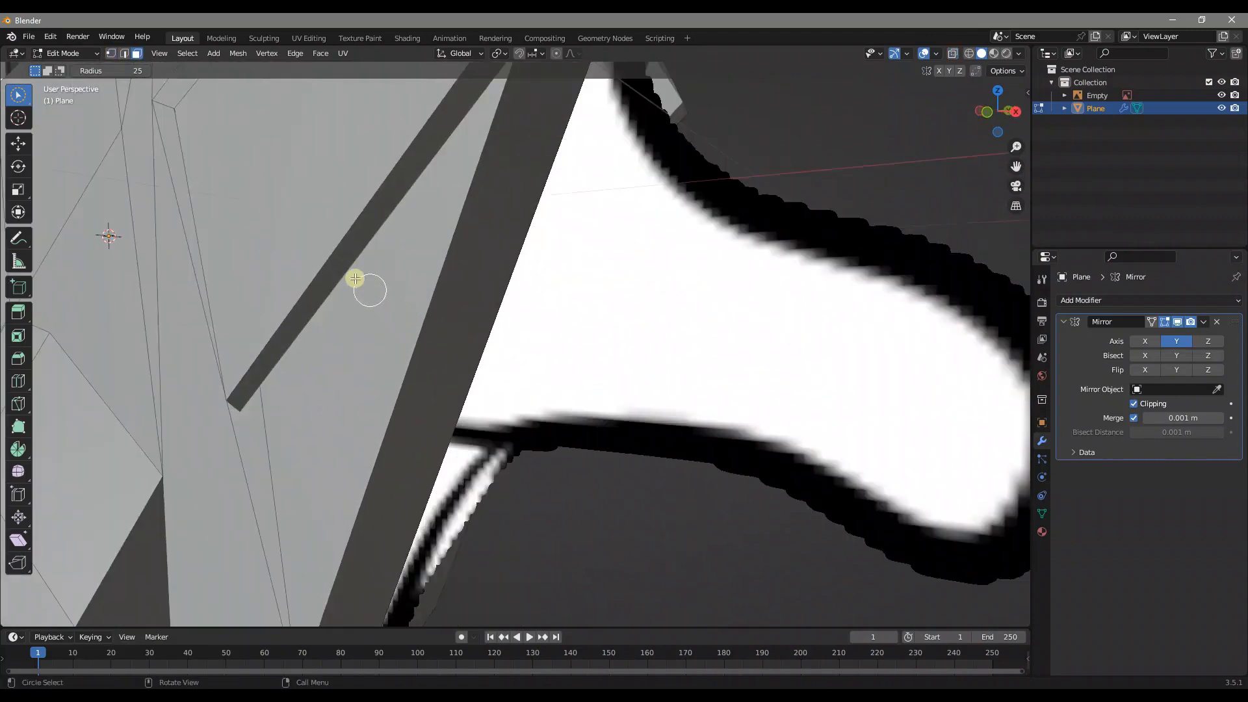
middle_click_drag(354, 278, 331, 272)
left_click(330, 271)
left_click(297, 329)
left_click_drag(231, 251, 329, 326)
key("ctrl+z")
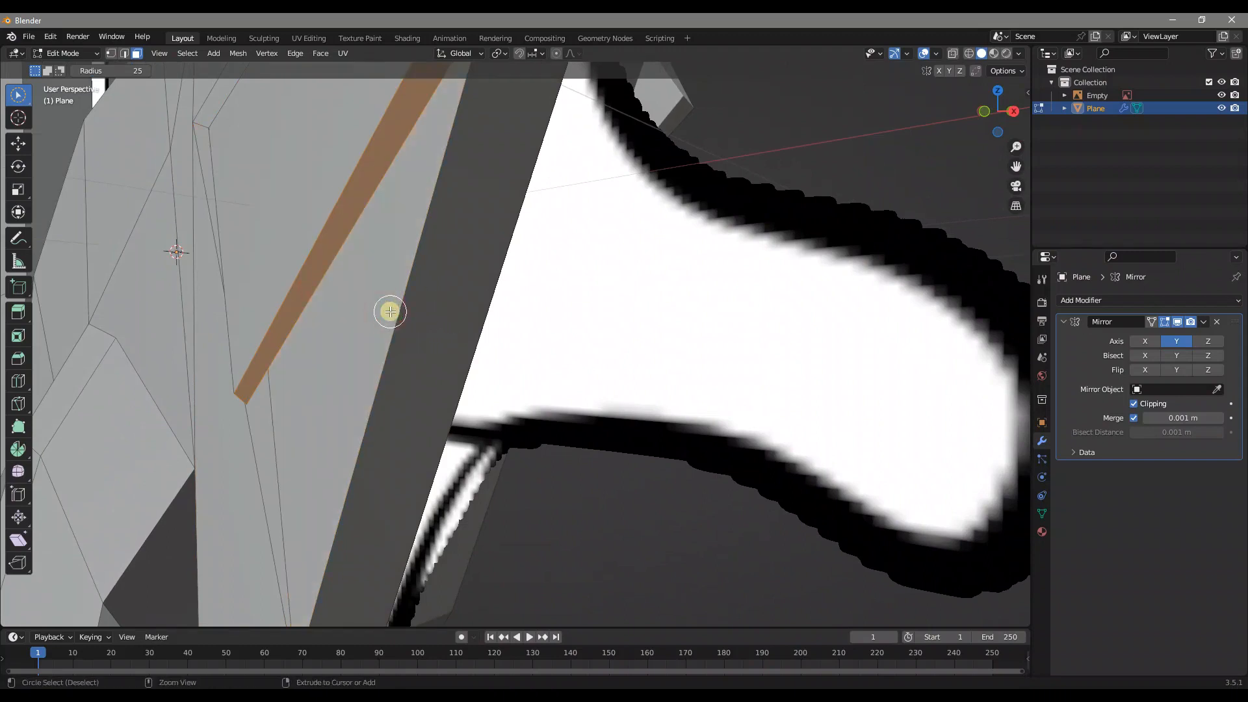
In front orthographic view, move the underside face onto the arm outline and scale it to about 0.88.
scroll(431, 284, "down", 3)
middle_click_drag(554, 265, 603, 267)
left_click(961, 122)
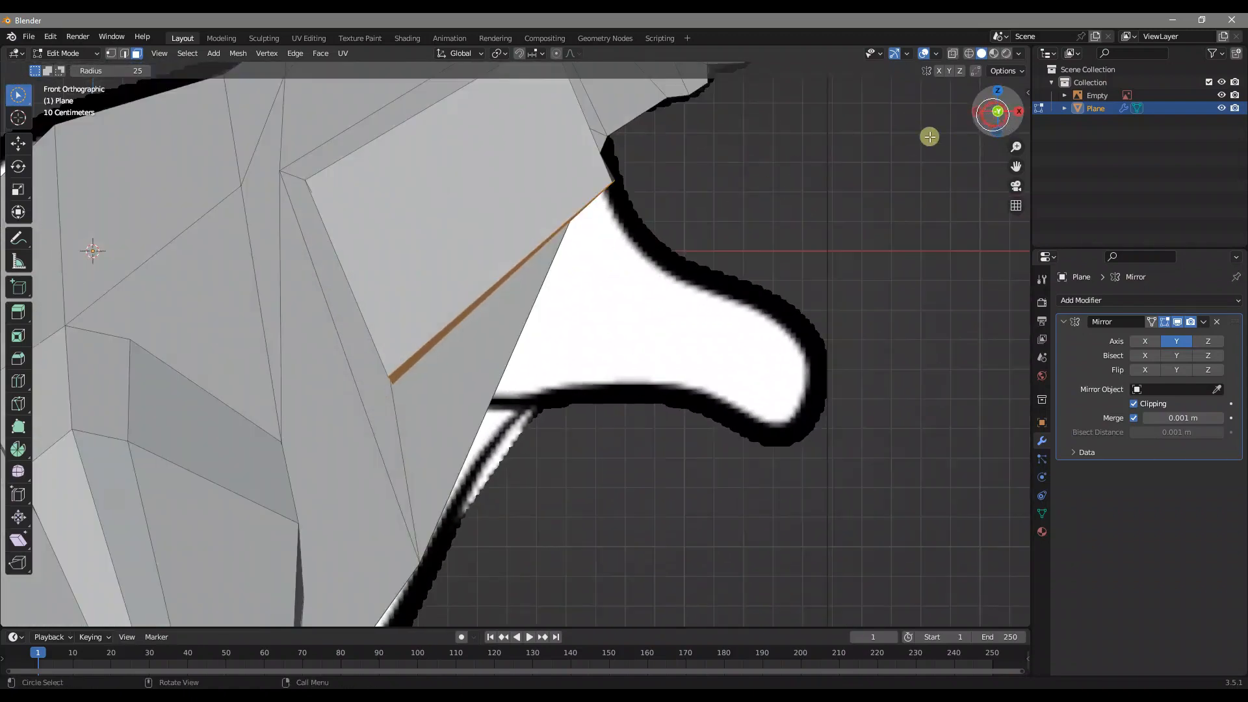
scroll(604, 224, "up", 2)
scroll(605, 225, "down", 2)
key("alt+z")
key("g")
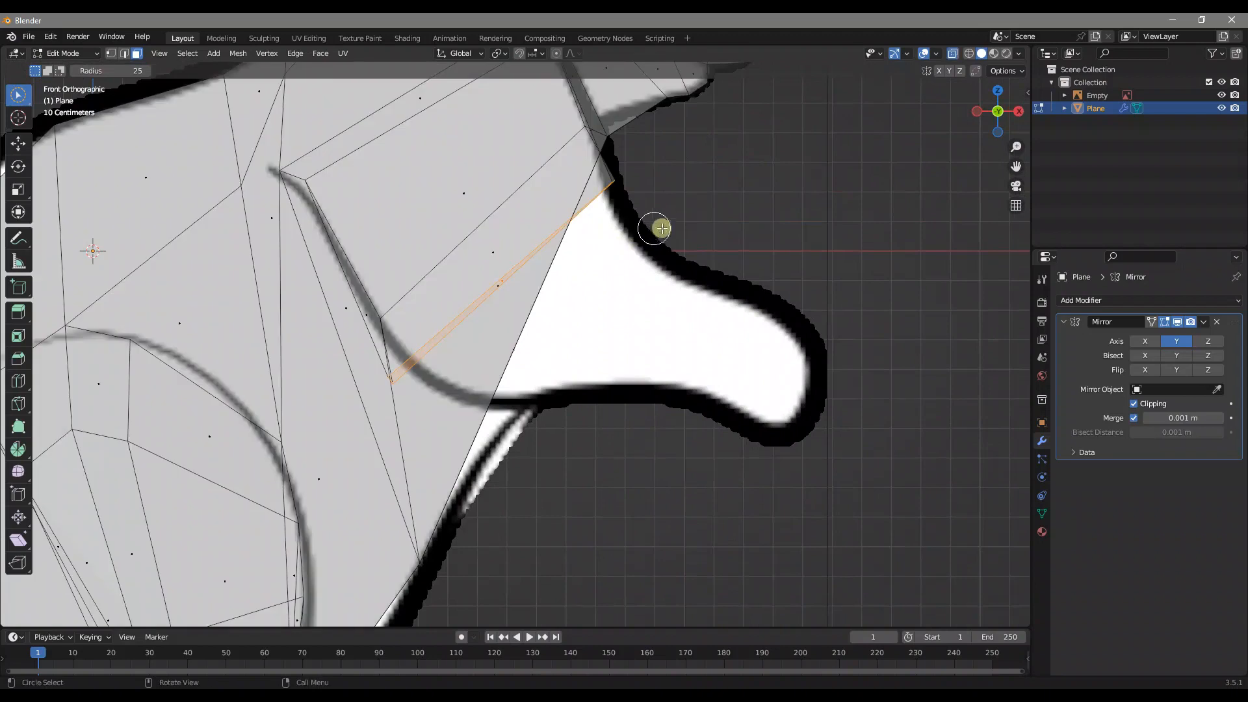
left_click(664, 245)
key("s")
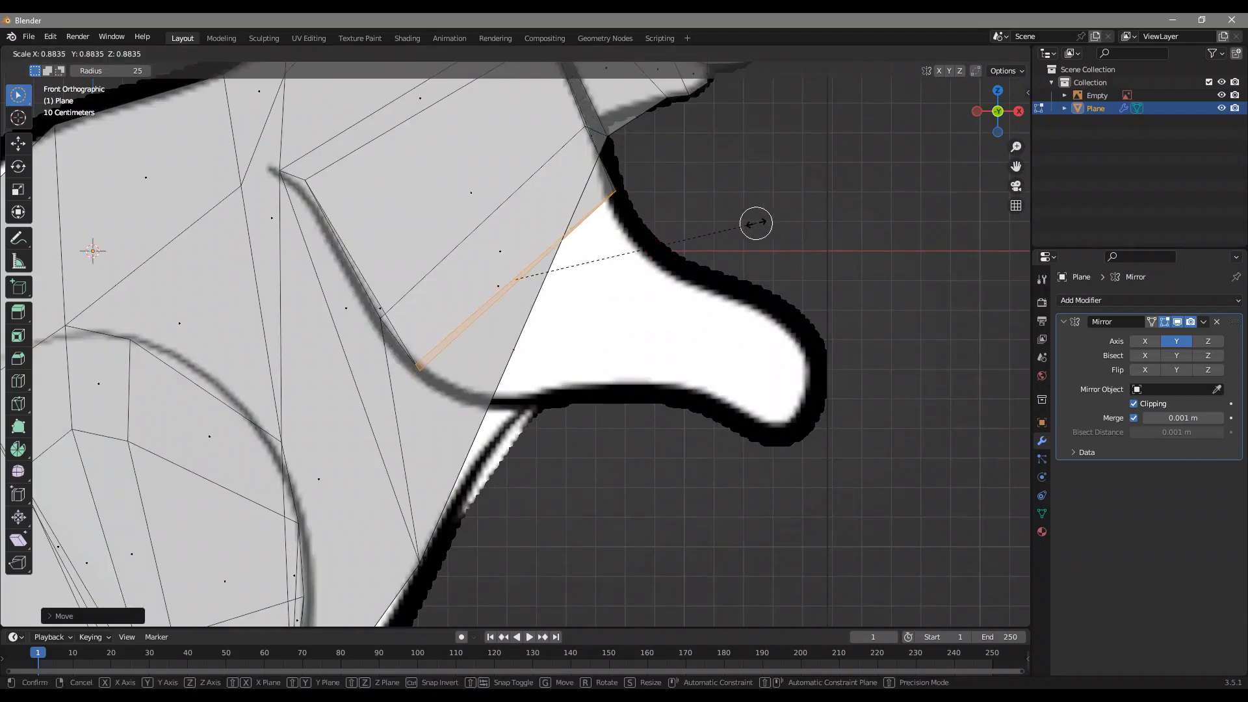
left_click(756, 223)
Extrude the underside face of the shoulder as the upper arm, then rotate, shrink and move its end onto the outline.
key("e")
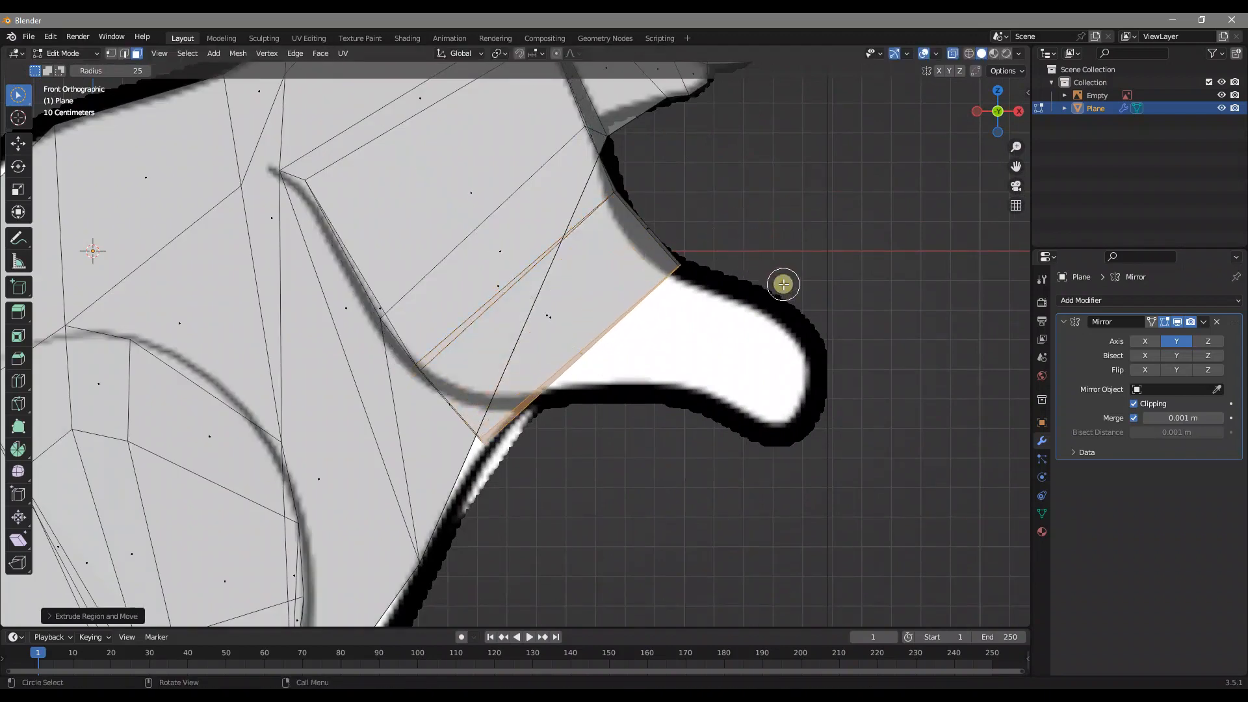
left_click(856, 233)
key("s")
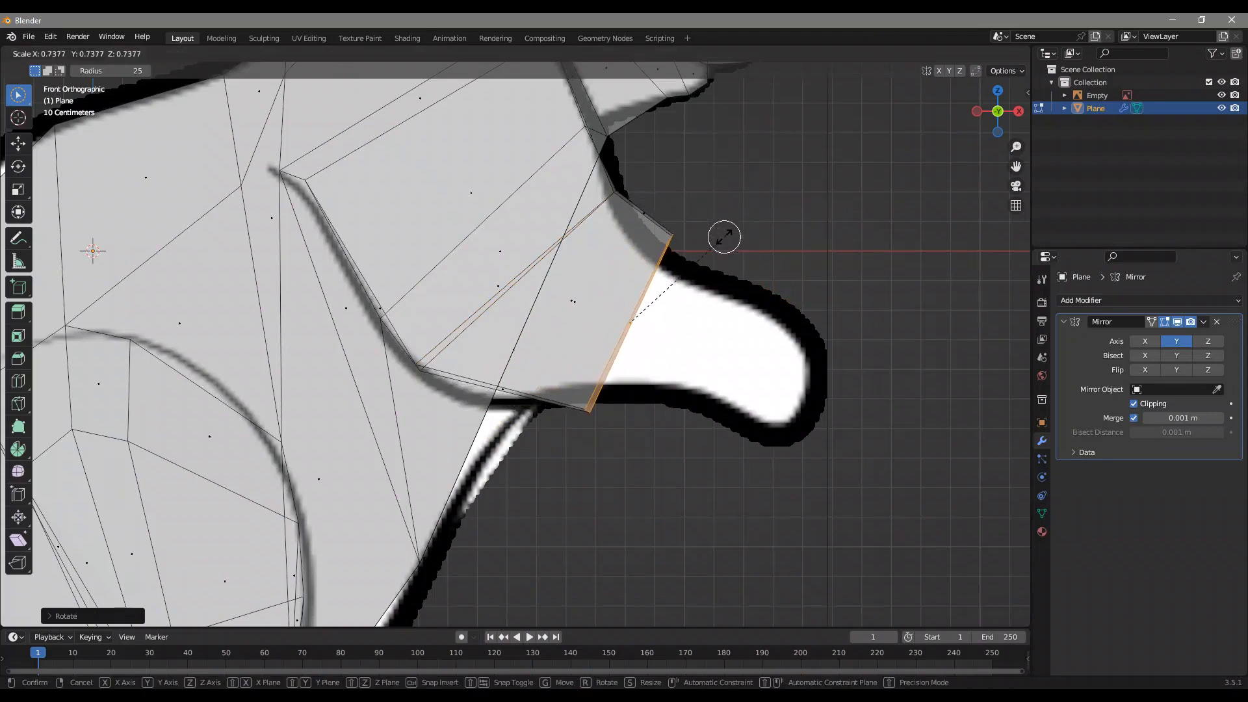
left_click(705, 253)
key("g")
left_click(682, 252)
Extrude the arm end face forward to the wrist, then rotate and scale it to the outline's width.
key("e")
left_click(793, 262)
key("r")
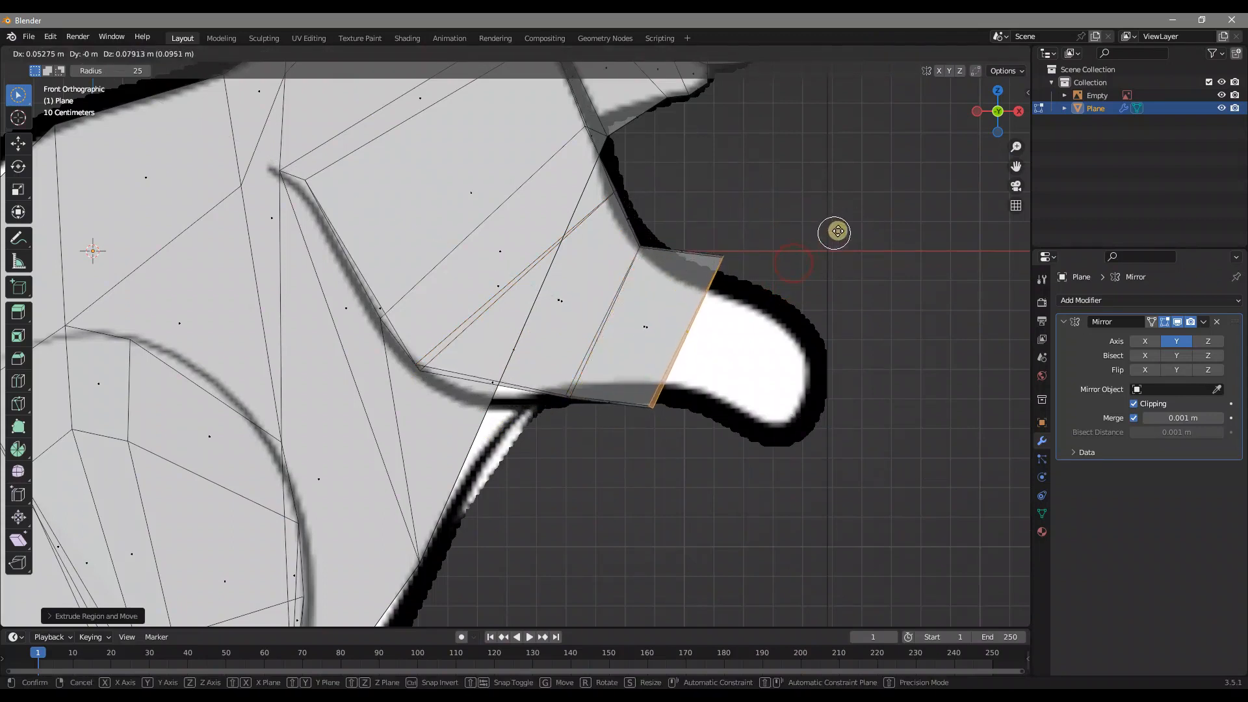
left_click(816, 208)
key("s")
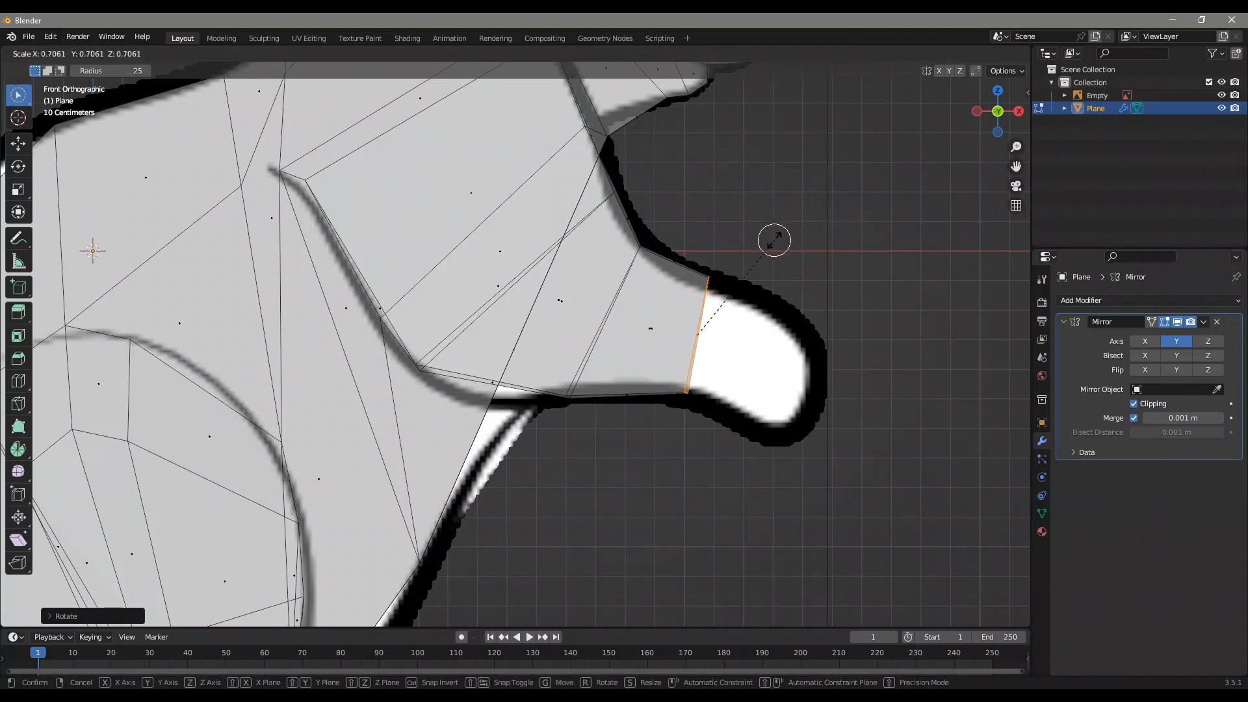
left_click(788, 239)
Extrude the wrist face forward into the paw and scale its end to match the outline.
key("e")
left_click(871, 263)
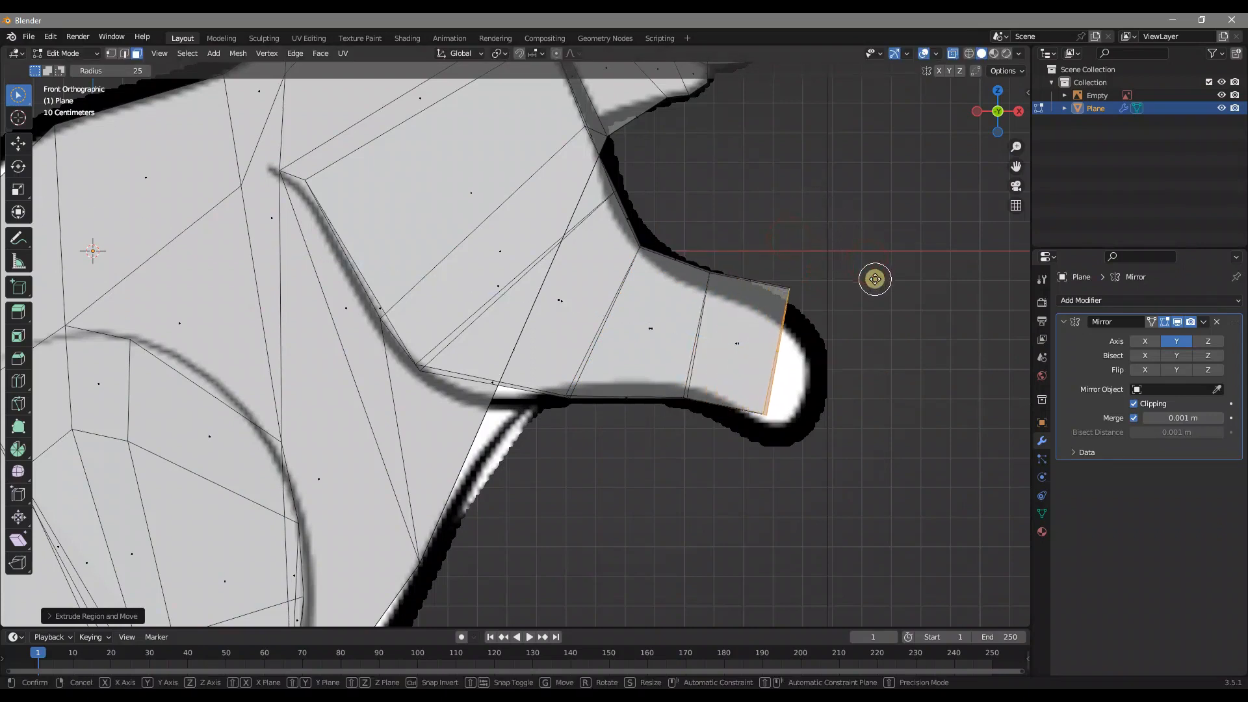
key("s")
left_click(878, 300)
Extrude the paw's end face about 0.11 m, then shrink it and move it onto the rounded tip.
key("e")
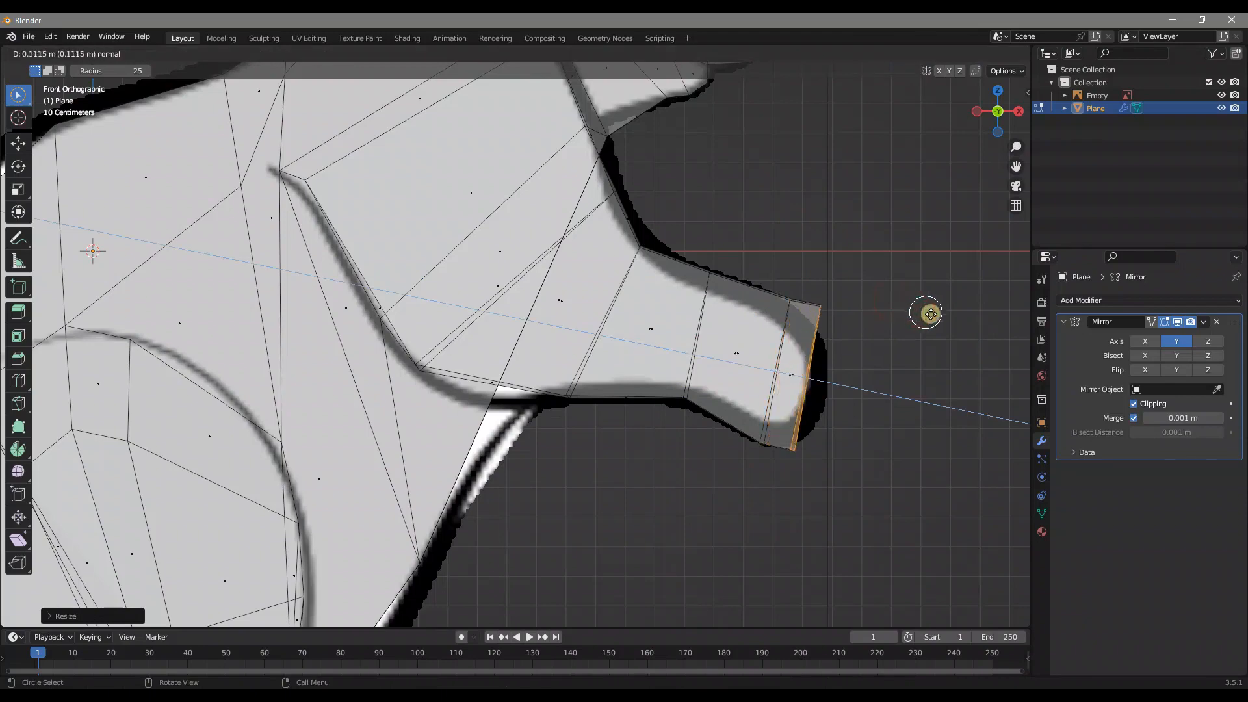
left_click(928, 312)
key("s")
left_click(858, 316)
key("g")
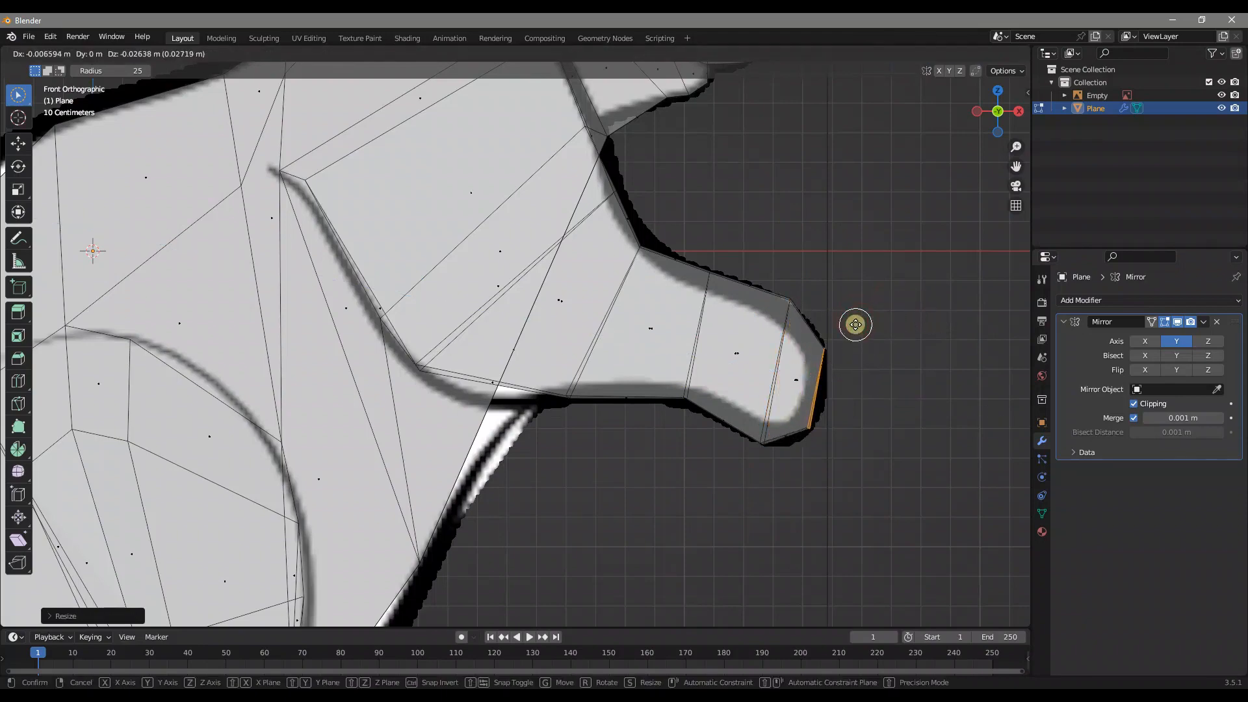
left_click(854, 325)
Examine the finished arm and the squirrel's whole body from several angles.
scroll(823, 310, "down", 7)
middle_click_drag(744, 334, 529, 345)
scroll(455, 334, "up", 5)
scroll(456, 335, "down", 4)
middle_click_drag(418, 270, 724, 294)
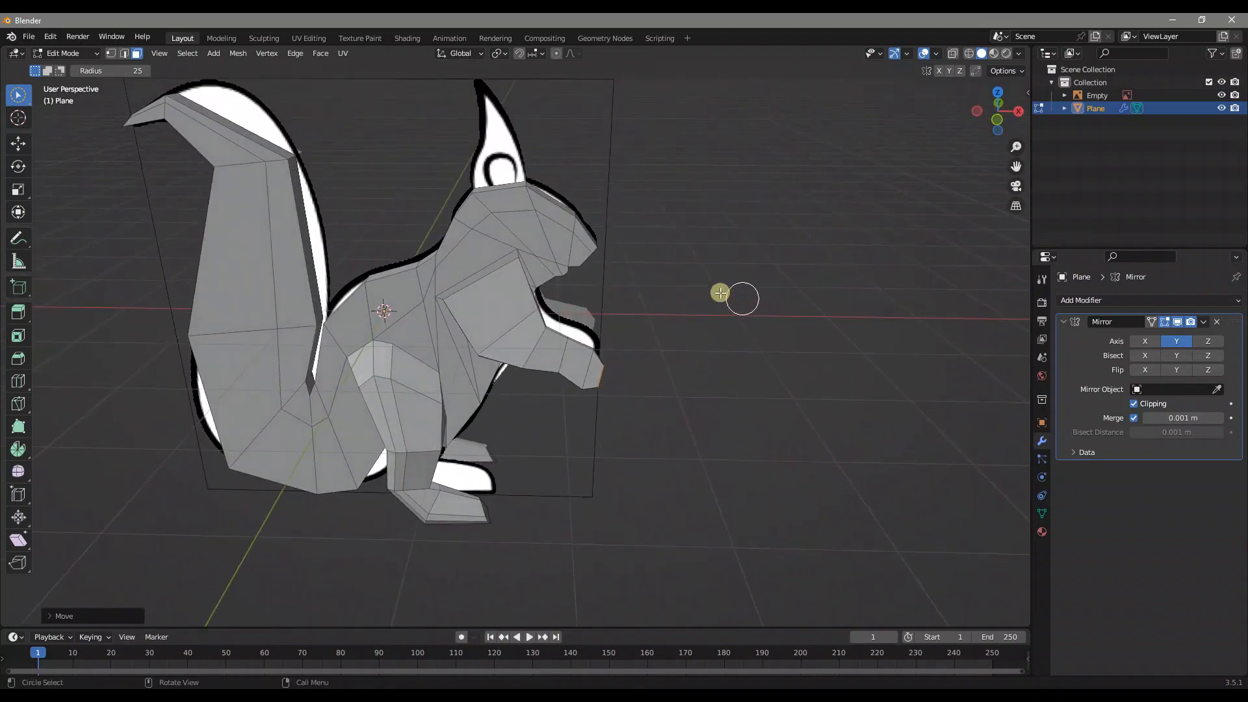
scroll(679, 289, "up", 4)
middle_click_drag(663, 240, 584, 260)
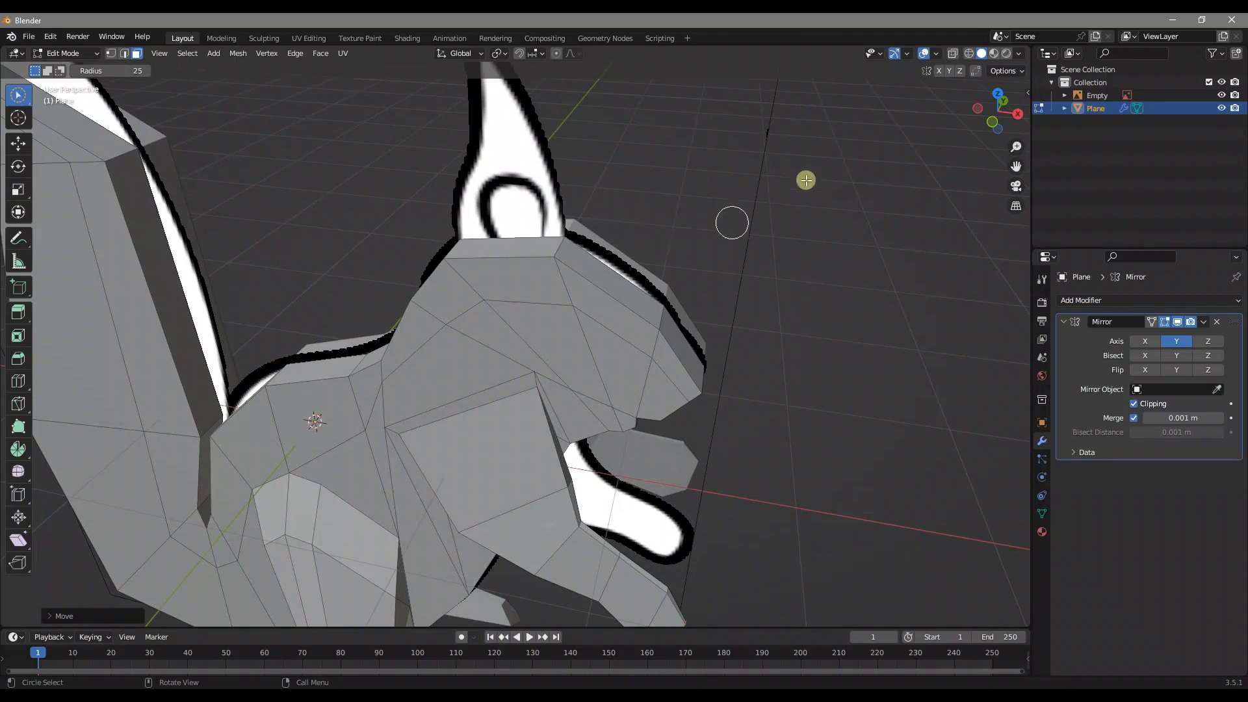
In front orthographic view with X-ray on, move the rear lower vertex of the face beneath the ear backward and down.
left_click(993, 121)
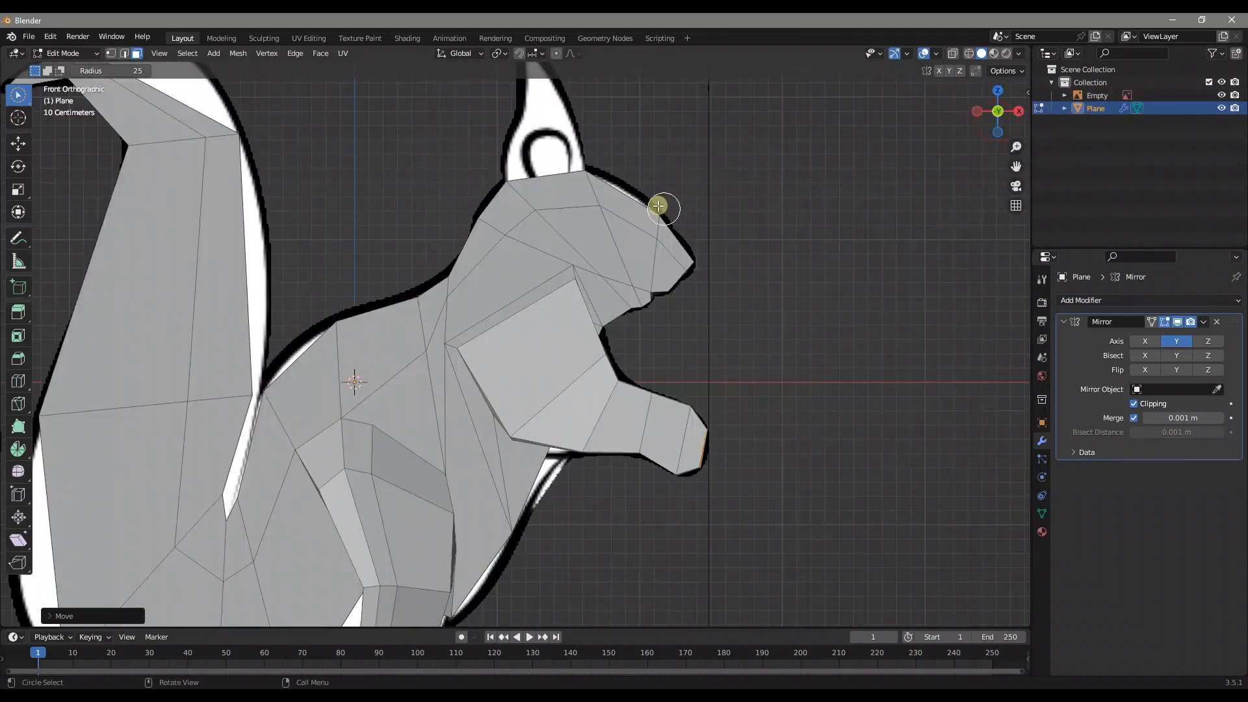
middle_click_drag(622, 224, 608, 268, "shift")
scroll(541, 278, "up", 3)
key("alt+z")
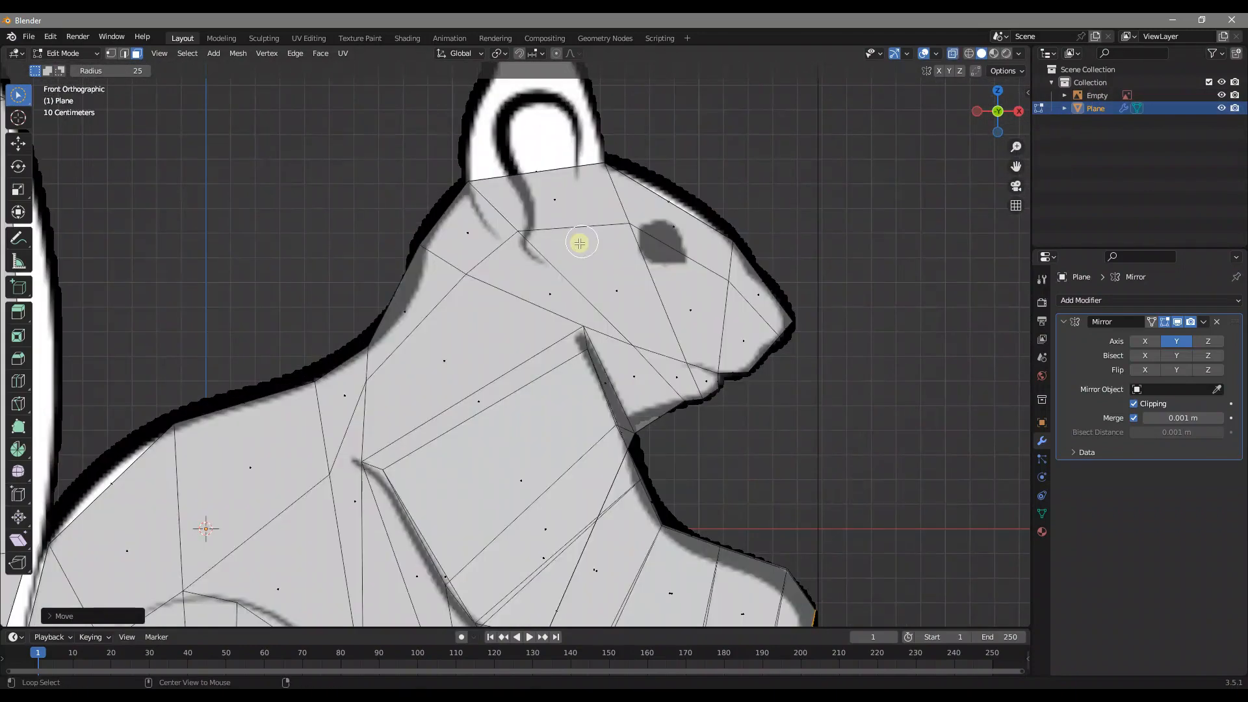
middle_click_drag(607, 190, 578, 230, "shift")
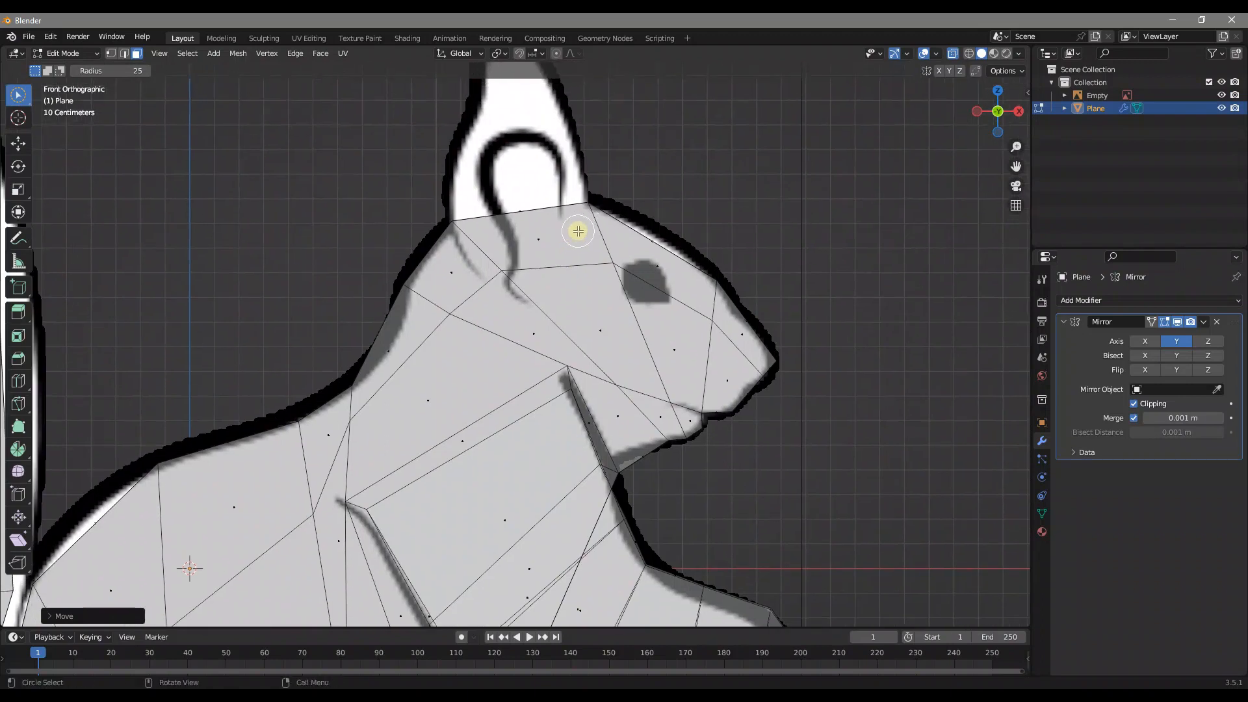
scroll(577, 206, "up", 1)
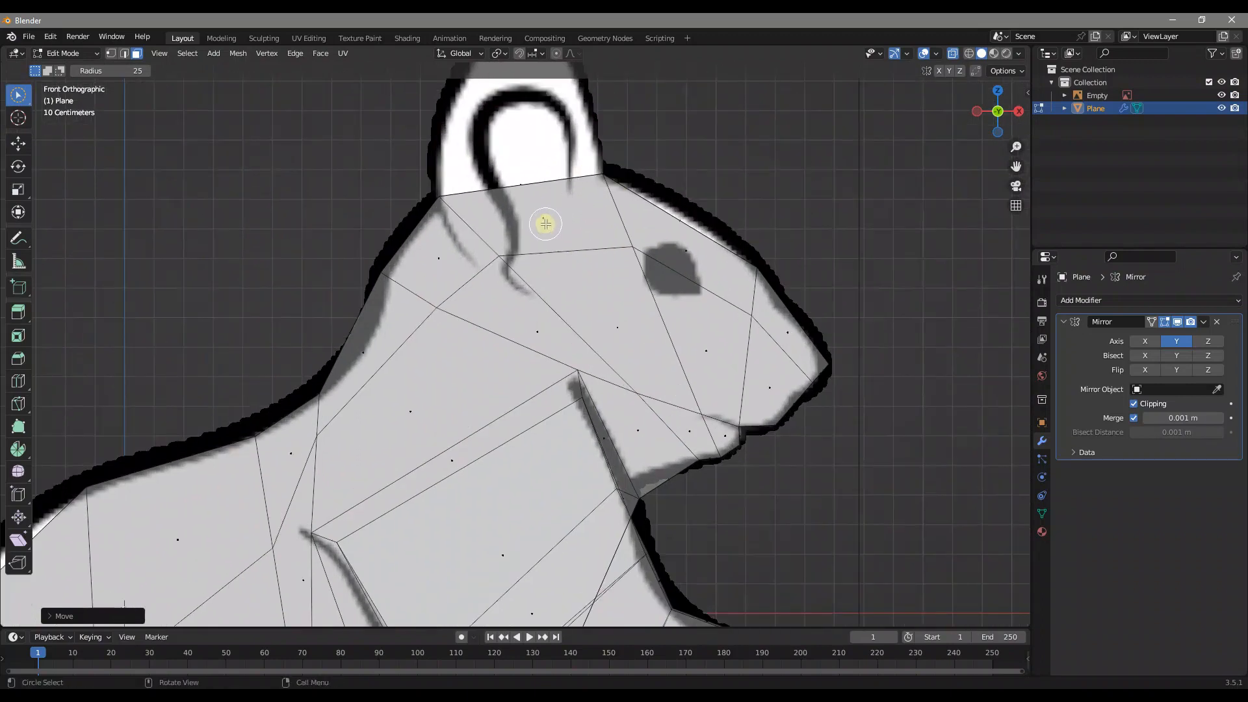
left_click(545, 223)
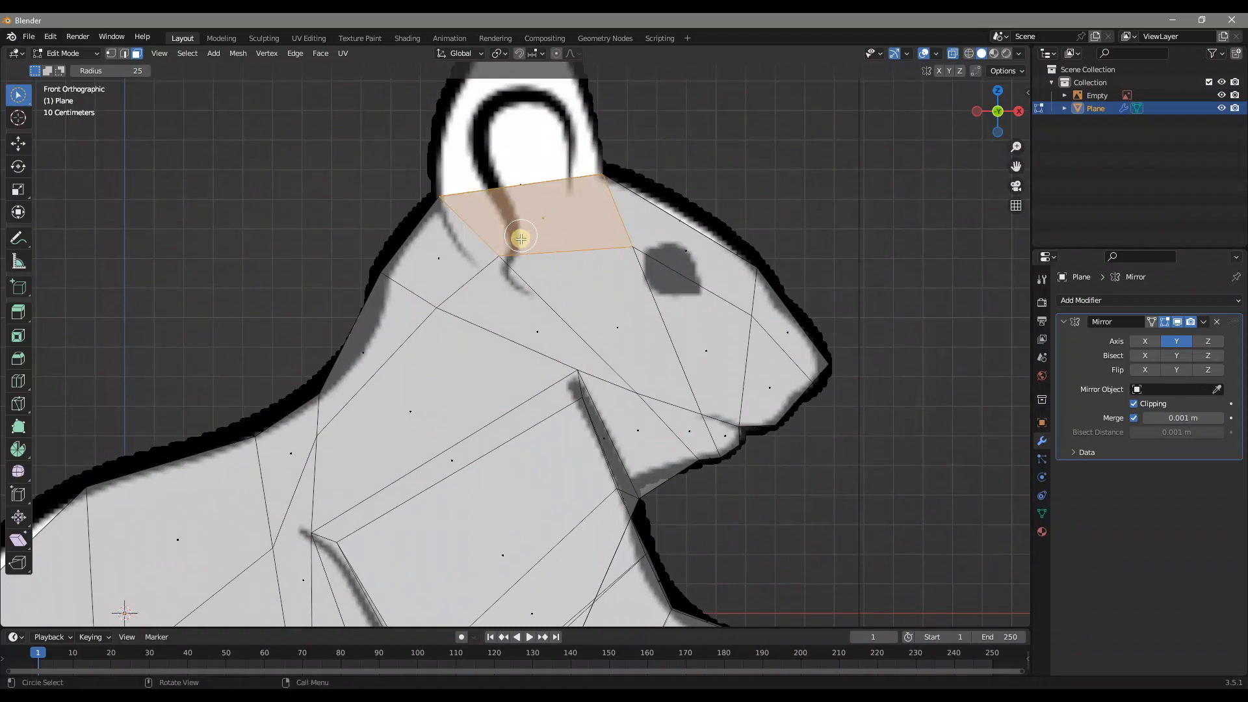
left_click(499, 263)
key("g")
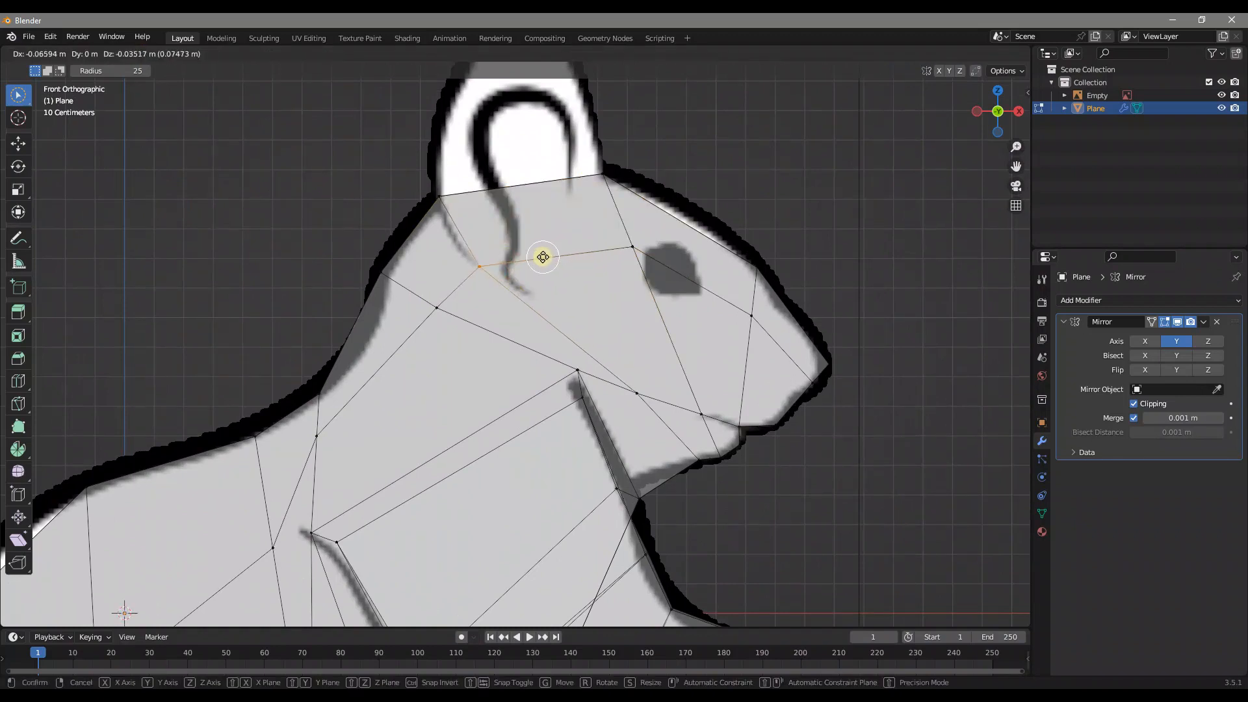
left_click(538, 257)
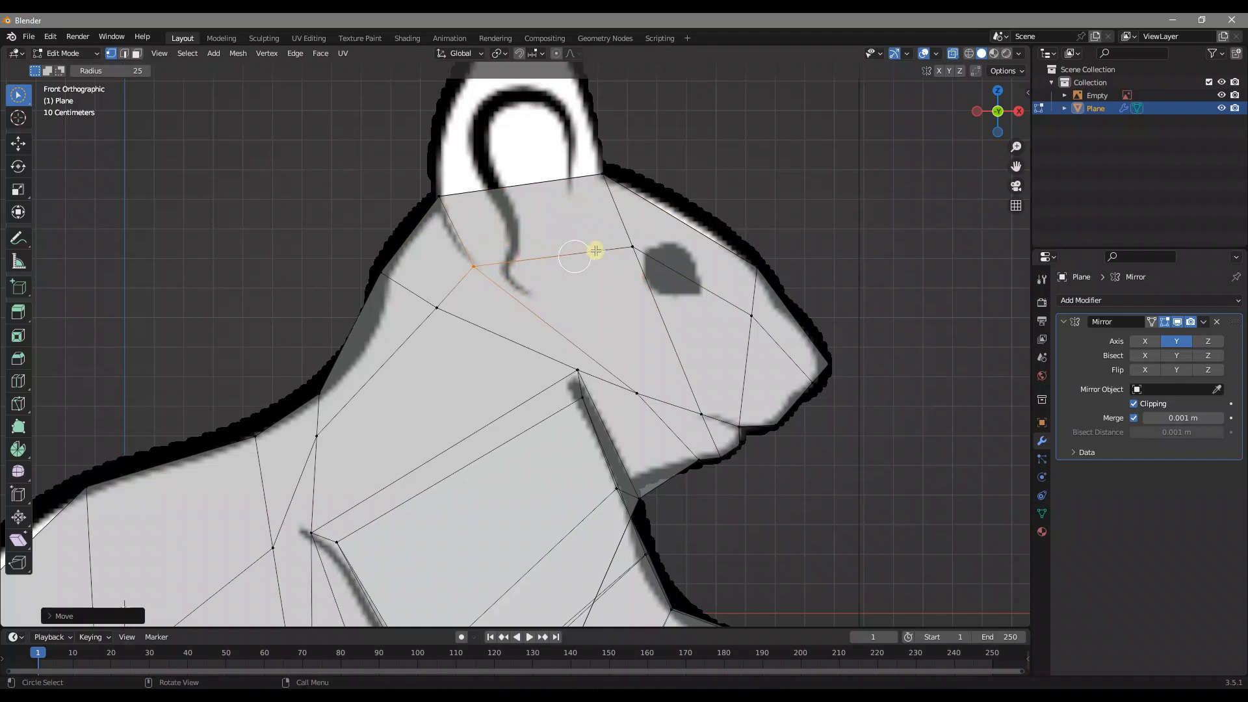
Move the front lower vertex of the face beneath the ear slightly forward and down.
left_click(638, 252)
key("g")
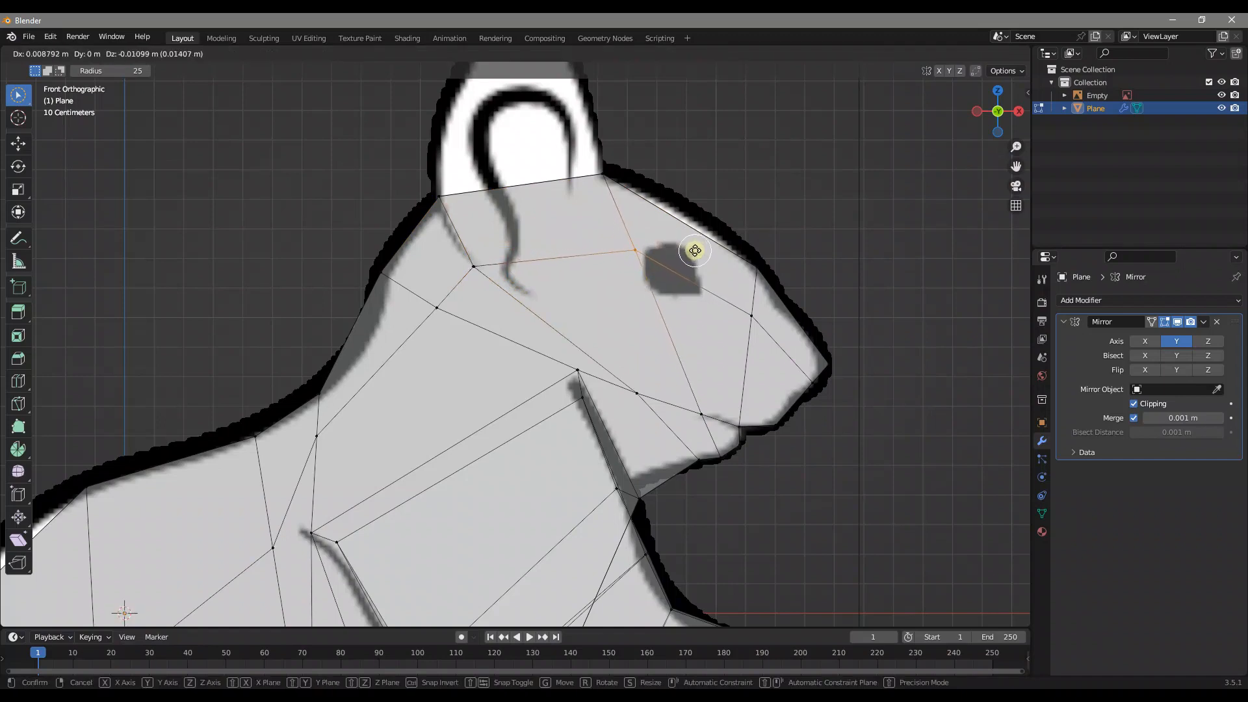
left_click(704, 250)
middle_click_drag(547, 241, 515, 298, "shift")
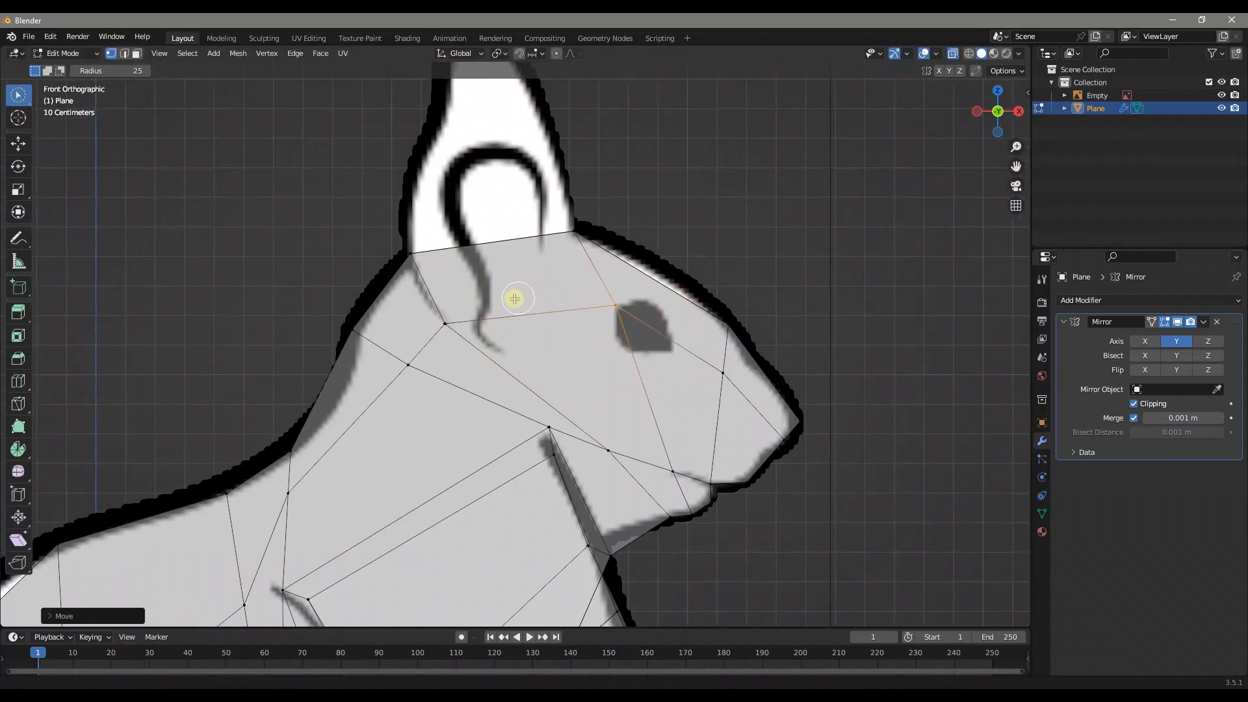
In face selection mode, inset the face beneath the ear by about 0.025 m.
key("3")
left_click_drag(488, 279, 497, 283)
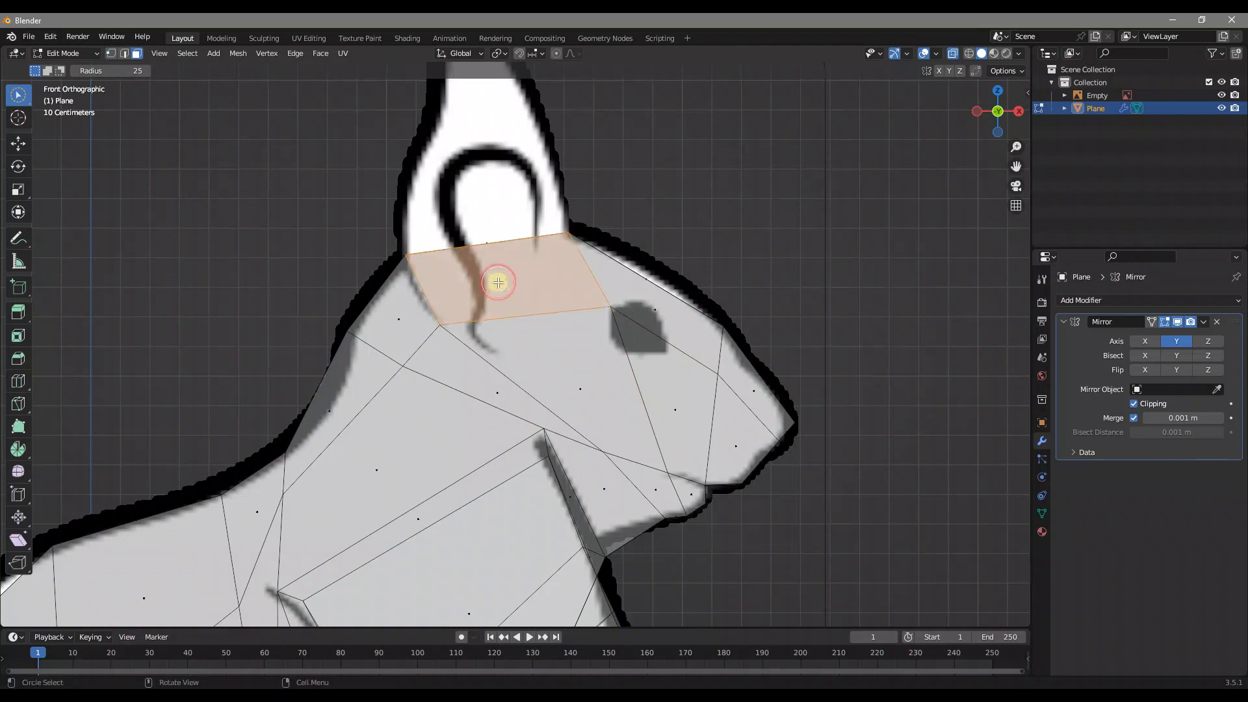
key("i")
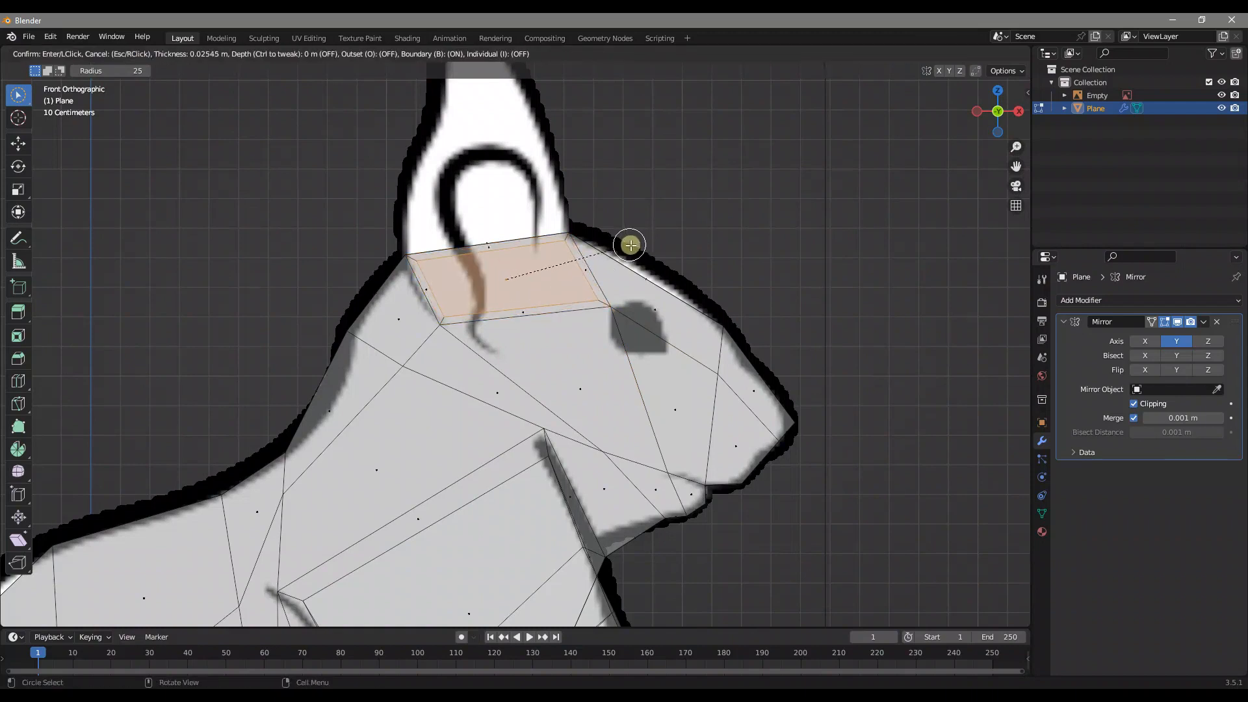
left_click(633, 246)
Reposition the two lower vertices of the inset ear face, moving both upward to shape the ear base.
key("1")
left_click(591, 295)
key("g")
left_click(655, 259)
left_click(446, 314)
key("g")
left_click(472, 284)
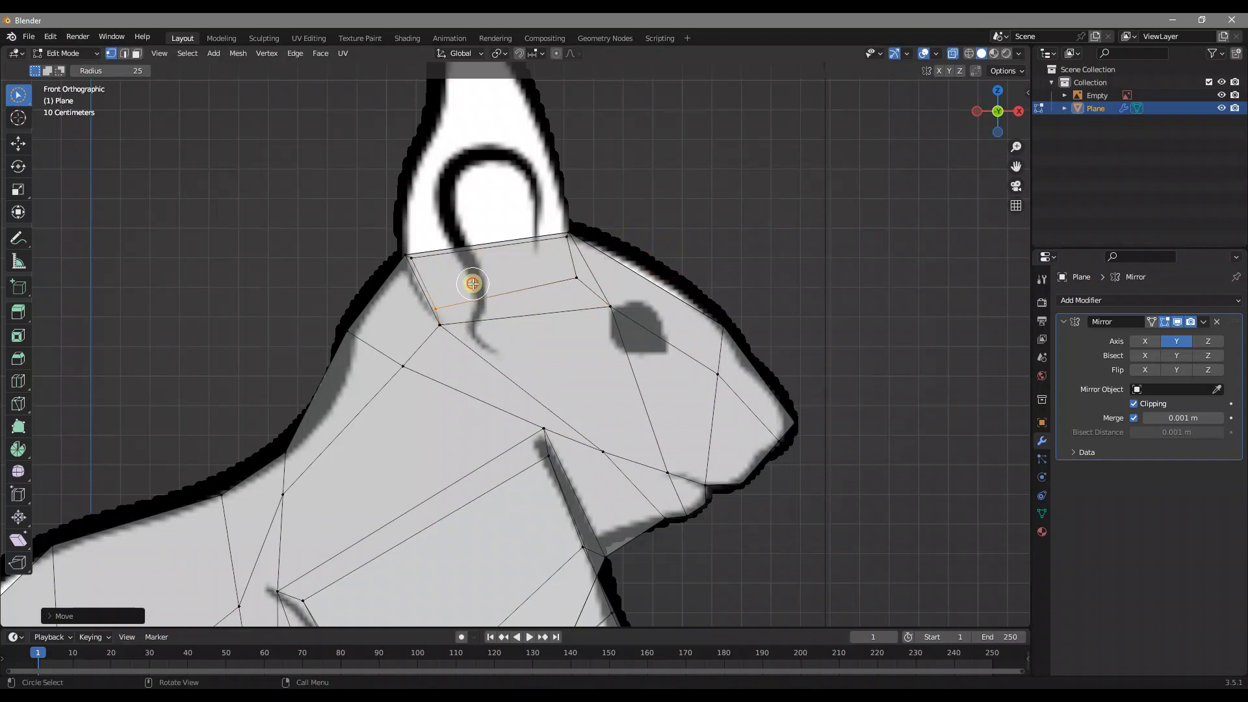
With X-ray off, select both end vertices of the head's upper side edge and slide them about halfway toward the centre.
key("3")
middle_click_drag(487, 294, 750, 369)
key("1")
key("alt+z")
left_click(758, 317)
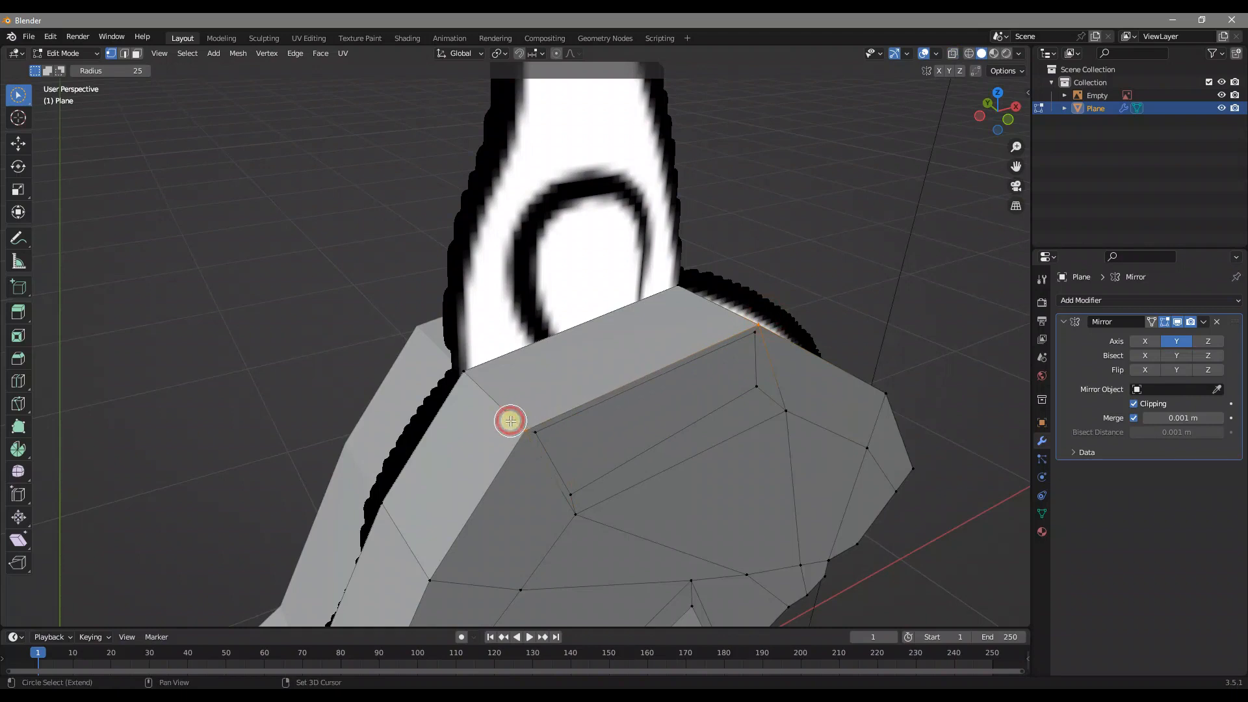
middle_click_drag(662, 397, 712, 369)
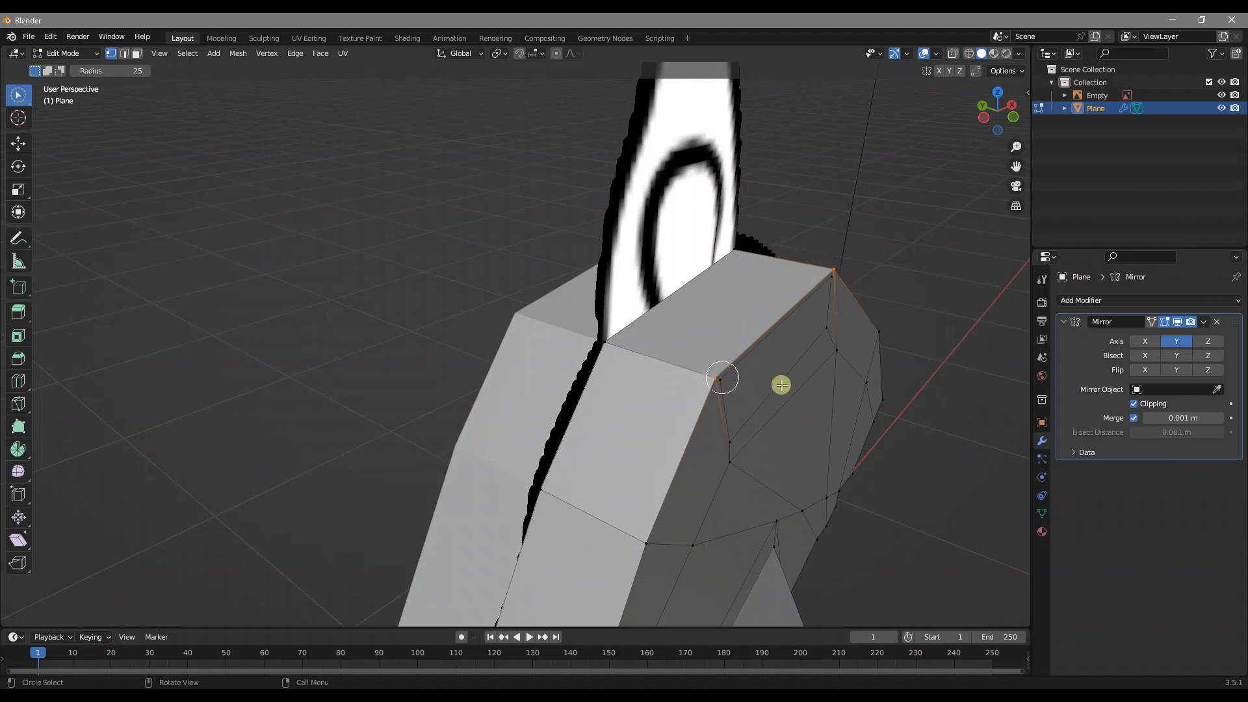
key("g")
key("g")
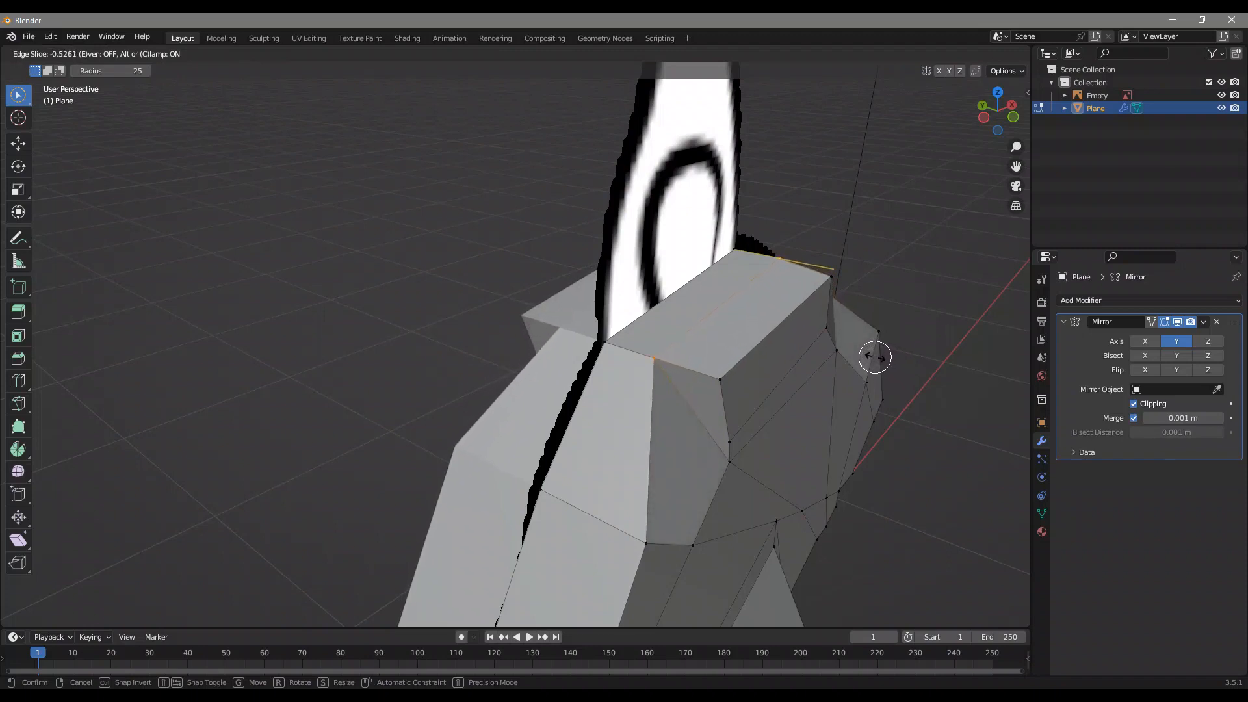
left_click(874, 356)
Slide the inset ear face's two upper vertices inward to lie next to the shifted head edge.
left_click(736, 375)
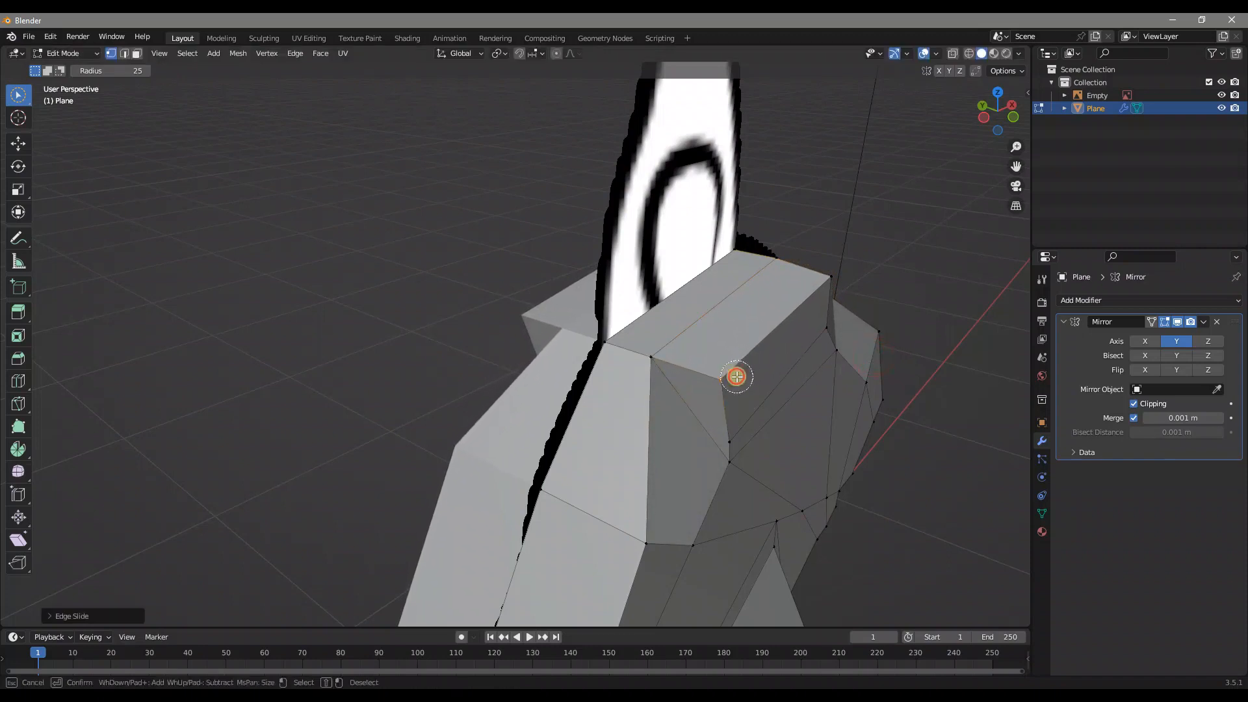
left_click(829, 273, "shift")
right_click(830, 272)
key("g")
key("g")
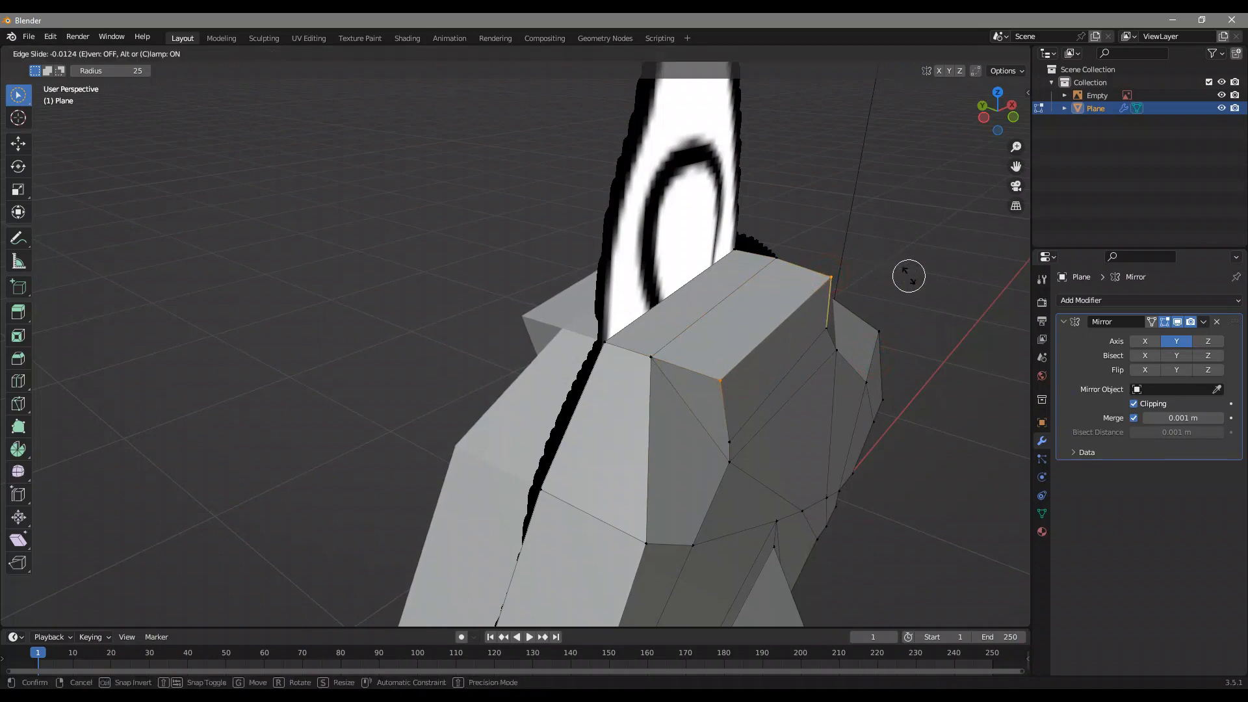
left_click(858, 268)
Select the inset ear face and extrude it about 0.28 m outward from the head.
key("3")
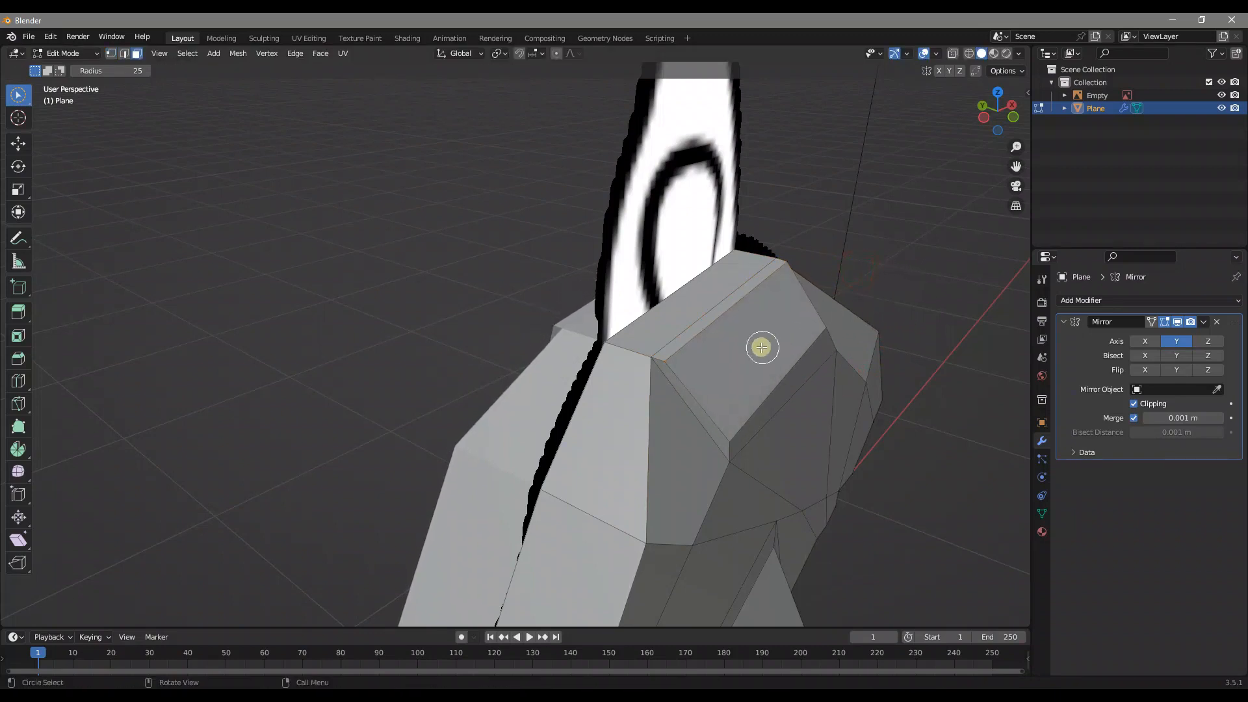
left_click(752, 337)
middle_click_drag(778, 382, 594, 388)
key("e")
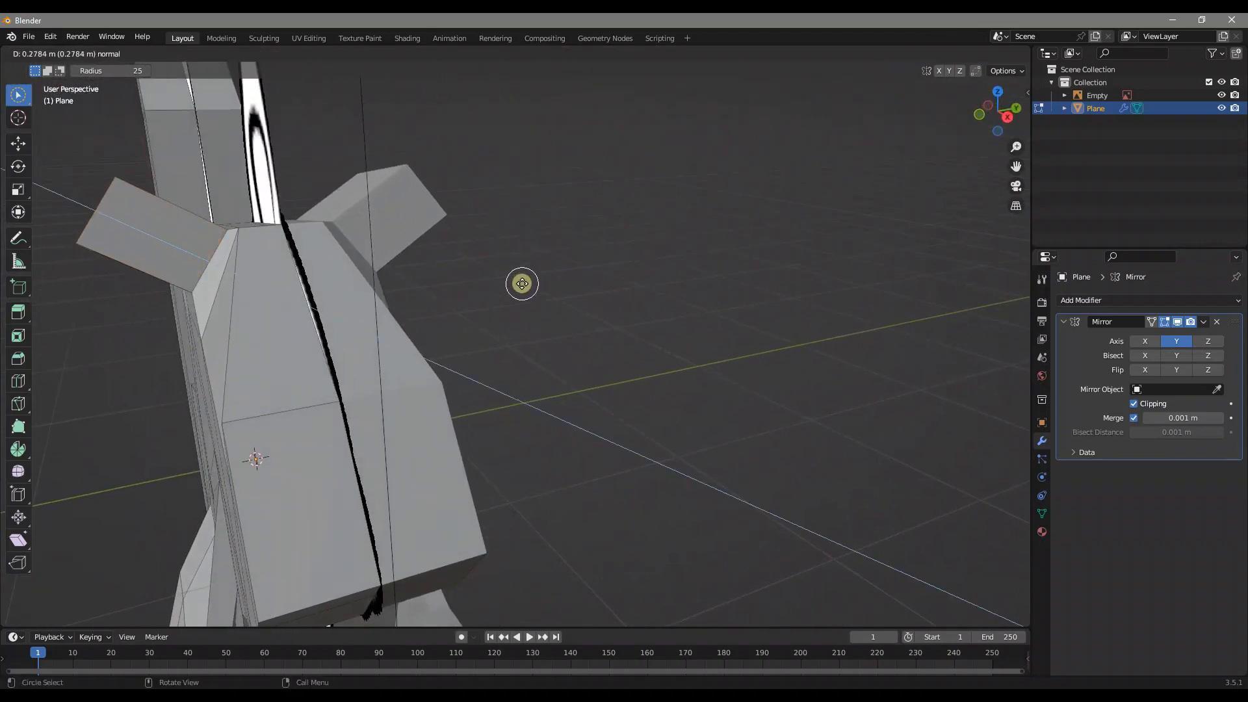
left_click(521, 282)
In front orthographic view, raise the extruded ear face along Z and scale it to about 0.86.
middle_click_drag(482, 267, 652, 377)
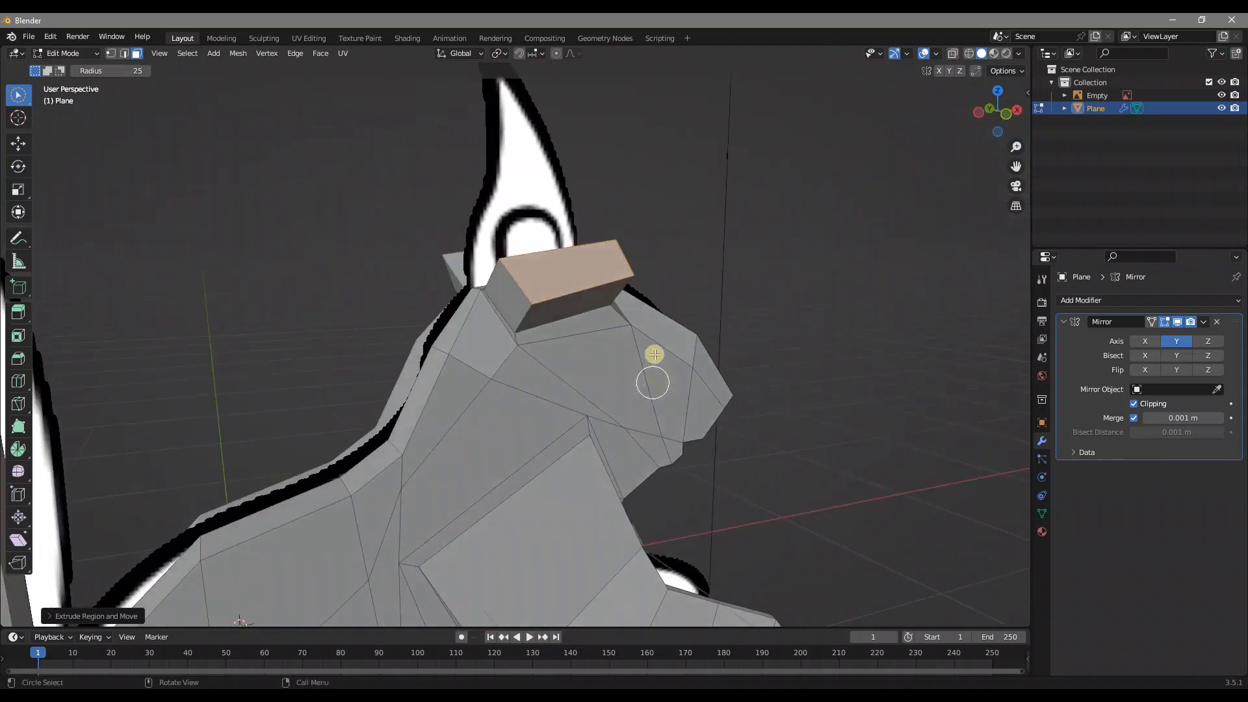
scroll(502, 280, "up", 2)
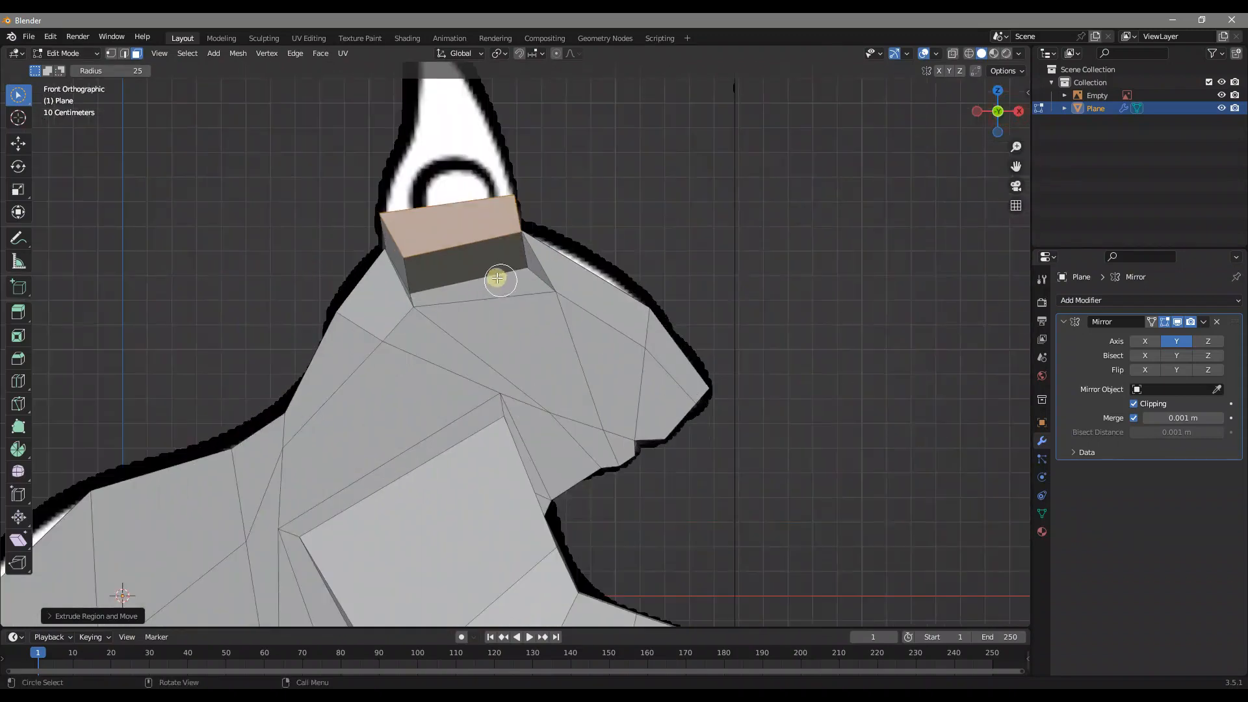
middle_click_drag(558, 227, 605, 350, "shift")
key("g")
key("z")
left_click(614, 322)
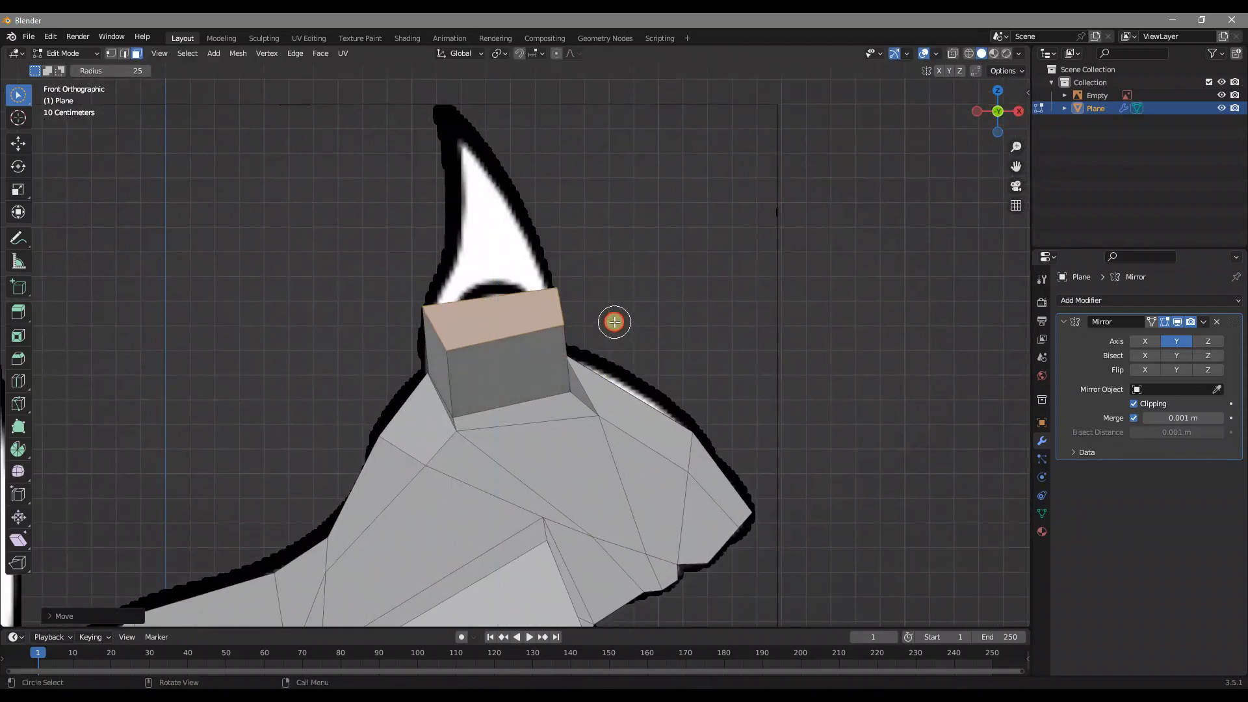
key("s")
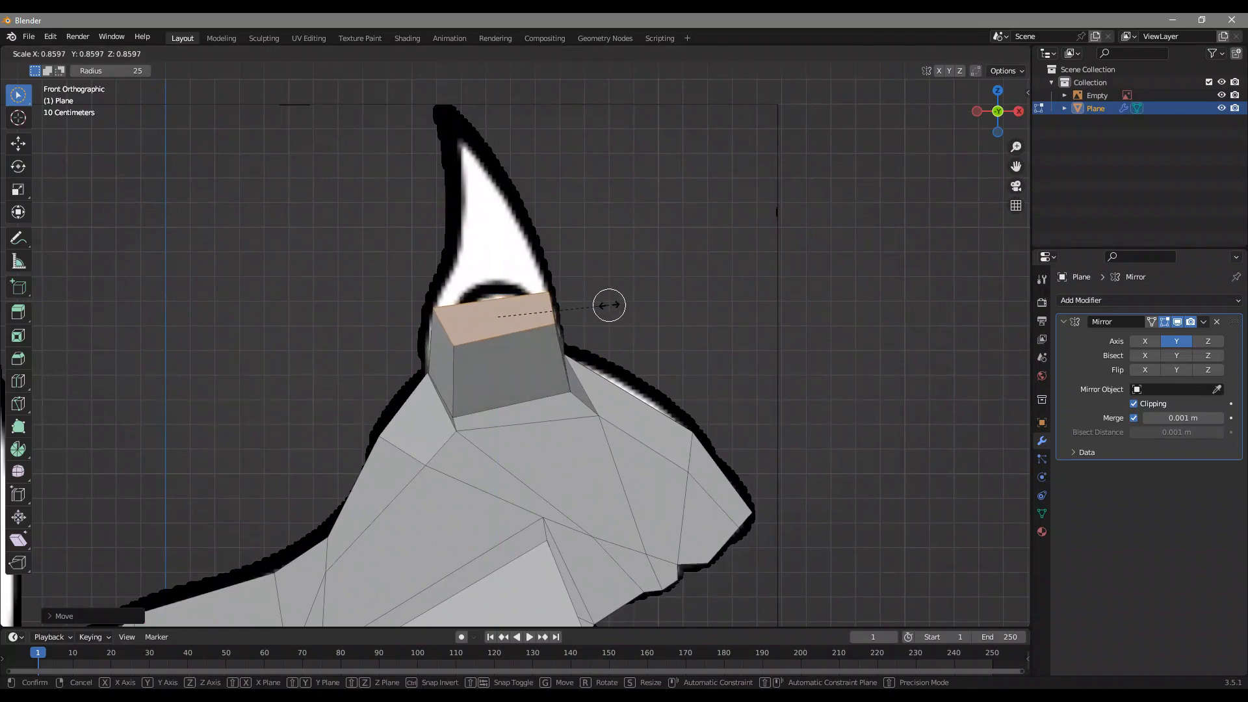
left_click(610, 306)
Extrude the ear face up to the ear's full height, shrink it and move it onto the pointed tip.
key("e")
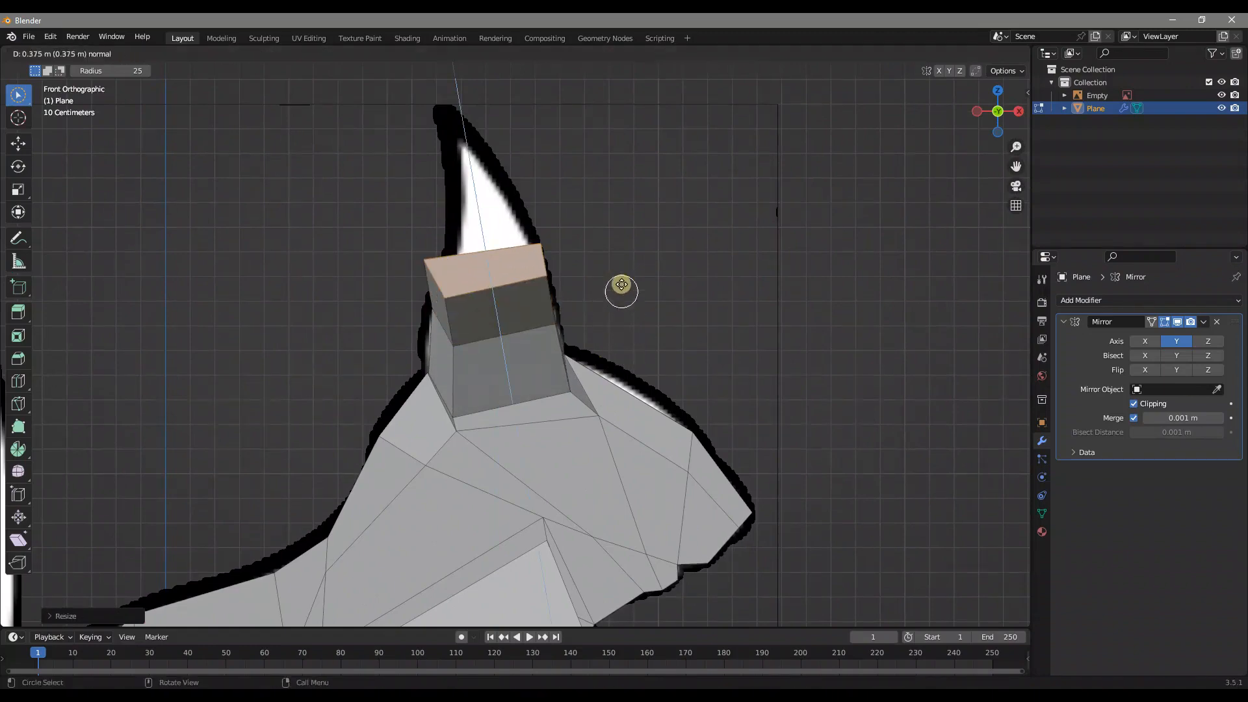
left_click(612, 158)
key("s")
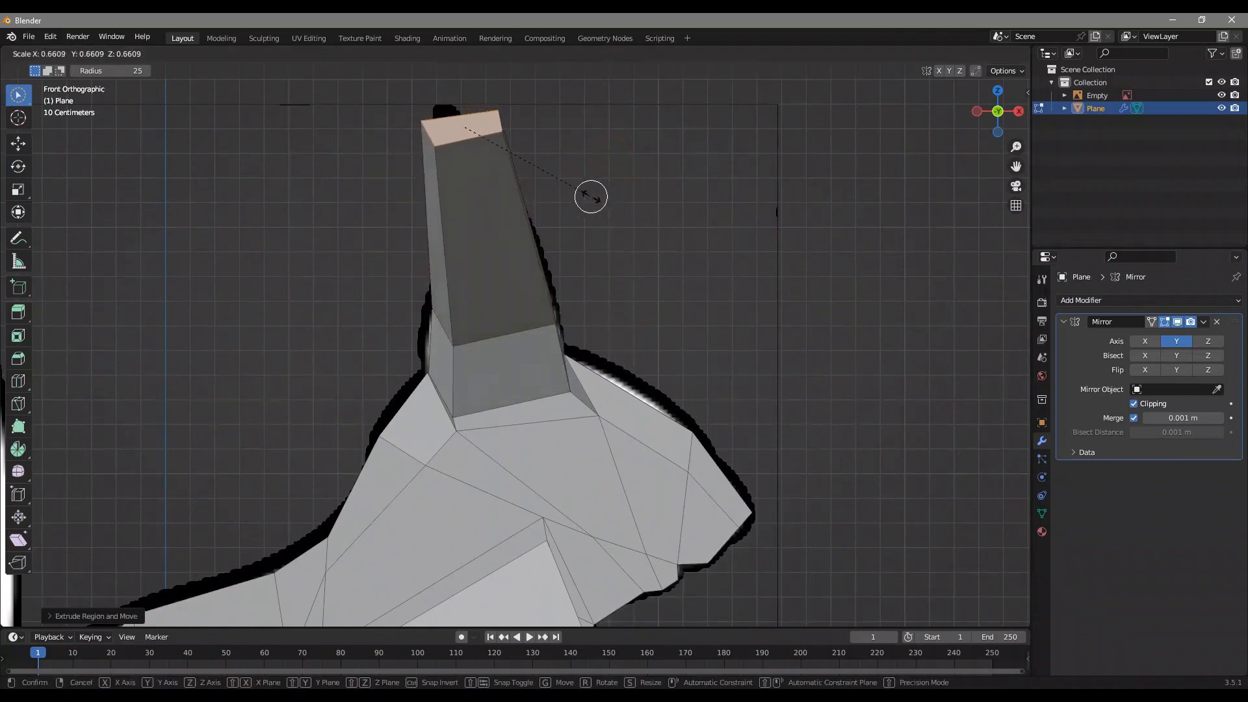
left_click(502, 153)
key("g")
left_click(581, 169)
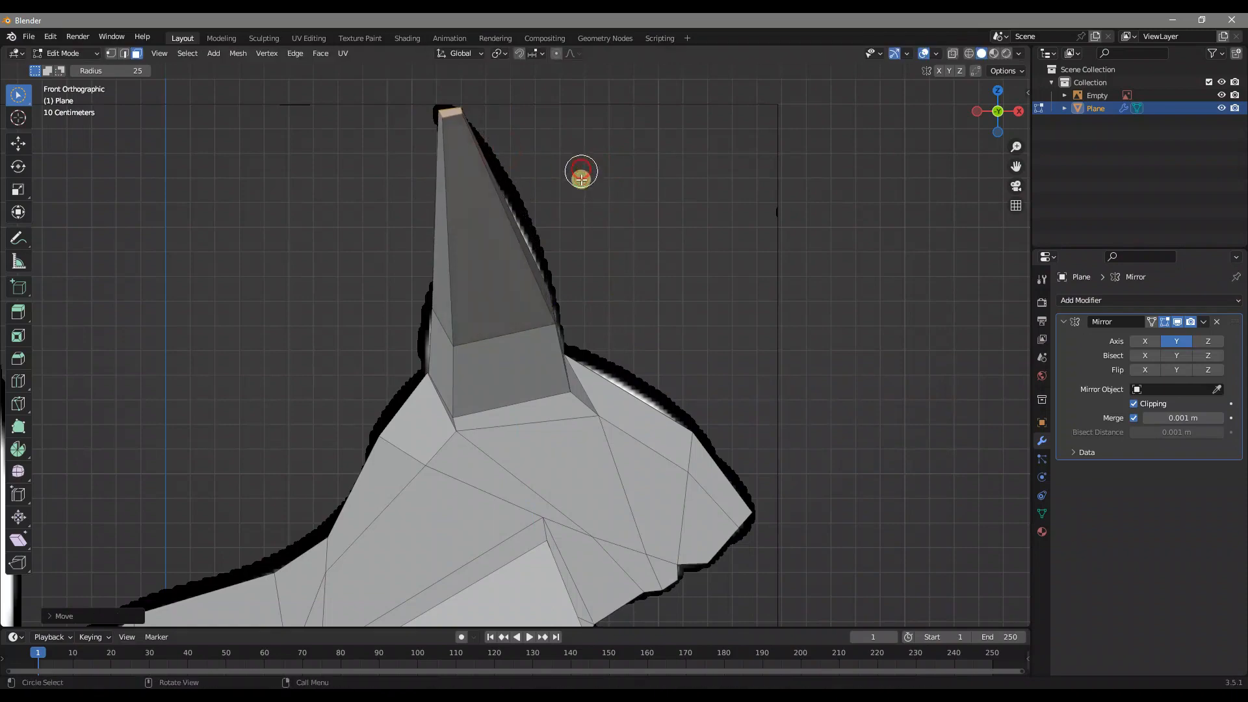
Move the ear's tip face inward along Y by about 1.1 m so the ear stands nearly upright.
middle_click_drag(596, 252, 442, 400)
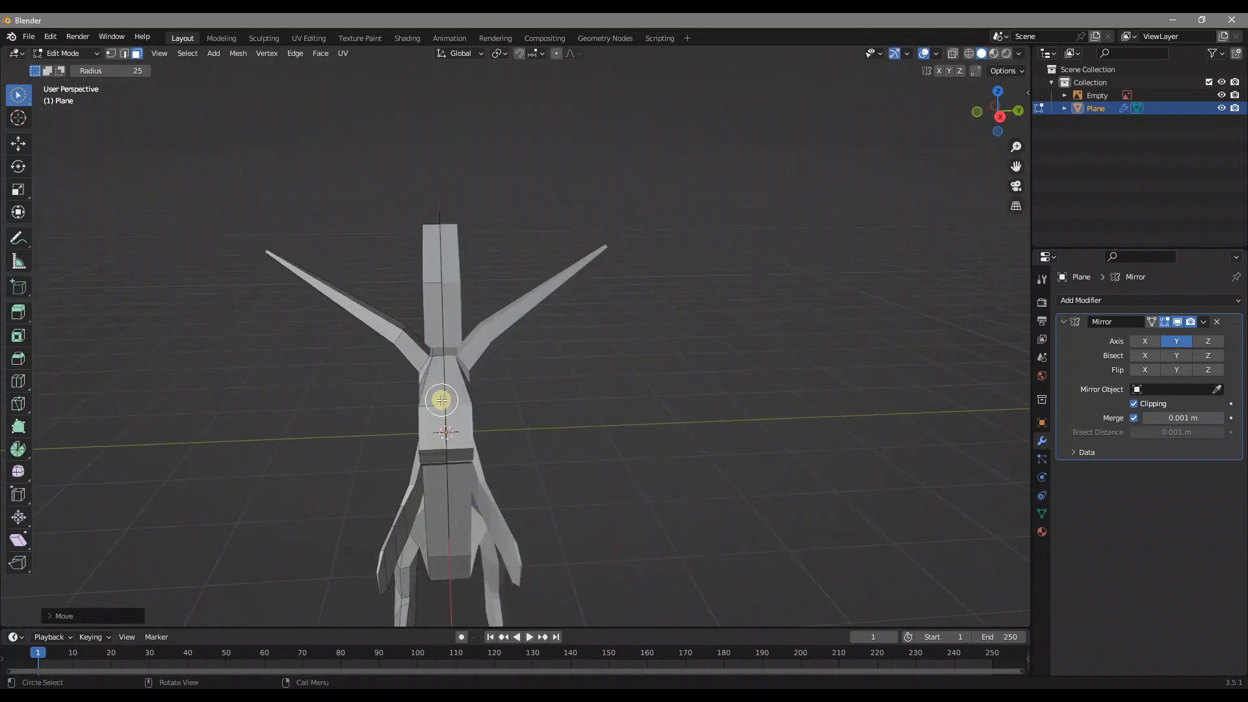
middle_click_drag(305, 299, 414, 285)
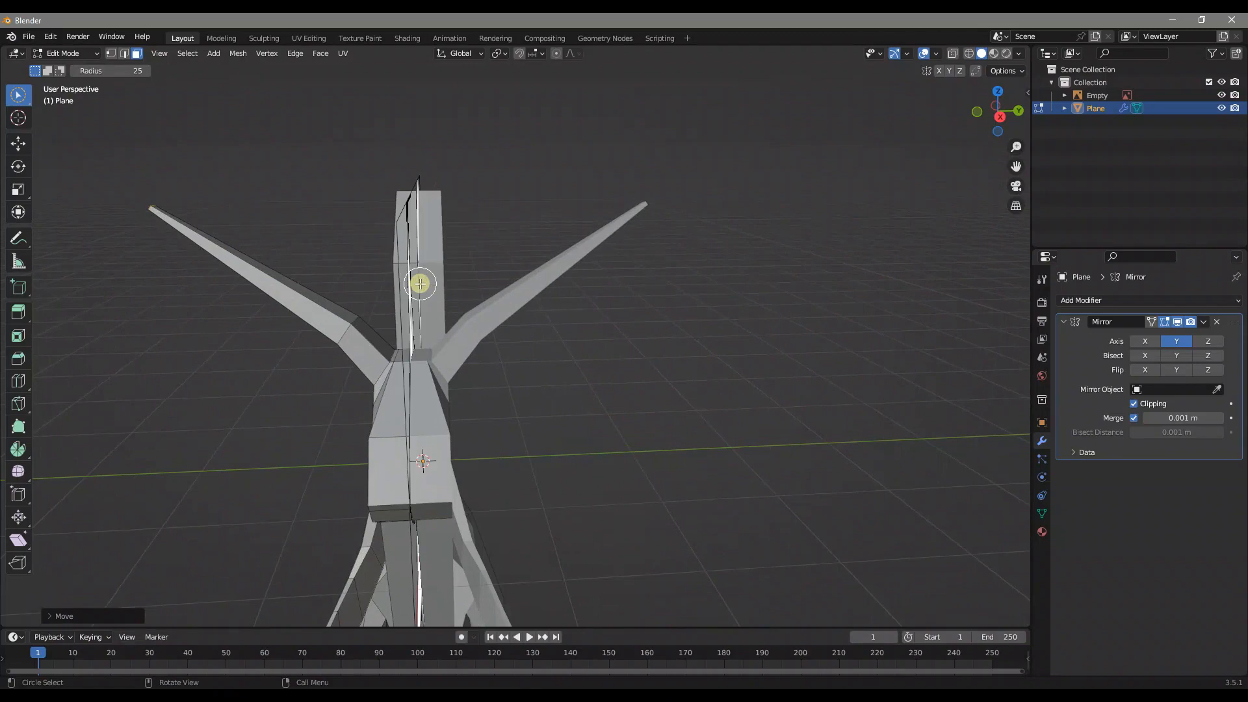
key("g")
key("y")
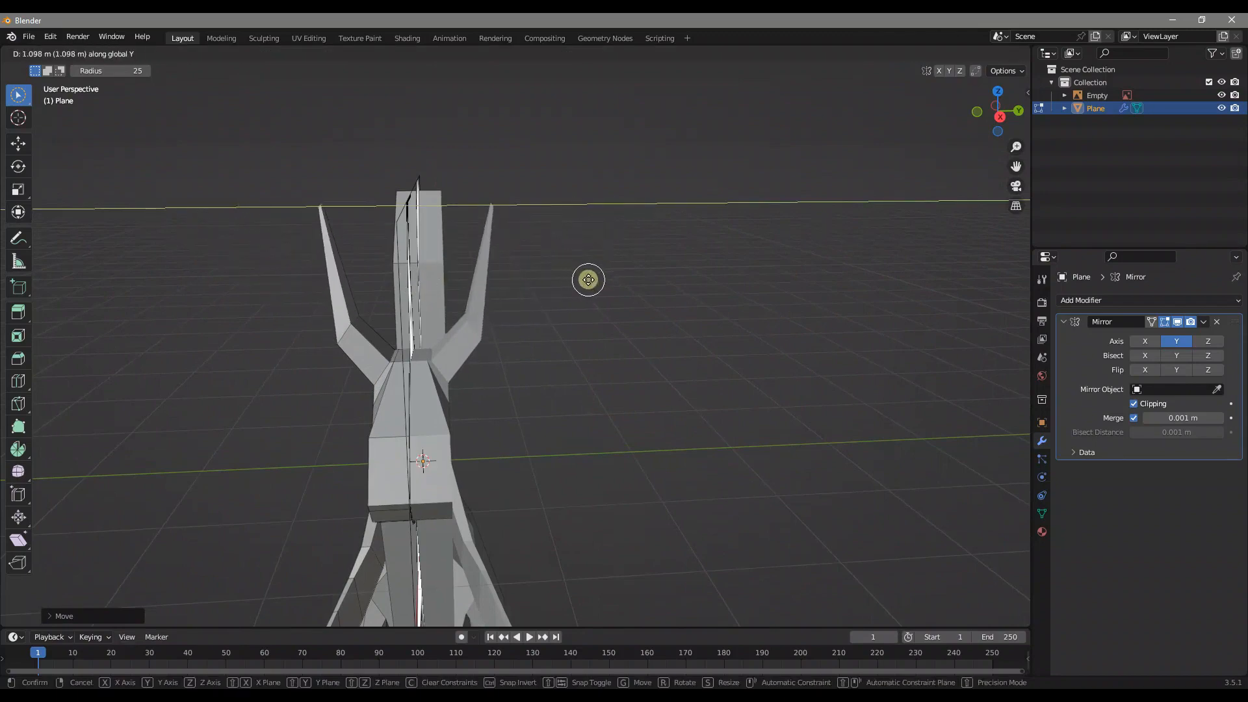
left_click(604, 282)
Select the vertices at the ear's lower bend and move them inward along Y by about 0.16 m.
middle_click_drag(410, 339, 377, 351)
key("alt+z")
left_click_drag(356, 315, 347, 339)
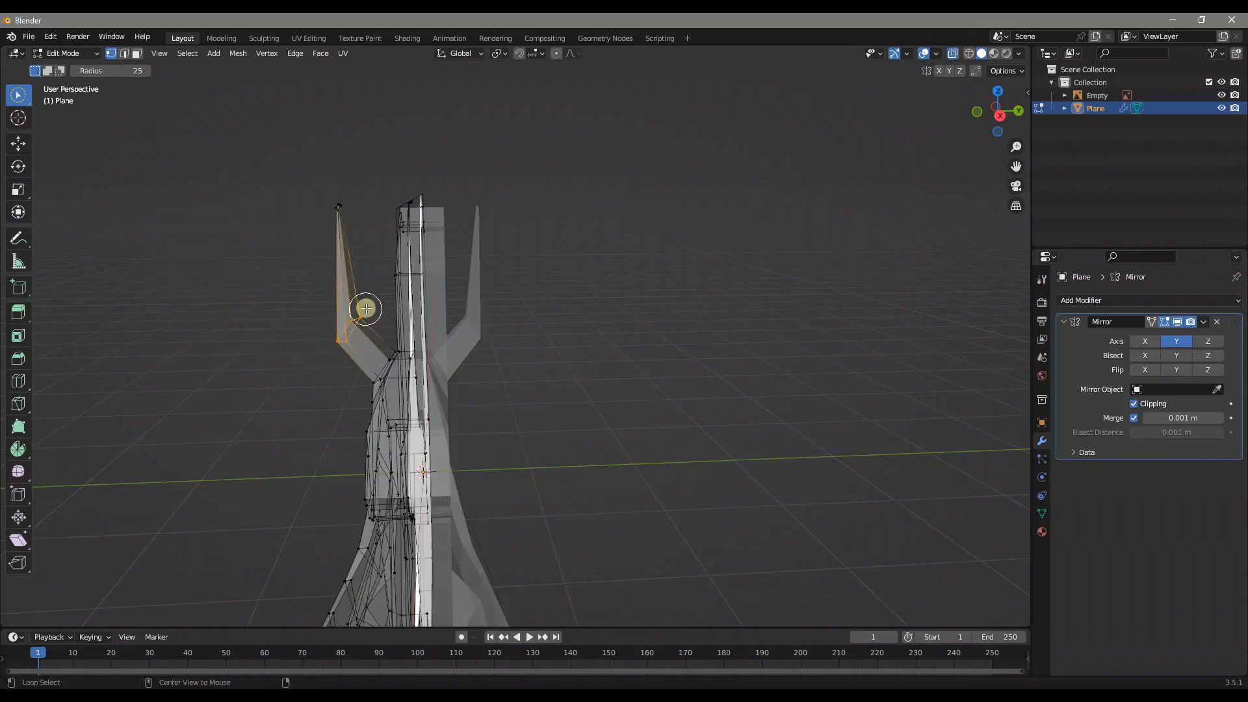
key("alt+z")
key("g")
key("y")
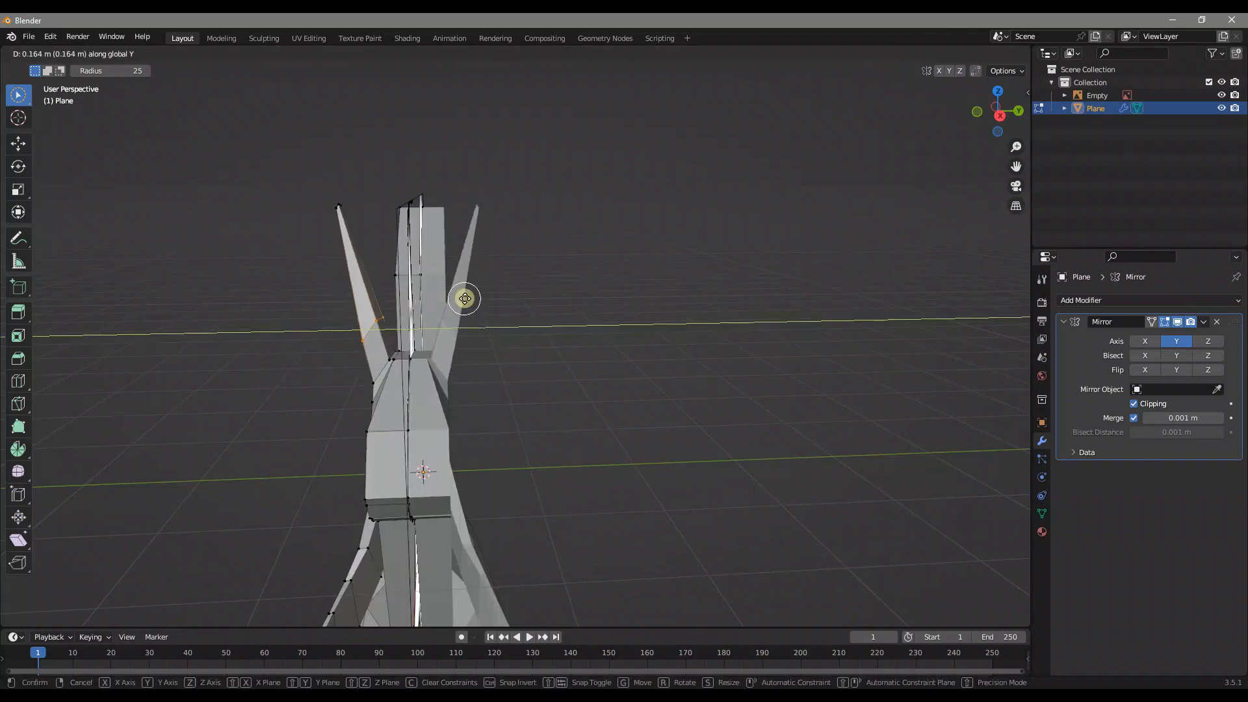
left_click(467, 299)
Add a loop cut along the side of the head, running from the snout back through the cheek and neck.
middle_click_drag(462, 337, 545, 273)
key("ctrl+r")
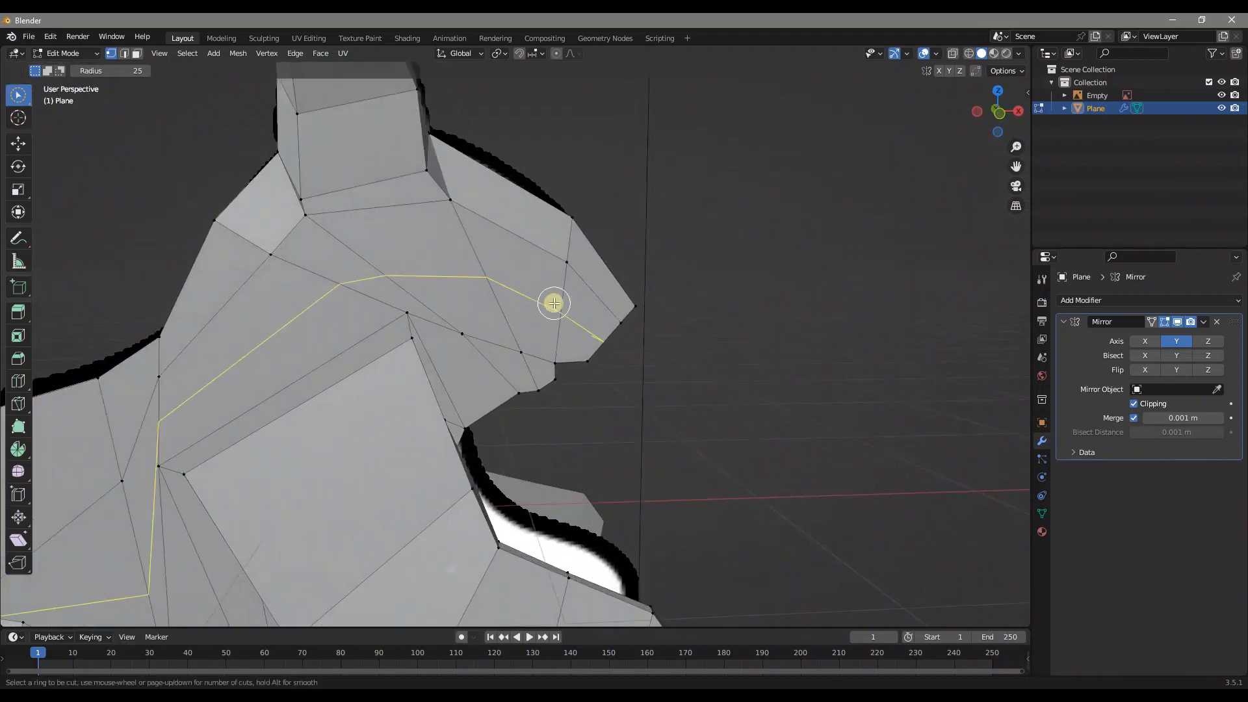
left_click(554, 304)
In front orthographic view with X-ray on, select the two faces around the reference's eye and inset them together.
middle_click_drag(564, 304, 511, 223)
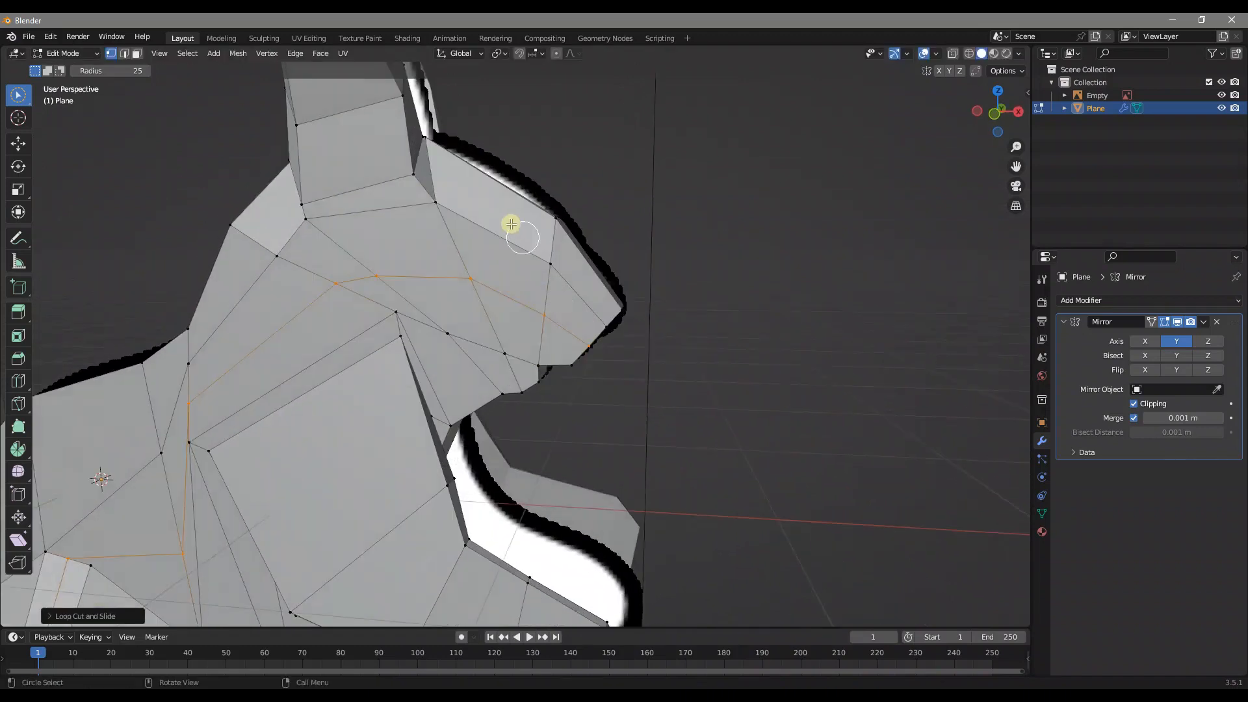
left_click(997, 115)
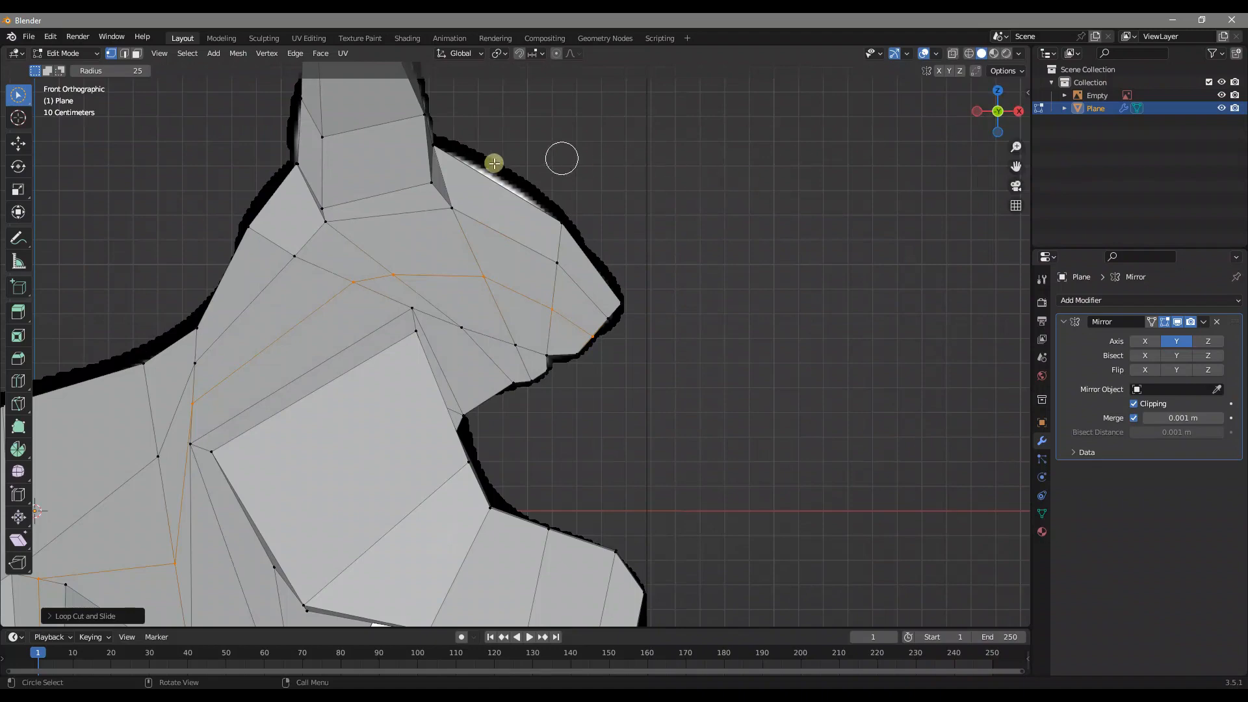
key("alt+z")
scroll(519, 209, "up", 2)
middle_click_drag(536, 258, 536, 294, "shift")
key("3")
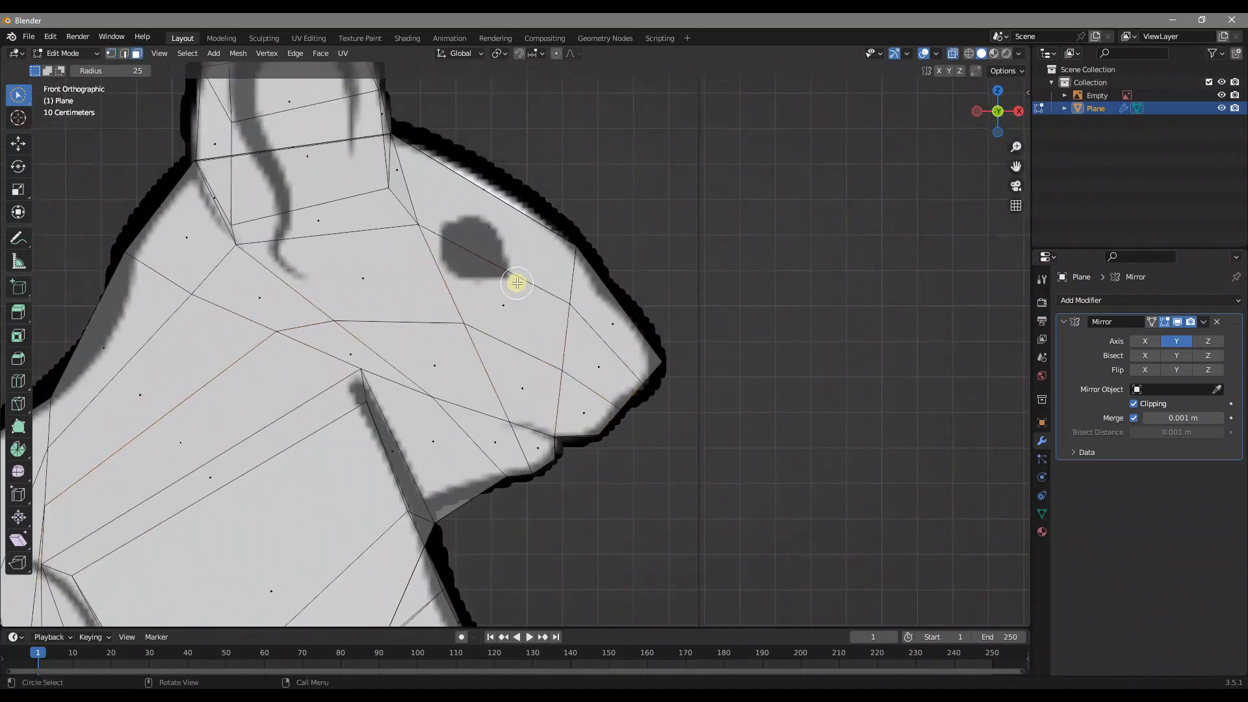
mouse_move(514, 293)
left_mouse_down()
mouse_move(488, 243)
mouse_move(584, 264)
left_mouse_up()
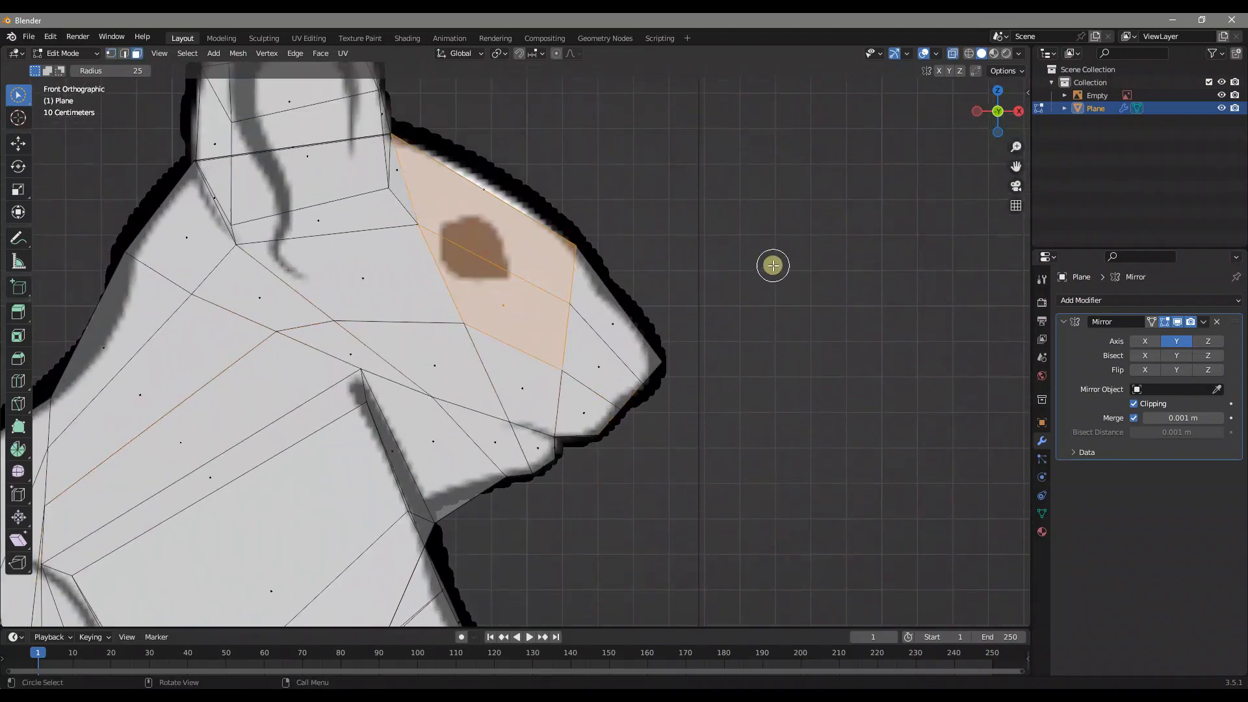
key("i")
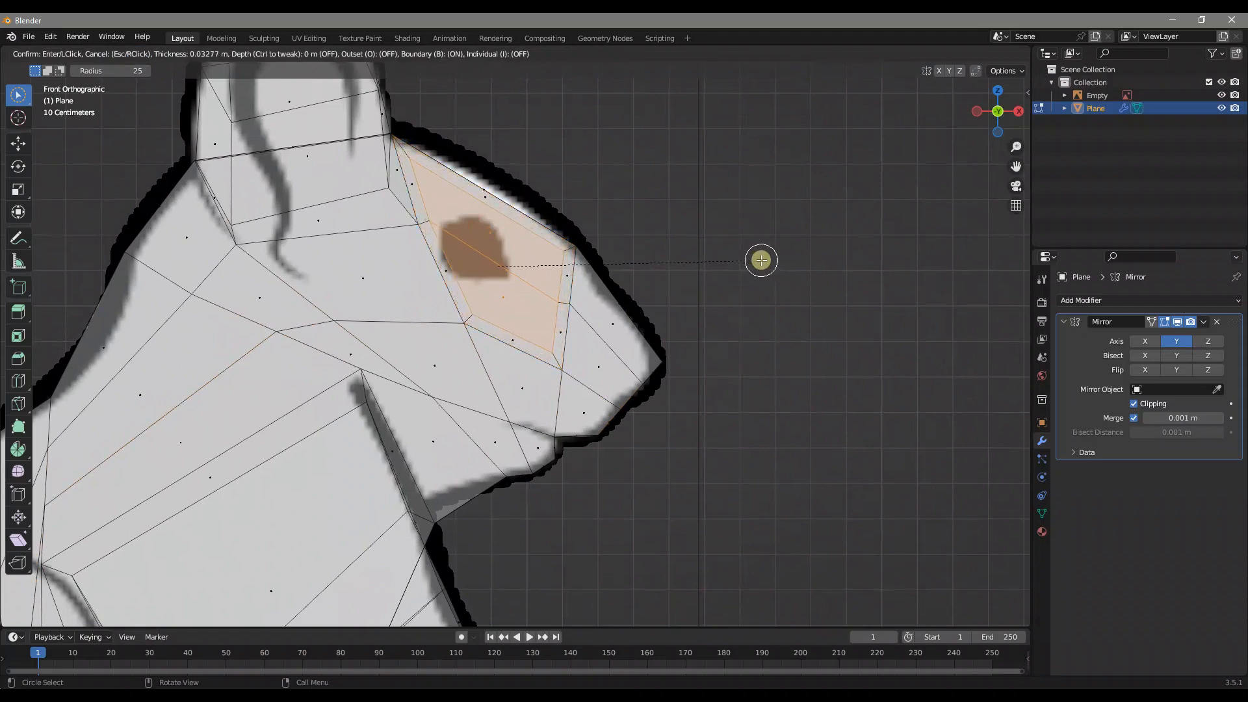
left_click(750, 256)
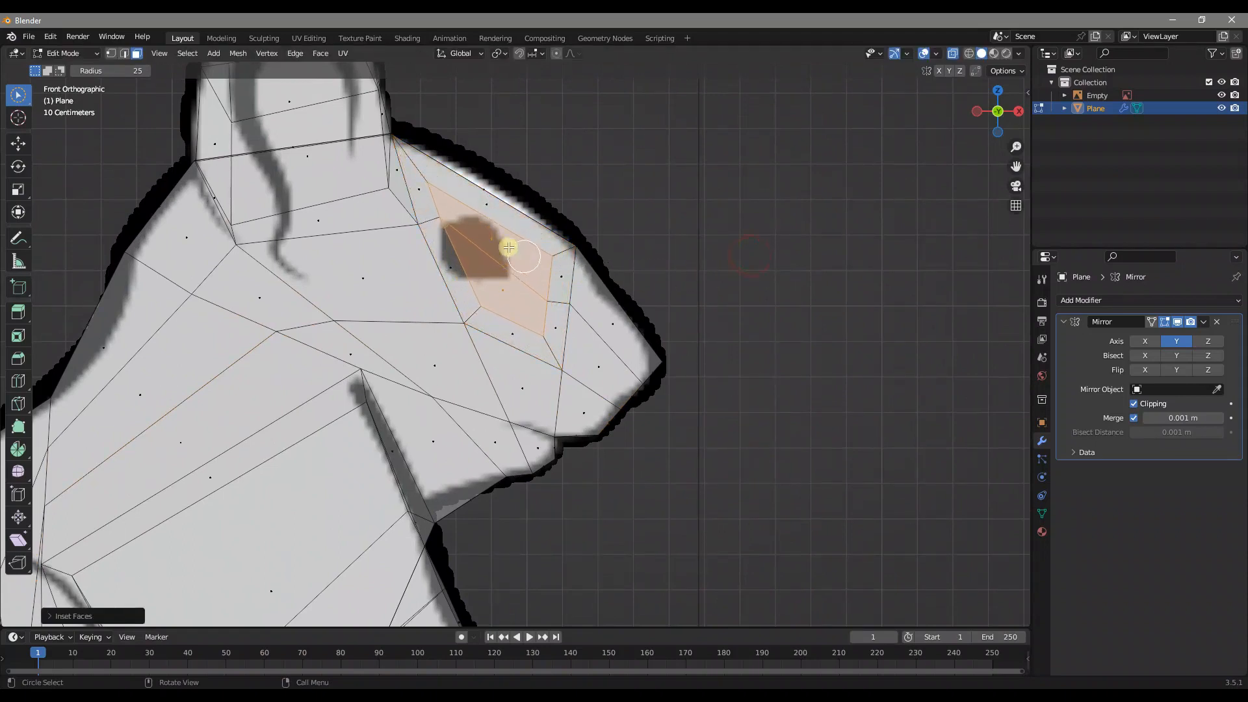
In vertex selection, move the rear and upper vertices of the inset head faces onto the eye outline in the reference image.
key("1")
left_click(437, 184)
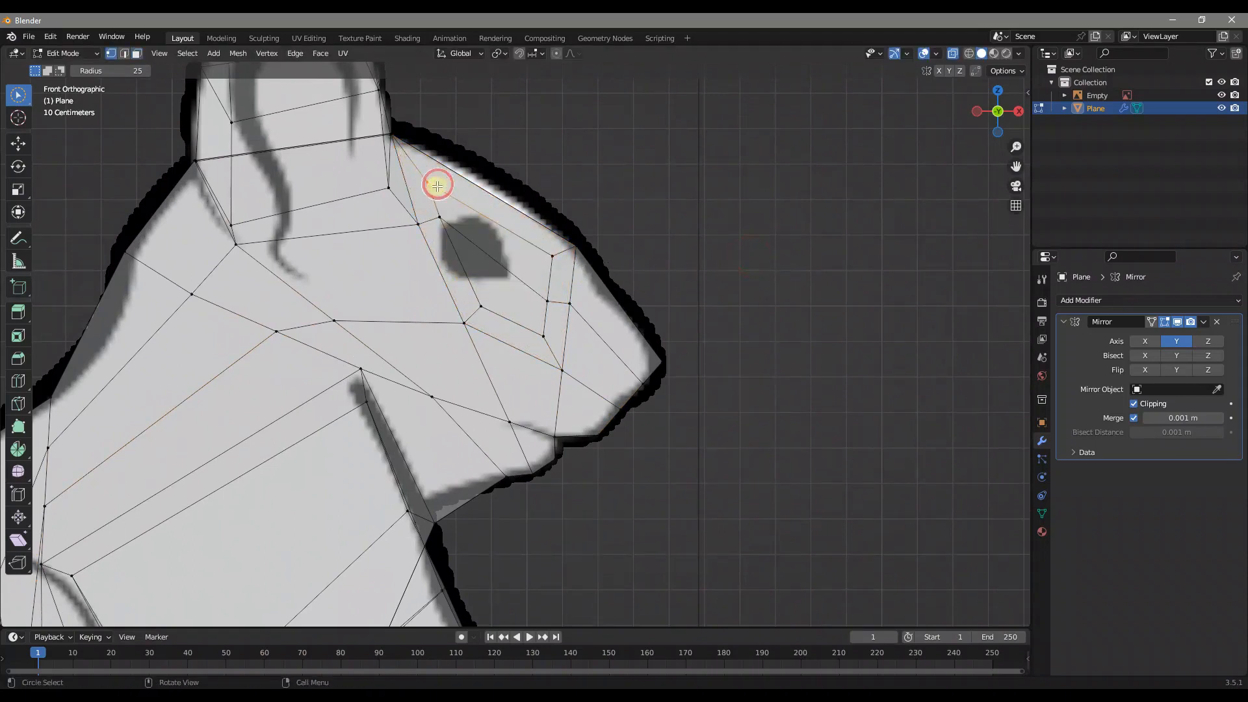
key("g")
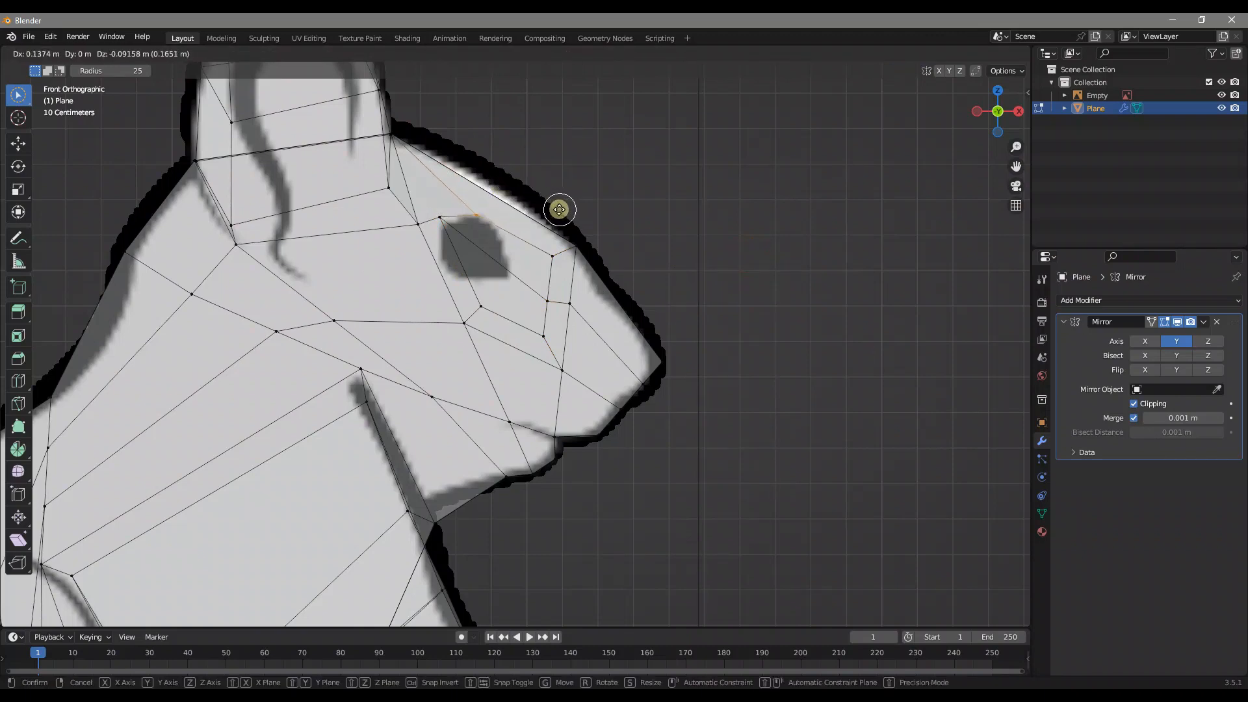
left_click(558, 209)
left_click(438, 218)
key("g")
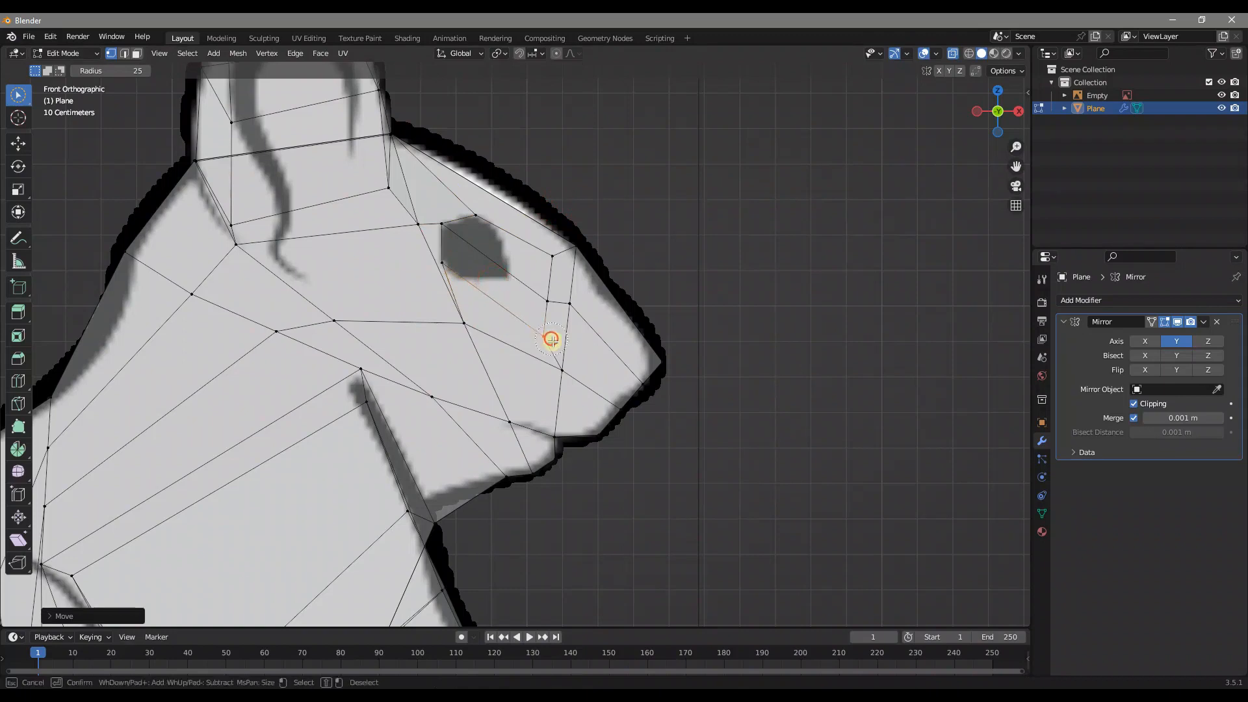
Move the lower and front vertices of the inset faces onto the reference eye outline.
left_click(507, 286)
left_click(556, 296)
key("g")
left_click(527, 279)
left_click(558, 259)
key("g")
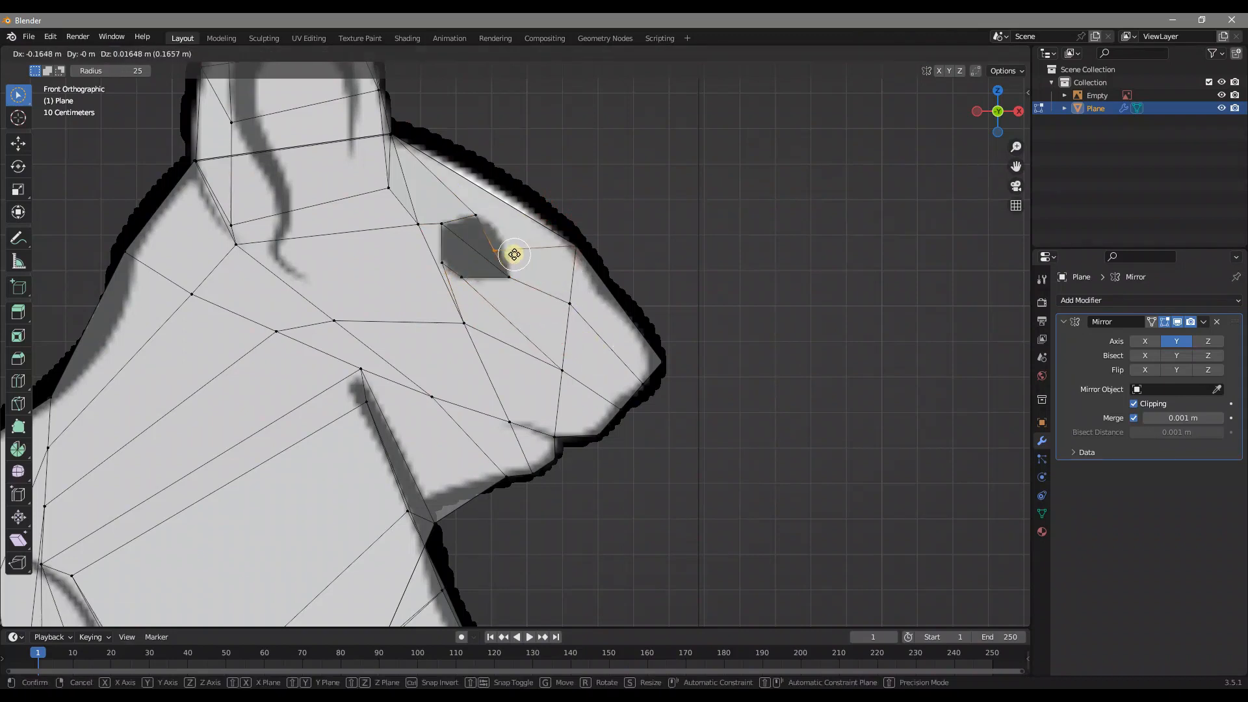
left_click(567, 246)
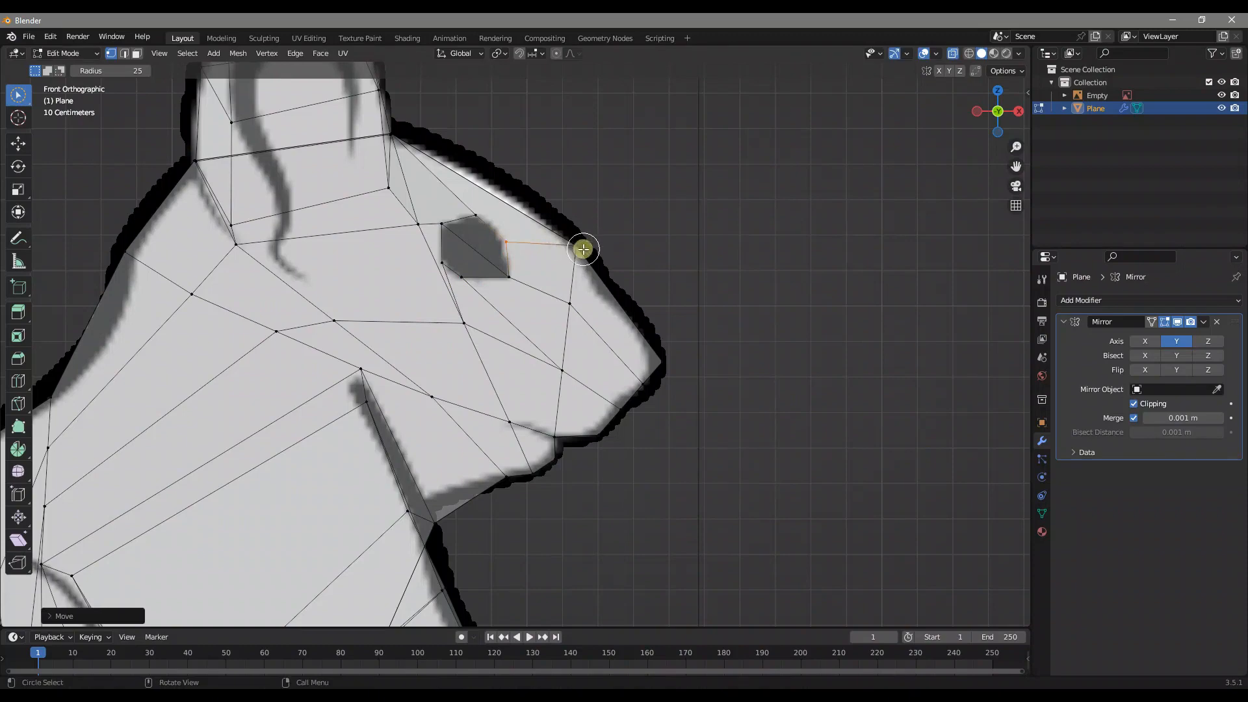
Move the eye outline's front vertex along the Y axis to align it with the surrounding head surface.
scroll(583, 249, "down", 3)
middle_click_drag(637, 231, 569, 310)
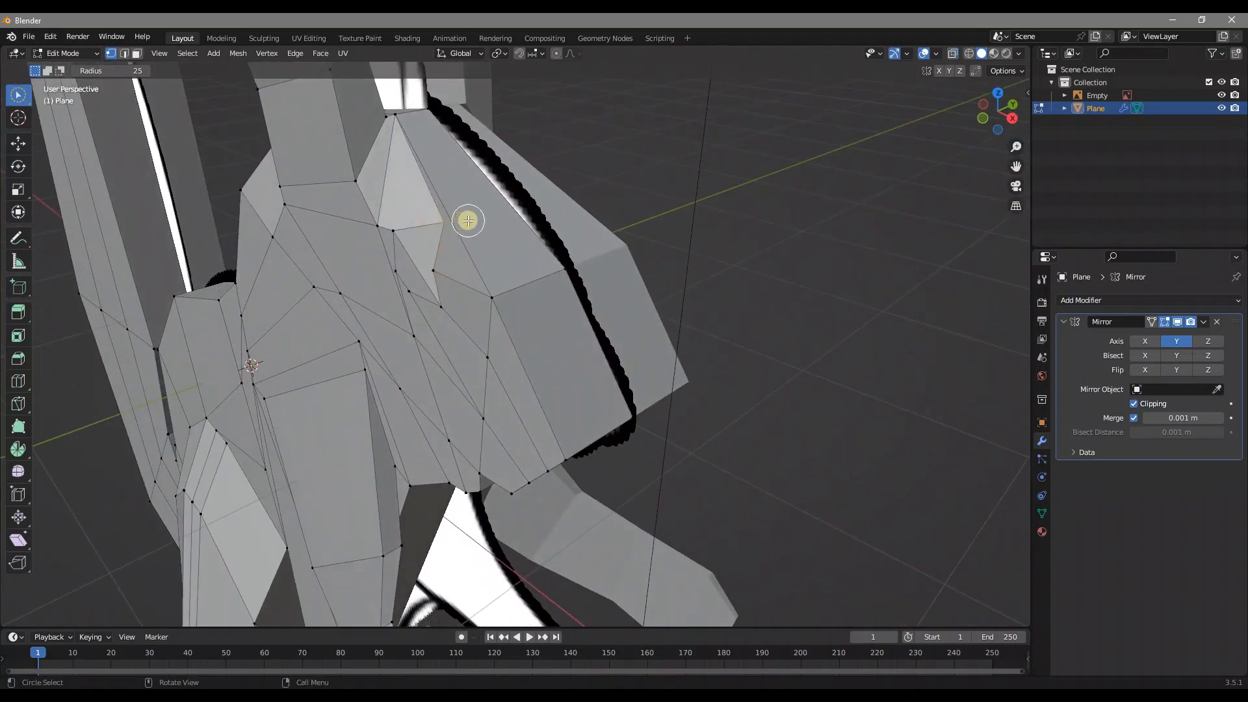
key("g")
key("y")
left_click(622, 210)
Select the faces inside the eye outline and inset them by a narrow margin.
middle_click_drag(638, 214, 634, 185)
scroll(465, 232, "up", 2)
middle_click_drag(503, 236, 621, 264)
key("3")
left_click(523, 234)
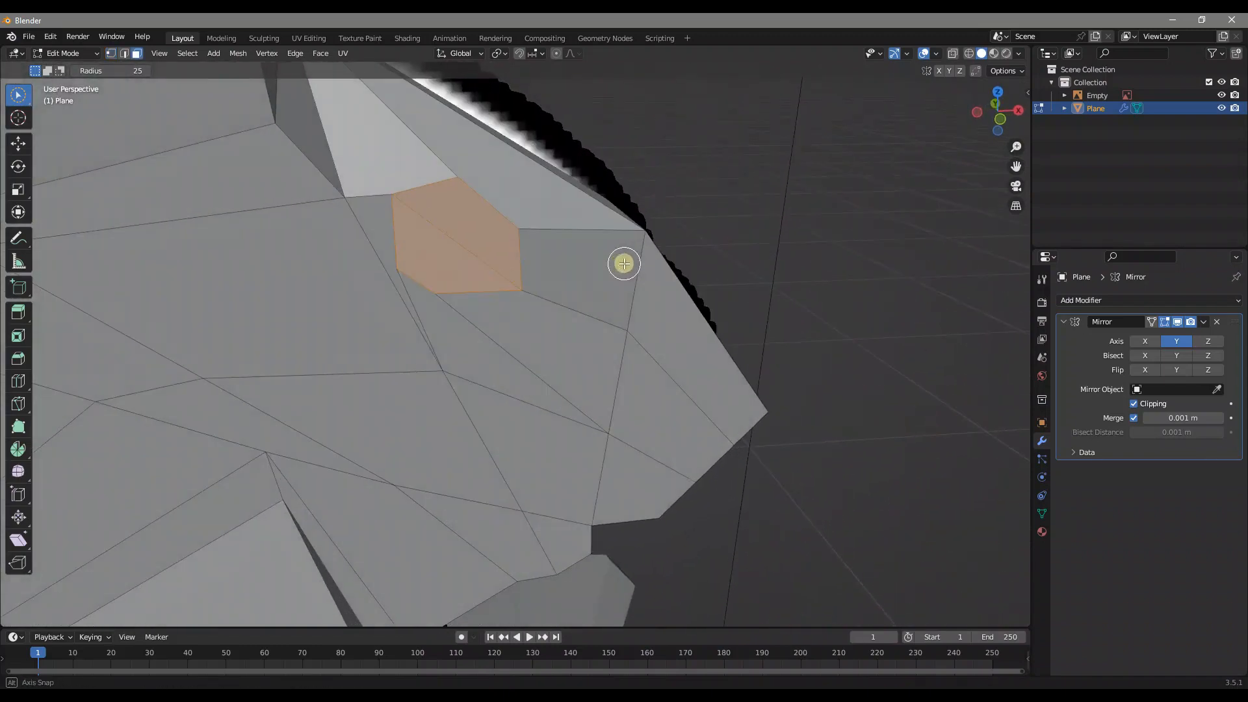
key("i")
left_click(727, 214)
Extrude the inset eye faces inward to form a socket and scale the inner faces down.
middle_click_drag(726, 215, 563, 248)
key("e")
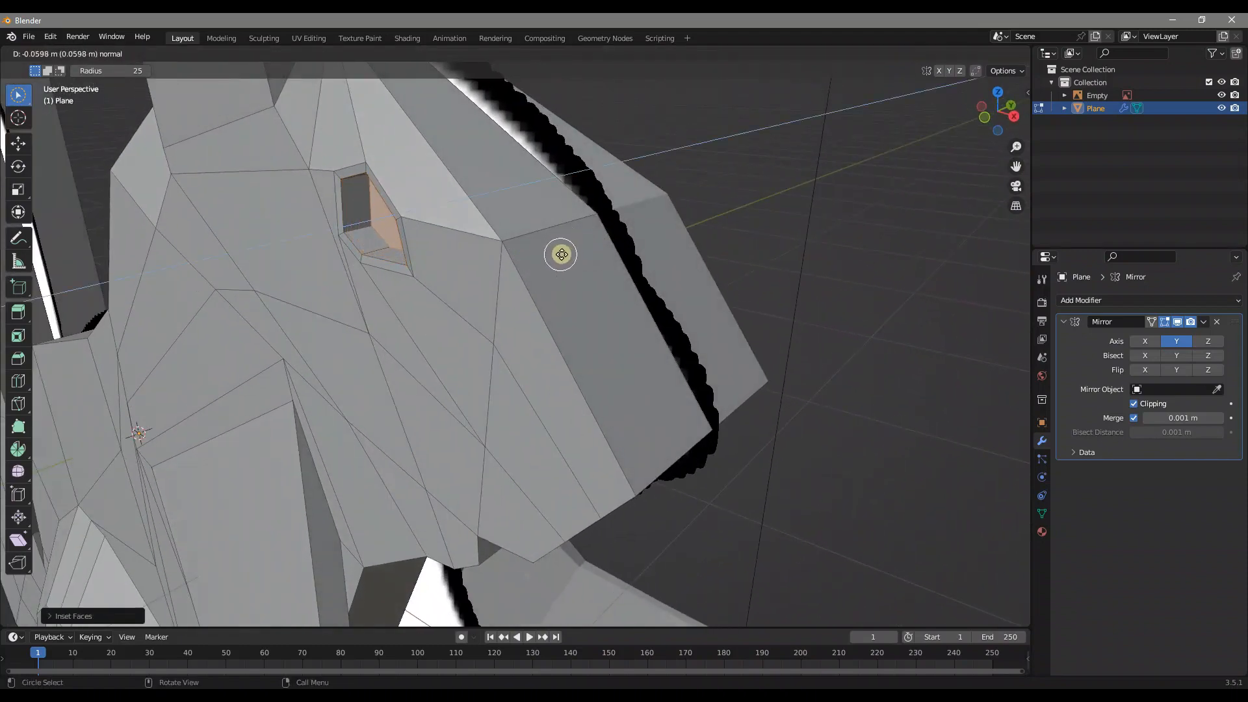
left_click(579, 251)
middle_click_drag(579, 251, 661, 208)
key("s")
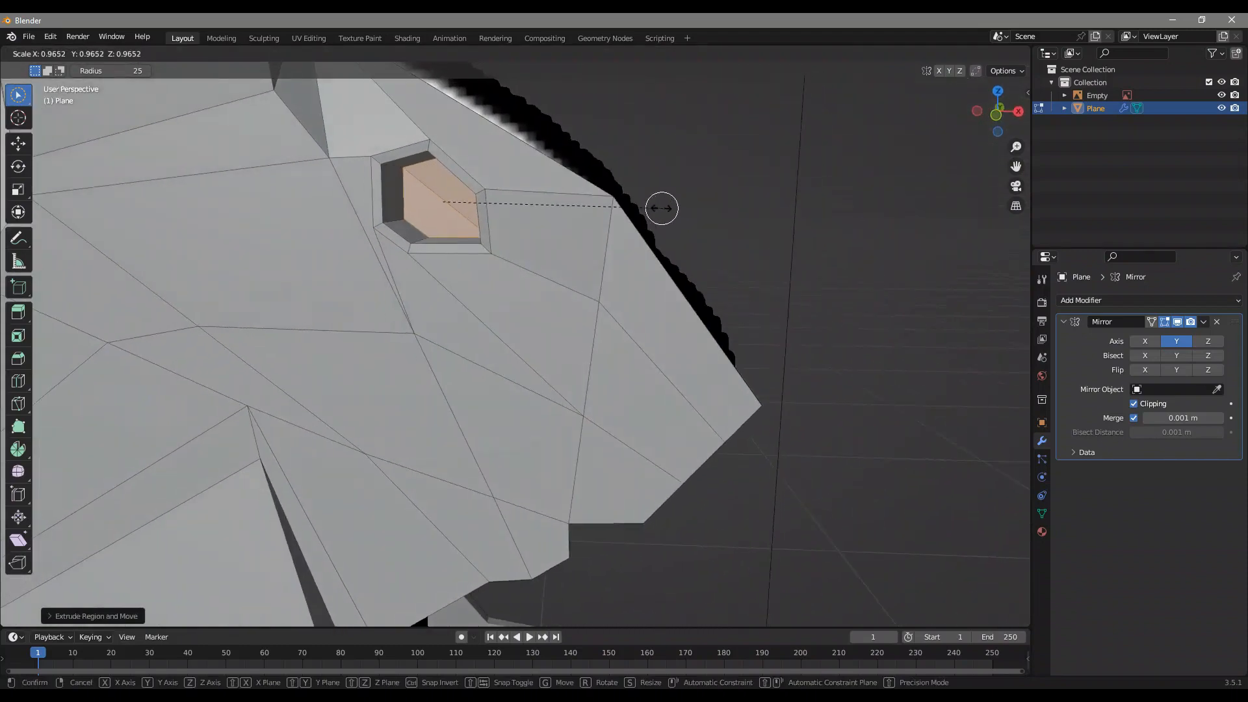
left_click(593, 185)
Select the vertices along the snout's outer side edge down to the chin and edge-slide them toward the centre by about 0.5.
scroll(593, 186, "down", 6)
middle_click_drag(631, 276, 607, 262)
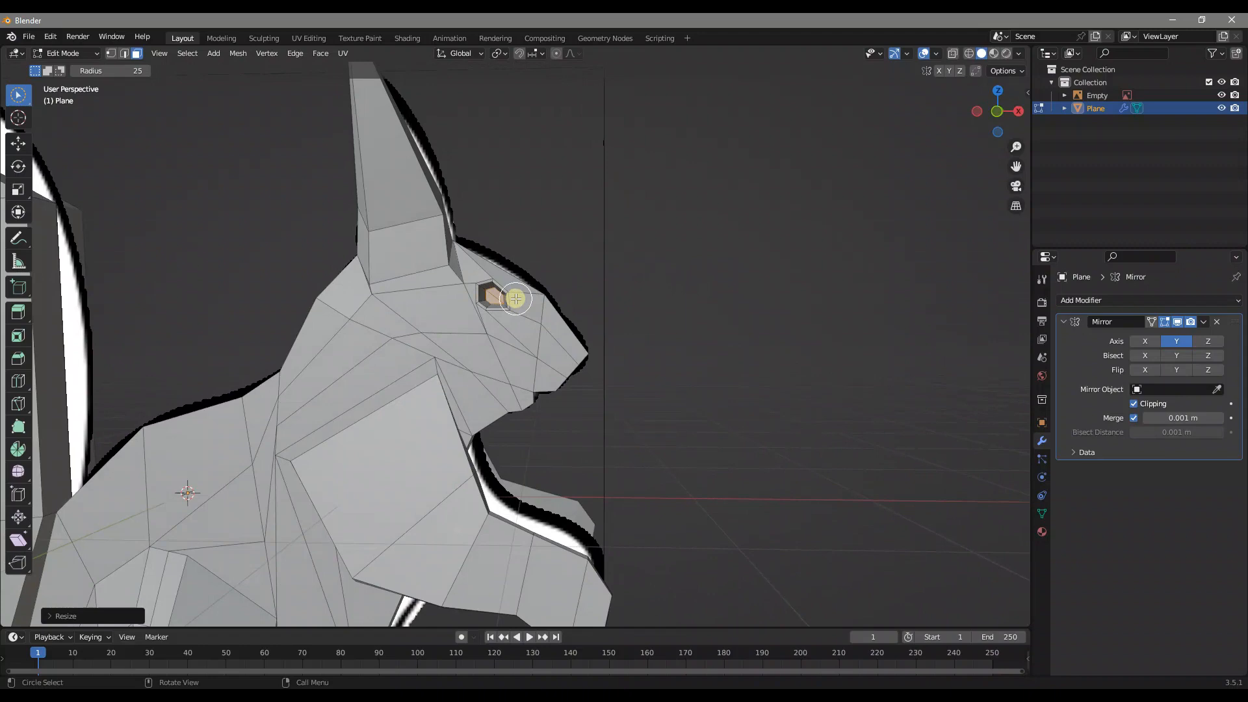
middle_click_drag(636, 311, 510, 312)
scroll(509, 312, "up", 3)
key("1")
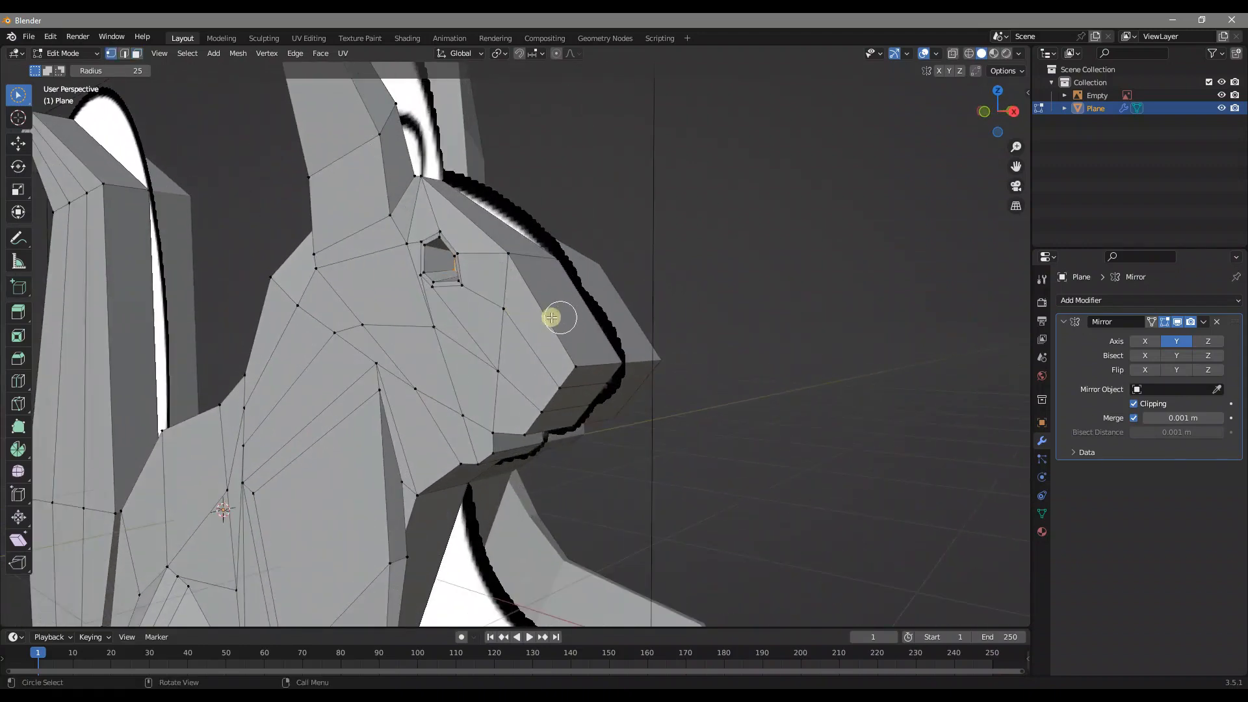
middle_click_drag(526, 327, 507, 295)
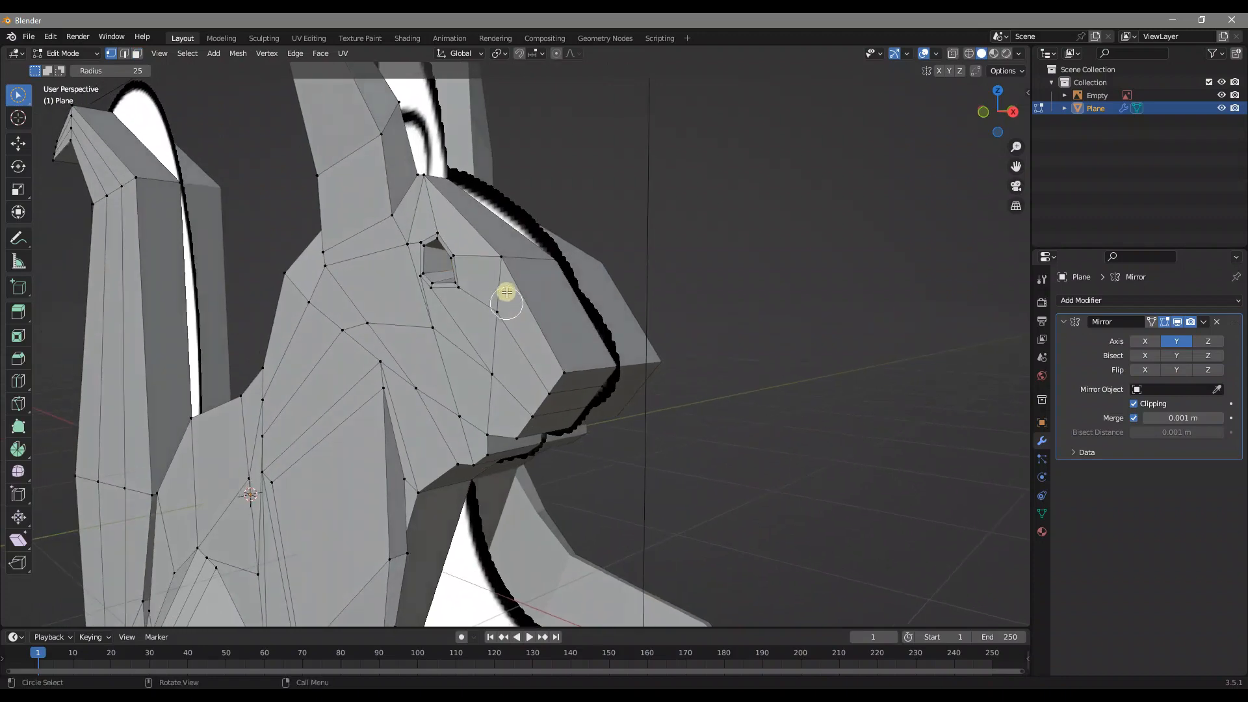
mouse_move(508, 265)
left_mouse_down()
mouse_move(538, 345)
mouse_move(529, 421)
left_mouse_up()
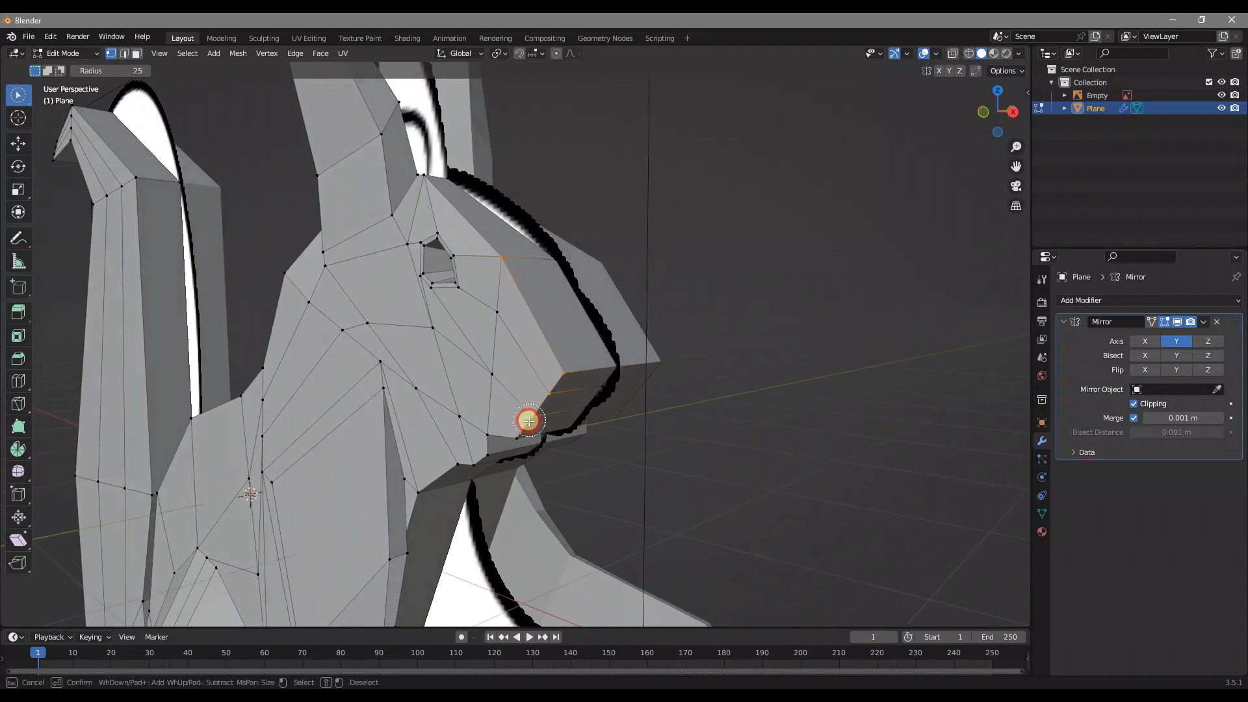
mouse_move(591, 404)
middle_mouse_down()
mouse_move(593, 356)
mouse_move(574, 382)
mouse_move(568, 361)
mouse_move(566, 390)
mouse_move(598, 271)
middle_mouse_up()
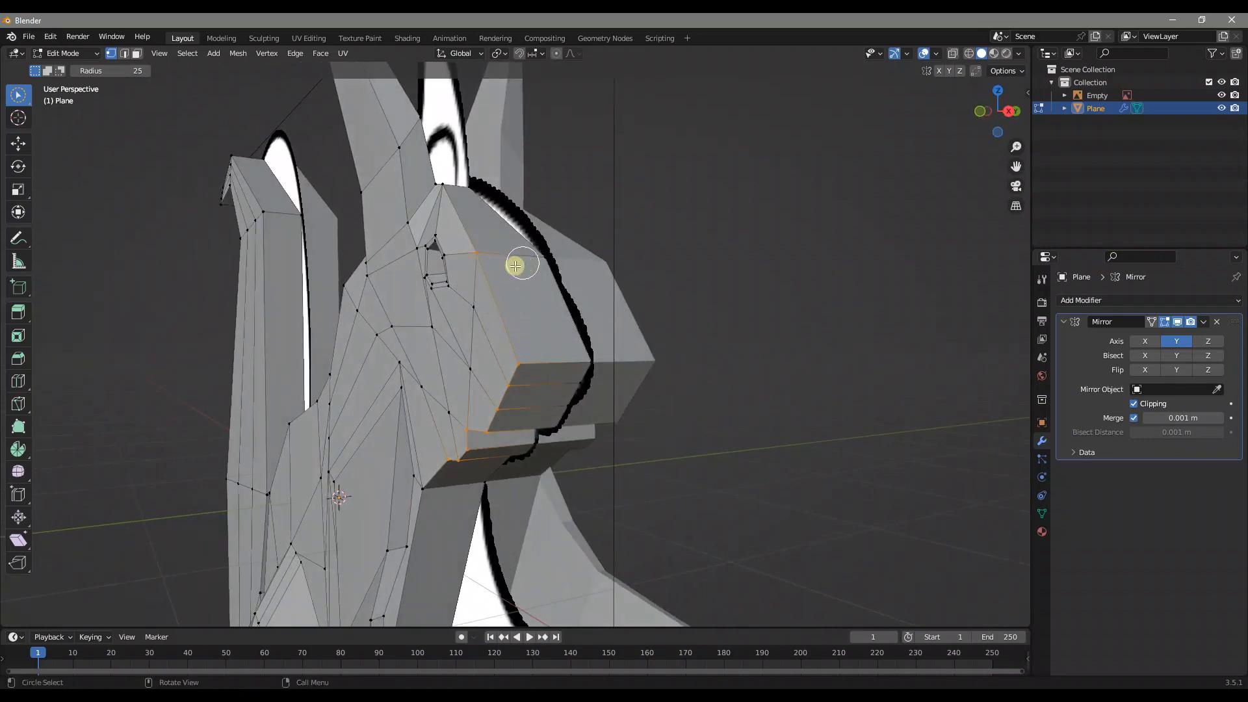
middle_click_drag(688, 342, 624, 360)
key("g")
key("g")
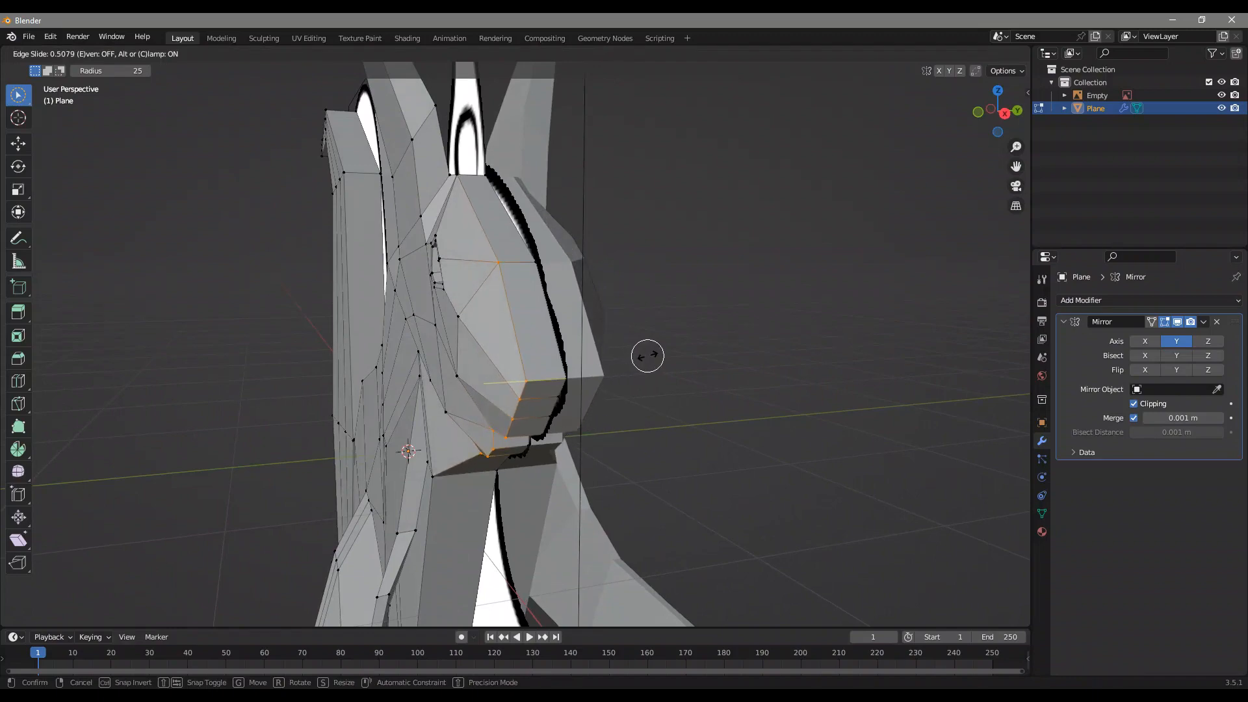
left_click(652, 356)
Select the side vertices around the nose tip and edge-slide them back along the snout by about 0.06.
middle_click_drag(654, 356, 661, 320)
left_click_drag(647, 334, 599, 406)
middle_click_drag(704, 390, 730, 393)
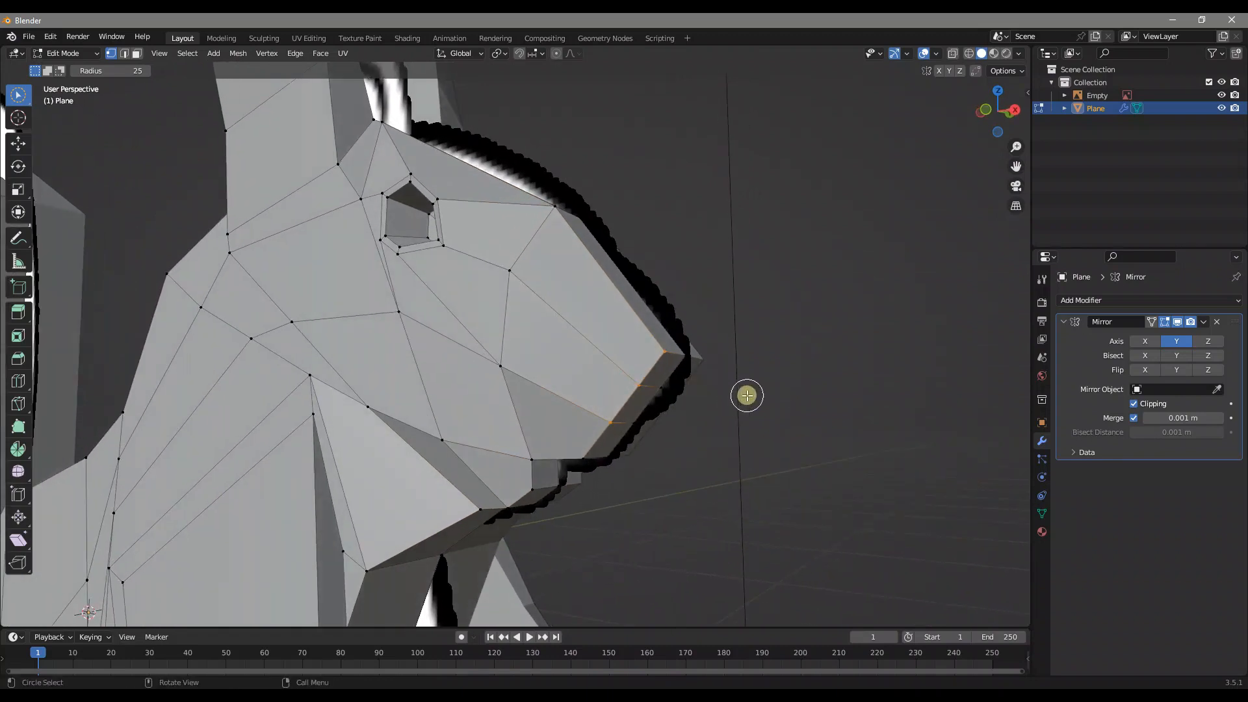
key("g")
key("g")
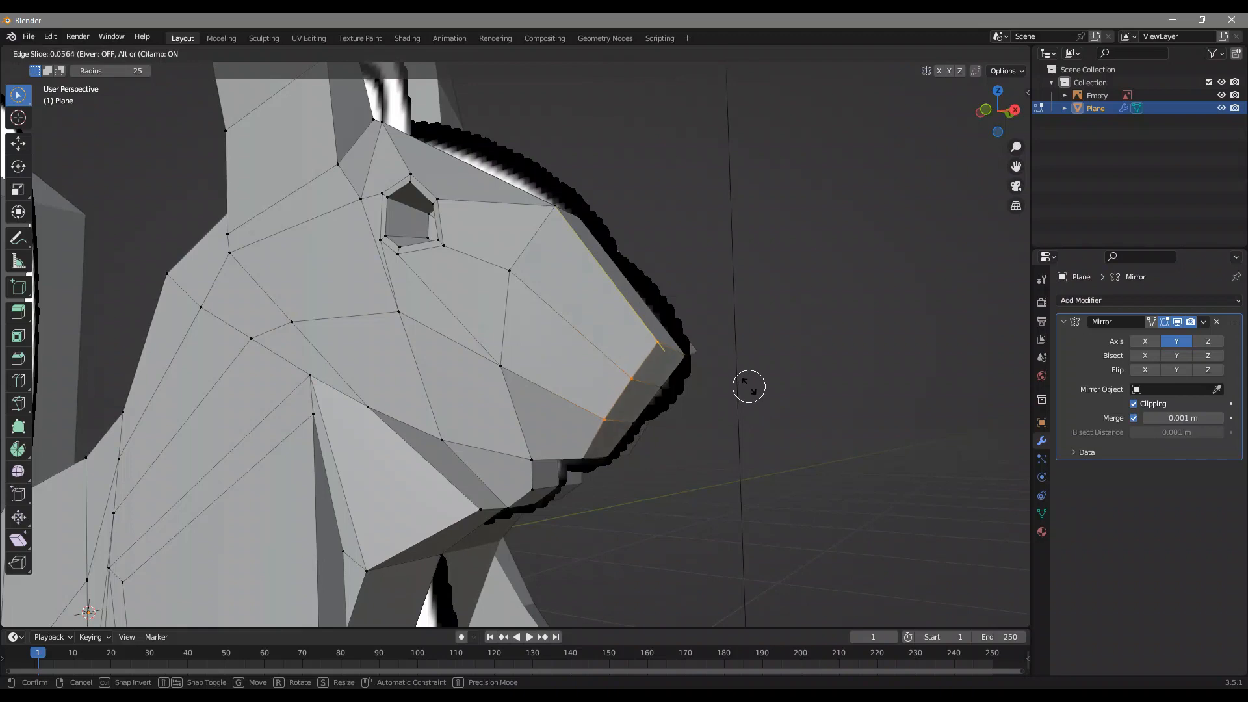
left_click(748, 387)
Select the two side vertices of the lower lip and edge-slide them slightly to refine the mouth.
left_click_drag(533, 463, 527, 478)
key("g")
key("g")
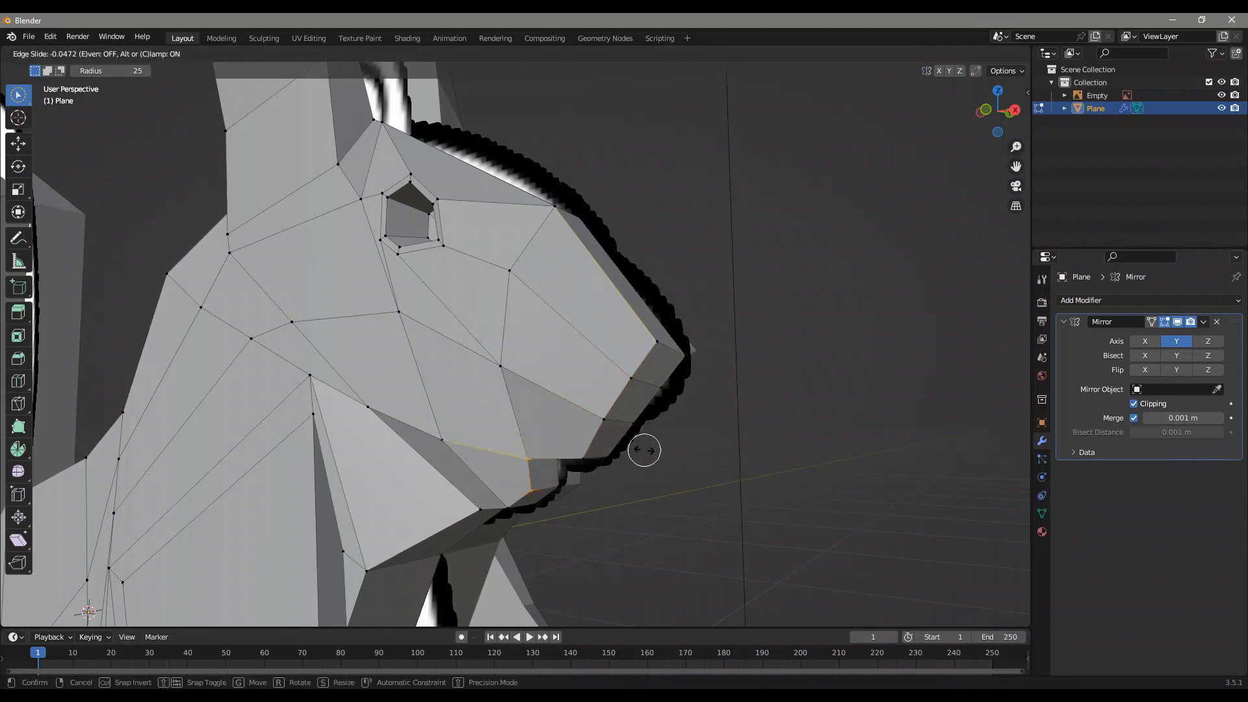
left_click(630, 446)
Select the side vertex under the chin and adjust its position with an edge slide.
middle_click_drag(629, 446, 502, 386)
left_click(520, 421)
key("g")
key("g")
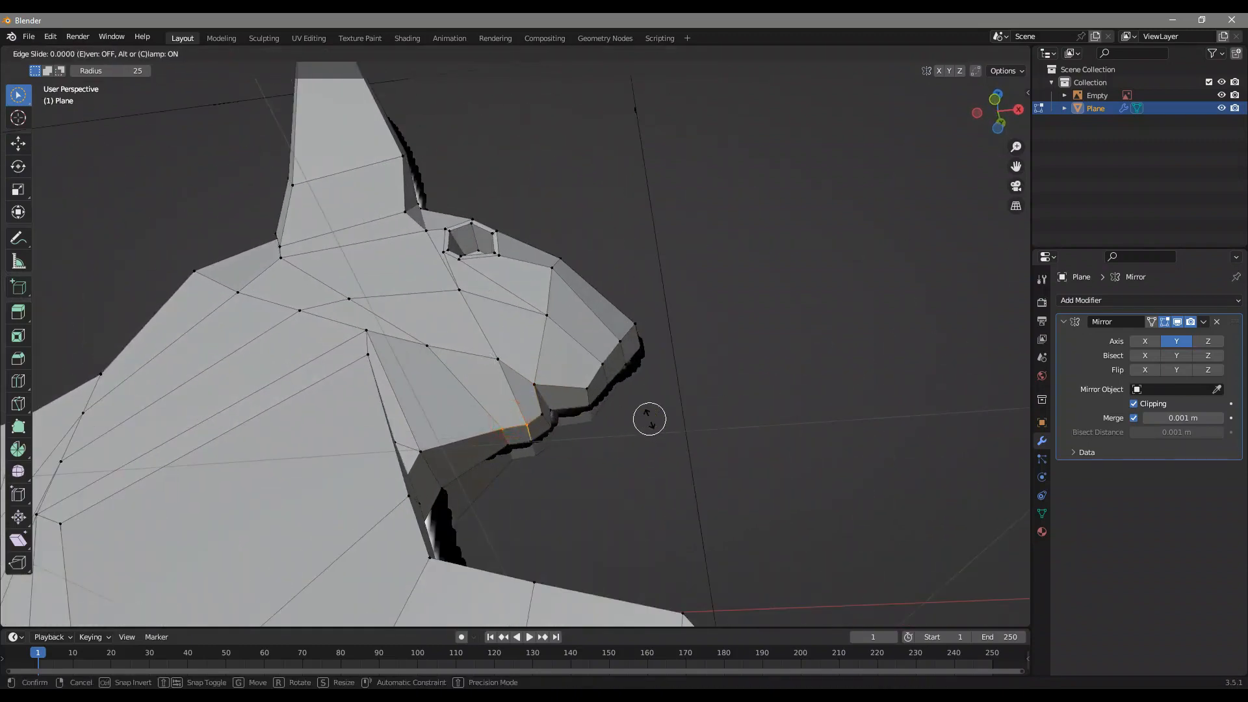
left_click(642, 417)
Select the outer side vertices running from the back of the neck along the spine to the base of the tail.
middle_click_drag(549, 379, 563, 314)
scroll(502, 232, "up", 2)
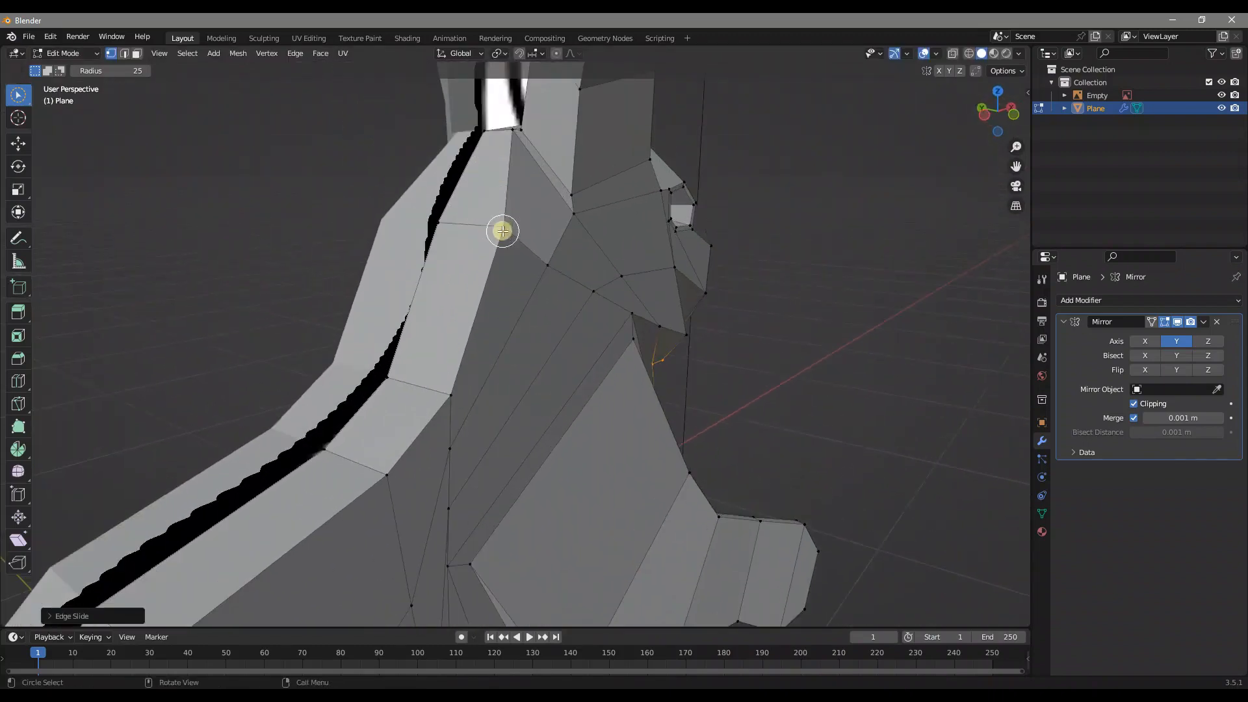
left_click_drag(503, 146, 489, 263)
left_click_drag(397, 451, 359, 489)
mouse_move(326, 507)
middle_mouse_down("shift")
mouse_move(451, 371)
mouse_move(485, 254)
mouse_move(699, 255)
middle_mouse_up("shift")
scroll(507, 255, "down", 4)
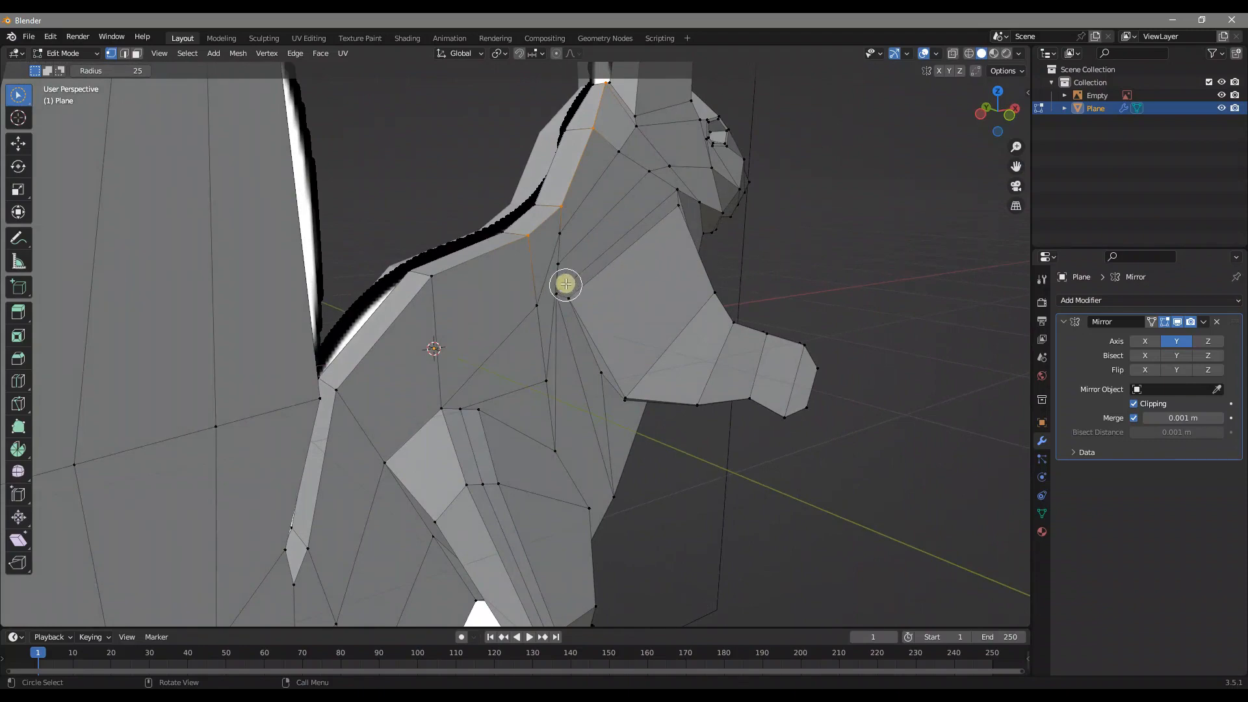
left_click(434, 281, "shift")
left_click(350, 392, "shift")
middle_click_drag(397, 429, 465, 292, "shift")
Extend the vertex selection through the notch between back and tail and up the tail's front edge to its upper bend.
left_click(367, 413, "shift")
mouse_move(365, 415)
middle_mouse_down()
mouse_move(473, 343)
mouse_move(264, 293)
mouse_move(409, 490)
mouse_move(443, 576)
middle_mouse_up()
left_click(236, 317, "shift")
left_click(361, 291, "shift")
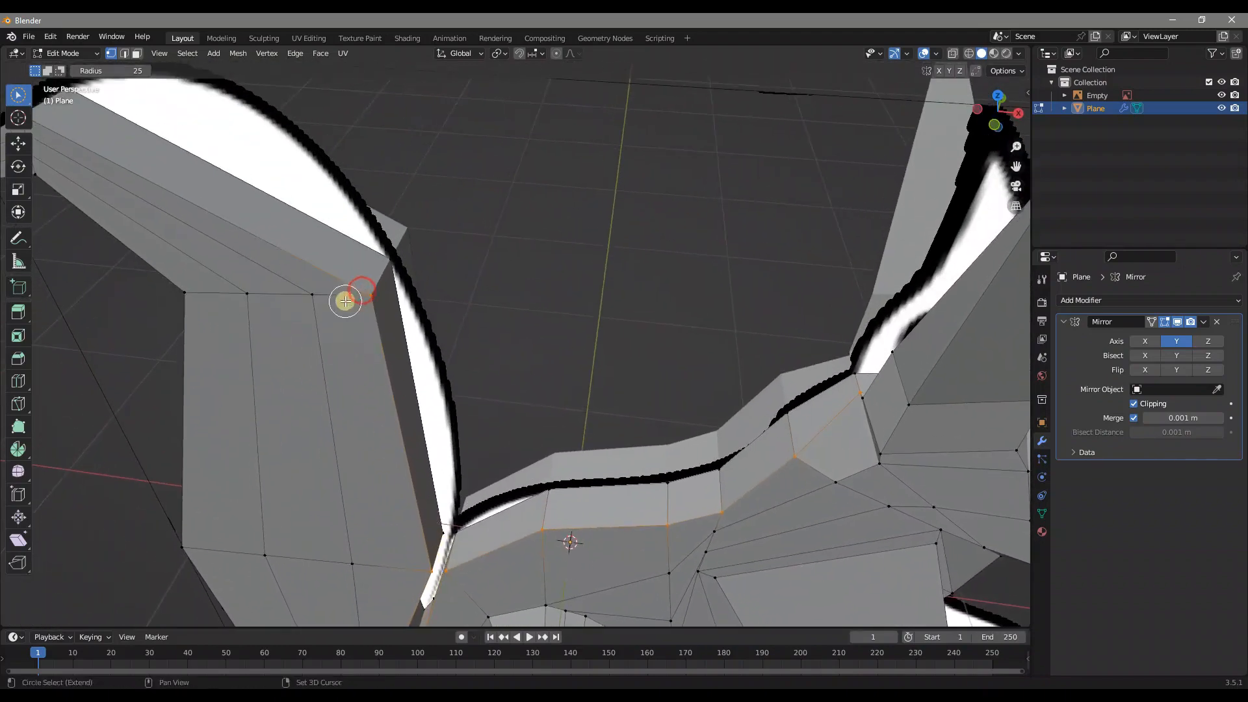
middle_click_drag(346, 300, 529, 357, "shift")
left_click(399, 222, "shift")
middle_click_drag(395, 259, 516, 278)
middle_click_drag(719, 329, 699, 263)
Add the outline vertices of the tail's curl, rear edge and bottom to the selection.
middle_click_drag(645, 139, 596, 241, "shift")
left_click(543, 132, "shift")
left_click(628, 240, "shift")
middle_click_drag(564, 426, 603, 227, "shift")
left_click(546, 421, "shift")
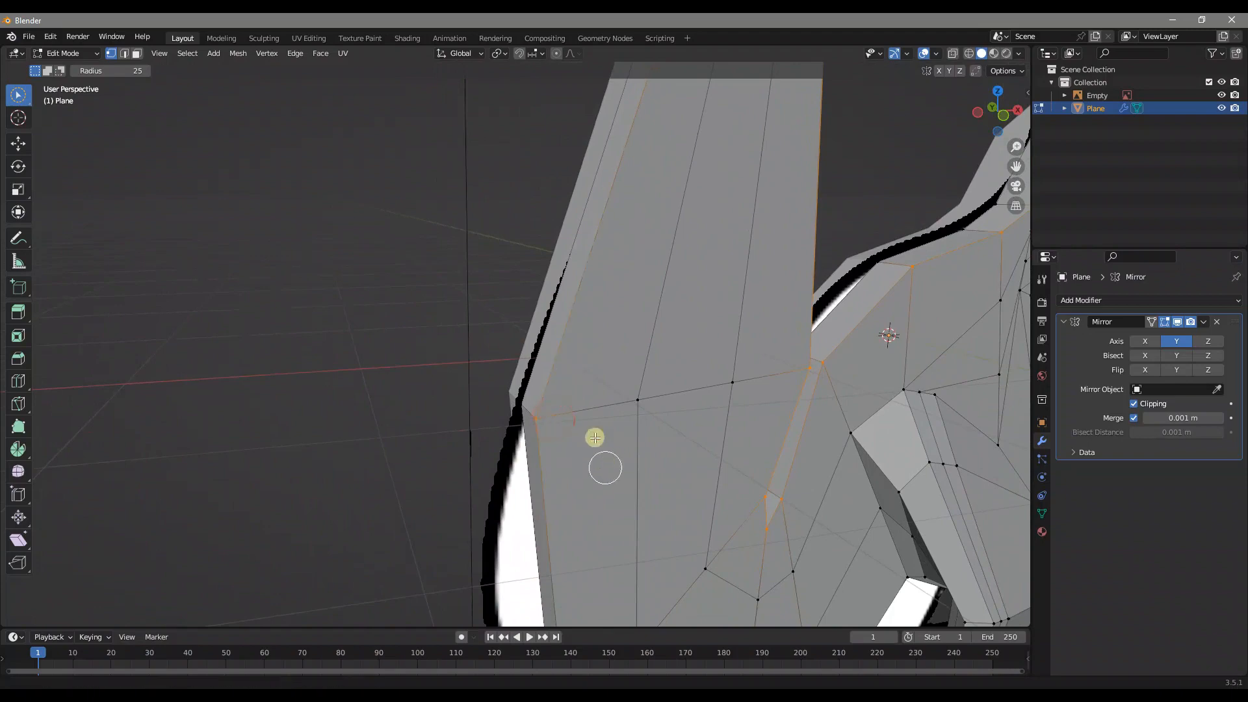
middle_click_drag(603, 474, 575, 274, "shift")
left_click(714, 581, "shift")
left_click(790, 558, "shift")
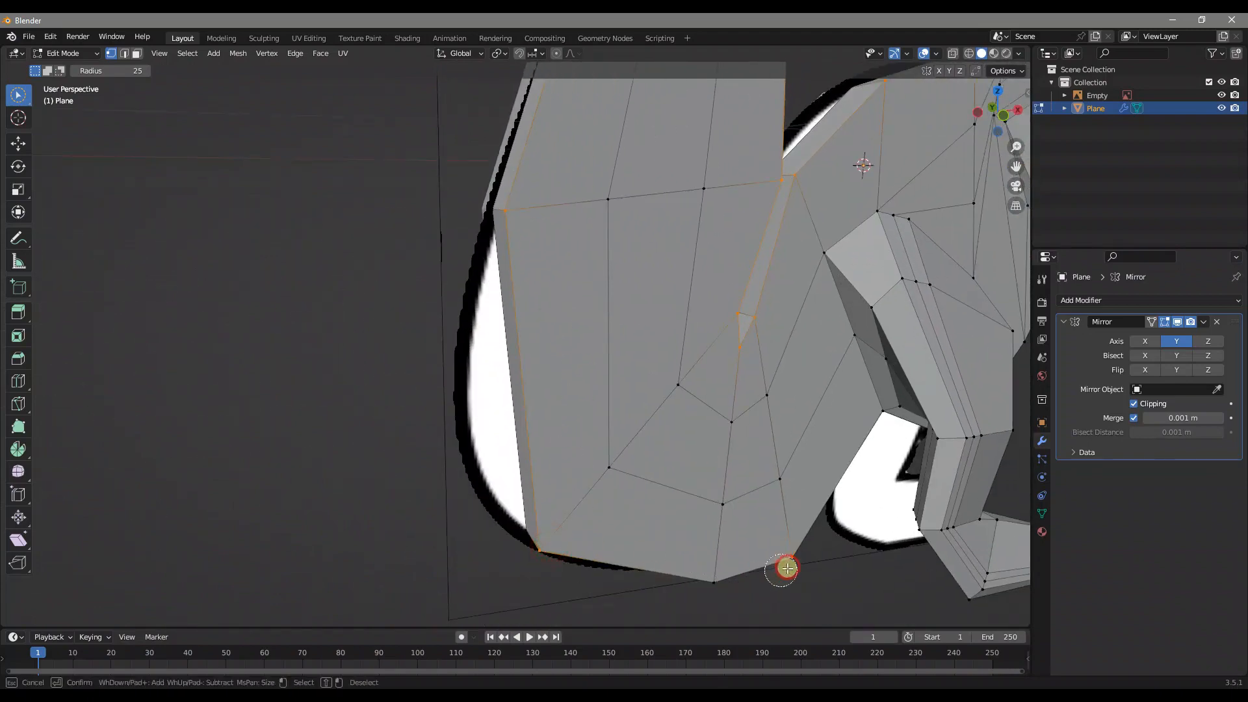
Edge-slide the selected back and tail outline vertices by about -0.36 to narrow the body's outer rim.
middle_click_drag(703, 484, 671, 404, "shift")
middle_click_drag(733, 370, 774, 375)
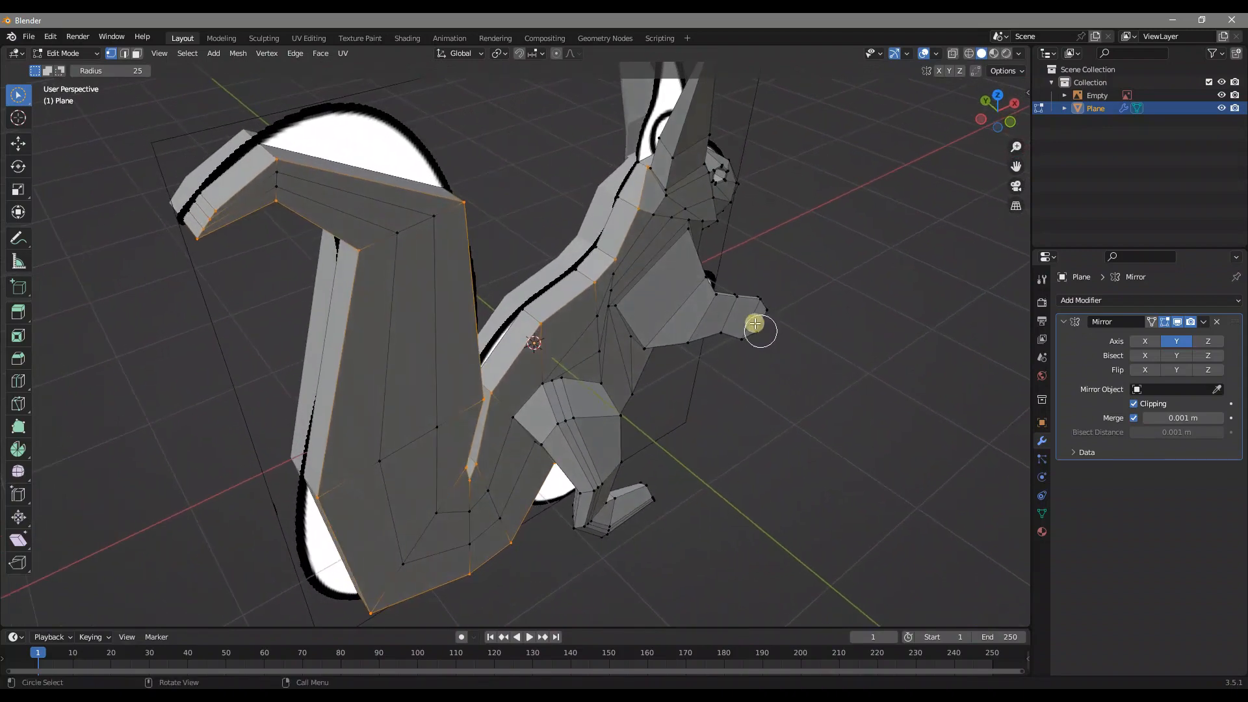
middle_click_drag(791, 251, 785, 223)
middle_click_drag(732, 344, 742, 317, "shift")
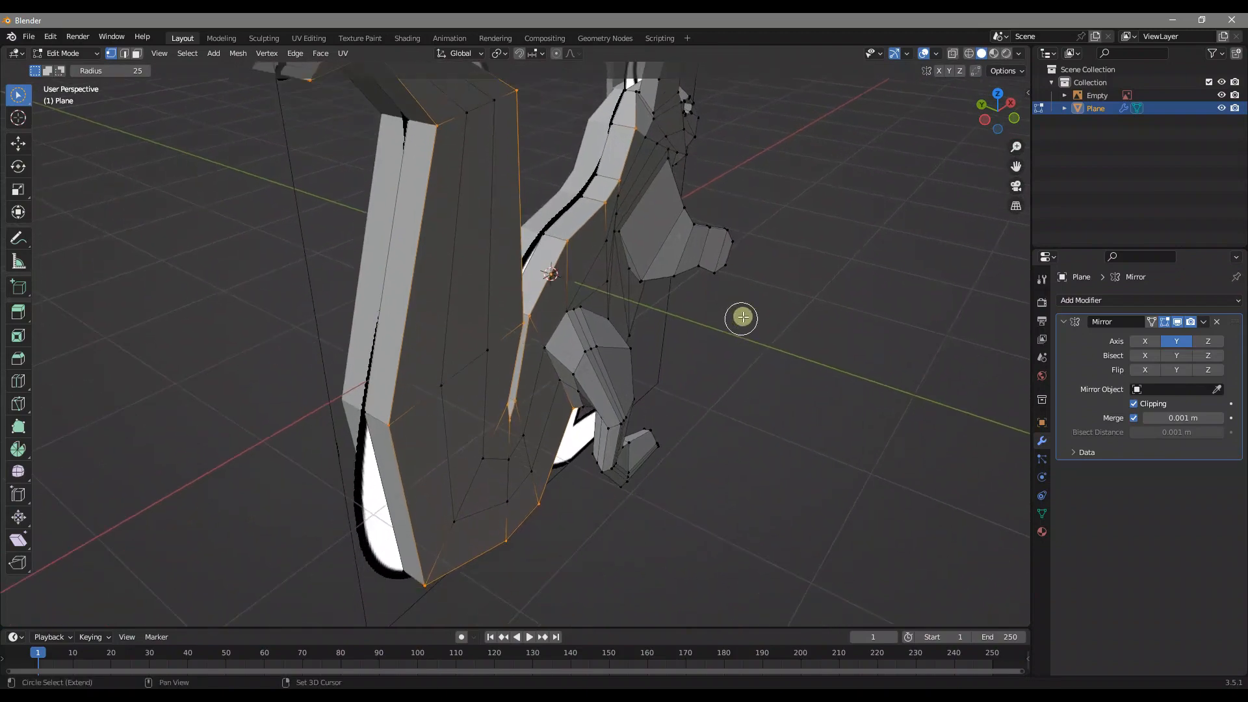
middle_click_drag(776, 356, 731, 393)
key("g")
key("g")
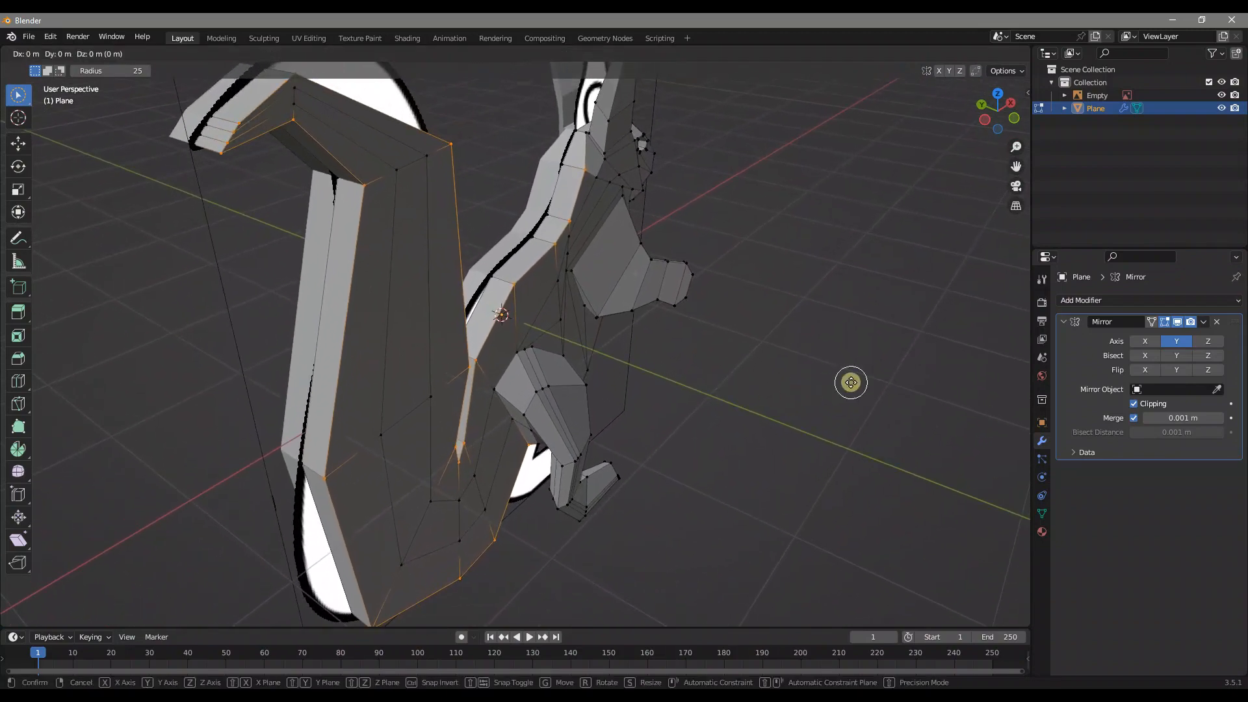
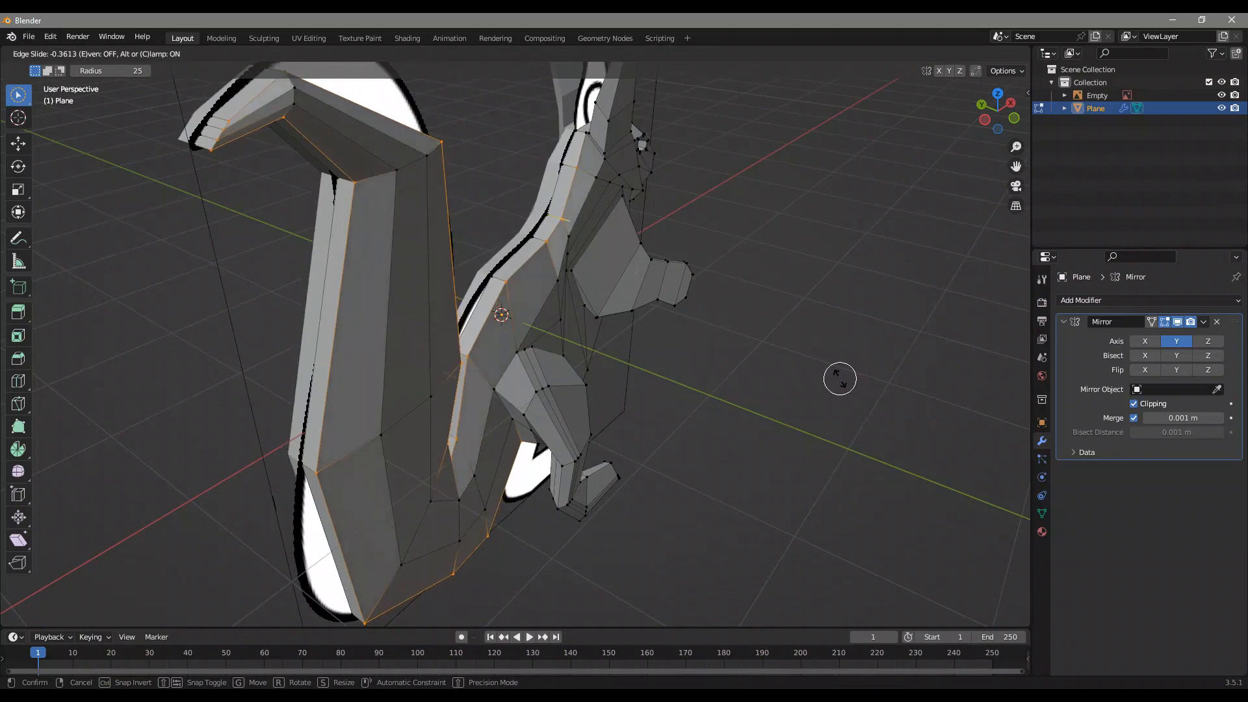
left_click(840, 379)
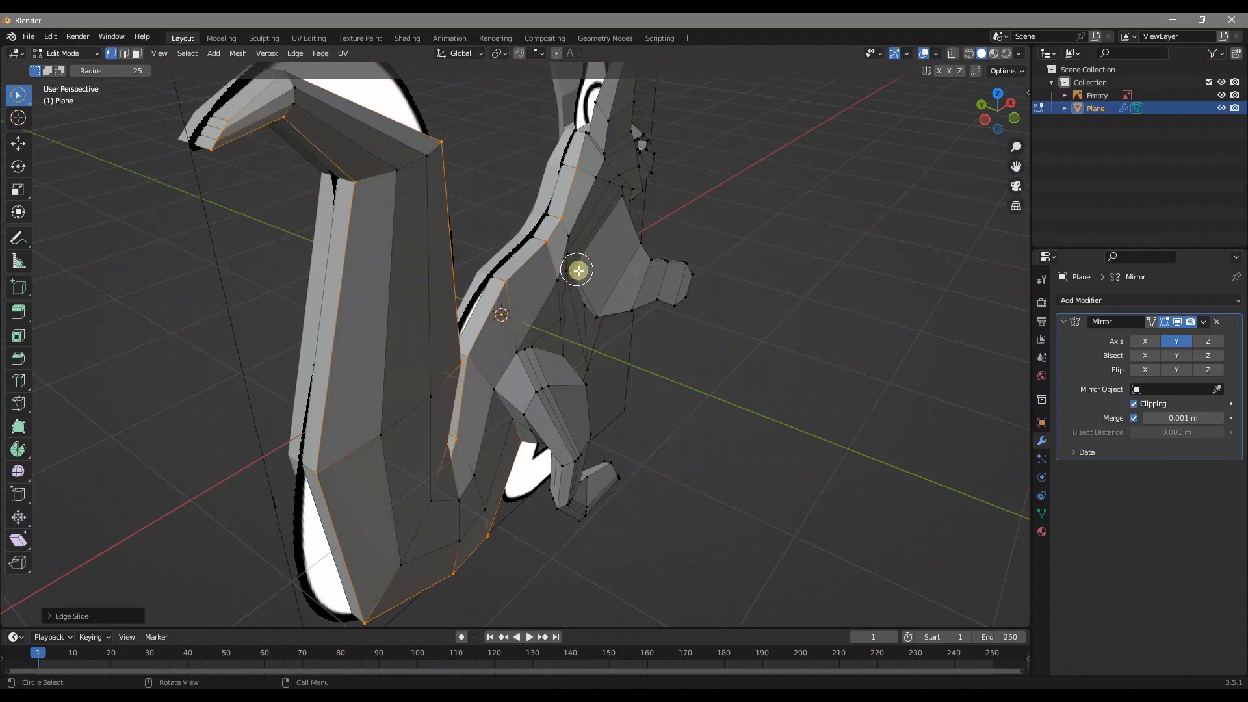
Edge-slide the same back and tail outline vertices again by about 0.24 to taper the rim further.
key("g")
key("g")
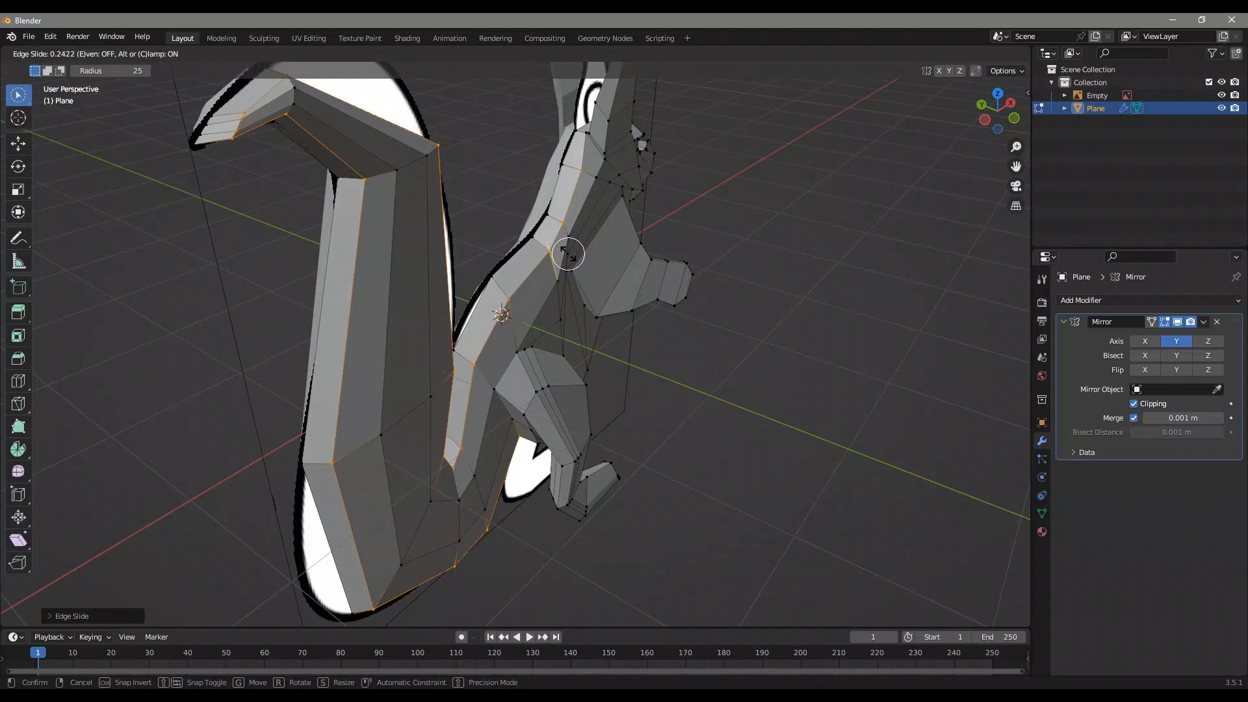
left_click(568, 254)
middle_click_drag(568, 254, 595, 298)
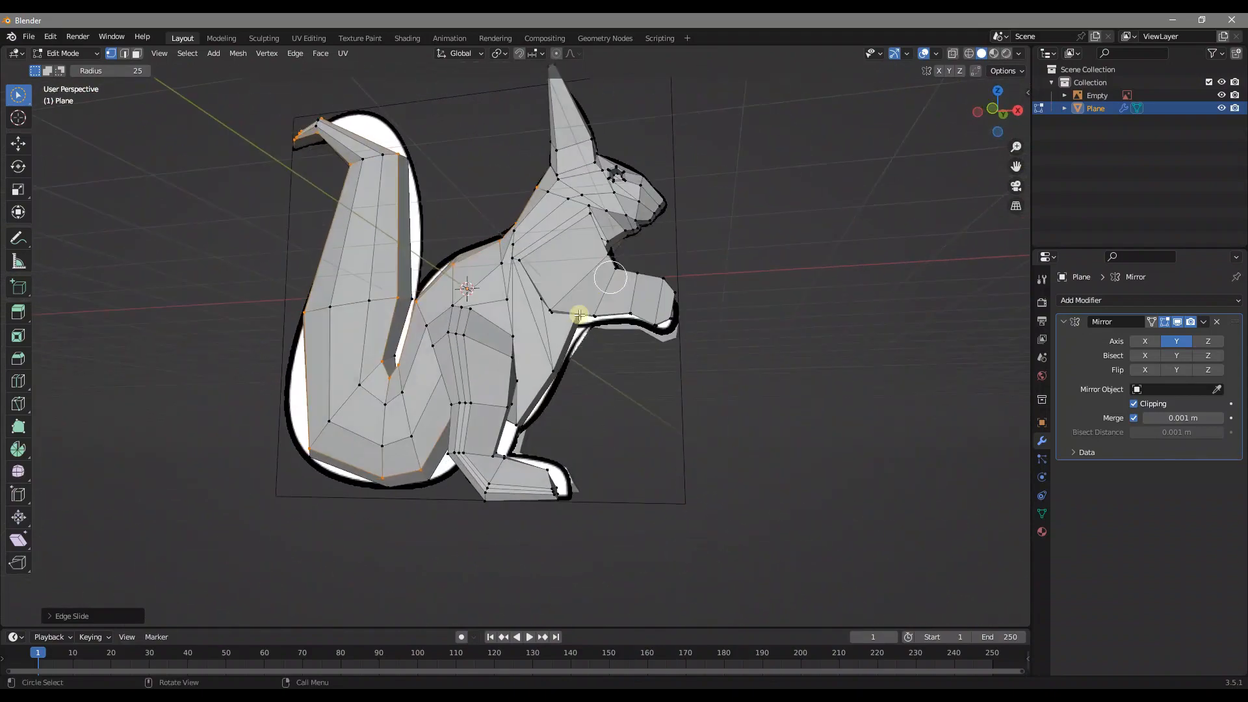
Select the side vertices along the belly's front edge and edge-slide them to bevel the belly.
scroll(692, 348, "up", 4)
middle_click_drag(650, 387, 565, 416)
left_click(455, 505)
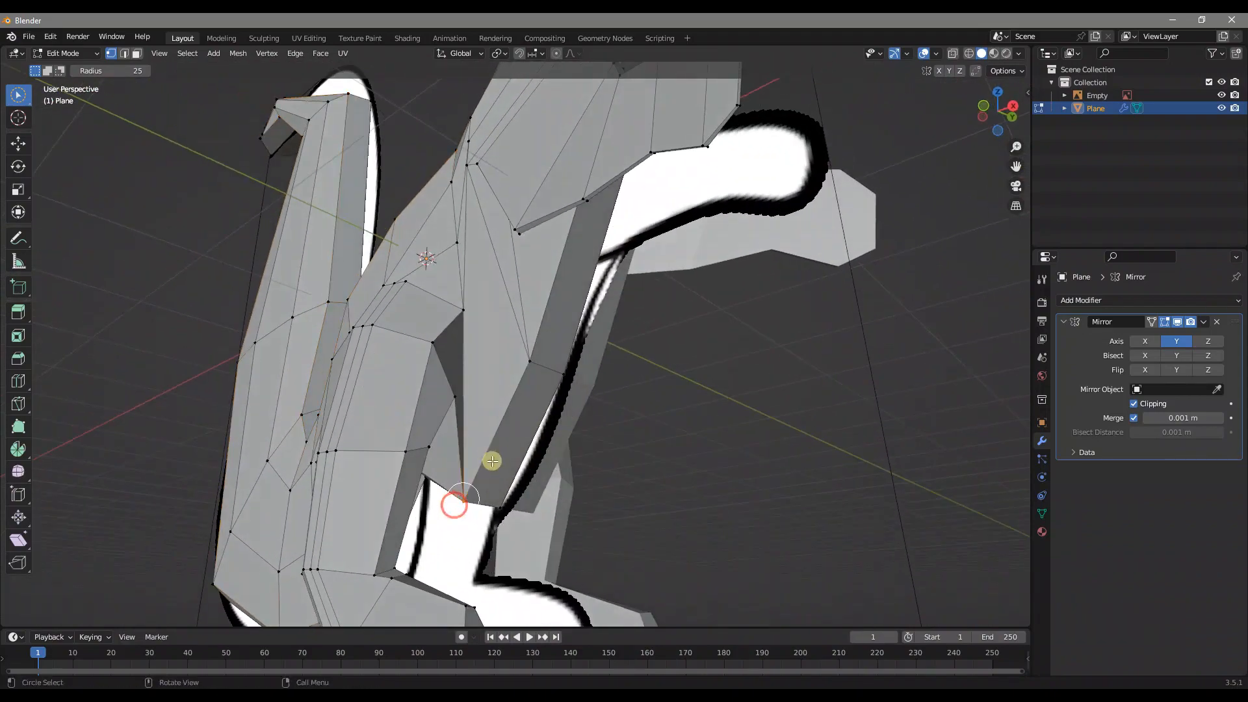
middle_click_drag(587, 260, 523, 321)
middle_click_drag(485, 230, 635, 476)
key("g")
key("g")
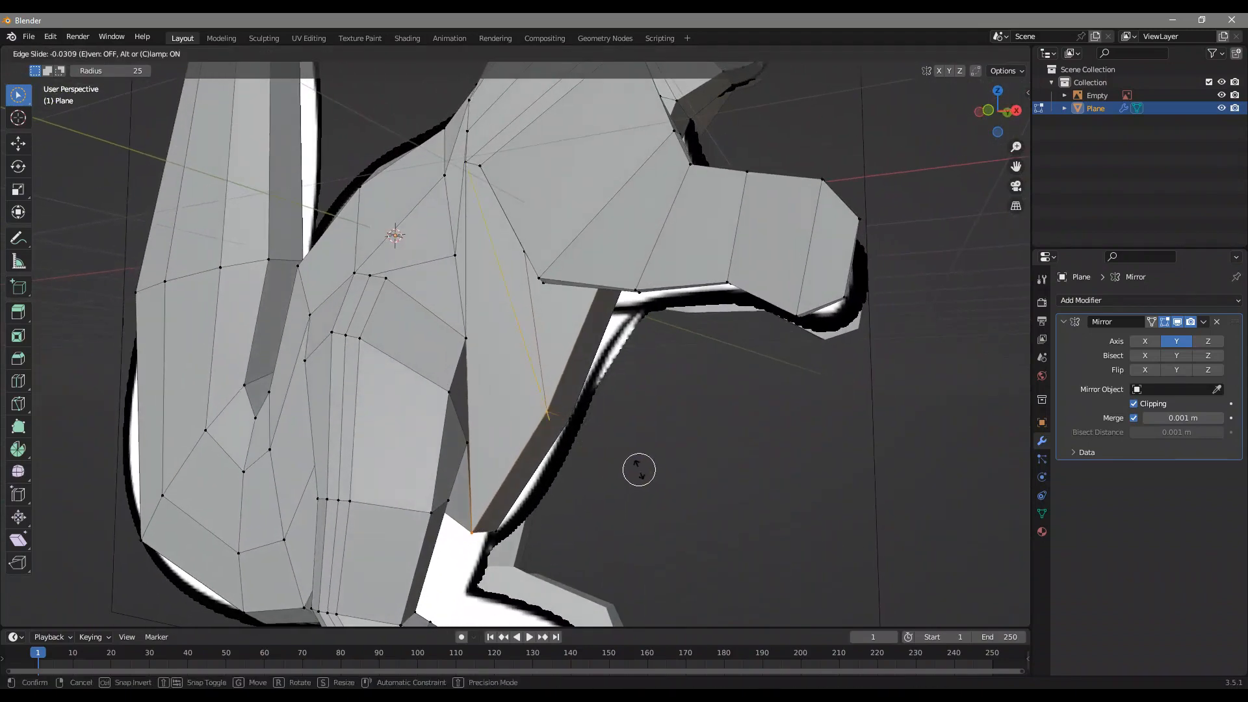
left_click(655, 450)
Examine the belly, back and hind leg from several angles for areas that still need shaping.
middle_click_drag(653, 450, 473, 329)
scroll(596, 434, "down", 4)
scroll(474, 328, "up", 2)
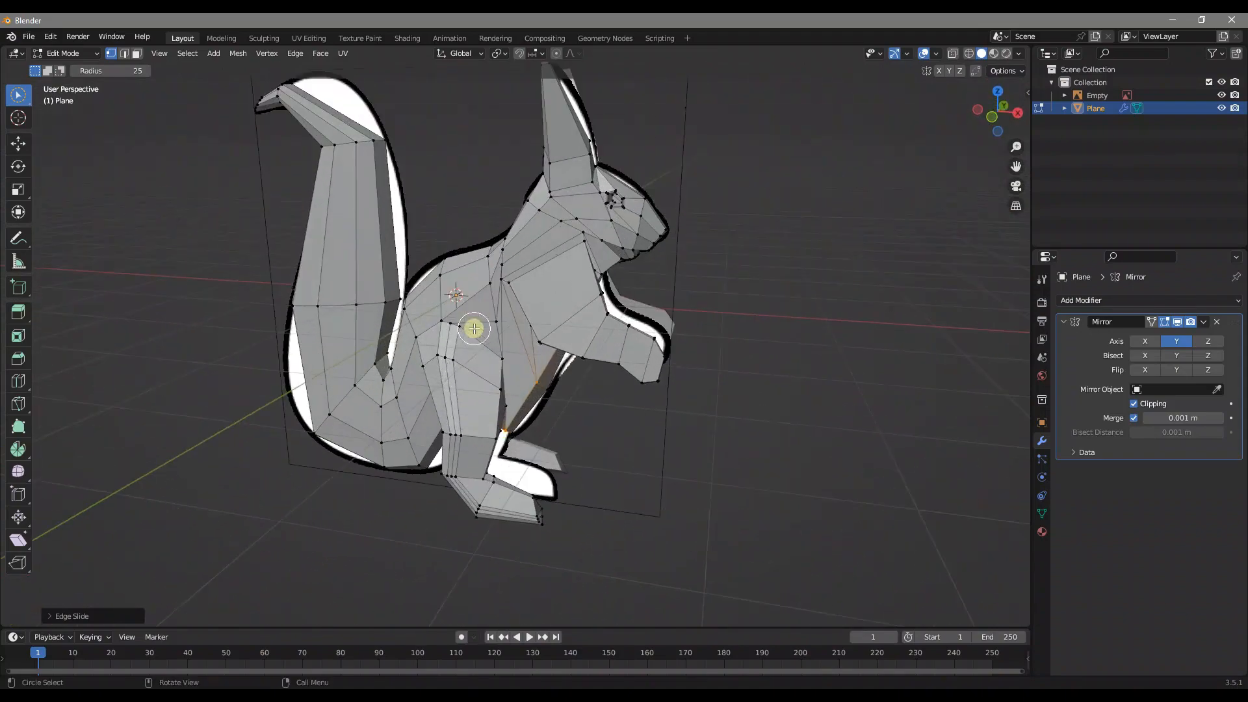
scroll(482, 327, "up", 3)
key("3")
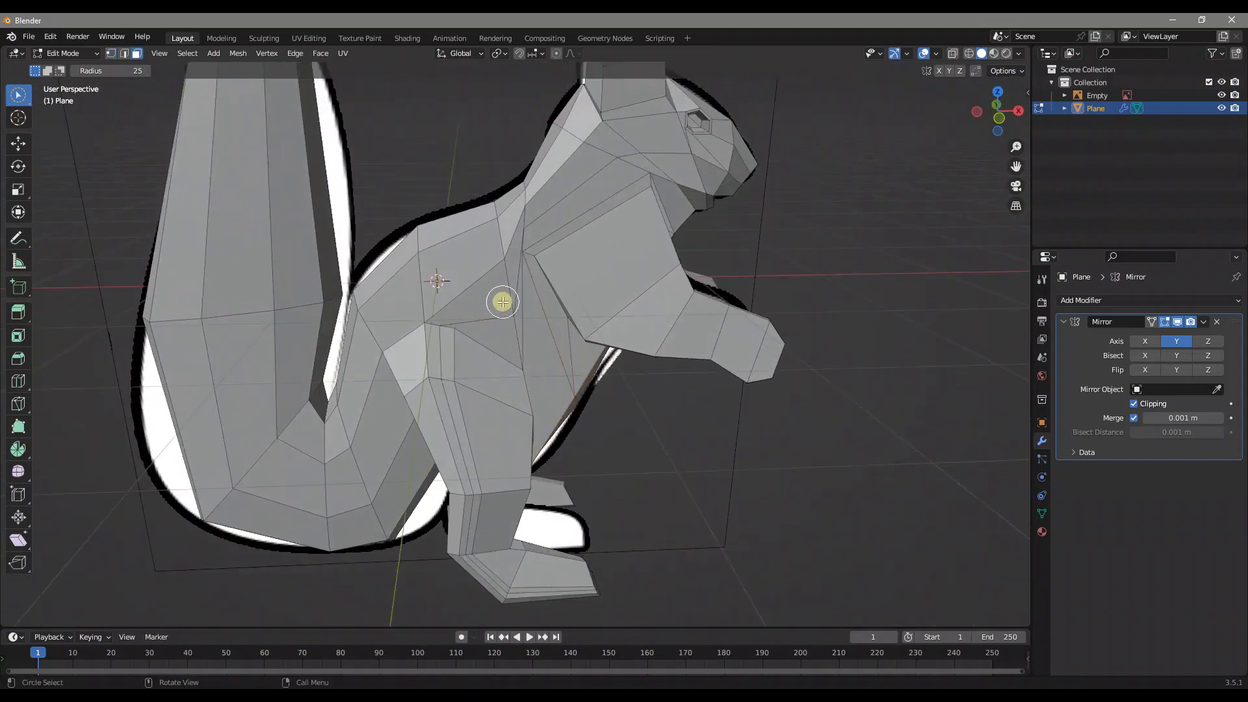
middle_click_drag(475, 364, 540, 299)
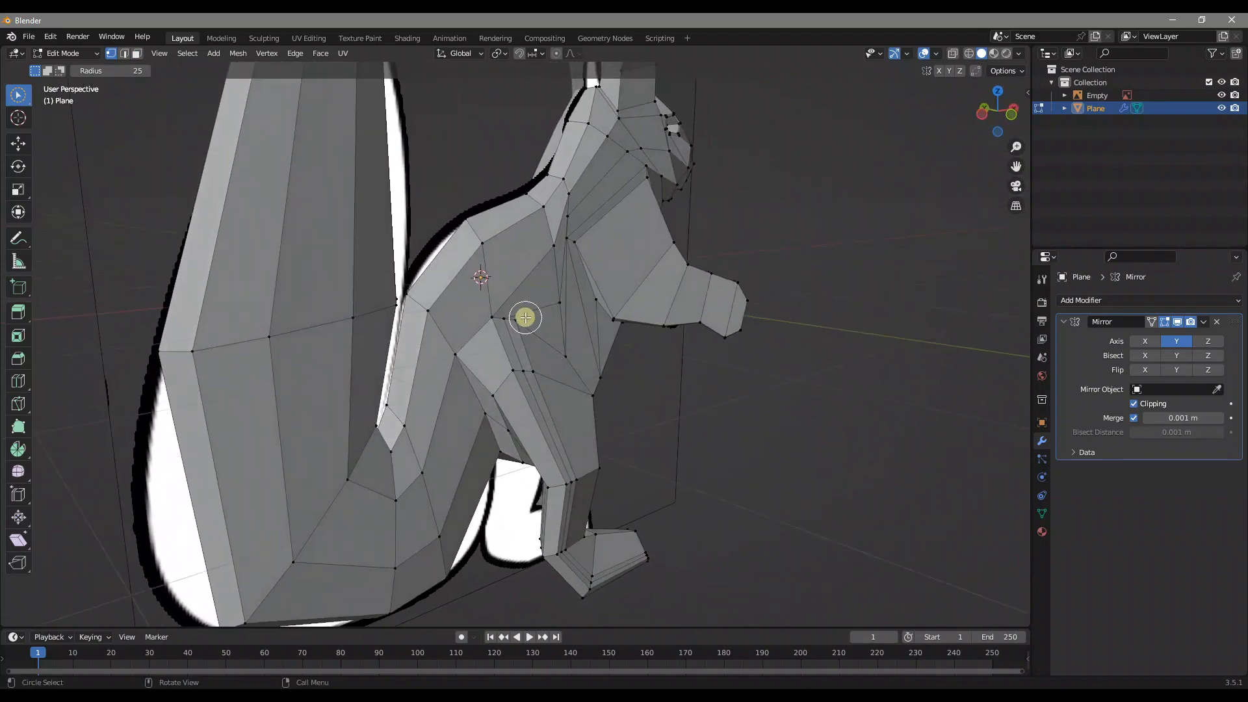
scroll(526, 306, "down", 4)
middle_click_drag(529, 287, 516, 335)
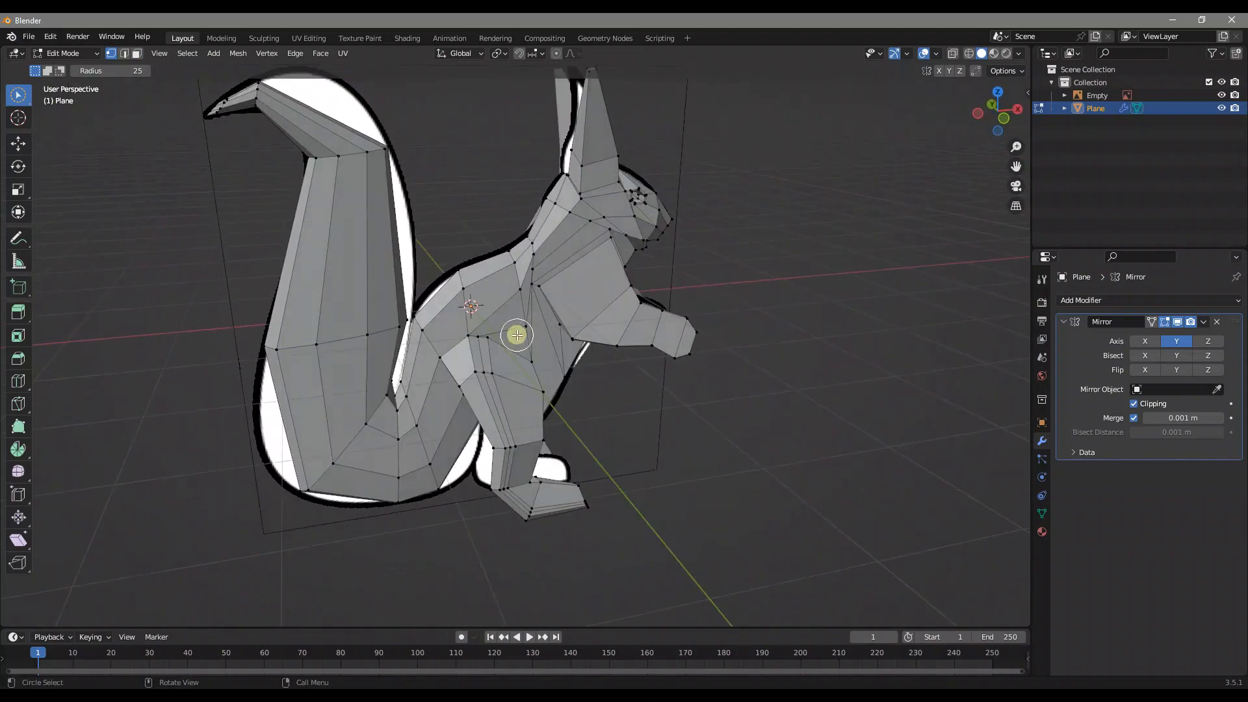
Select the flank vertices and the thigh's upper and rear edge, and move them about -0.17 m along Y with proportional editing enabled.
left_click_drag(512, 331, 523, 345)
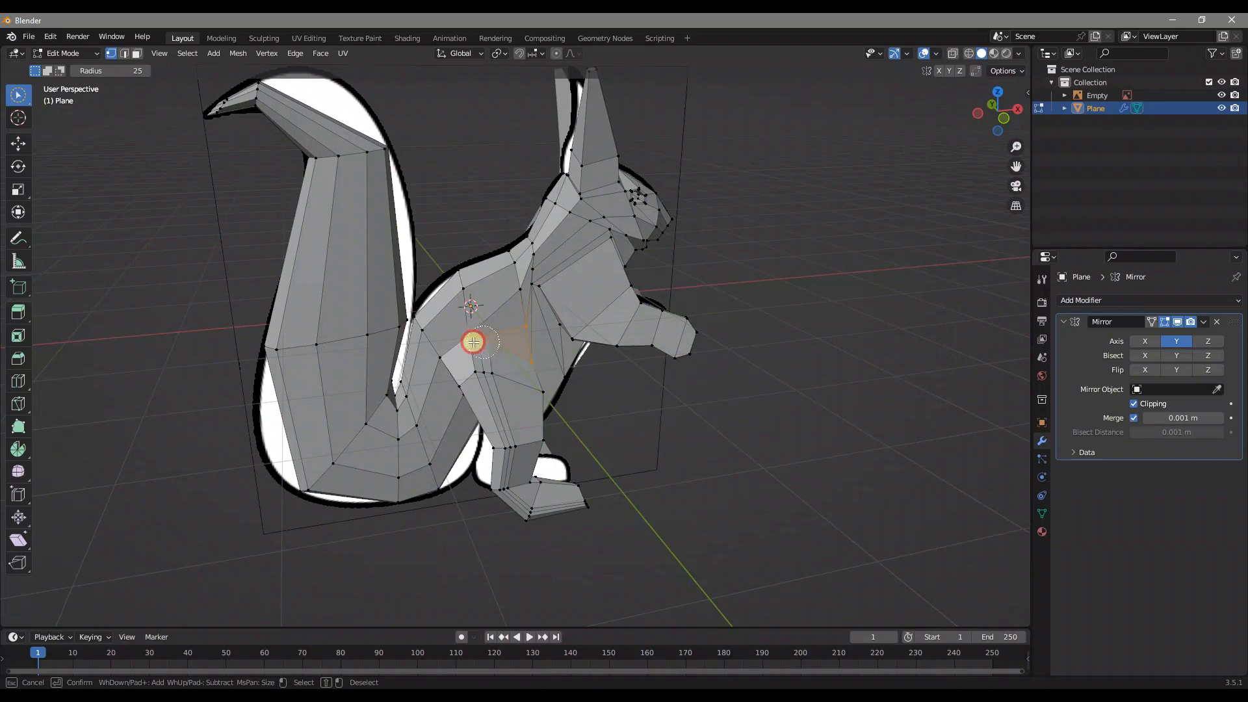
middle_click_drag(437, 357, 499, 362)
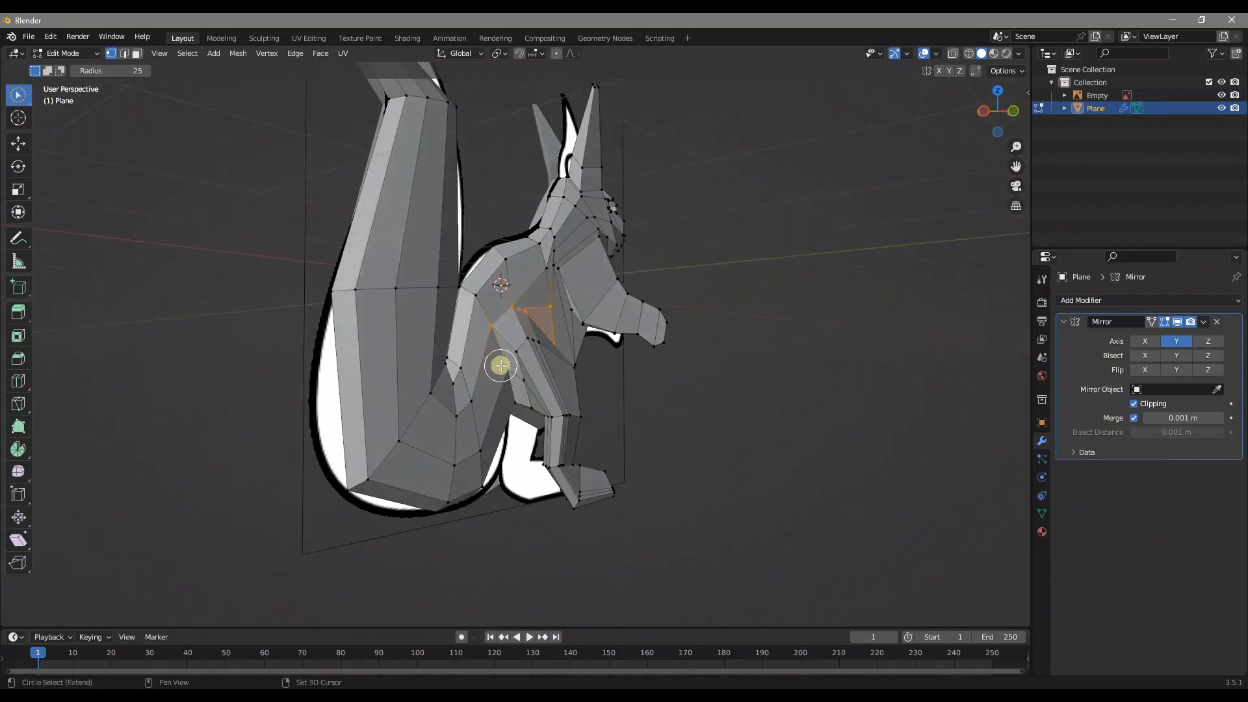
left_click_drag(503, 389, 520, 380)
middle_click_drag(520, 380, 619, 375)
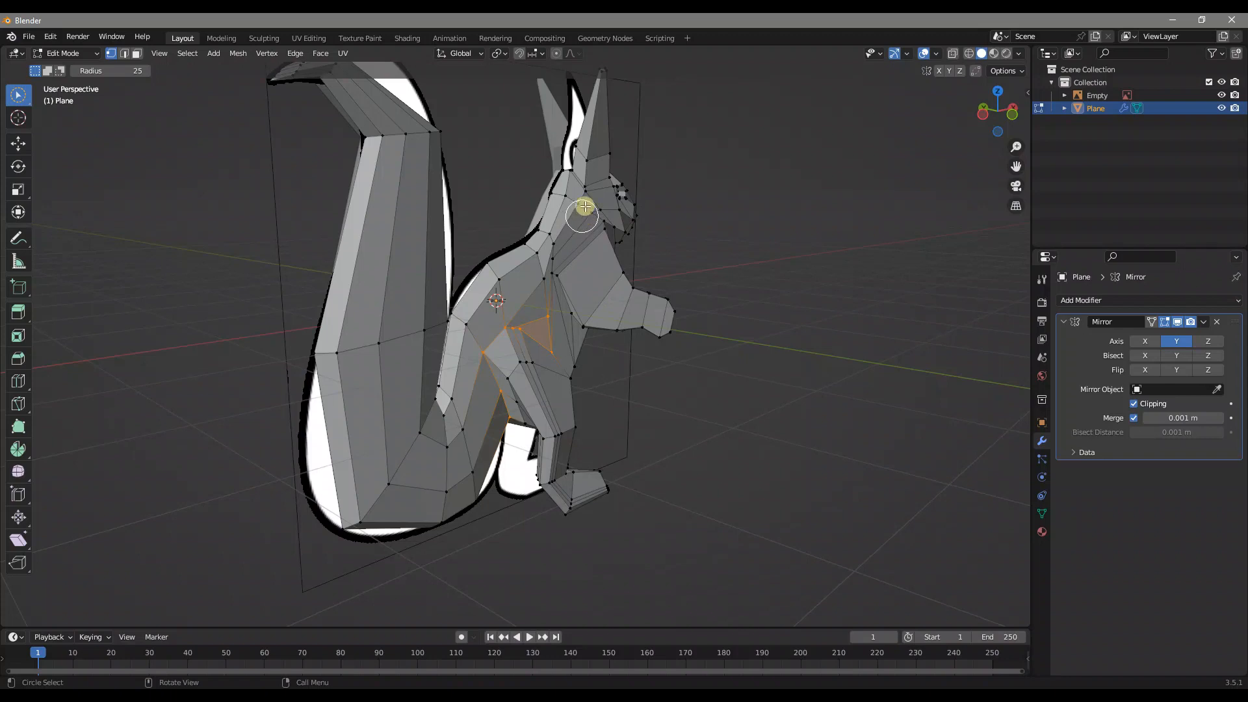
left_click(558, 54)
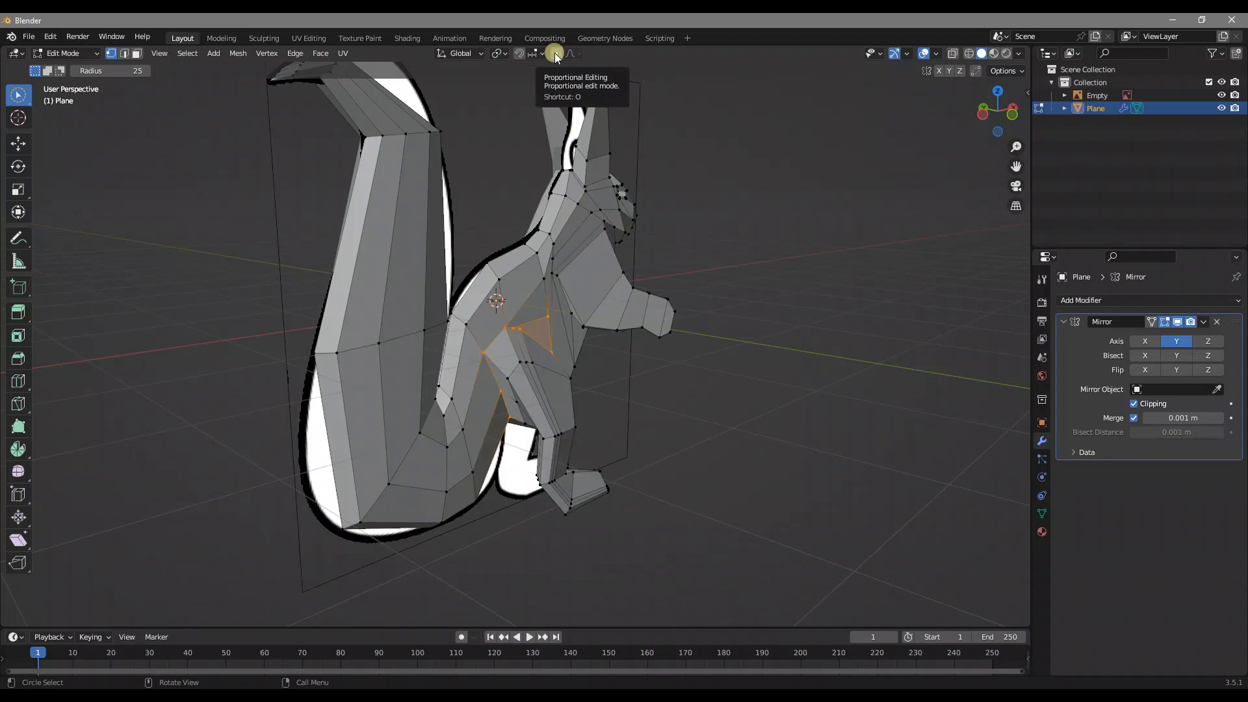
left_click(556, 55)
scroll(571, 260, "up", 3)
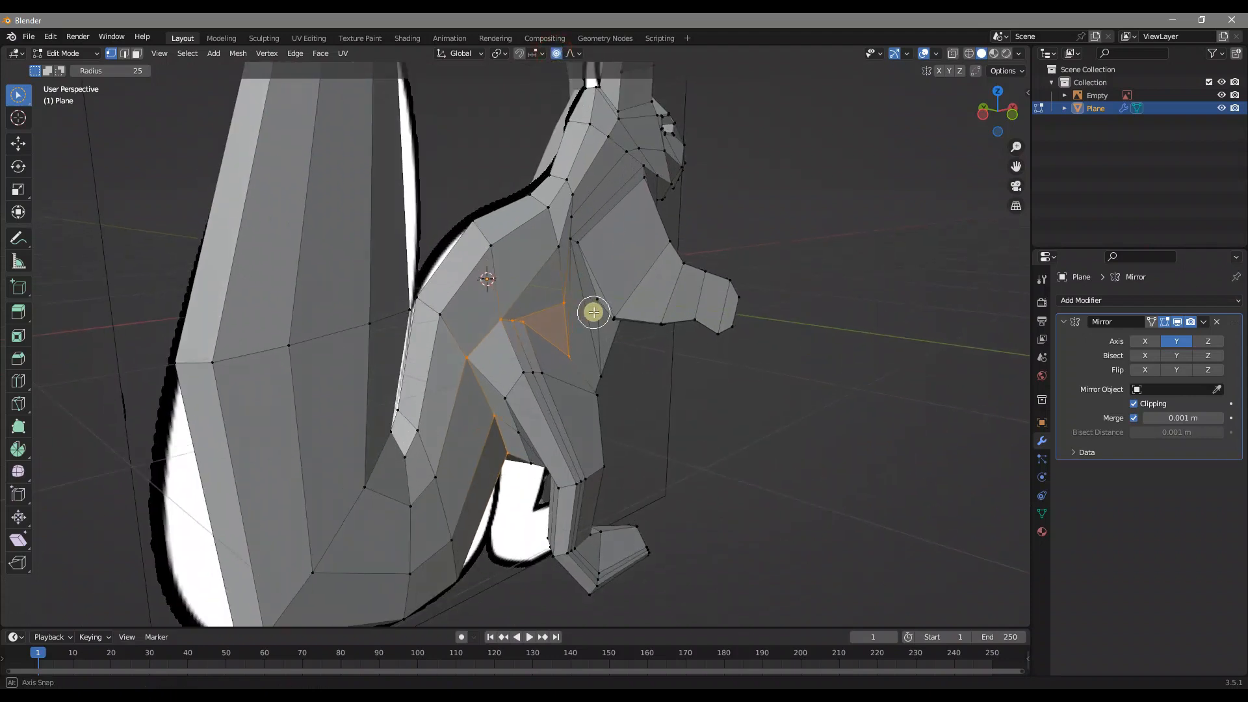
key("g")
key("y")
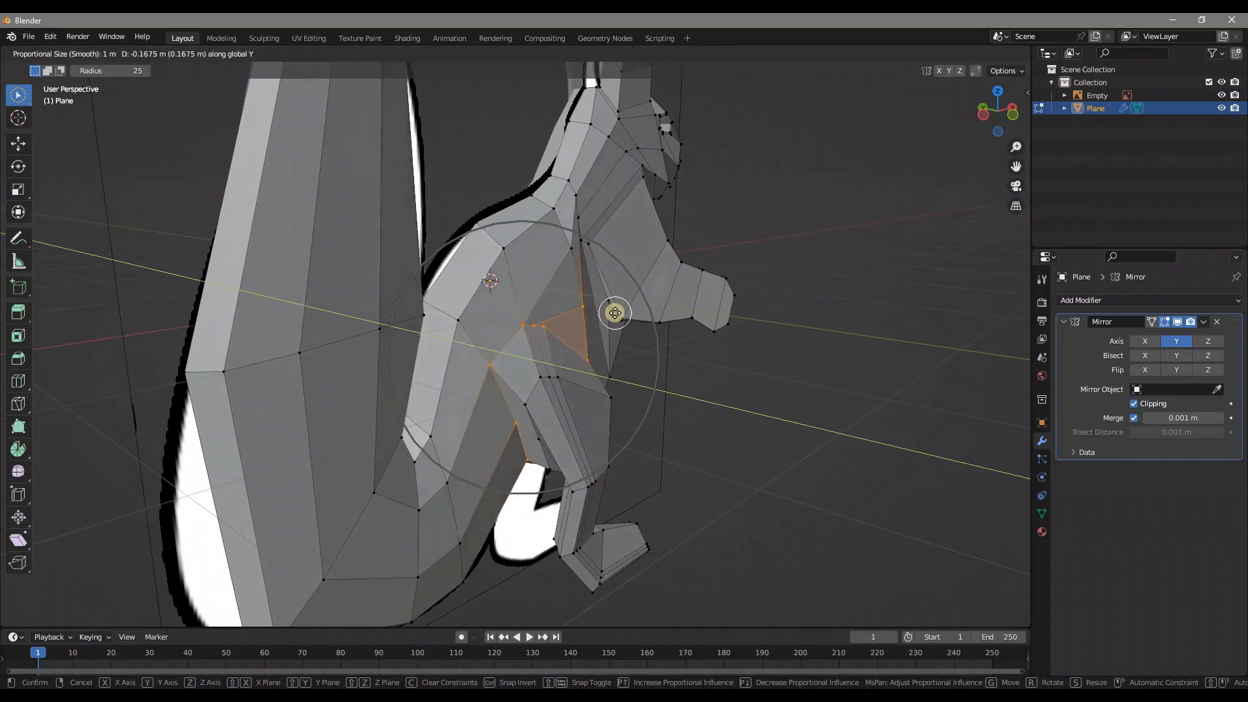
left_click(616, 314)
Select the vertex line running from the top of the thigh down to the toes and edge-slide it forward by about -0.40.
middle_click_drag(616, 314, 648, 385)
middle_click_drag(564, 412, 534, 403)
middle_click_drag(534, 403, 562, 297, "shift")
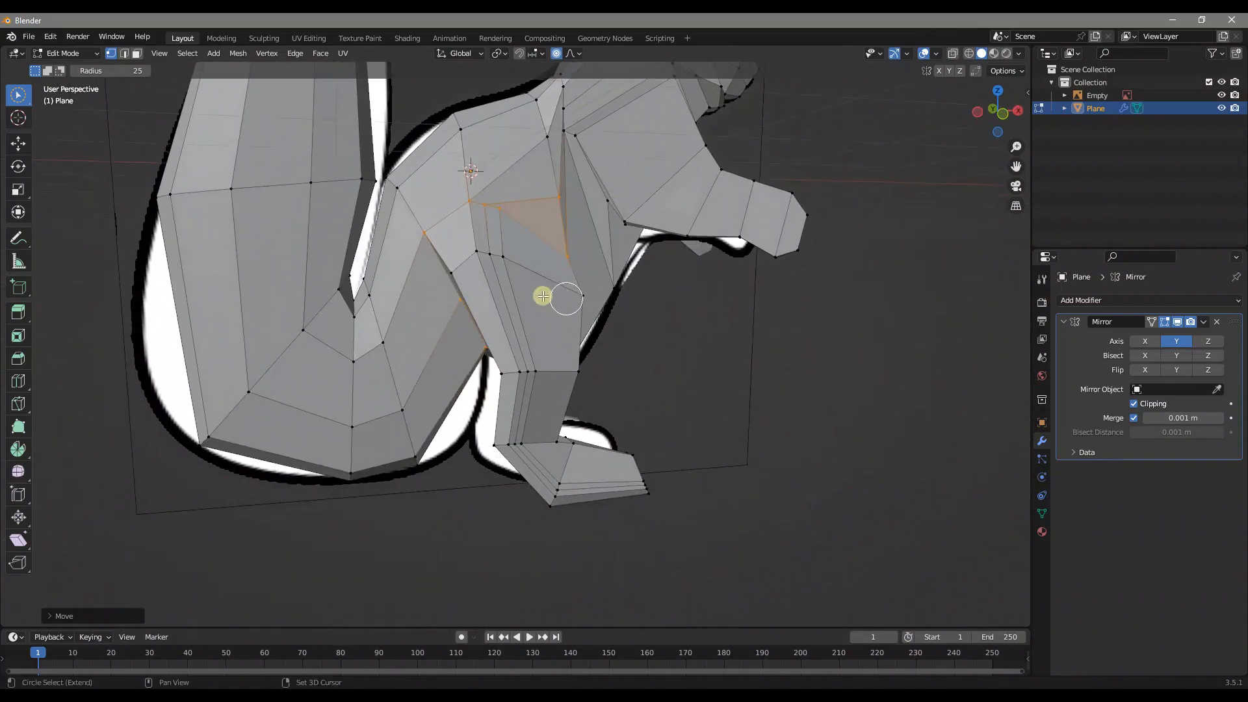
scroll(539, 350, "up", 4)
middle_click_drag(540, 351, 329, 376)
scroll(326, 377, "down", 4)
middle_click_drag(406, 409, 485, 446)
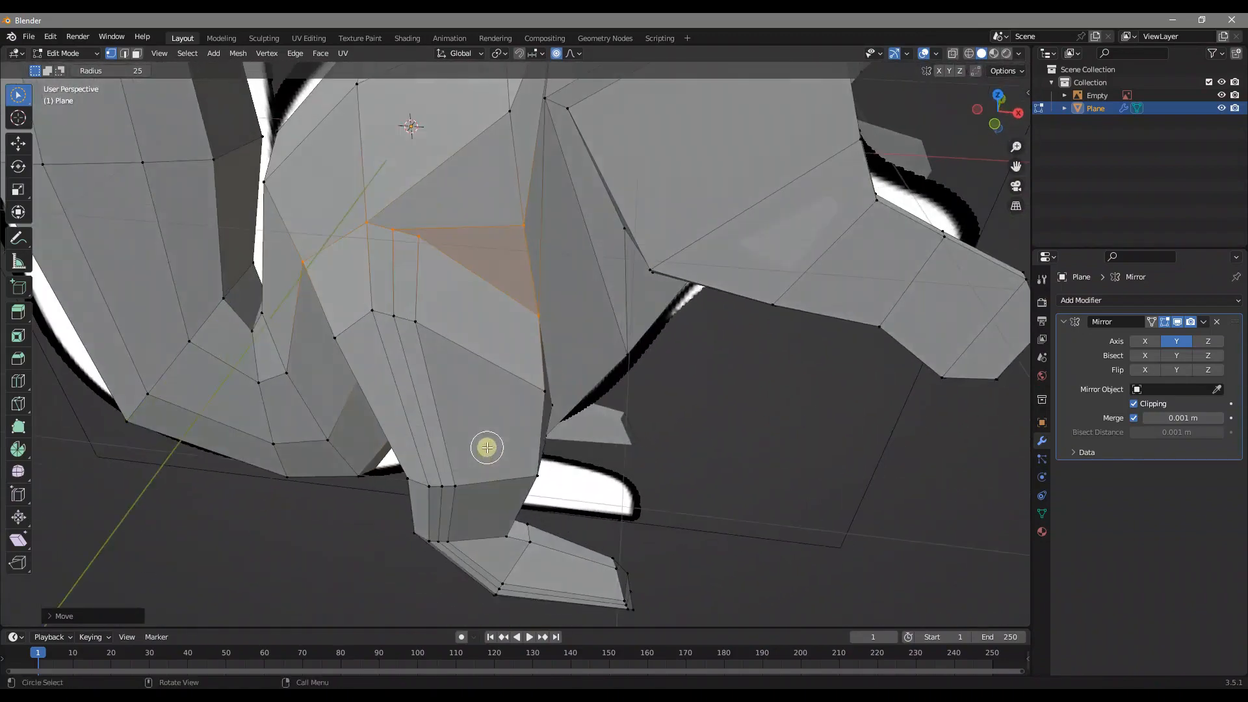
left_click_drag(480, 538, 497, 557)
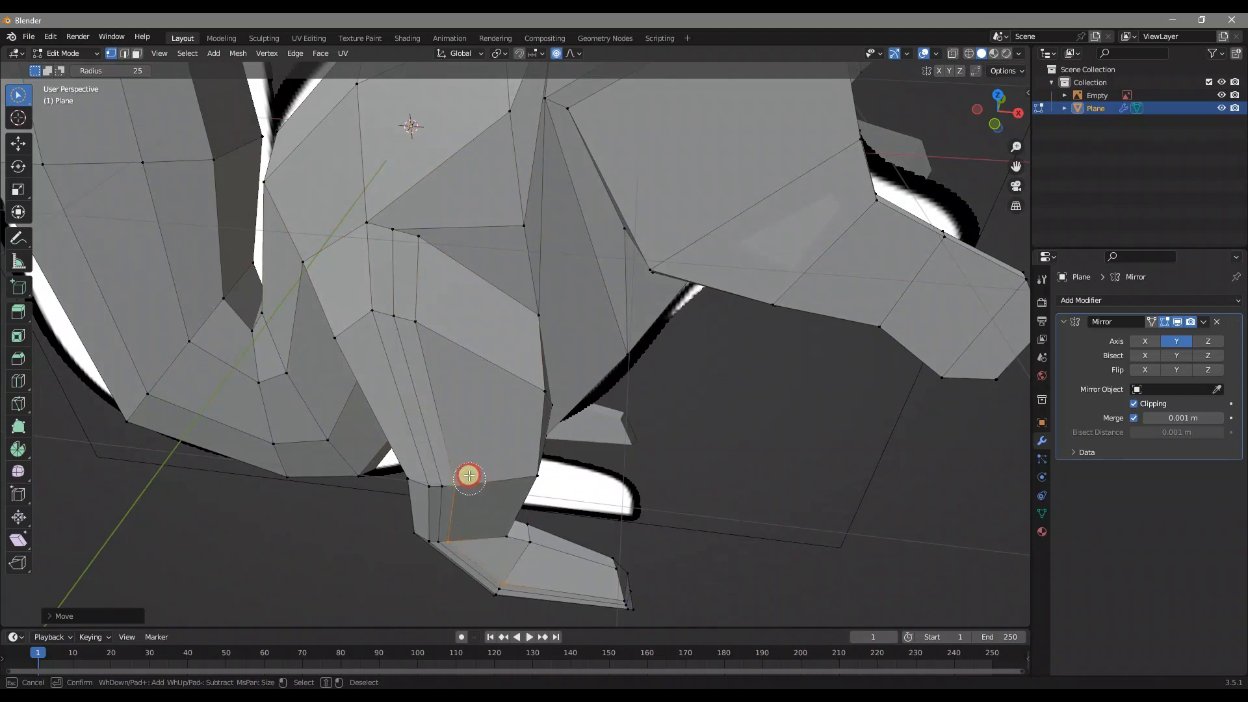
left_click_drag(426, 266, 435, 240)
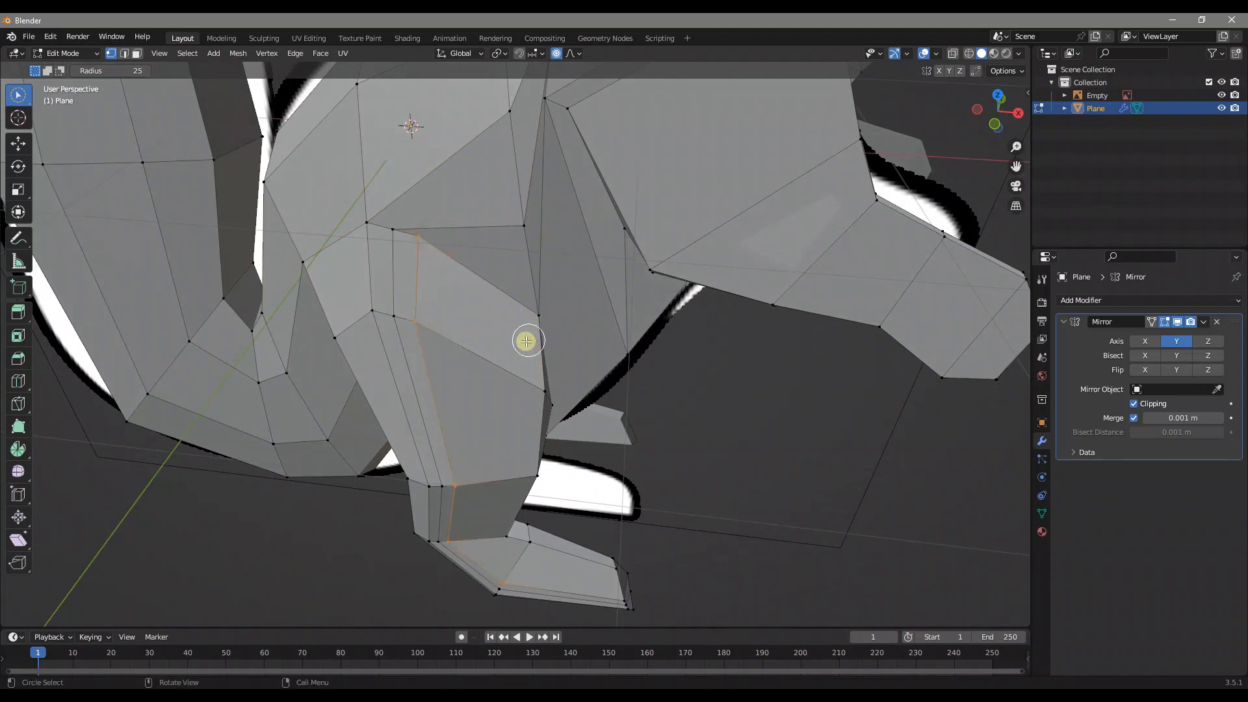
middle_click_drag(559, 502, 538, 461, "shift")
left_click(563, 509, "shift")
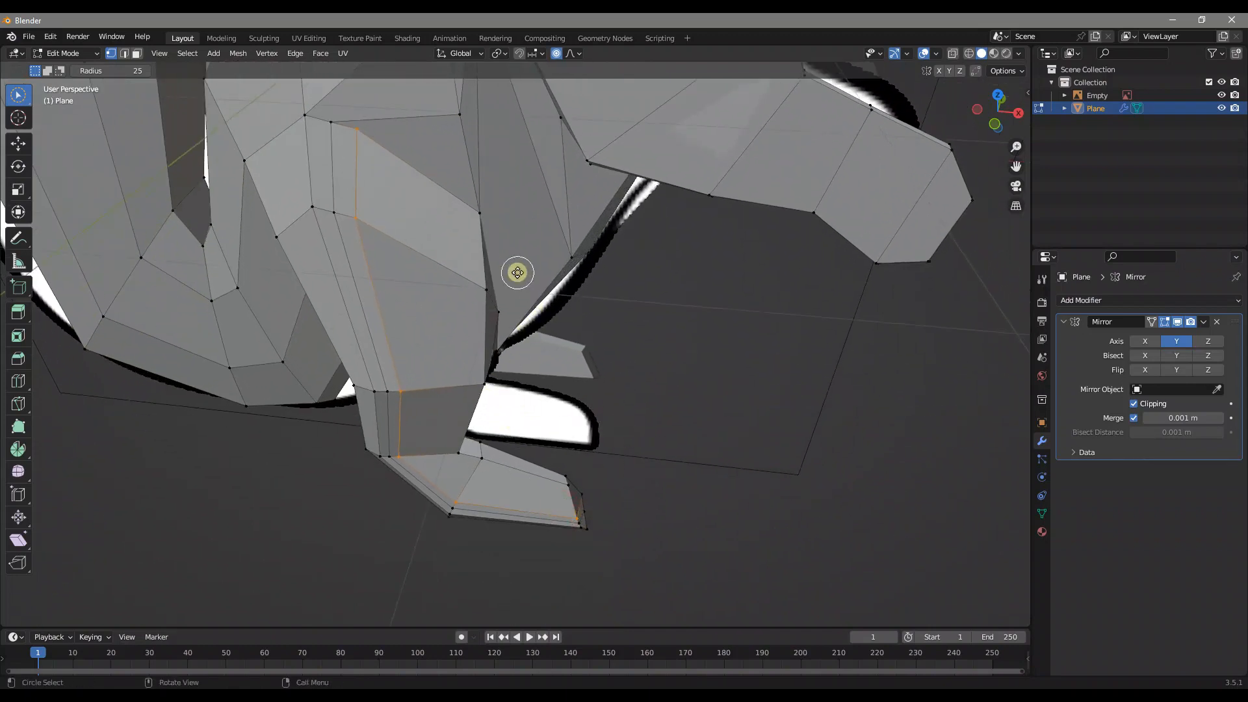
key("g")
key("g")
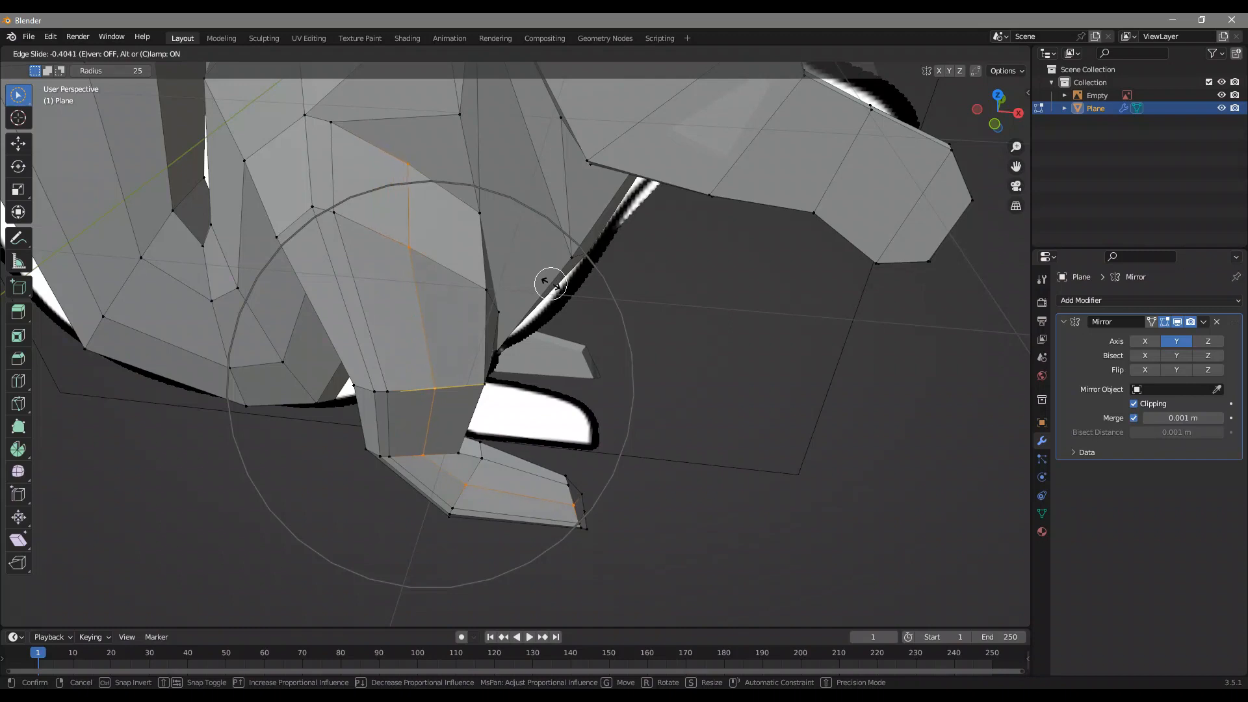
left_click(557, 288)
Select the neighbouring vertex line behind it, from thigh to toes, and edge-slide it by about -0.21 to even out the spacing.
left_click_drag(343, 117, 347, 196)
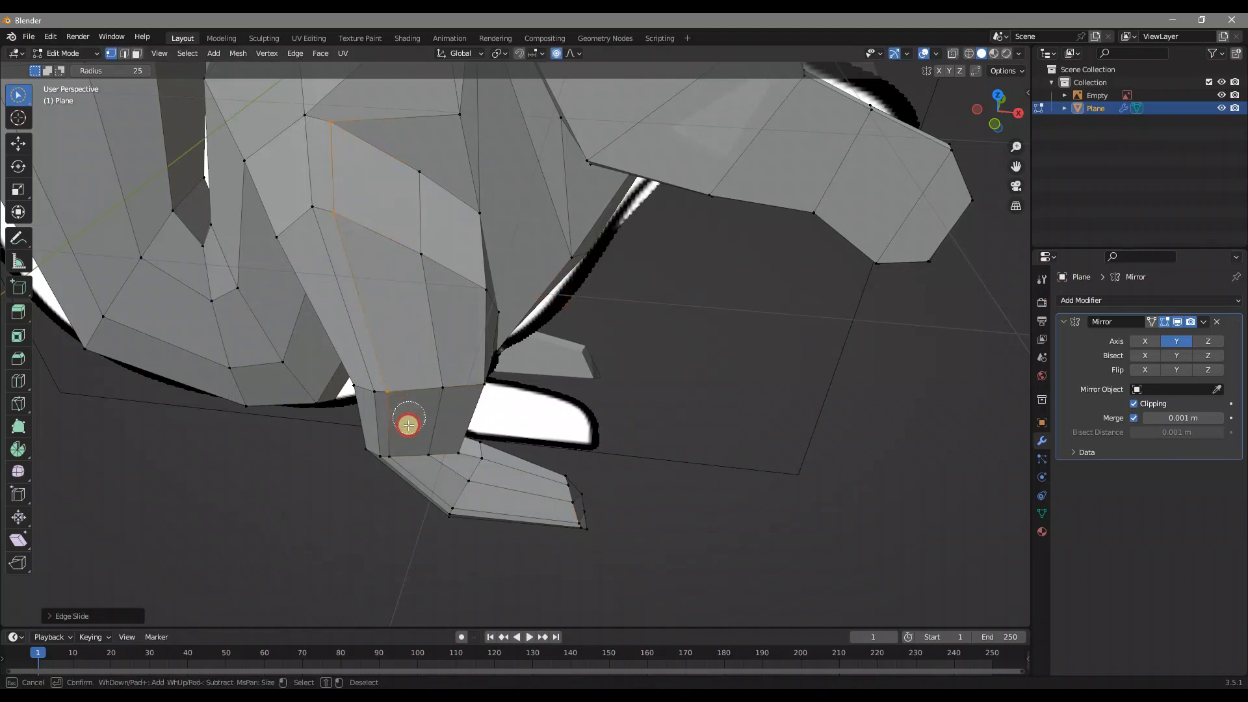
left_click_drag(449, 497, 445, 485)
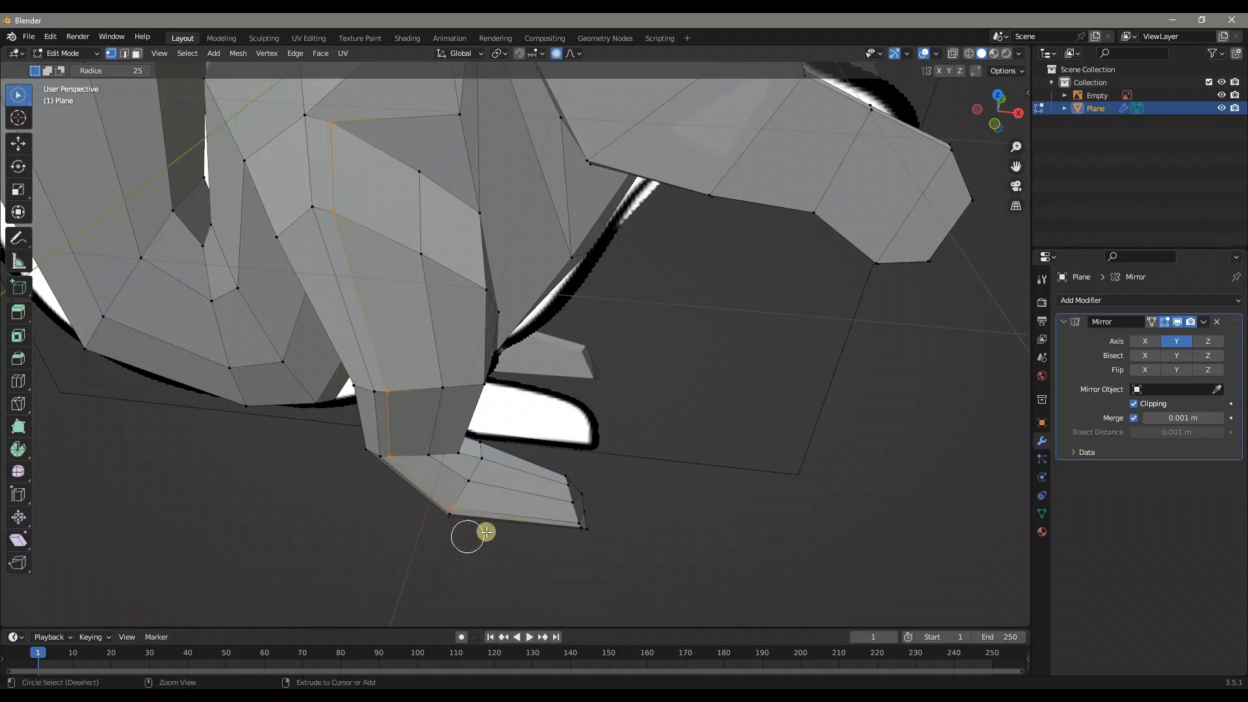
left_click(563, 525, "shift")
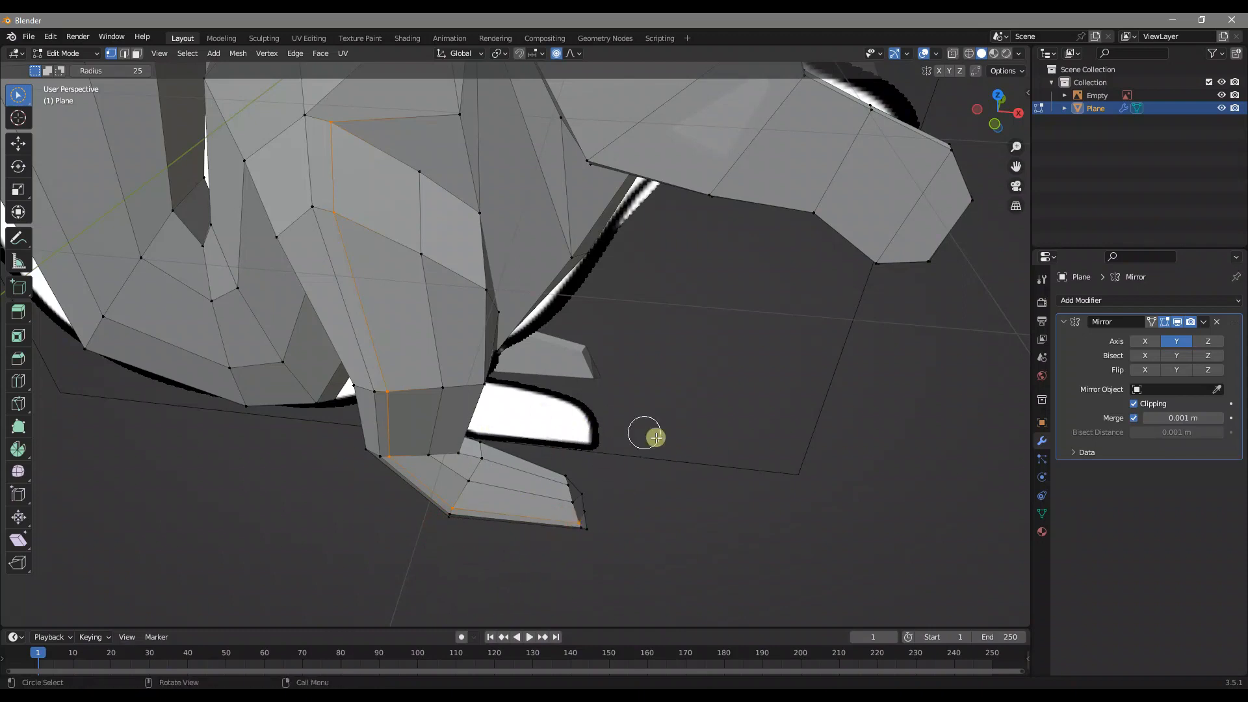
key("g")
key("g")
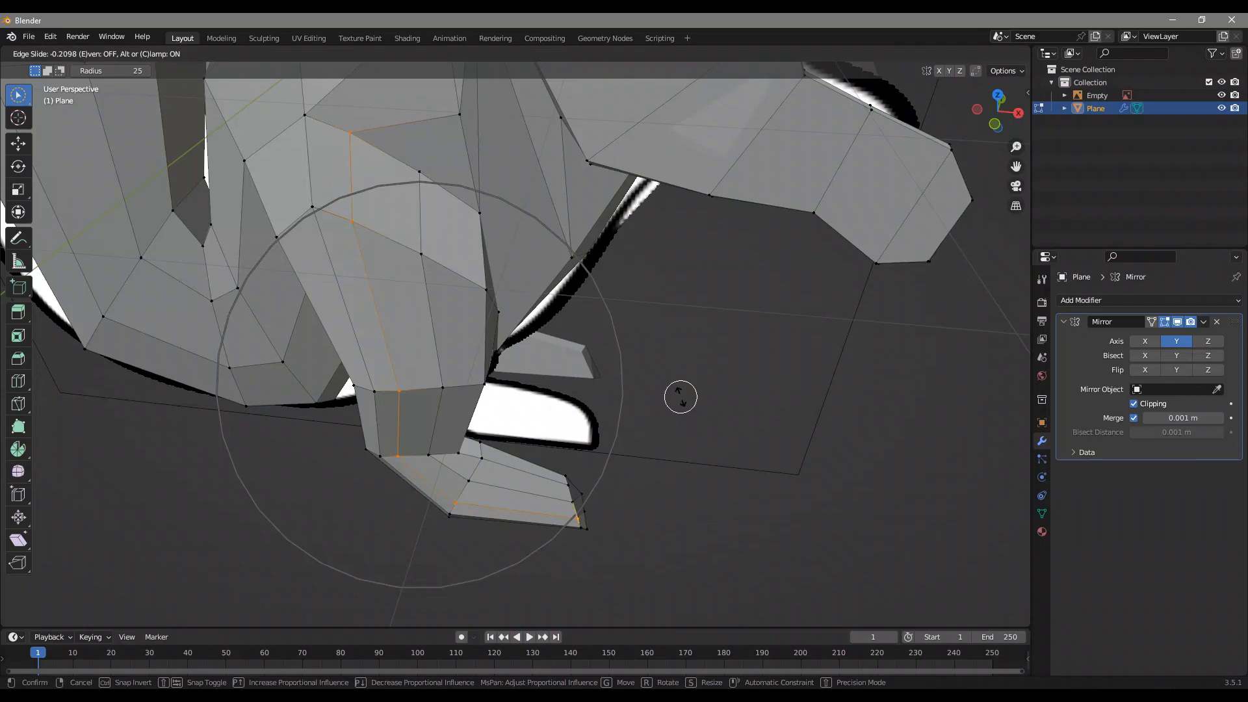
left_click(680, 394)
Select the outer knee and shin vertices of the hind leg and move them with a proportional size of about 0.29 m.
middle_click_drag(677, 393, 572, 368)
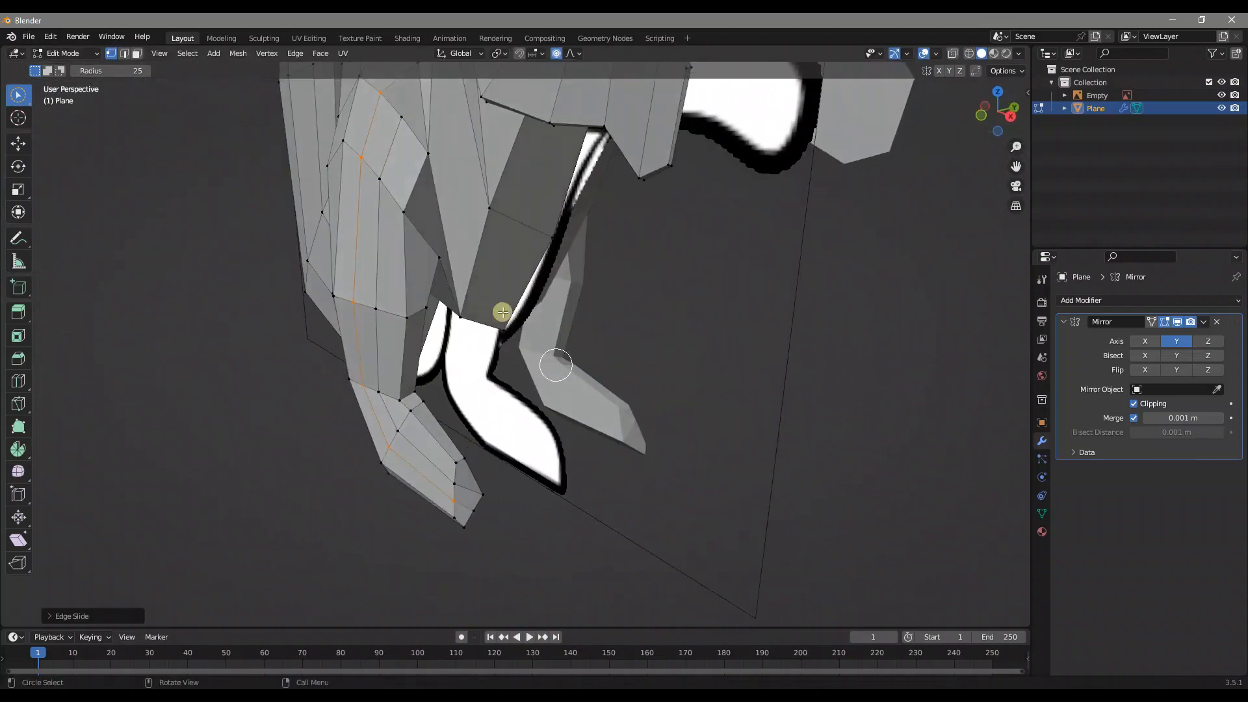
left_click(370, 172)
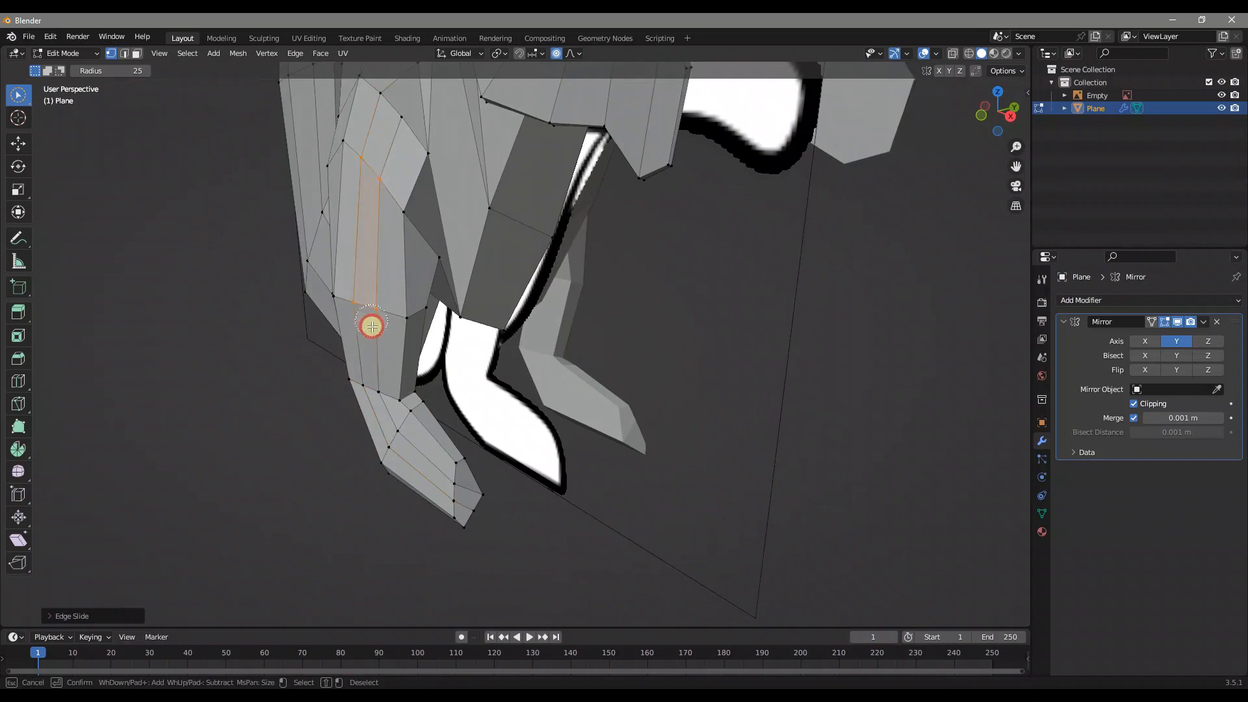
middle_click_drag(505, 414, 491, 411)
key("g")
right_click(493, 408)
middle_click_drag(523, 369, 495, 363)
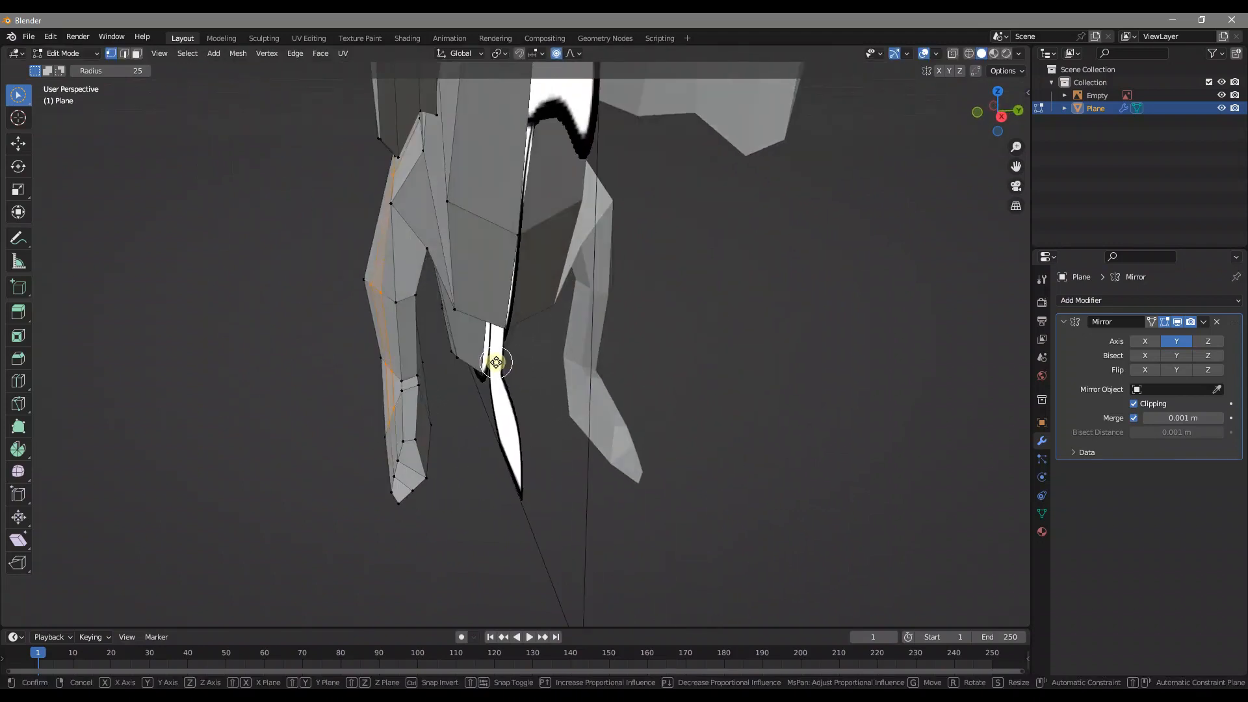
key("g")
scroll(493, 362, "up", 9)
scroll(489, 362, "up", 4)
left_click(490, 362)
Vertex-slide the foot's inner front vertex by about 0.19 and edge-slide the inner ankle vertices by about -0.12.
middle_click_drag(491, 362, 405, 417)
key("g")
left_click(727, 362)
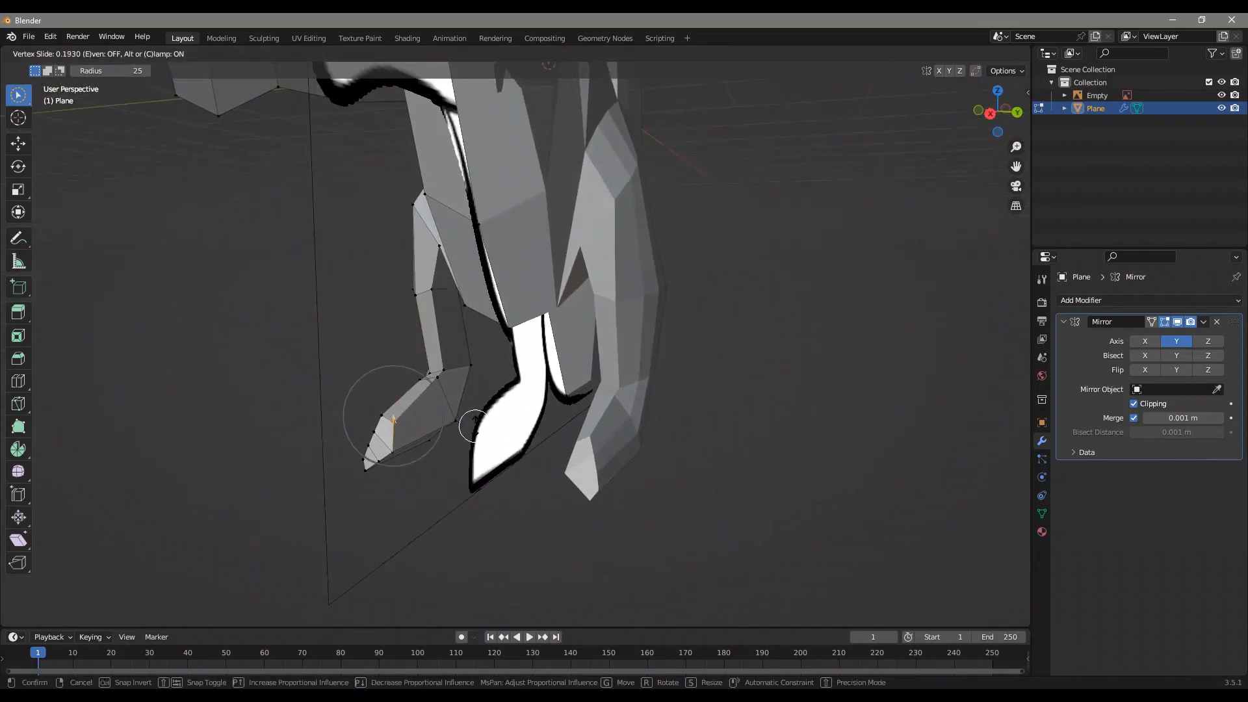
left_click(451, 383)
key("g")
key("g")
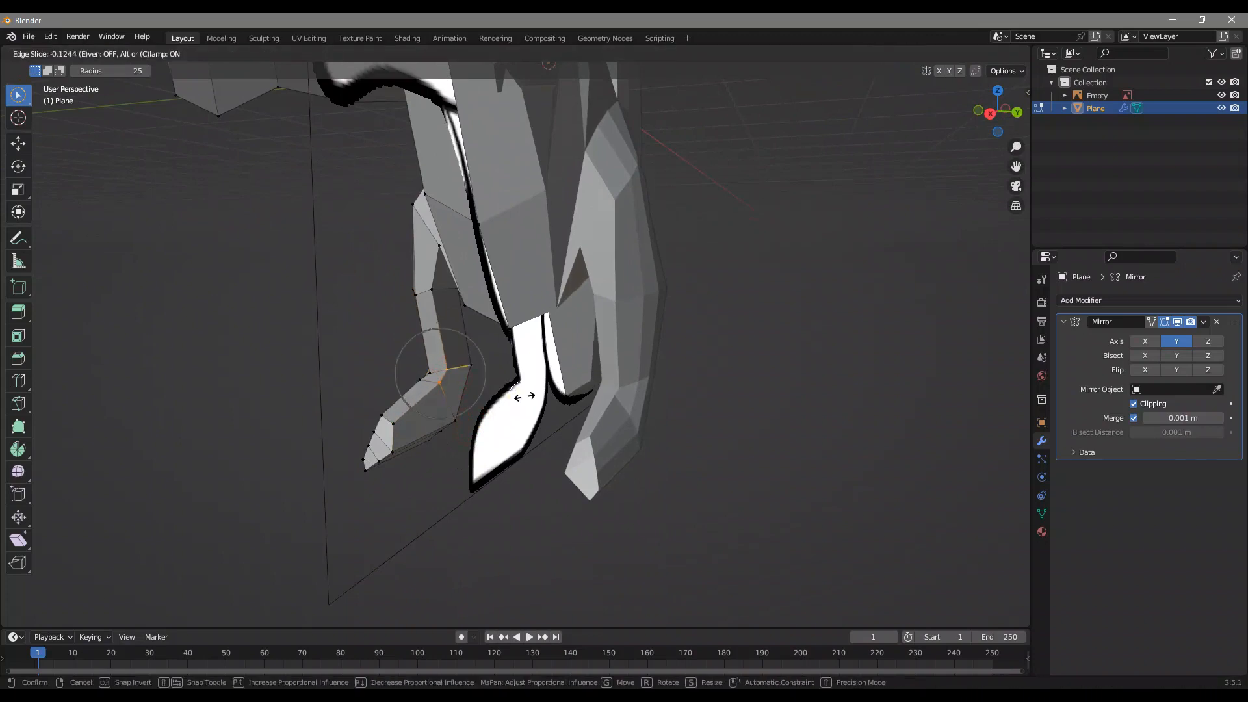
left_click(528, 406)
Vertex-slide the inner vertex above the ankle, at the top of the shin, by about 0.37.
left_click(434, 294)
key("g")
key("g")
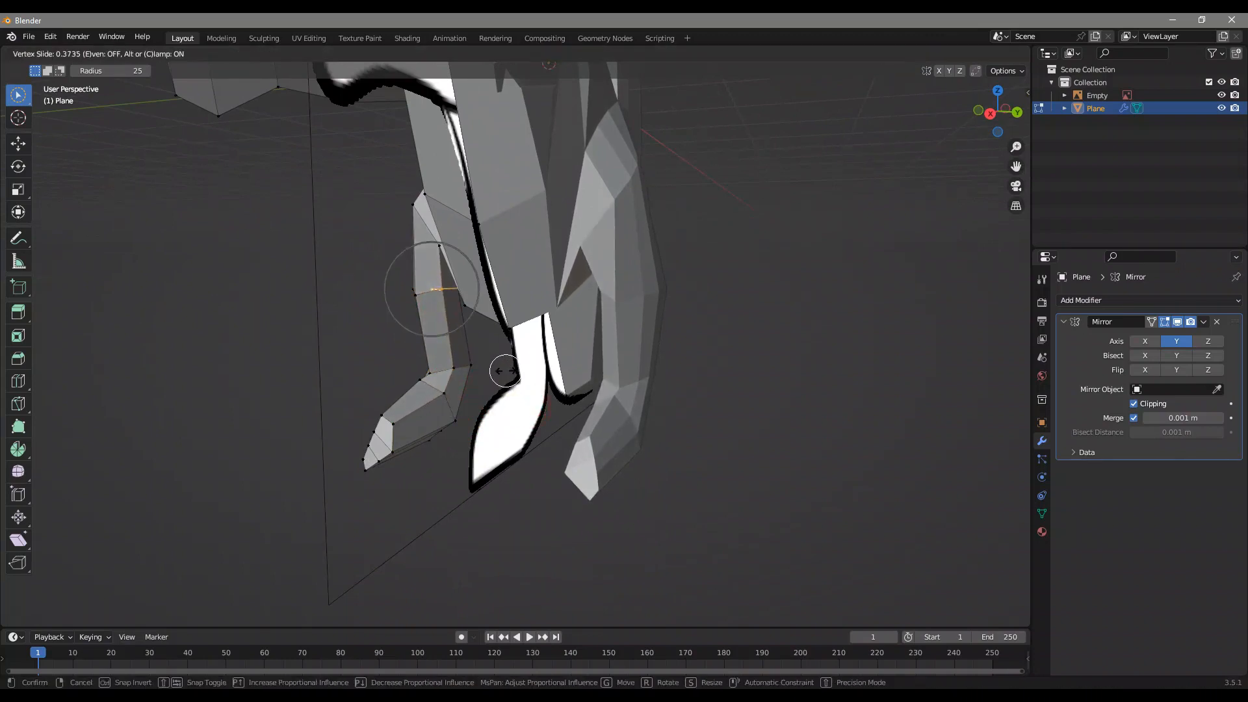
left_click(500, 369)
Move the vertices at the top of the thigh outward about 0.17 m with a proportional size of about 0.51 m.
middle_click_drag(509, 370, 600, 272)
scroll(549, 333, "down", 2)
middle_click_drag(604, 200, 568, 385, "shift")
key("g")
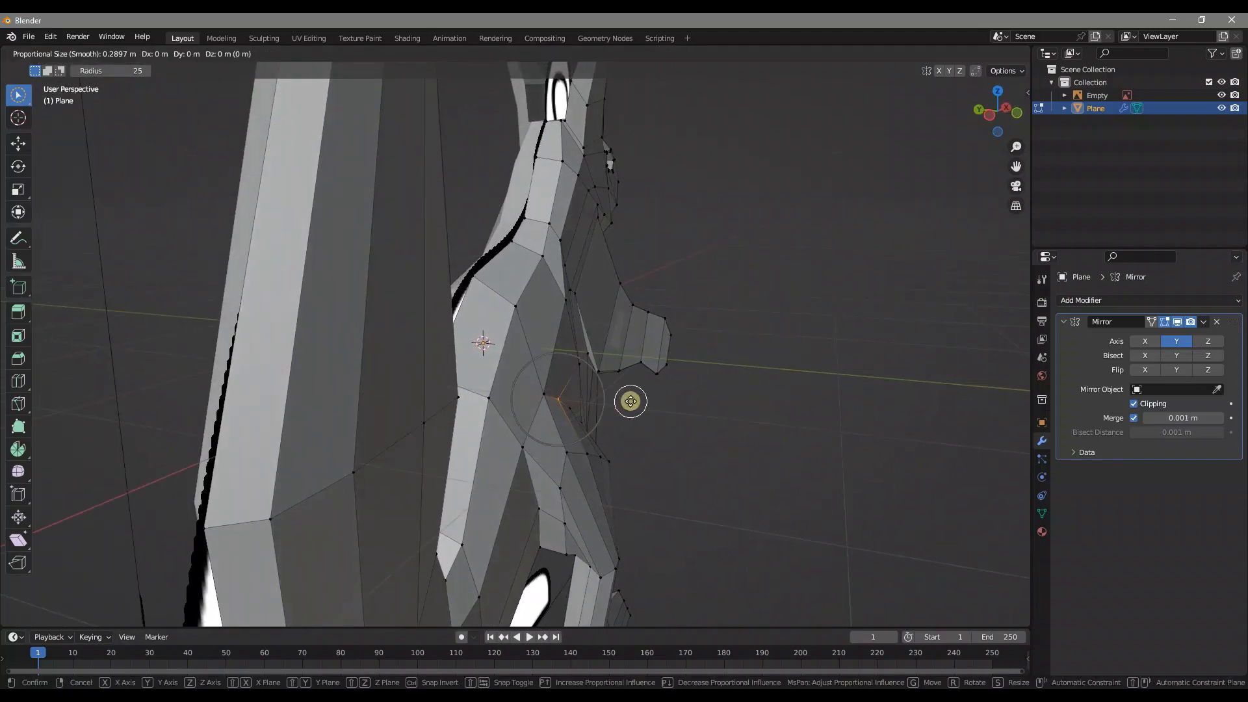
scroll(634, 402, "down", 2)
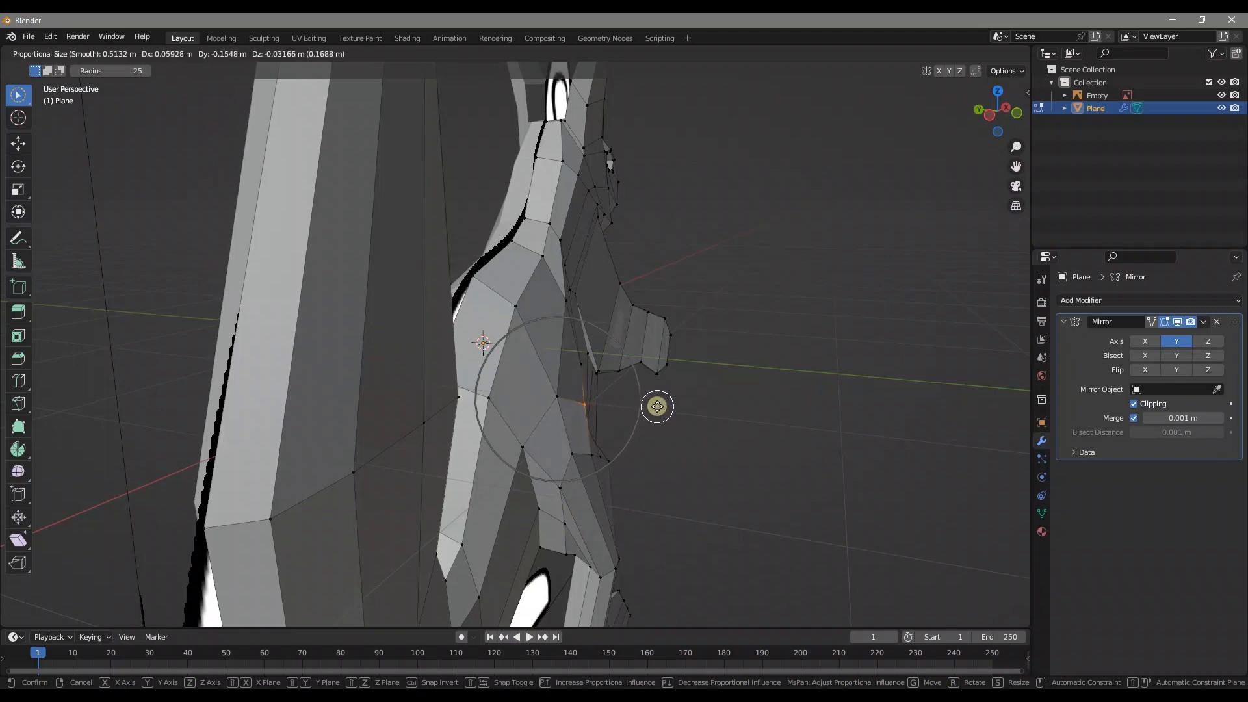
left_click(650, 407)
Select the adjacent vertex at the thigh's upper front and move it to round out the hip.
middle_click_drag(646, 407, 252, 375)
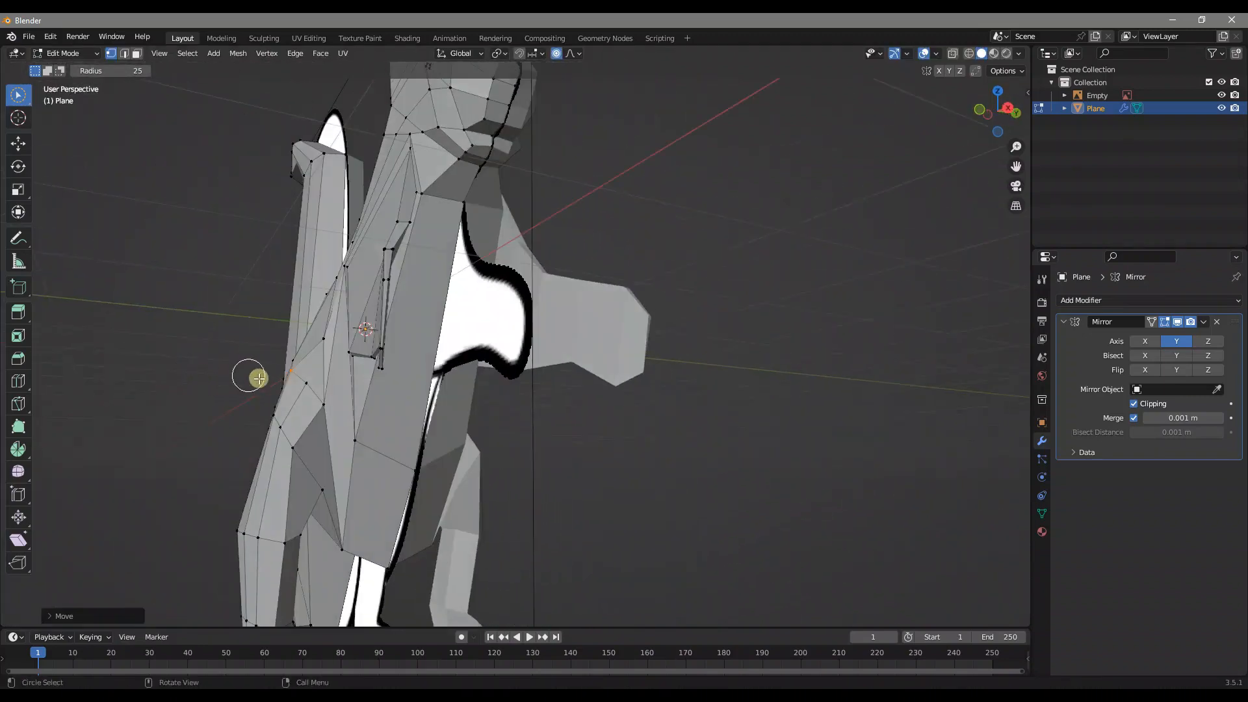
left_click(303, 397)
middle_click_drag(360, 397, 594, 413)
key("g")
left_click(380, 409)
key("g")
left_click(683, 416)
Add a centred loop cut lengthwise along the arm, from the neck through the shoulder to the paw.
middle_click_drag(683, 416, 560, 413)
middle_click_drag(472, 356, 563, 321)
key("ctrl+r")
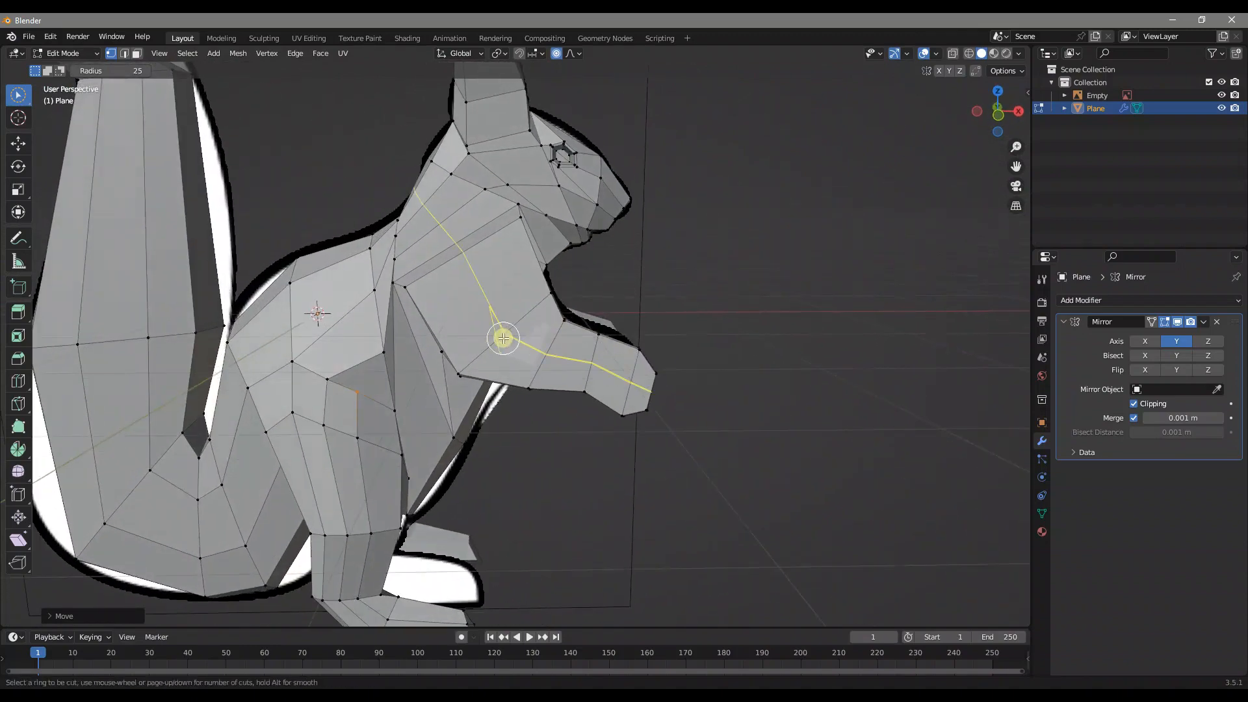
left_click(504, 339)
right_click(504, 339)
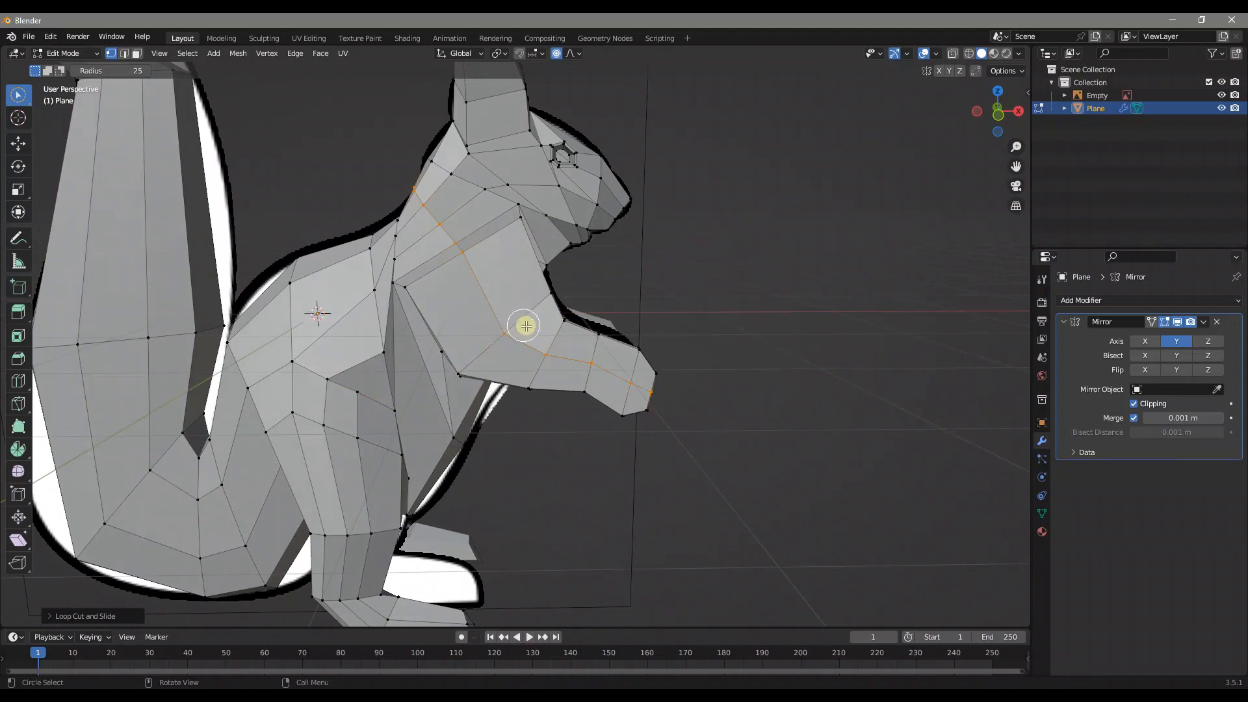
Turn off proportional editing and move the arm's outer centre-loop vertices outward about 0.1 m along Y.
middle_click_drag(515, 330, 539, 340)
left_click_drag(484, 270, 486, 275)
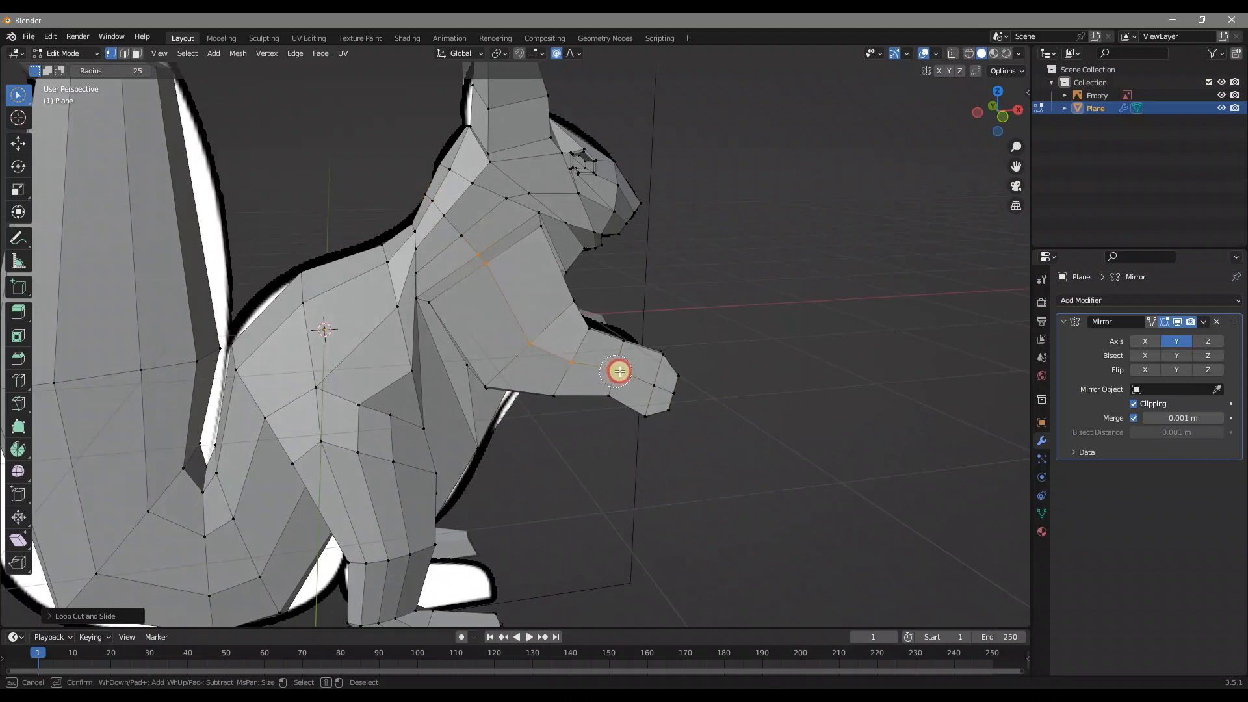
middle_click_drag(640, 367, 496, 382)
left_click(558, 50)
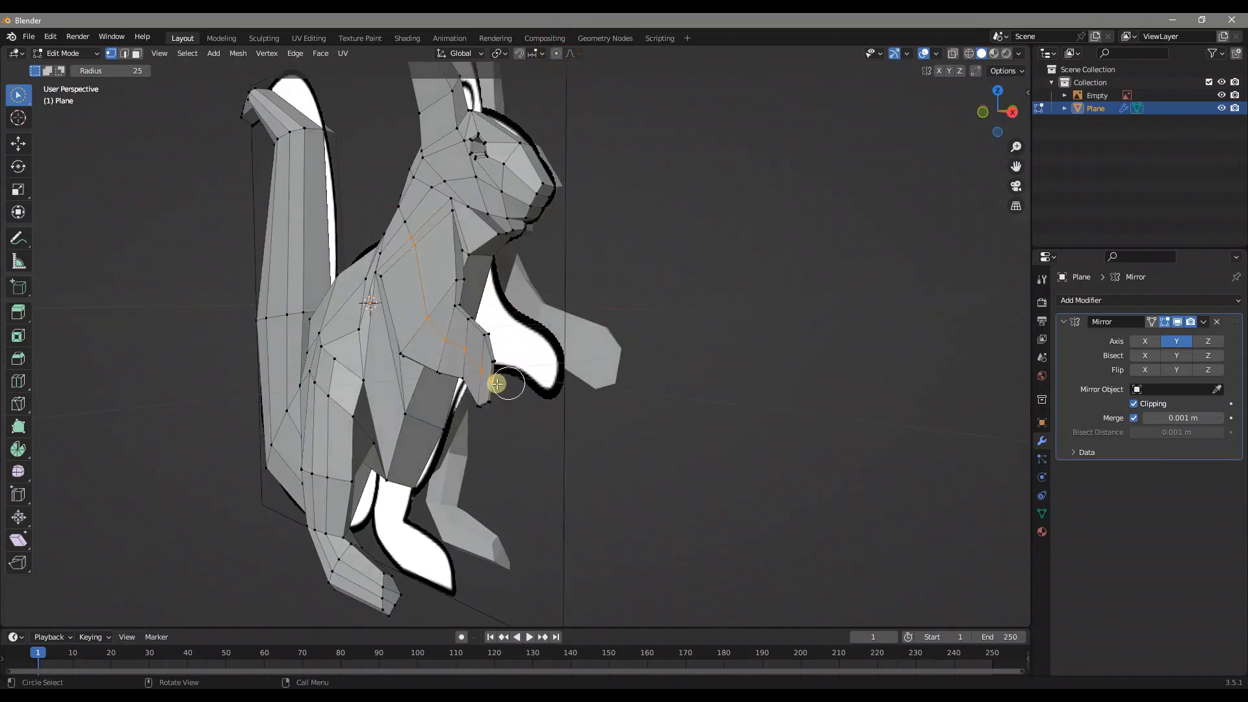
scroll(456, 440, "up", 5)
scroll(418, 515, "down", 4)
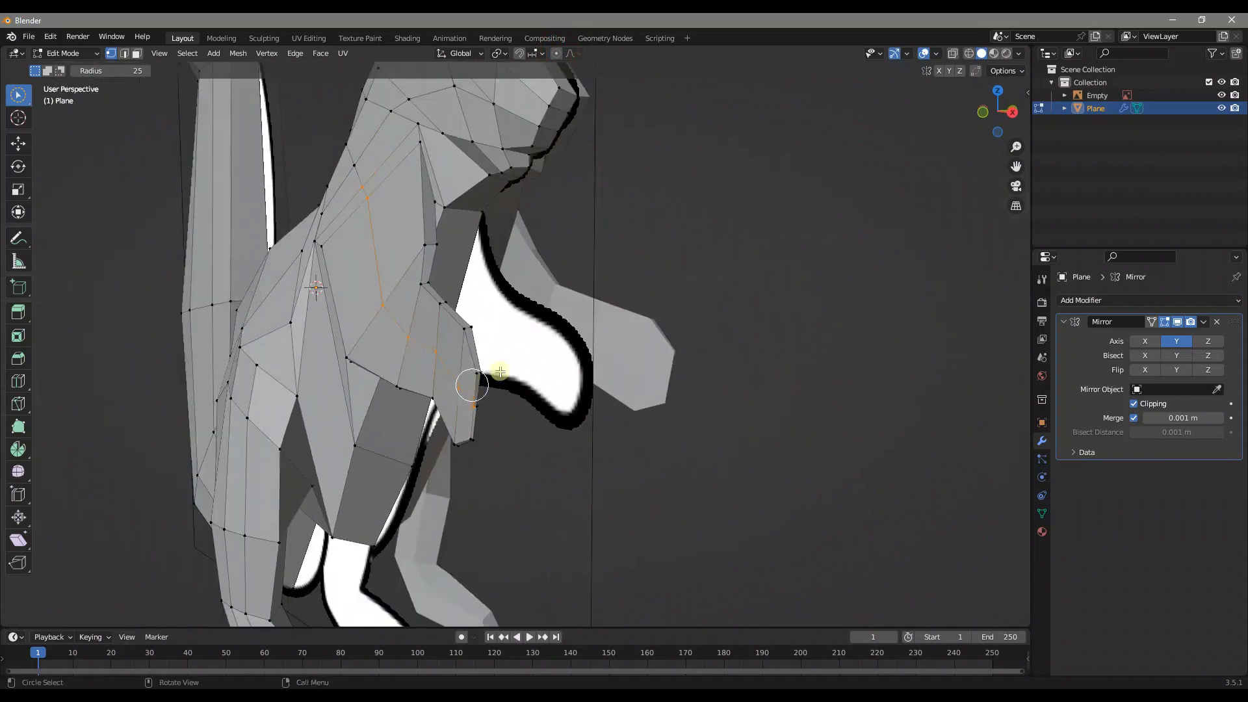
middle_click_drag(488, 371, 555, 372)
key("g")
key("y")
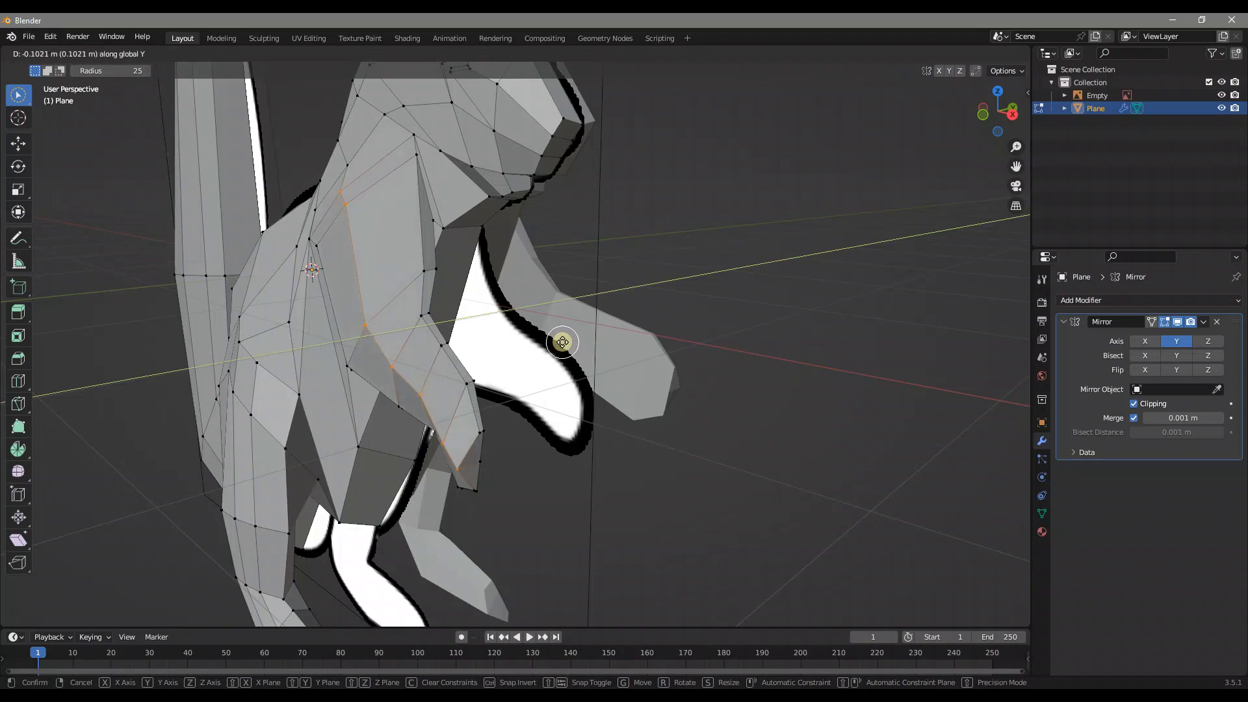
left_click(565, 343)
Select the vertices along the arm's inner side and move them toward the body about 0.04 m along Y.
middle_click_drag(559, 343, 276, 349)
left_click_drag(276, 349, 380, 306)
mouse_move(380, 307)
middle_mouse_down()
mouse_move(423, 306)
mouse_move(409, 289)
middle_mouse_up()
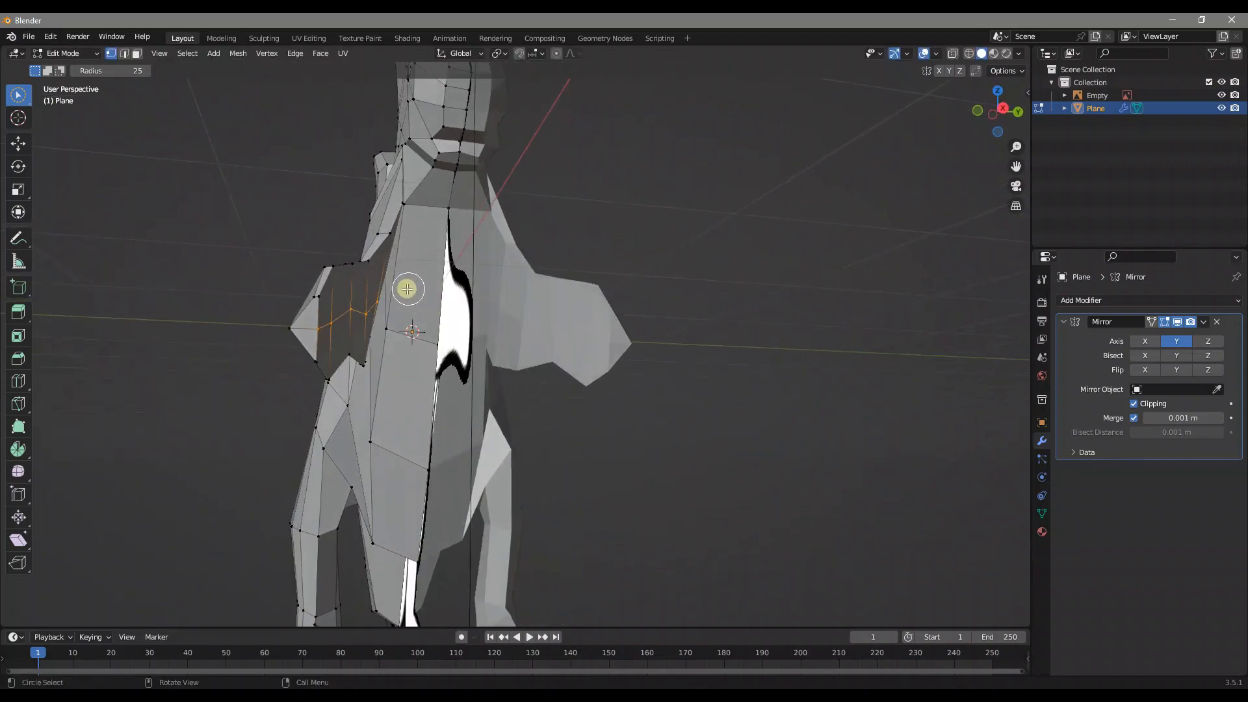
key("g")
key("y")
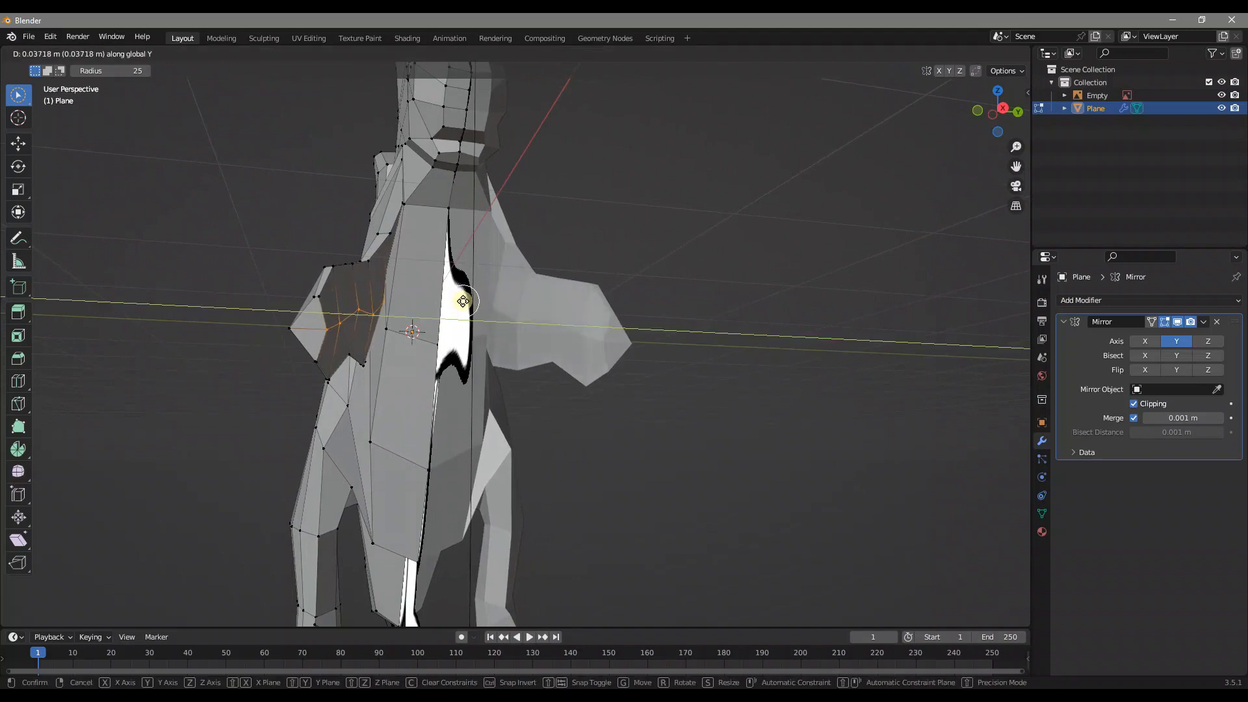
left_click(467, 301)
Enable proportional editing and move the upper shoulder vertices along Y with a proportional size of about 0.26 m.
middle_click_drag(447, 324, 632, 343)
left_click_drag(501, 226, 529, 256)
mouse_move(529, 256)
middle_mouse_down()
mouse_move(635, 294)
mouse_move(627, 270)
middle_mouse_up()
left_click(555, 53)
key("g")
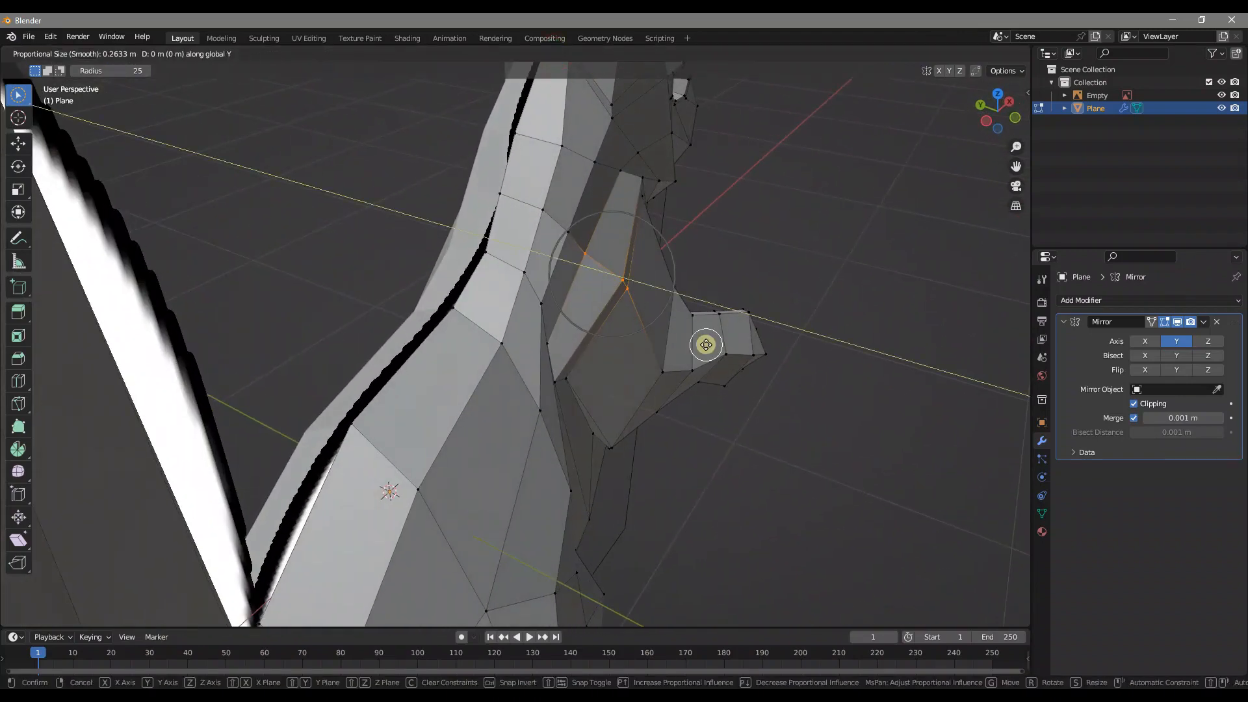
left_click(722, 349)
middle_click_drag(723, 349, 549, 290)
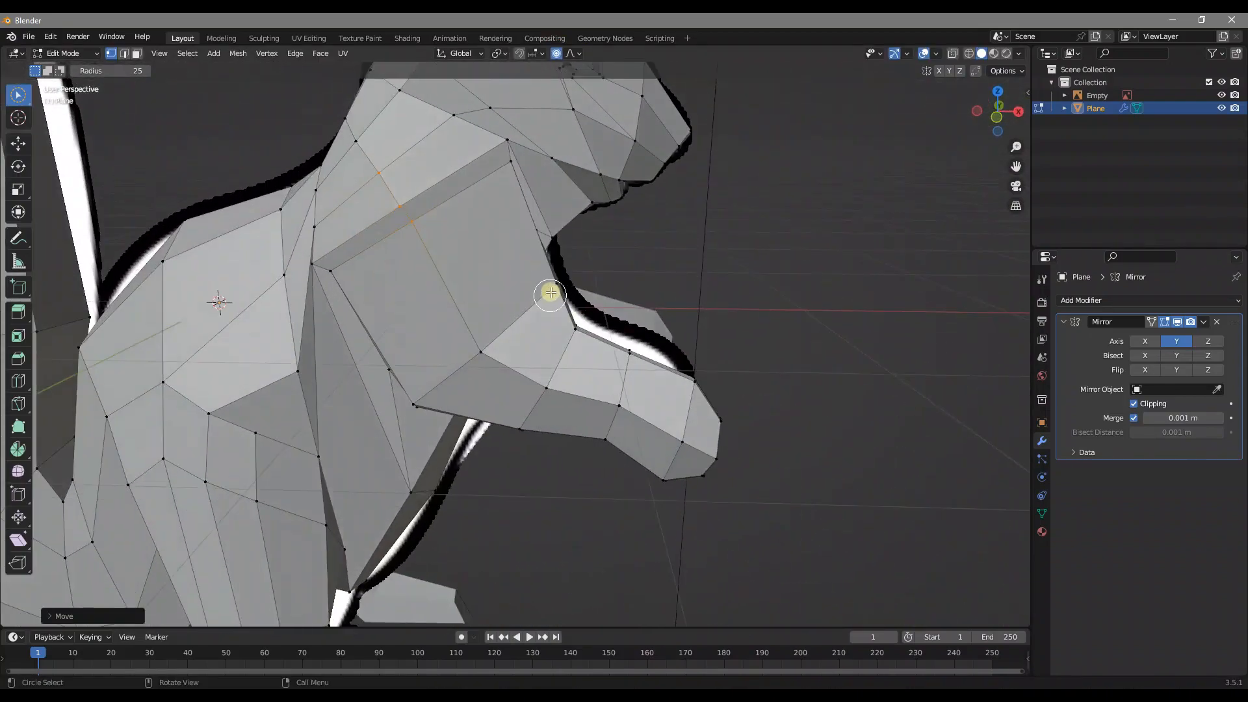
Move the paw-tip vertices forward about 0.06 m with a proportional size of about 0.18 m to shape the paw.
scroll(470, 337, "down", 5)
middle_click_drag(470, 338, 473, 370)
scroll(531, 335, "down", 2)
scroll(362, 331, "up", 3)
scroll(473, 371, "up", 2)
left_click_drag(553, 396, 559, 398)
left_click_drag(492, 357, 494, 358)
middle_click_drag(577, 384, 715, 416)
key("g")
left_click(475, 396)
key("g")
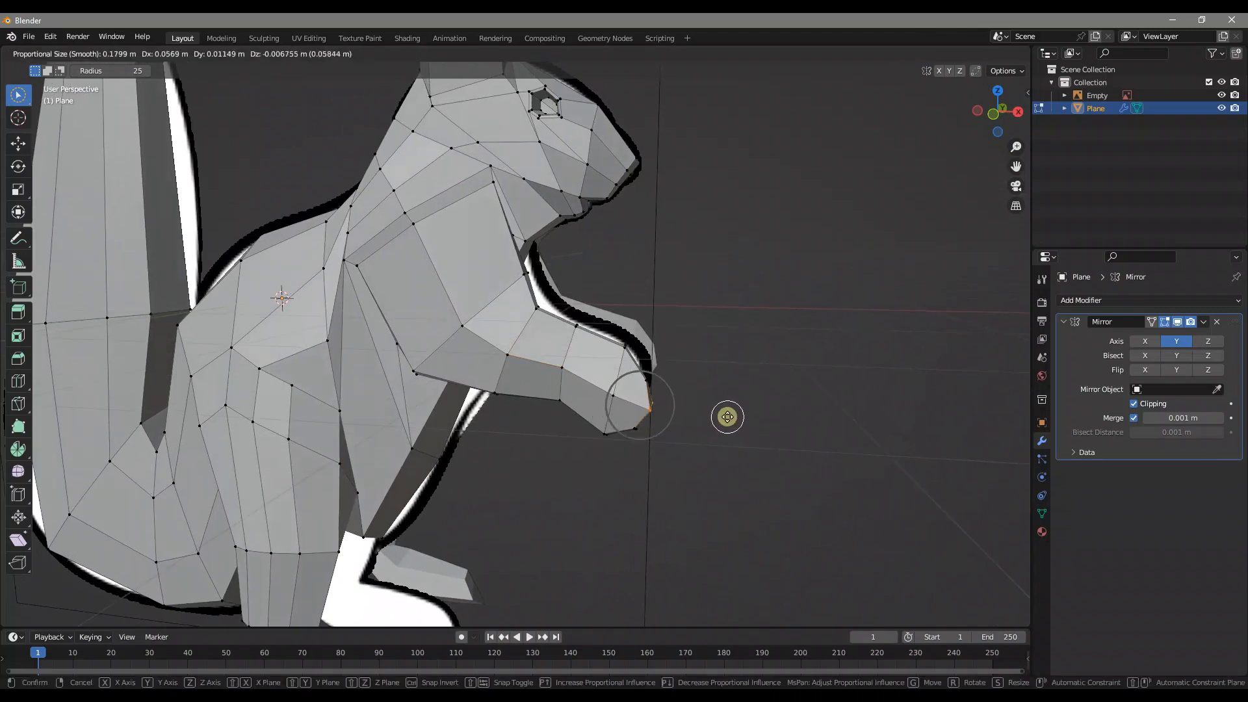
left_click(728, 416)
Move the lower and inner vertices at the front of the hind foot inward to broaden the toe end.
middle_click_drag(652, 409, 431, 359)
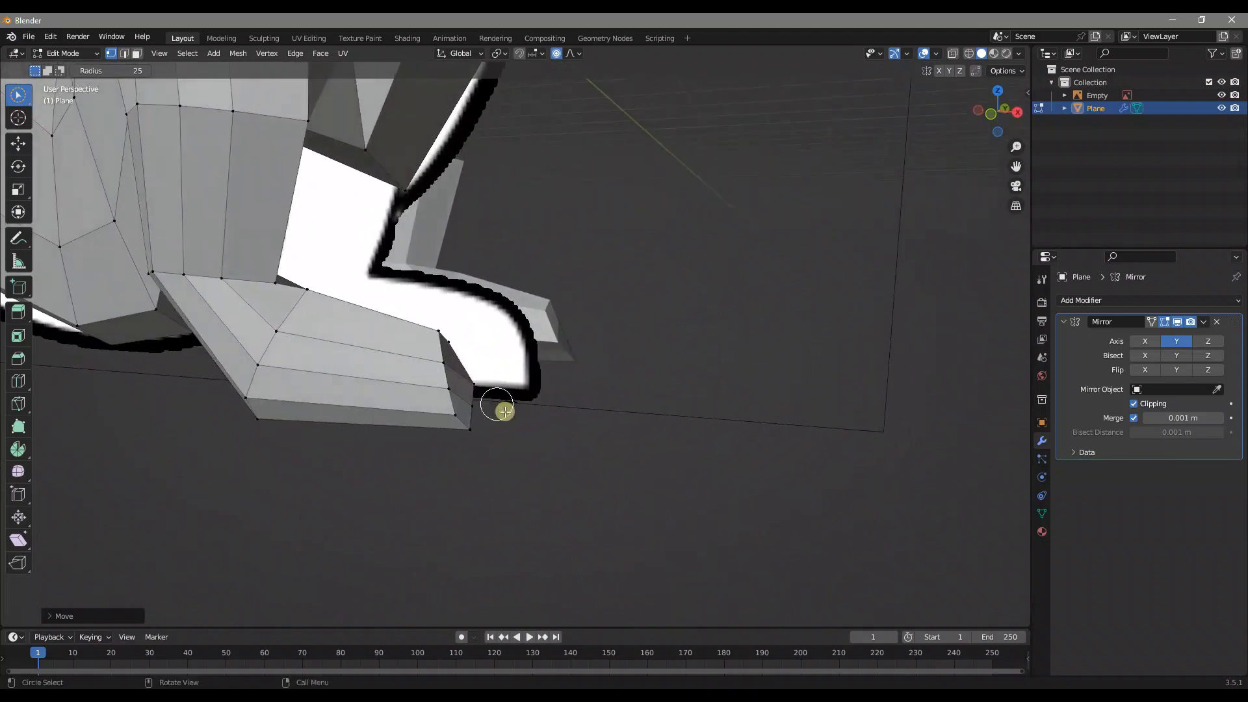
scroll(481, 416, "up", 3)
middle_click_drag(423, 466, 488, 423)
key("g")
scroll(504, 435, "up", 4)
left_click(512, 461)
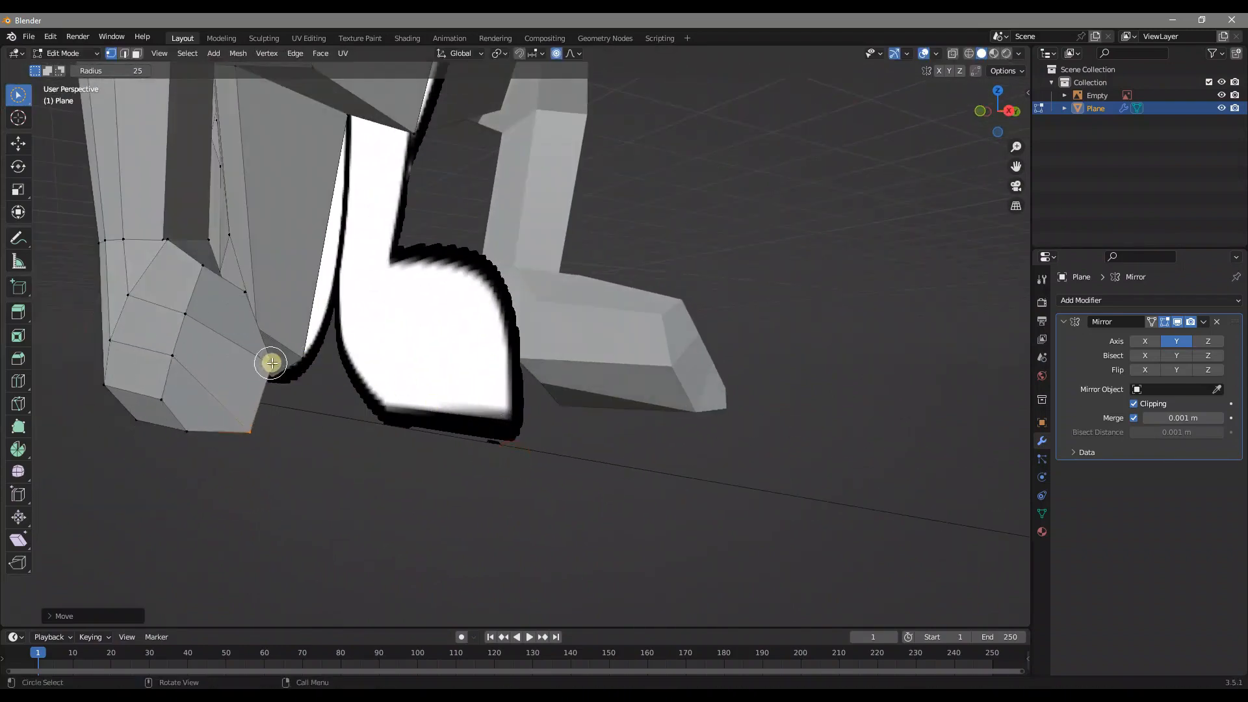
key("g")
left_click(368, 433)
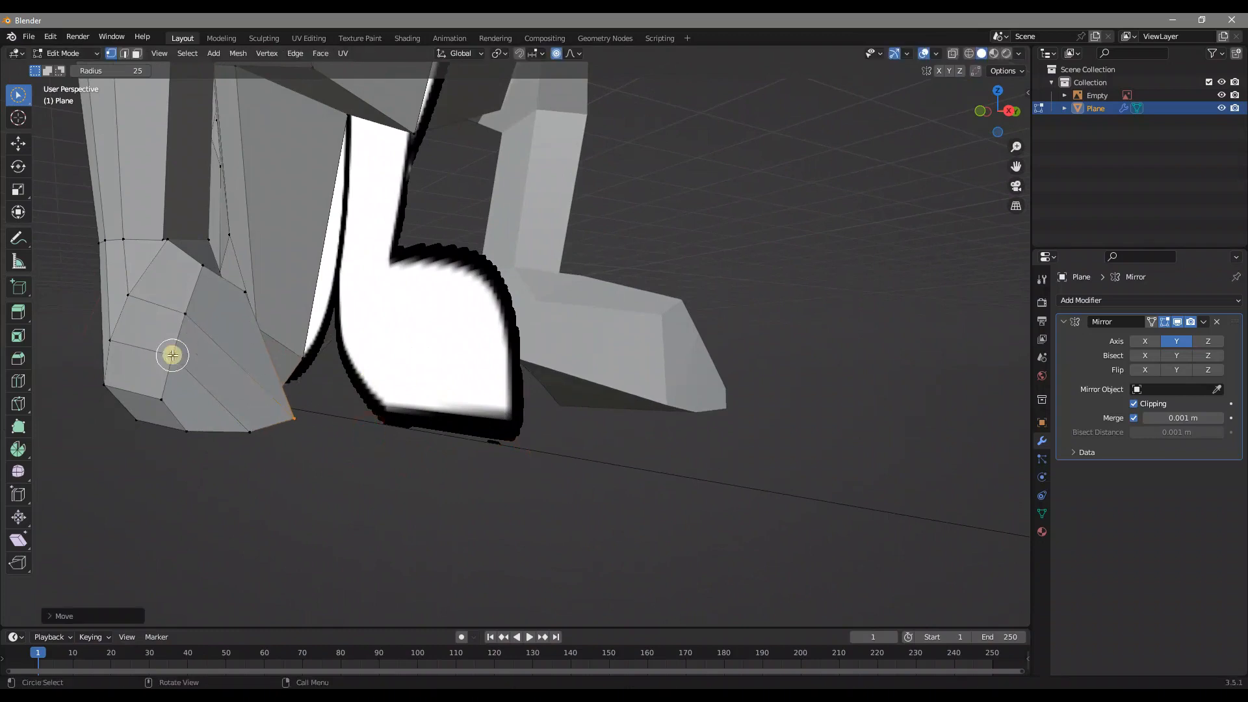
Reposition the outer upper vertices at the toe end of the hind foot to round its front face.
left_click(172, 355)
key("g")
scroll(214, 305, "up", 3)
left_click(232, 287)
left_click(202, 280)
middle_click_drag(204, 279, 223, 302)
left_click(201, 287)
key("g")
left_click(328, 333)
Reposition the inner upper vertices at the front of the hind foot to reshape the toe's top edge.
left_click(245, 308)
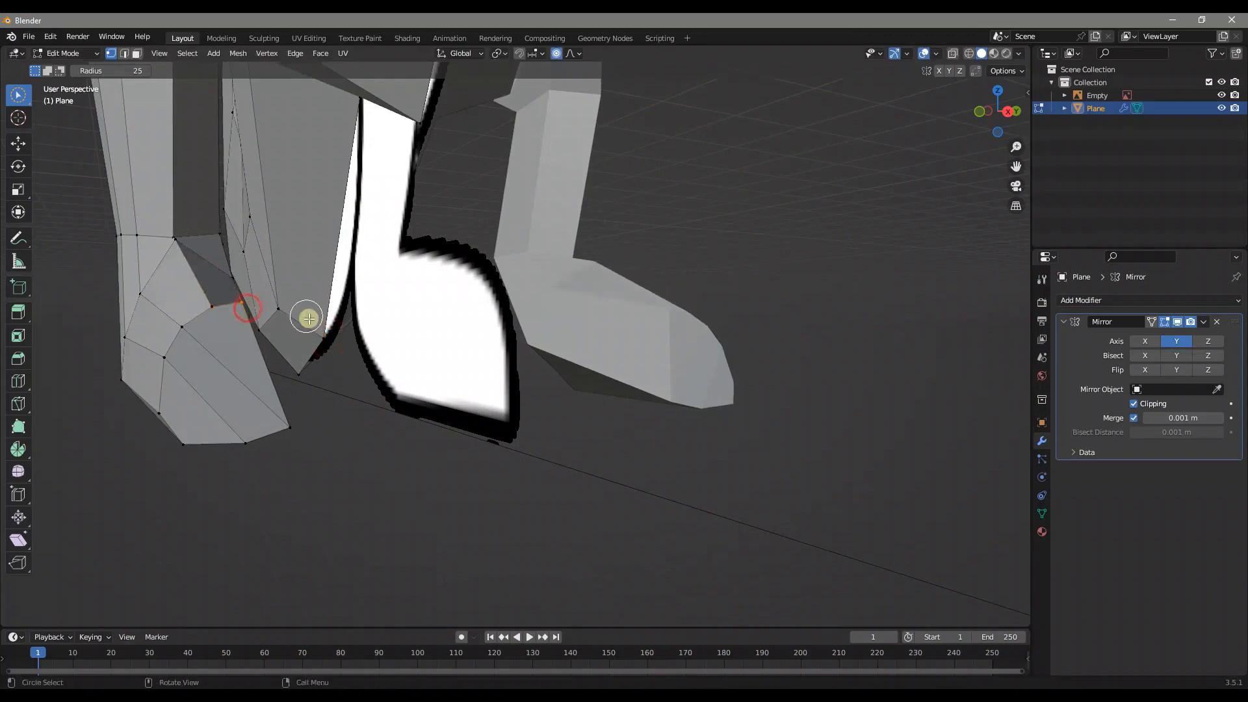
middle_click_drag(306, 314, 280, 333)
key("g")
left_click(349, 384)
key("g")
left_click(320, 393)
middle_click_drag(293, 388, 264, 383)
left_click(353, 366)
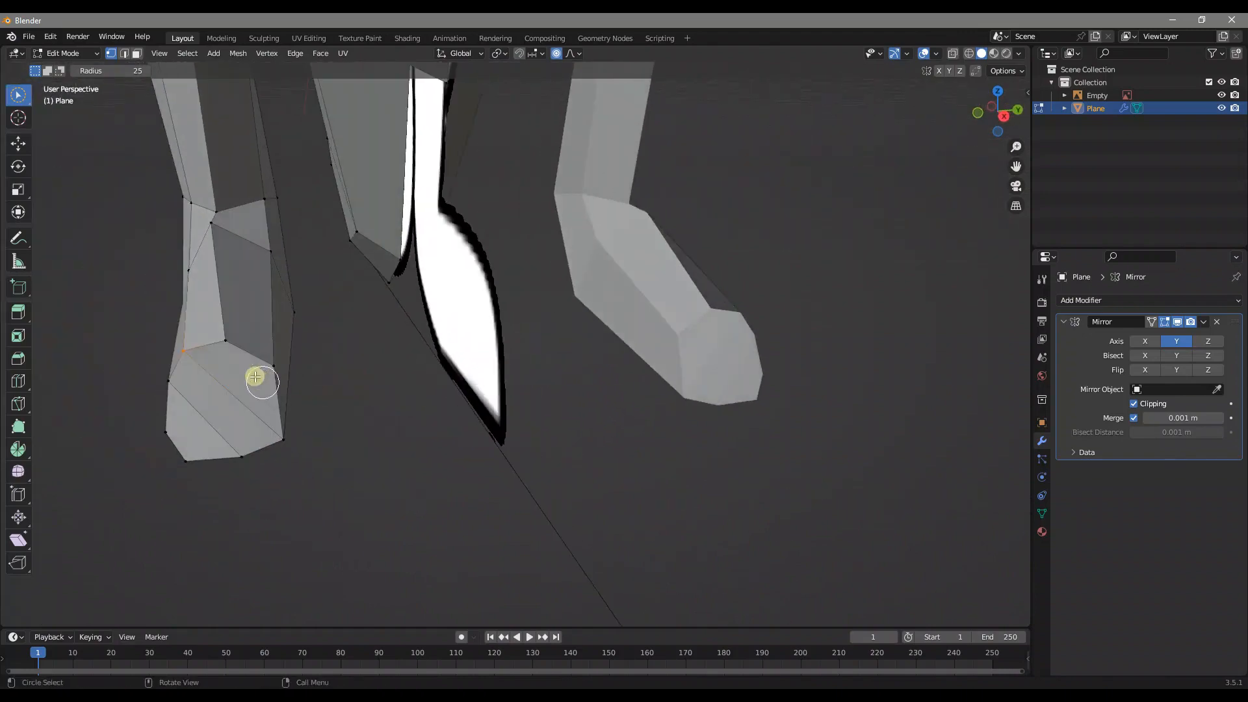
Spread the vertices along the toe's bottom edge evenly toward the inner side of the hind foot.
key("g")
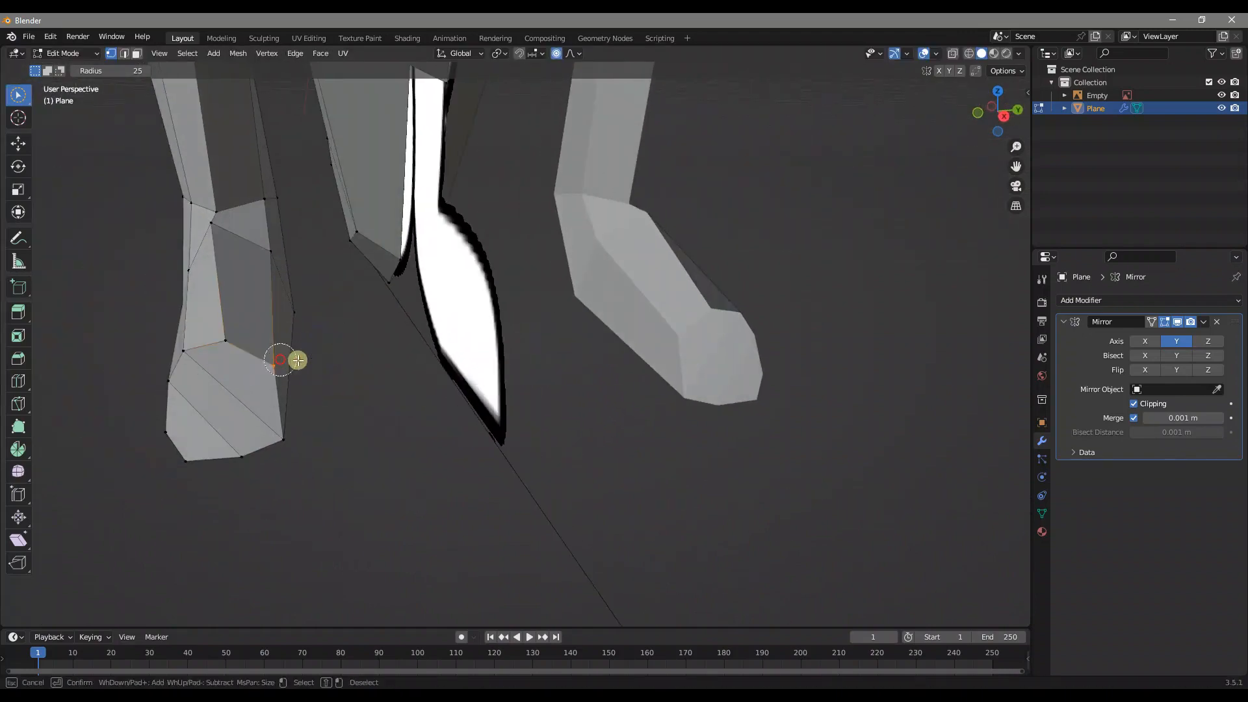
left_click(399, 441)
left_click(290, 441)
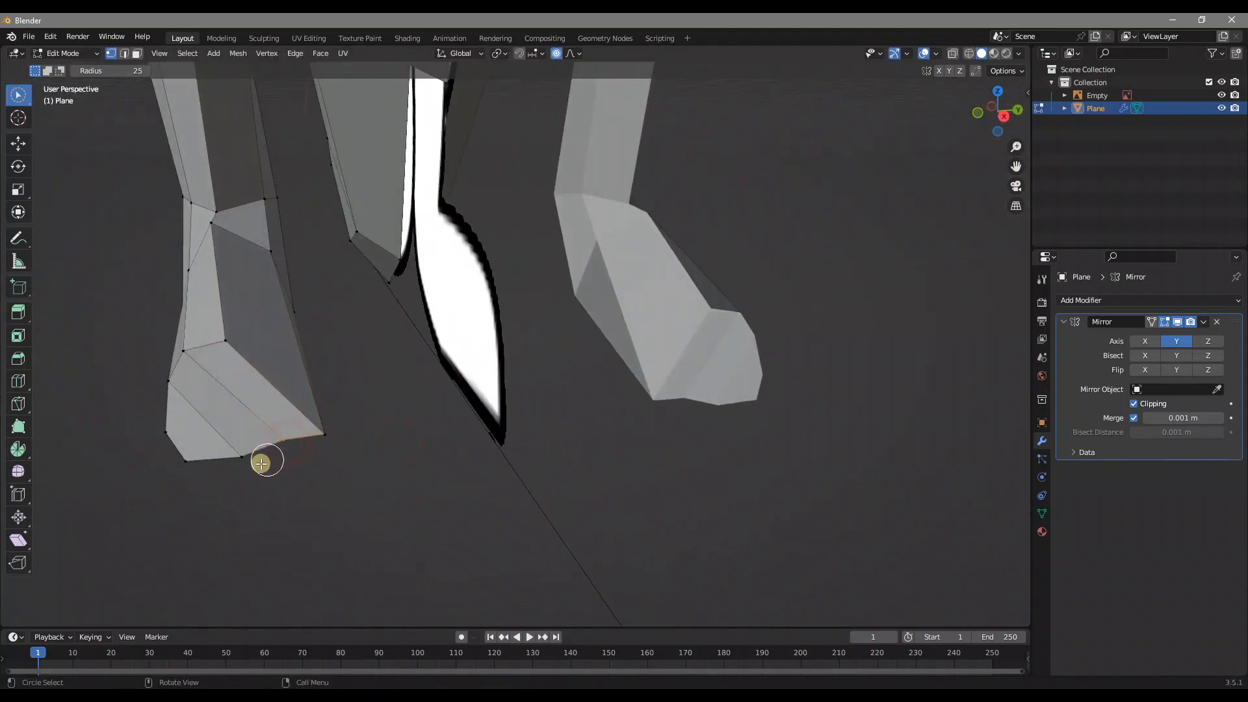
key("g")
left_click(230, 470)
left_click(287, 440)
key("g")
left_click(322, 469)
left_click(317, 438)
key("g")
left_click(329, 466)
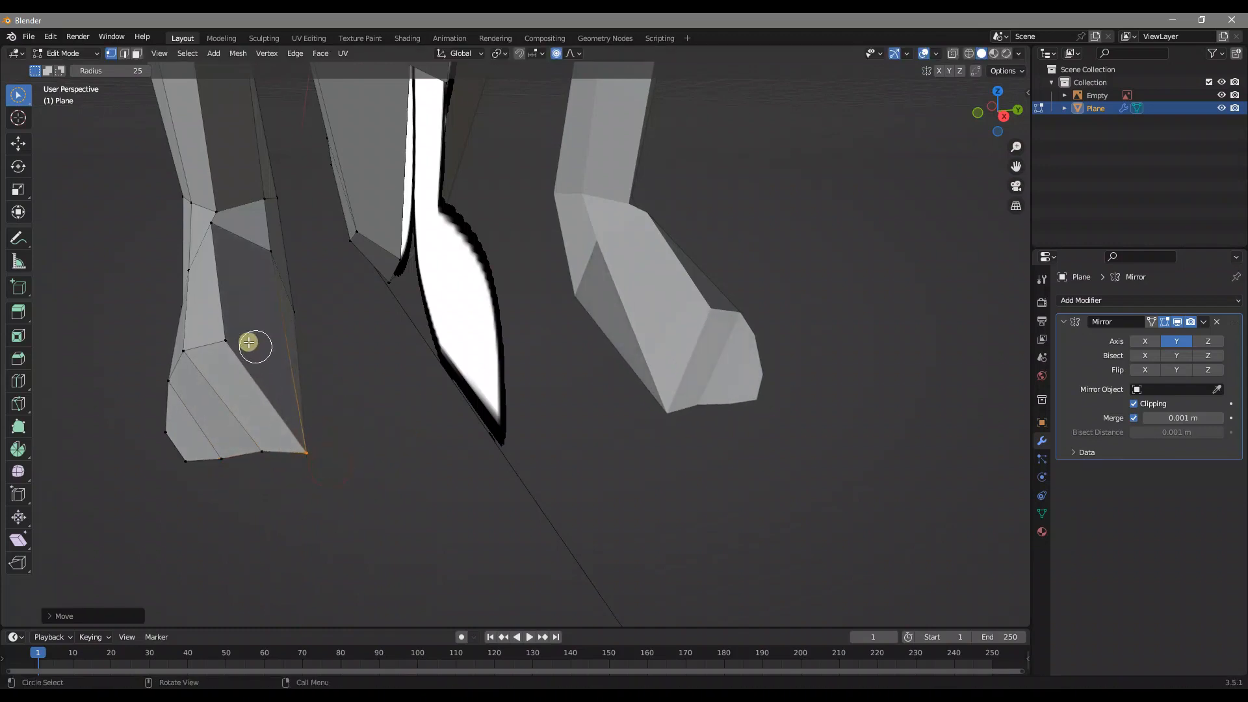
Move the toe's upper middle vertex and the instep vertices inward to widen the top of the hind foot.
left_click(243, 341)
key("g")
left_click(362, 357)
key("c")
key("g")
left_click(303, 256)
left_click(271, 257)
key("g")
left_click(349, 268)
left_click(239, 235)
key("g")
left_click(301, 248)
key("g")
left_click(268, 256)
Even out the vertices along the toe's top edge by moving them toward the inner side of the foot.
left_click(193, 356)
key("g")
left_click(266, 351)
left_click(265, 351)
key("g")
left_click(329, 376)
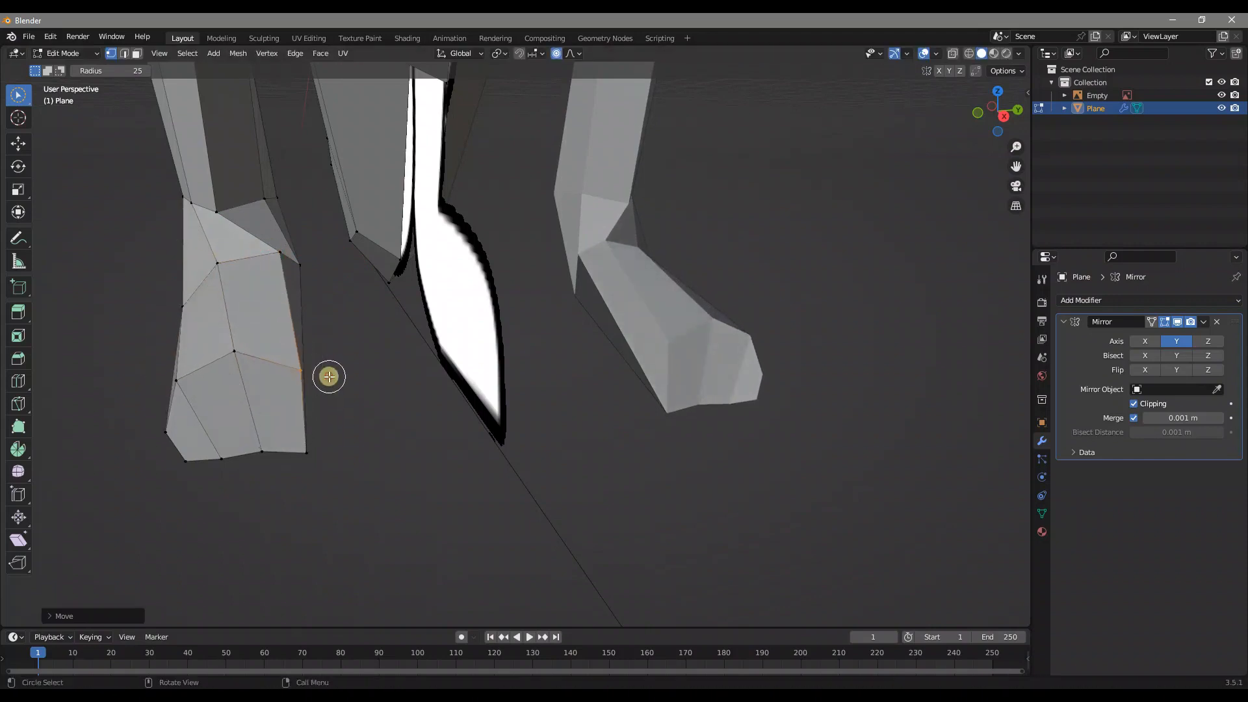
left_click(174, 372)
key("g")
left_click(232, 355)
Extrude the toe's front faces forward, scale the extrusion down and move it down about 0.05 m.
middle_click_drag(318, 414, 411, 399)
middle_click_drag(545, 462, 509, 453)
scroll(458, 384, "down", 4)
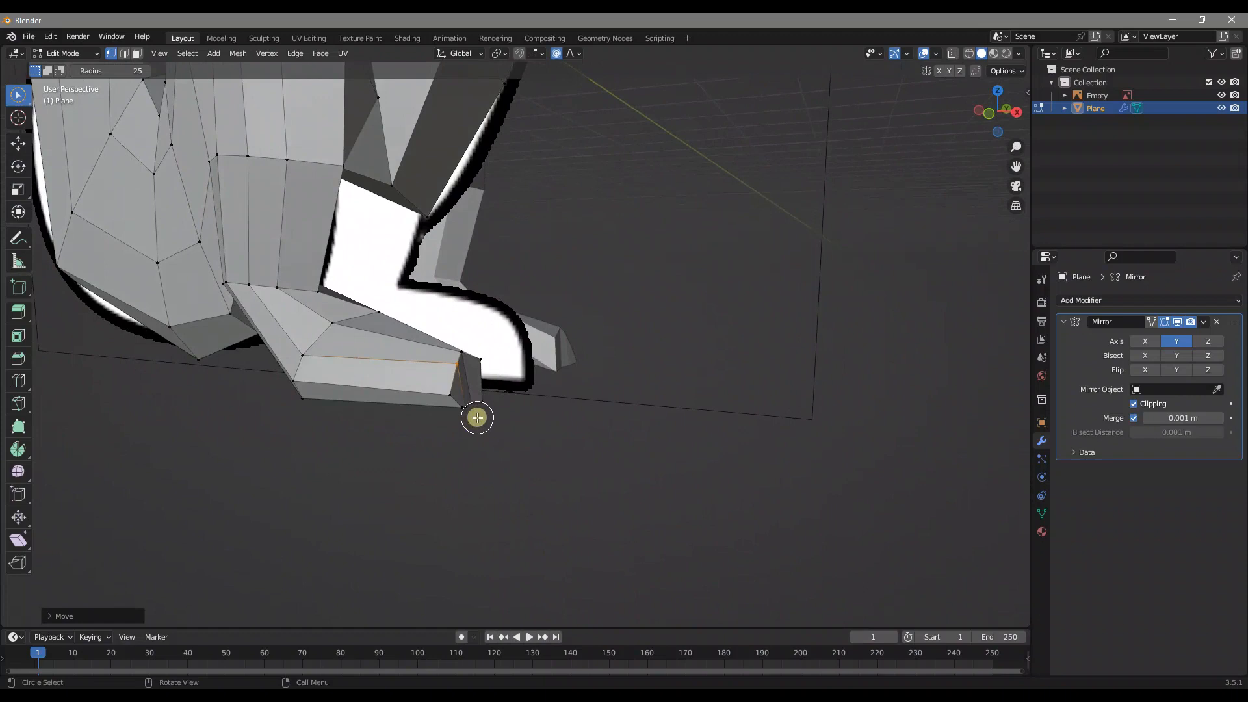
scroll(478, 408, "up", 3)
left_click_drag(393, 440, 371, 447)
middle_click_drag(517, 415, 554, 422)
key("e")
left_click(606, 442)
key("s")
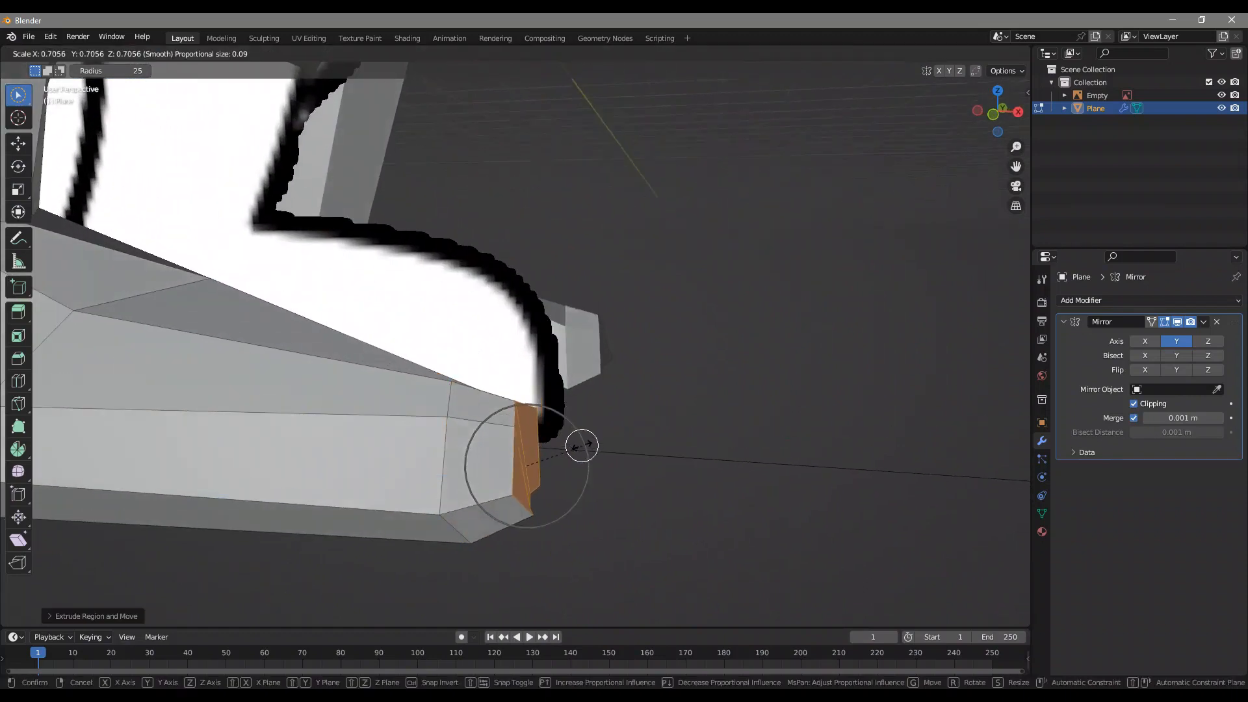
left_click(601, 419)
key("g")
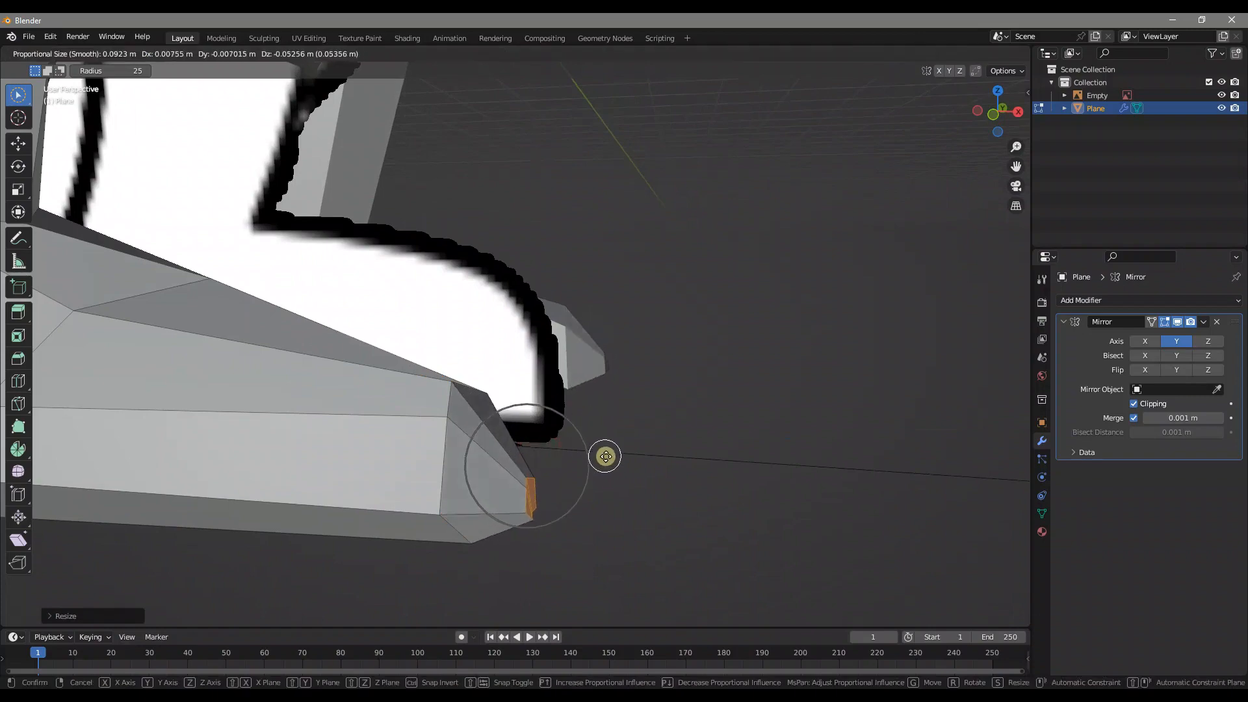
left_click(604, 466)
Select the upper inner vertices along the forearm and edge-slide them down by about 0.47.
middle_click_drag(605, 465, 527, 306)
middle_click_drag(668, 232, 315, 279)
scroll(634, 338, "up", 2)
scroll(635, 338, "up", 3)
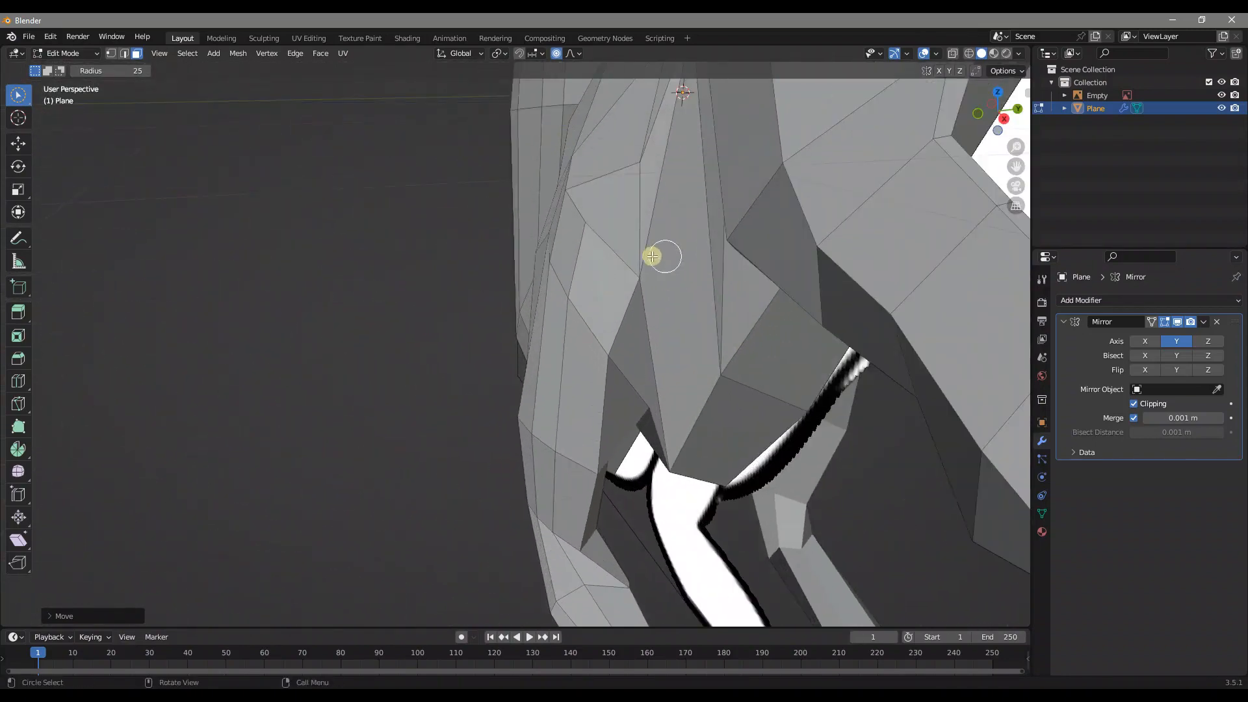
middle_click_drag(652, 256, 602, 238)
key("1")
left_click_drag(594, 142, 579, 138)
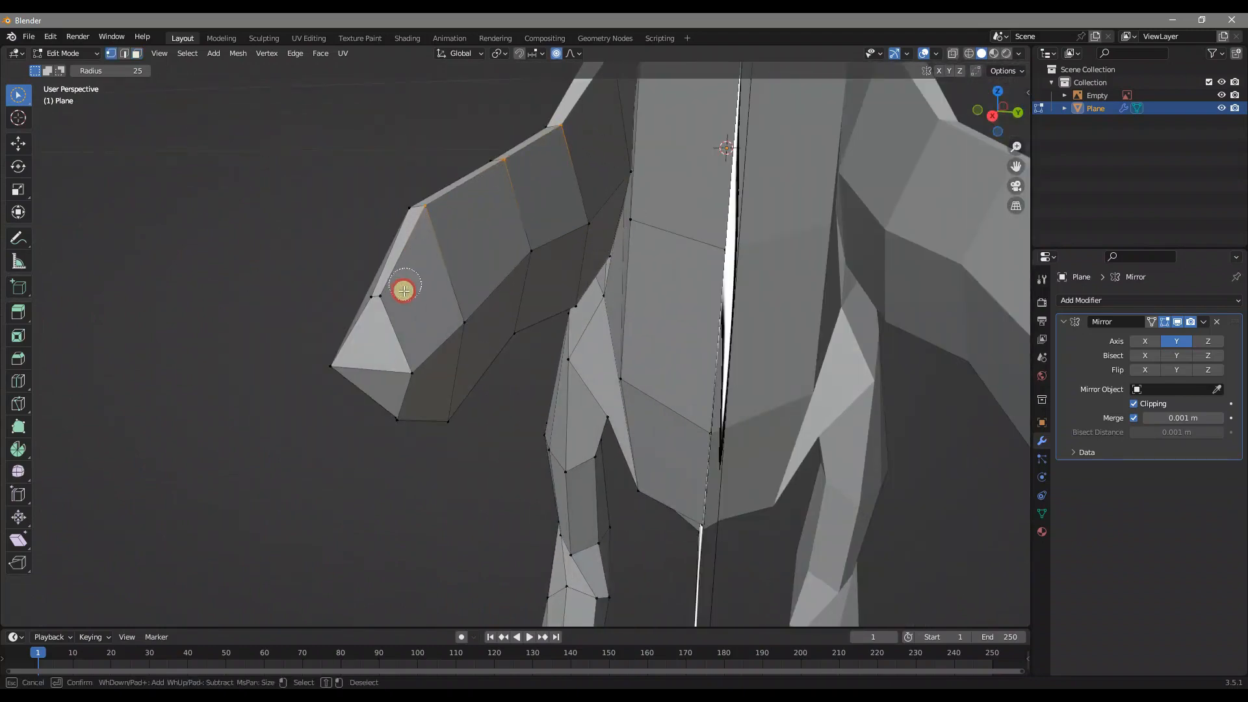
key("Escape")
key("g")
key("g")
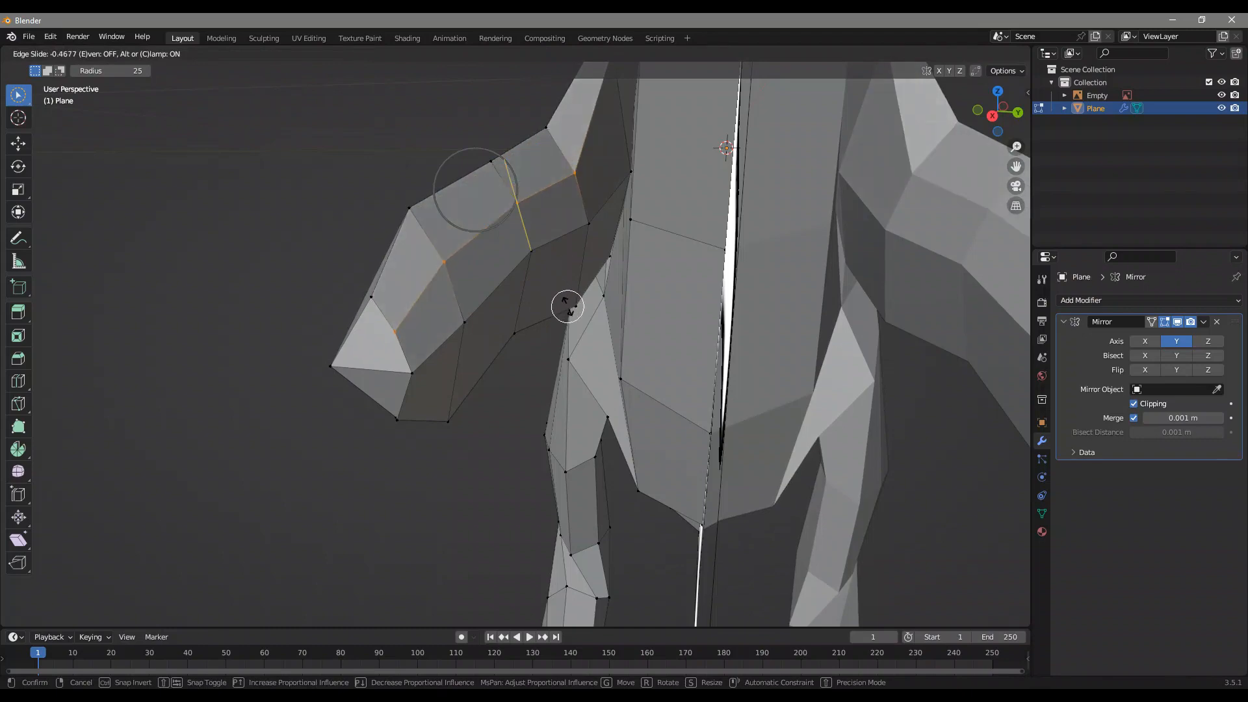
left_click(567, 302)
Vertex-slide the vertex at the upper inner end of the arm, below the shoulder.
mouse_move(567, 302)
middle_mouse_down()
mouse_move(825, 348)
mouse_move(572, 250)
mouse_move(744, 162)
middle_mouse_up()
middle_click_drag(735, 187, 719, 179)
key("g")
key("g")
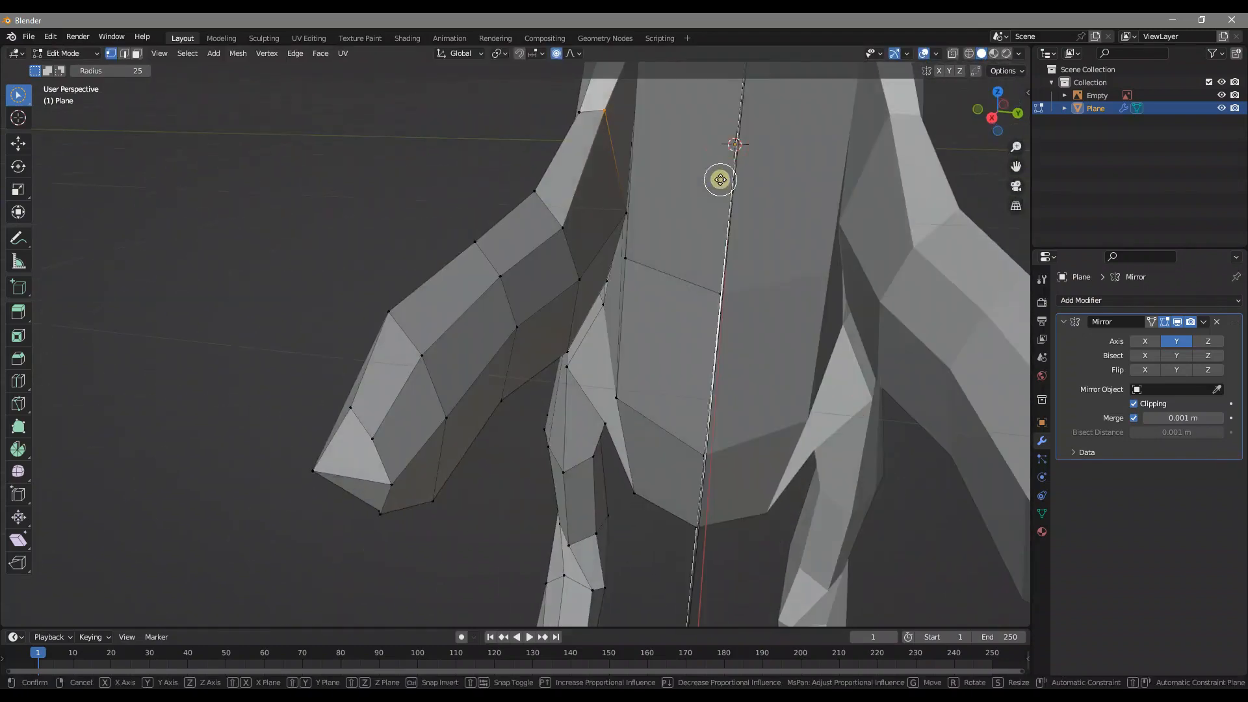
left_click(730, 203)
Select the side vertices near the tail tip and move them toward the mirror plane about 0.09 m along Y.
scroll(650, 224, "down", 3)
middle_click_drag(598, 234, 678, 211)
middle_click_drag(601, 224, 513, 357)
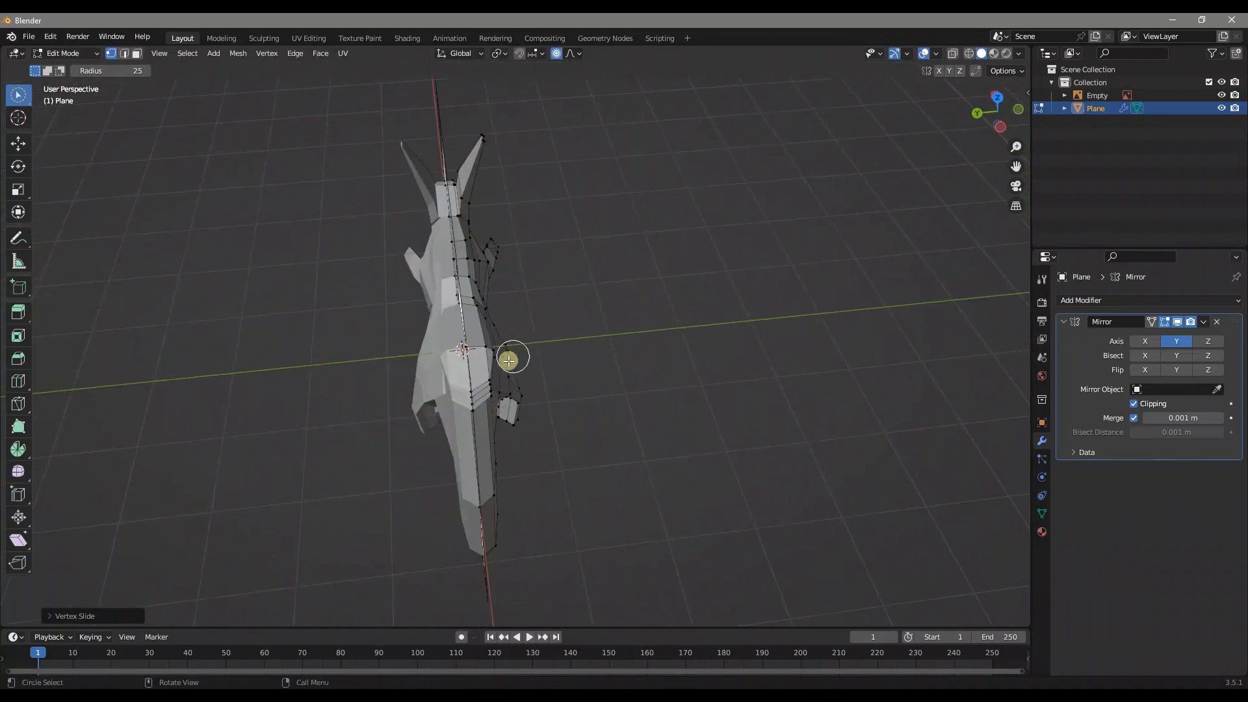
scroll(442, 377, "up", 3)
mouse_move(430, 396)
middle_mouse_down()
mouse_move(390, 392)
mouse_move(279, 295)
mouse_move(340, 339)
middle_mouse_up()
key("c")
left_click(362, 347)
key("Escape")
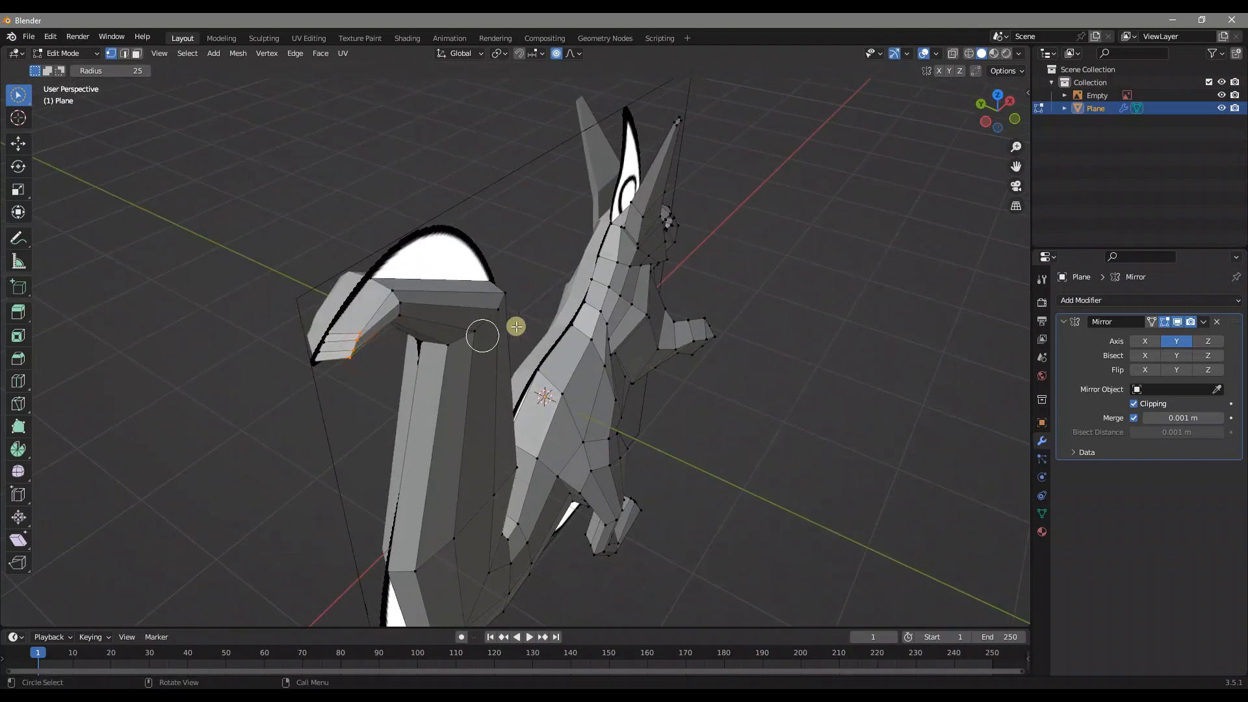
middle_click_drag(504, 329, 568, 318)
scroll(589, 325, "up", 4)
scroll(602, 332, "down", 2)
key("g")
key("y")
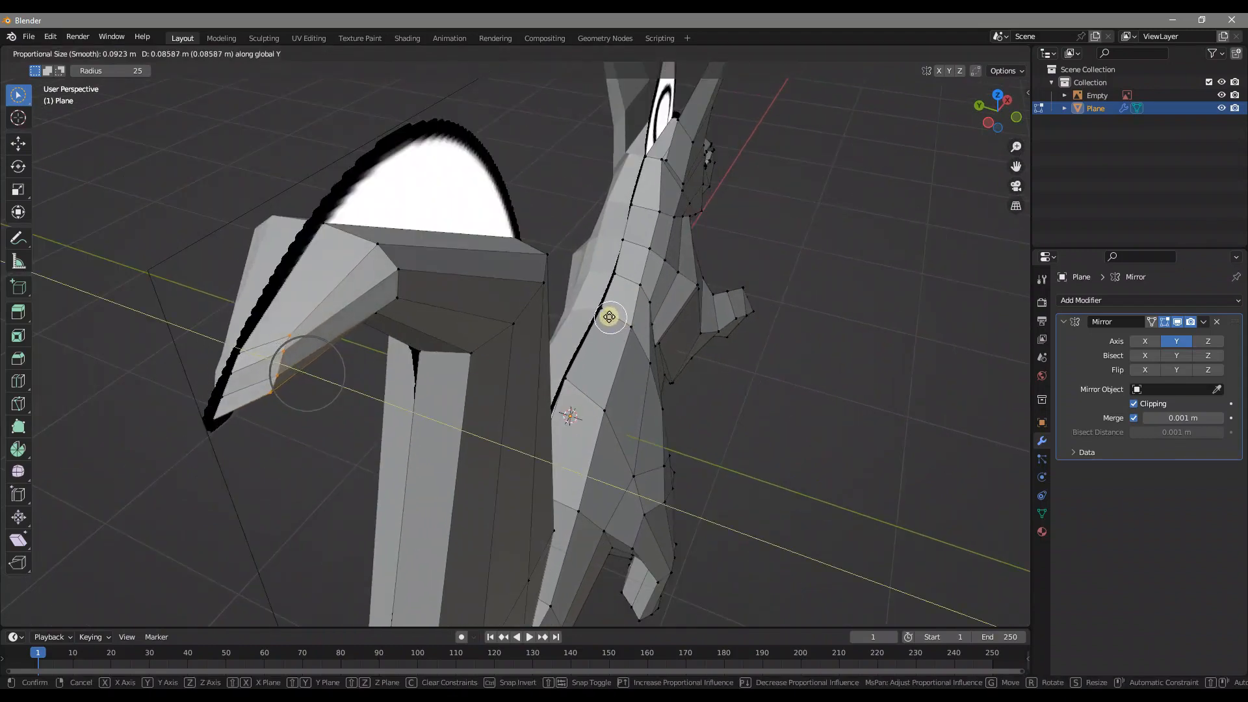
left_click(603, 311)
Select the vertices at the tail's upper bend and move them inward to narrow the tail.
left_click_drag(384, 254, 391, 306)
middle_click_drag(408, 284, 425, 232)
middle_click_drag(468, 121, 416, 209)
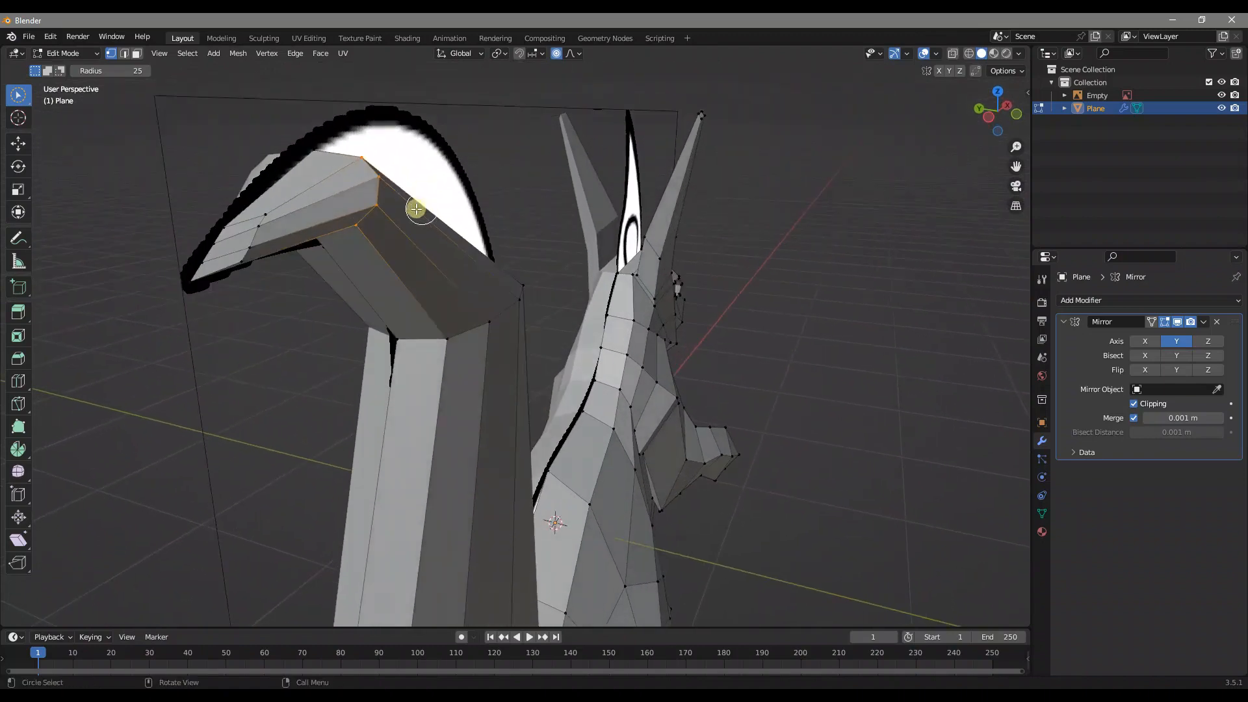
mouse_move(525, 255)
middle_mouse_down()
mouse_move(468, 209)
mouse_move(495, 212)
mouse_move(504, 259)
middle_mouse_up()
key("g")
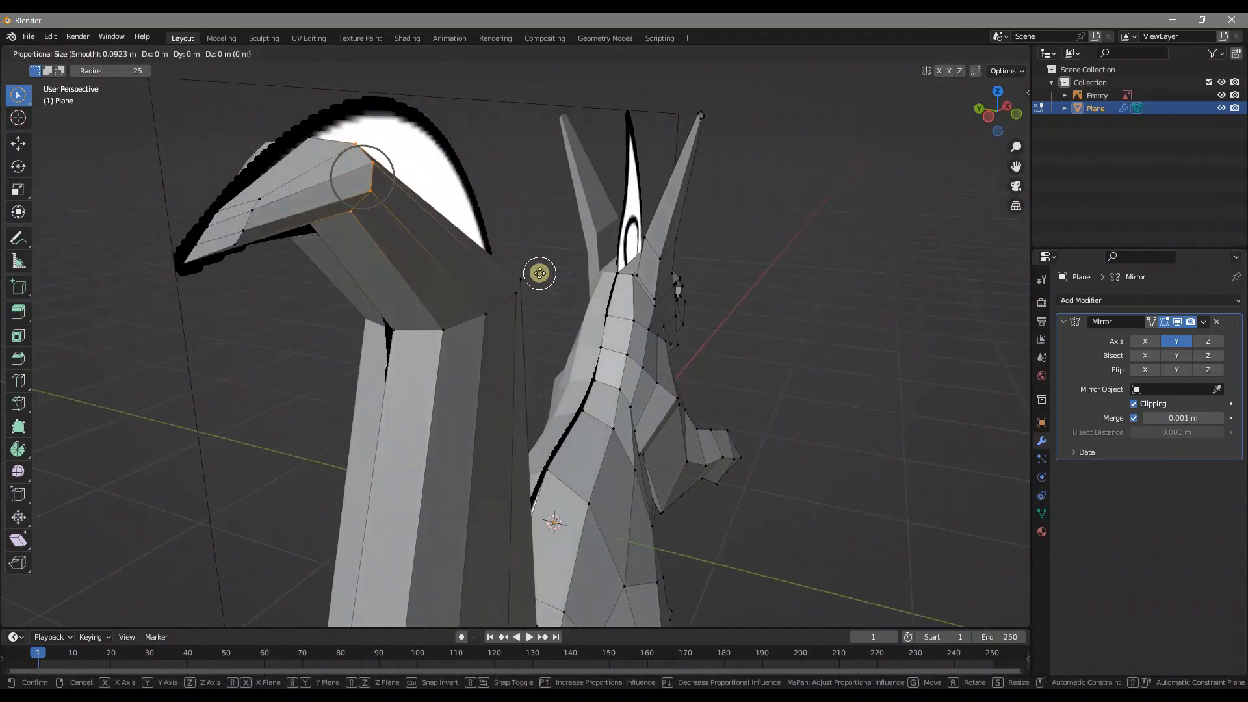
left_click(501, 269)
Move the side vertices near the tail tip another 0.02 m or so inward along Y to taper it.
middle_click_drag(501, 269, 481, 460)
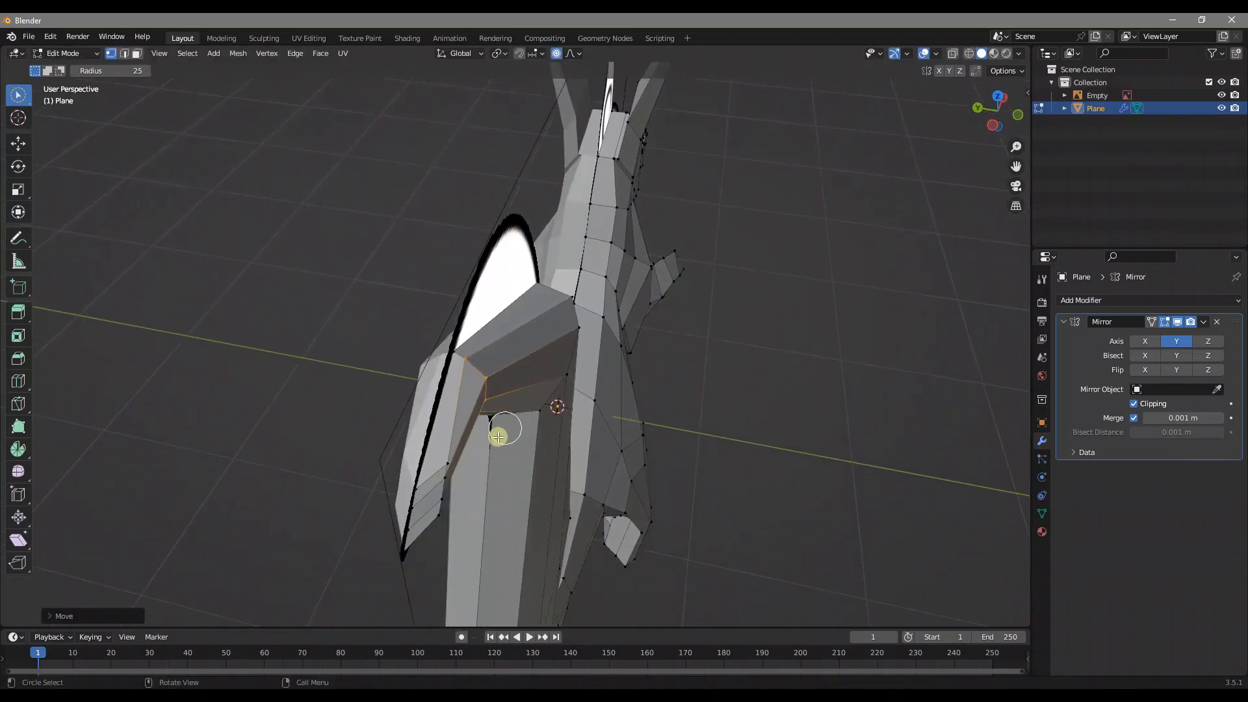
left_click(449, 476)
key("g")
key("y")
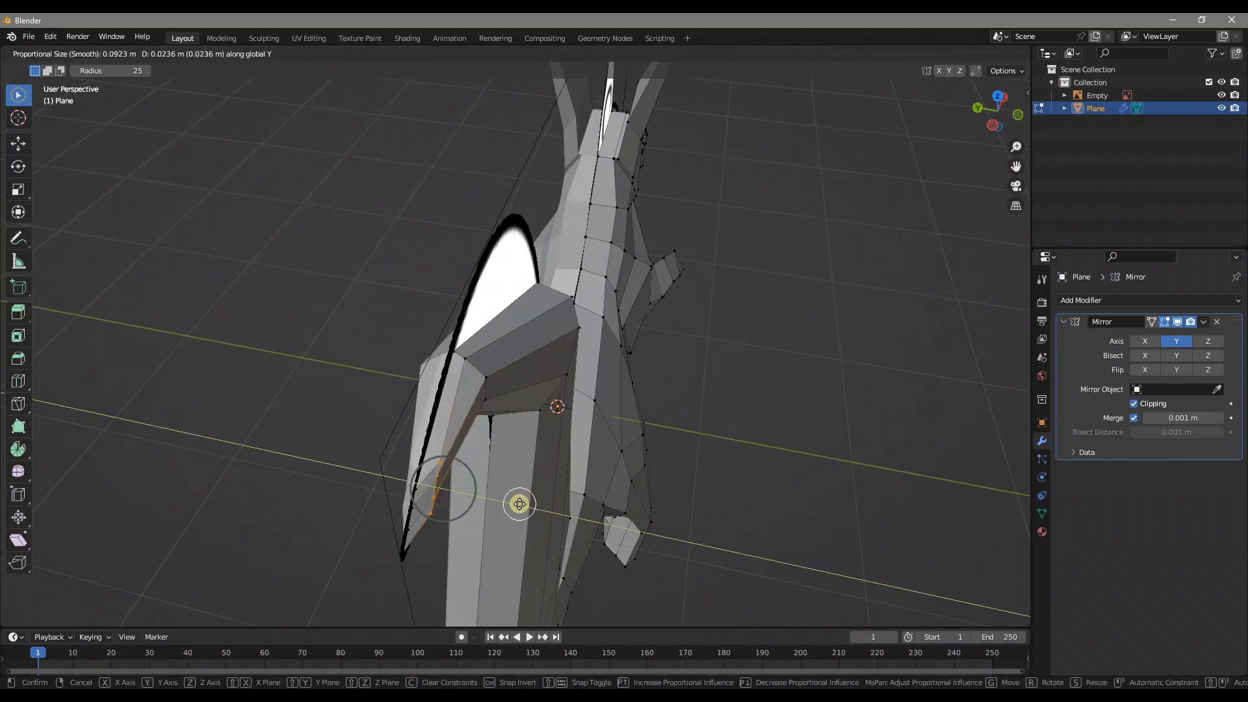
left_click(514, 505)
middle_click_drag(514, 505, 424, 309)
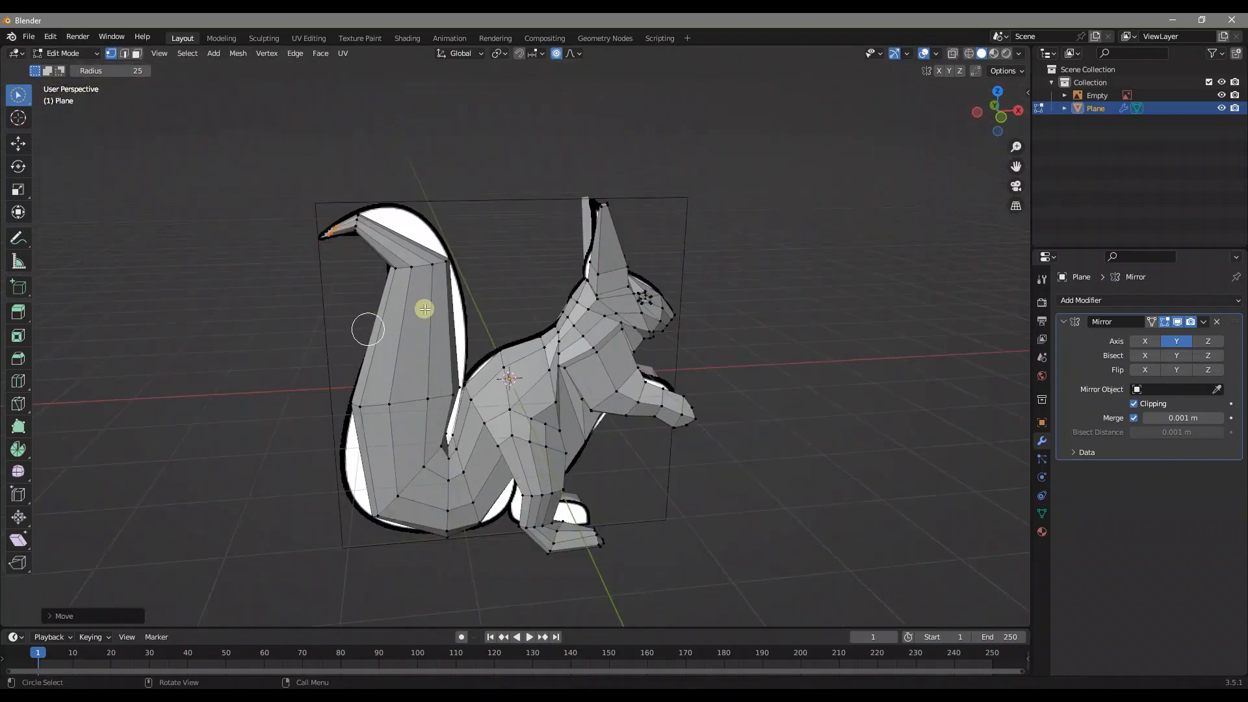
Return the squirrel to Object Mode and select the reference image.
key("Tab")
middle_click_drag(652, 346, 670, 370)
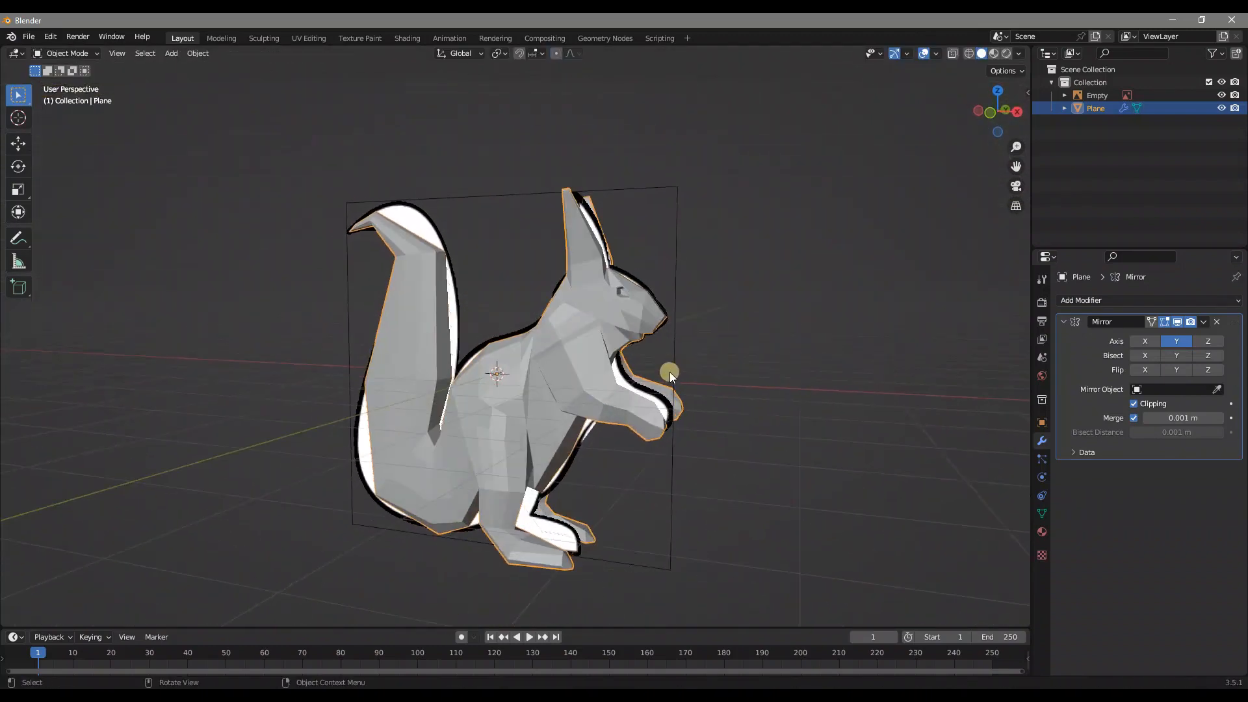
left_click(598, 224)
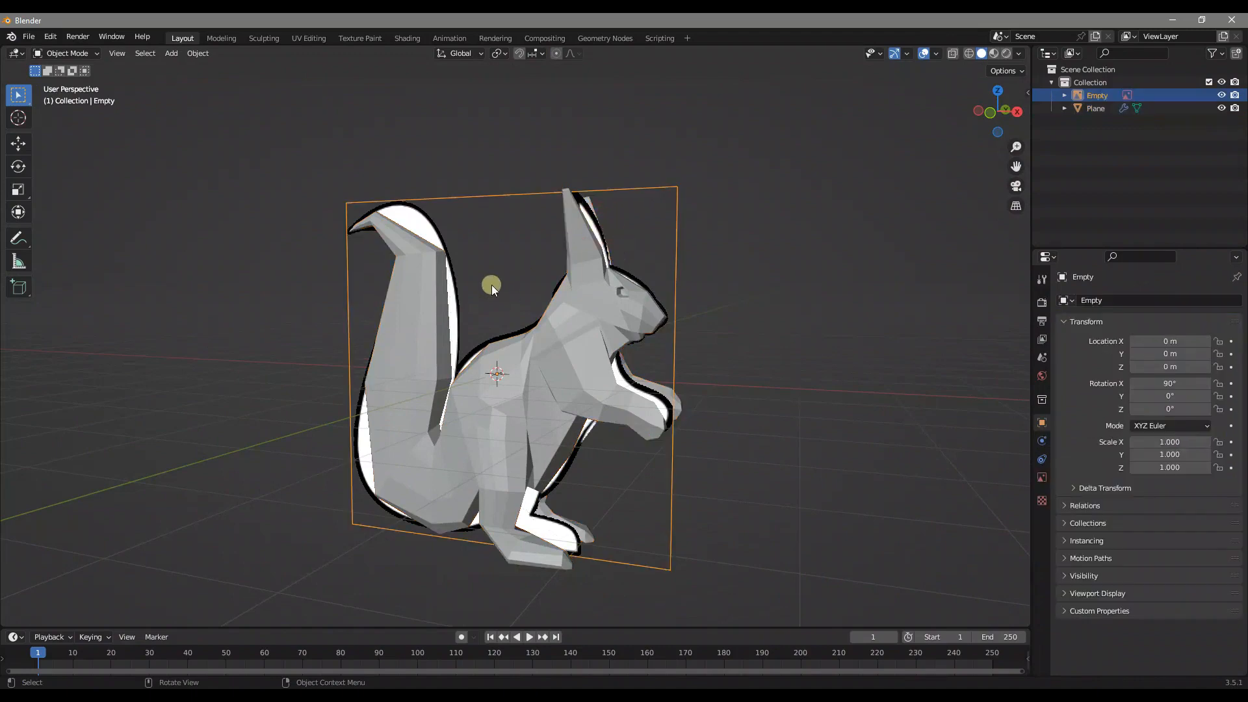
Move the reference image about 5.65 m along X so it stands beside the squirrel.
key("g")
key("x")
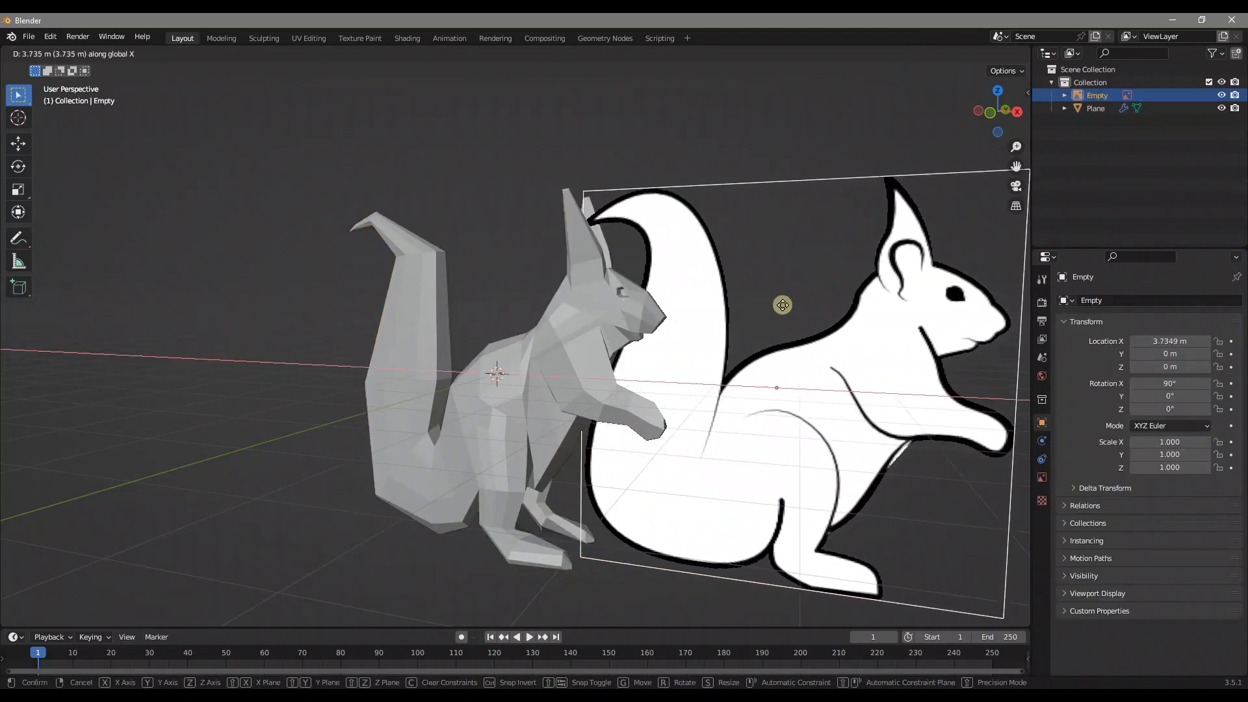
left_click(951, 334)
scroll(762, 349, "down", 3)
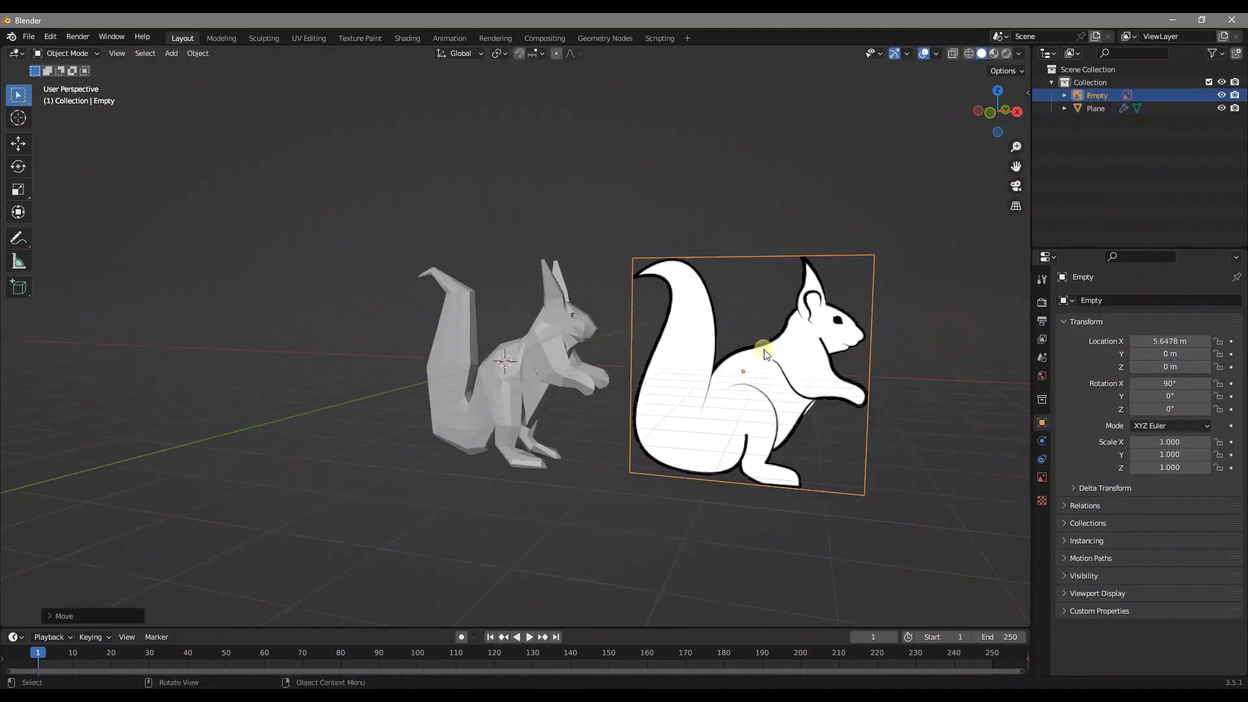
middle_click_drag(762, 348, 804, 360)
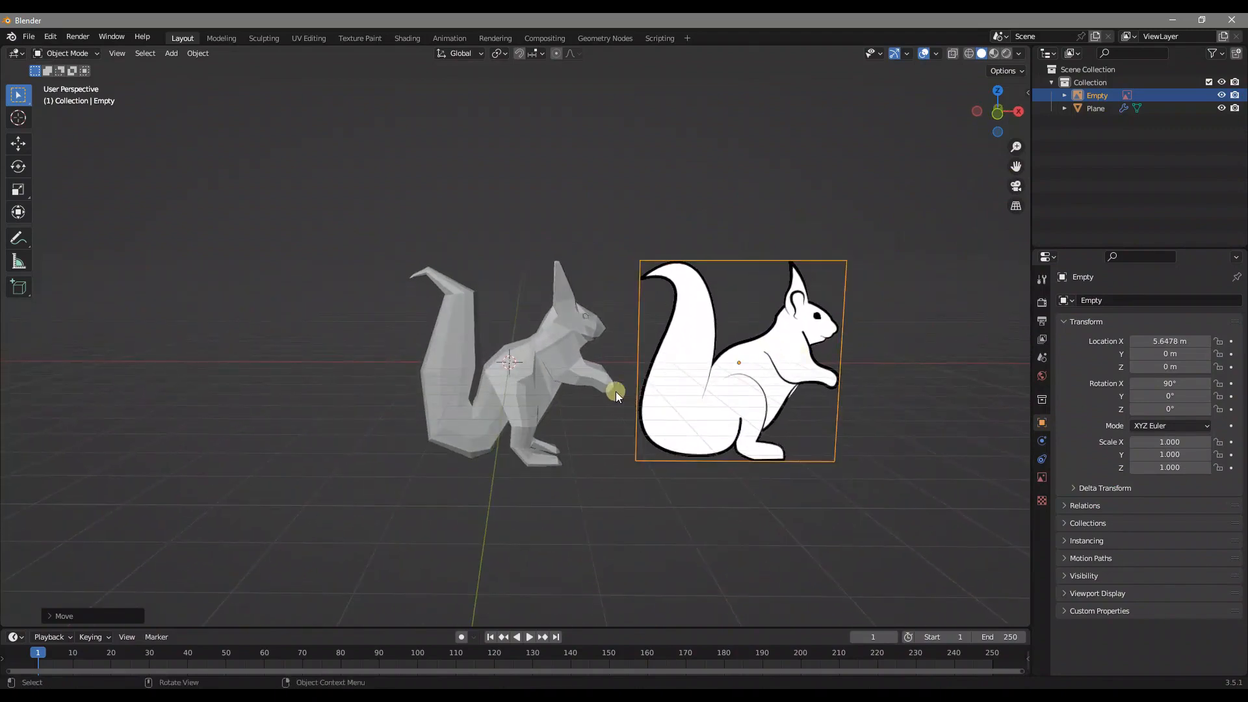
Enter Edit Mode on the squirrel and reposition individual vertices of the front paw to refine its shape.
middle_click_drag(582, 267, 587, 326)
left_click(497, 343)
key("Tab")
scroll(485, 316, "up", 2)
key("g")
left_click(624, 275)
key("g")
left_click(543, 386)
key("g")
left_click(593, 337)
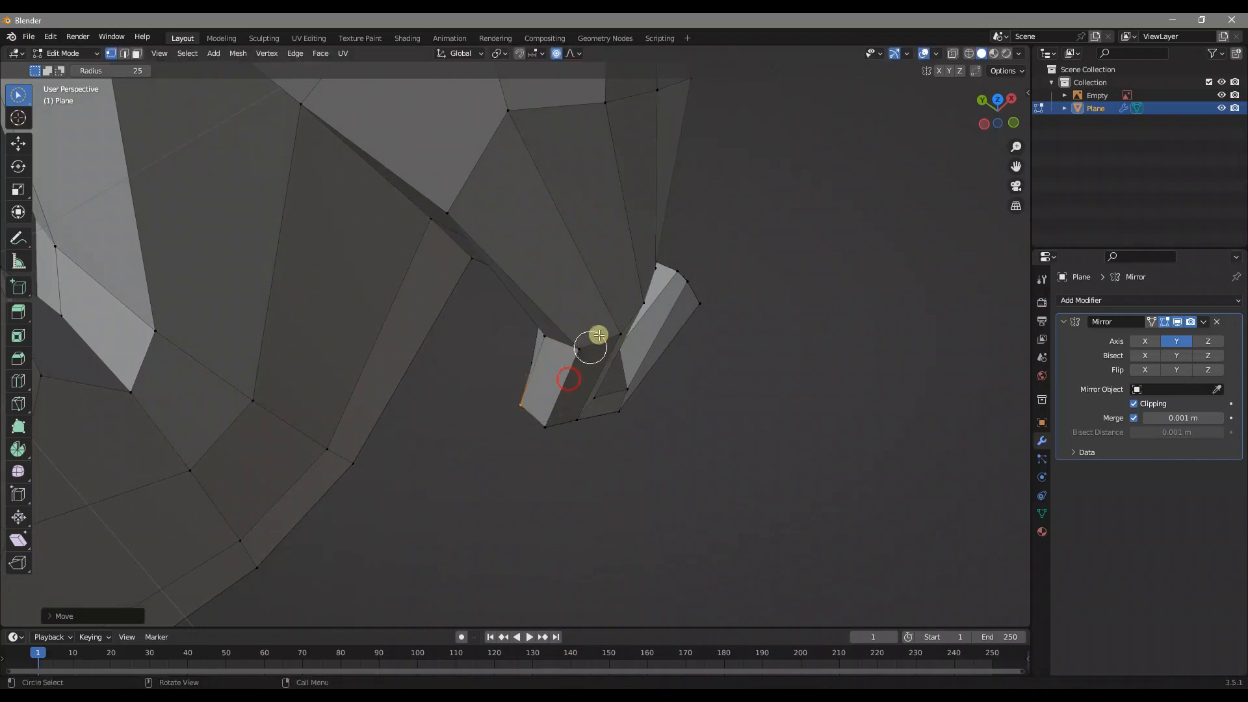
Select the vertex on the arm's inner side above the paw and adjust its position with two moves.
middle_click_drag(593, 337, 576, 229)
left_click(518, 184)
left_click(530, 174)
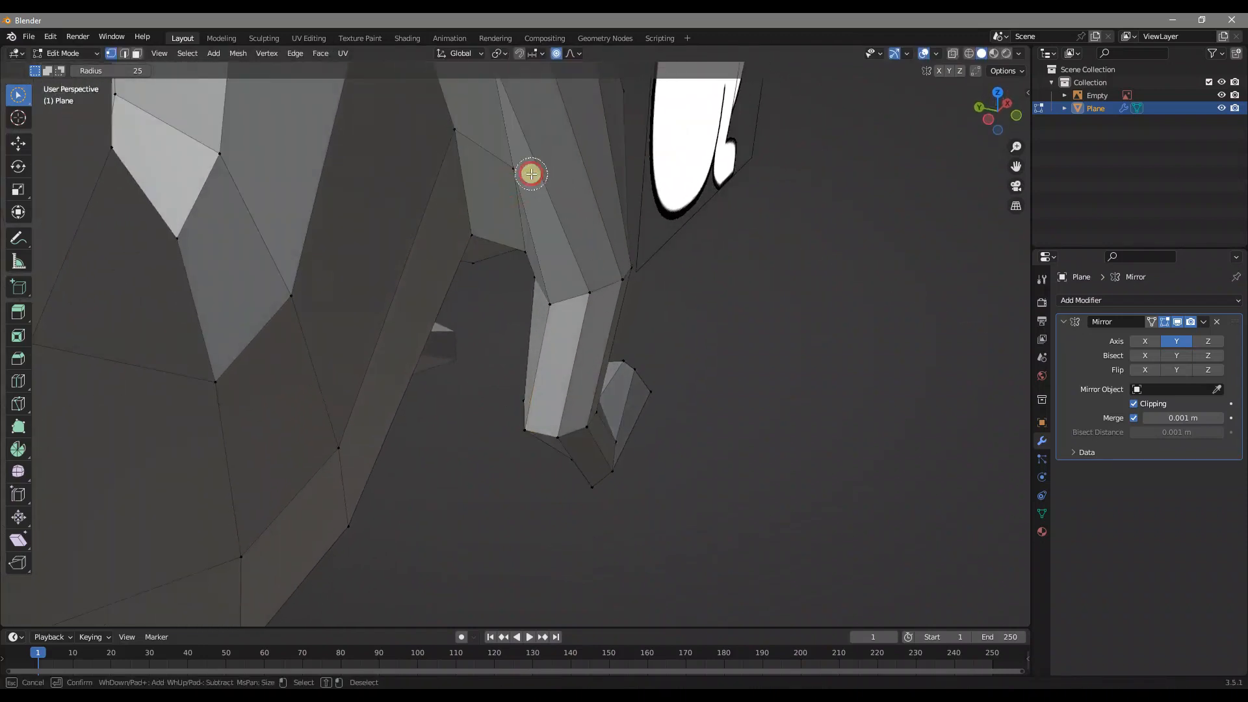
left_click(521, 167)
key("g")
left_click(608, 197)
middle_click_drag(607, 197, 529, 362)
key("g")
left_click(510, 329)
Select the row of side vertices behind the nose and edge-slide them slightly back along the muzzle.
scroll(515, 286, "down", 4)
scroll(529, 362, "up", 5)
middle_click_drag(513, 279, 538, 442, "shift")
scroll(541, 448, "up", 4)
middle_click_drag(572, 519, 648, 218, "shift")
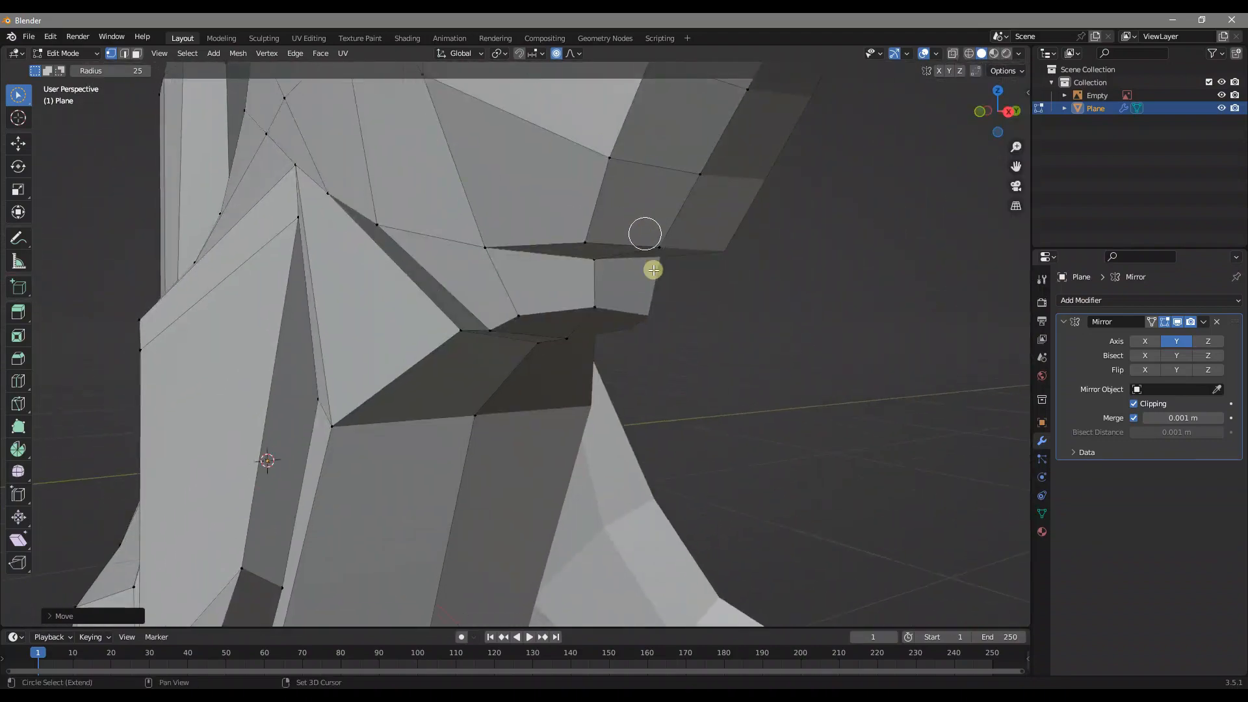
scroll(646, 305, "down", 2)
middle_click_drag(674, 300, 745, 307)
middle_click_drag(926, 257, 890, 258)
left_click(827, 253)
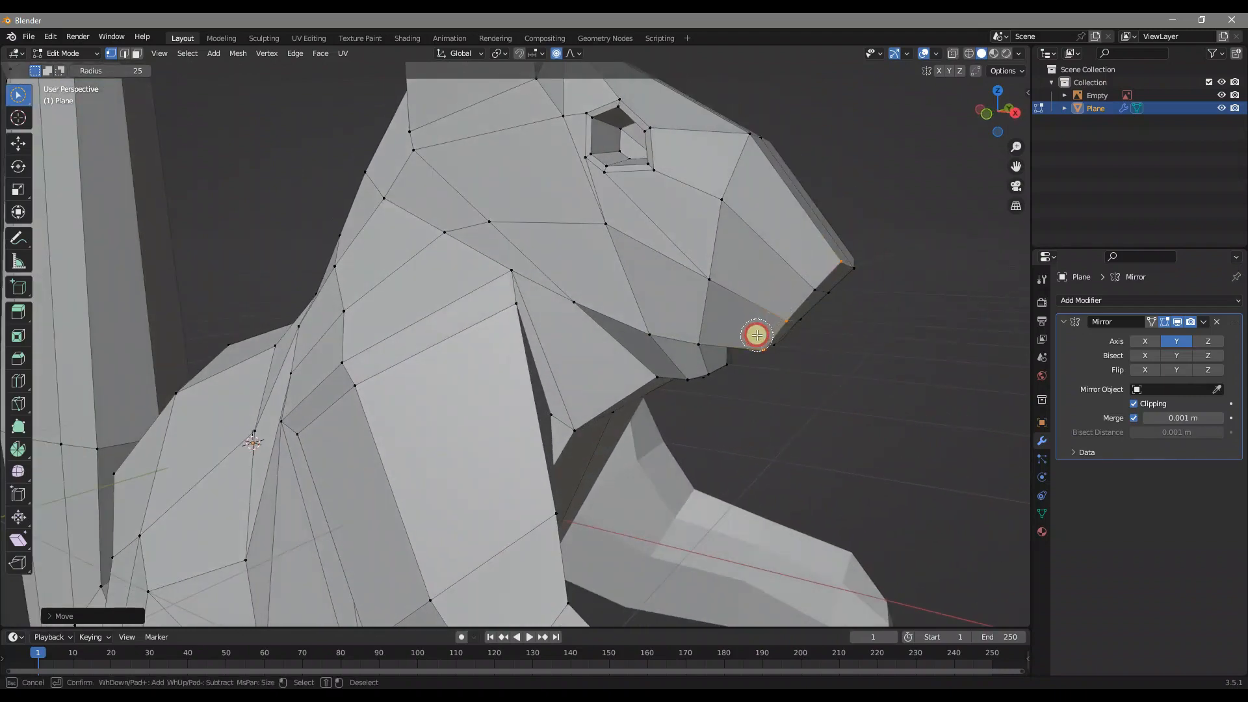
left_click(802, 282, "shift")
key("g")
key("g")
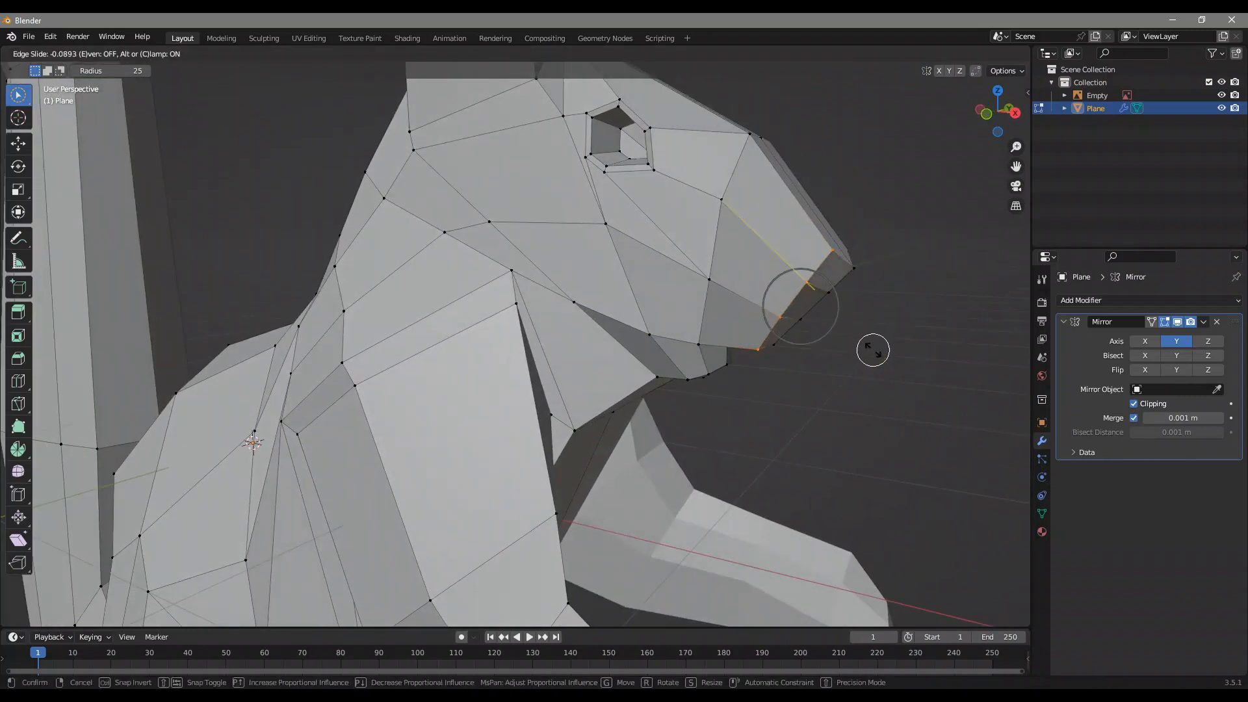
left_click(867, 343)
middle_click_drag(850, 320, 819, 318)
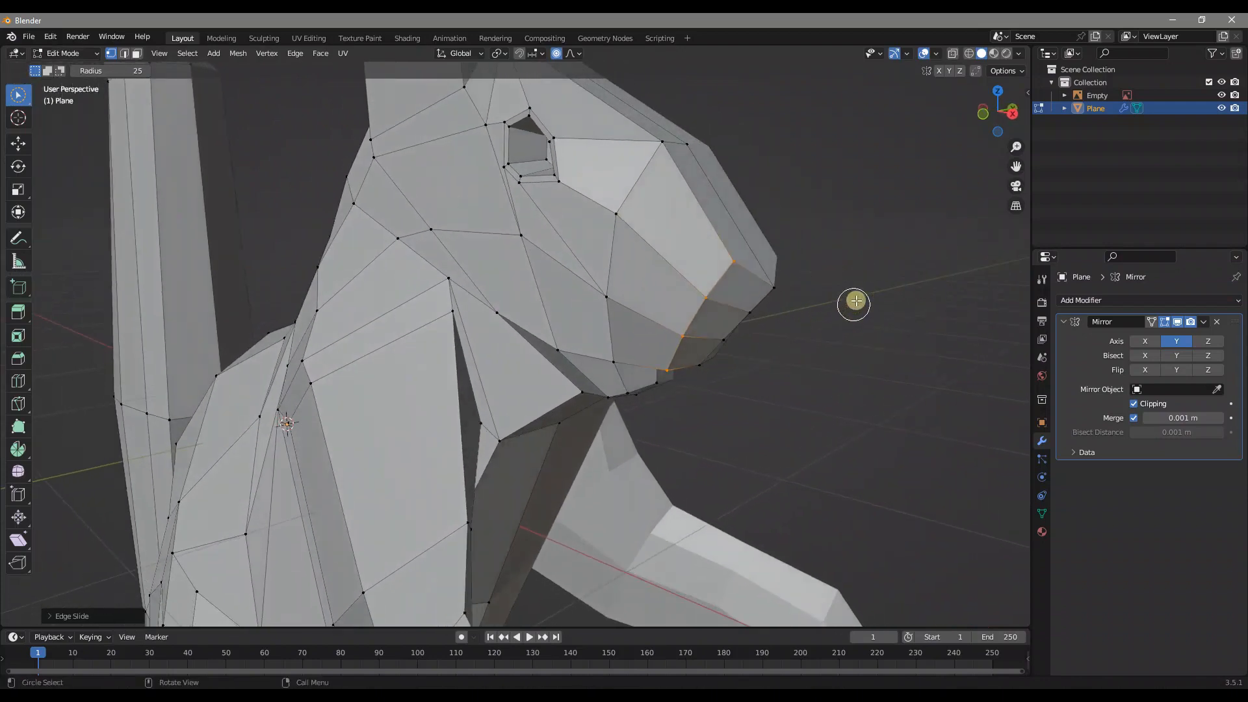
Slide the side vertex on top of the muzzle outward along its edge by a factor of about 0.27.
left_click(655, 146, "shift")
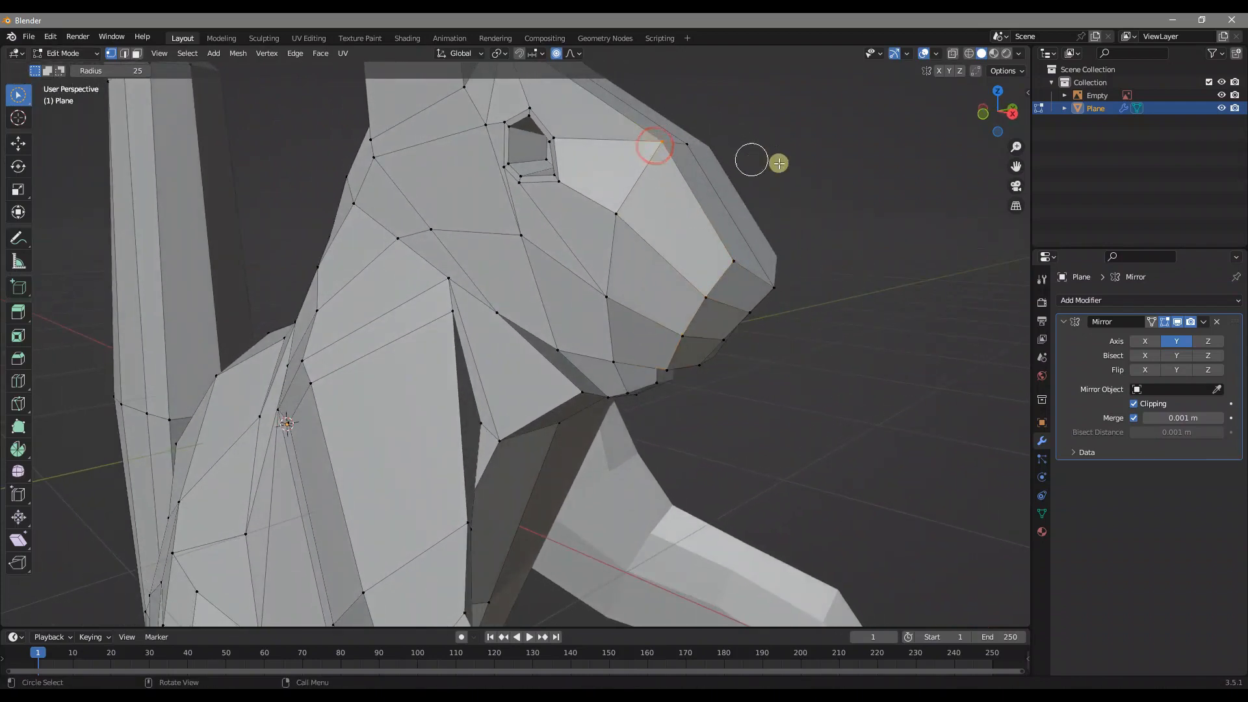
key("g")
key("g")
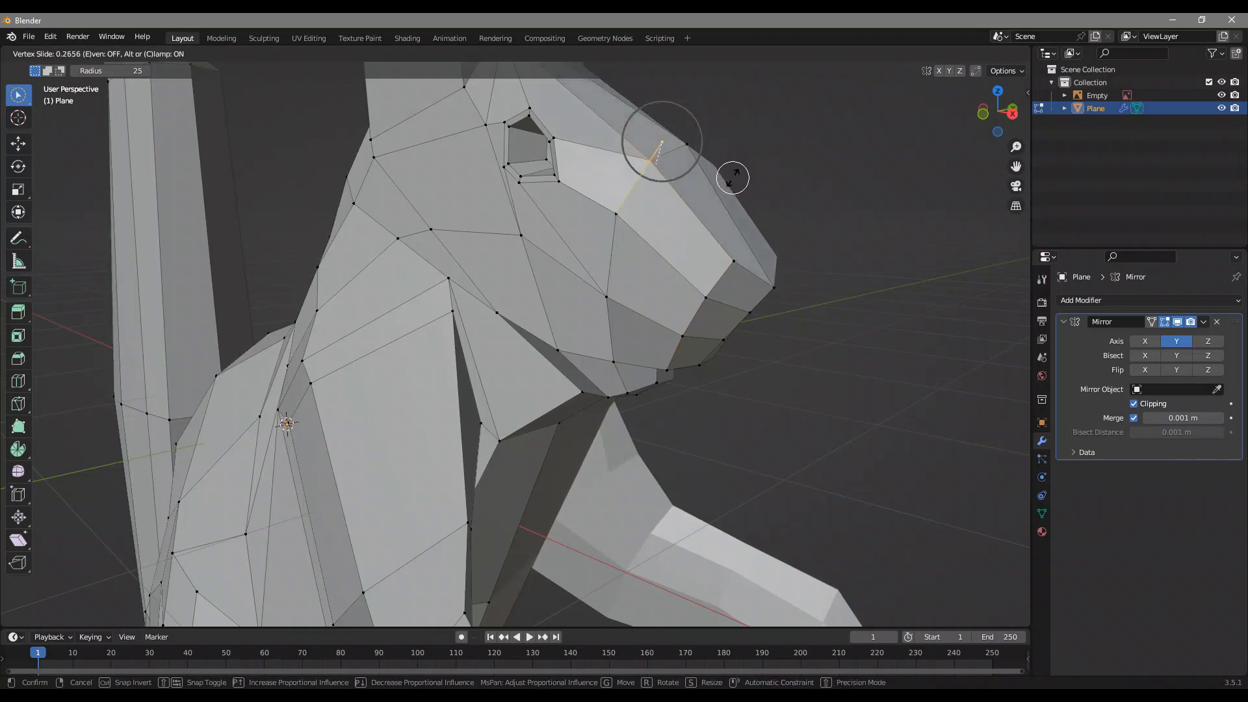
left_click(731, 180)
middle_click_drag(662, 216, 574, 253)
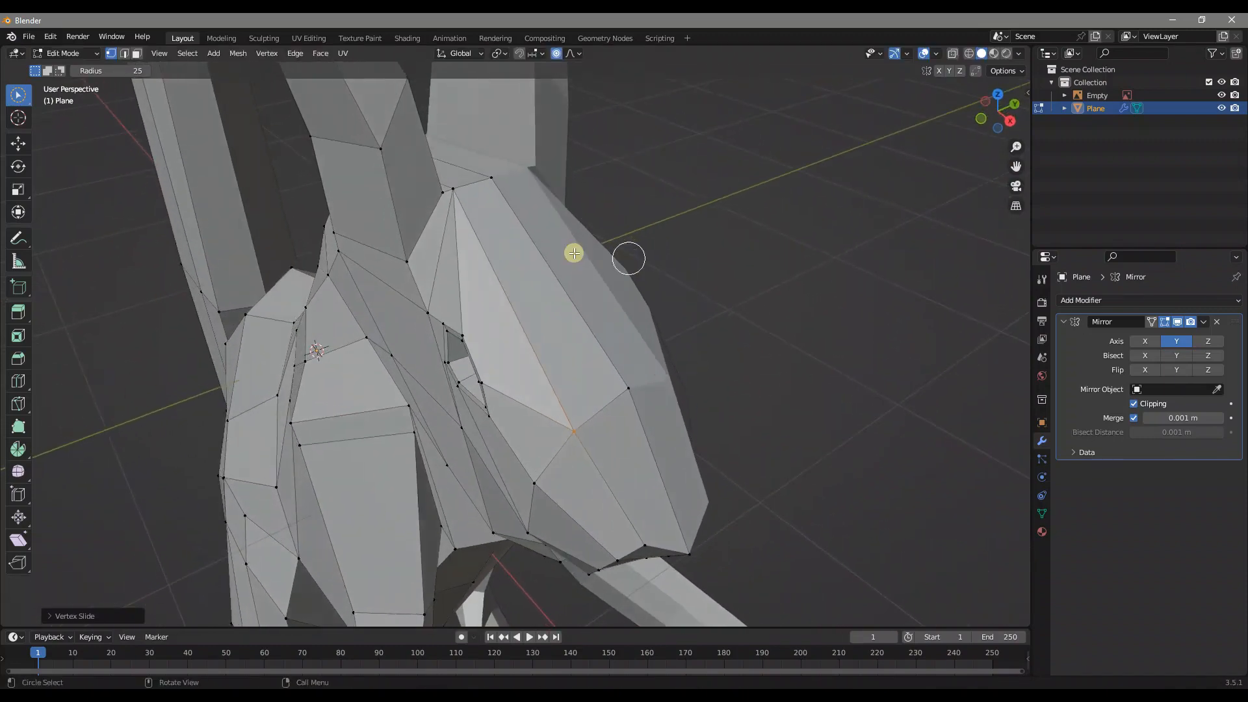
Slide the vertex on the forehead beside the ear toward the eye by a factor of about 0.21.
left_click(455, 191)
key("shift+v")
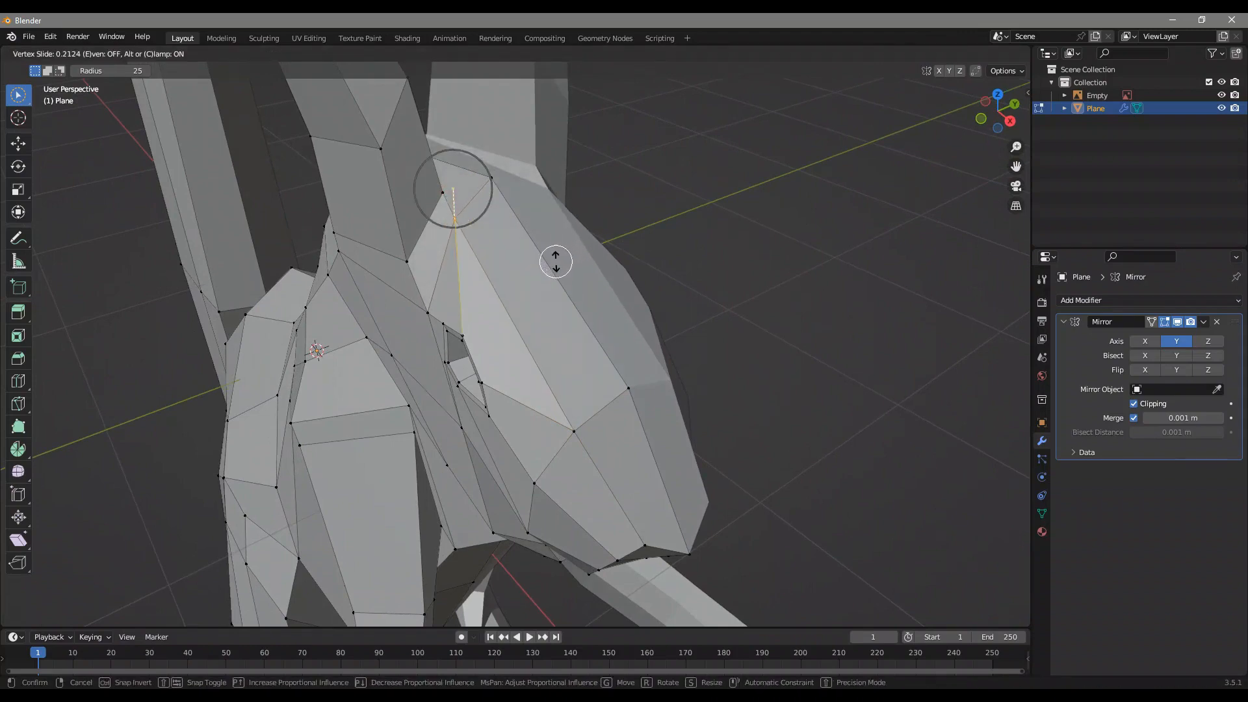
left_click(555, 262)
middle_click_drag(556, 262, 522, 250)
Select the two neighbouring vertices at the rear of the ear's base and edge-slide them outward by about 0.14.
scroll(522, 250, "up", 5)
middle_click_drag(618, 170, 555, 304, "shift")
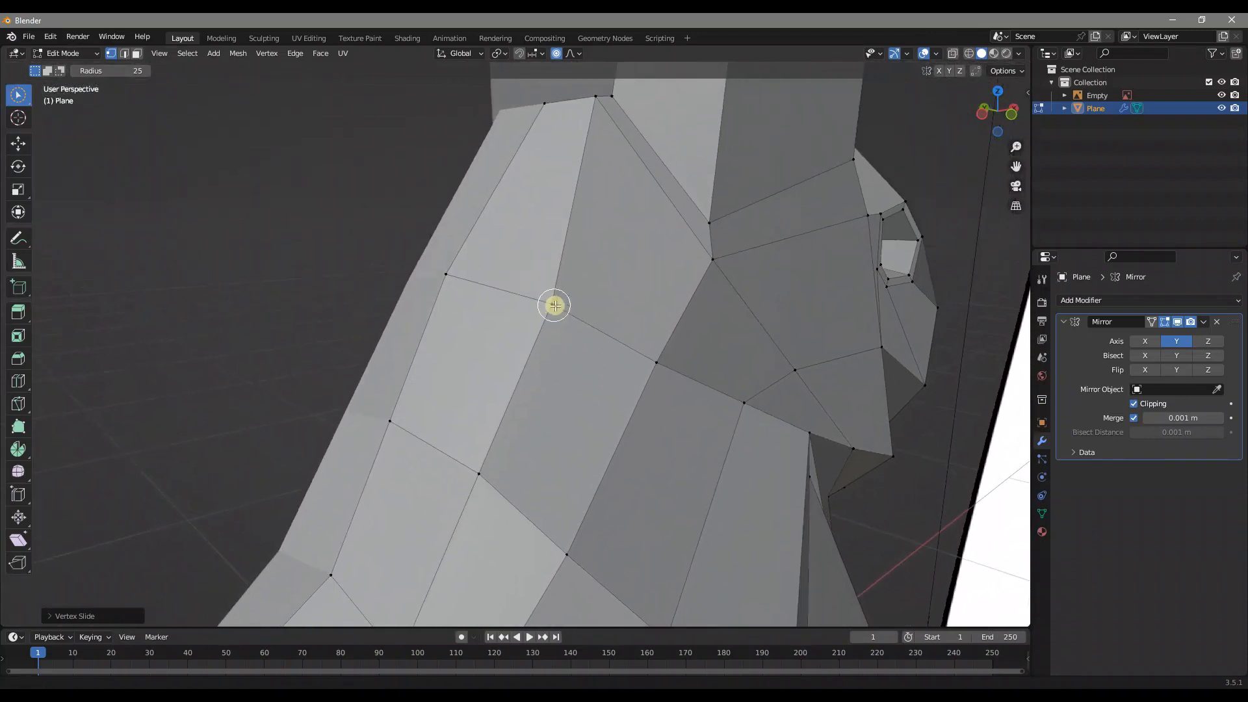
left_click(604, 109)
middle_click_drag(676, 202, 638, 319, "shift")
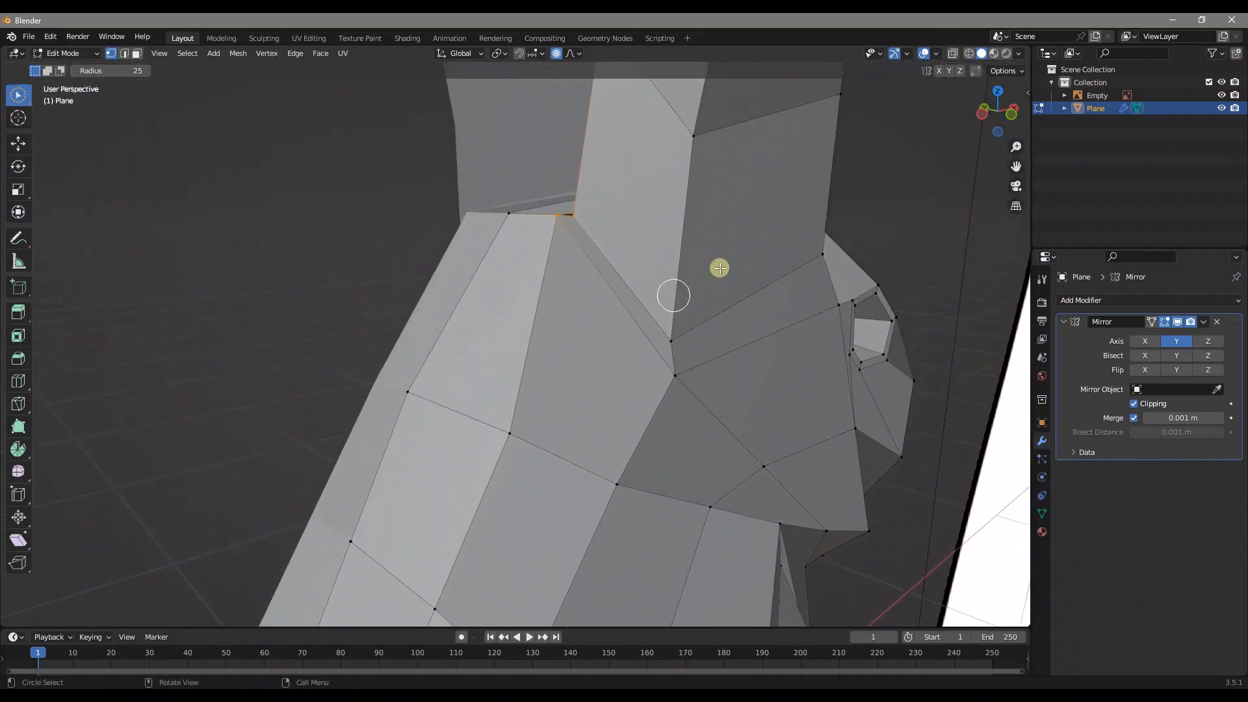
key("g")
key("g")
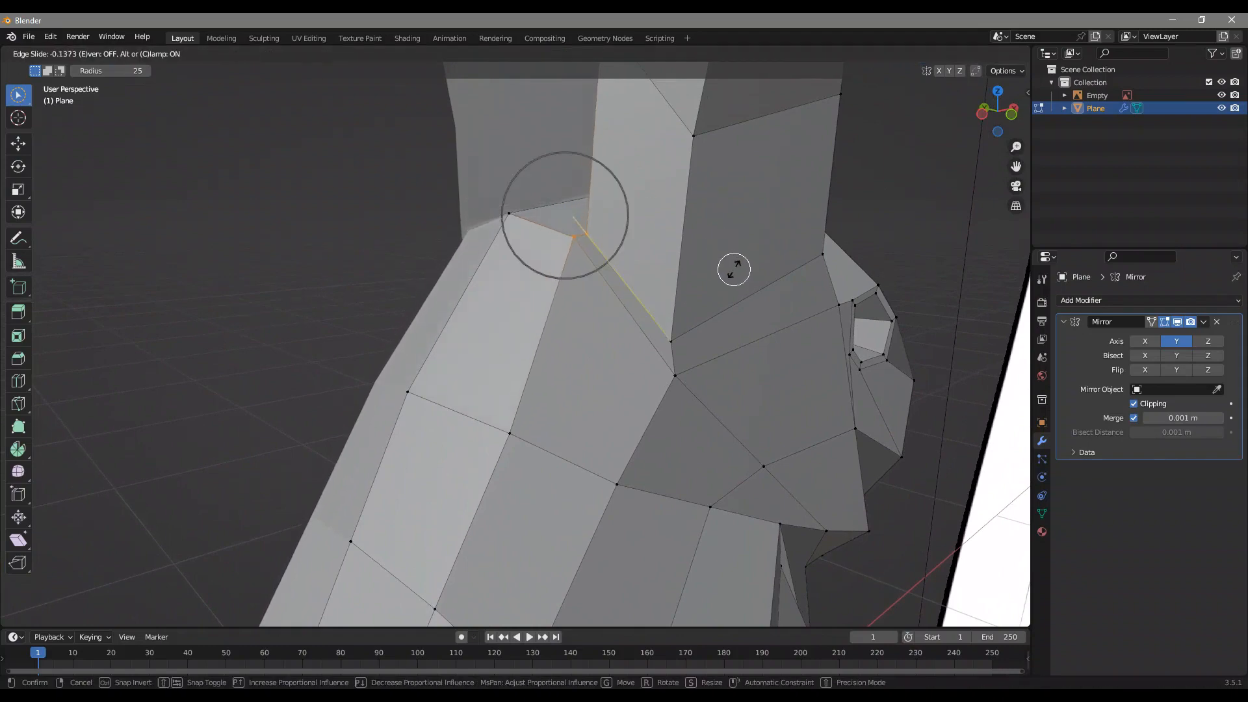
left_click(738, 276)
Select the faces on the outer side of the ear and inset them by about 0.036 m.
middle_click_drag(740, 278, 477, 341)
scroll(486, 265, "up", 2)
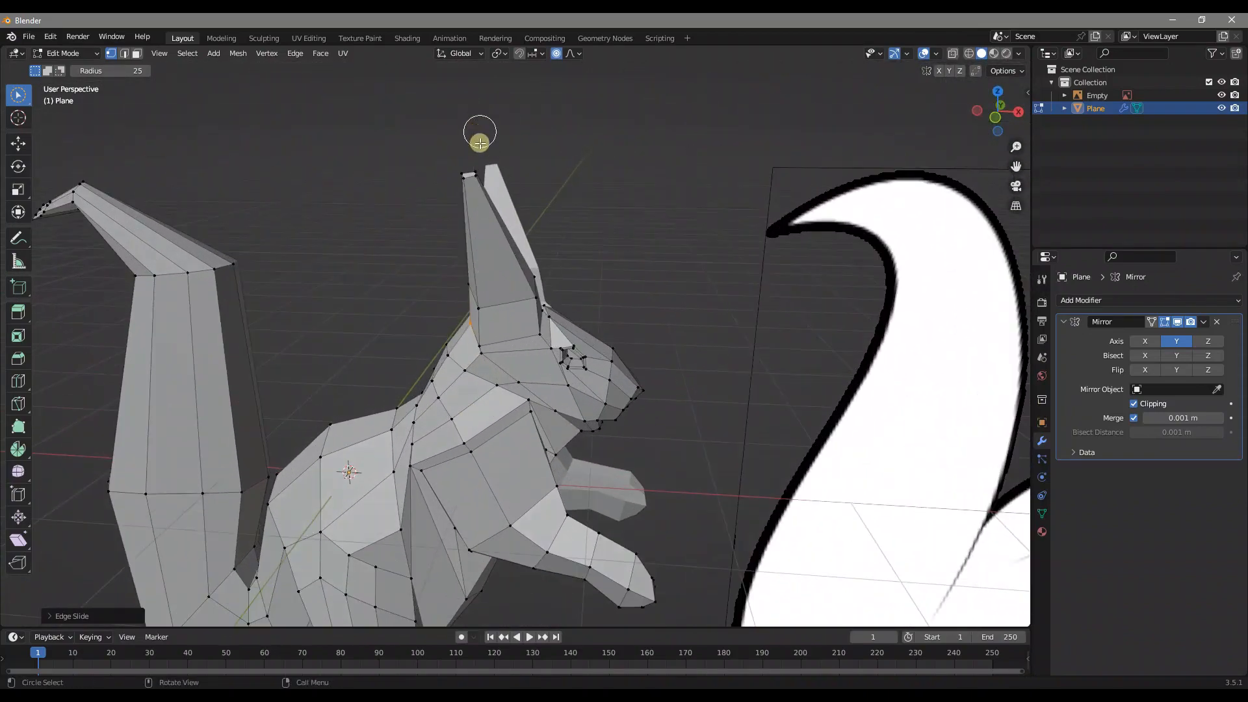
left_click_drag(501, 298, 585, 275)
middle_click_drag(585, 276, 691, 230)
key("i")
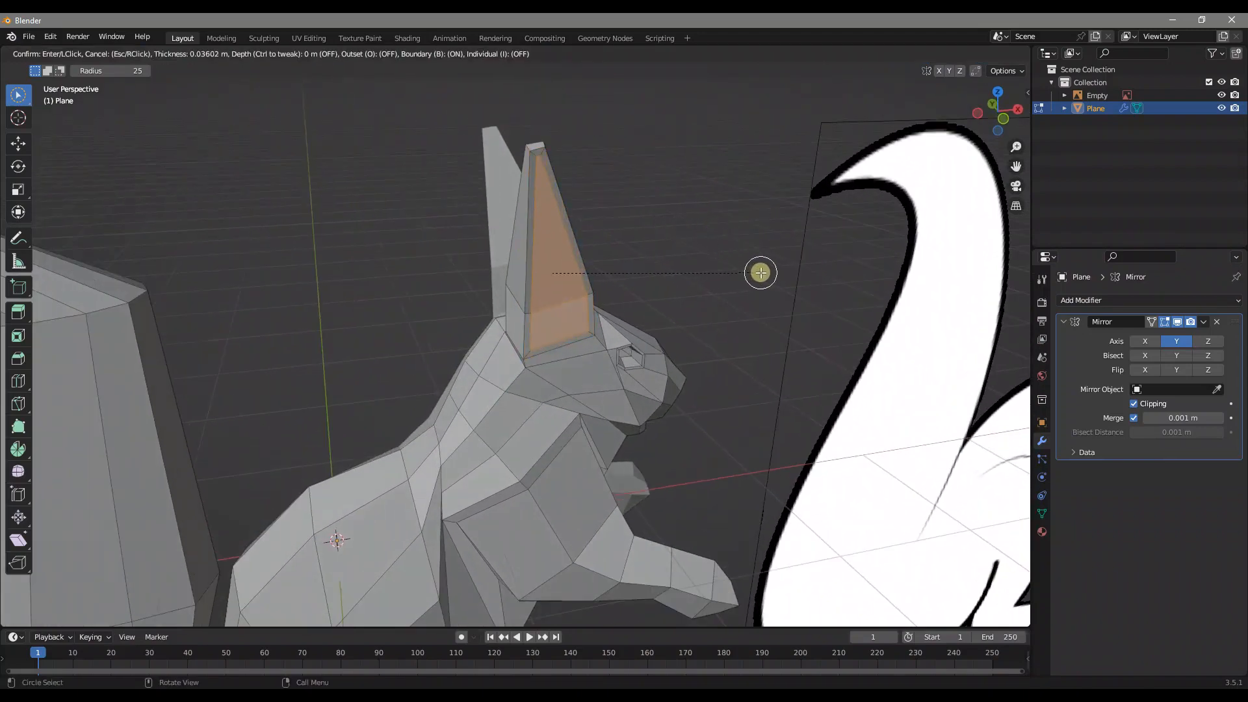
left_click(760, 272)
Extrude the inset ear faces about 0.04 m inward and scale them down to form a tapered recess.
key("e")
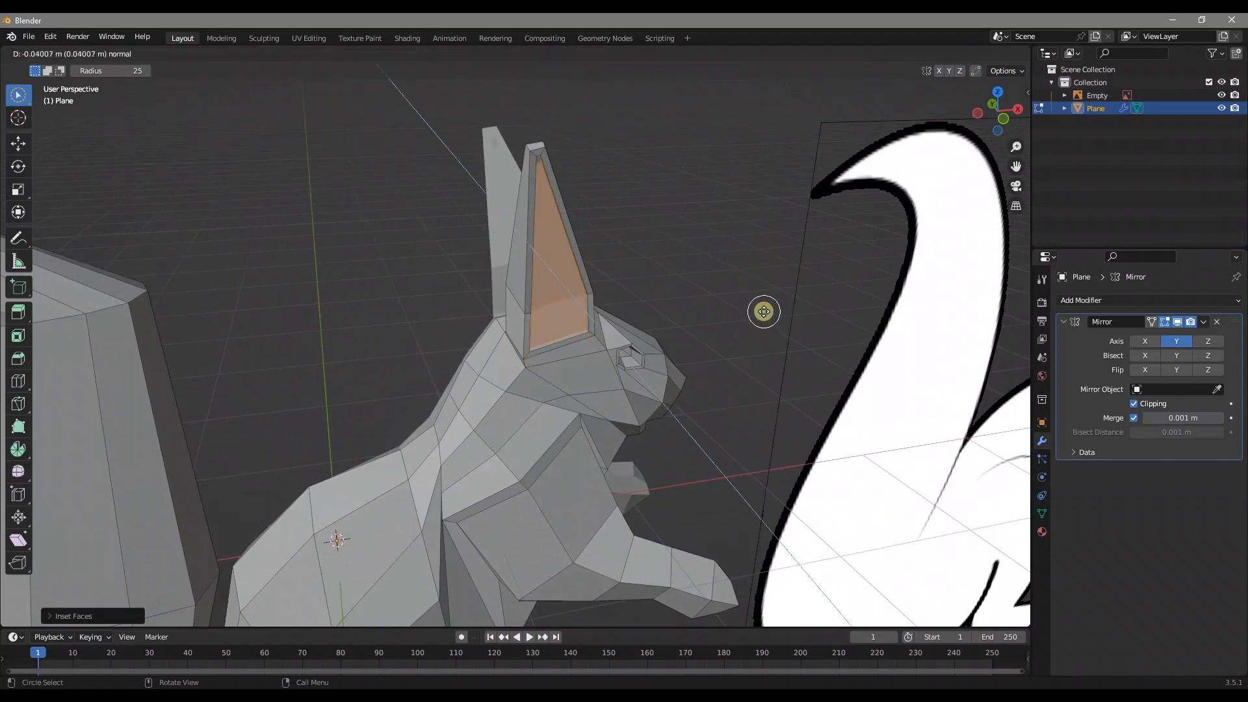
left_click(762, 307)
key("s")
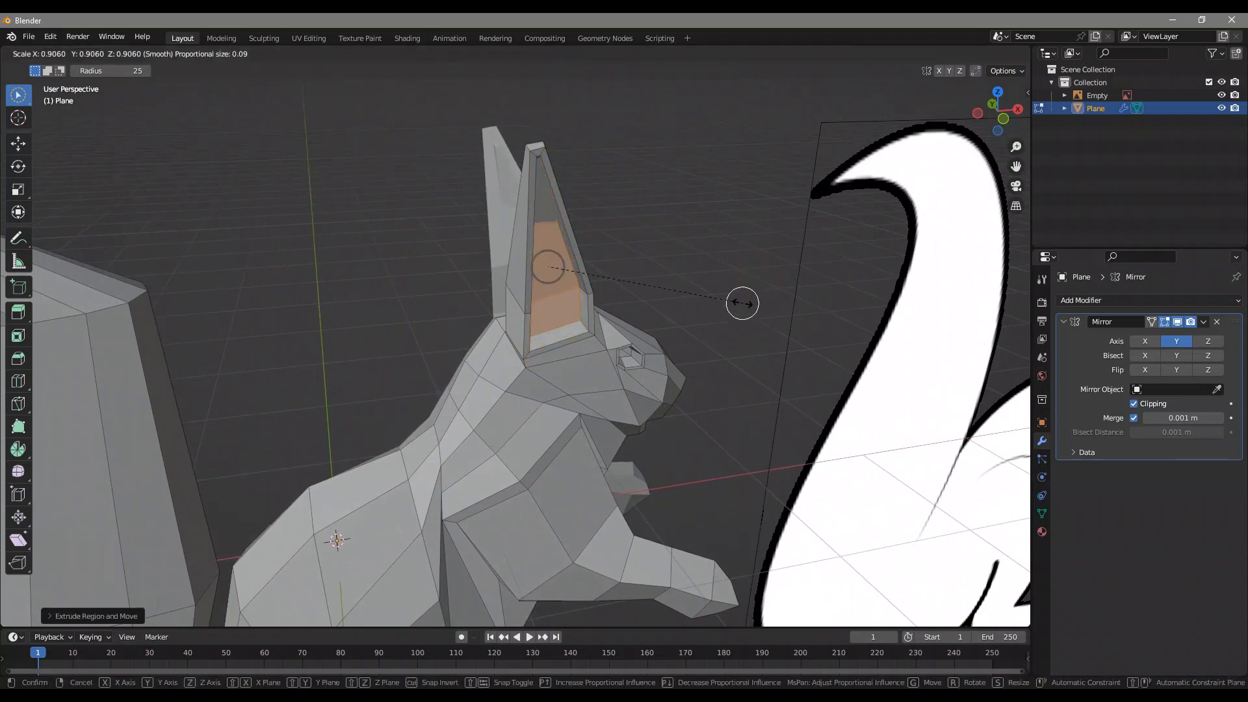
left_click(709, 291)
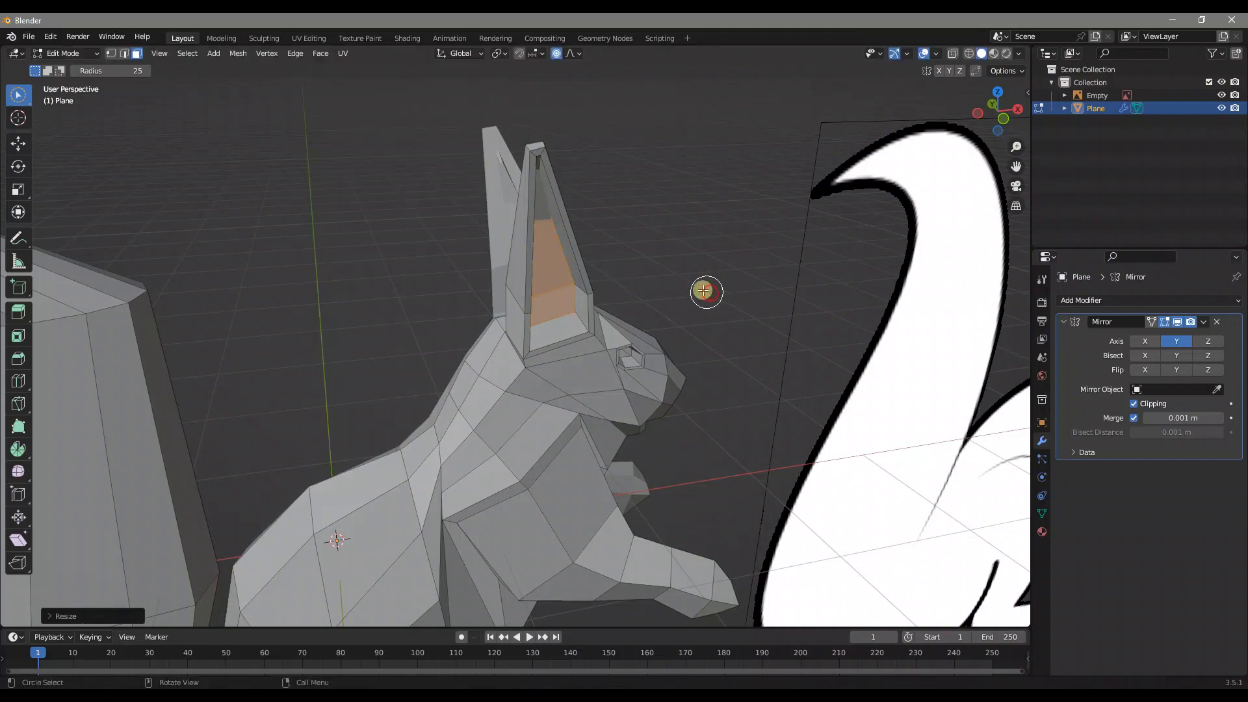
Move the recessed ear faces slightly along Z.
scroll(611, 245, "up", 5)
middle_click_drag(658, 198, 661, 234)
key("g")
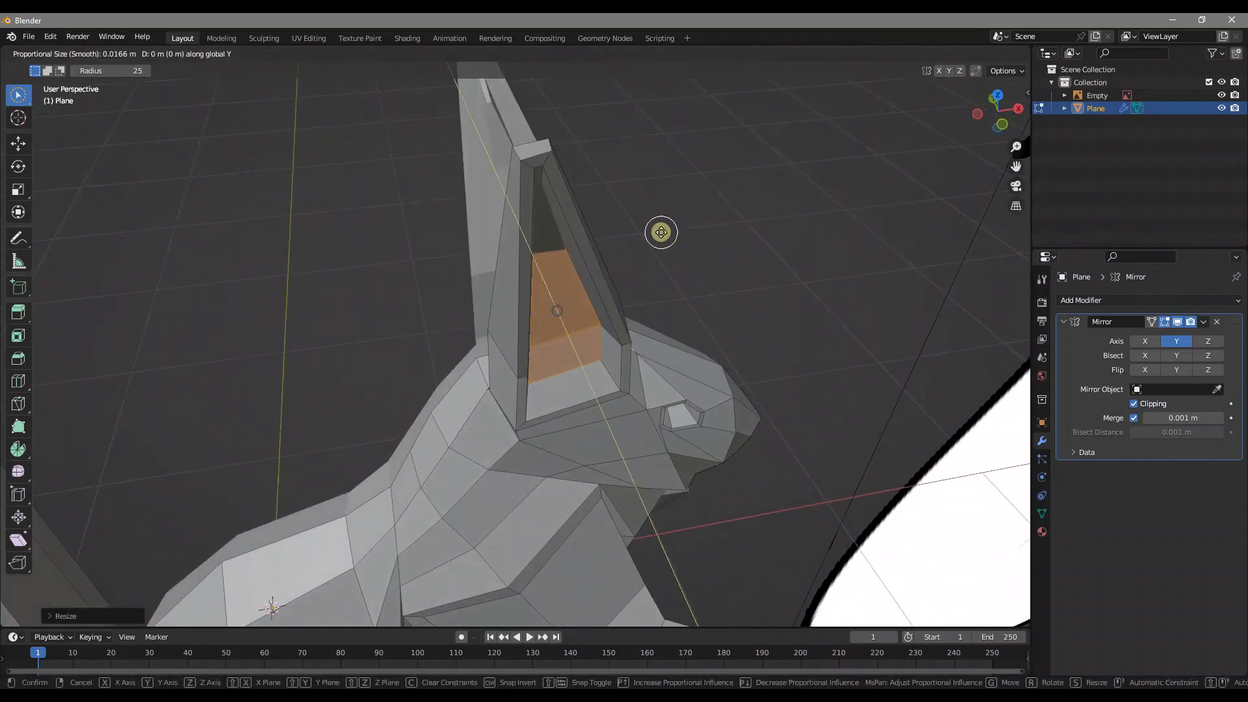
key("z")
left_click(668, 238)
middle_click_drag(668, 239, 550, 267)
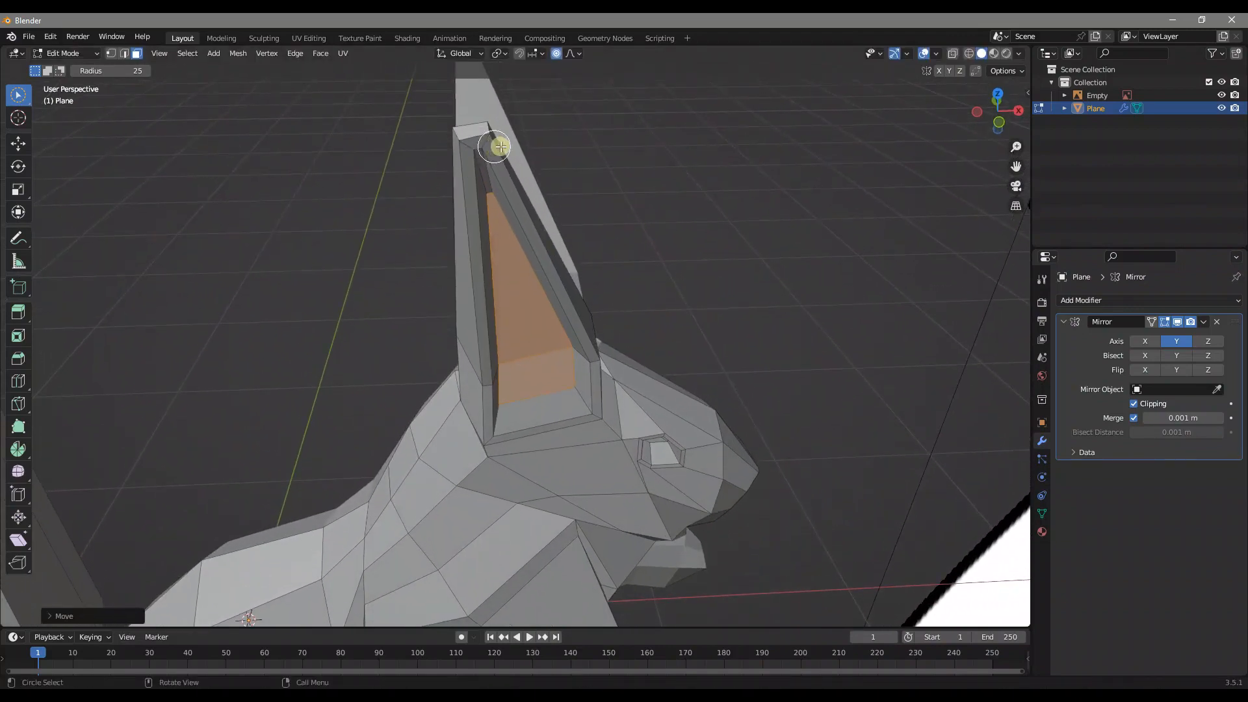
middle_click_drag(496, 168, 514, 232)
key("ctrl+r")
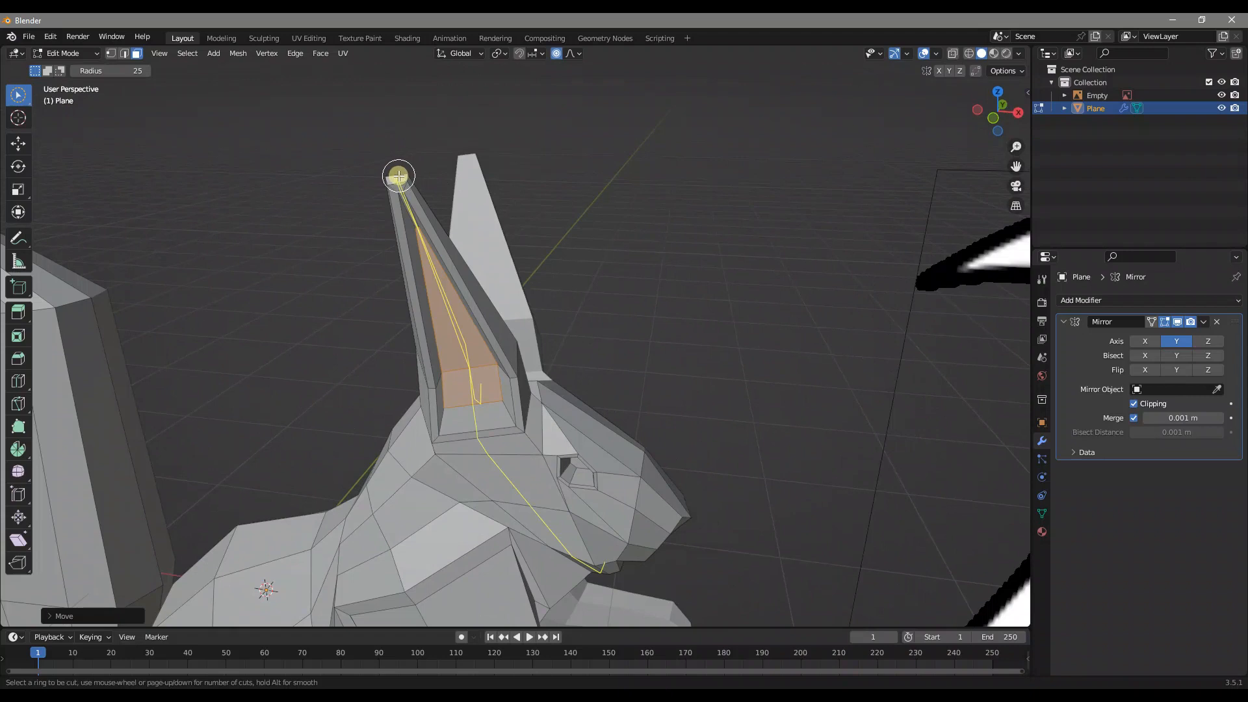
key("Escape")
middle_click_drag(438, 165, 512, 261)
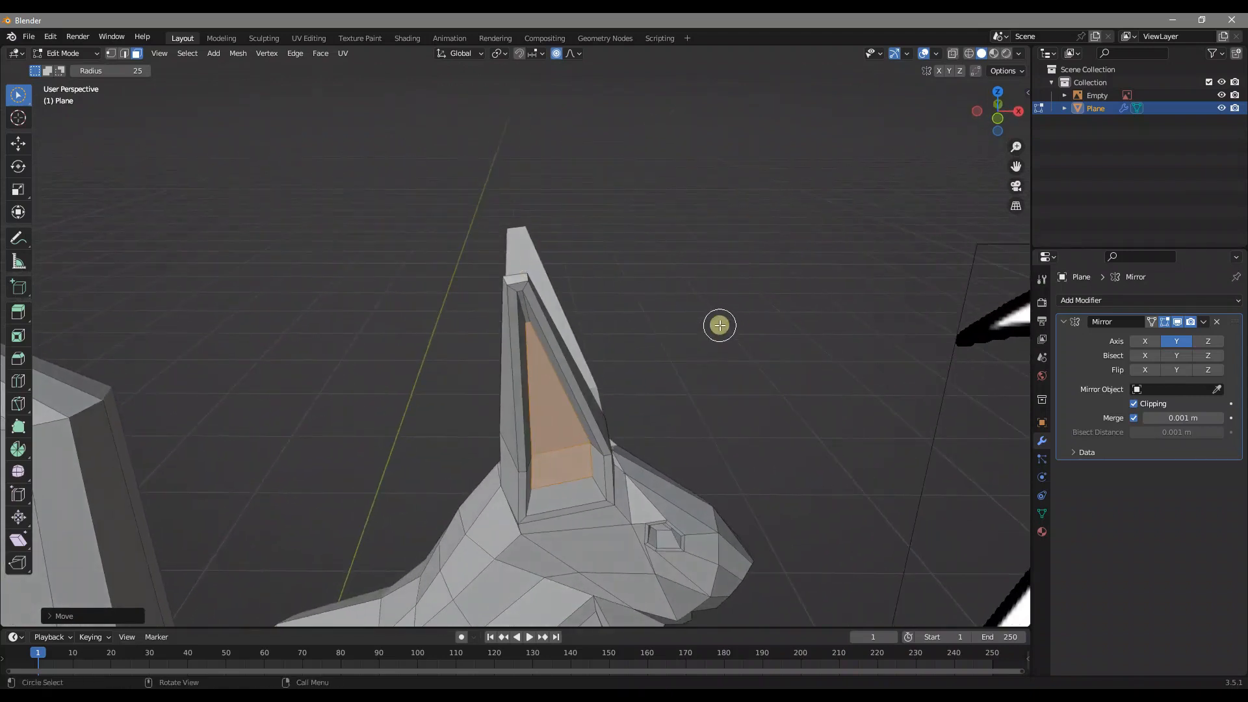
Select the small top face of the ear and extrude it upward.
scroll(602, 258, "up", 4)
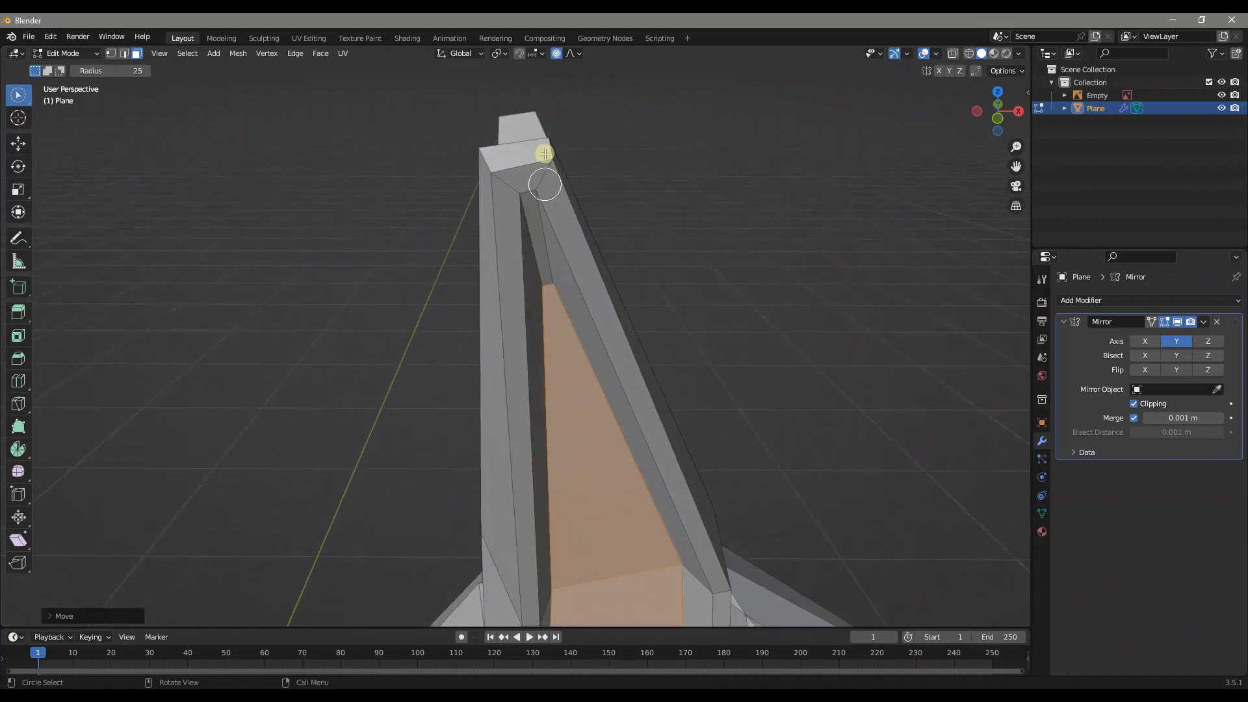
left_click_drag(505, 143, 504, 138)
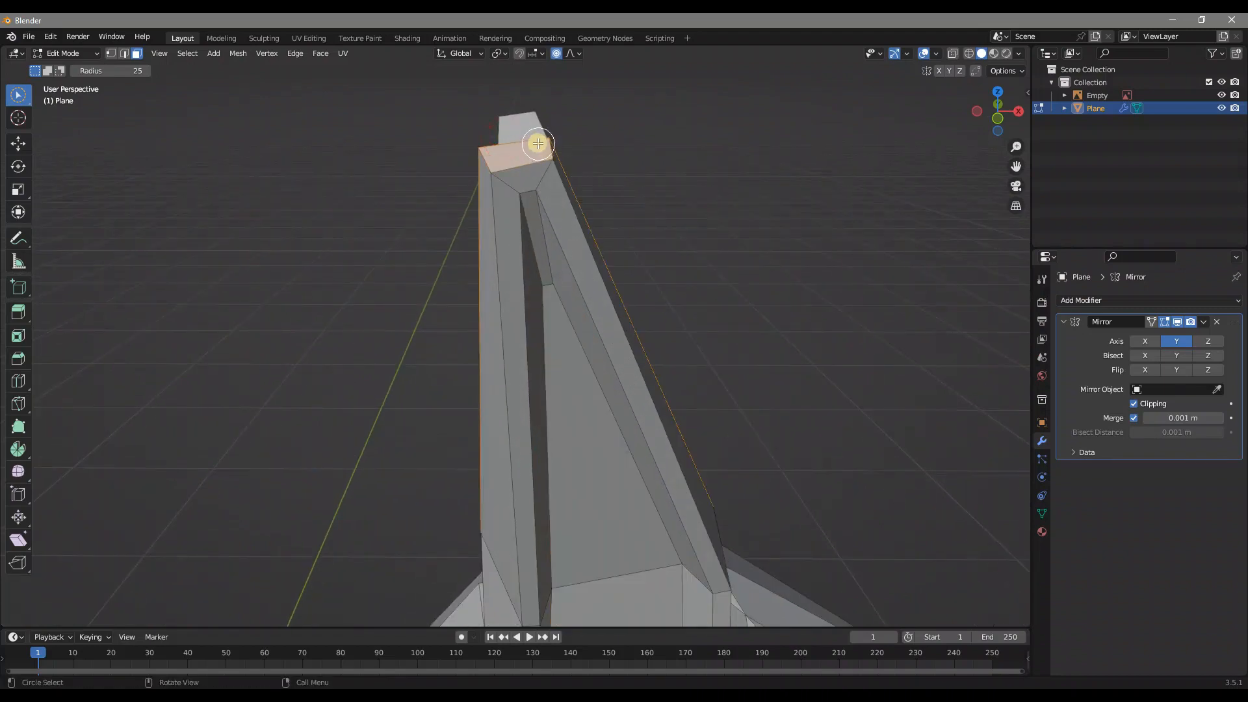
middle_click_drag(516, 134, 396, 271)
left_click(201, 273, "ctrl")
middle_click_drag(202, 273, 643, 353)
key("e")
left_click(644, 321)
Scale the extruded face down to a narrow ear tip and adjust its height along Z.
key("s")
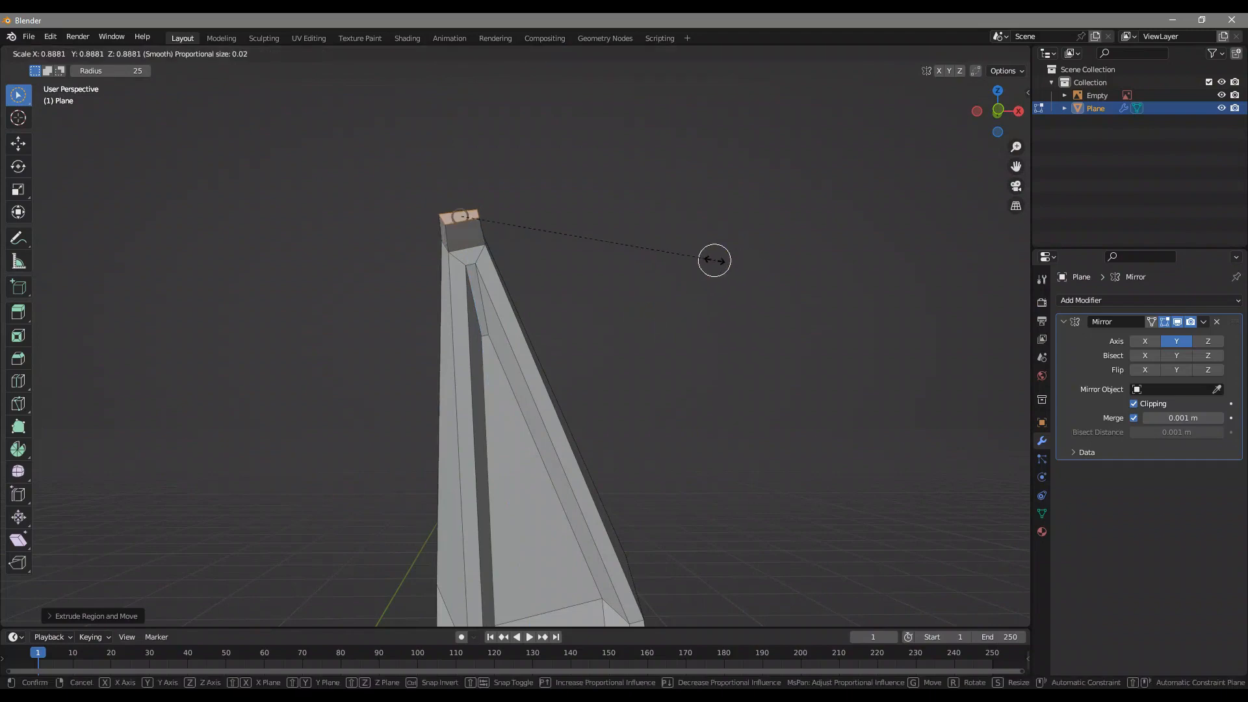
left_click(500, 215)
key("g")
key("z")
left_click(578, 215)
Return the squirrel to Object Mode and add a UV sphere at the 3D cursor.
middle_click_drag(574, 218, 468, 474)
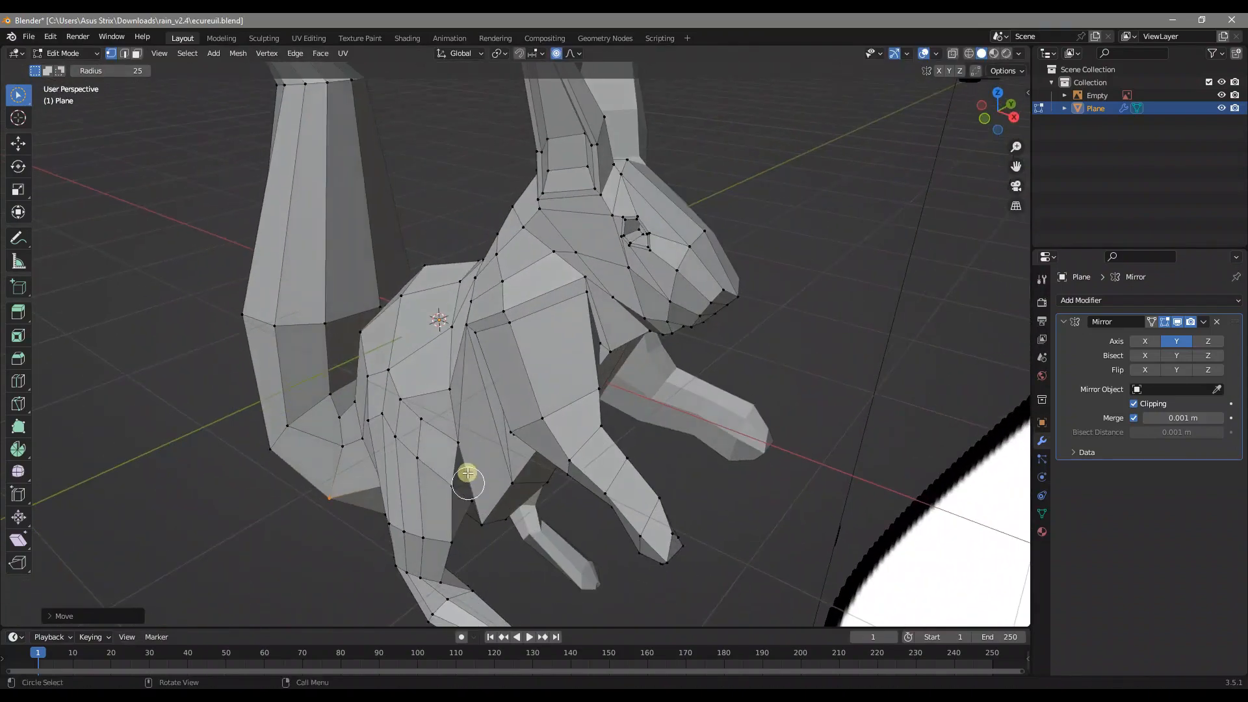
key("Tab")
scroll(509, 426, "down", 6)
middle_click_drag(509, 426, 594, 238)
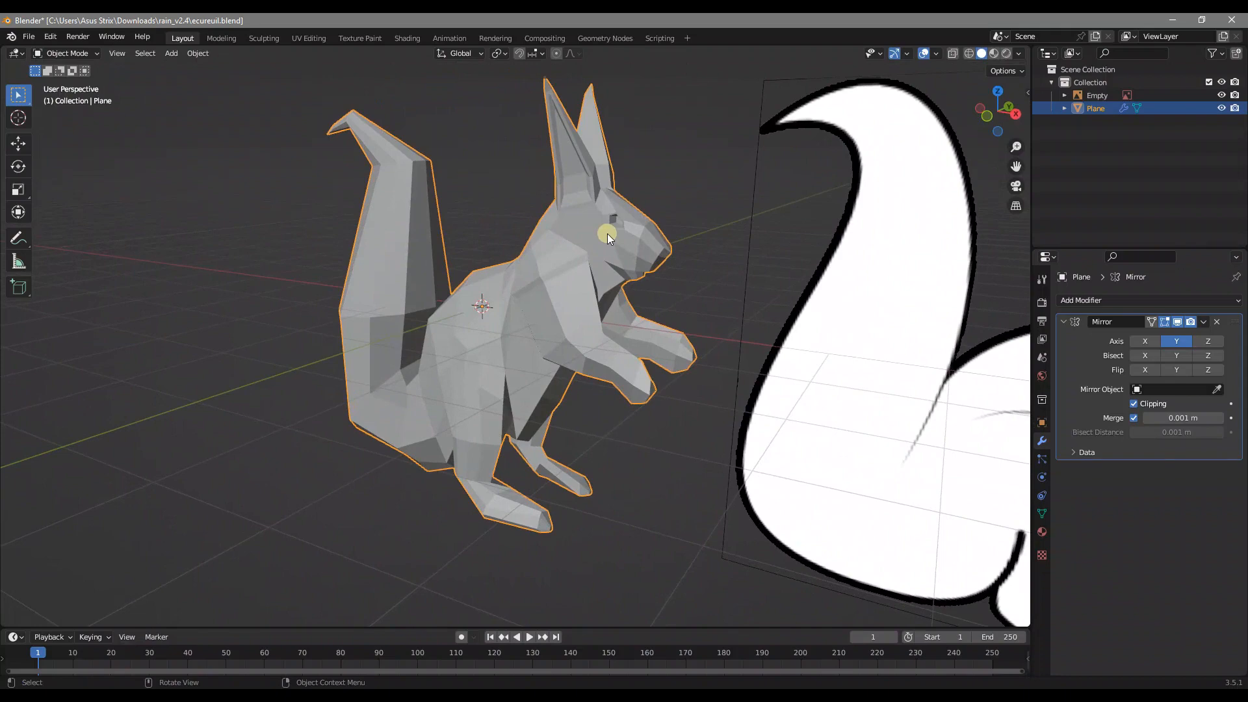
key("shift+a")
mouse_move(613, 233)
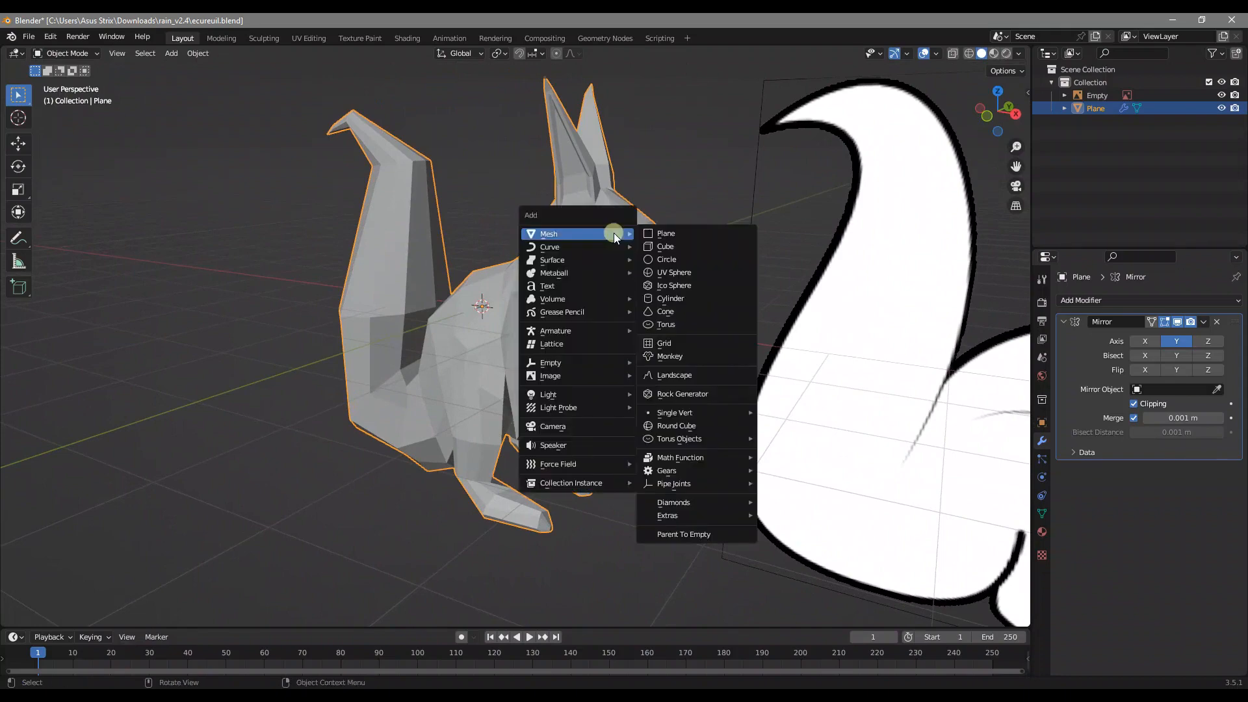
left_click(701, 272)
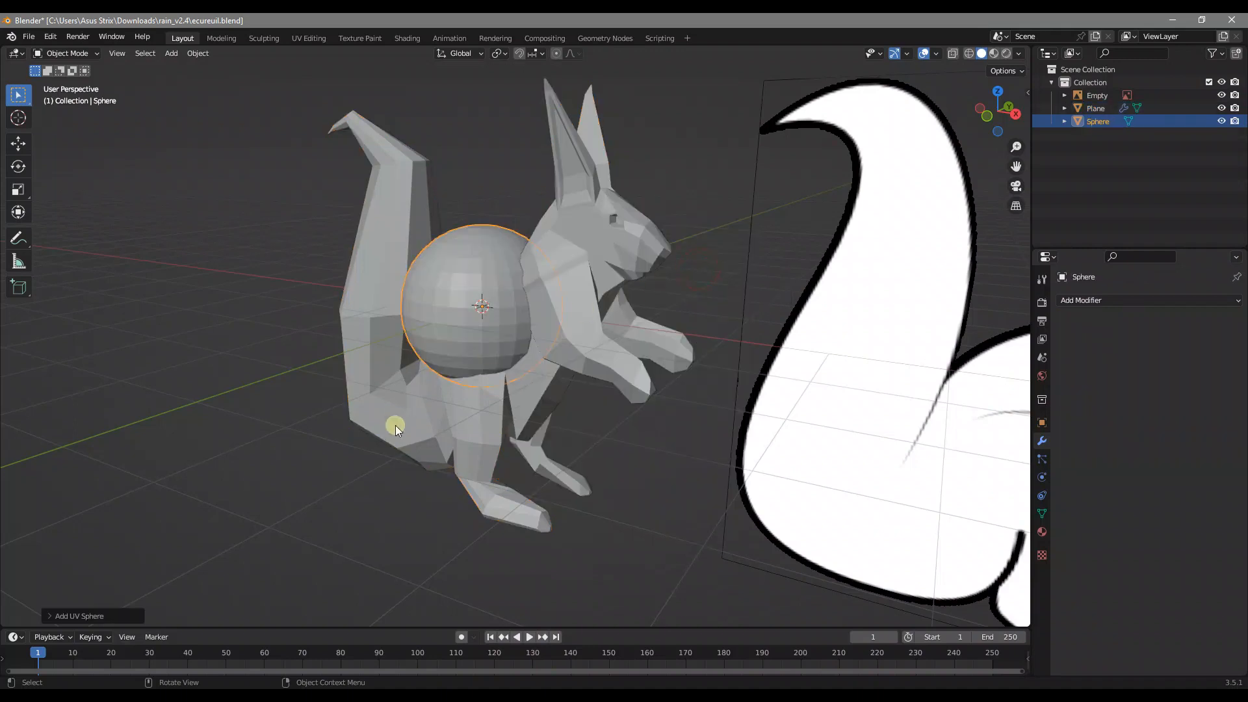
Reduce the number of segments in the new UV sphere's creation settings.
left_click(52, 618)
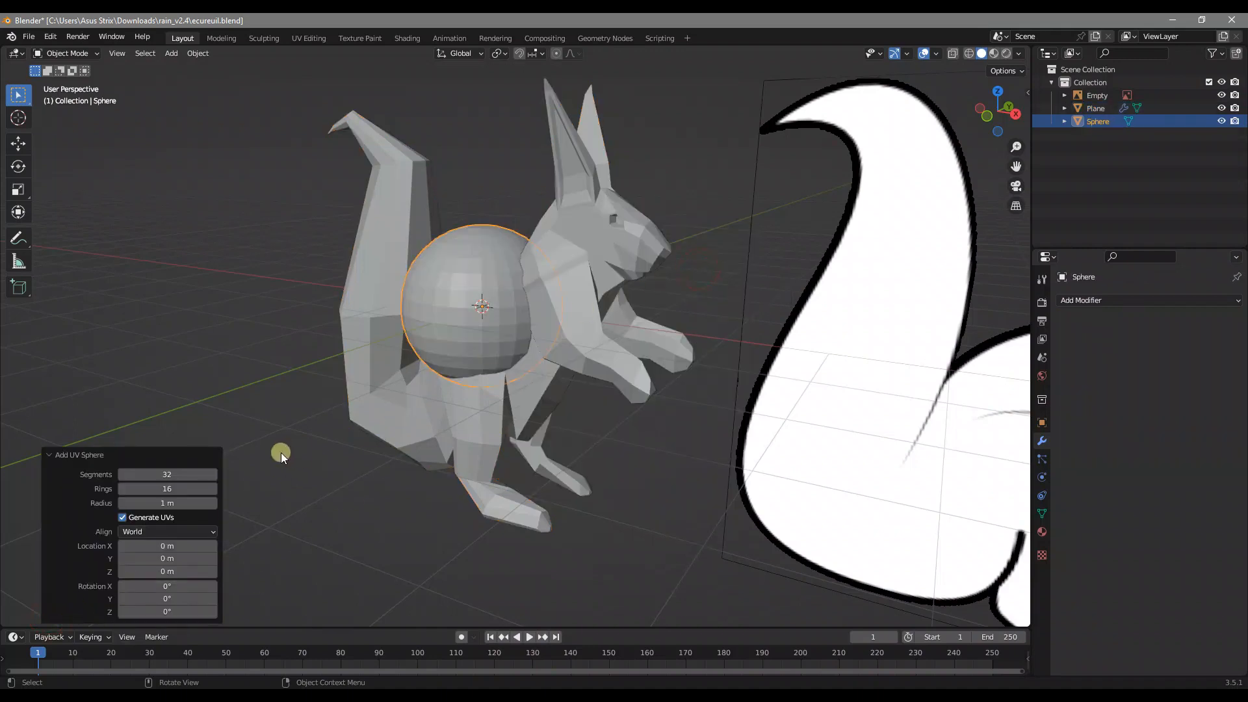
left_click(183, 475)
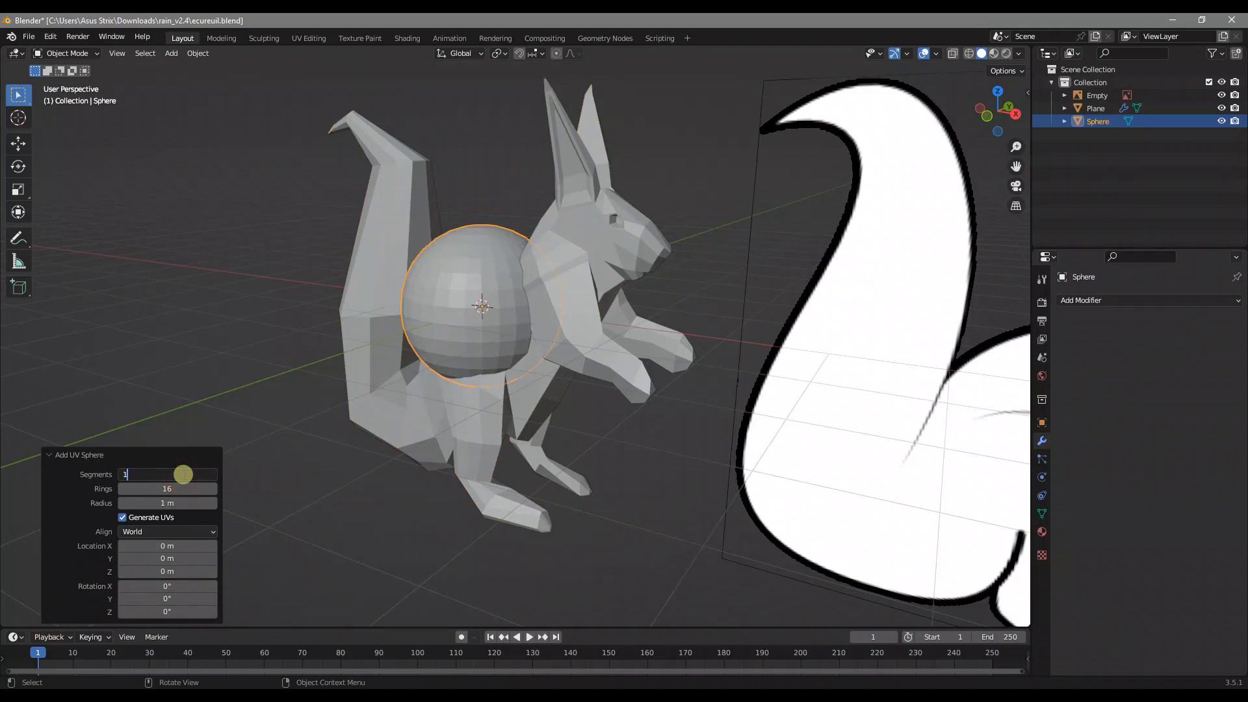
key("Return")
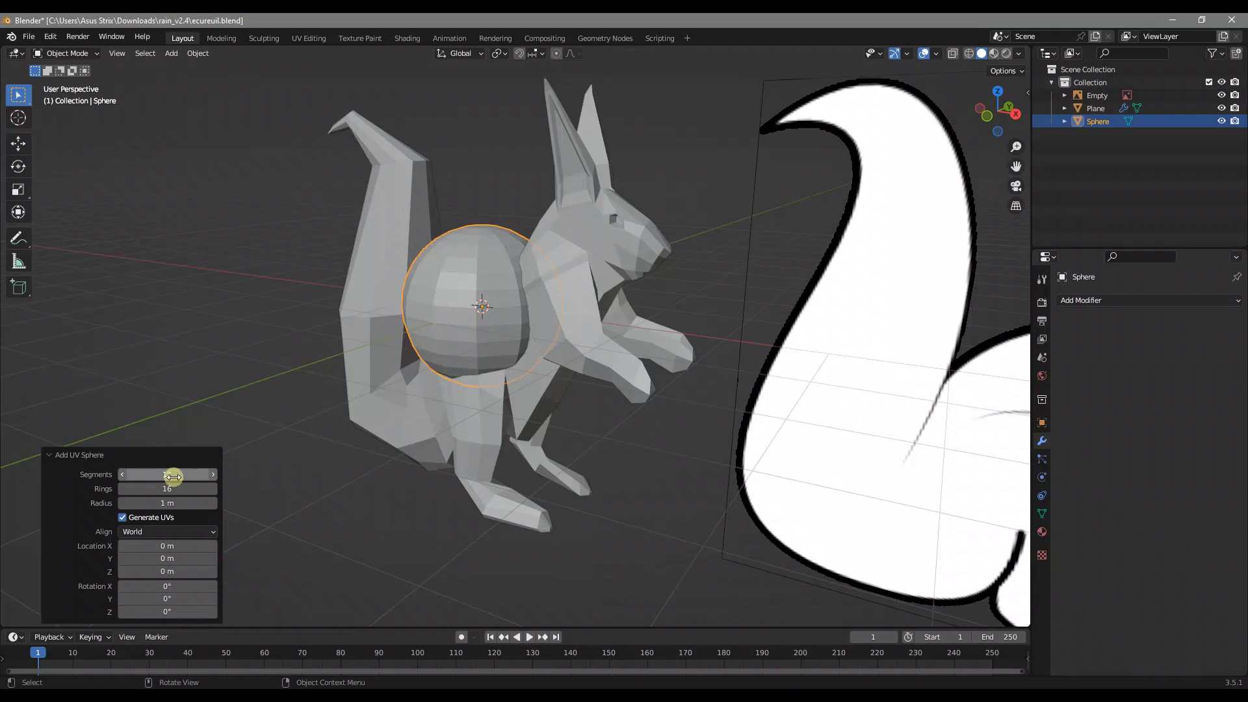
Set the new UV sphere's ring count to 6.
type("6")
key("Return")
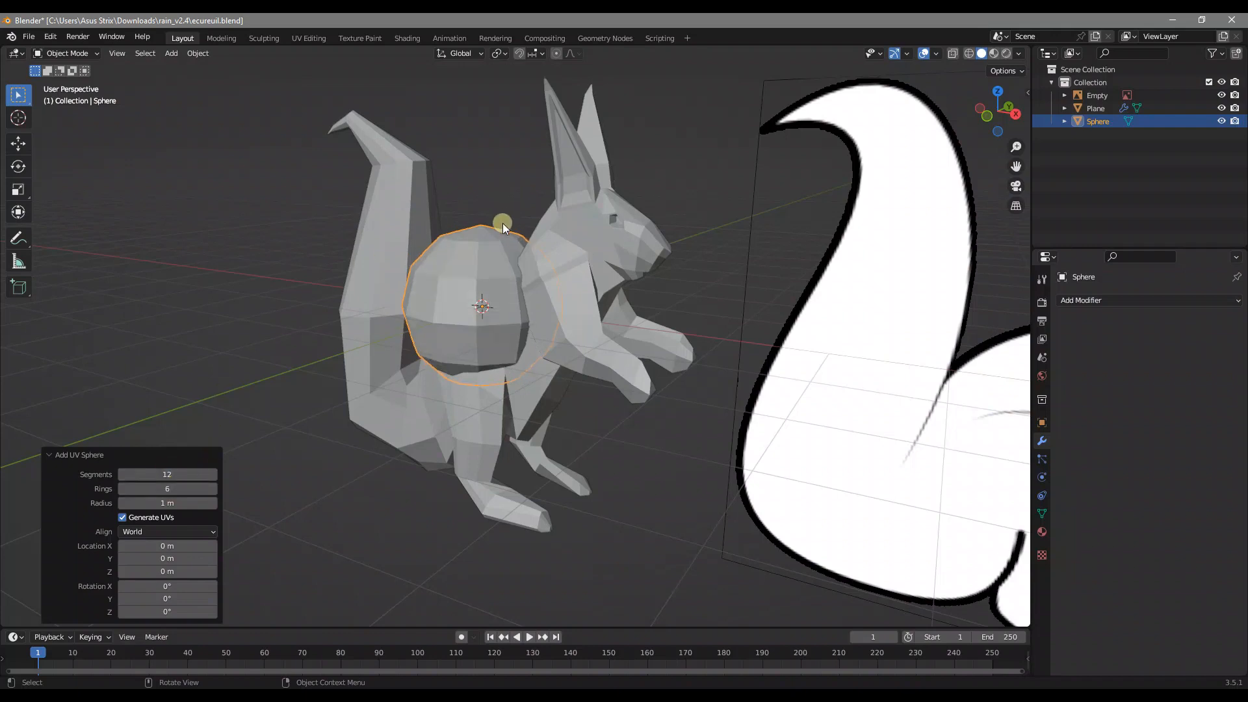
middle_click_drag(479, 267, 555, 369)
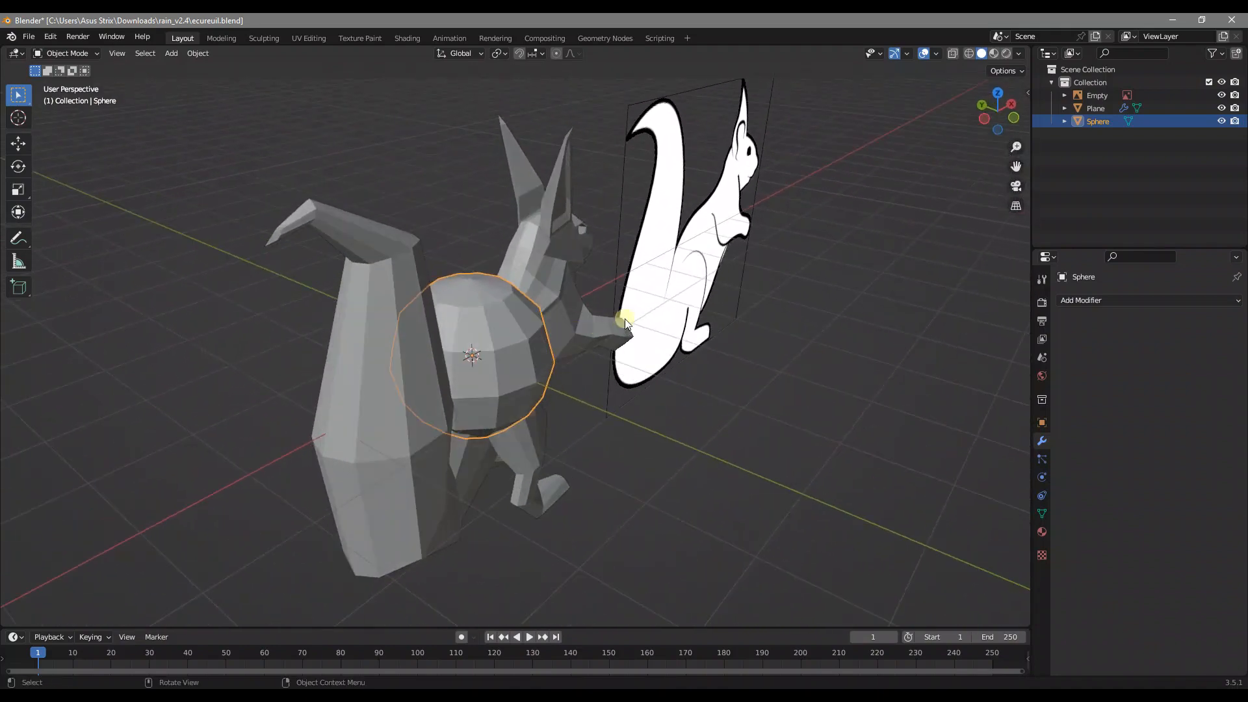
Move the sphere to the squirrel's head and scale it down to about 0.186.
middle_click_drag(625, 318, 552, 326)
key("g")
middle_click_drag(434, 268, 711, 242)
key("s")
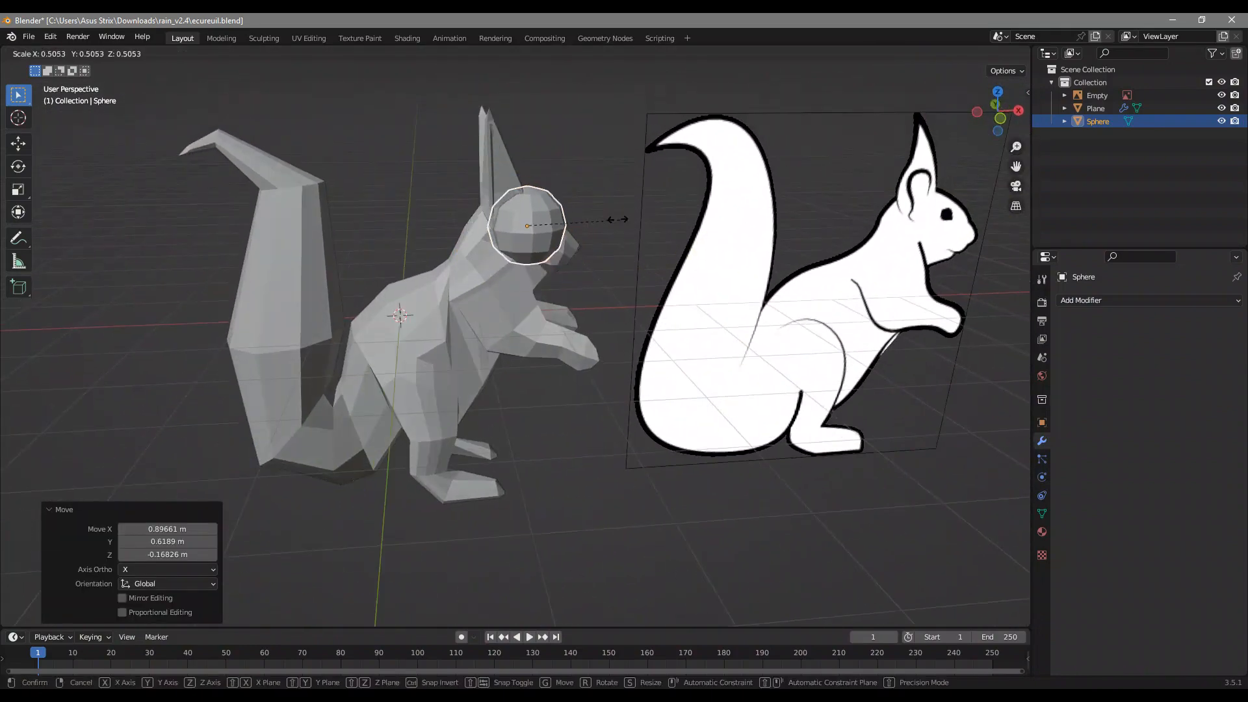
left_click(561, 221)
scroll(490, 278, "up", 5)
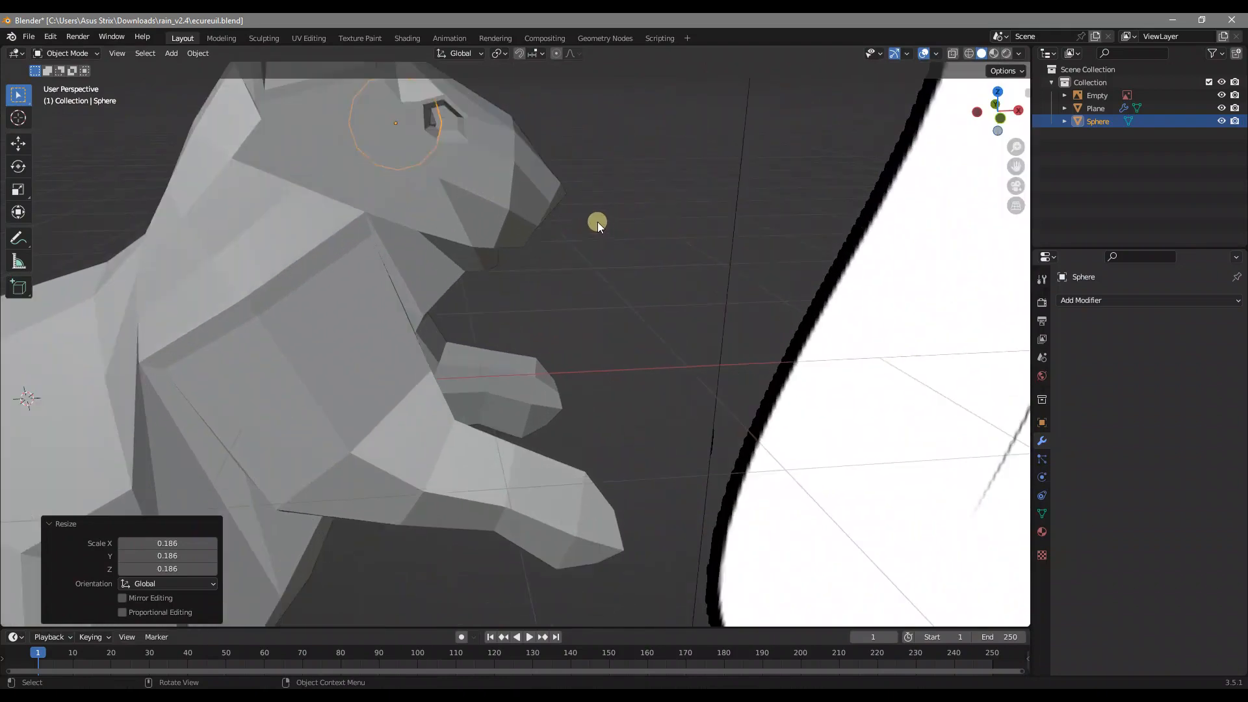
Move the sphere into the eye socket and rotate it in two views, first by about 88°.
key("g")
left_click(603, 223)
middle_click_drag(606, 217, 681, 208)
key("r")
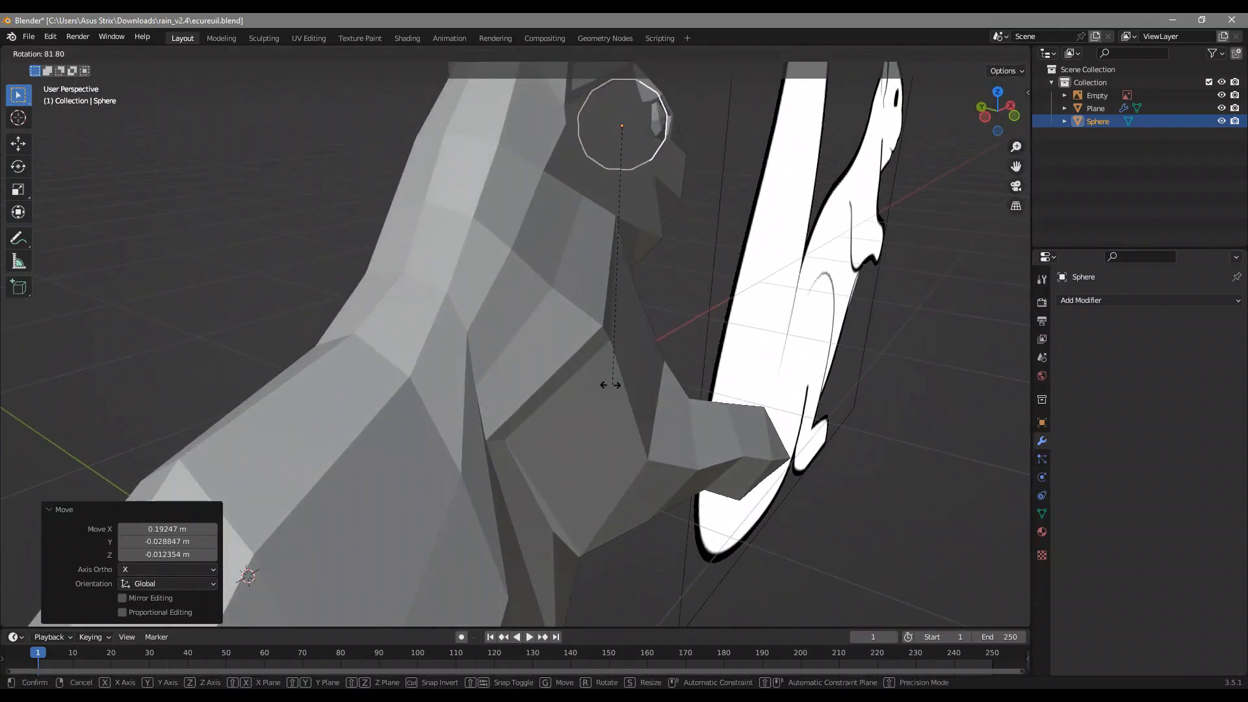
left_click(582, 382)
middle_click_drag(583, 382, 566, 356)
middle_click_drag(678, 285, 703, 288)
key("r")
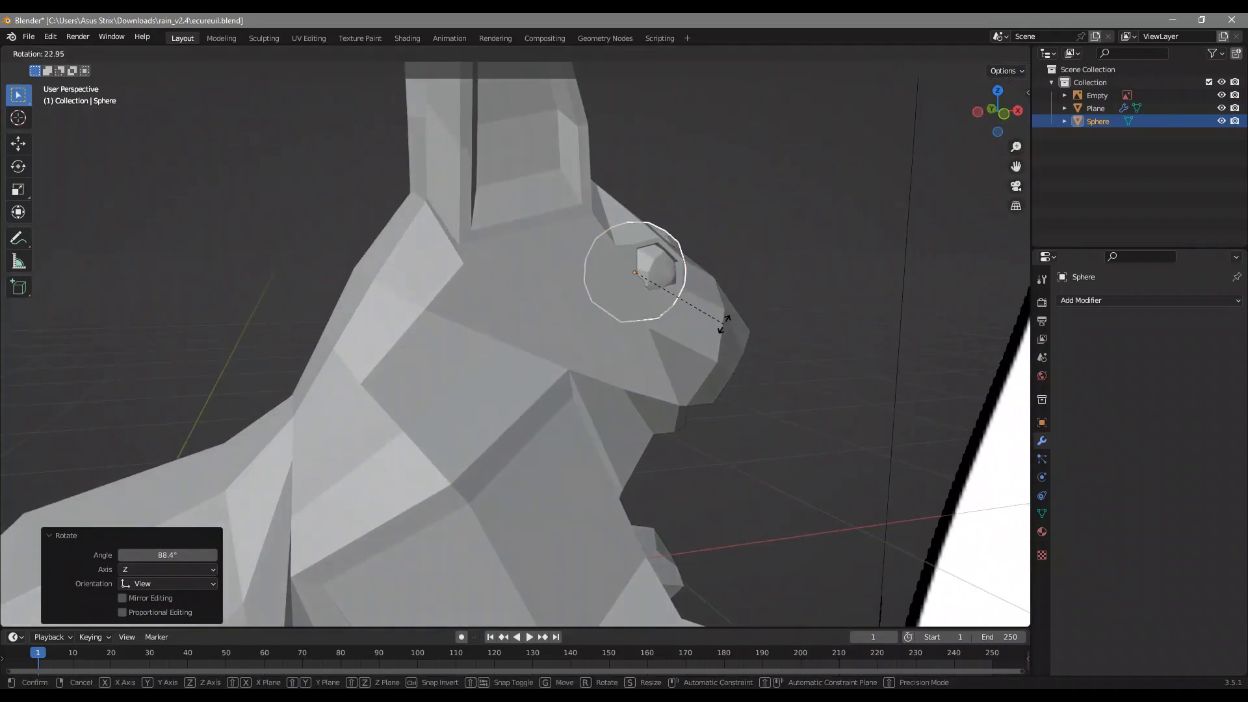
left_click(723, 322)
Resize the eyeball sphere, adjust its height along Z, and scale it by a further 0.88.
key("s")
left_click(720, 296)
middle_click_drag(687, 295, 603, 269)
key("g")
key("z")
left_click(652, 287)
key("s")
left_click(633, 268)
Shift and rescale the eyeball so that it sits just inside the eye socket opening.
key("g")
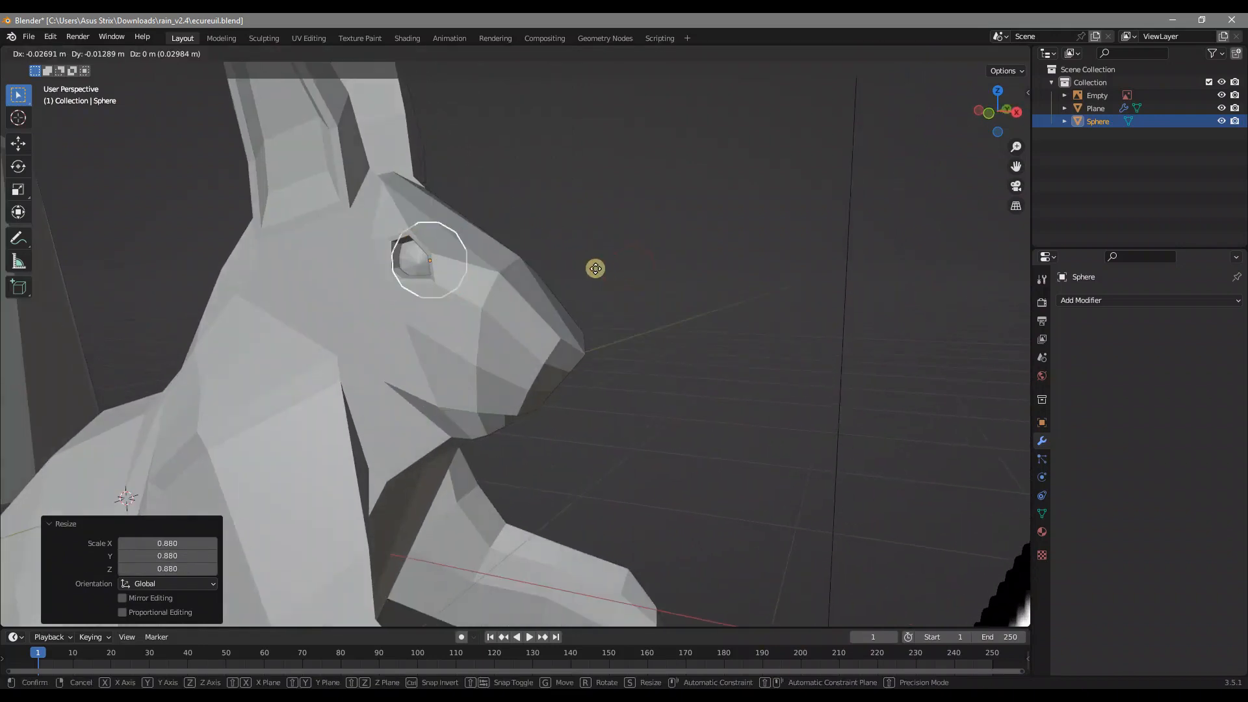
left_click(585, 267)
middle_click_drag(585, 267, 532, 251)
key("s")
left_click(631, 275)
key("g")
left_click(692, 276)
key("g")
left_click(618, 272)
middle_click_drag(525, 322, 552, 322)
scroll(543, 315, "up", 4)
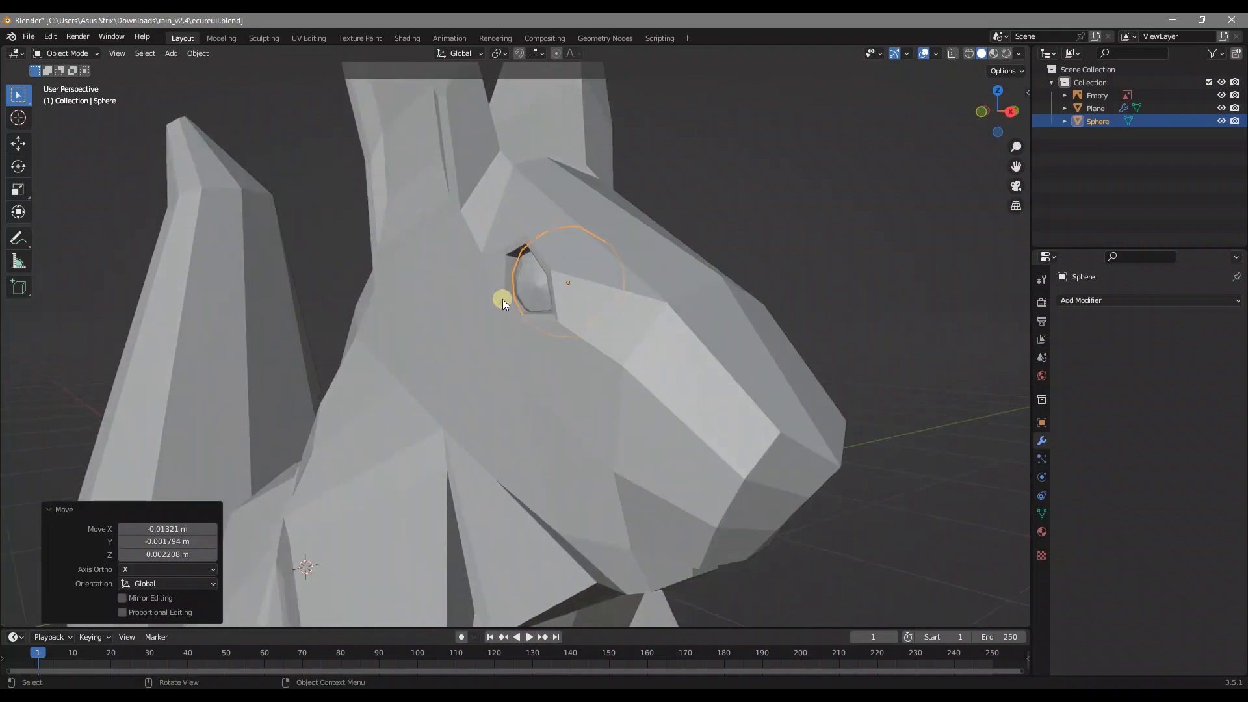
Edit the squirrel mesh and move the eye socket's front vertices along Y with proportional editing.
left_click(628, 309)
key("Tab")
key("c")
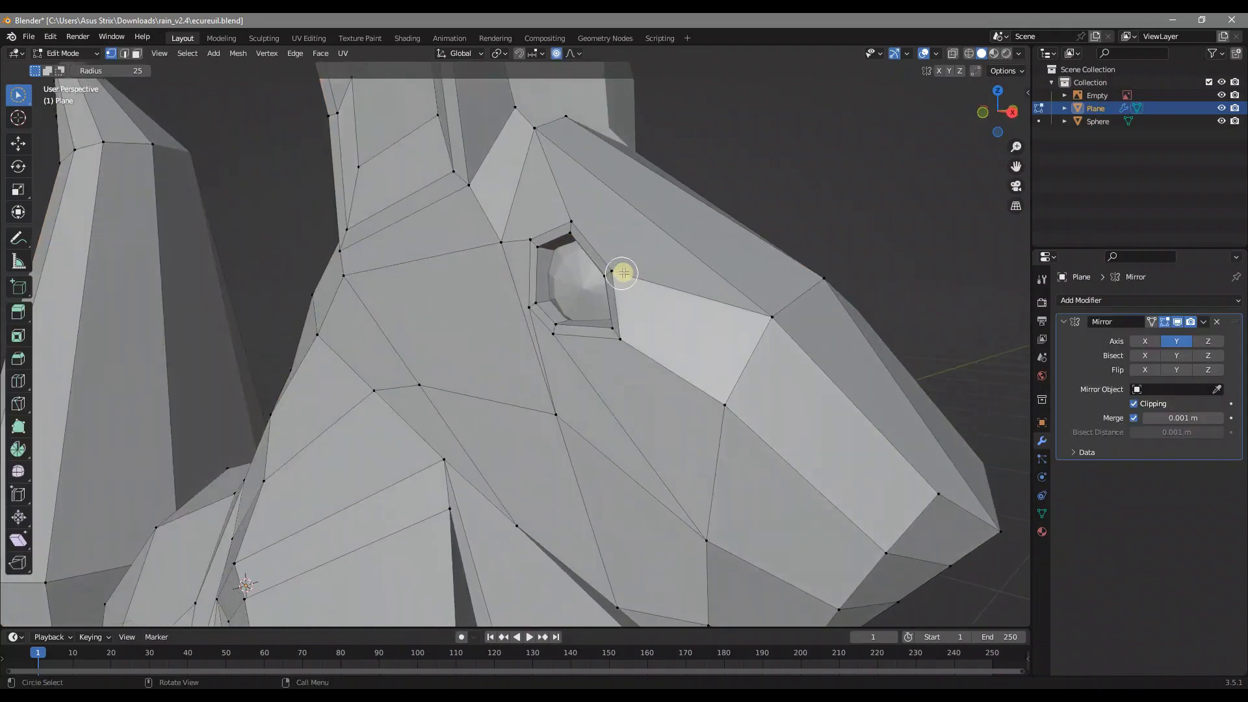
left_click_drag(618, 270, 630, 349)
right_click(615, 278)
middle_click_drag(615, 278, 624, 357)
key("g")
key("y")
scroll(606, 341, "up", 8)
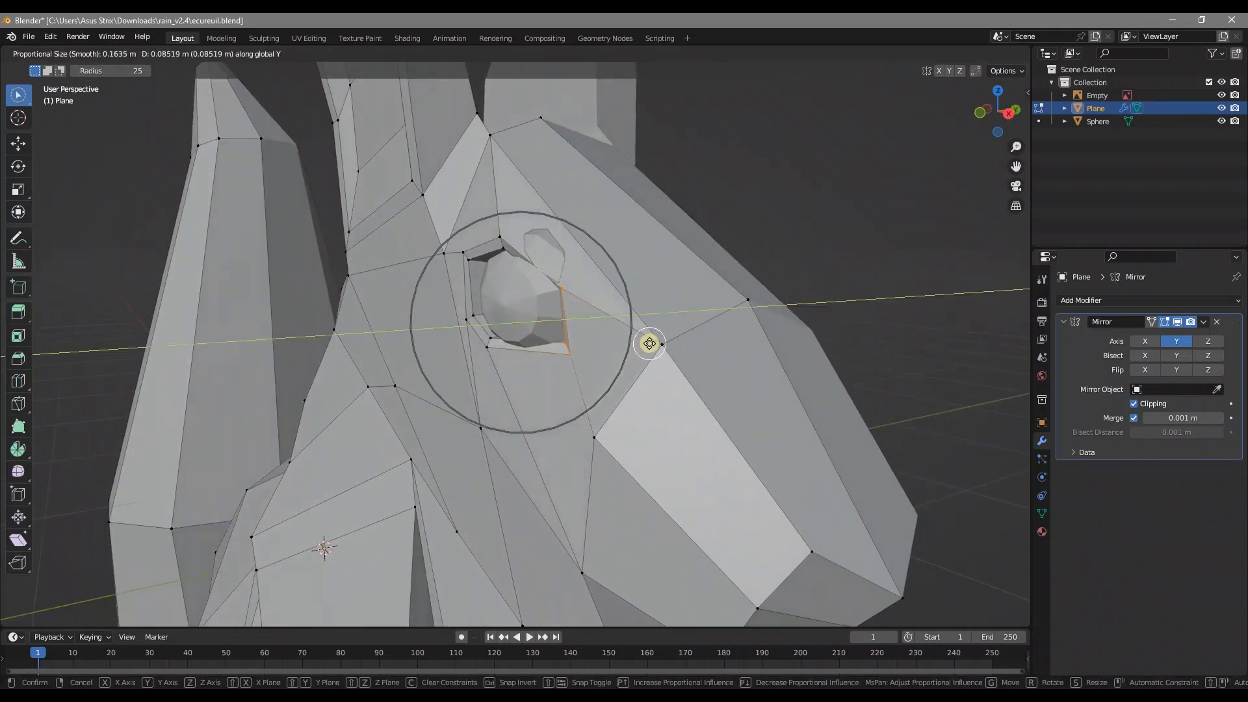
left_click(654, 343)
Select the widest vertices on the side of the muzzle and move them along Y.
middle_click_drag(650, 340, 437, 308)
left_click(580, 365)
scroll(571, 318, "down", 6)
key("g")
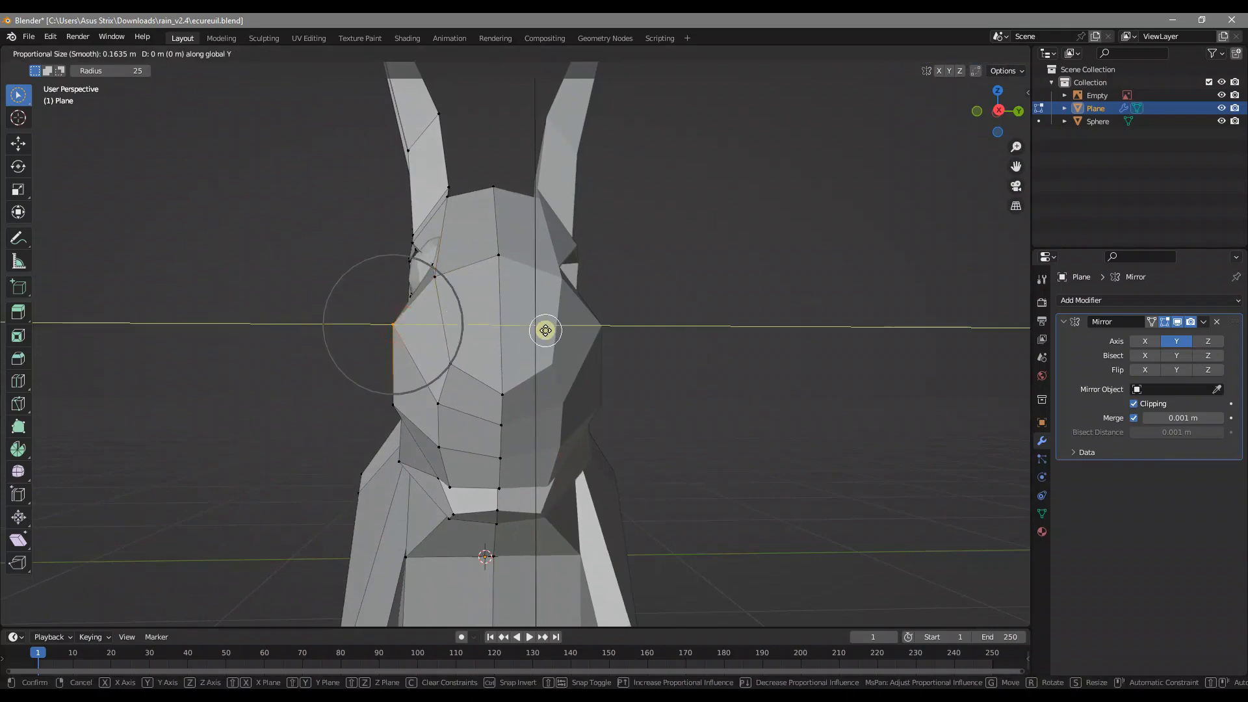
key("y")
left_click(566, 336)
Circle-select the vertices behind the eye socket and move them along Y.
mouse_move(566, 336)
middle_mouse_down()
mouse_move(440, 312)
mouse_move(505, 282)
middle_mouse_up()
key("c")
left_click_drag(512, 331, 513, 332)
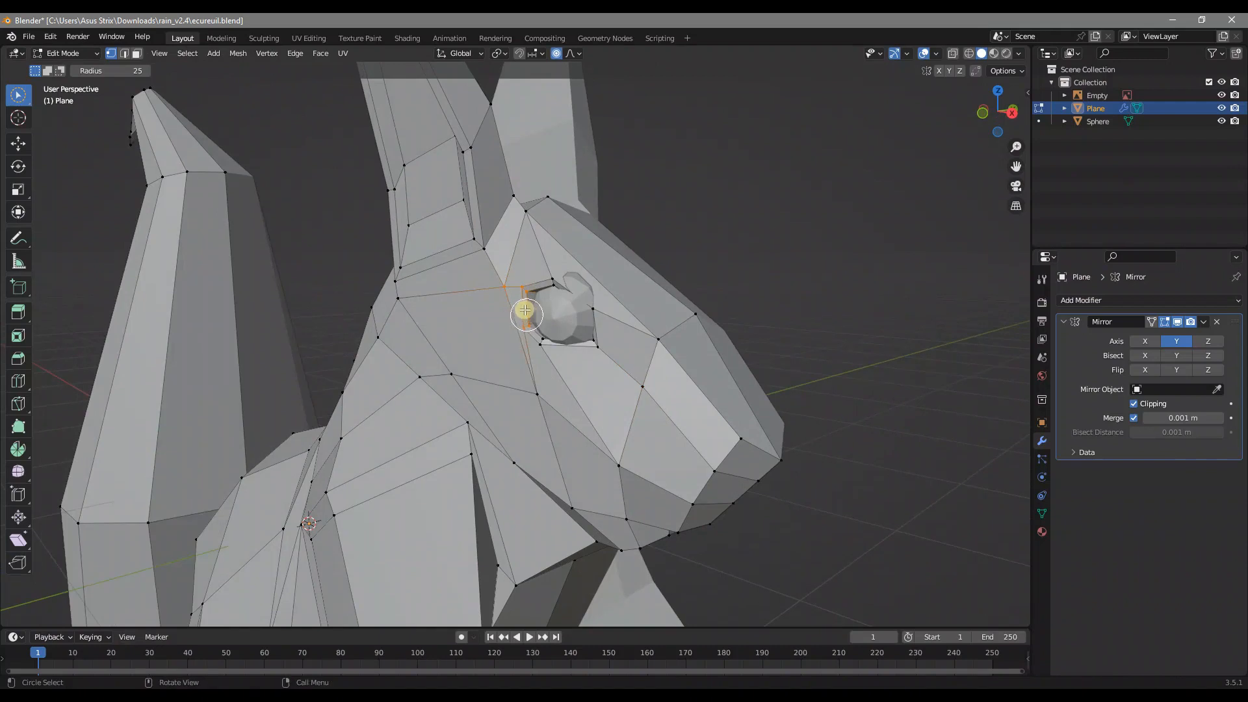
middle_click_drag(524, 295, 515, 290)
key("g")
key("y")
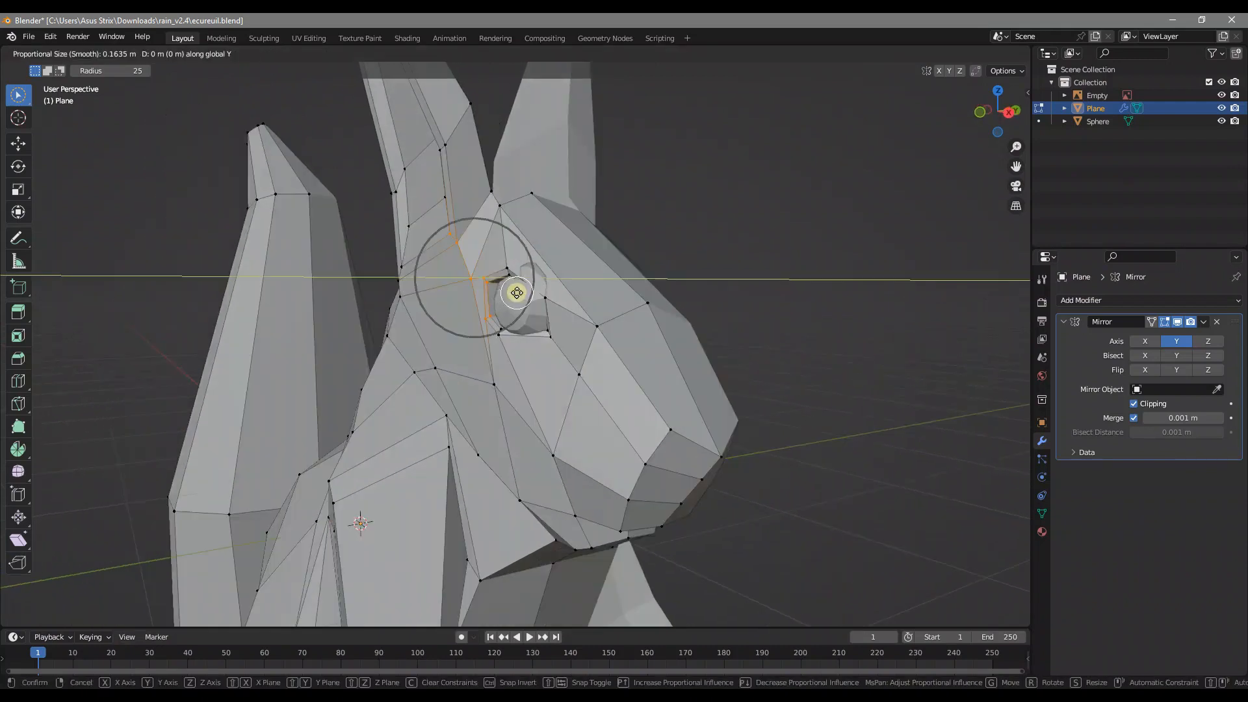
left_click(506, 290)
Pull the rear cheek vertex about 0.23 m outward, and reposition the vertex above it.
middle_click_drag(466, 340, 535, 345)
left_click(550, 388)
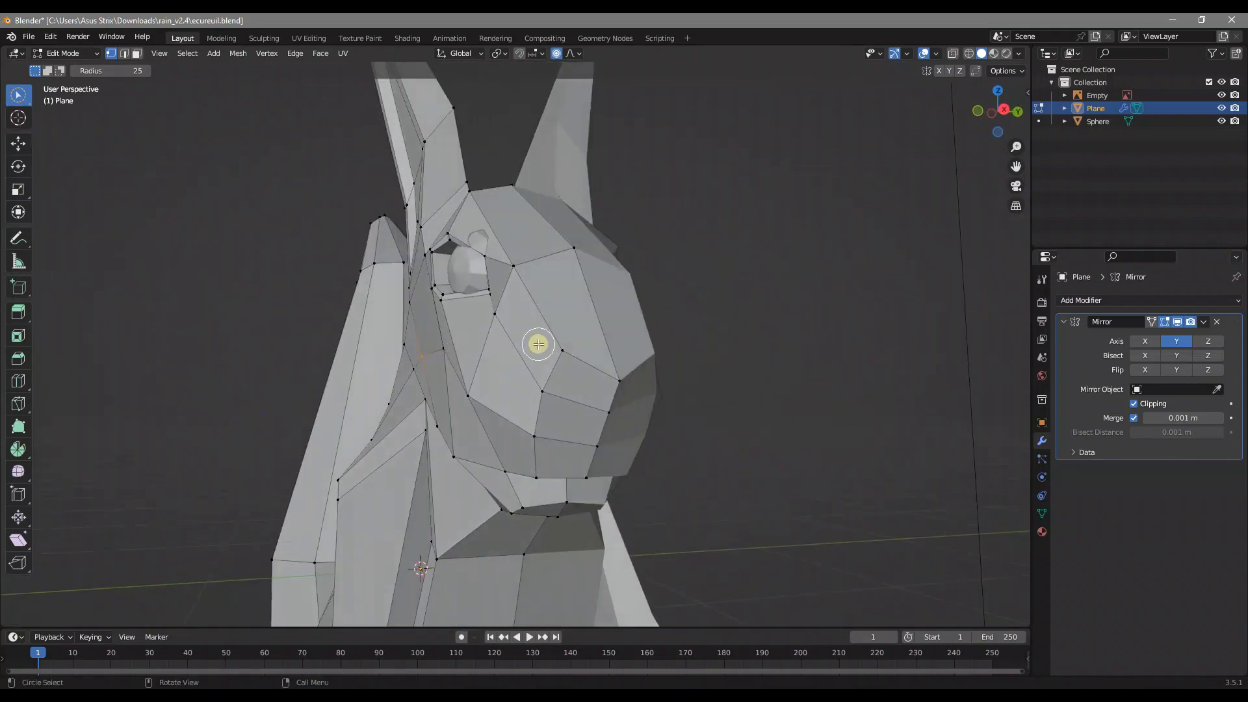
key("g")
scroll(507, 329, "up", 3)
left_click(472, 345)
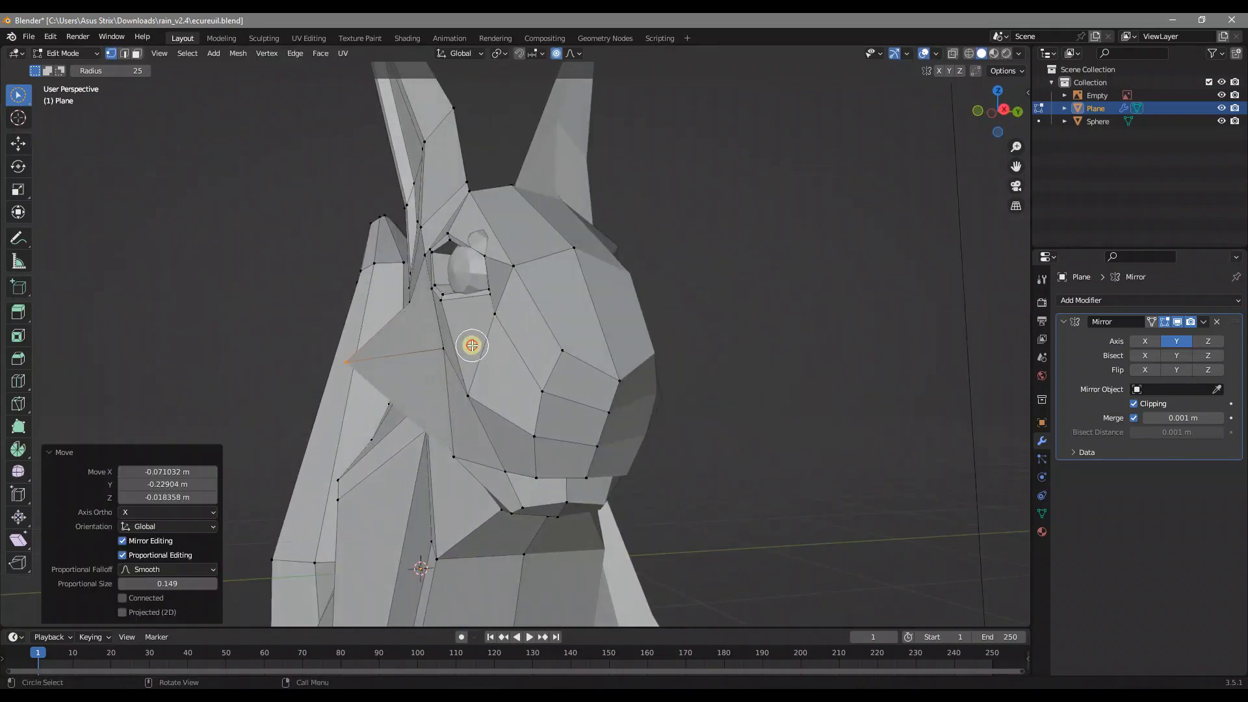
left_click(427, 309)
key("g")
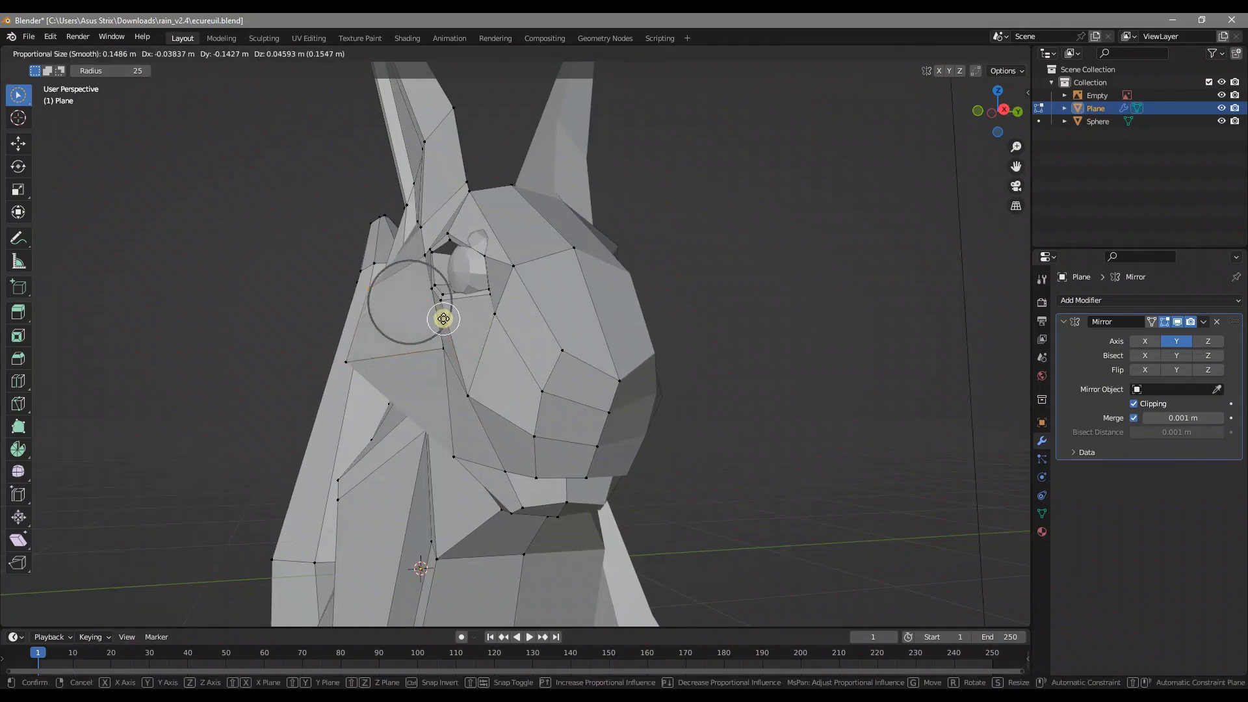
left_click(452, 323)
Select the cheek and jaw vertices below the eye and reposition them to reshape the face.
middle_click_drag(455, 325, 607, 390)
left_click_drag(527, 390, 527, 390)
middle_click_drag(527, 390, 481, 299)
key("g")
left_click(746, 427)
key("g")
left_click(469, 443)
key("g")
left_click(771, 487)
key("g")
left_click(470, 384)
Move the lower and rear corner vertices of the eye socket to fit around the eyeball.
left_click(488, 367)
key("g")
left_click(635, 398)
left_click(478, 359)
middle_click_drag(496, 365, 488, 372)
key("g")
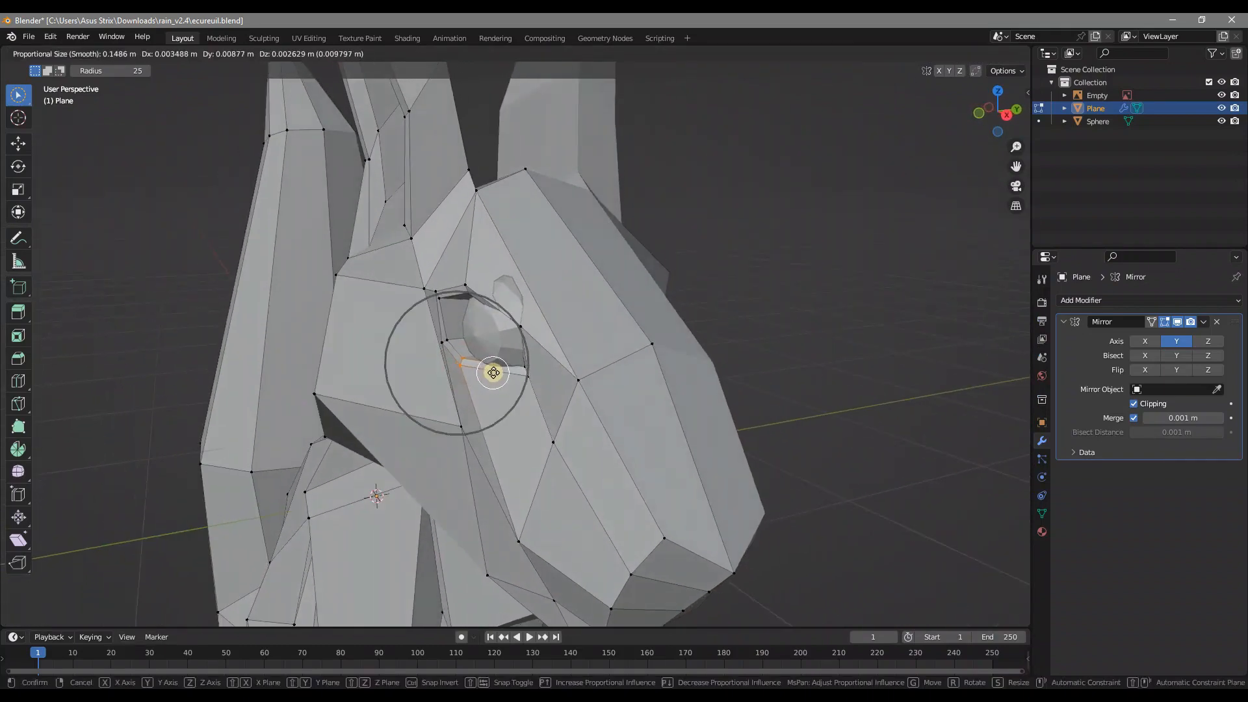
left_click(502, 371)
left_click(446, 289)
key("g")
left_click(479, 301)
Adjust the height of a vertex on the upper rim of the eye socket along Z.
middle_click_drag(479, 300, 543, 267)
left_click(576, 237)
key("g")
key("z")
left_click(578, 232)
Return to Object Mode, rotate the eyeball about 22.7° around Z, and reposition it in the socket.
key("Tab")
left_click(598, 286)
middle_click_drag(647, 327, 720, 350)
key("g")
left_click(689, 346)
key("g")
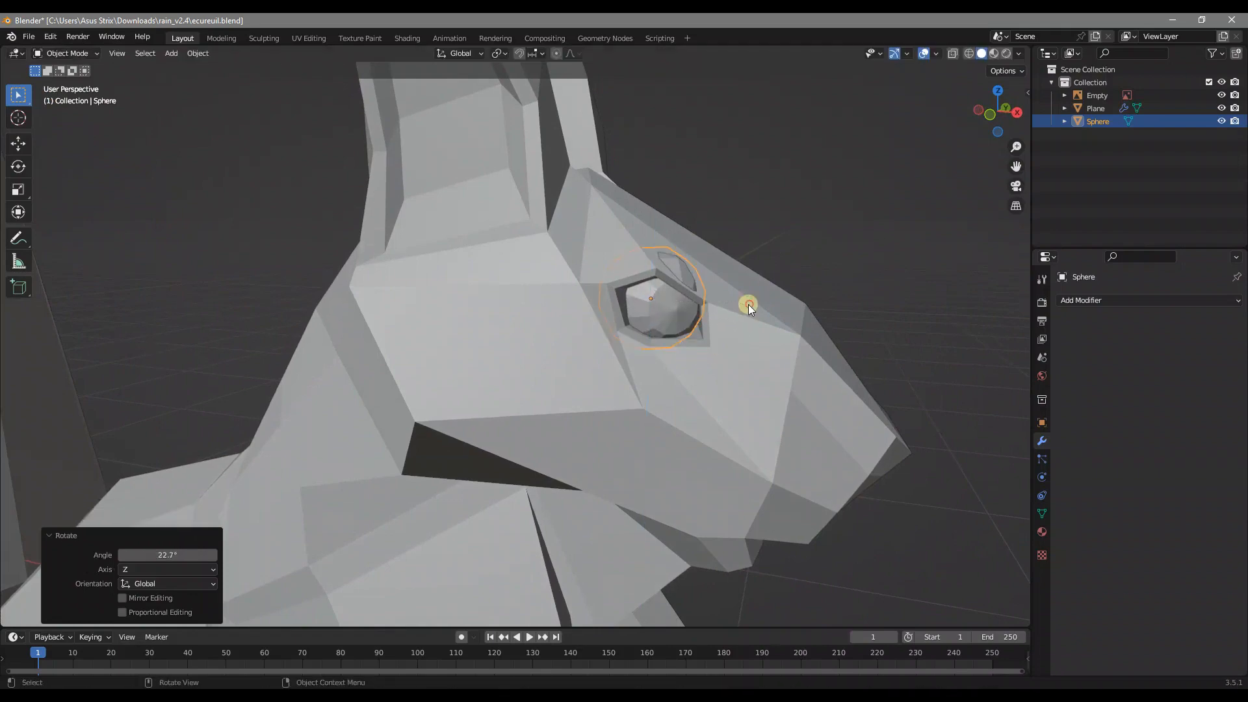
left_click(742, 319)
Move the eyeball within the socket, lower it about 0.028 m along Z, and nudge it to center it.
middle_click_drag(699, 317, 783, 323)
key("g")
left_click(641, 302)
key("g")
key("z")
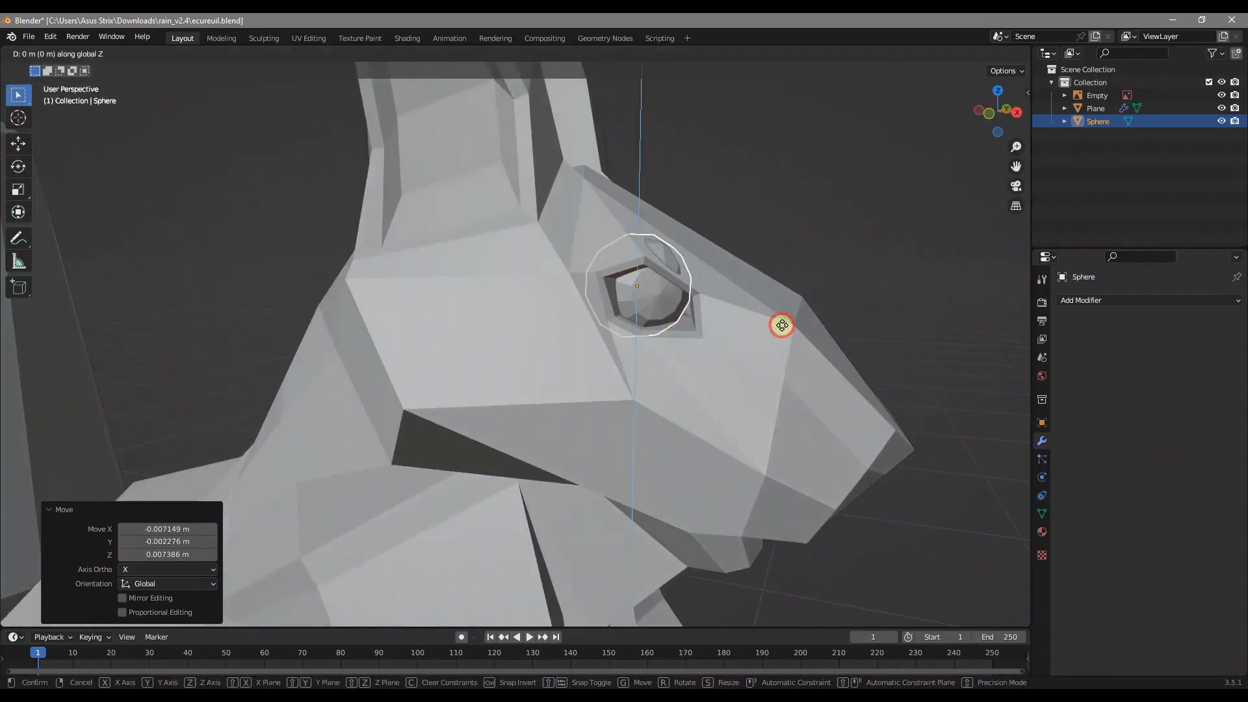
left_click(780, 337)
mouse_move(780, 337)
middle_mouse_down()
mouse_move(688, 326)
mouse_move(765, 325)
middle_mouse_up()
key("g")
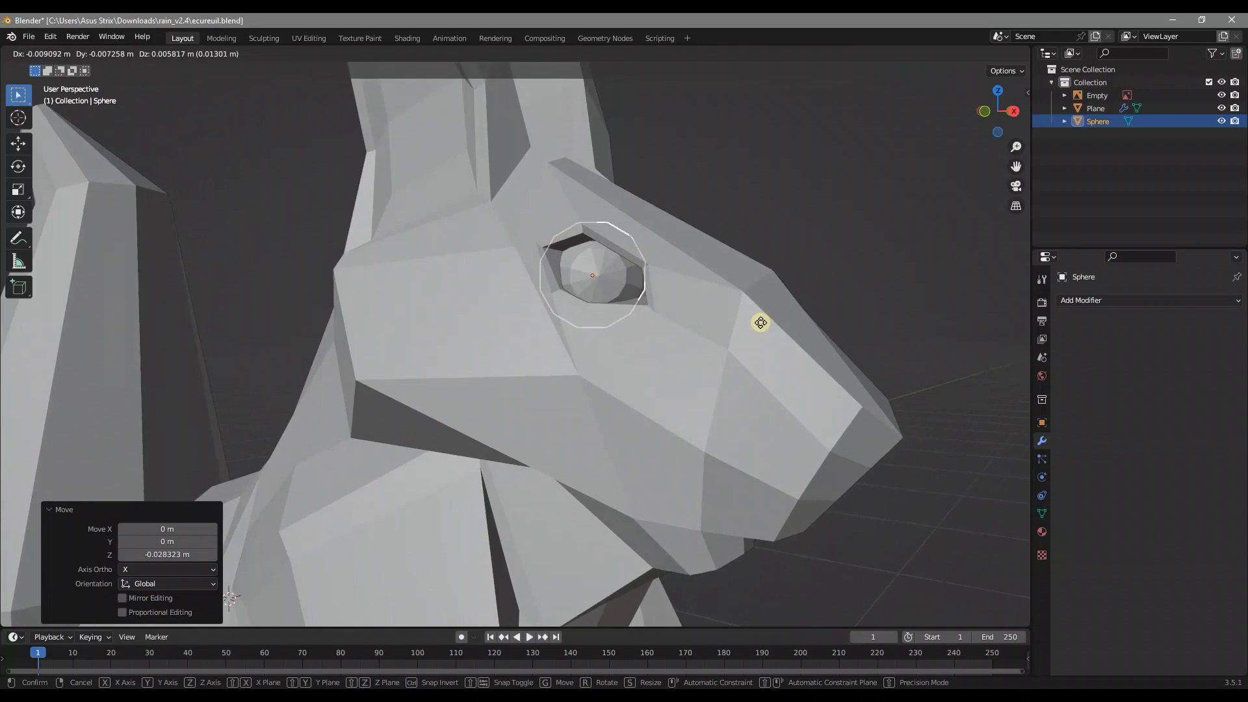
left_click(759, 323)
Check the eye from the side, shift the eyeball slightly outward, and scale it down a little.
left_click(714, 199)
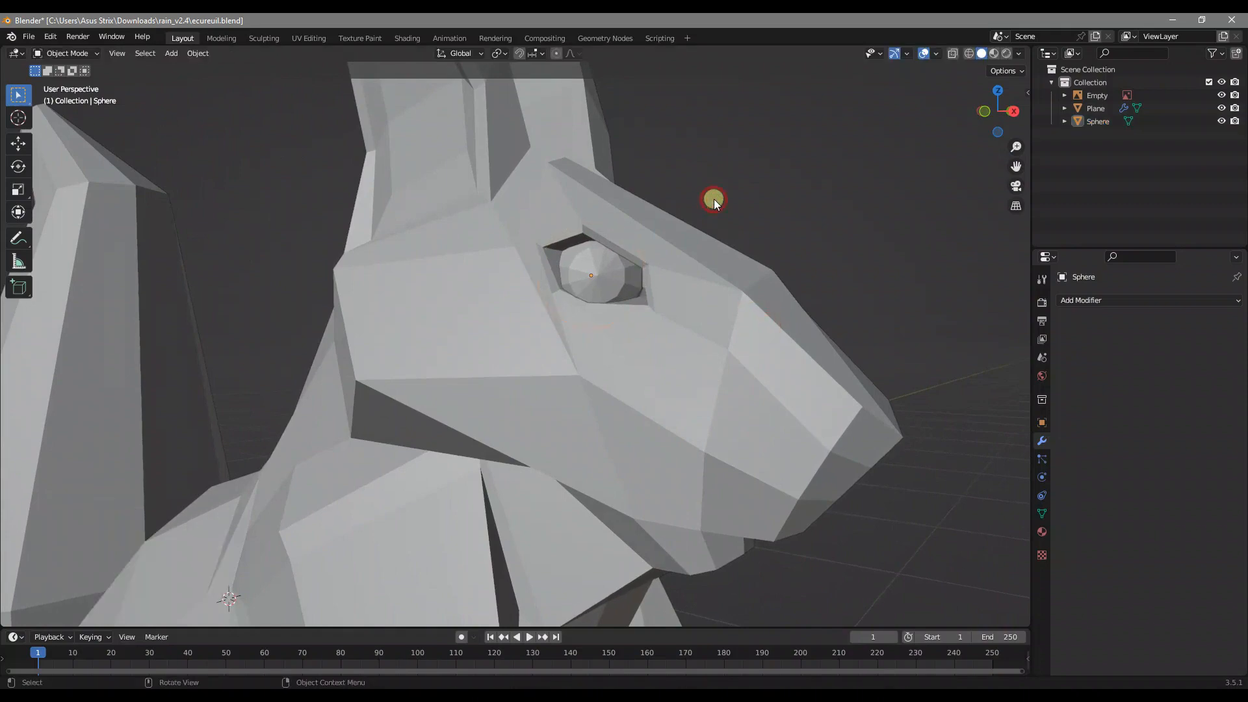
scroll(714, 199, "down", 5)
middle_click_drag(685, 364, 716, 354)
scroll(711, 328, "up", 4)
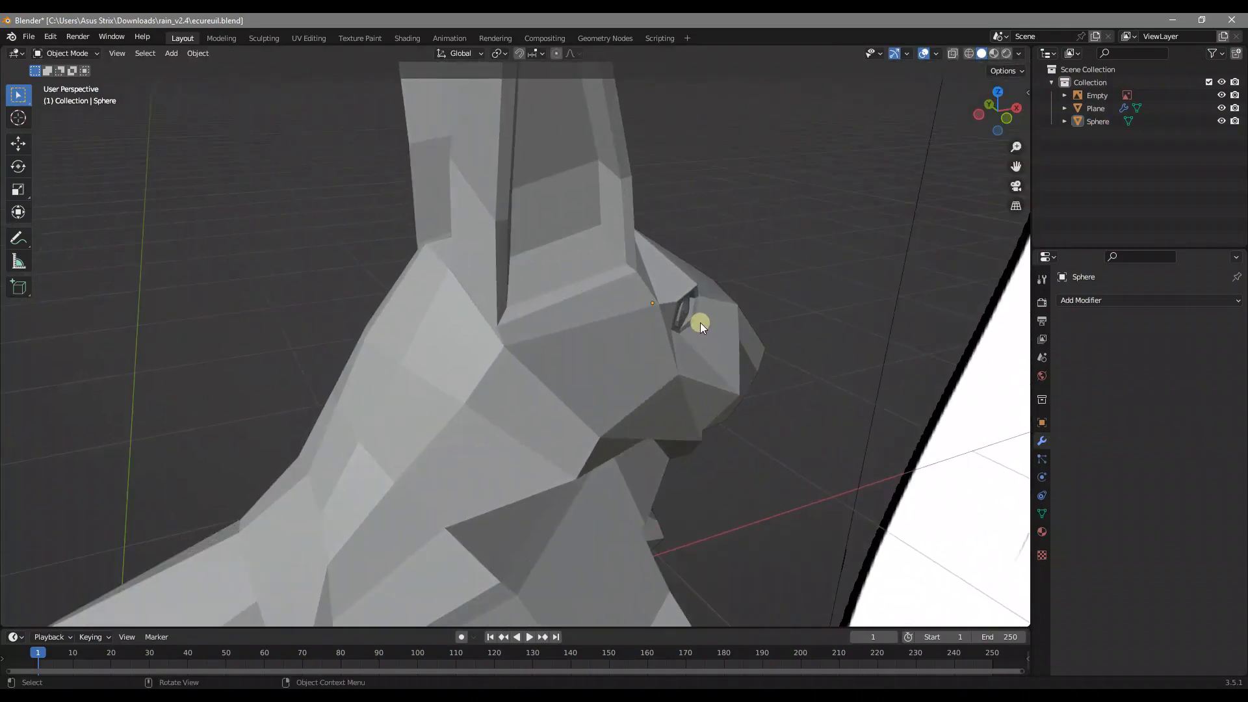
left_click(711, 324)
scroll(715, 329, "up", 2)
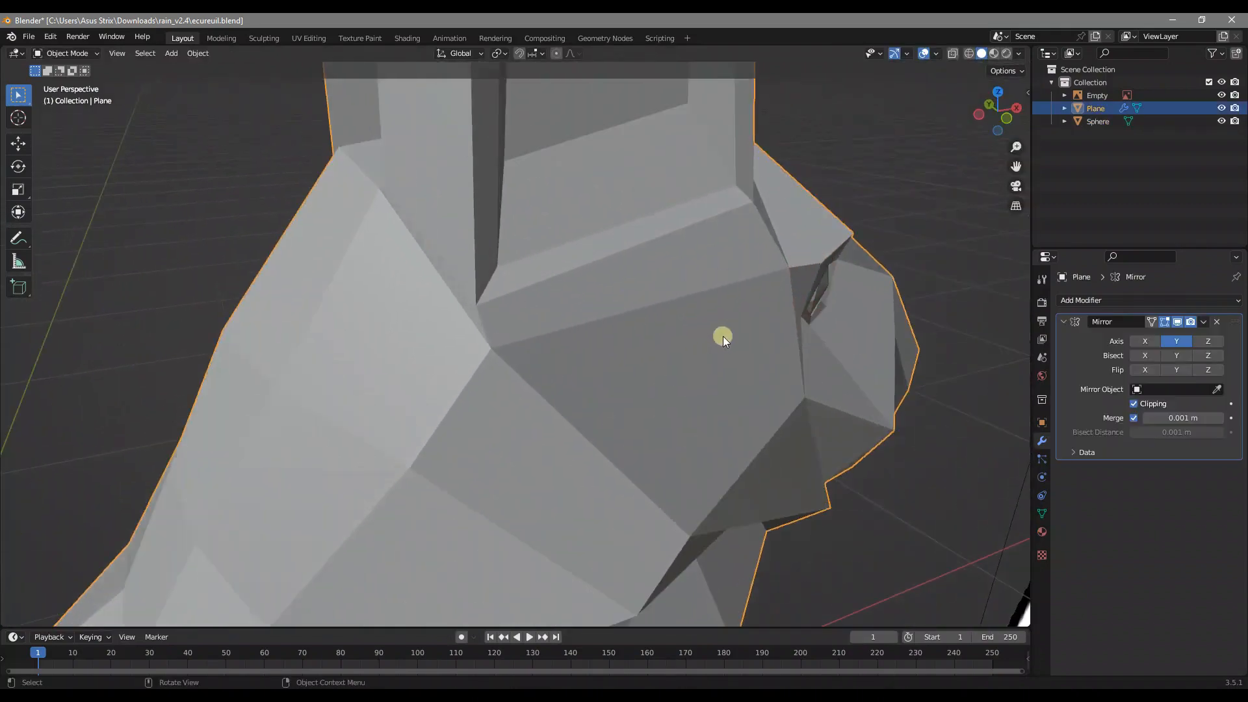
left_click(827, 290)
key("g")
left_click(842, 297)
middle_click_drag(830, 296, 685, 257)
key("s")
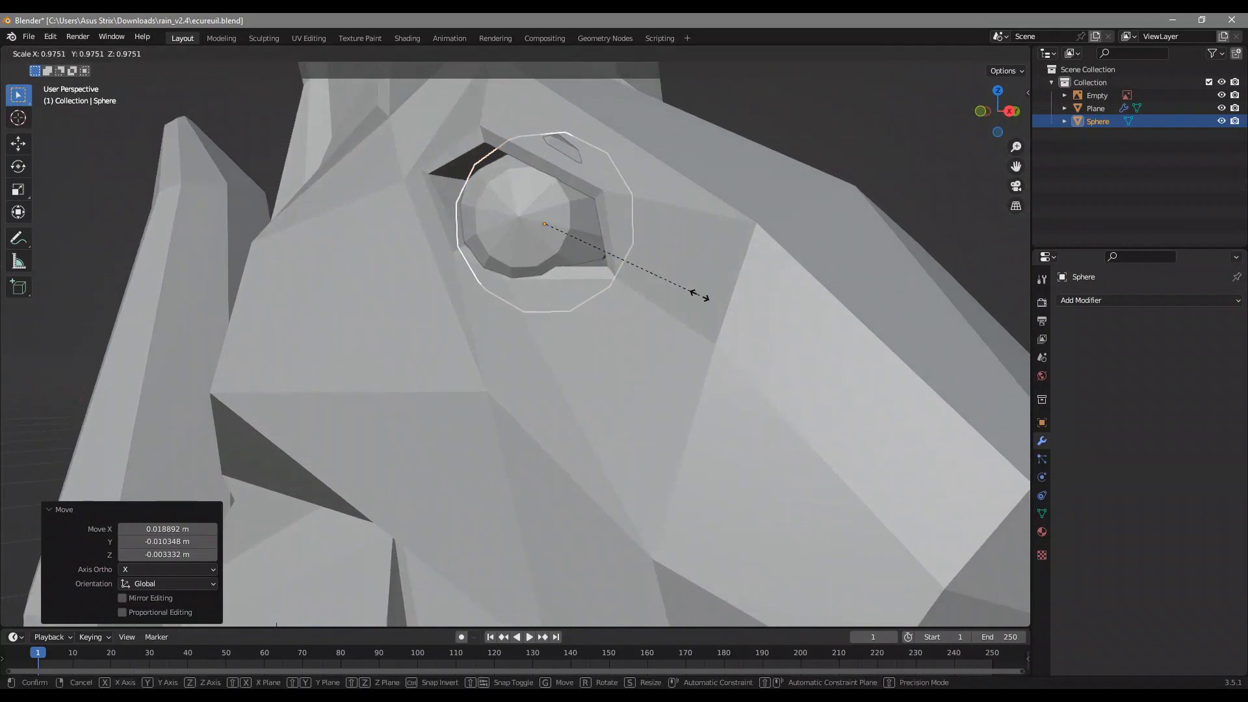
left_click(704, 294)
middle_click_drag(703, 294, 707, 294)
Raise the eye socket's top vertex and adjust its front upper corner along Z in the squirrel mesh.
key("Tab")
key("Tab")
left_click(554, 151)
middle_click_drag(553, 149, 618, 190)
key("Tab")
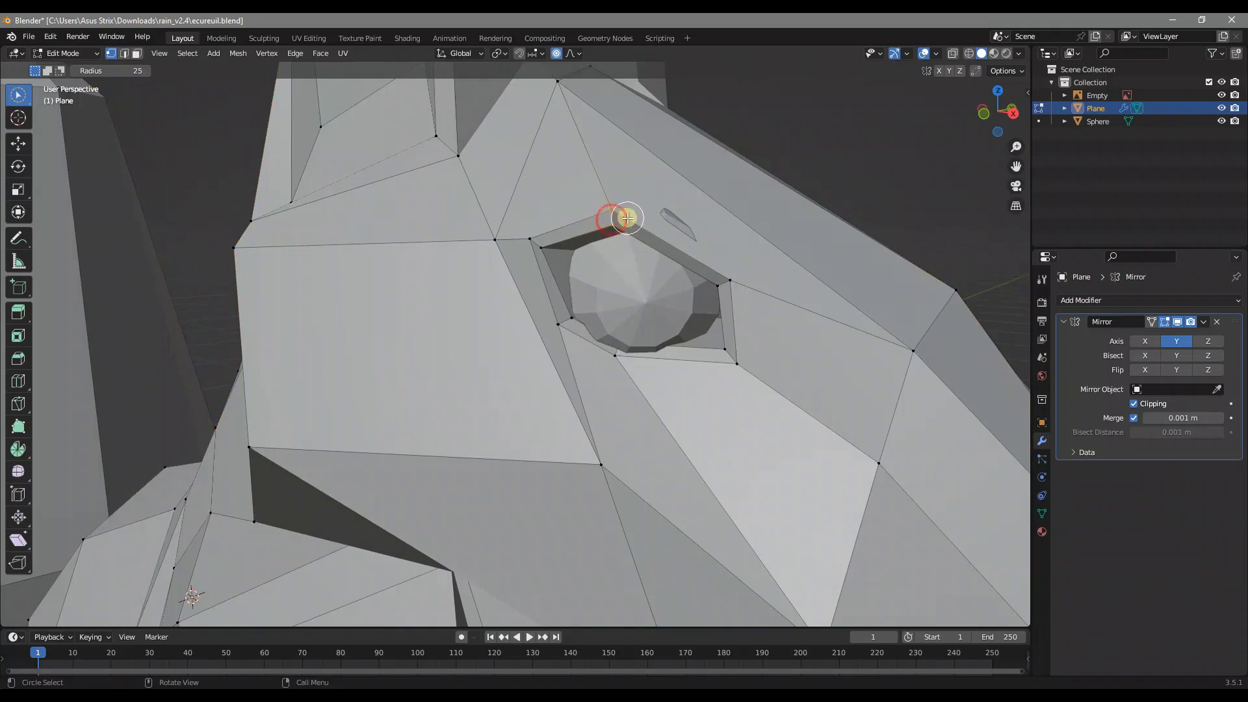
key("g")
key("z")
left_click(635, 200)
key("g")
key("z")
left_click(734, 274)
key("Tab")
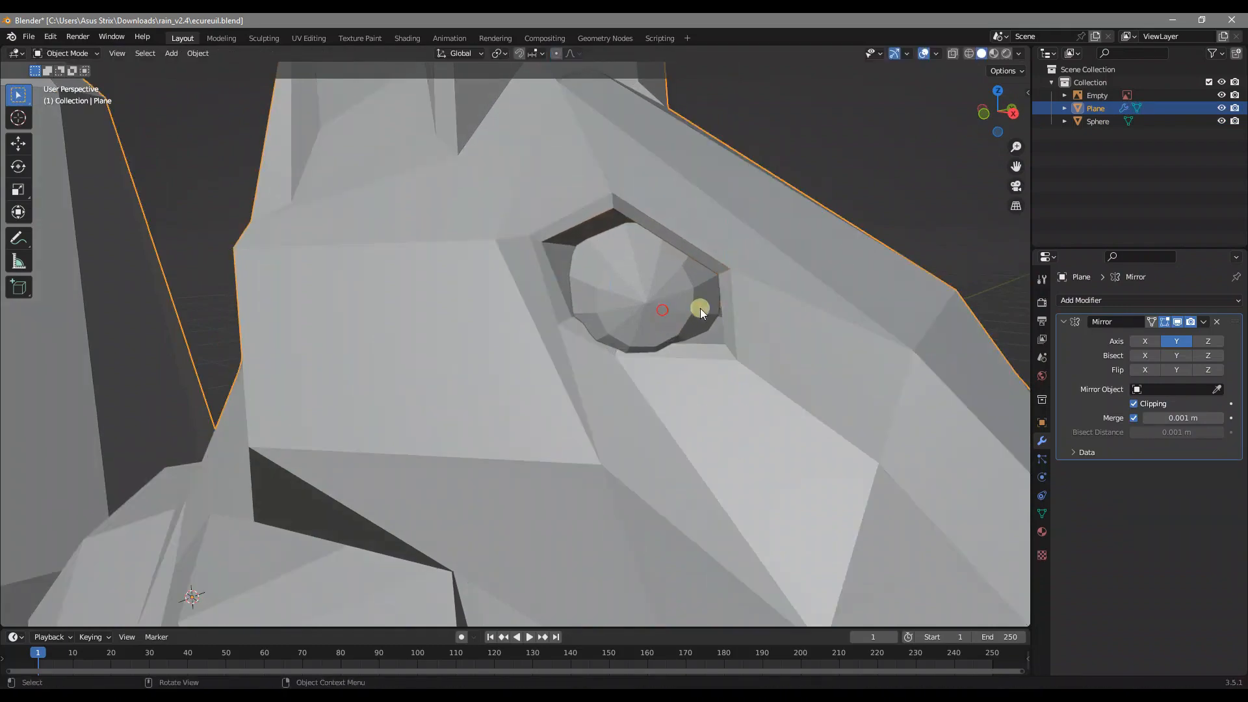
Select the eyeball sphere again and fine-tune its position in the reshaped socket.
middle_click_drag(700, 308, 845, 337)
left_click(836, 317)
key("g")
left_click(841, 317)
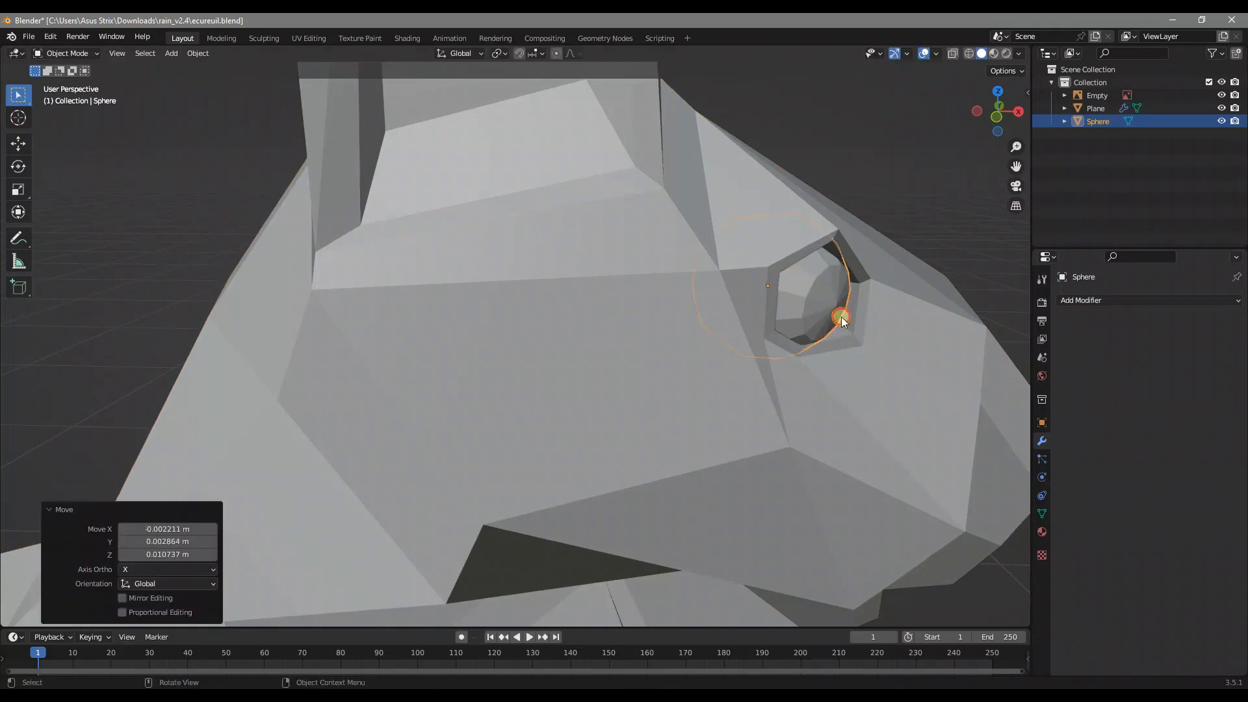
scroll(750, 299, "down", 6)
key("g")
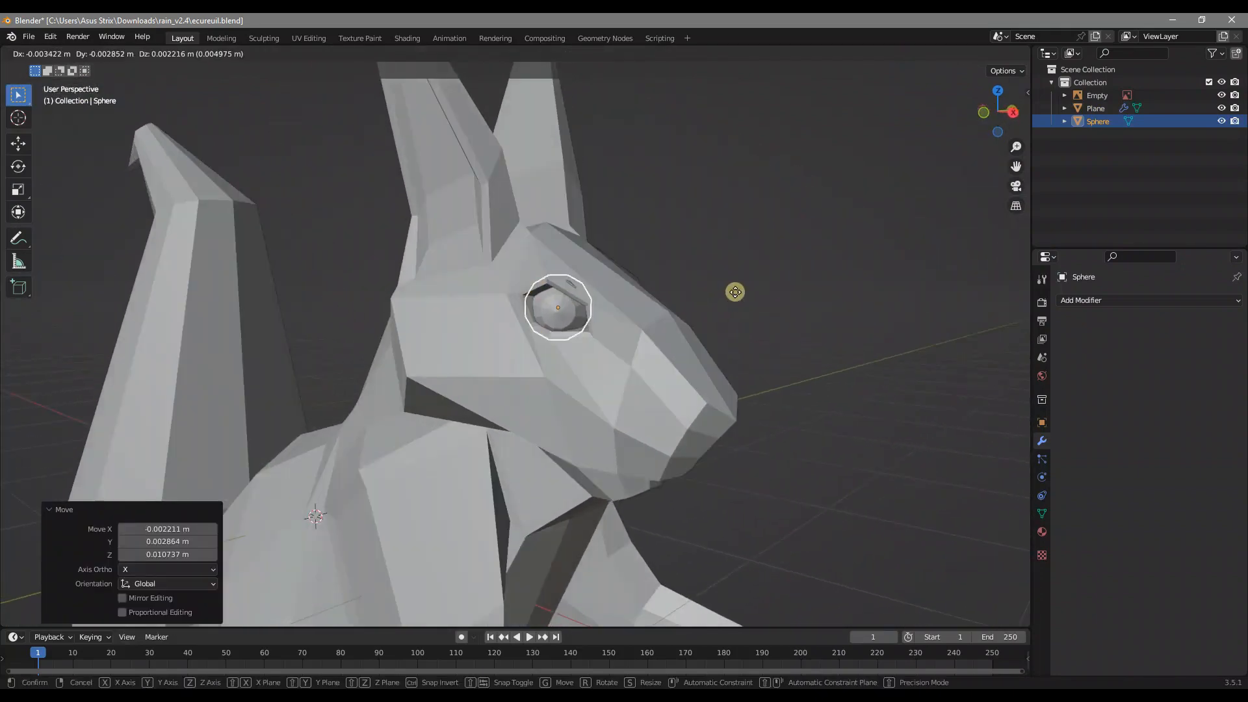
left_click(734, 293)
left_click(768, 216)
middle_click_drag(768, 218, 608, 328)
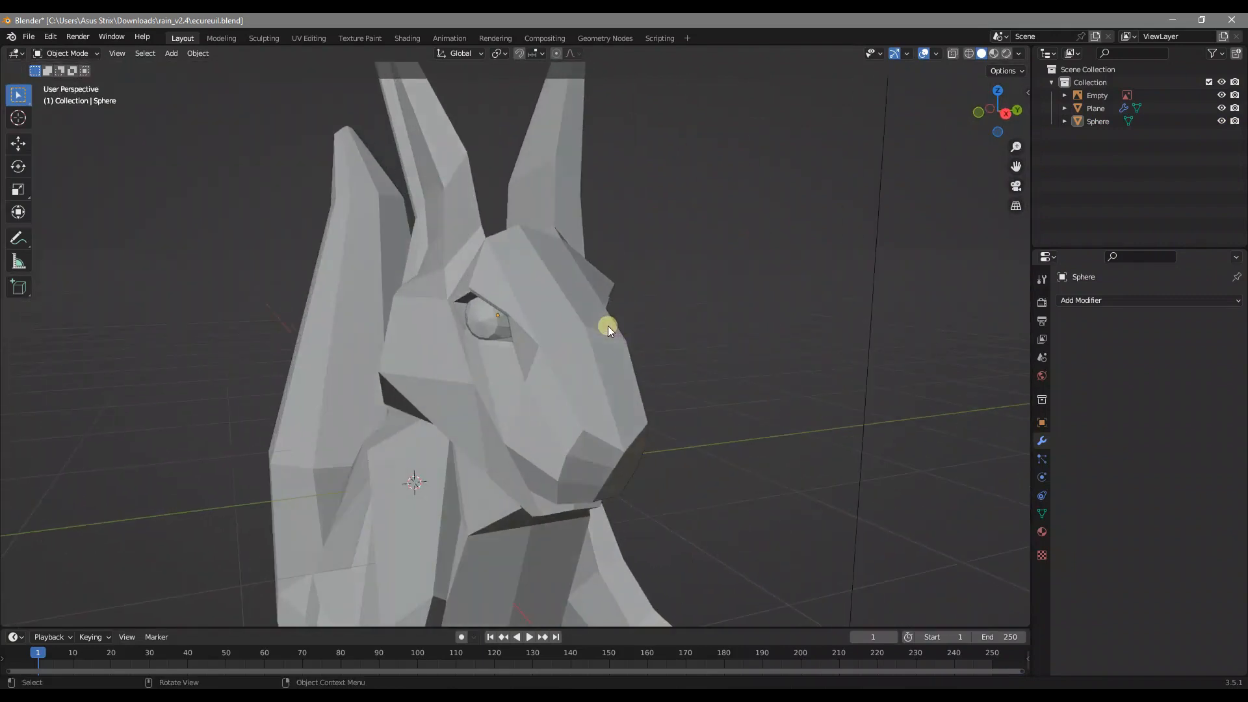
Apply the rotation and scale of the eyeball sphere.
left_click(495, 322)
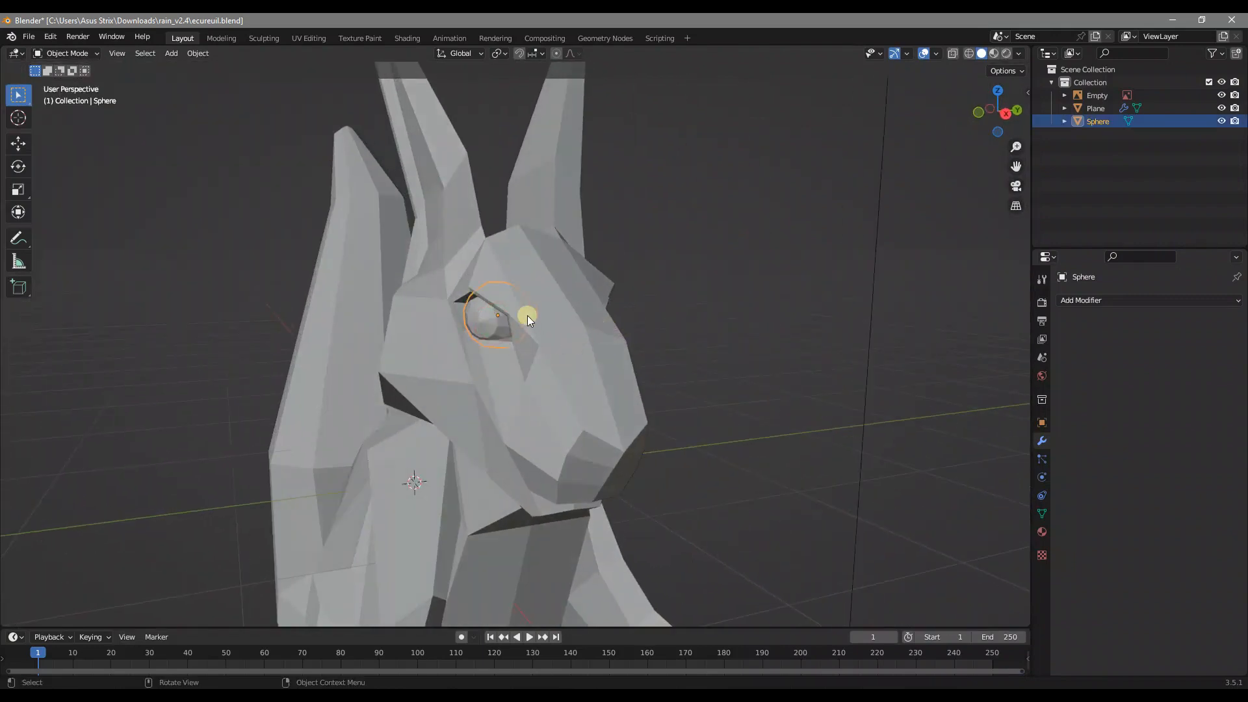
key("ctrl+a")
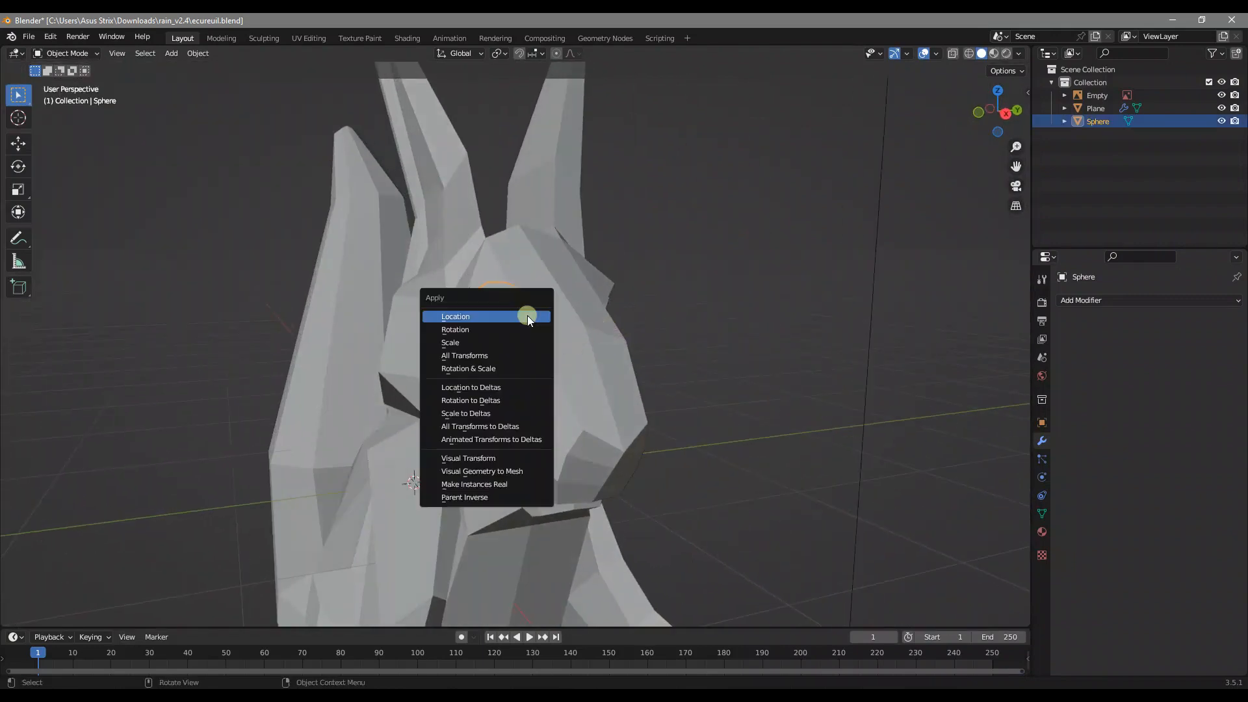
left_click(507, 368)
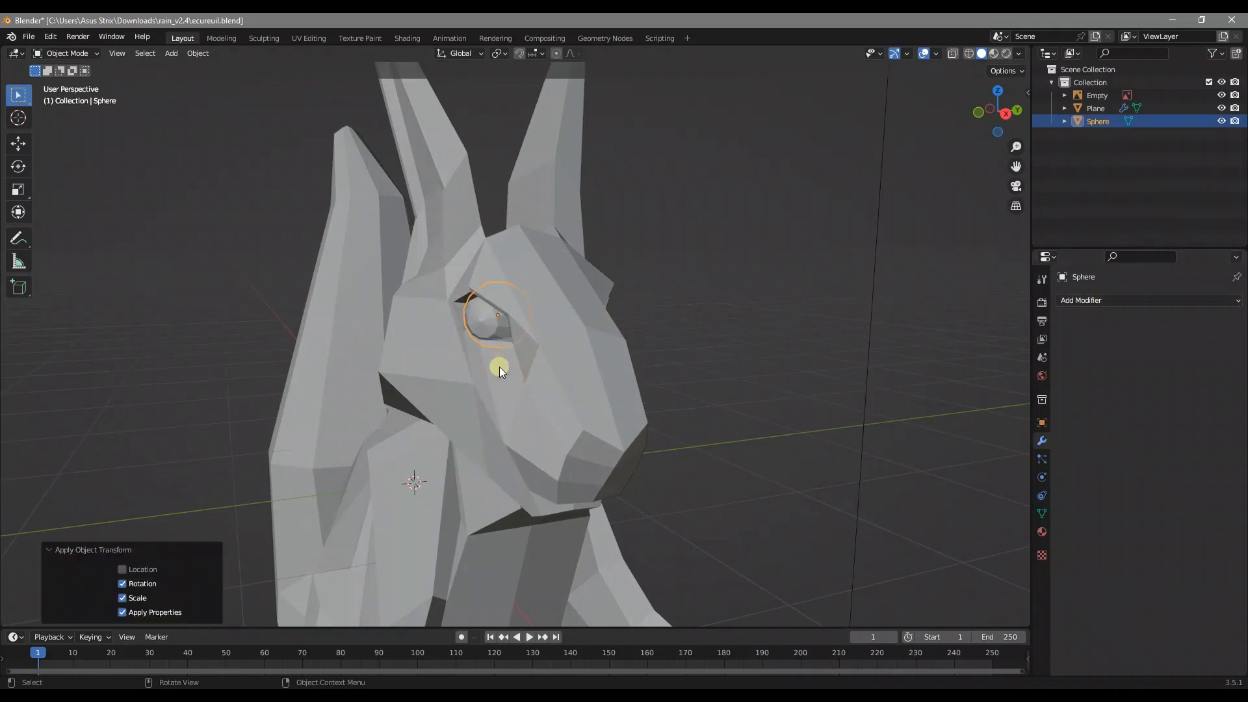
Add a Mirror modifier to the eyeball sphere and pick the squirrel mesh (Plane) as its mirror object.
left_click(1118, 302)
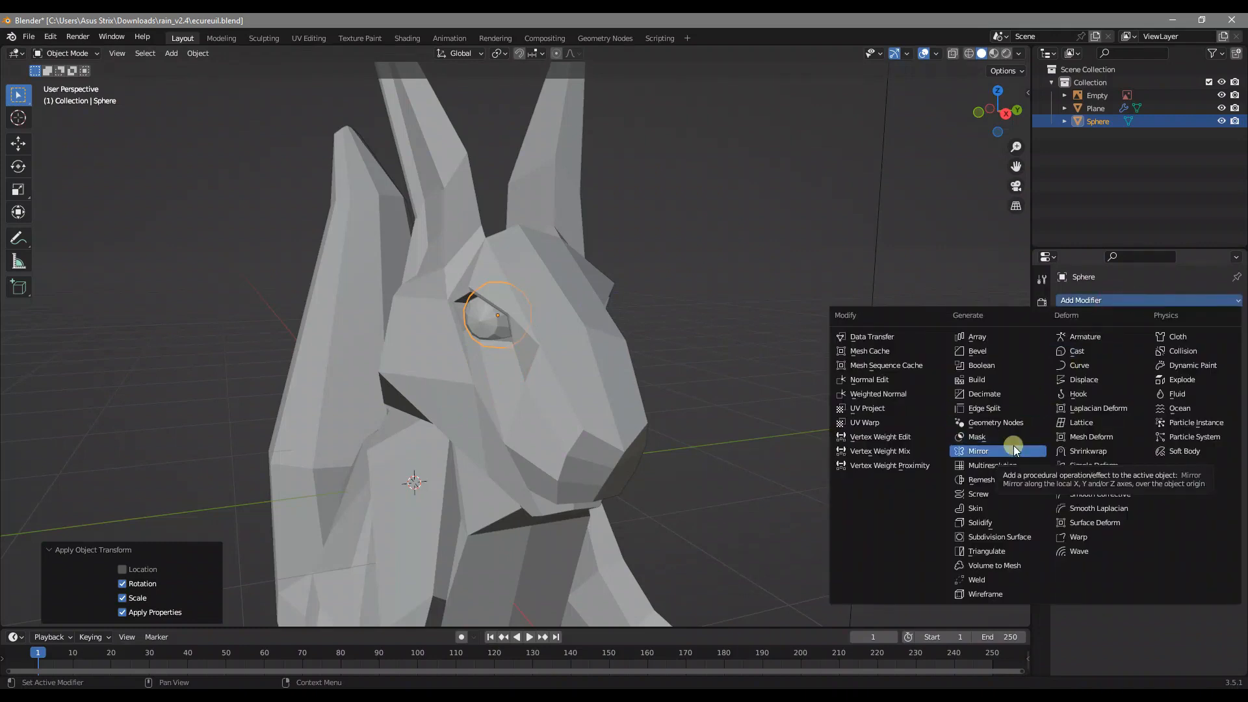
left_click(1097, 630)
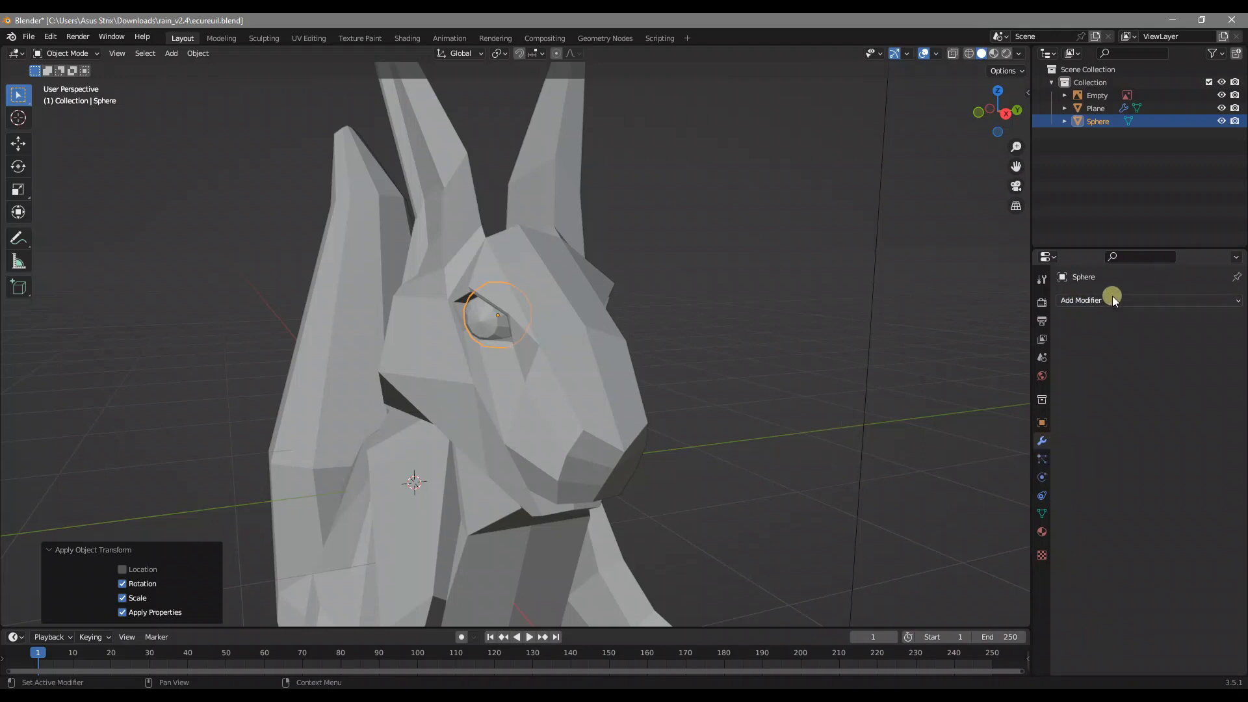
left_click(1092, 301)
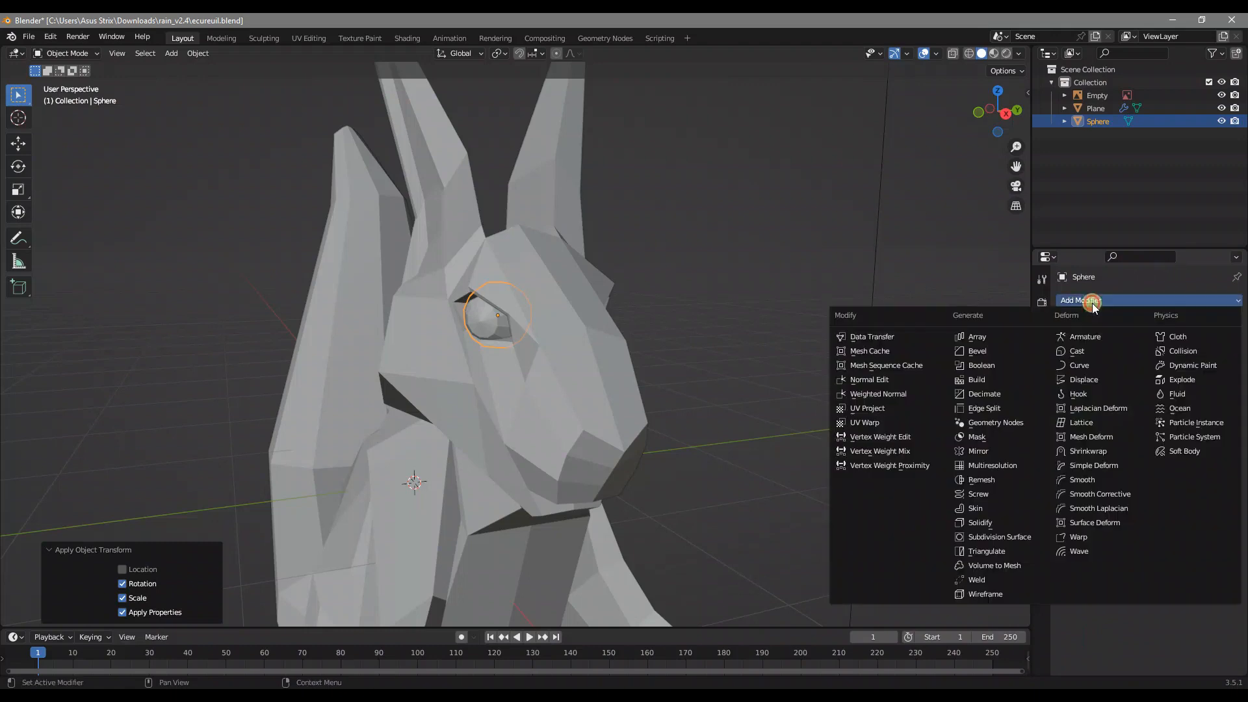
left_click(977, 452)
middle_click_drag(531, 302, 825, 337)
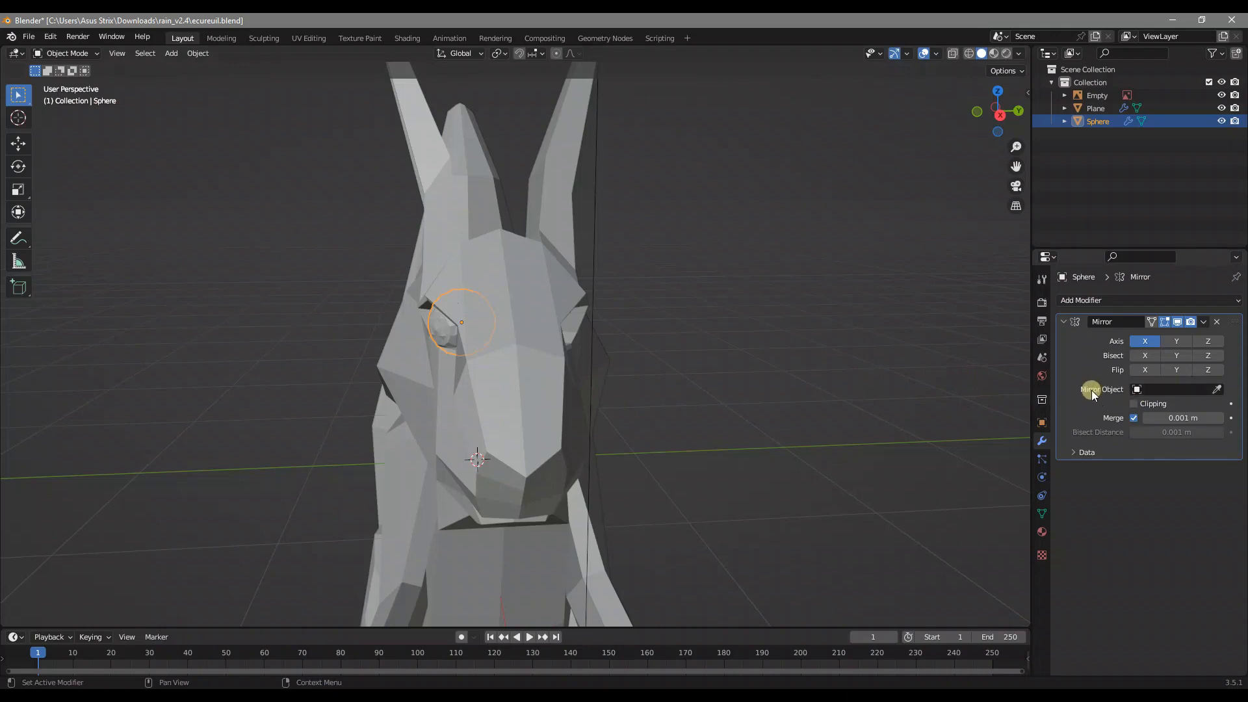
left_click(1218, 389)
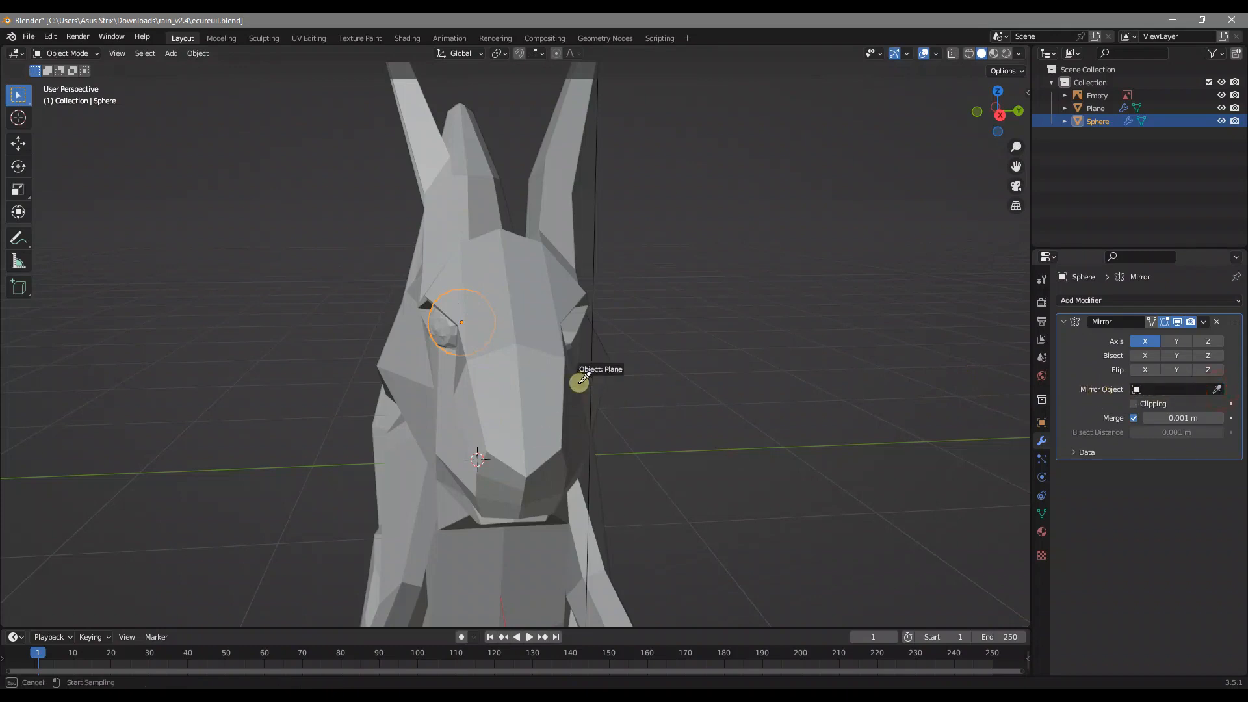
Switch the eyeball's mirror axis from X to Y, check both eyes, and save the file.
middle_click_drag(531, 364, 509, 262)
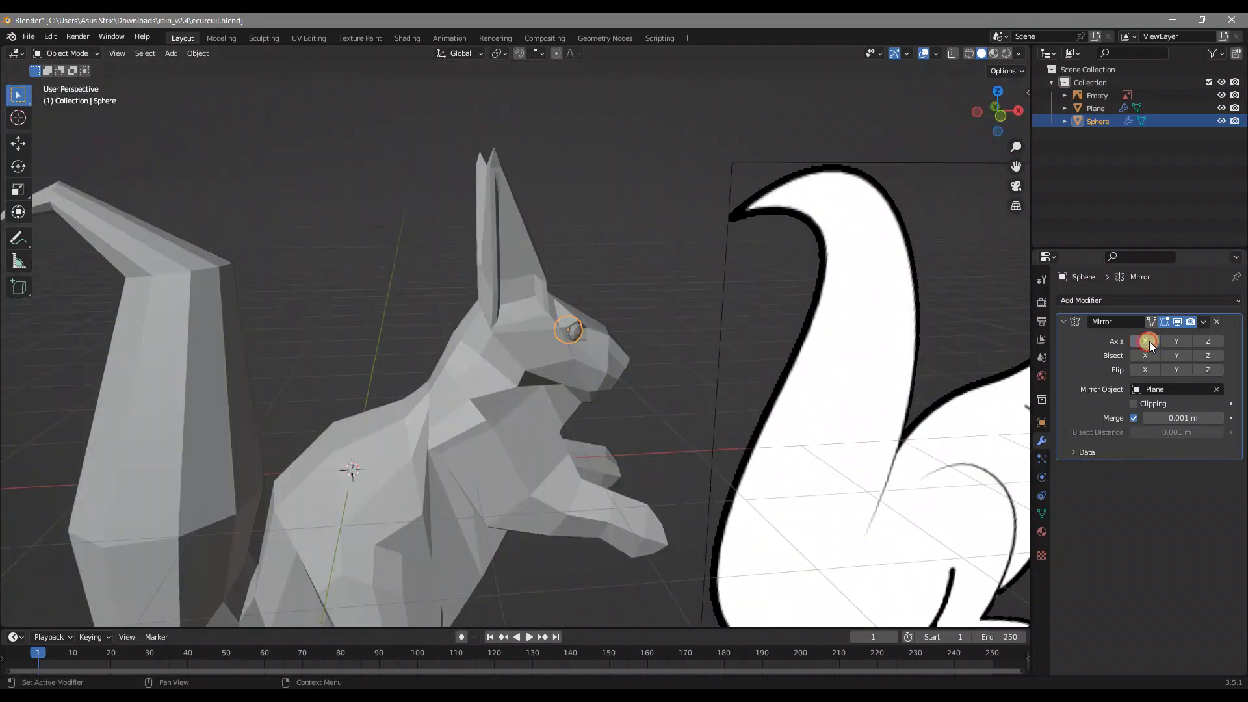
middle_click_drag(576, 332, 497, 314)
scroll(498, 314, "down", 3)
left_click(241, 245)
middle_click_drag(263, 251, 591, 298)
middle_click_drag(532, 334, 446, 327)
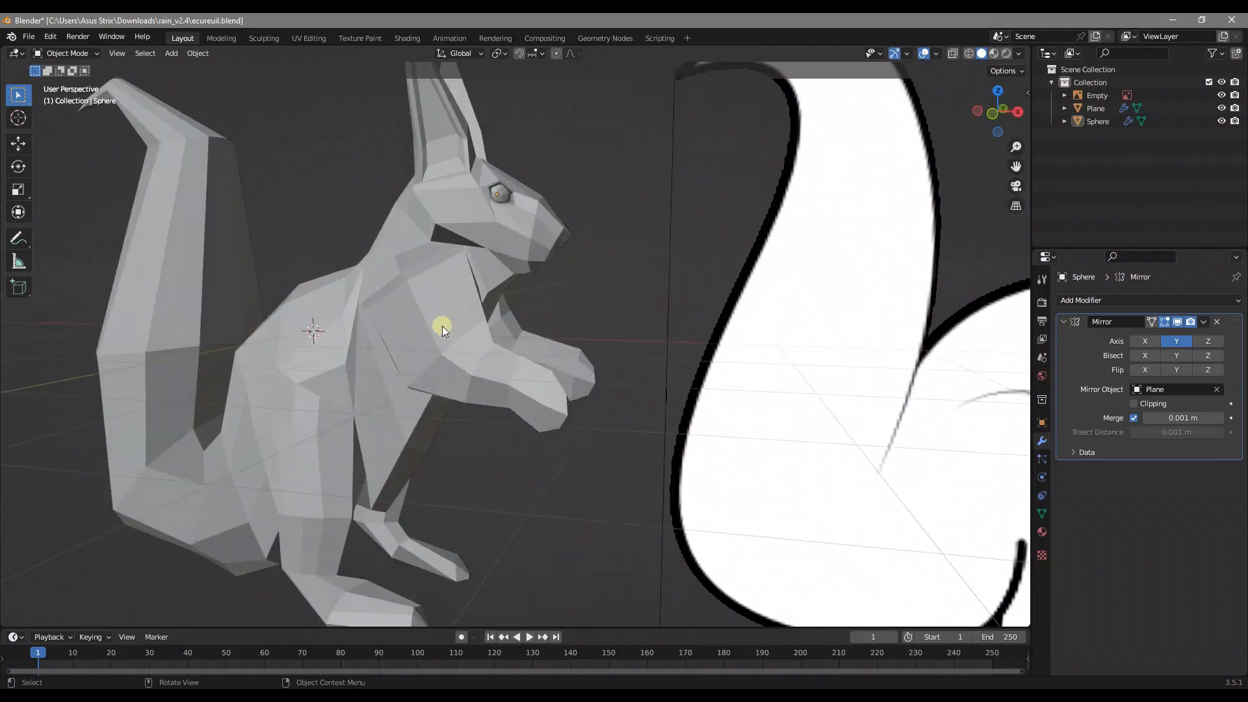
key("ctrl+s")
Select the squirrel body and create a new material for it in the Shading workspace.
left_click(436, 302)
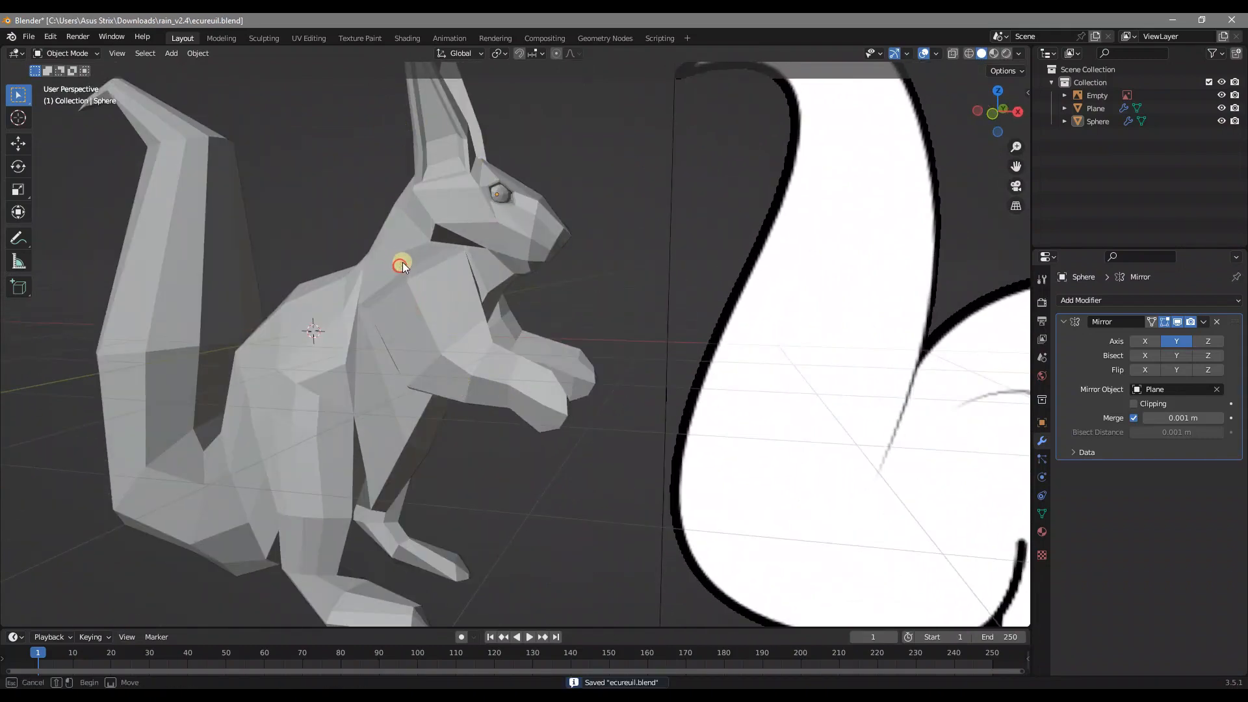
left_click(408, 37)
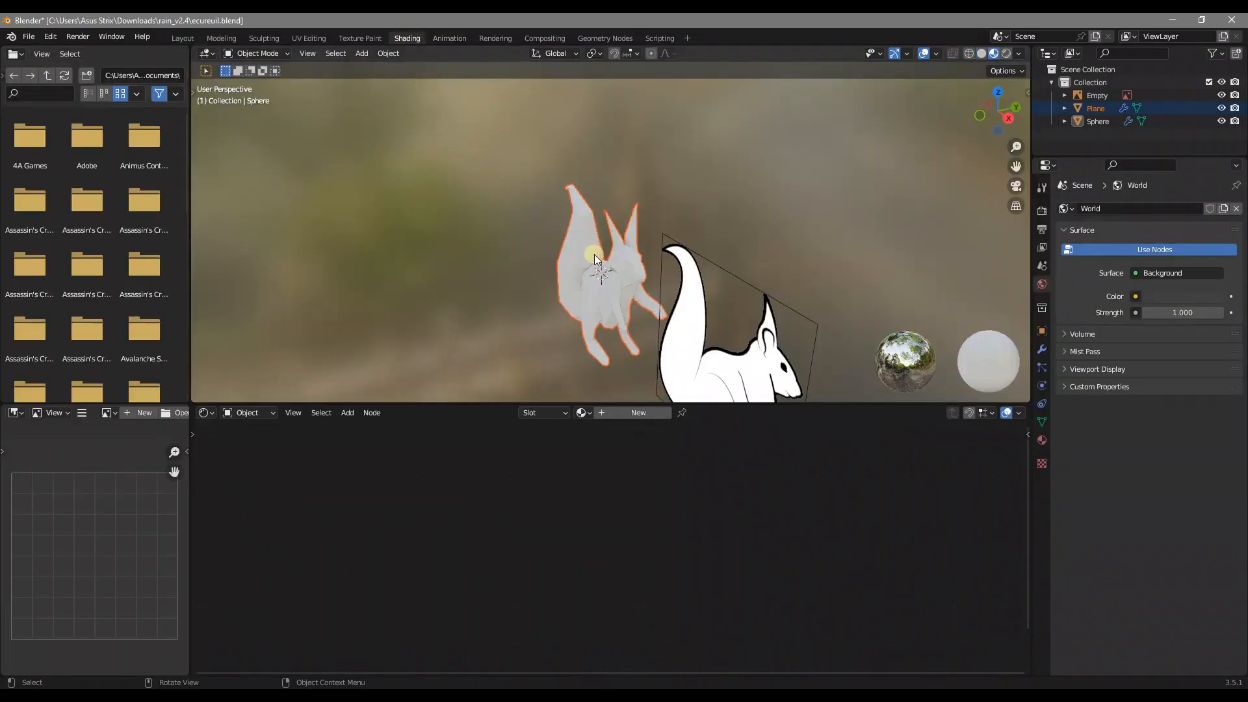
middle_click_drag(582, 271, 631, 207)
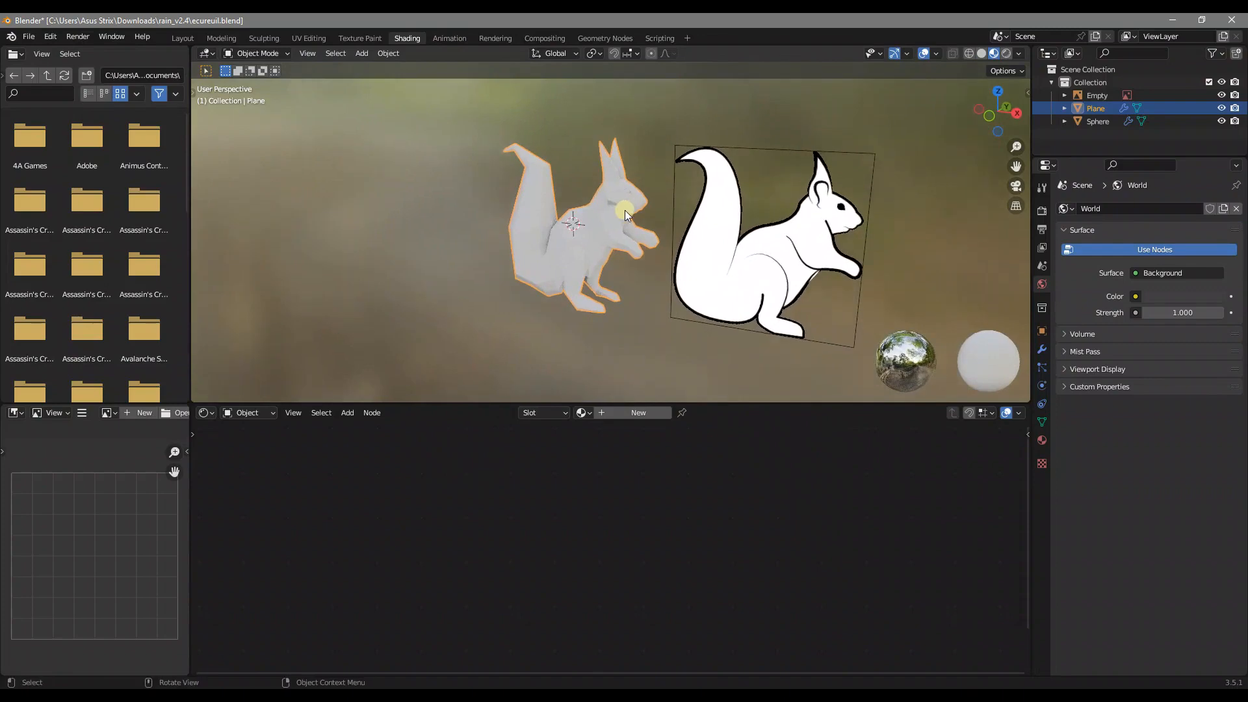
left_click(635, 413)
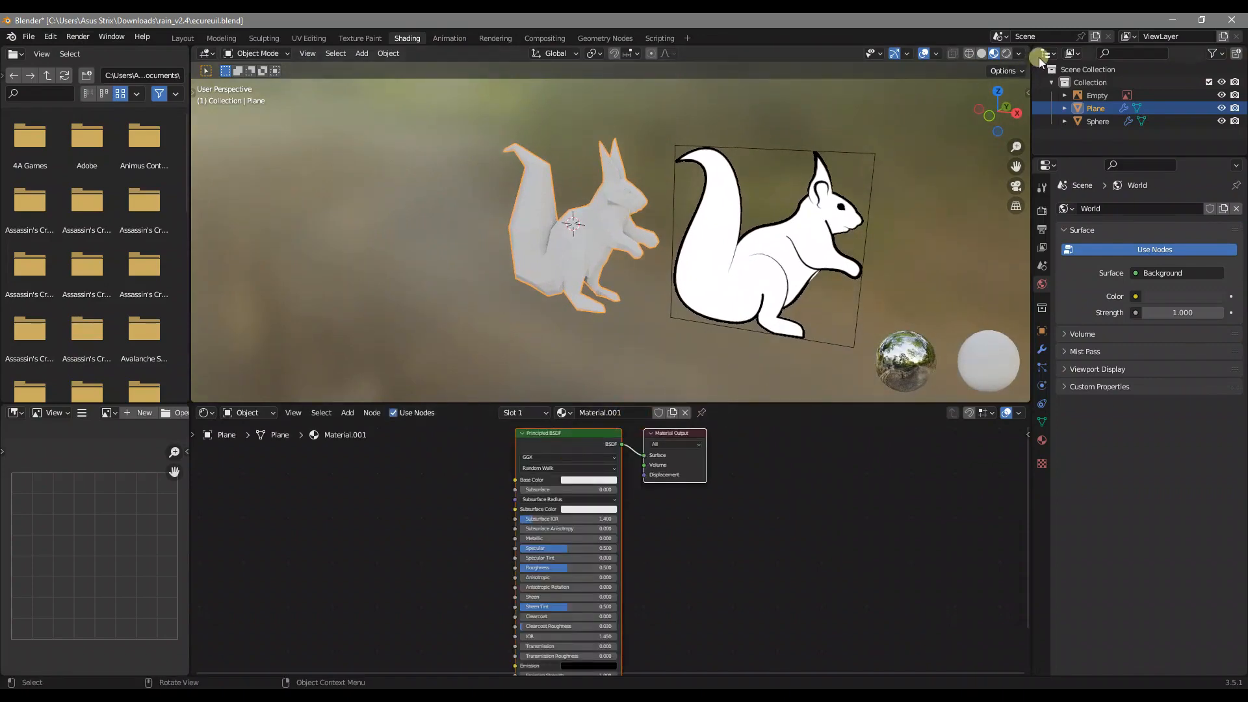
scroll(638, 244, "up", 5)
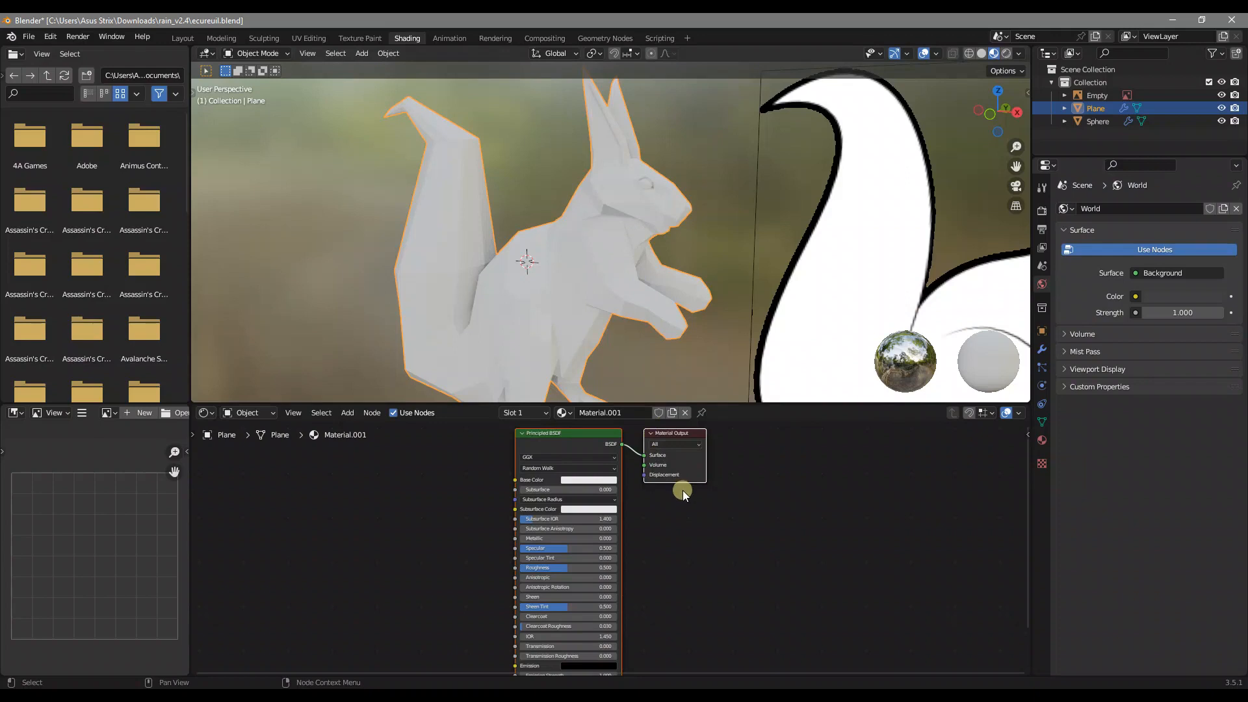
Set the body material's roughness to 1.000 and its base color to a muted brown.
left_click_drag(549, 570, 595, 570)
left_click(593, 480)
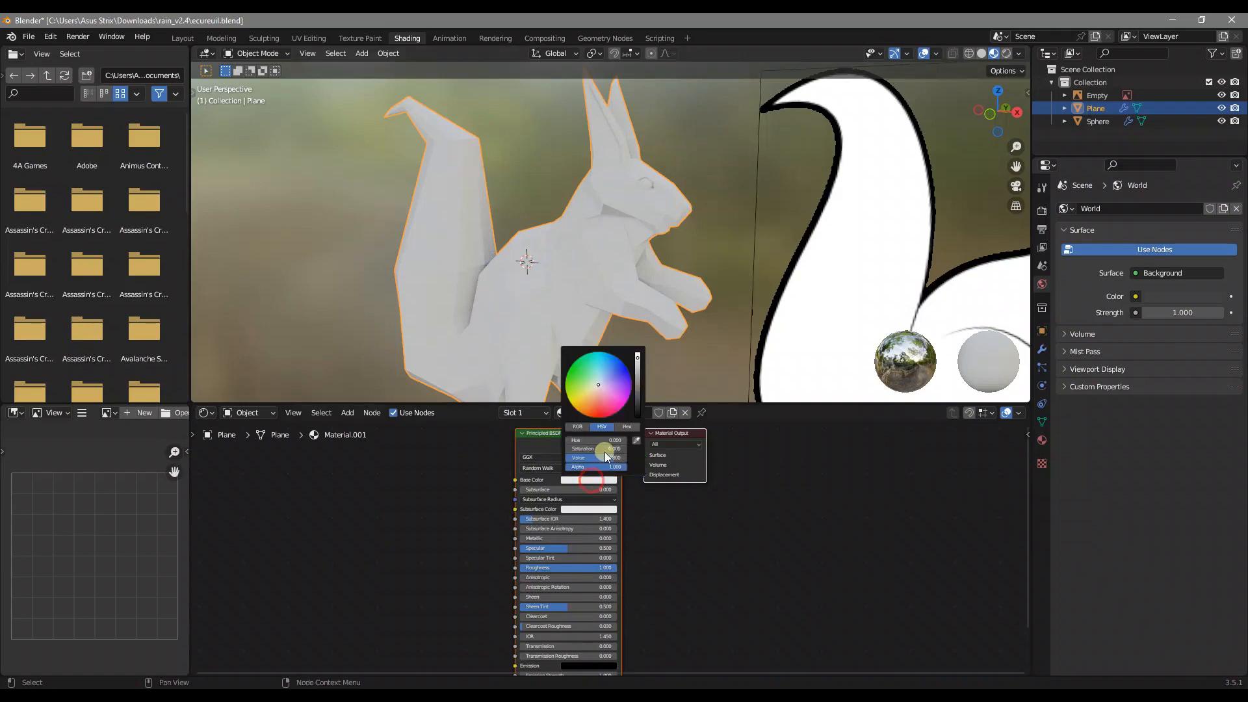
left_click_drag(597, 405, 589, 407)
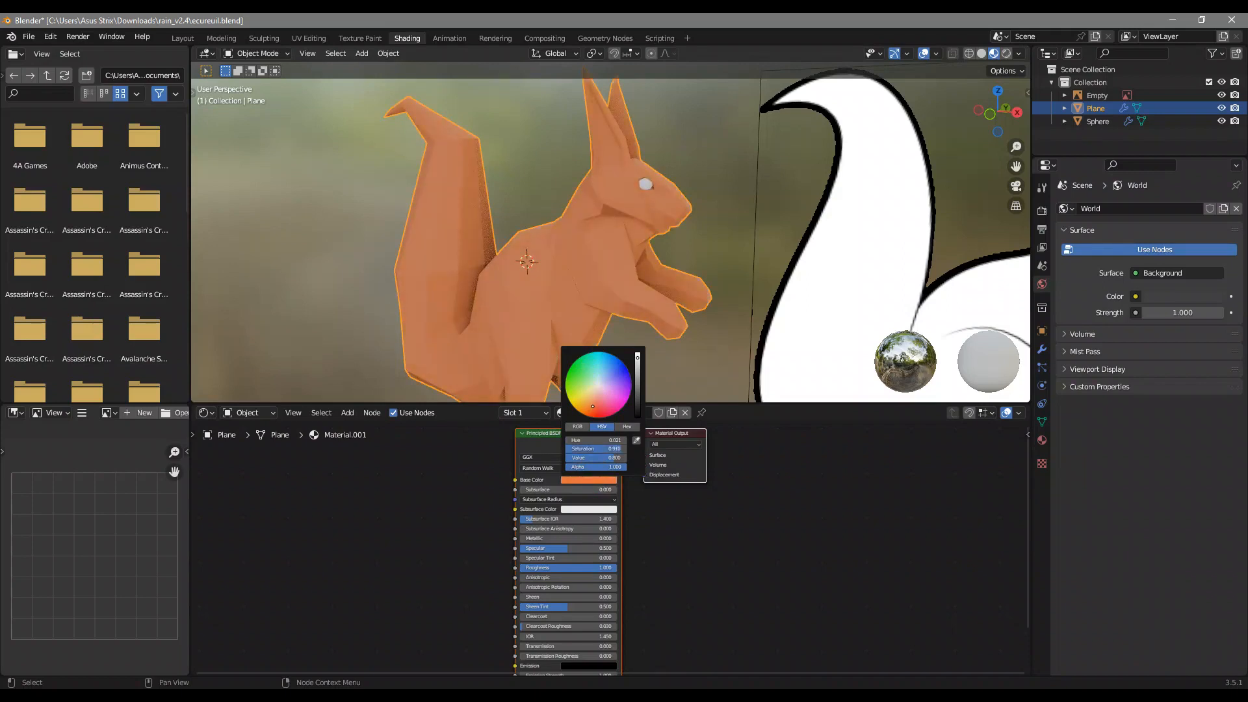
left_click_drag(637, 382, 597, 402)
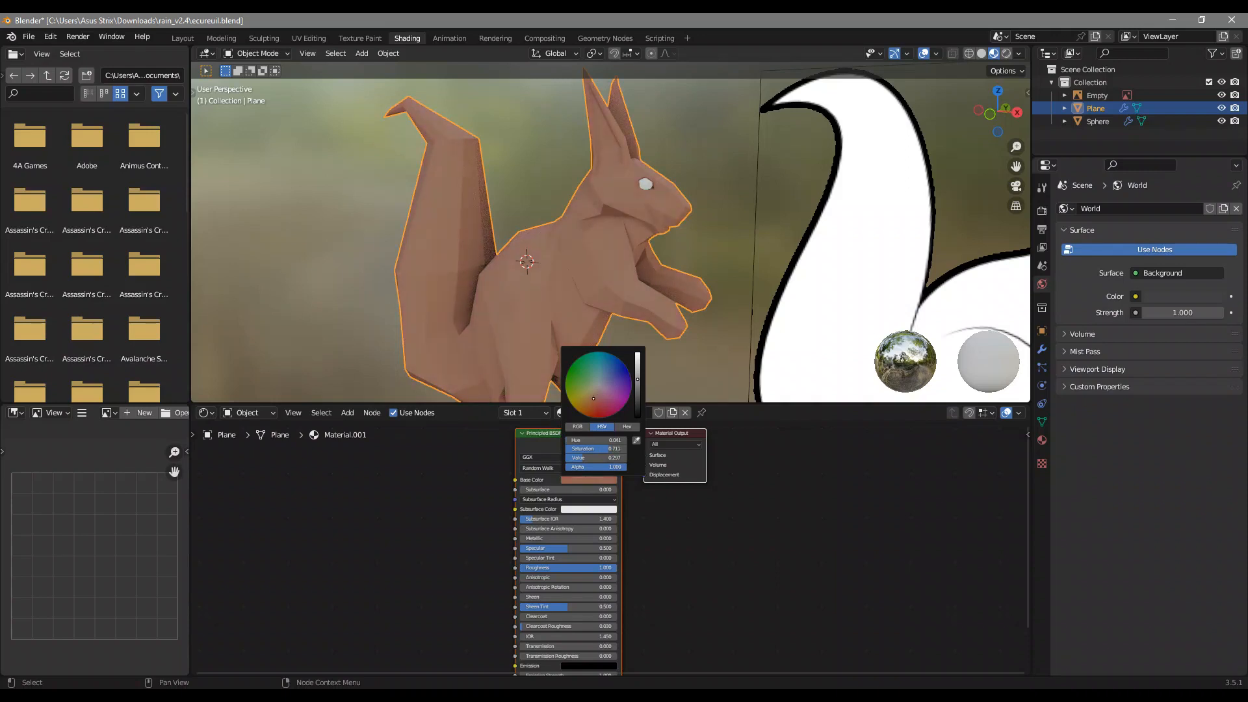
middle_click_drag(654, 243, 603, 231)
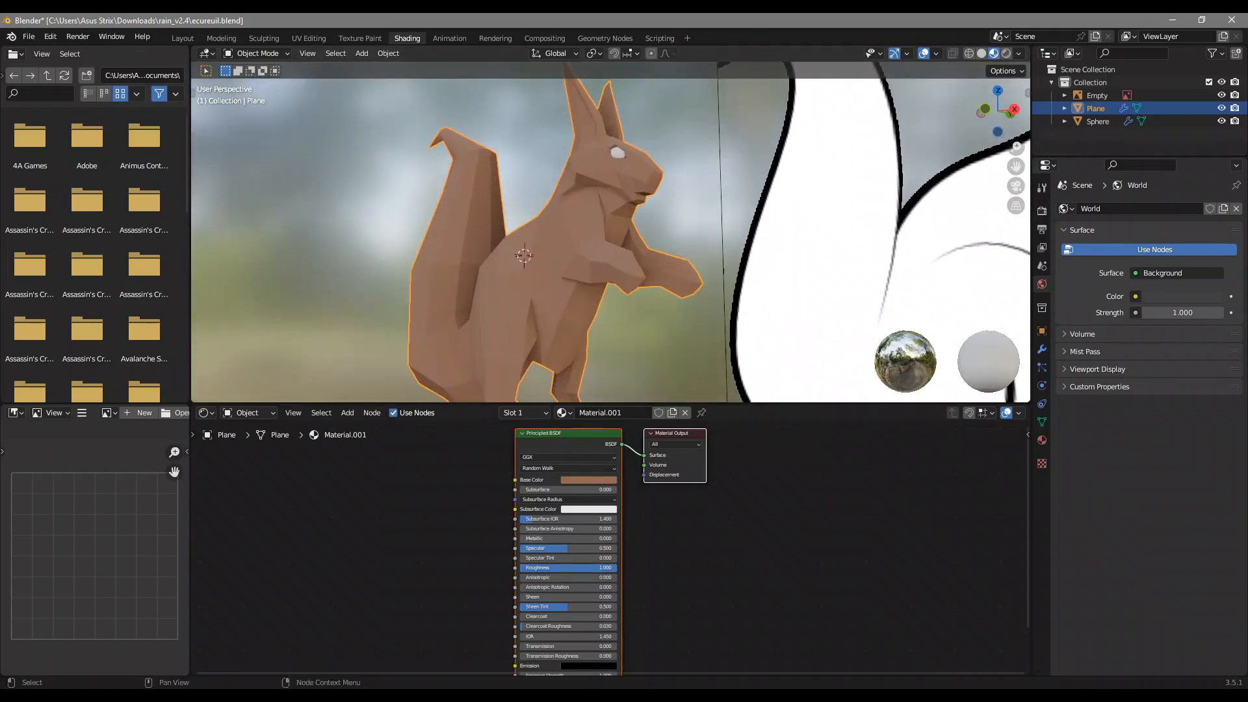
Test a low roughness on the body material, return it to 1.000, and deepen the base color to reddish brown.
left_click_drag(580, 567, 529, 567)
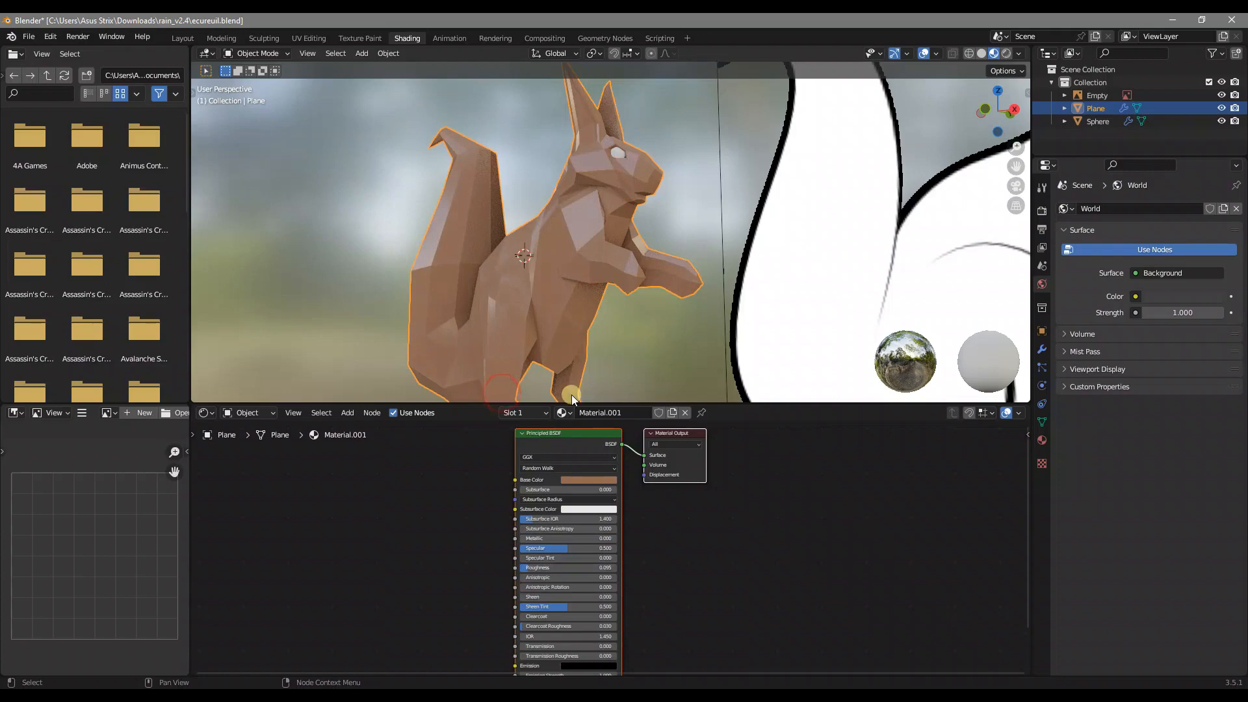
mouse_move(579, 232)
middle_mouse_down()
mouse_move(647, 260)
mouse_move(701, 263)
mouse_move(578, 249)
middle_mouse_up()
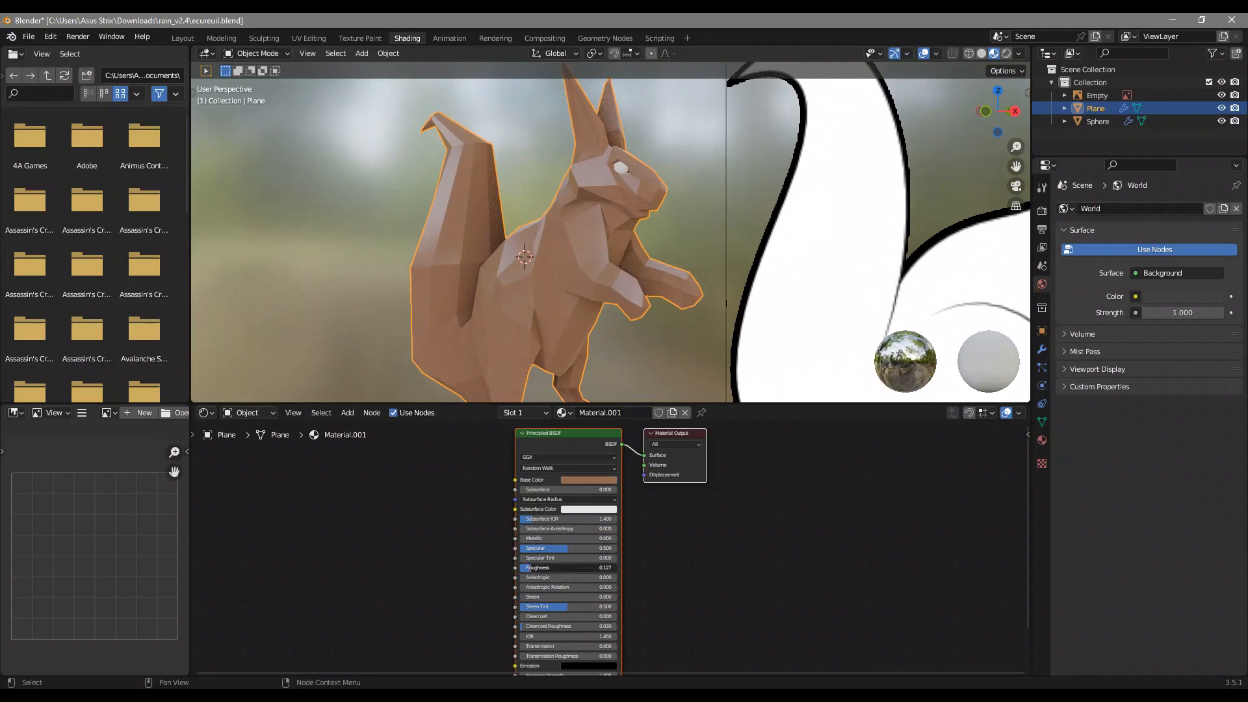
left_click_drag(533, 567, 617, 568)
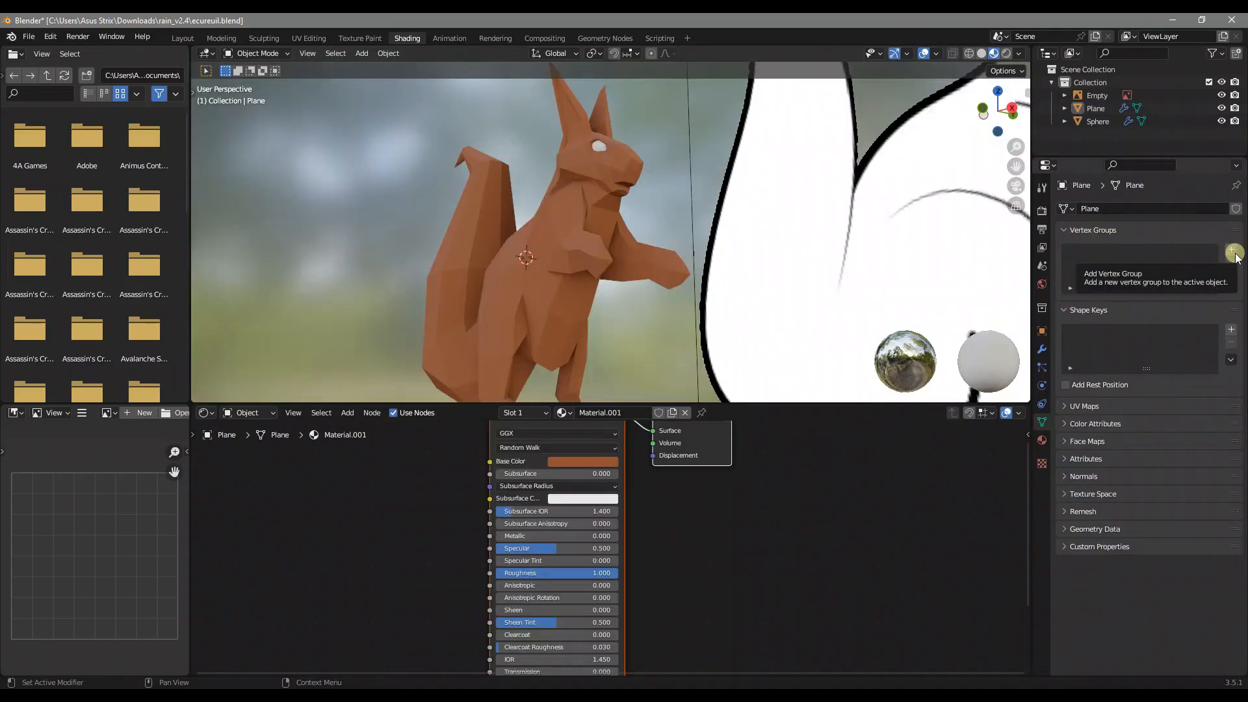
Enter Edit Mode on the squirrel mesh, show its tools, and circle-select the faces along the belly.
middle_click_drag(641, 202, 603, 252)
key("Tab")
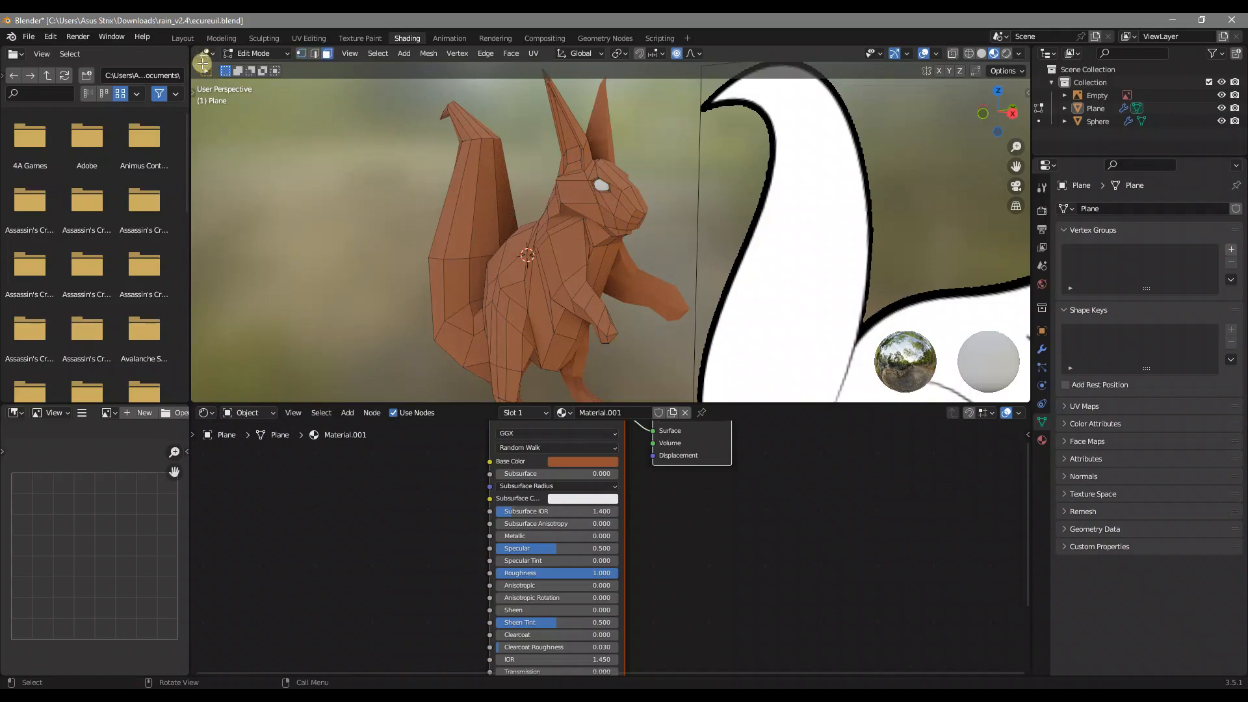
left_click_drag(194, 95, 256, 150)
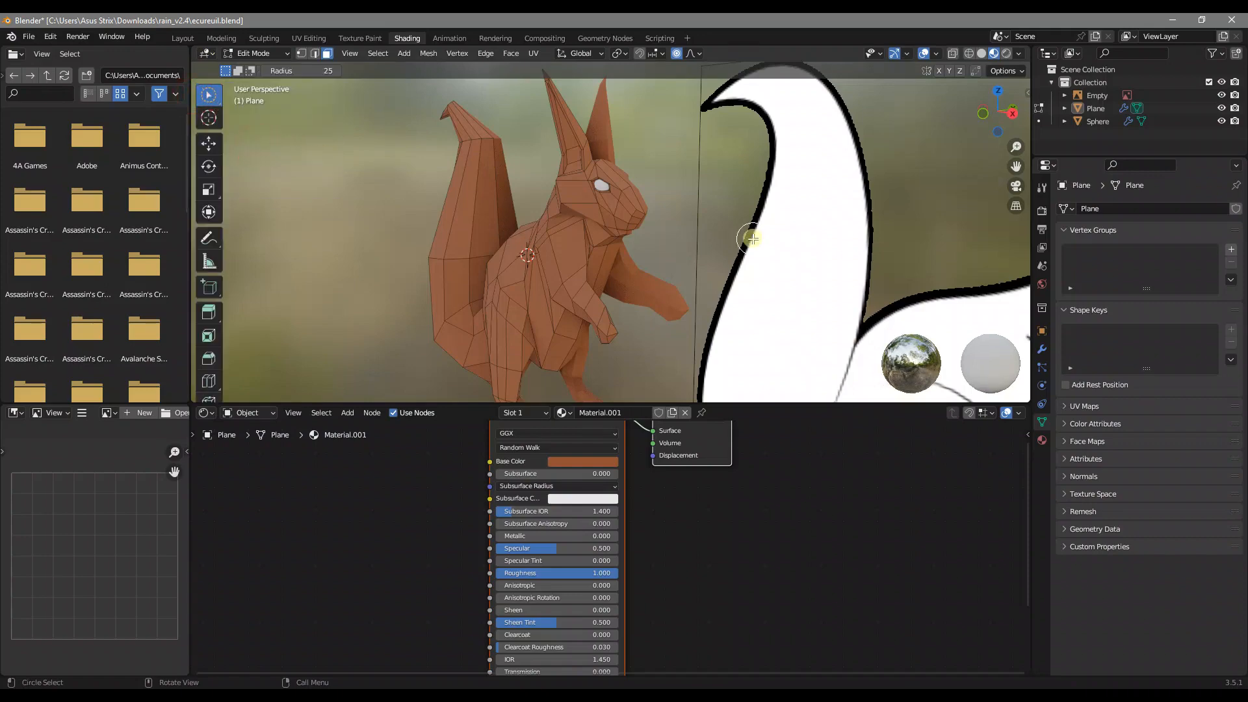
scroll(694, 230, "up", 3)
middle_click_drag(693, 230, 663, 173)
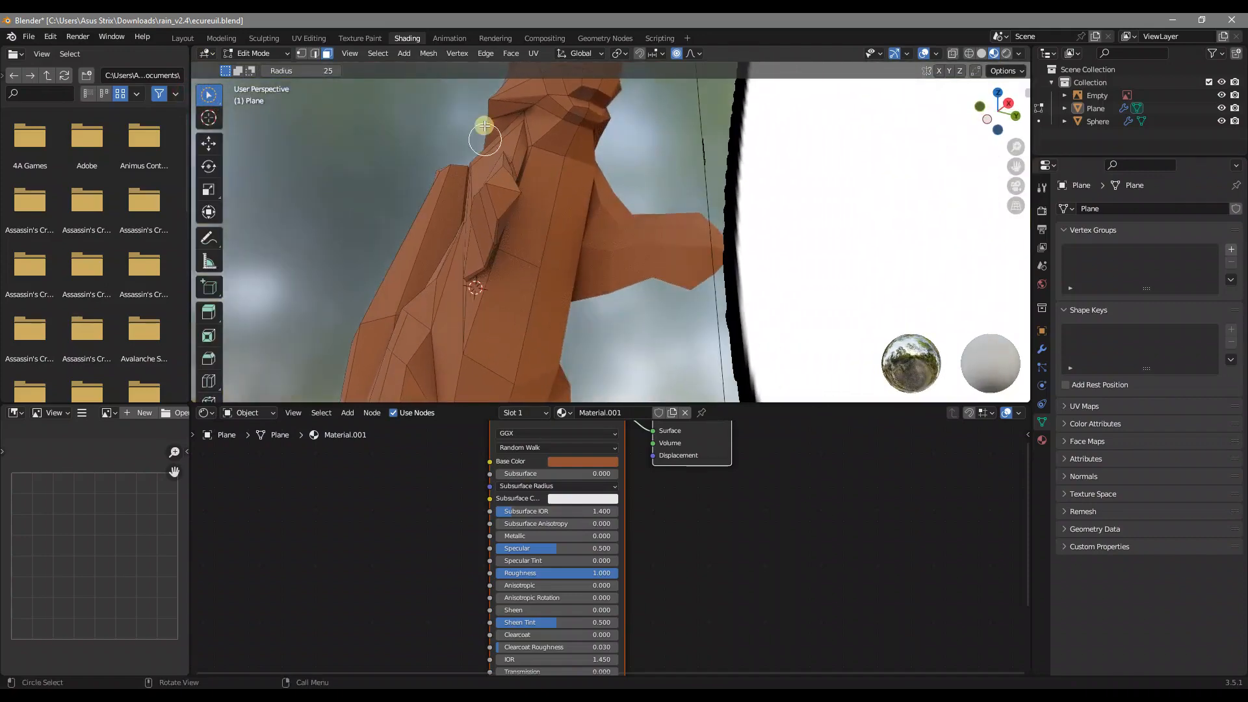
scroll(494, 119, "up", 3)
left_click(518, 108, "shift")
middle_click_drag(498, 321, 538, 204, "shift")
left_click(514, 205, "shift")
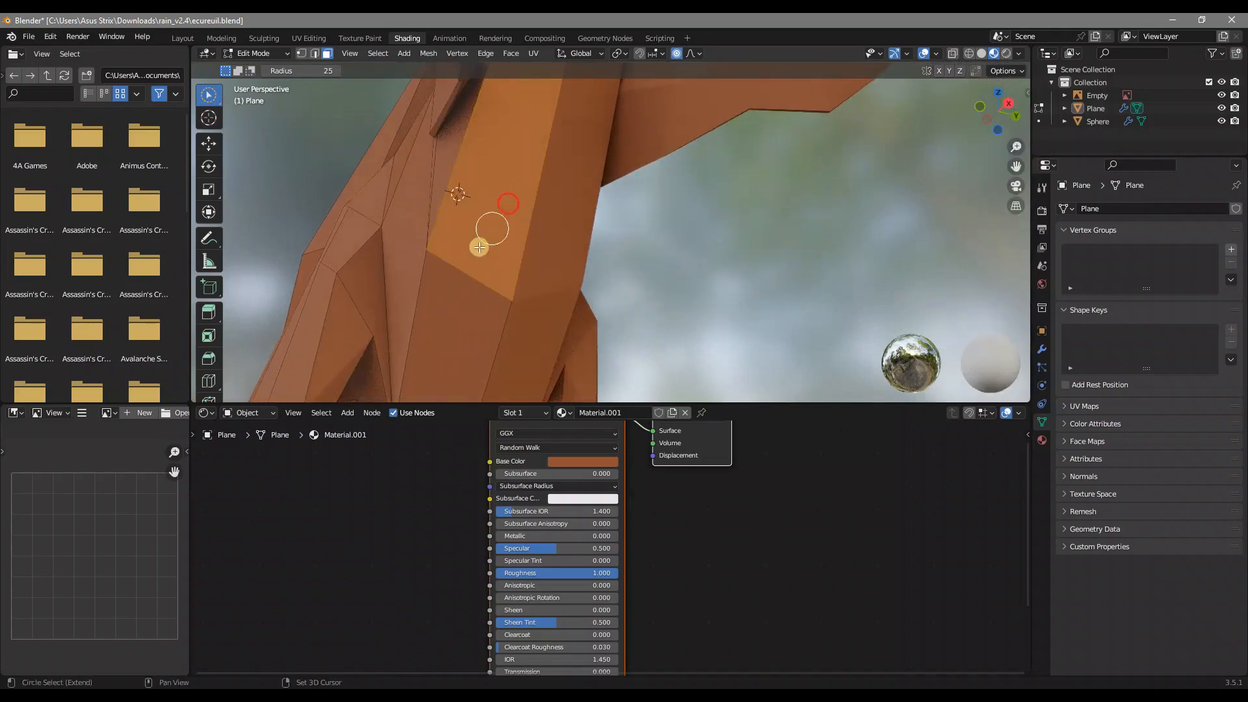
left_click(485, 297, "shift")
Extend the face selection up over the chest and throat to beneath the chin.
scroll(483, 299, "down", 2)
middle_click_drag(553, 310, 582, 281)
middle_click_drag(564, 308, 640, 245, "shift")
left_click(530, 118, "shift")
scroll(635, 186, "up", 3)
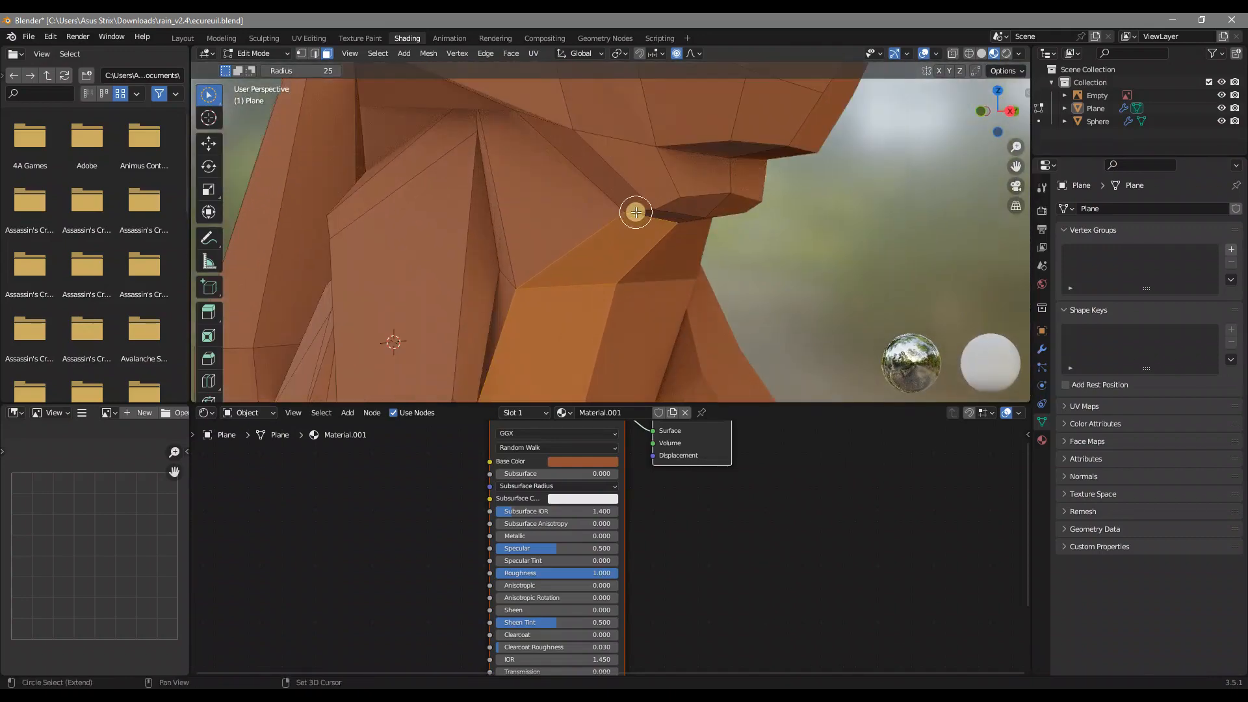
left_click(634, 179, "shift")
Add the faces on the side and top of the snout to the selection.
middle_click_drag(633, 179, 771, 282)
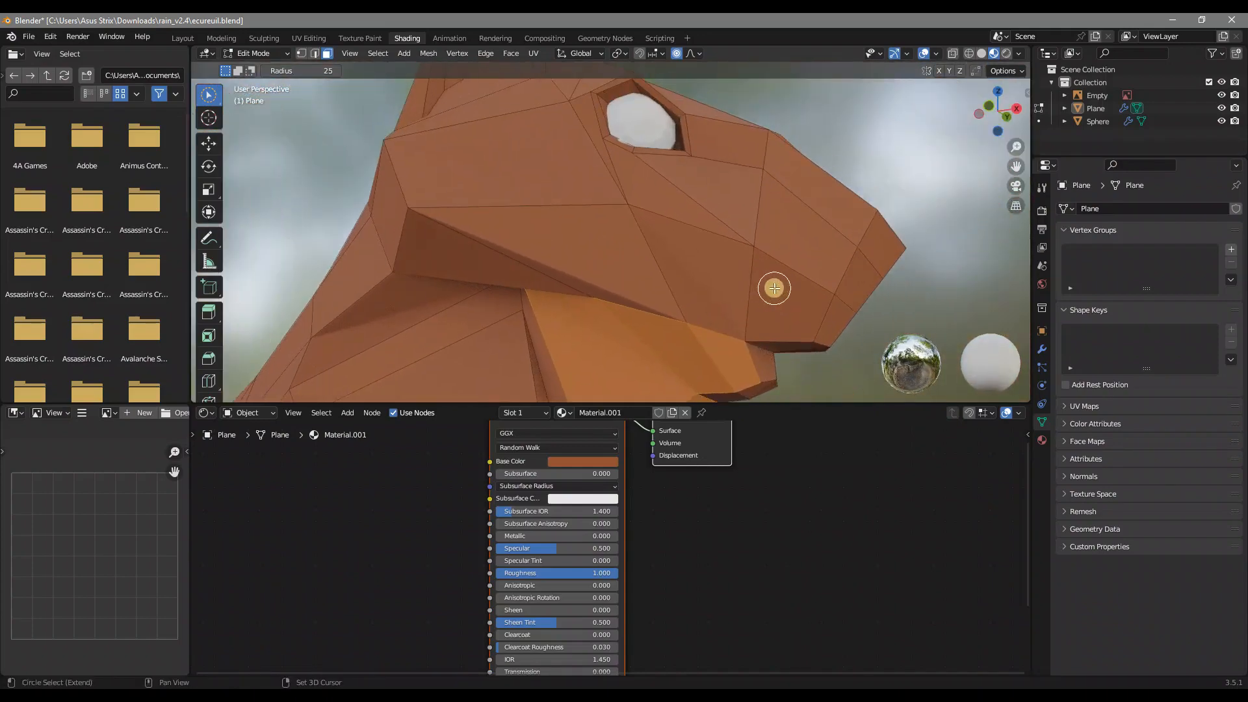
left_click(788, 281, "shift")
left_click_drag(789, 281, 827, 195, "shift")
middle_click_drag(821, 218, 689, 274)
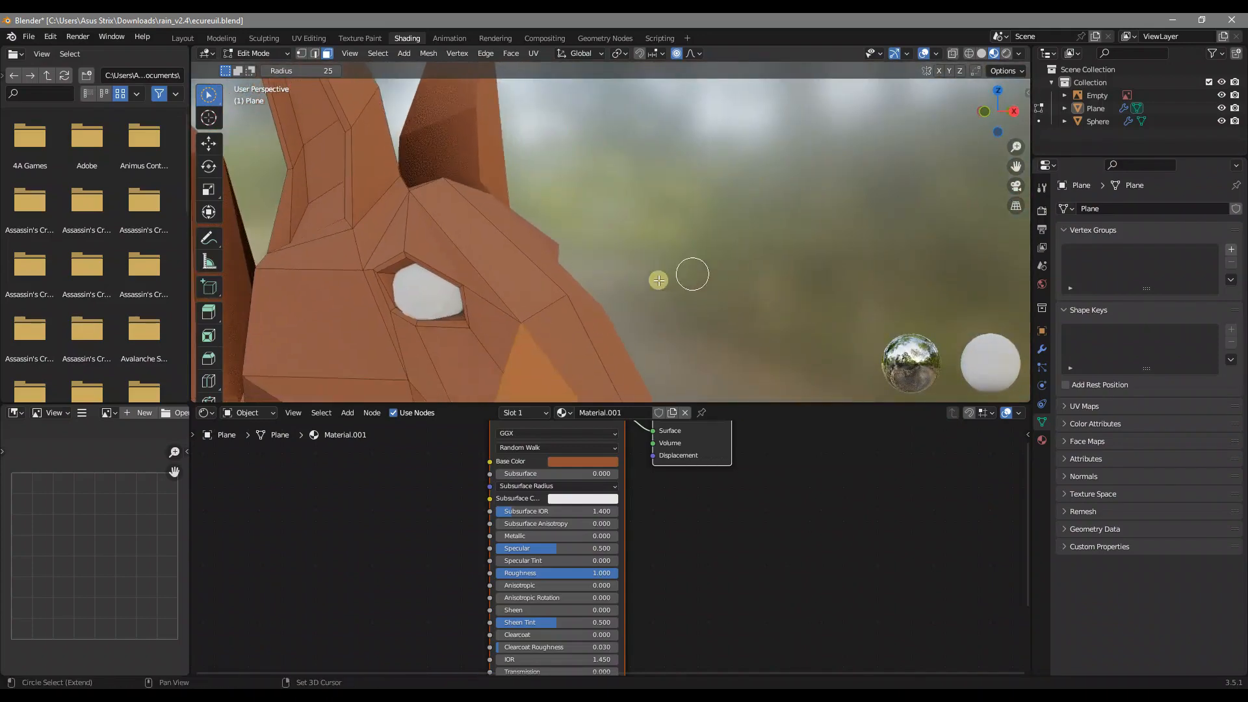
left_click(591, 349, "shift")
scroll(600, 345, "down", 6)
middle_click_drag(602, 345, 691, 215, "shift")
scroll(691, 214, "down", 3)
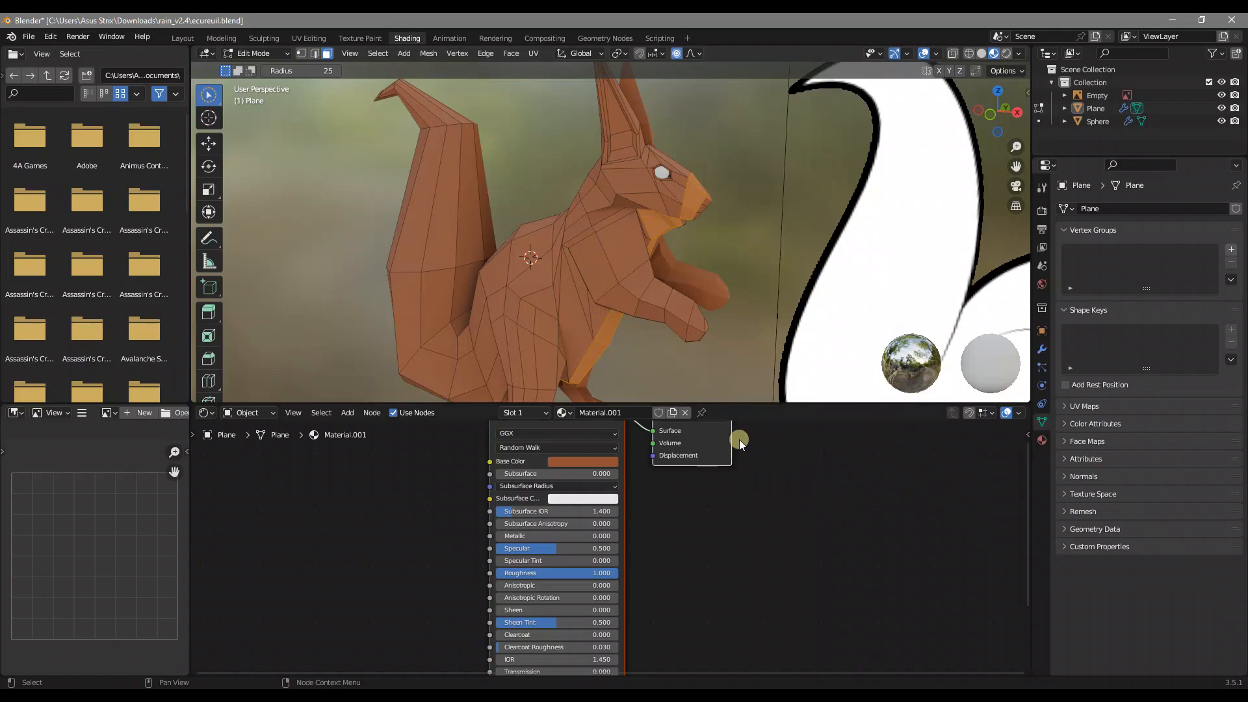
Add a second material slot, assign the selected belly, throat and snout faces to it, and create its material.
left_click(534, 413)
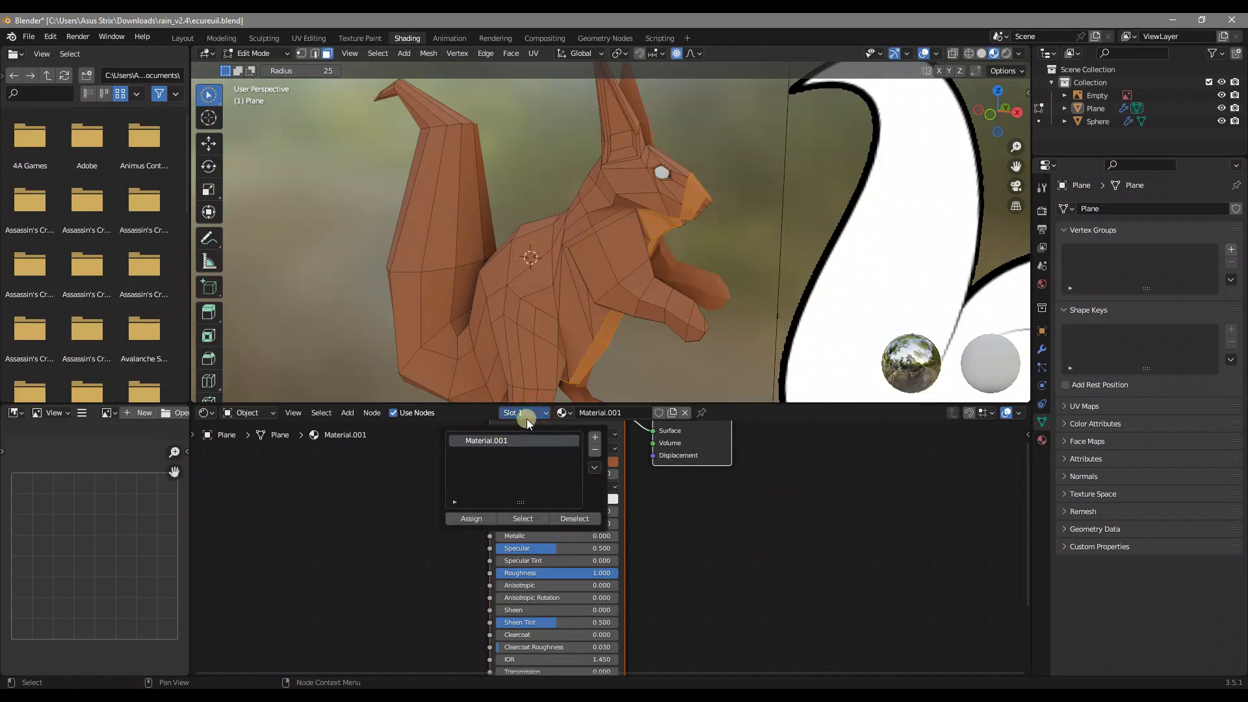
left_click(527, 410)
left_click(596, 437)
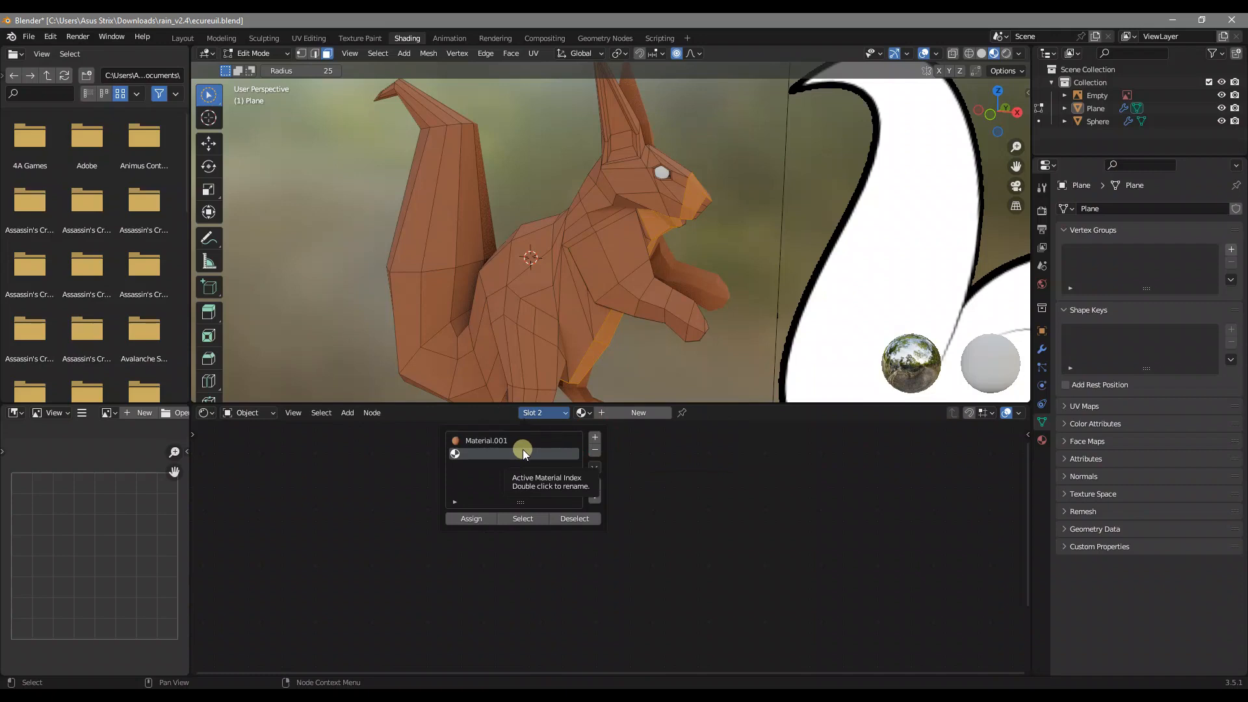
left_click(485, 520)
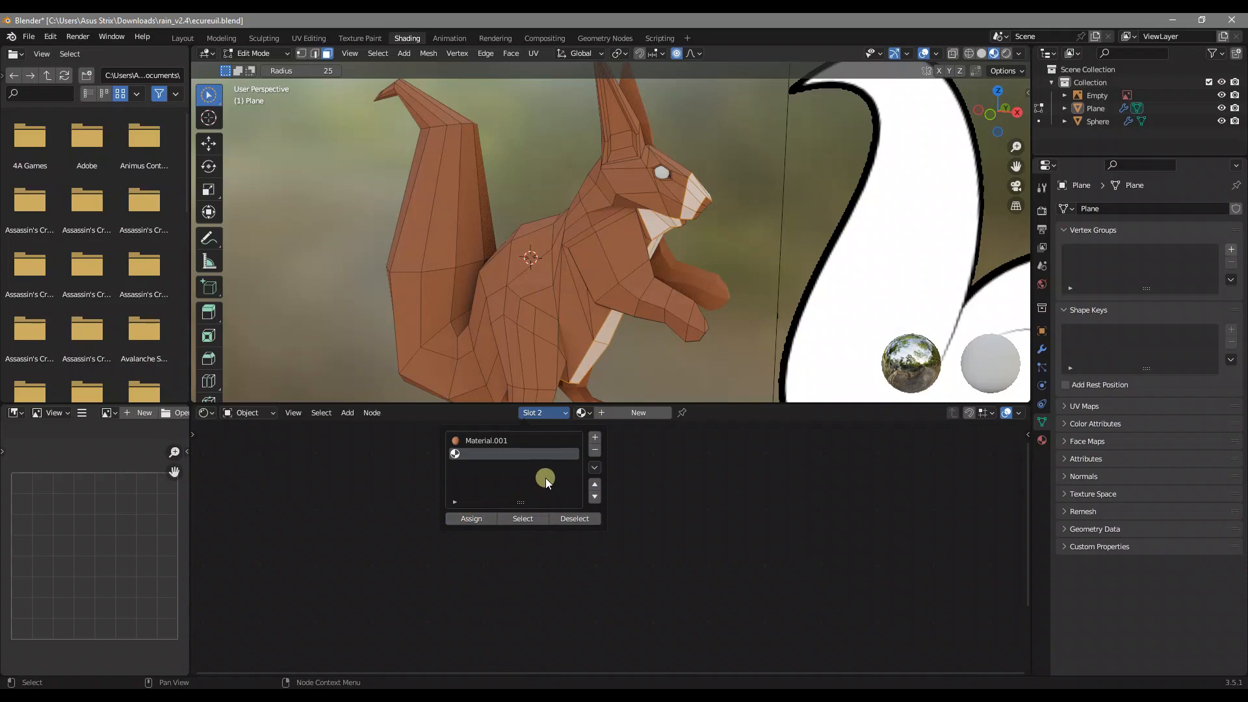
left_click(643, 416)
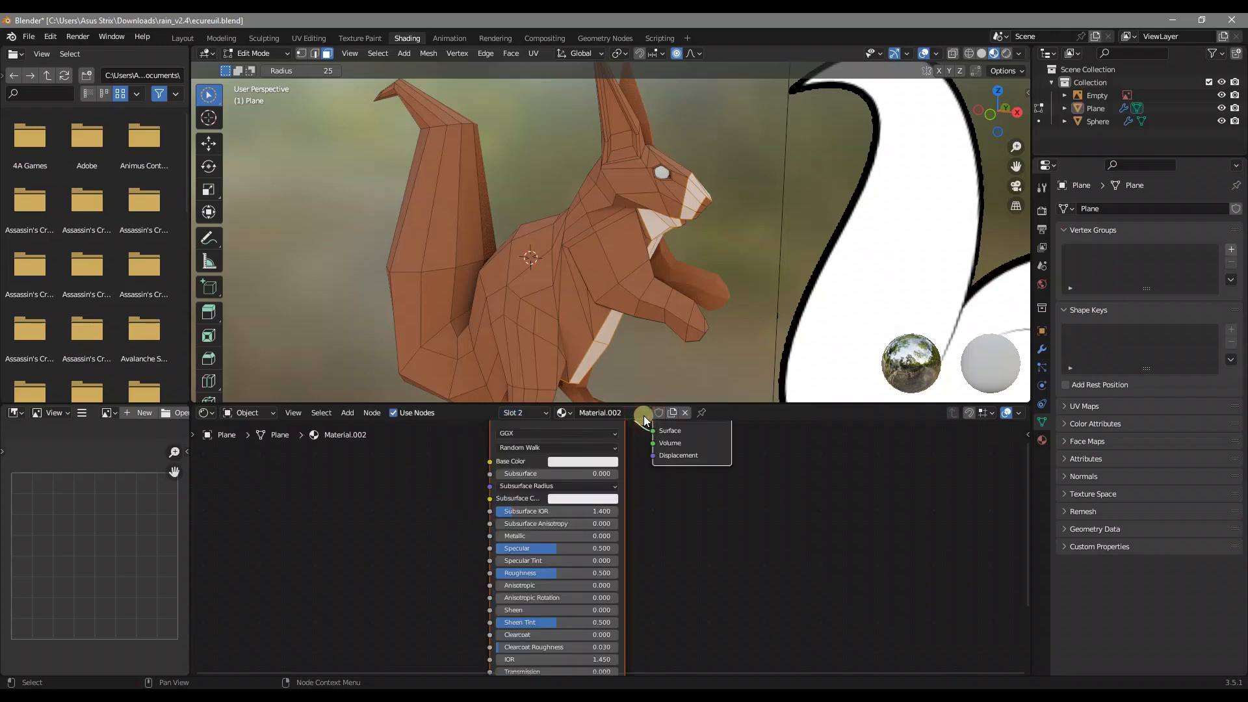
Sample the brown body color as the second material's base color and return to Object Mode.
scroll(587, 446, "up", 2)
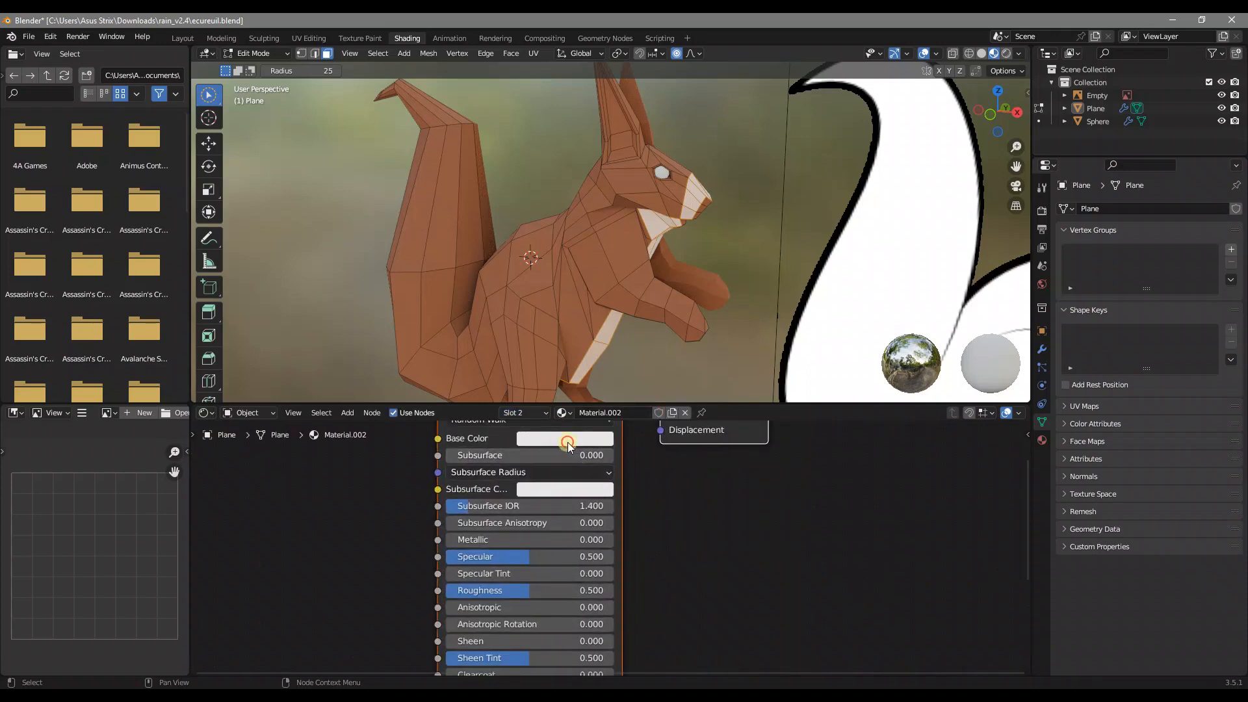
left_click(567, 442)
left_click(645, 368)
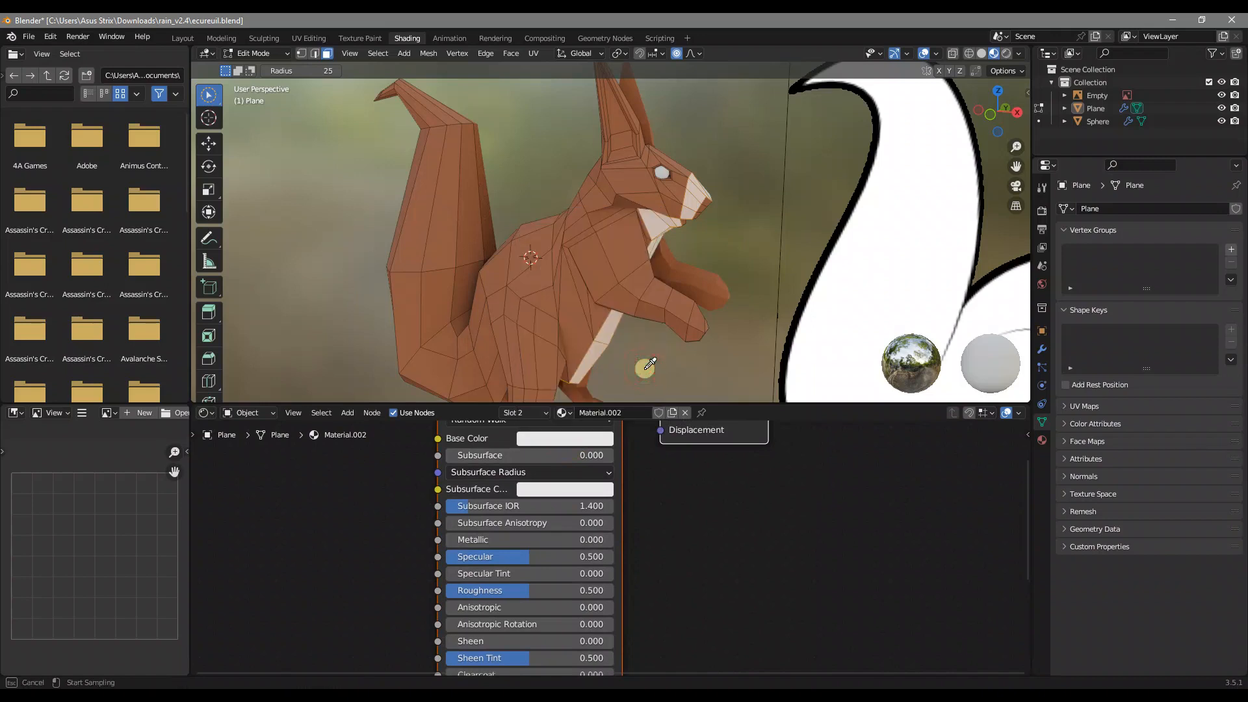
left_click(603, 261)
middle_click_drag(682, 320, 635, 309)
key("Tab")
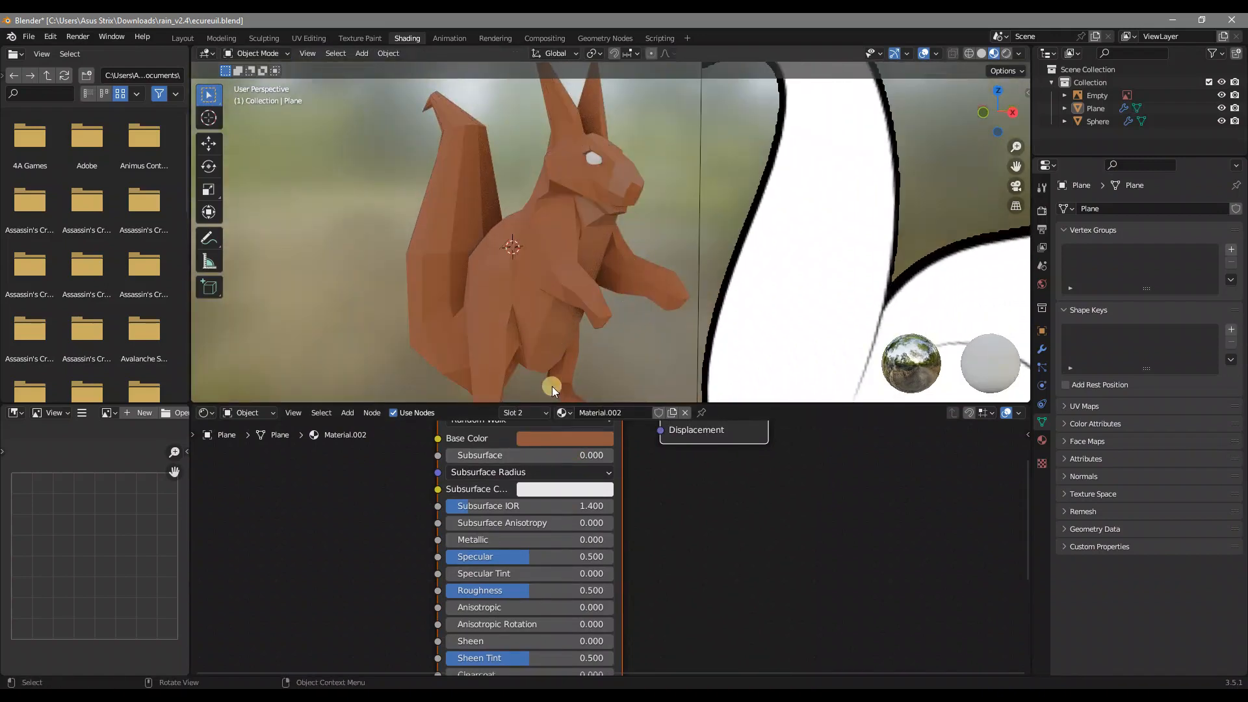
Lighten the belly and snout material's base color by raising its HSV value to 0.471.
left_click(574, 438)
left_click(648, 259)
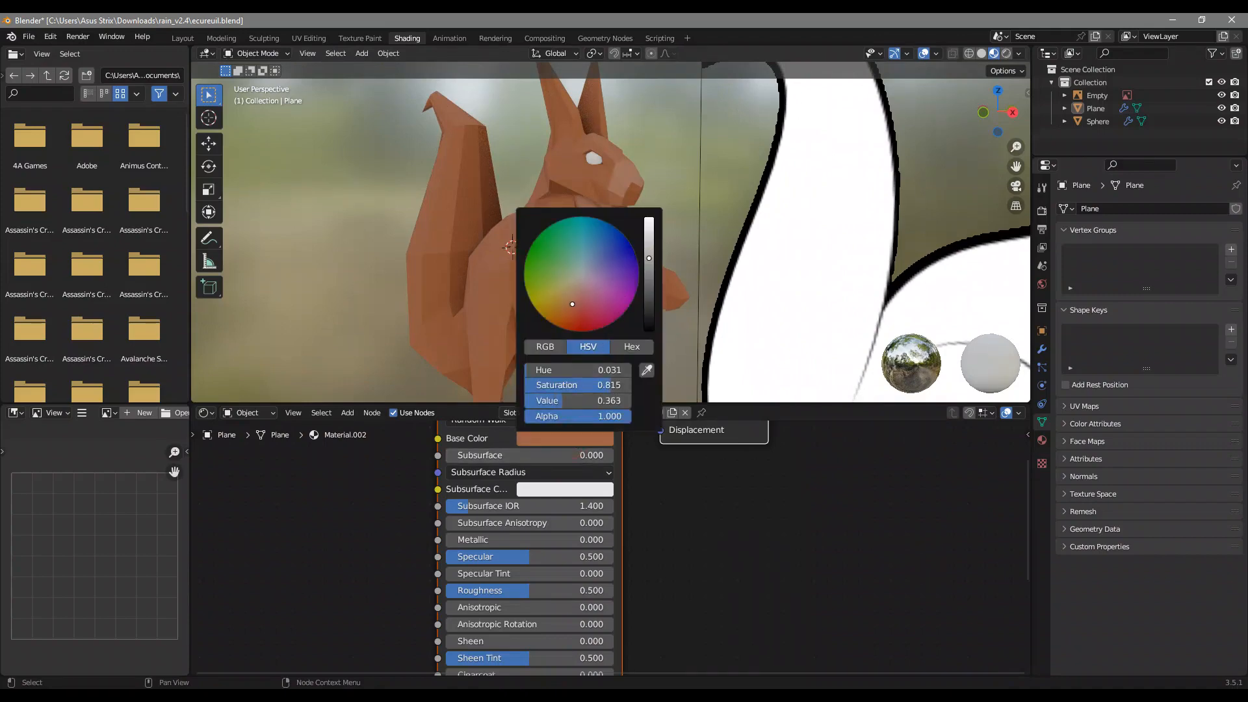
left_click_drag(649, 258, 649, 253)
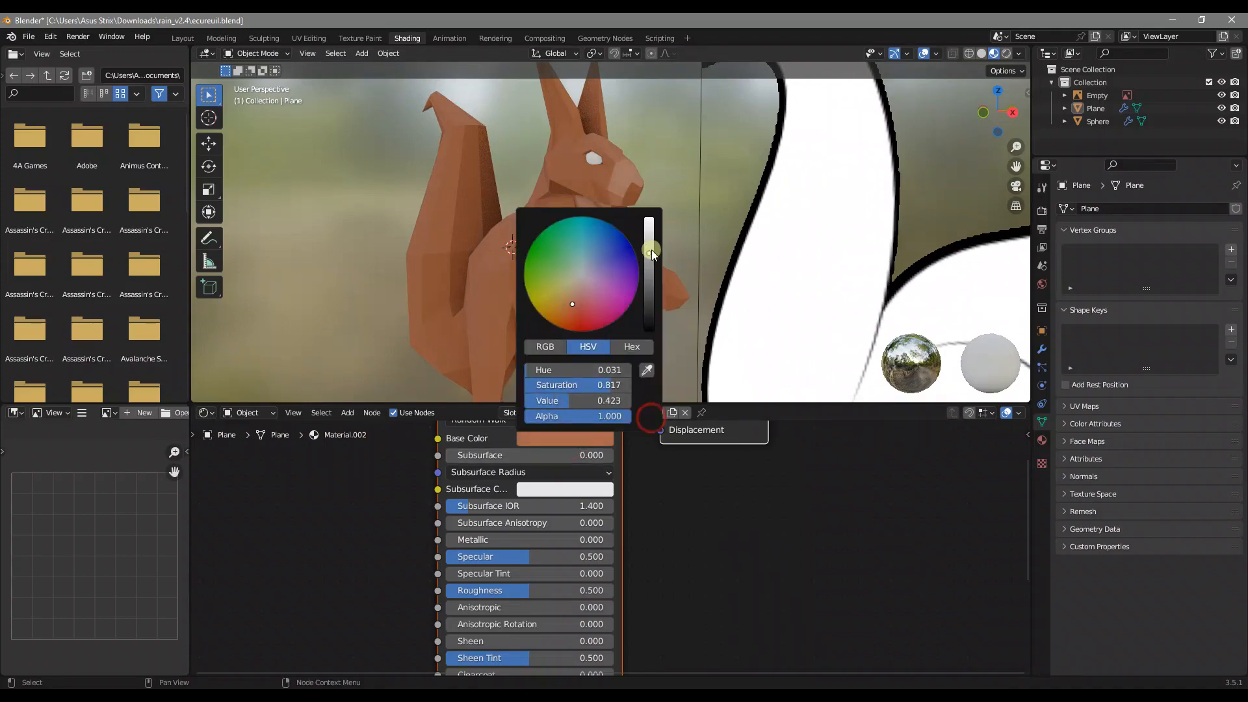
middle_click_drag(644, 223, 672, 214)
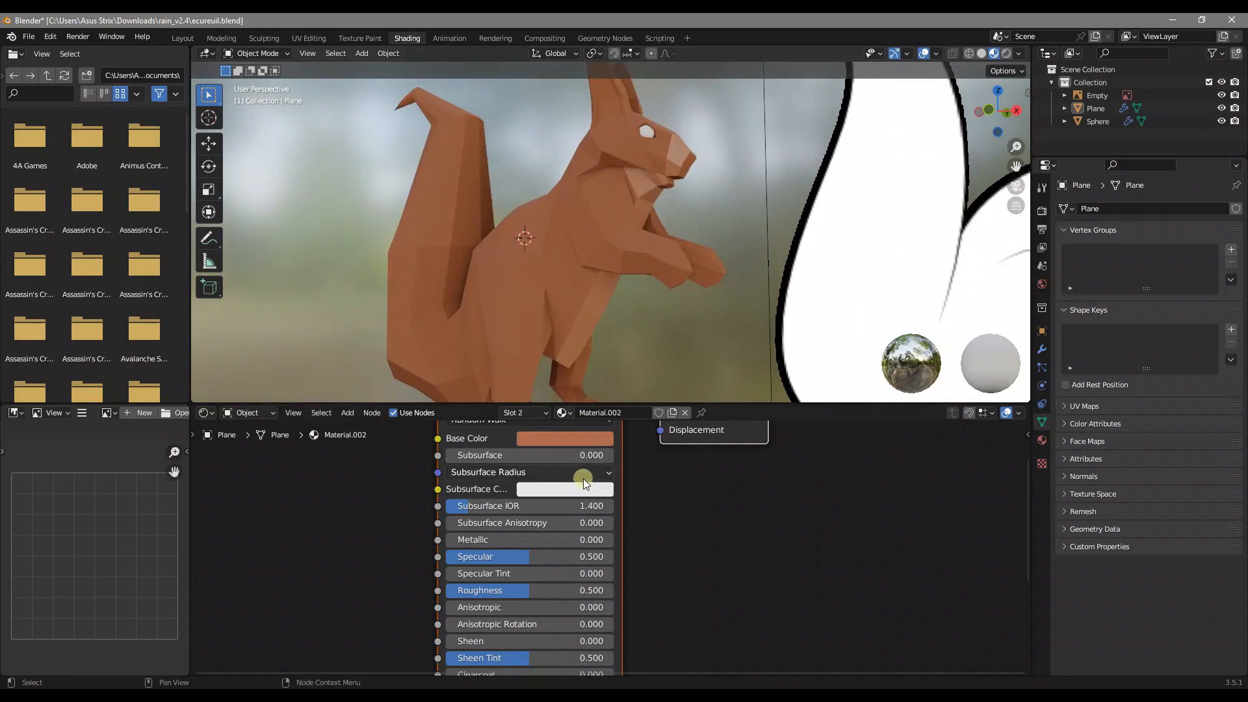
left_click(572, 439)
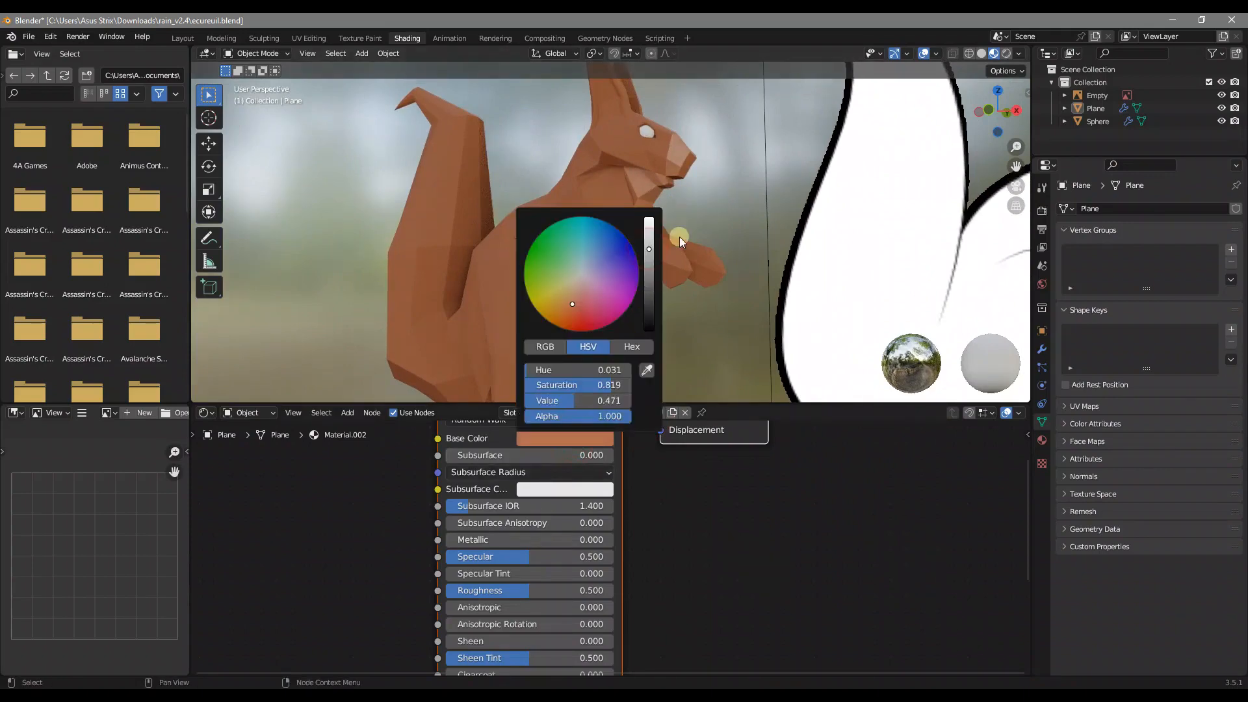
middle_click_drag(646, 263, 631, 273)
middle_click_drag(624, 208, 571, 263)
scroll(497, 173, "up", 2)
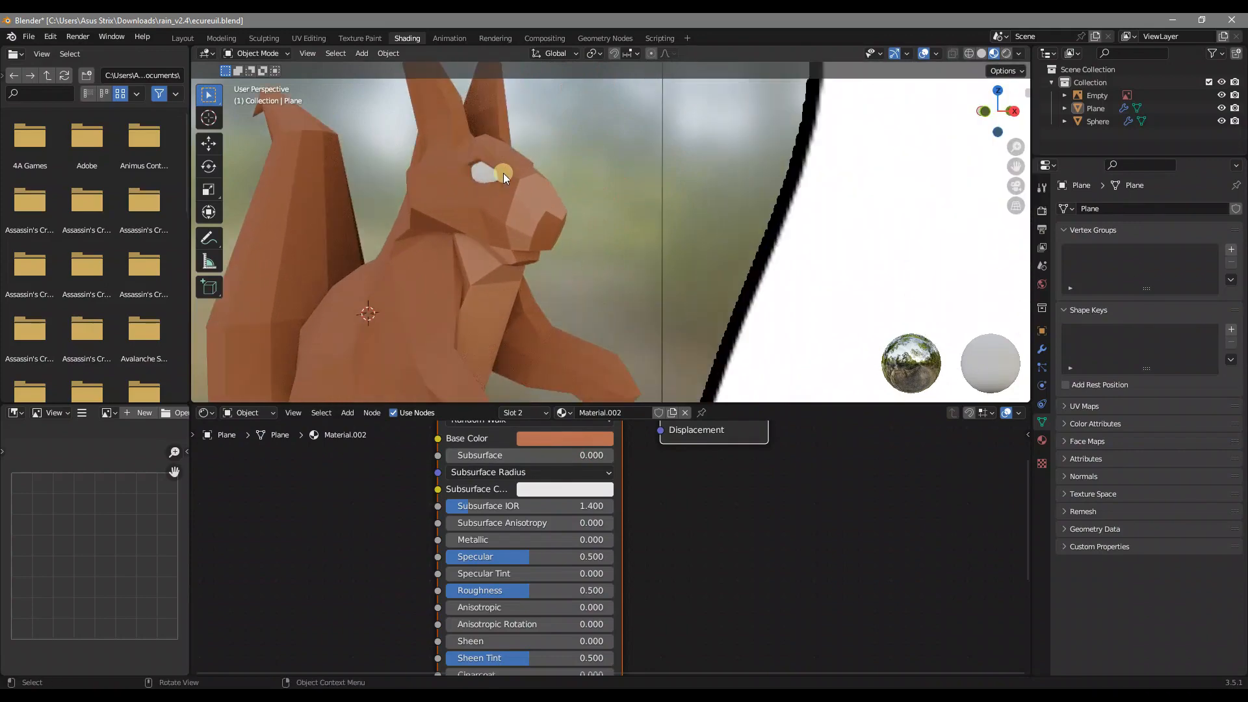
Select the squirrel body and, in Edit Mode, circle-select the faces at the tip of its snout for the nose.
left_click(554, 224)
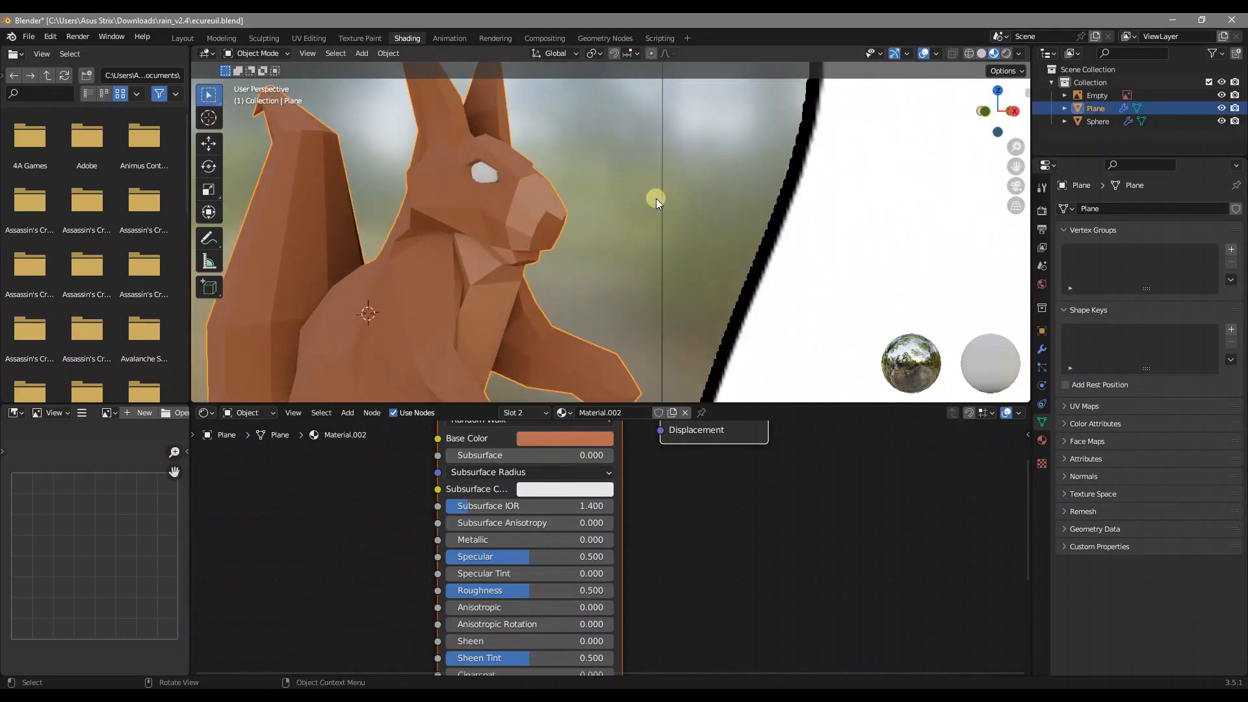
scroll(544, 215, "up", 2)
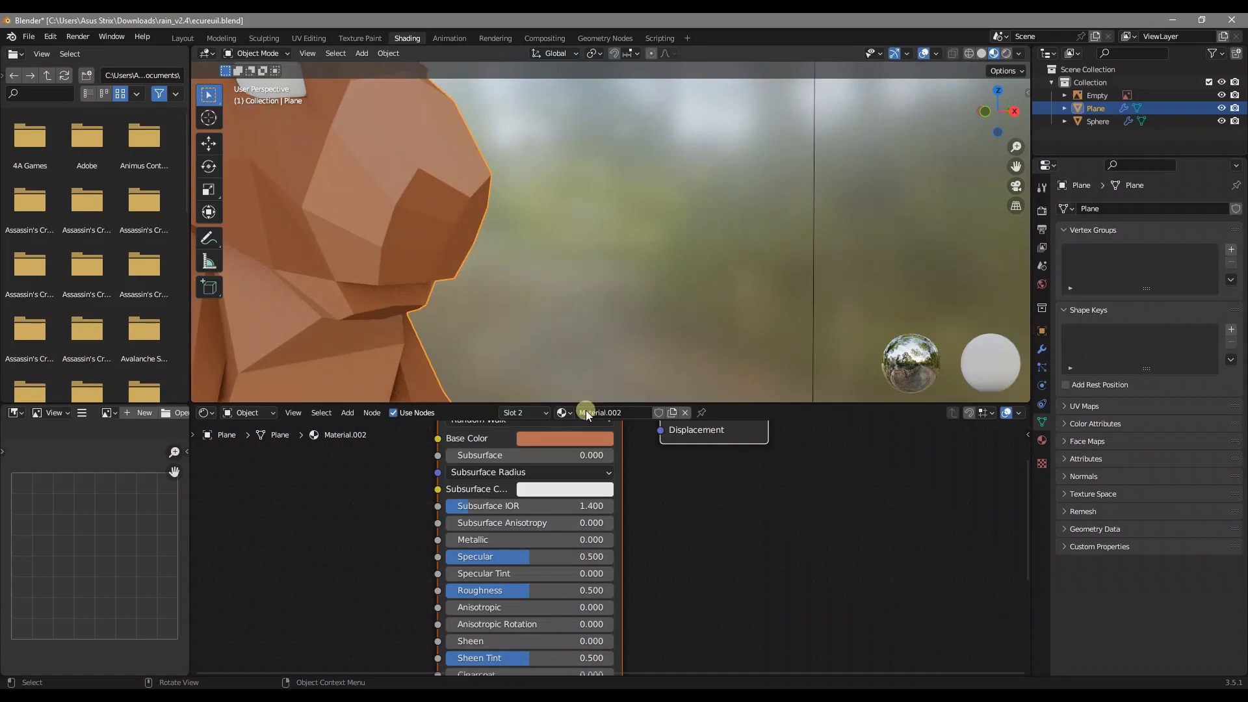
key("Tab")
middle_click_drag(459, 209, 552, 234)
key("c")
right_click(462, 124)
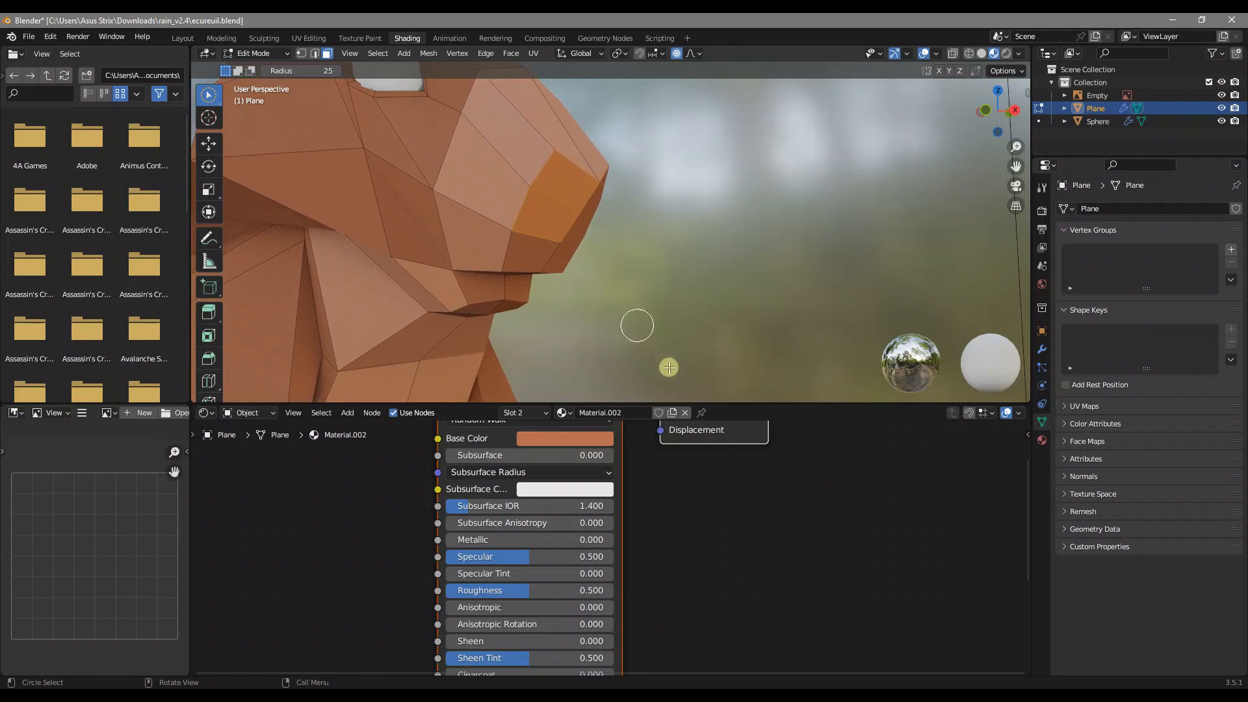
Add a third material slot, assign the selected nose faces to it, and create its material.
middle_click_drag(688, 512, 689, 541)
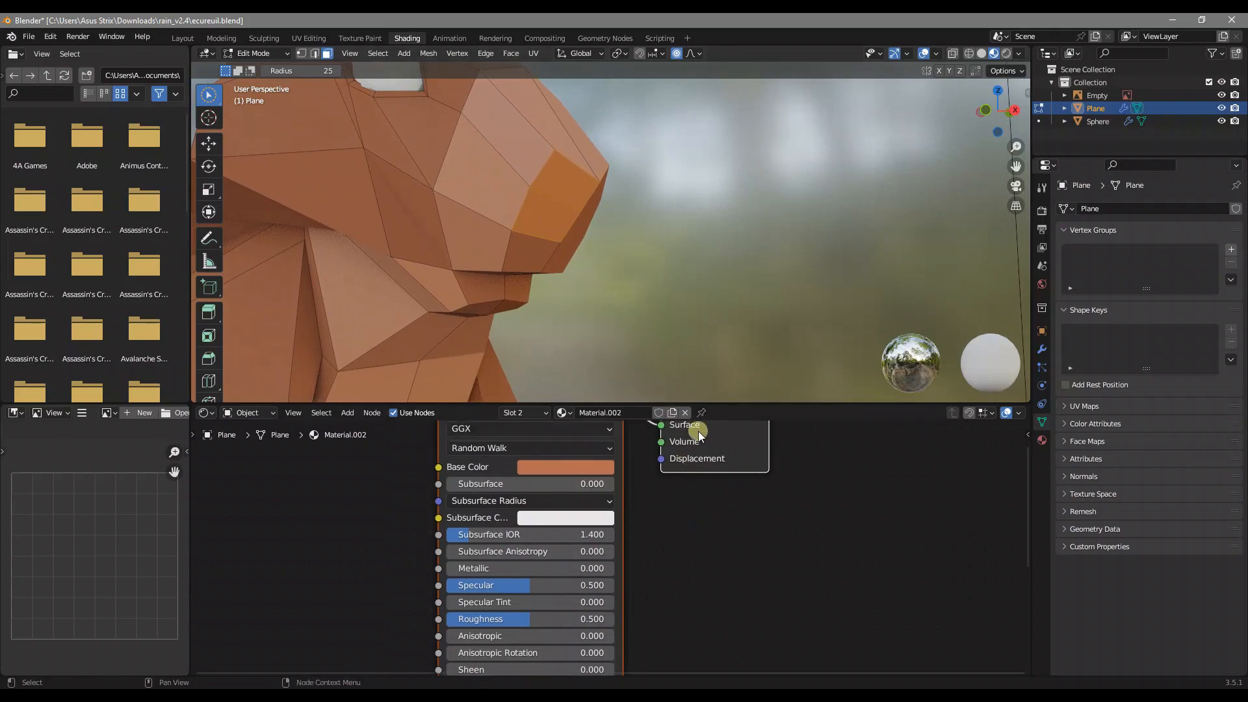
left_click(546, 412)
left_click(594, 440)
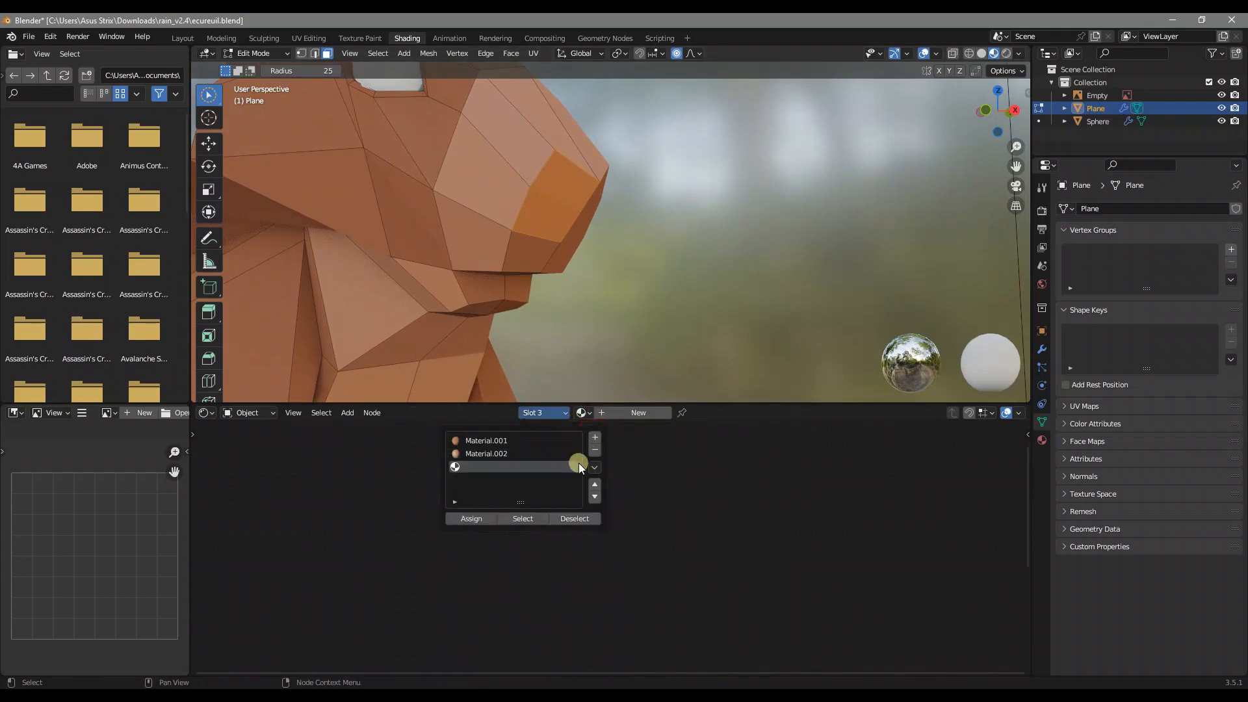
left_click(488, 517)
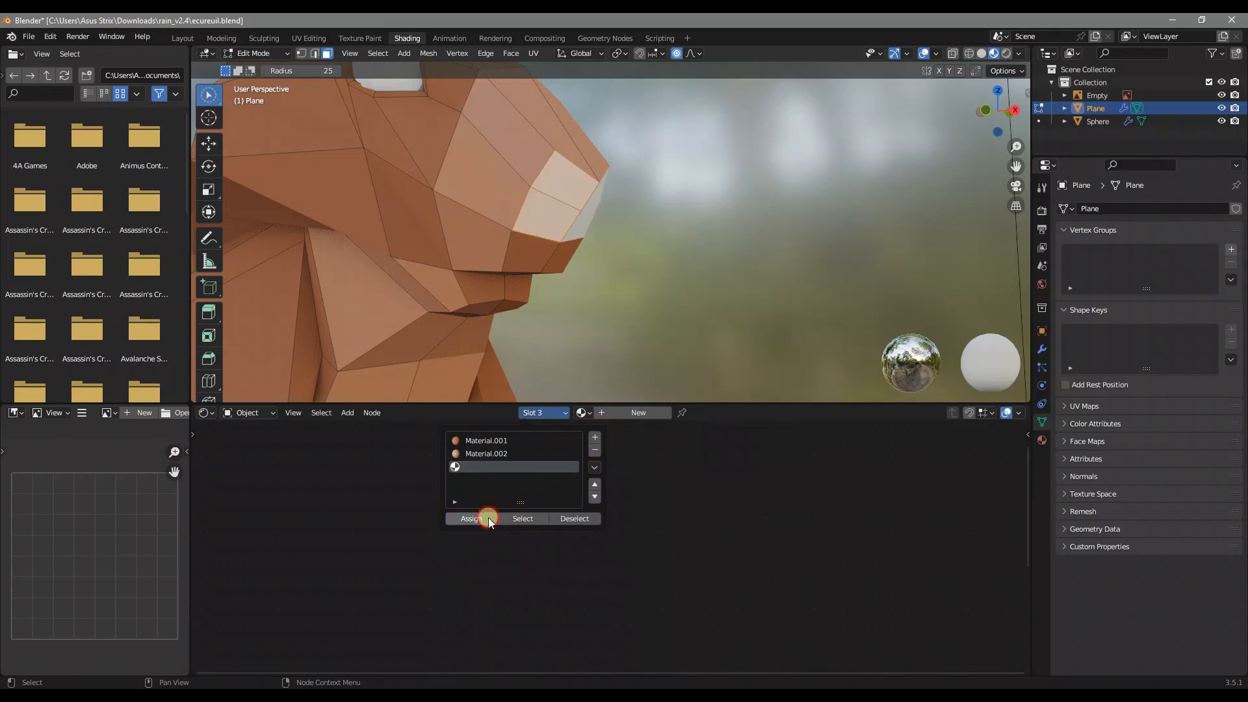
left_click(615, 420)
Make the nose material's base color black with a value of 0.000 and return to Object Mode.
left_click(583, 493)
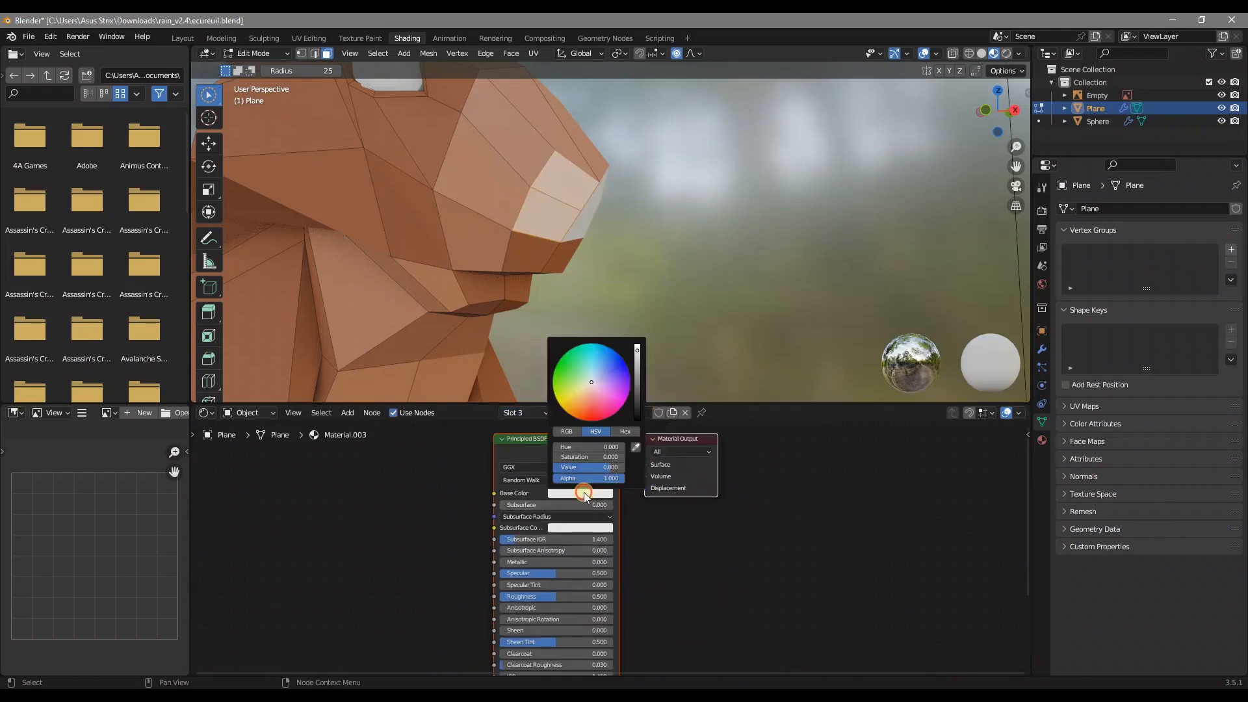
left_click_drag(637, 351, 637, 420)
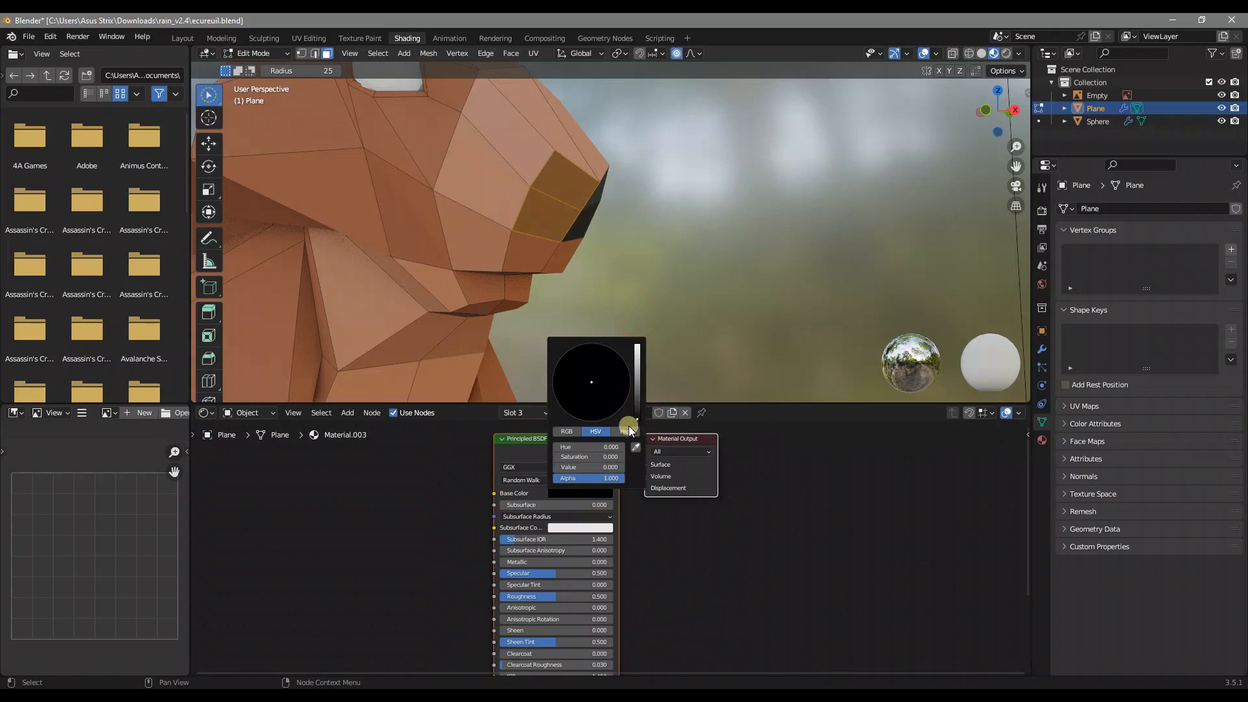
key("Tab")
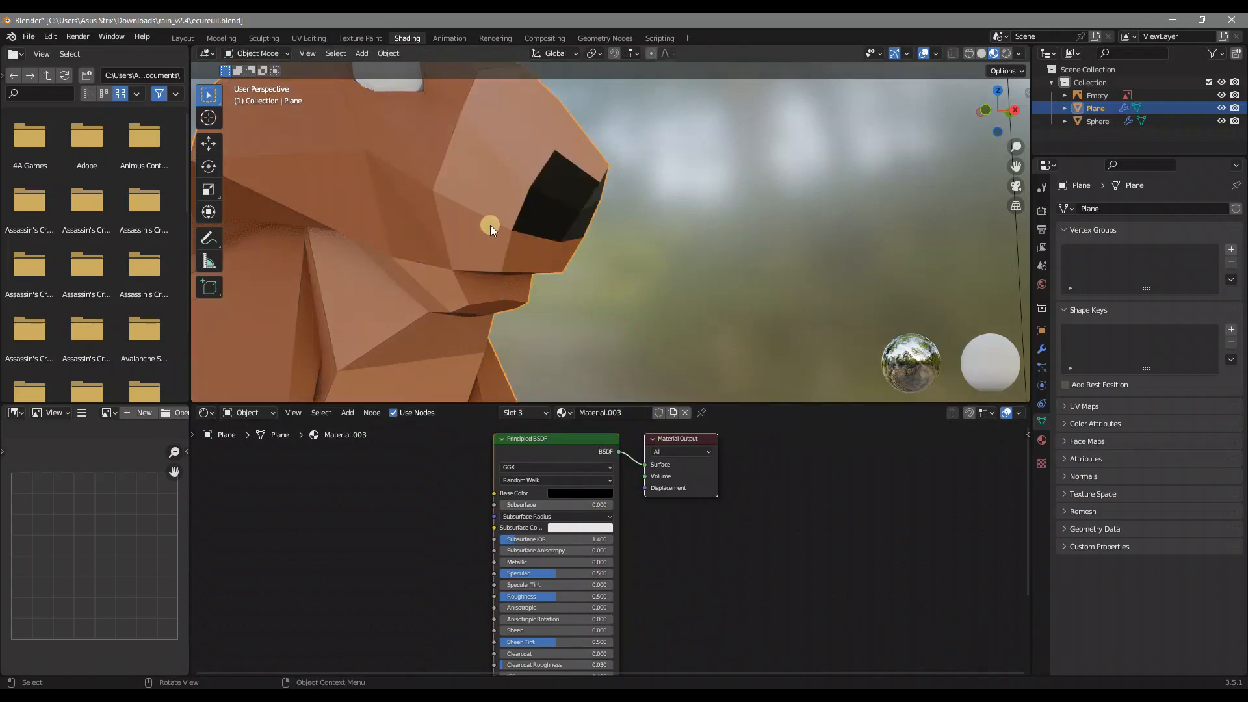
Switch to Material.002 in the second slot and set its roughness to 1.000.
left_click(560, 414)
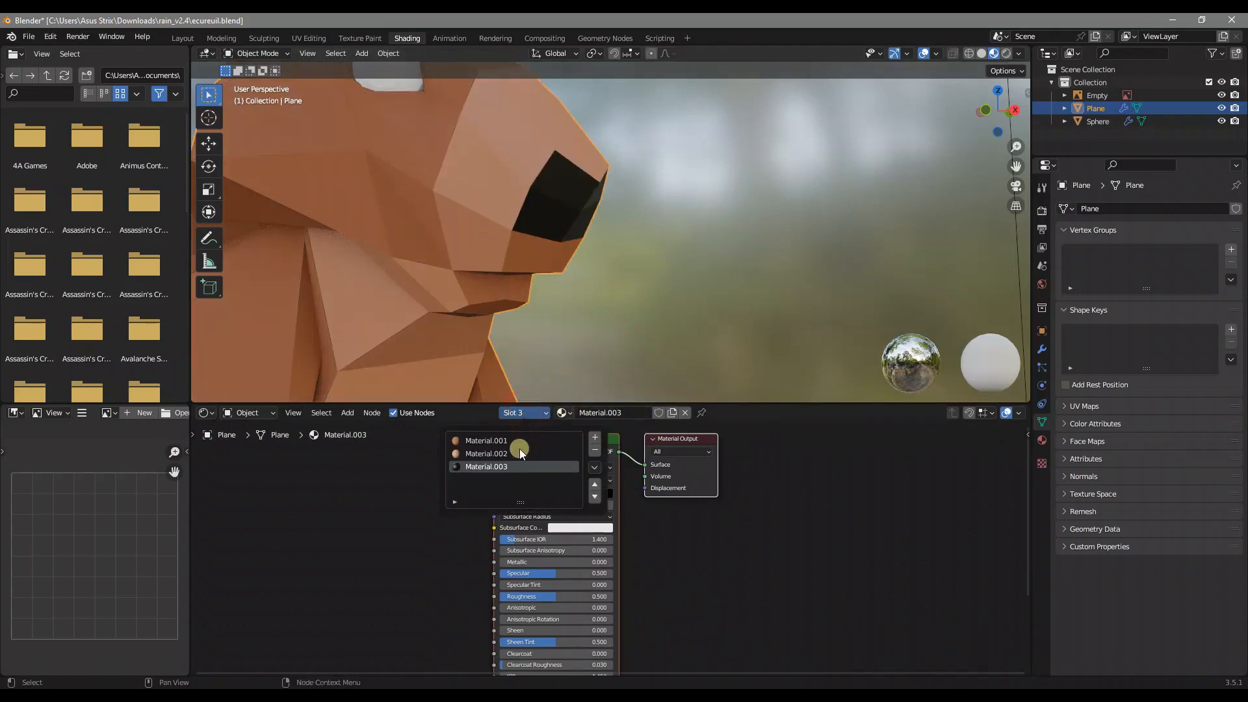
left_click(520, 451)
middle_click_drag(713, 558, 727, 527)
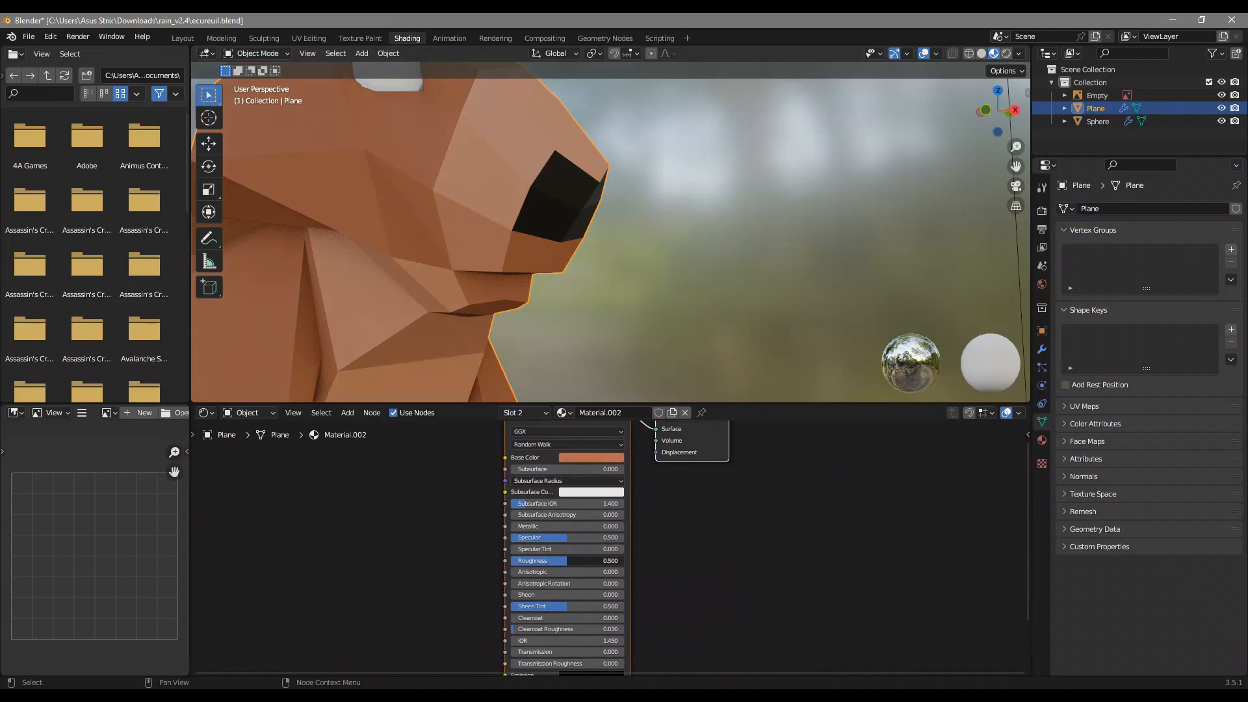
scroll(513, 291, "down", 6)
mouse_move(500, 295)
middle_mouse_down()
mouse_move(596, 290)
mouse_move(557, 153)
mouse_move(581, 197)
mouse_move(555, 178)
mouse_move(556, 201)
mouse_move(474, 215)
mouse_move(524, 238)
middle_mouse_up()
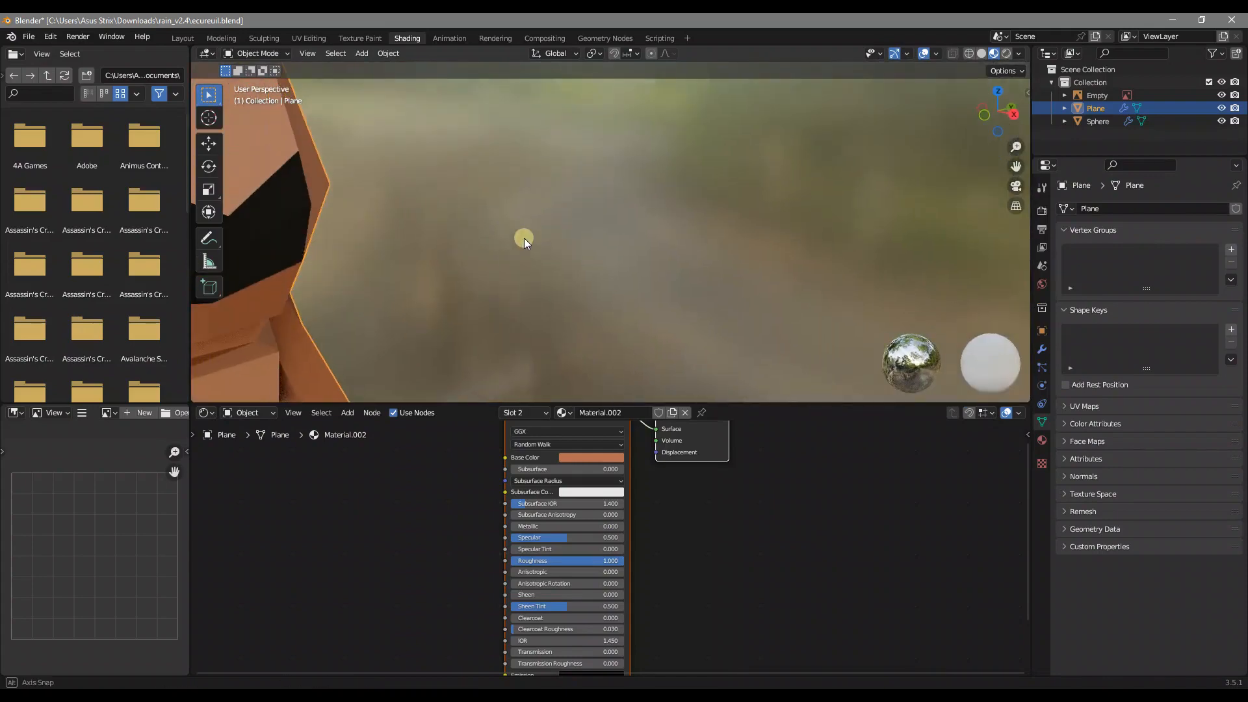
In Edit Mode, add a loop cut around the snout and slide it close behind the black nose.
scroll(546, 241, "up", 3)
scroll(524, 248, "down", 3)
key("Tab")
key("c")
left_click(582, 250)
middle_click_drag(593, 235, 594, 225)
key("ctrl+r")
left_click(597, 195)
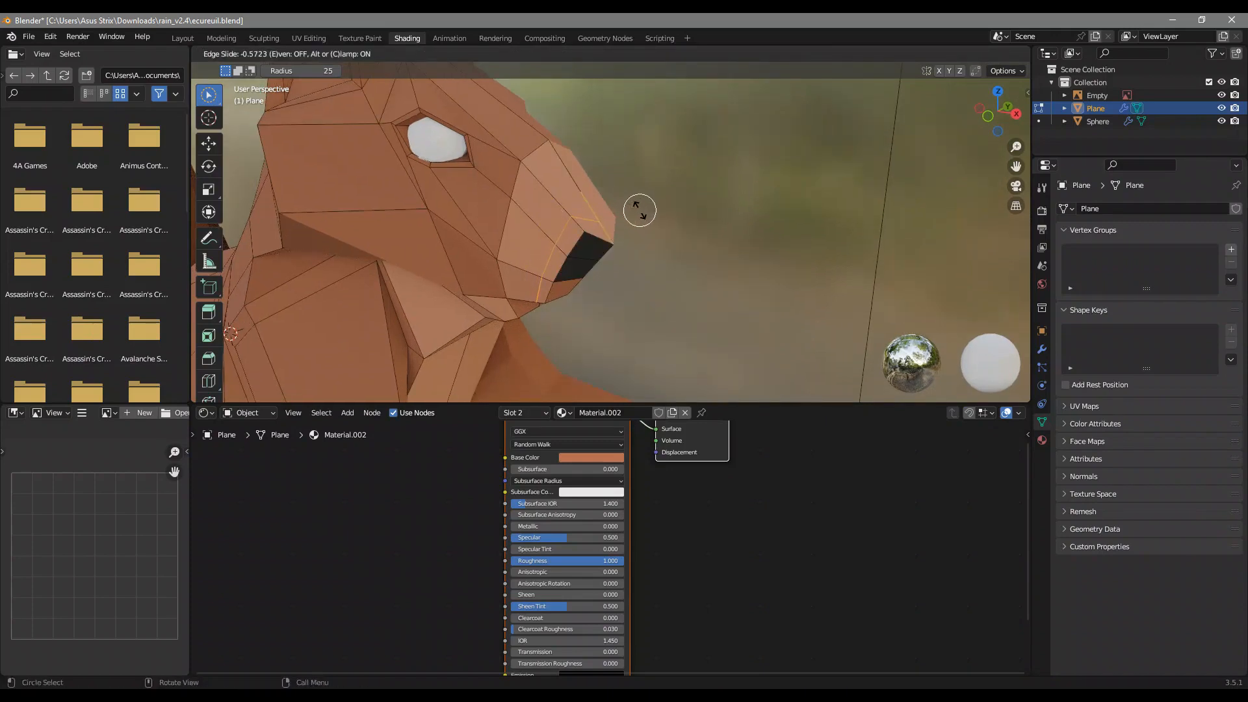
left_click(637, 213)
middle_click_drag(635, 217, 594, 227)
scroll(599, 231, "up", 2)
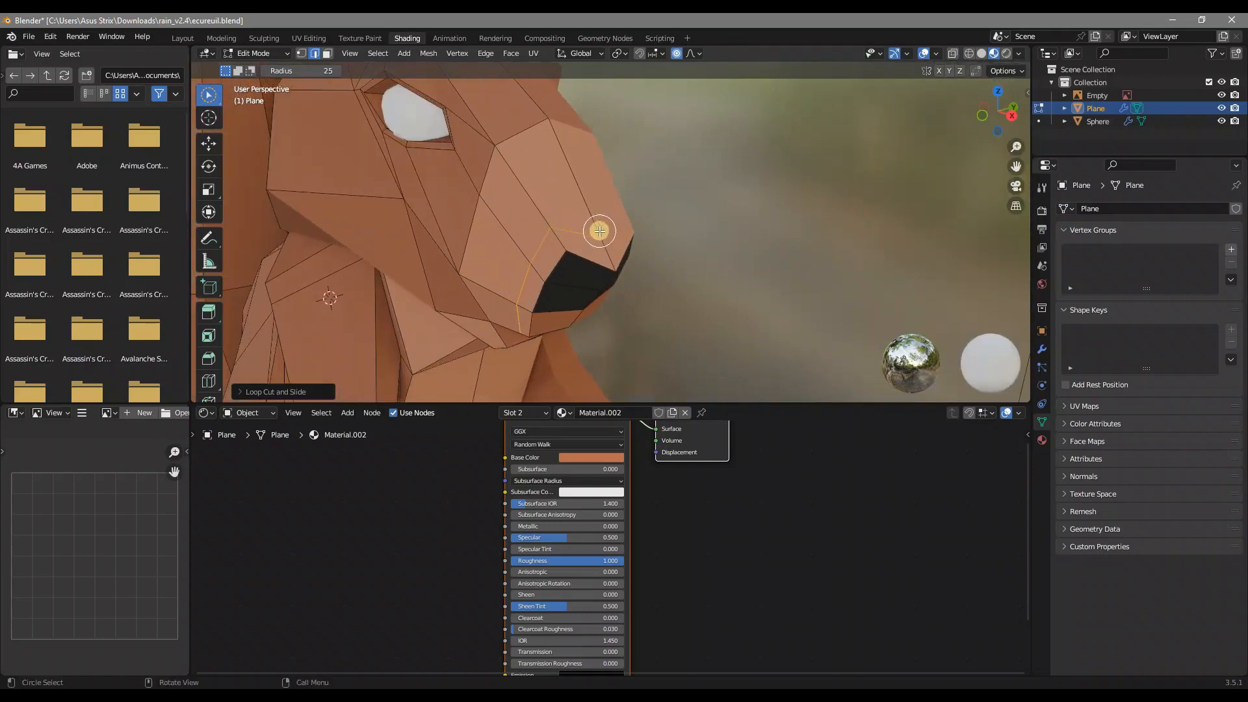
Select the narrow faces on top of the nose and assign the black Material.003 to them.
key("3")
left_click(586, 269)
middle_click_drag(618, 273, 607, 382)
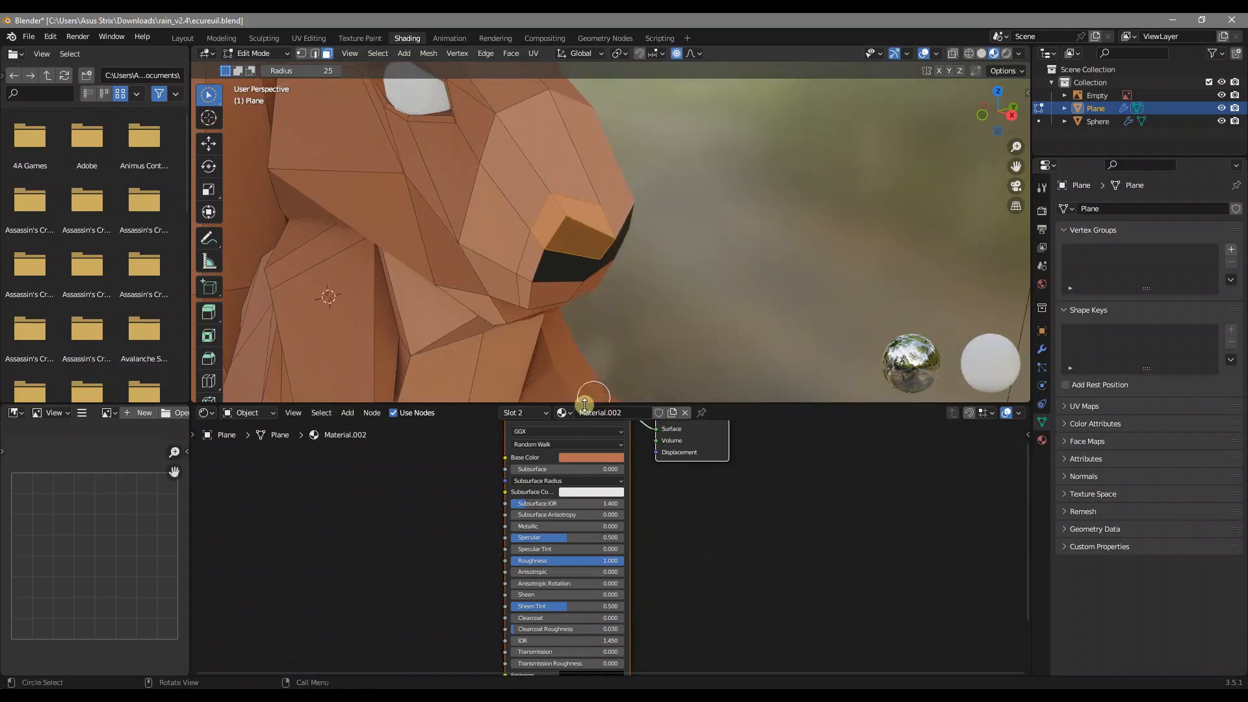
left_click(546, 410)
left_click(497, 469)
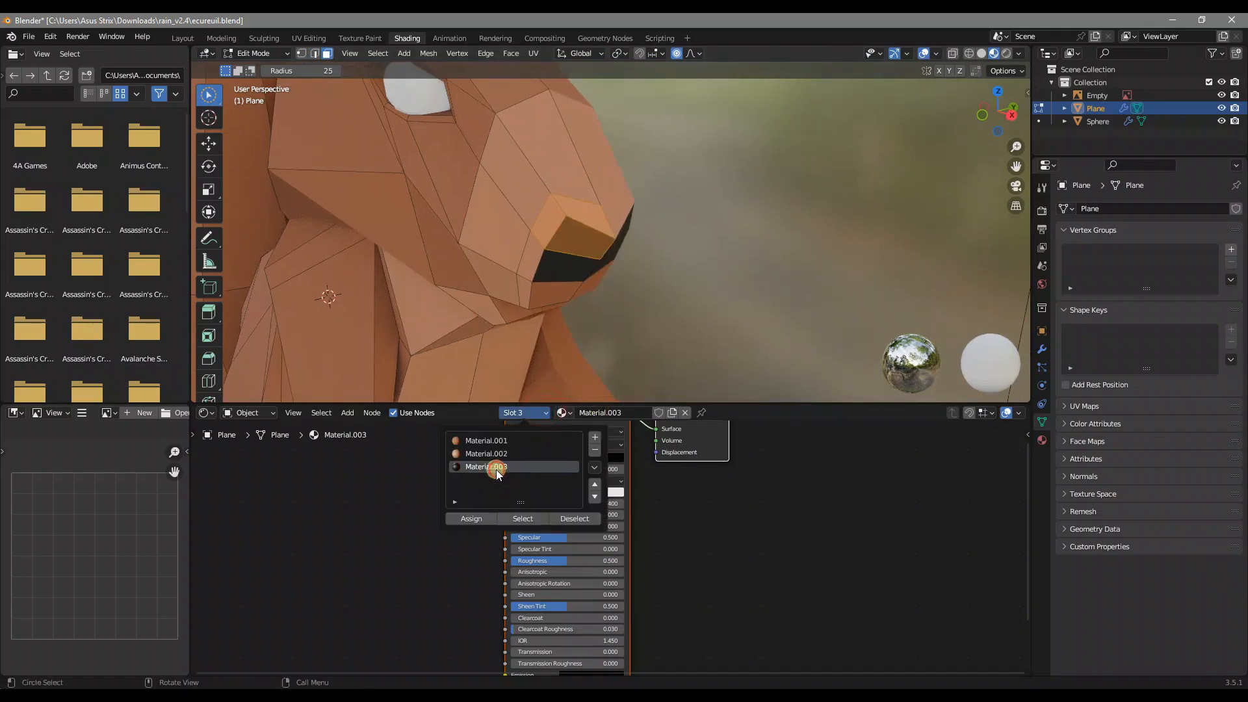
left_click(481, 518)
middle_click_drag(618, 274, 568, 232)
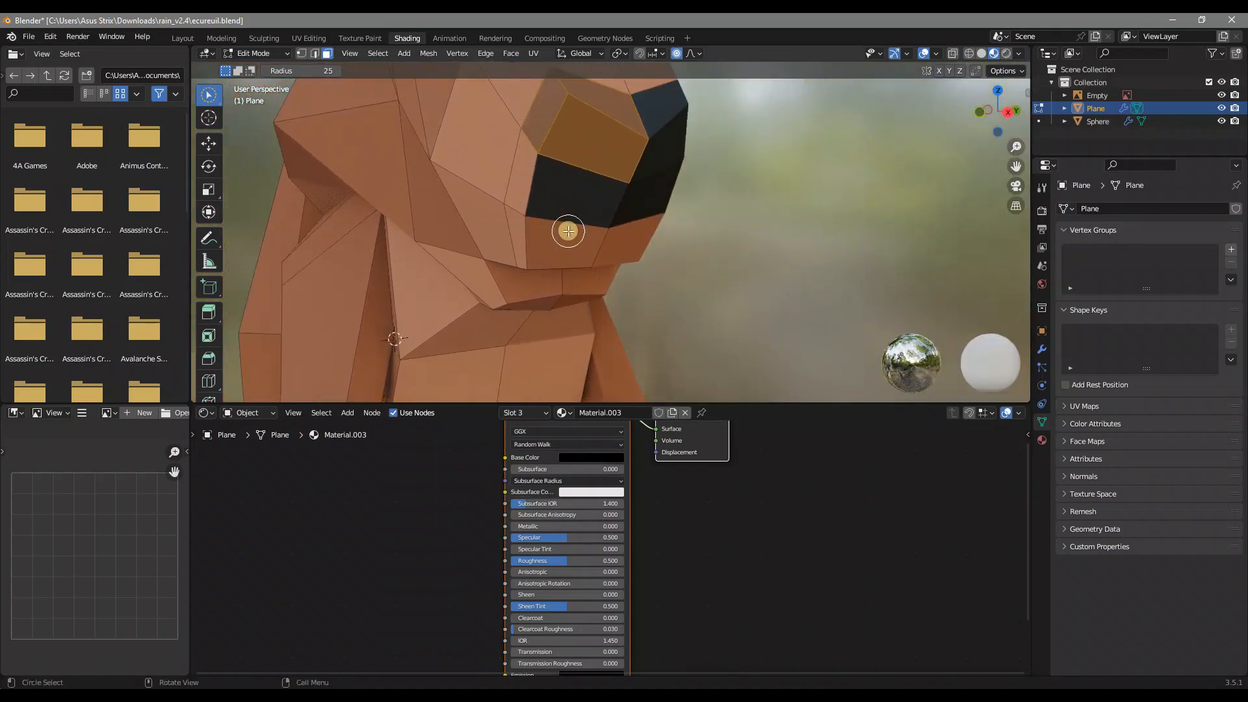
Edge-slide the nose's lower corner vertex and the one beneath it inward toward the snout's centerline.
key("1")
left_click(530, 225)
left_click(536, 258, "shift")
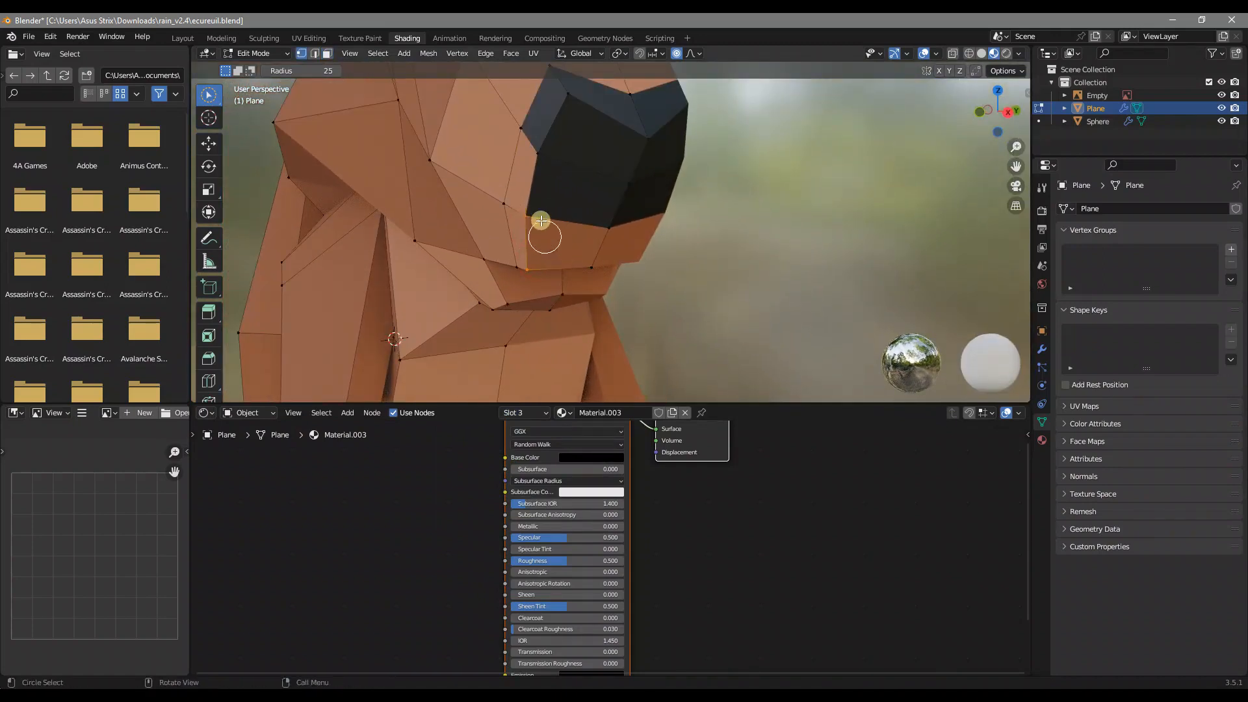
key("g")
key("g")
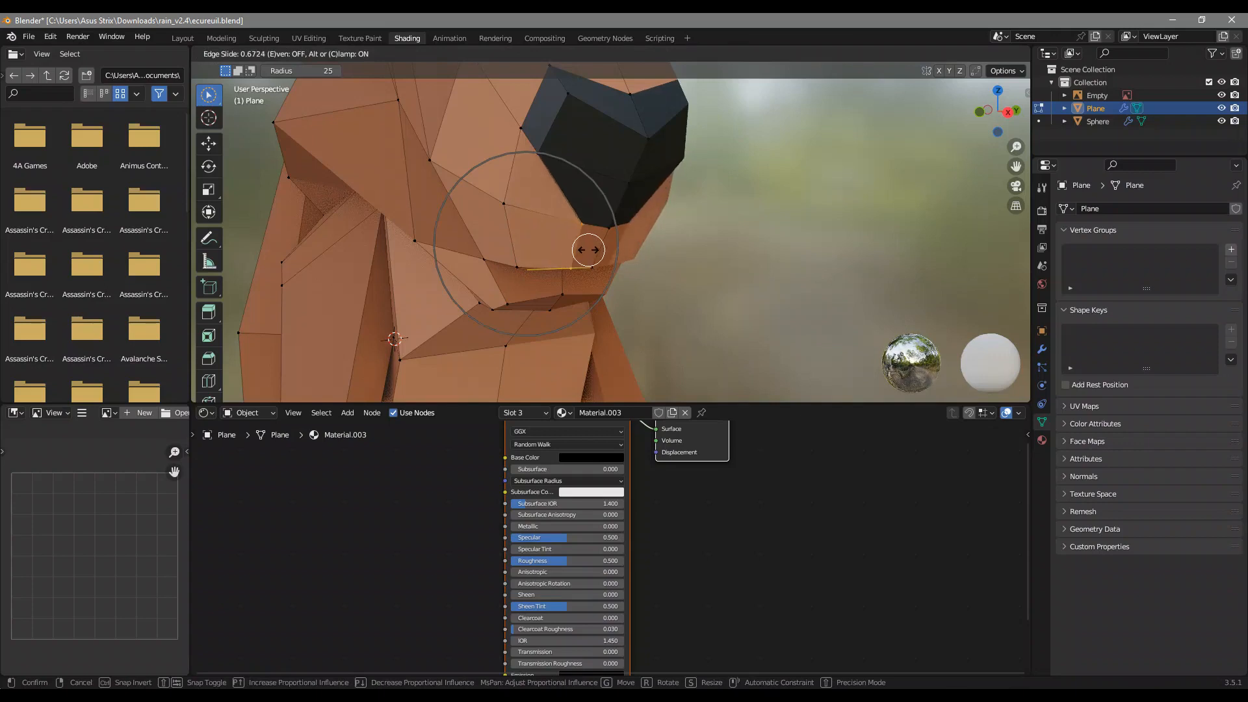
left_click(585, 237)
Select the tapered nose face and the thin strip below it and assign the black Material.003 to them.
middle_click_drag(585, 236, 557, 217)
left_click(544, 264)
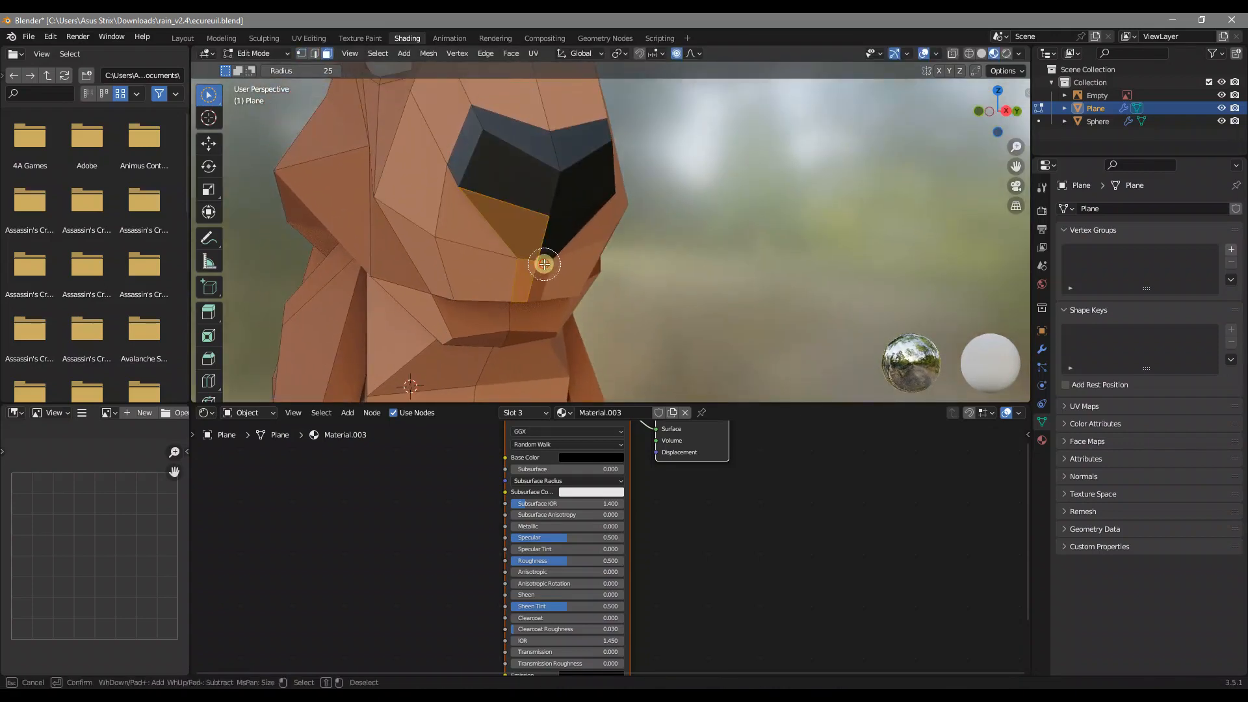
left_click(541, 407)
left_click(474, 515)
middle_click_drag(572, 349, 653, 232)
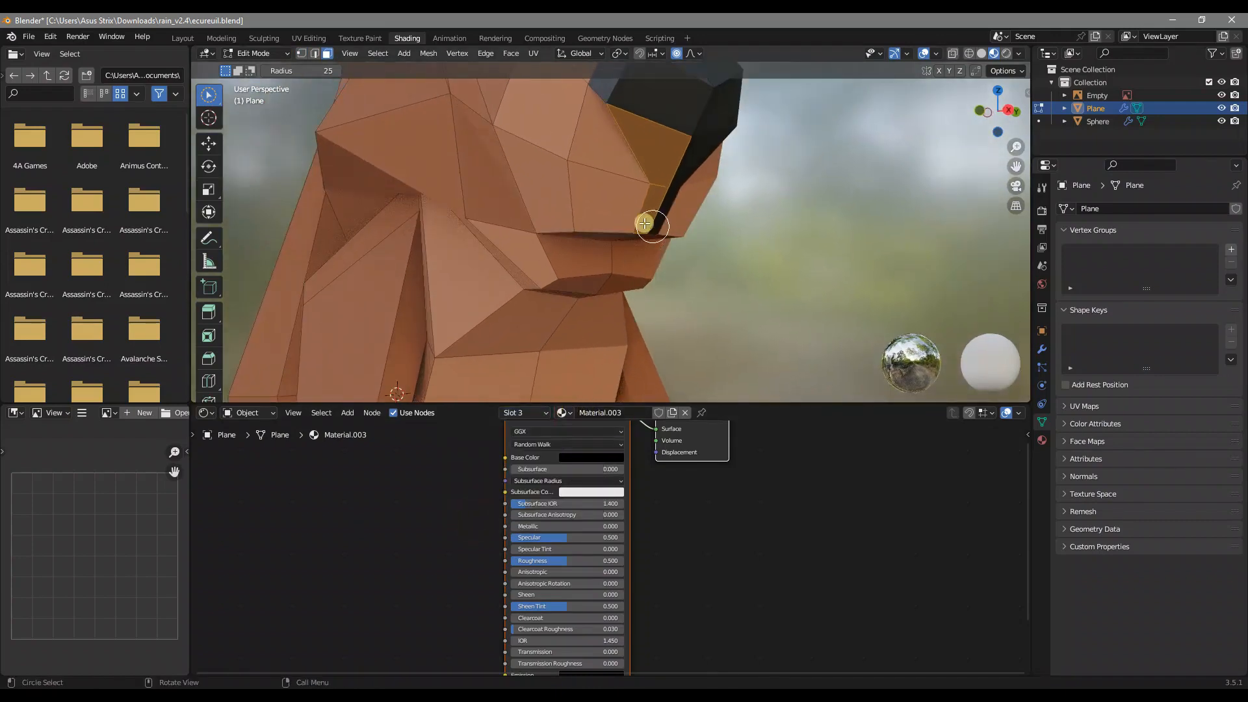
Circle-select the faces of the mouth opening beneath the snout in Edit Mode.
scroll(722, 215, "down", 5)
key("Tab")
middle_click_drag(728, 217, 602, 224)
scroll(648, 173, "up", 4)
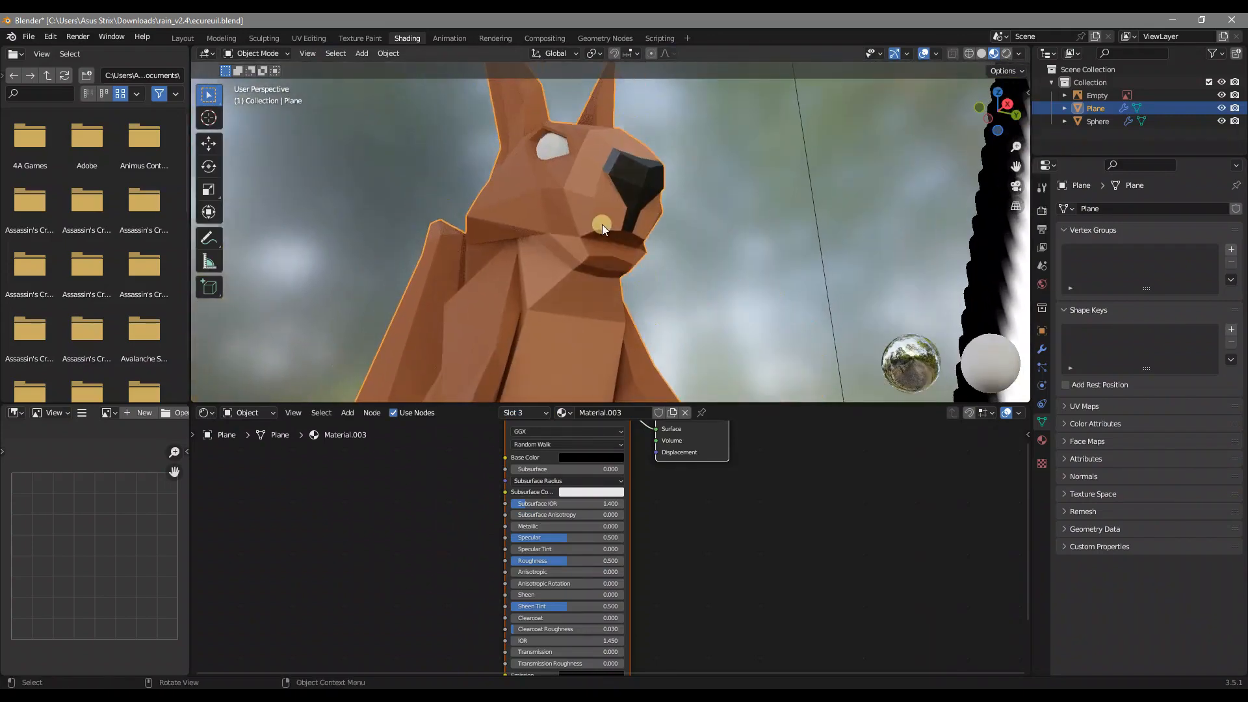
scroll(602, 219, "up", 1)
key("Tab")
scroll(630, 243, "up", 5)
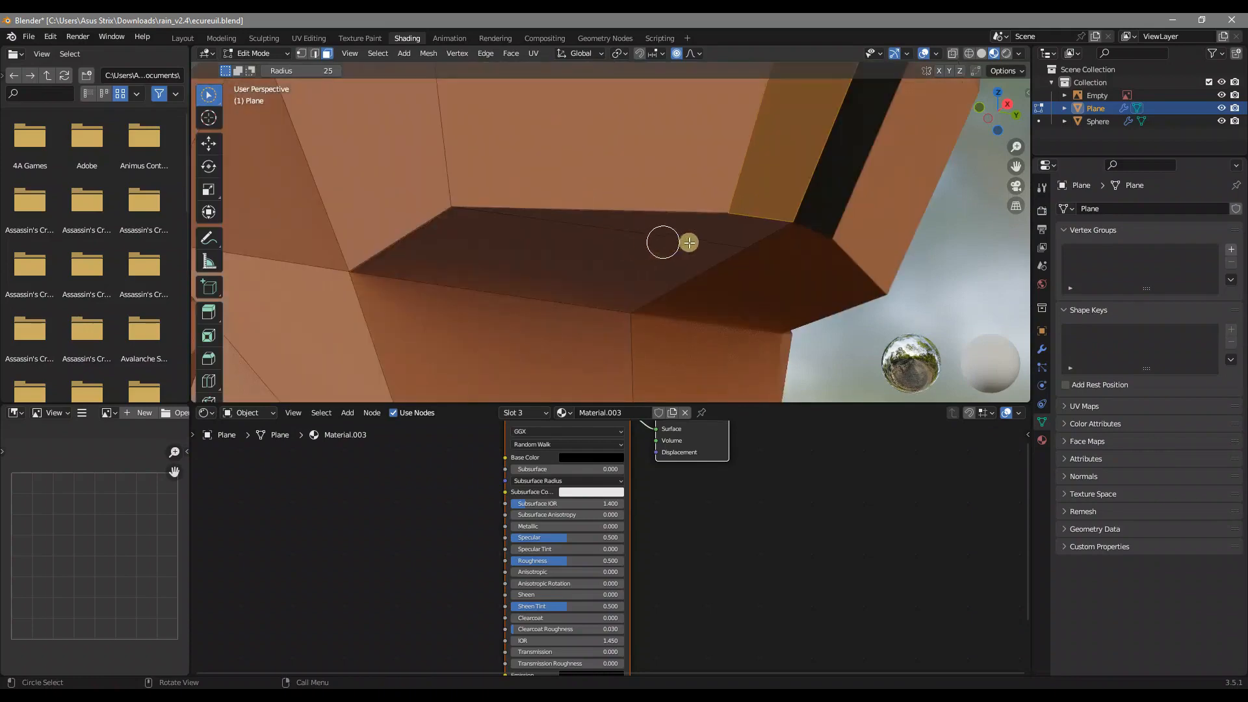
left_click_drag(704, 243, 621, 339)
Assign the black Material.003 to the selected mouth faces and return to Object Mode.
scroll(618, 327, "down", 4)
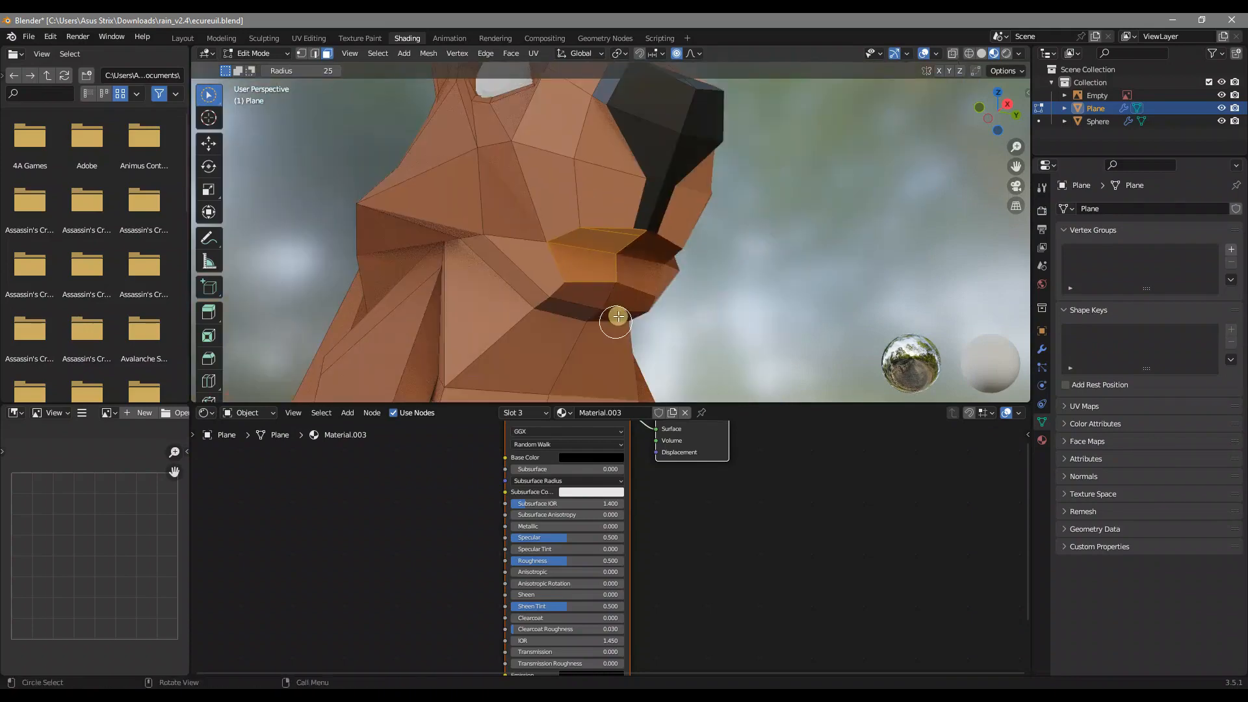
left_click(541, 413)
left_click(474, 518)
scroll(558, 265, "down", 5)
key("Tab")
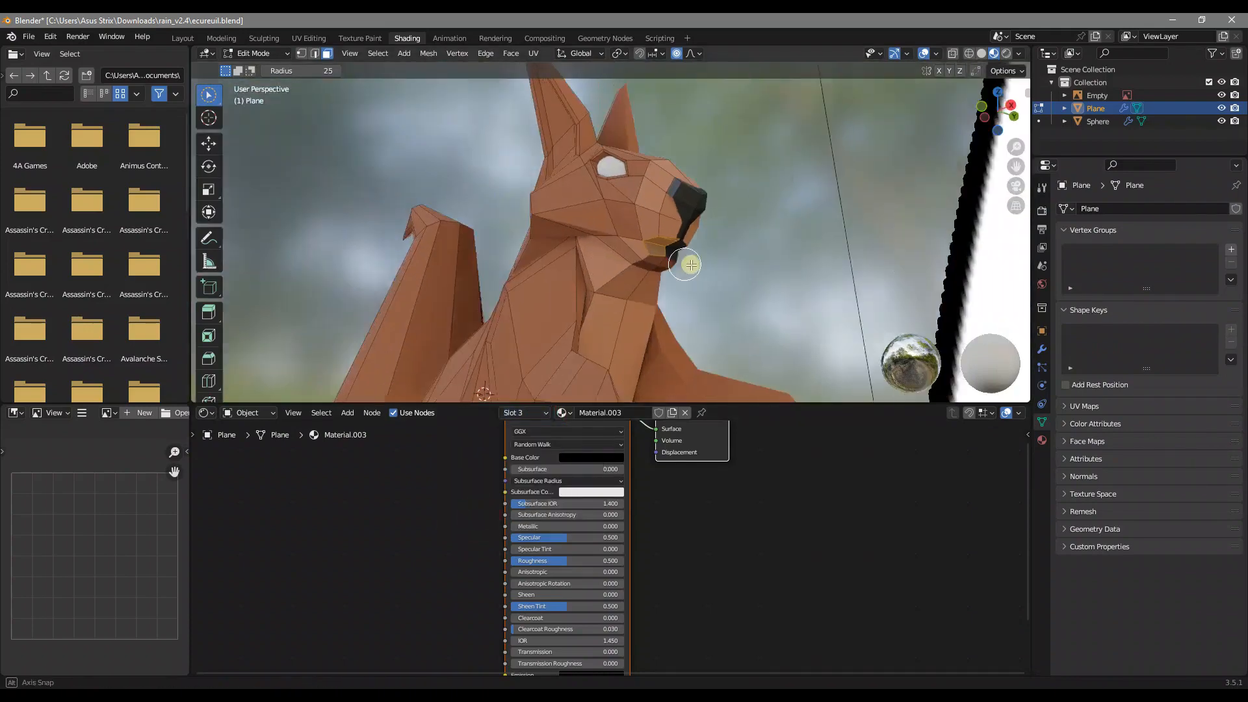
Select the eye spheres, add a material slot to them, and apply the existing black Material.003.
middle_click_drag(591, 267, 662, 167)
left_click(653, 114)
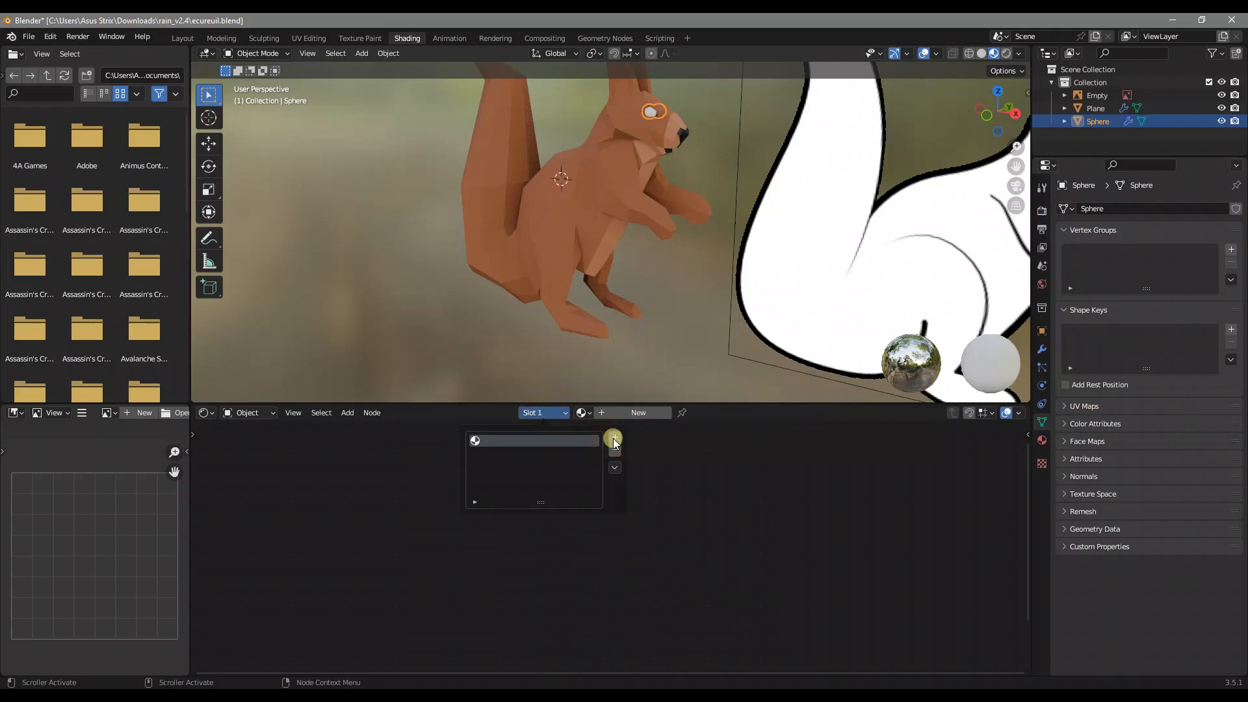
left_click(614, 468)
left_click(614, 468)
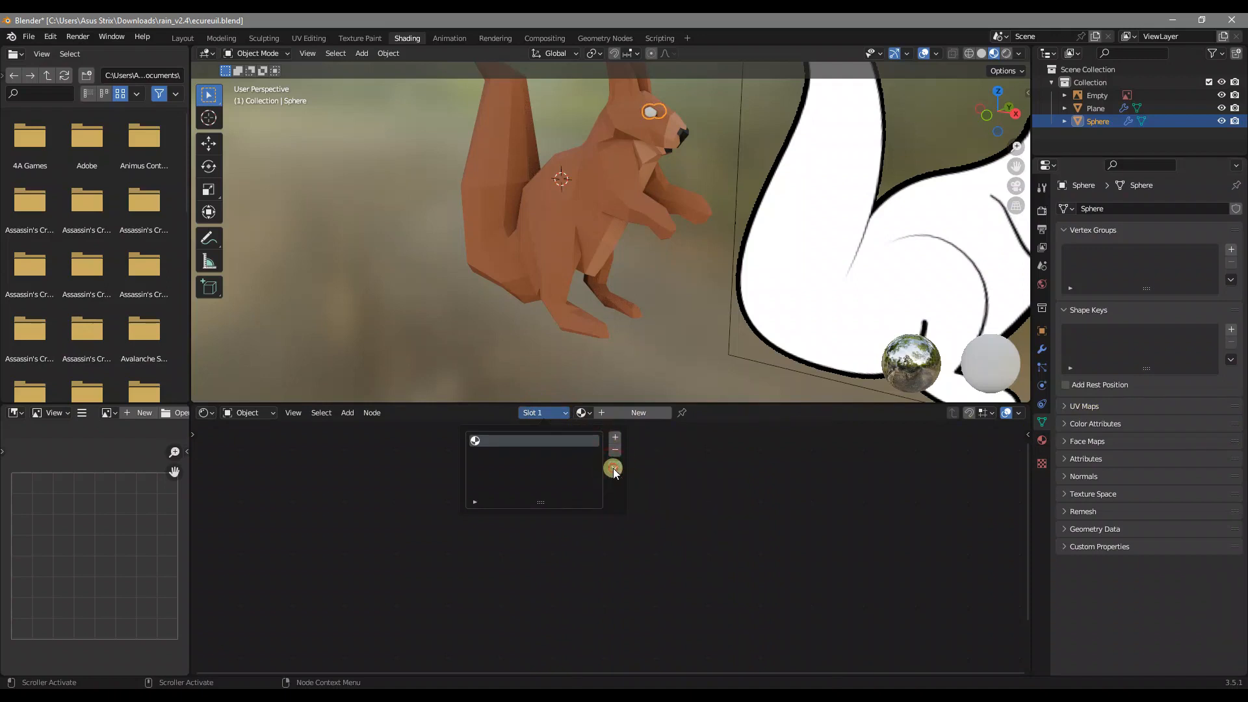
left_click(582, 412)
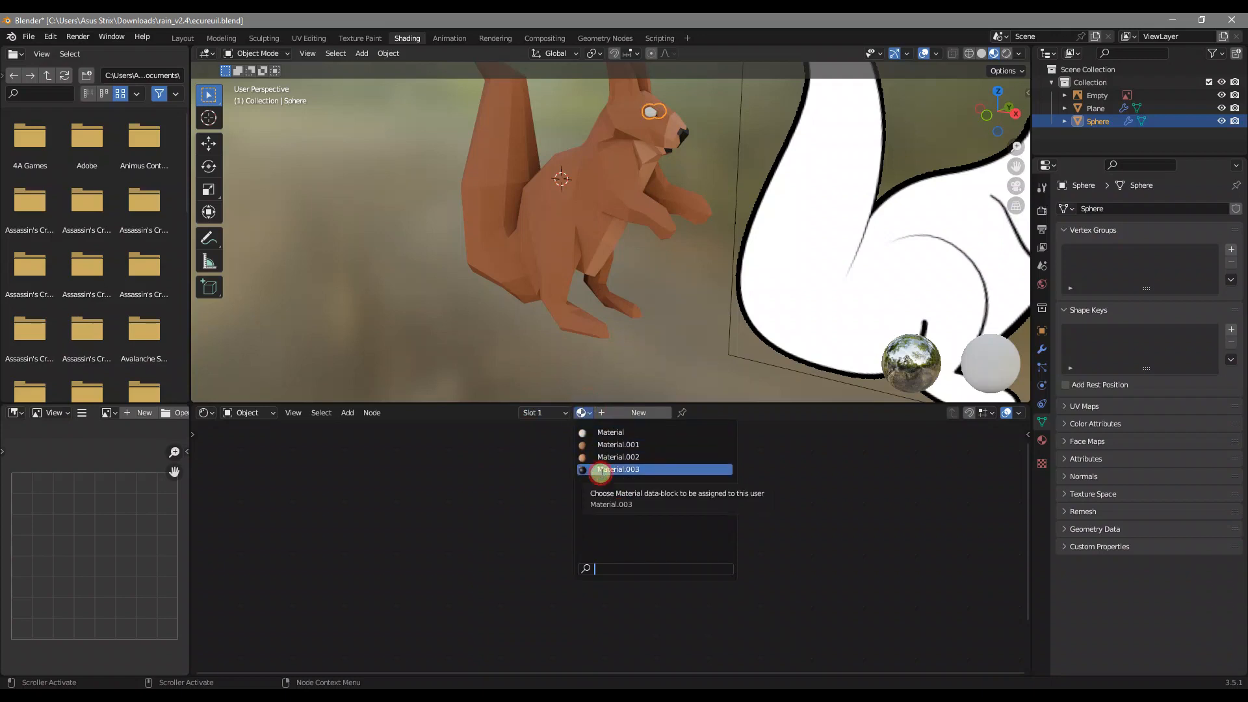
left_click(600, 470)
mouse_move(693, 316)
middle_mouse_down()
mouse_move(652, 286)
mouse_move(642, 317)
mouse_move(602, 306)
mouse_move(688, 299)
mouse_move(728, 311)
mouse_move(672, 306)
middle_mouse_up()
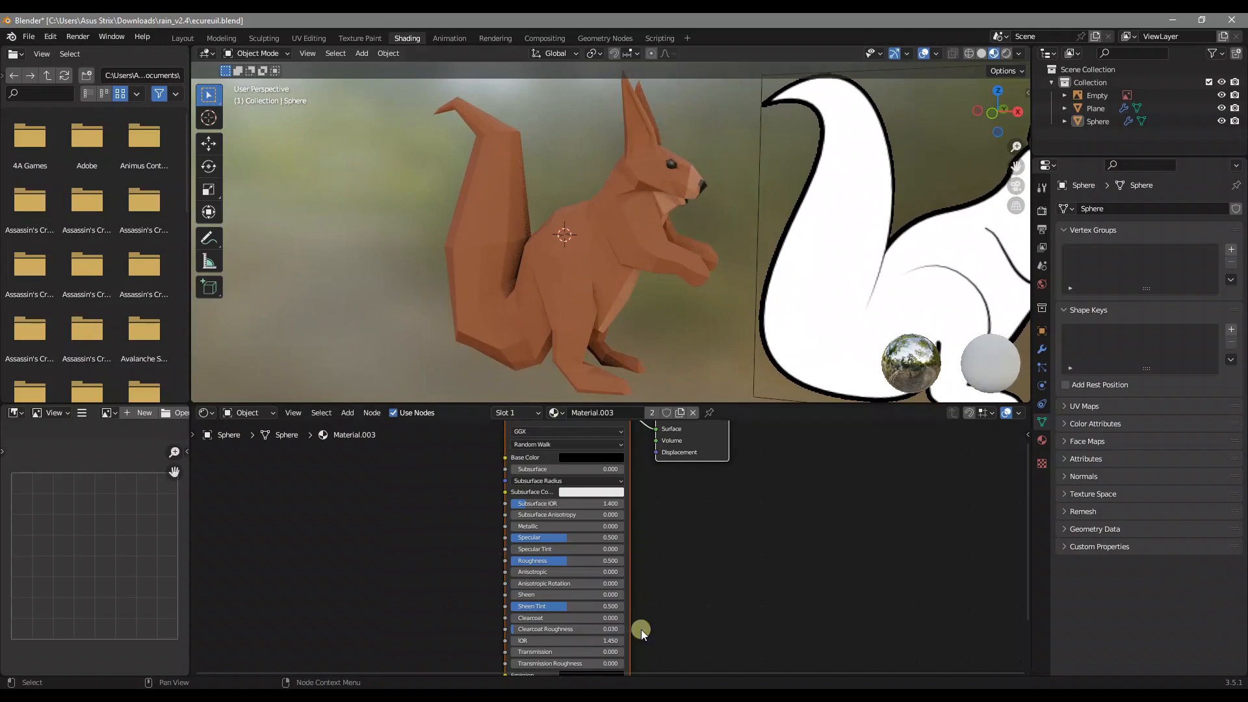
Select the inner ear faces of the squirrel body and assign the lighter Material.002 to them.
middle_click_drag(601, 314, 557, 400, "shift")
key("Tab")
scroll(590, 225, "up", 3)
key("Tab")
left_click(594, 273)
key("Tab")
scroll(571, 215, "up", 1)
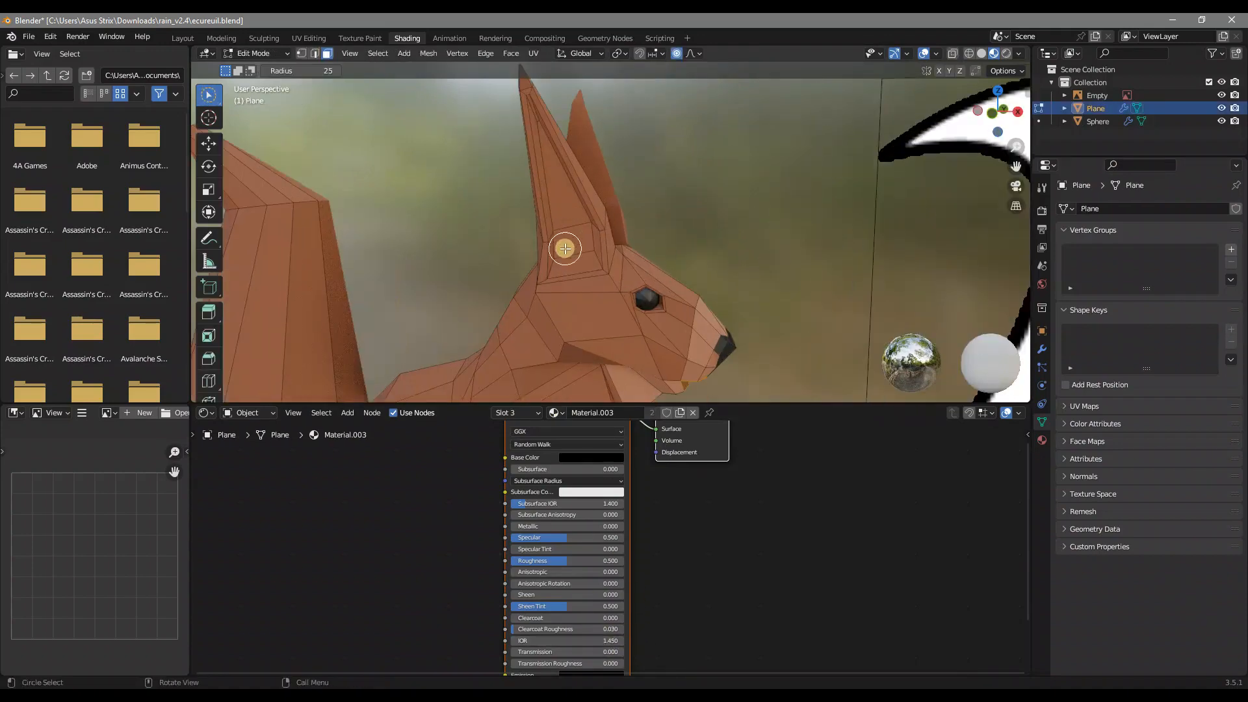
scroll(565, 248, "up", 3)
left_click(549, 235)
middle_click_drag(549, 234, 594, 306, "shift")
middle_click_drag(572, 169, 641, 314, "shift")
scroll(641, 315, "up", 2)
scroll(611, 103, "down", 2)
middle_click_drag(610, 103, 605, 182, "shift")
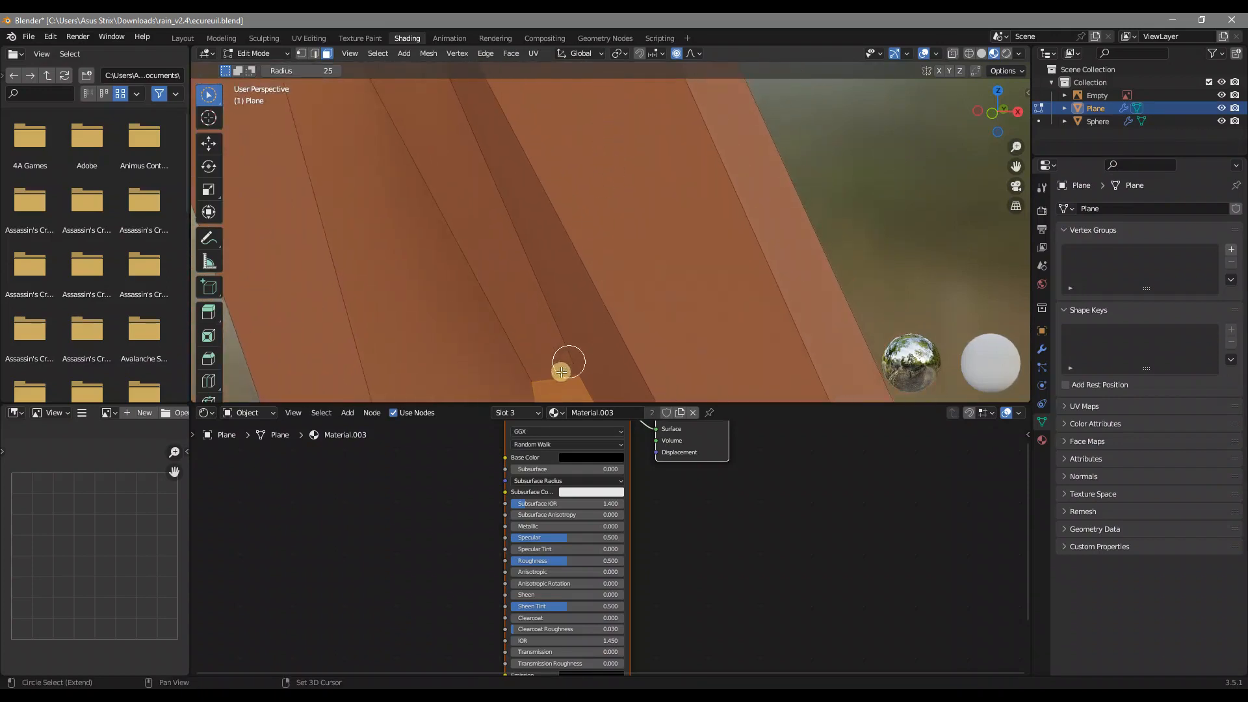
scroll(561, 372, "down", 6)
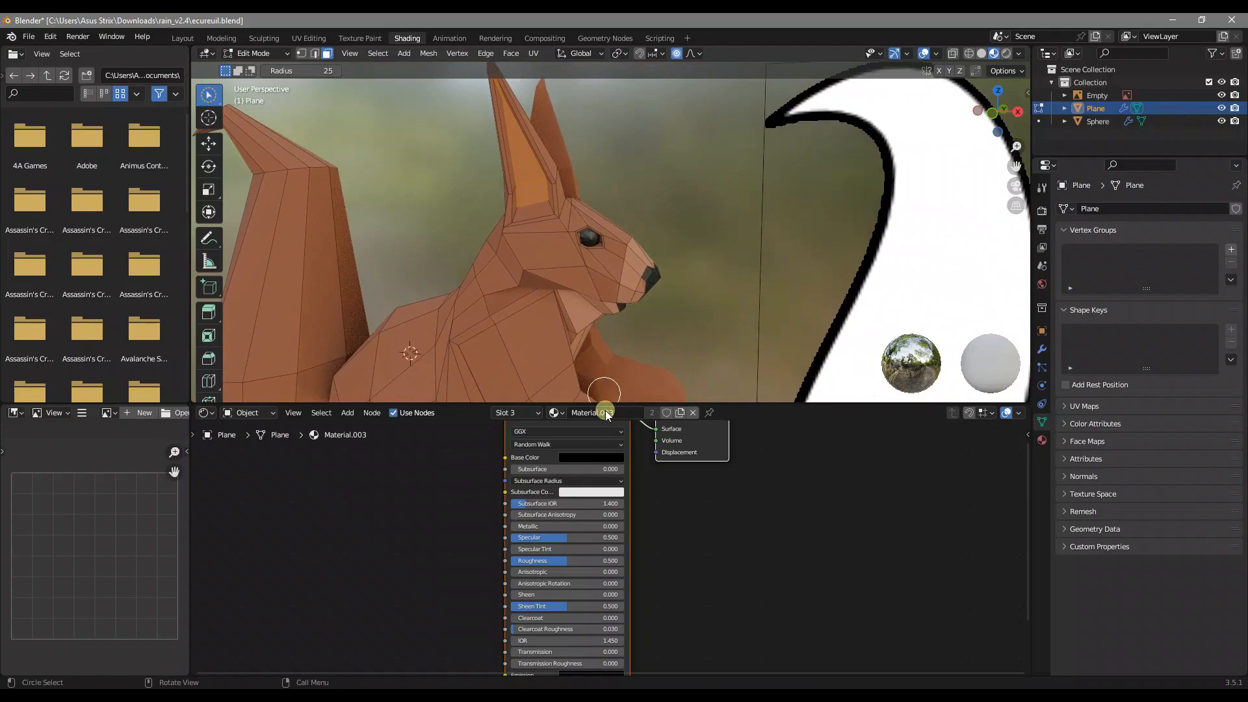
left_click(522, 414)
left_click(478, 454)
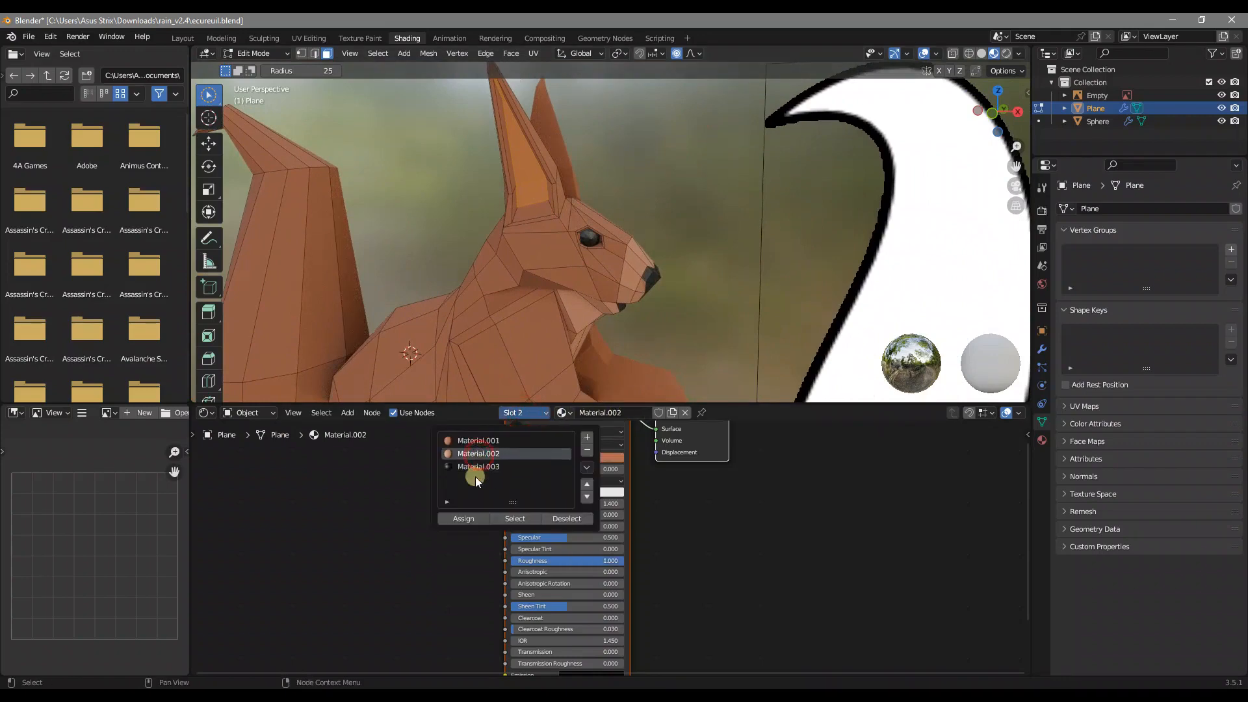
left_click(462, 518)
key("Tab")
Move the cheek vertex below and behind the eye with proportional editing to reshape the squirrel's face.
scroll(582, 236, "down", 5)
mouse_move(592, 228)
middle_mouse_down()
mouse_move(664, 251)
mouse_move(665, 231)
mouse_move(599, 201)
mouse_move(784, 224)
mouse_move(708, 232)
mouse_move(664, 213)
mouse_move(576, 214)
middle_mouse_up()
scroll(531, 134, "up", 5)
middle_click_drag(530, 134, 681, 282)
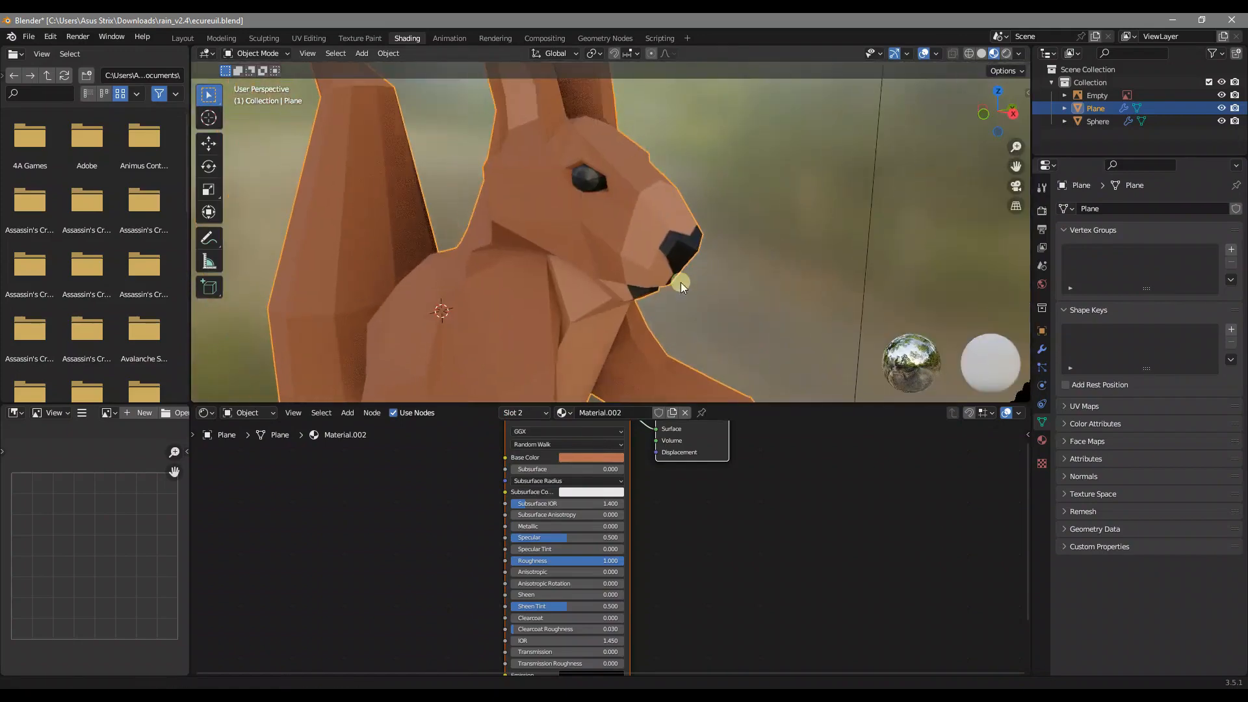
key("Tab")
key("c")
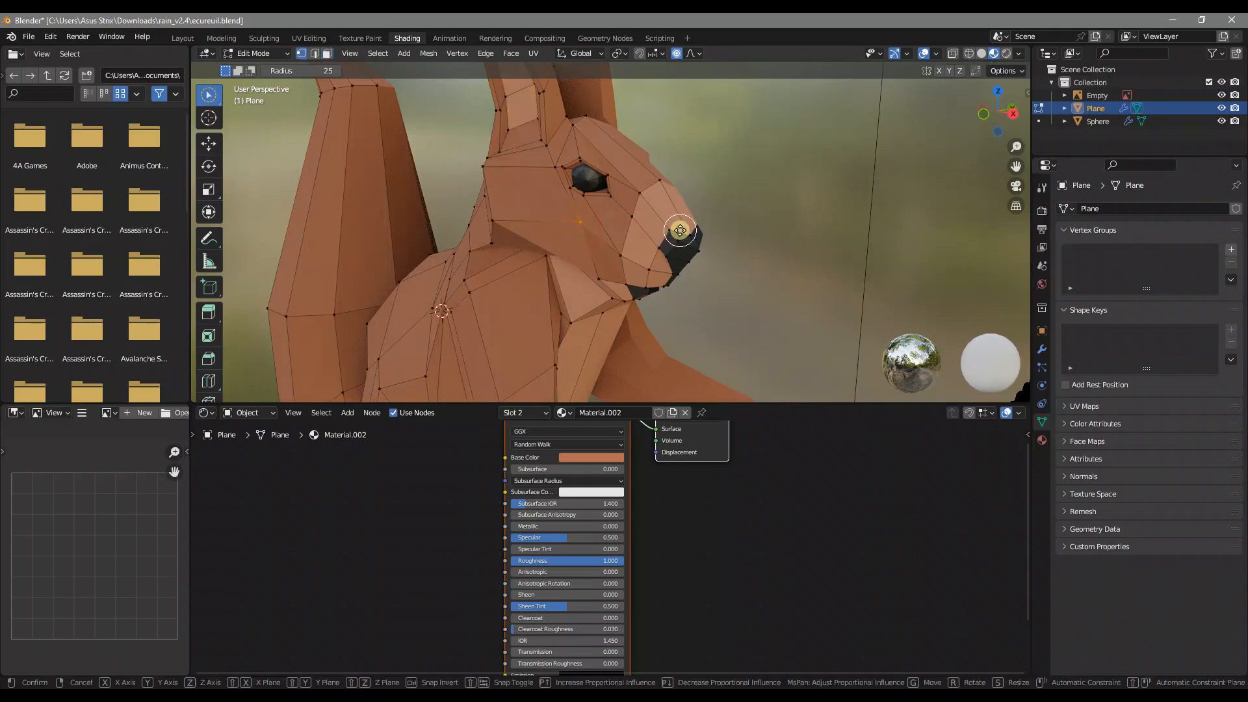
key("x")
left_click(647, 240)
Select the side-of-head vertex behind the eye and move it outward along the global Y axis with proportional editing.
middle_click_drag(648, 247, 741, 177)
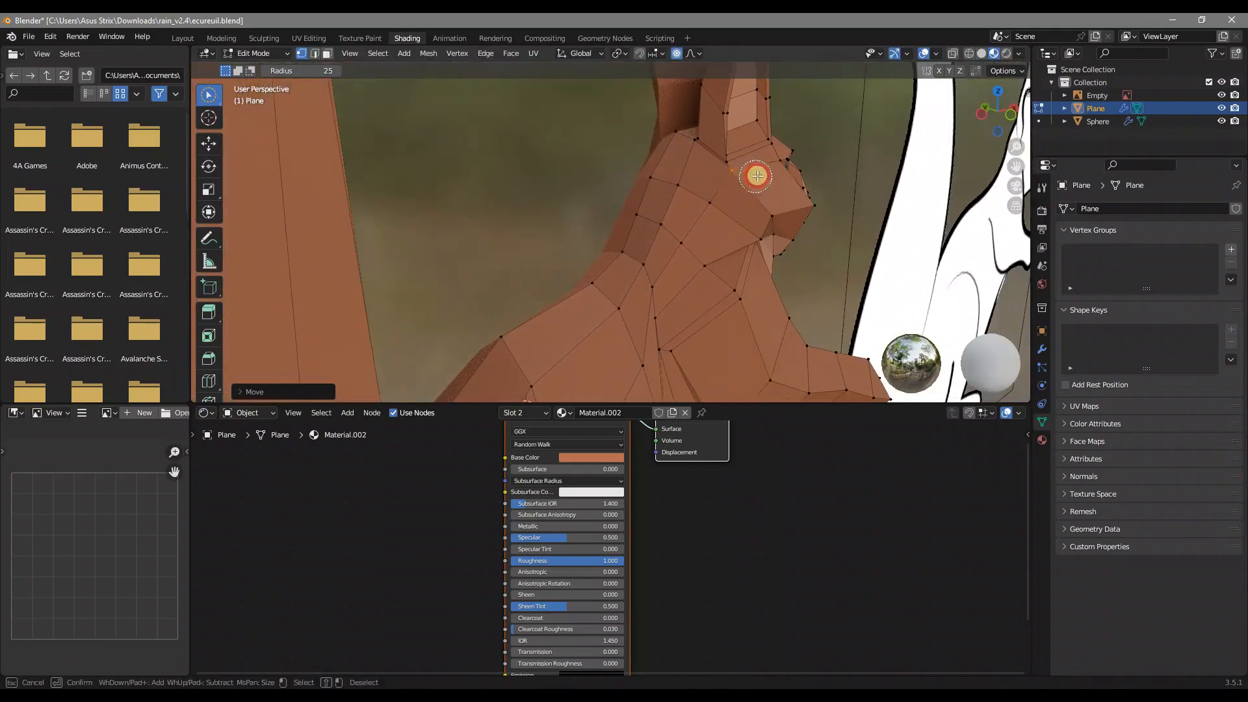
key("g")
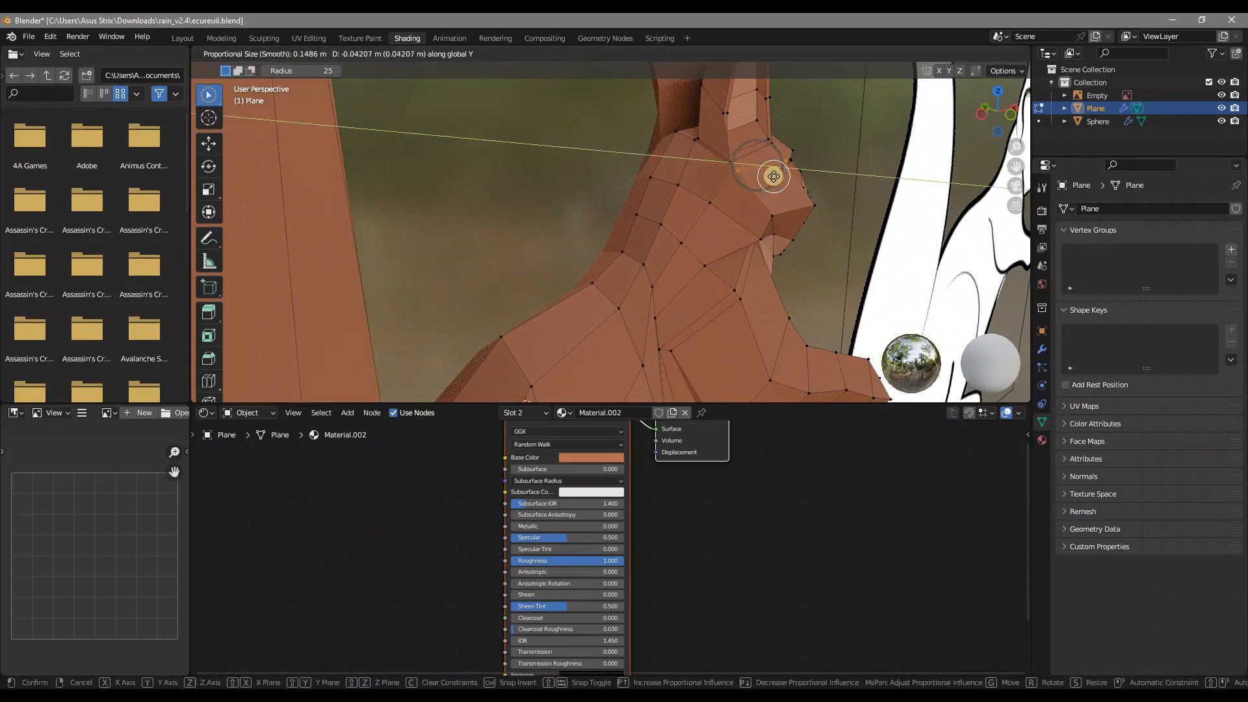
left_click(777, 182)
middle_click_drag(779, 181, 614, 178)
key("Tab")
scroll(617, 179, "down", 4)
middle_click_drag(679, 270, 712, 304)
Select the side-of-head vertices beneath the ear and move them inward along the global Y axis with proportional editing.
key("Tab")
scroll(589, 224, "up", 4)
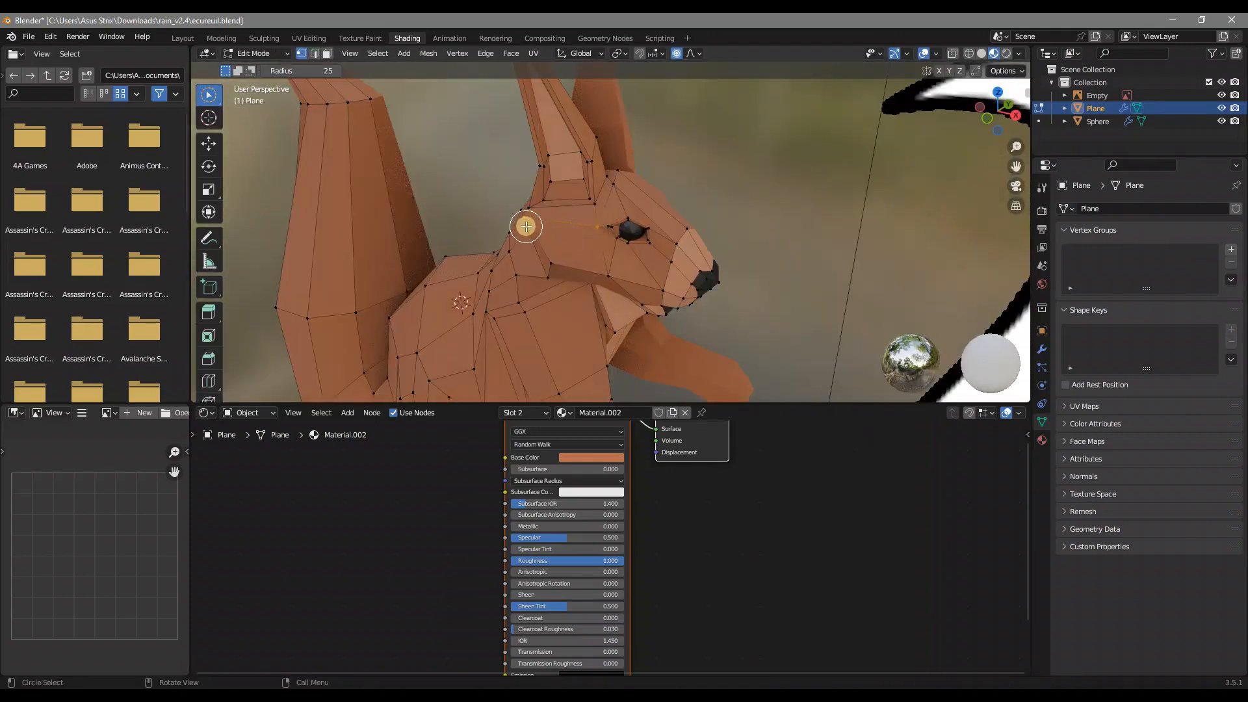
scroll(629, 222, "up", 4)
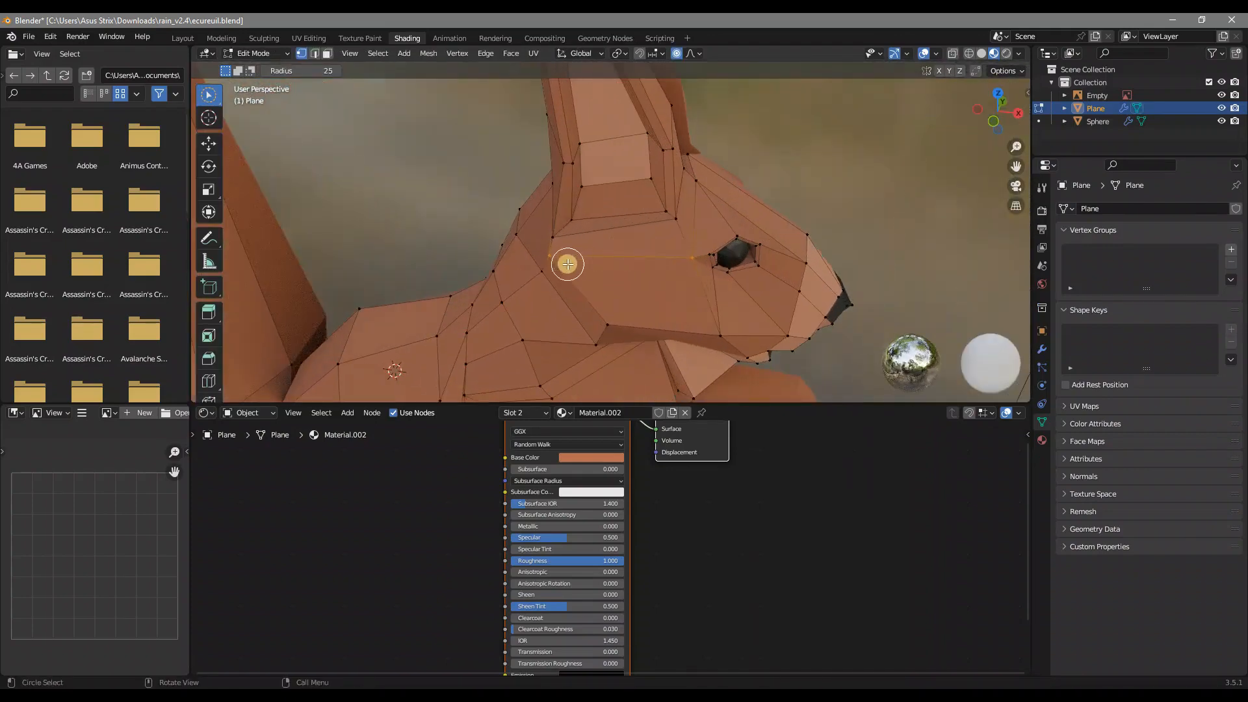
middle_click_drag(645, 260, 599, 230)
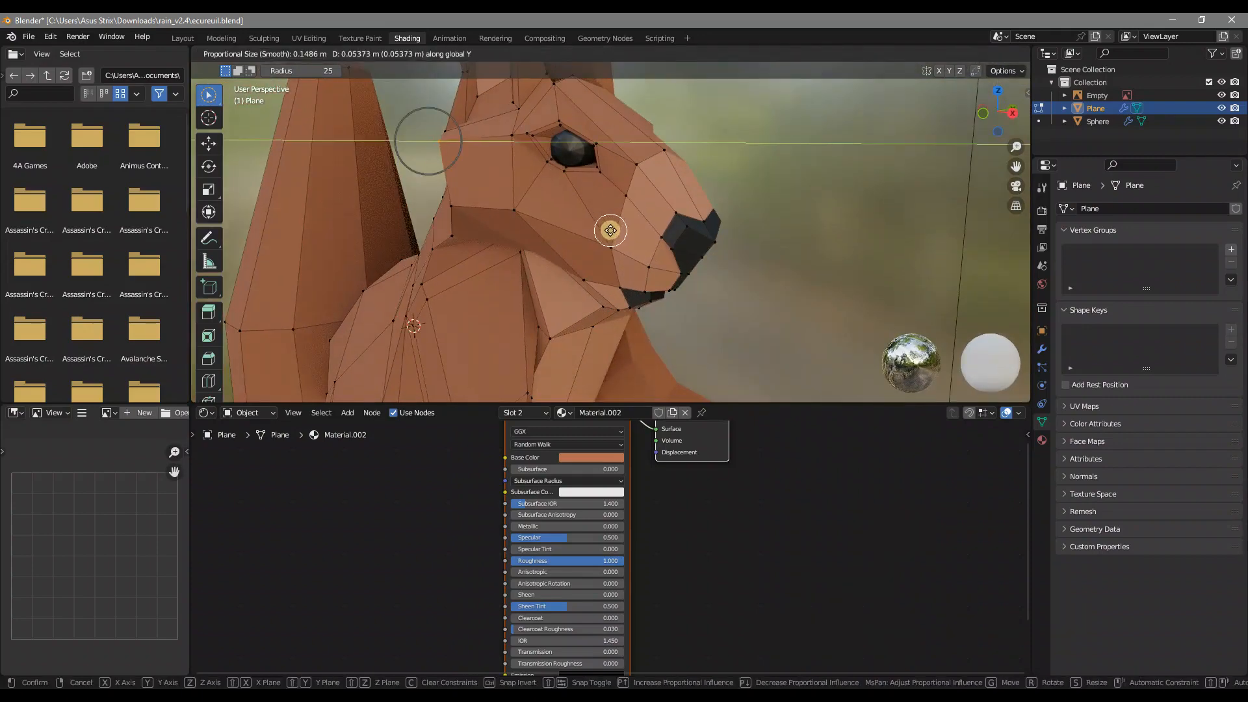
left_click(621, 234)
Move the snout-side vertices below the eye about 0.039 m outward along global Y and return to Object Mode.
middle_click_drag(649, 256, 510, 204)
key("g")
key("y")
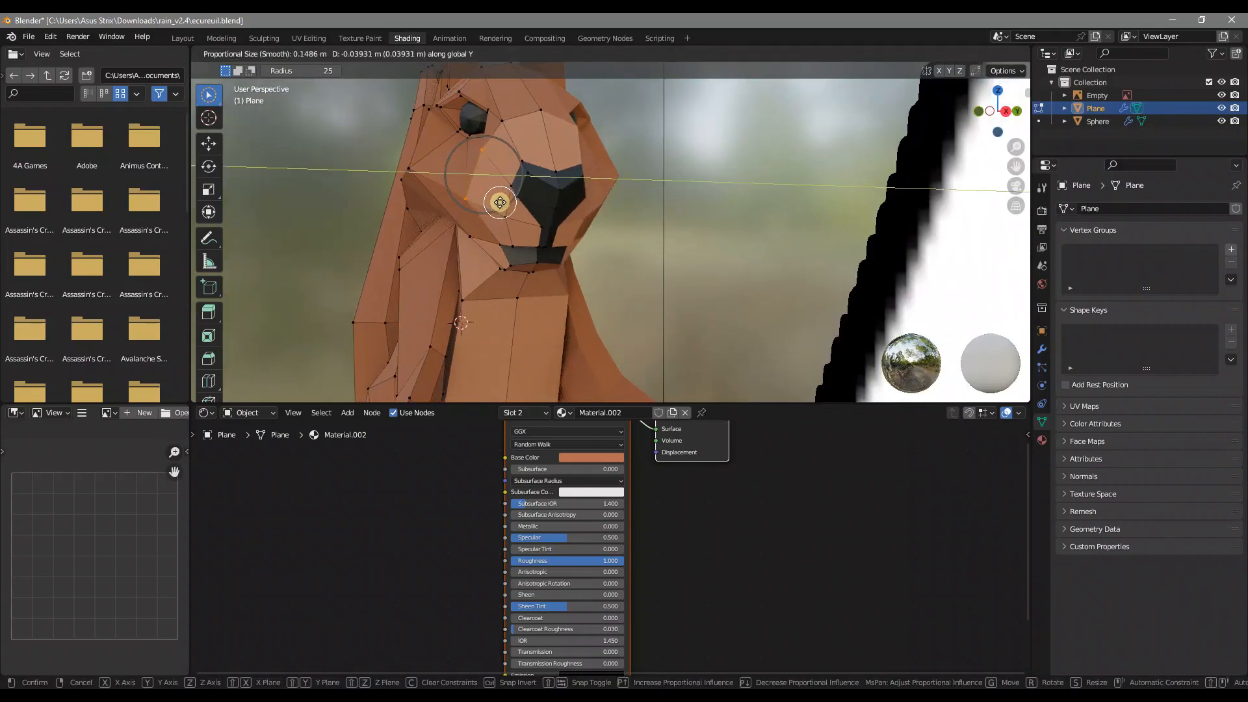
left_click(500, 202)
key("Tab")
scroll(501, 201, "down", 6)
middle_click_drag(502, 201, 739, 265)
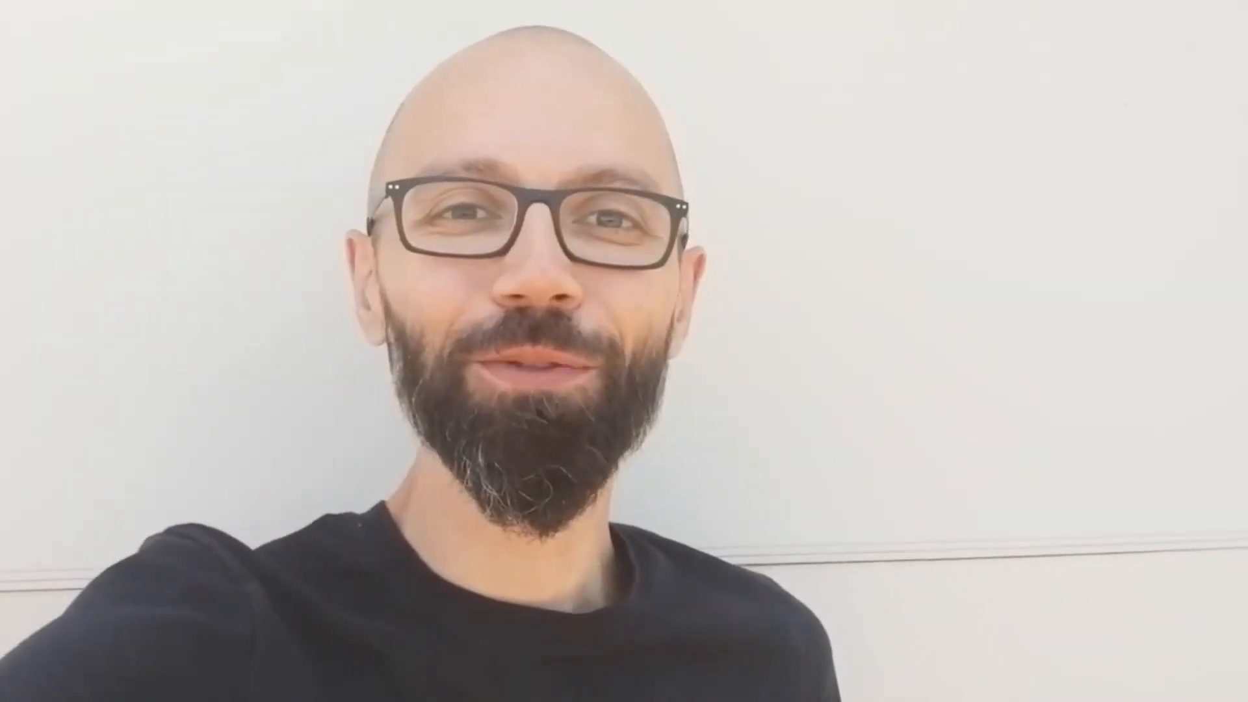